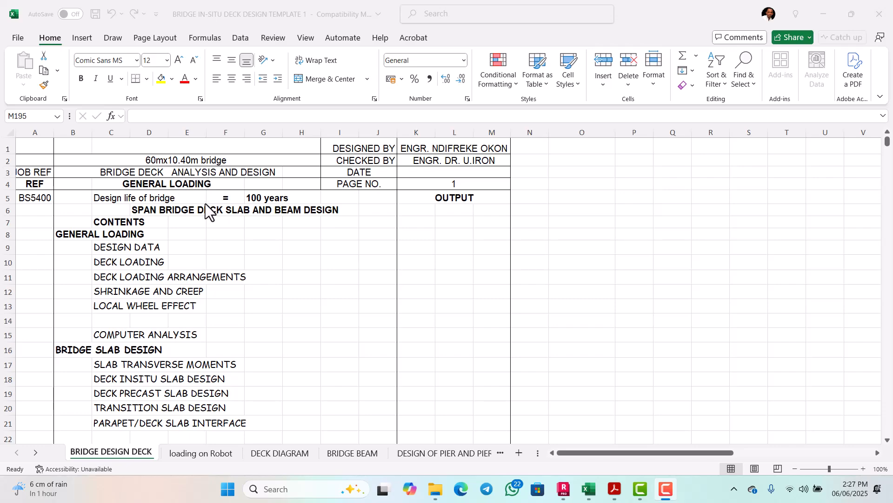
Review the contents list of the bridge design sheet, from general loading to deck beam design and sub-structures
left_click(323, 258)
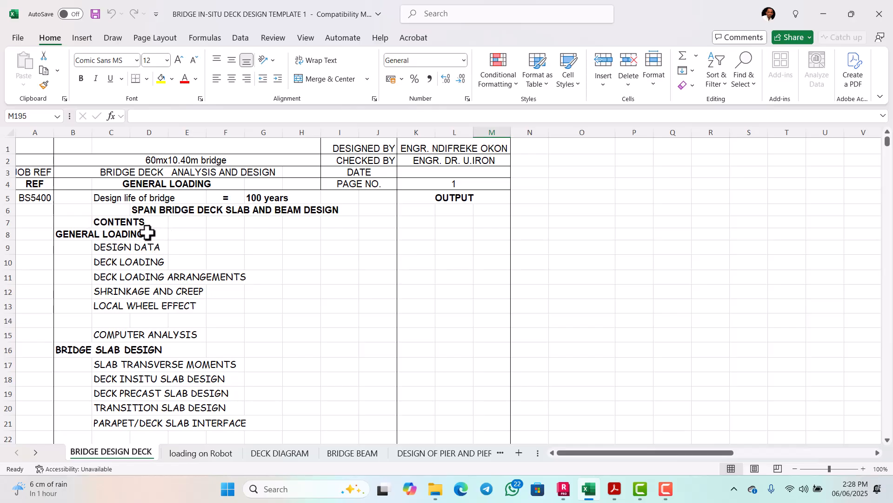
scroll(246, 245, "down", 1)
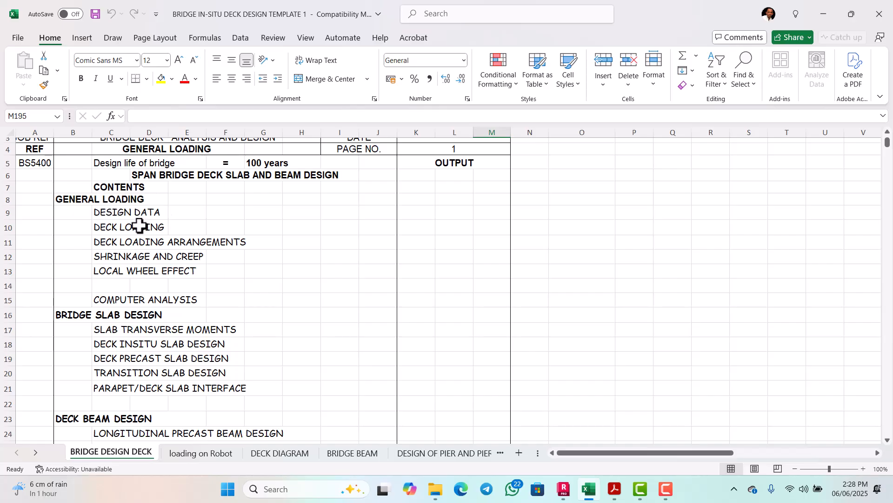
scroll(147, 242, "down", 2)
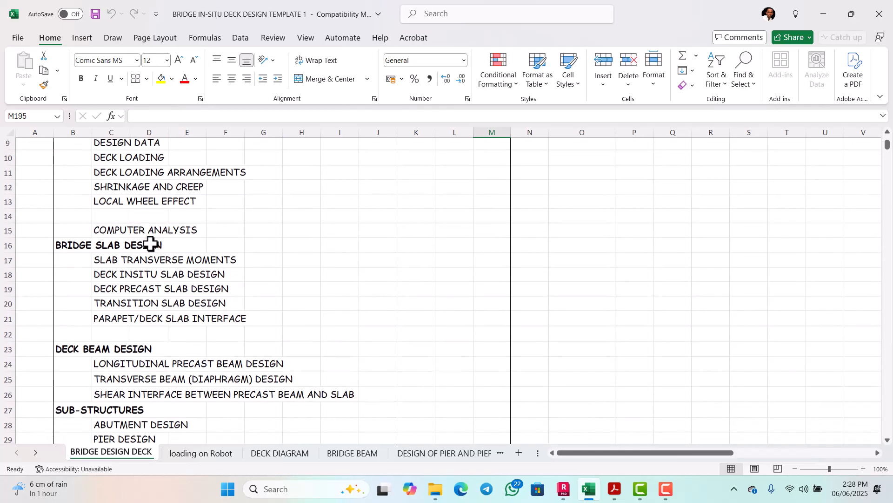
scroll(150, 243, "down", 1)
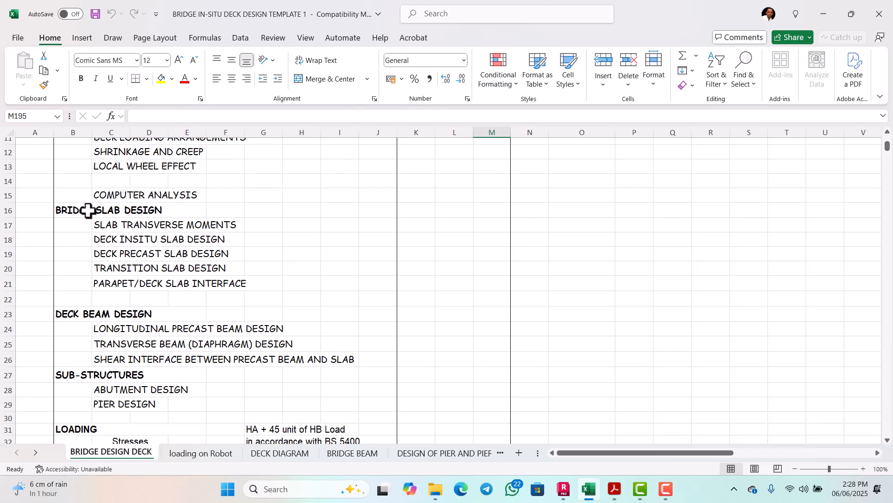
scroll(88, 211, "down", 1)
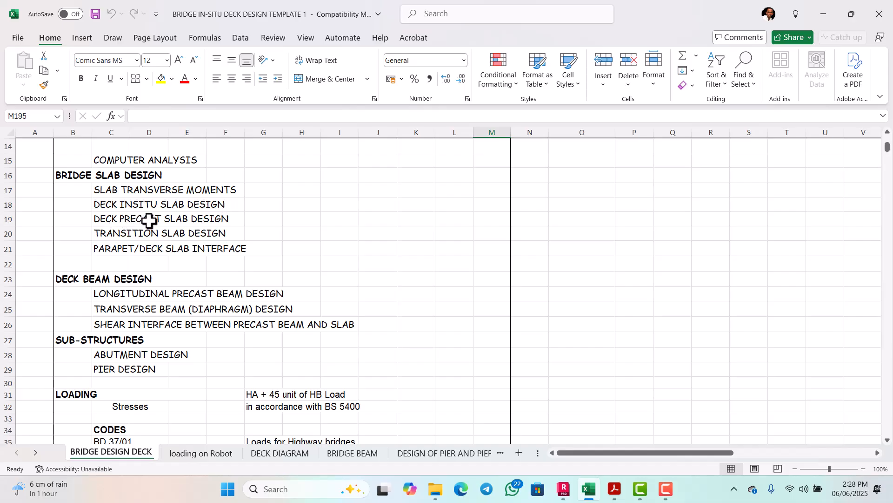
scroll(155, 228, "down", 1)
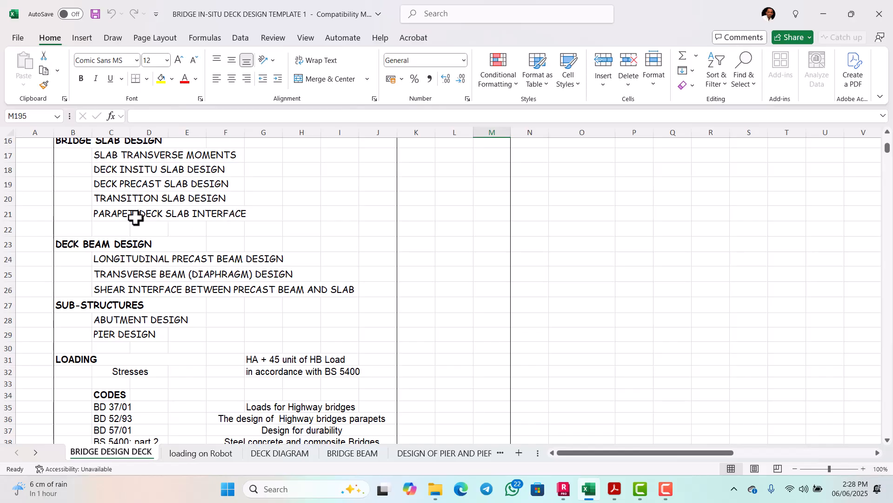
scroll(191, 217, "down", 1)
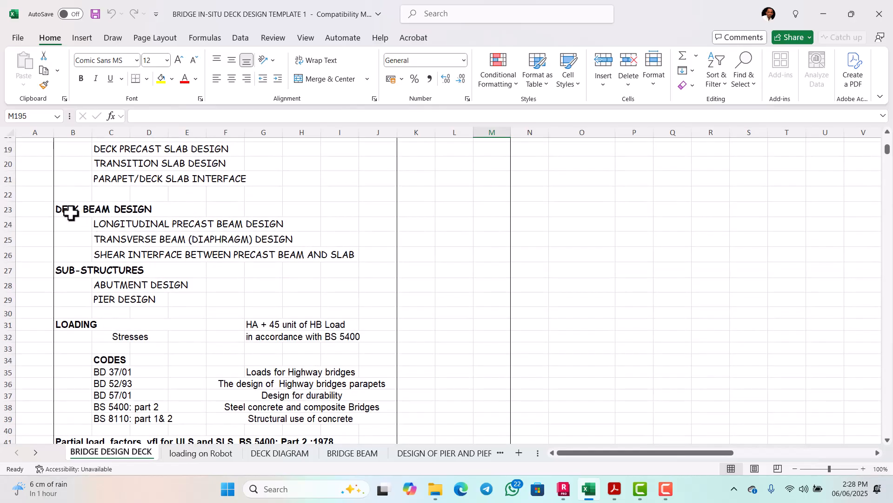
scroll(116, 208, "down", 1)
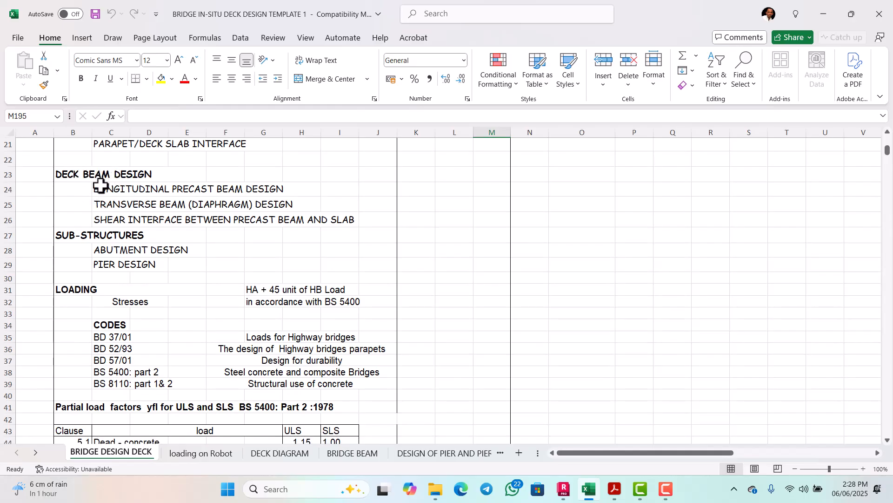
Review the loading basis, the design codes and the BS 5400 partial load factor table for ULS and SLS
scroll(152, 184, "down", 2)
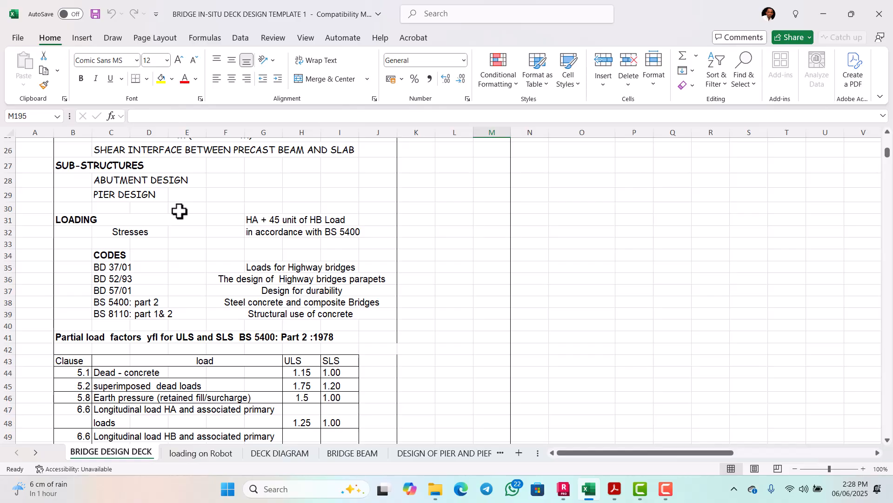
scroll(204, 223, "down", 1)
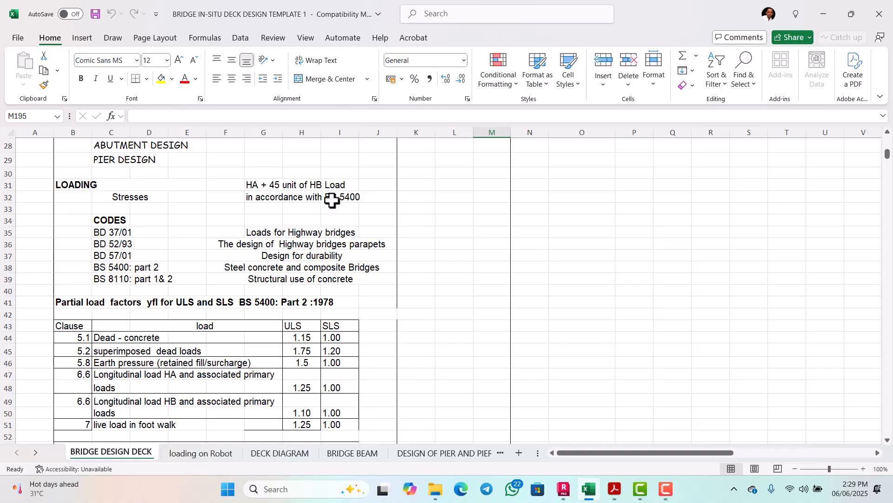
scroll(354, 205, "down", 1)
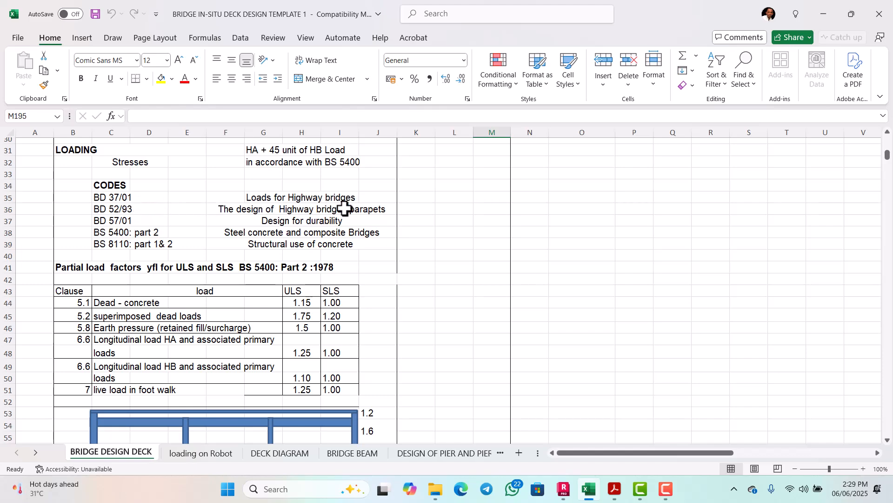
scroll(231, 231, "down", 2)
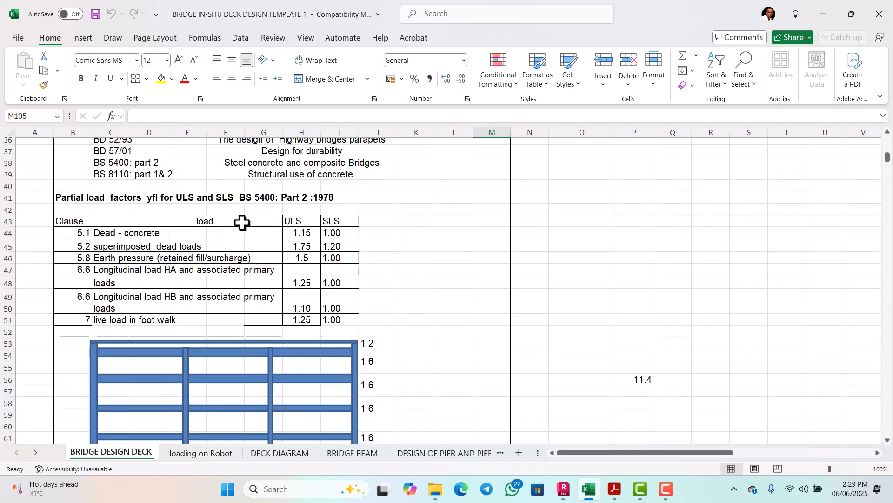
scroll(241, 223, "down", 1)
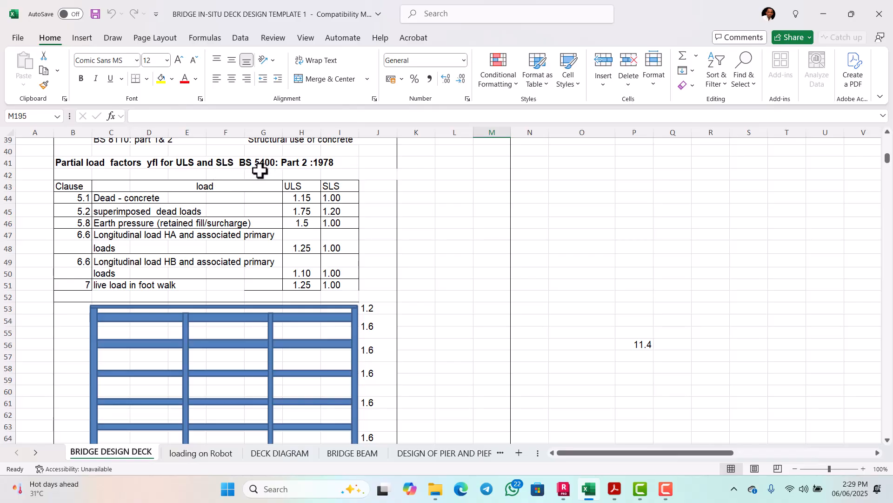
Examine the deck layout diagram with its main beams, diaphragm beams, beam spacings and span lengths
scroll(268, 189, "down", 2)
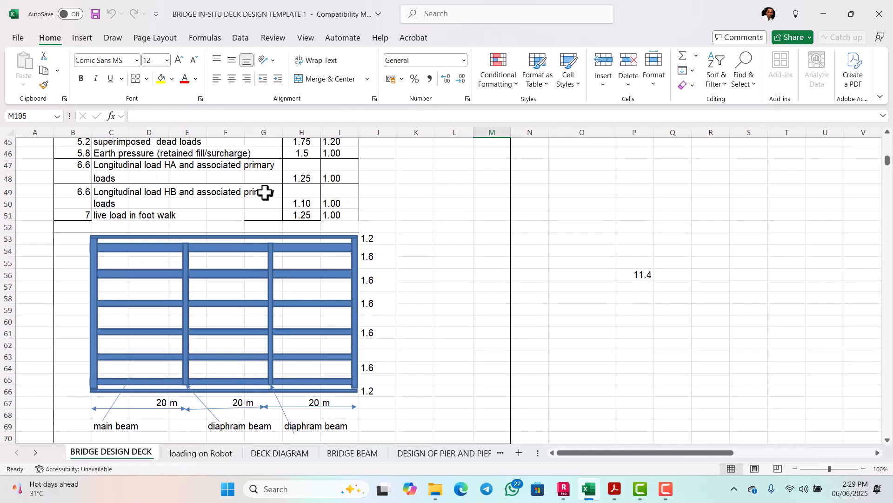
scroll(207, 207, "down", 1)
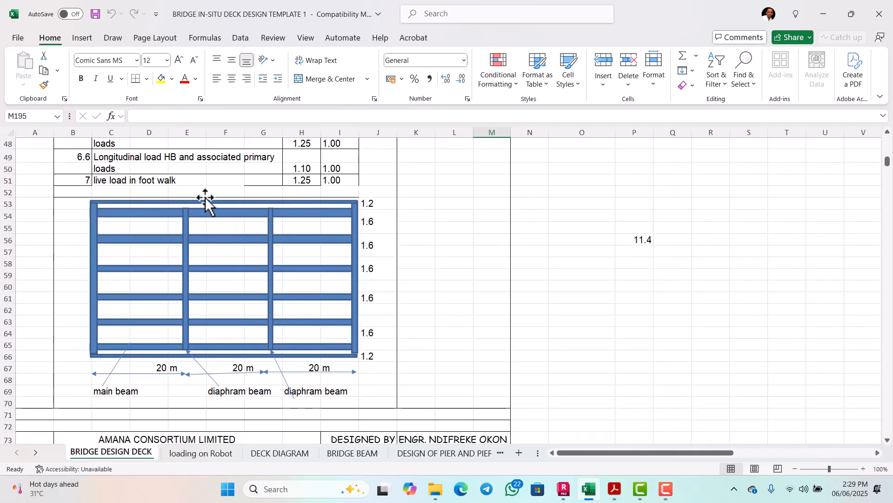
scroll(219, 223, "down", 1)
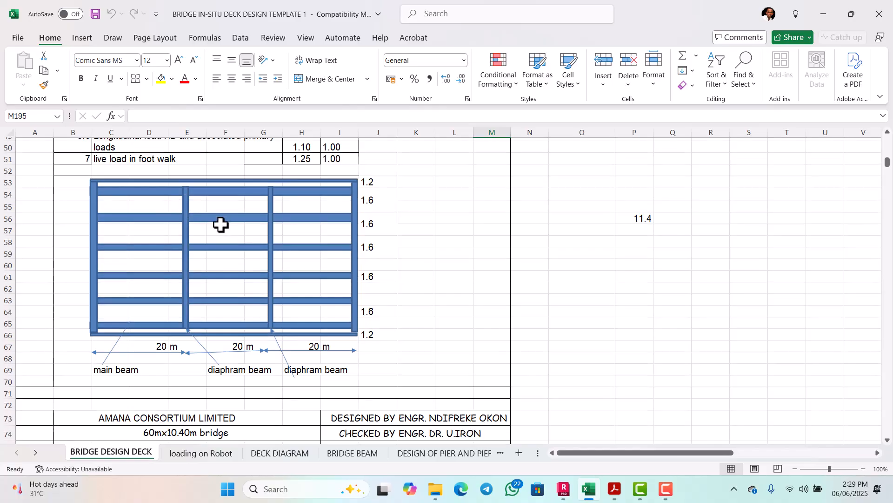
scroll(357, 175, "up", 2)
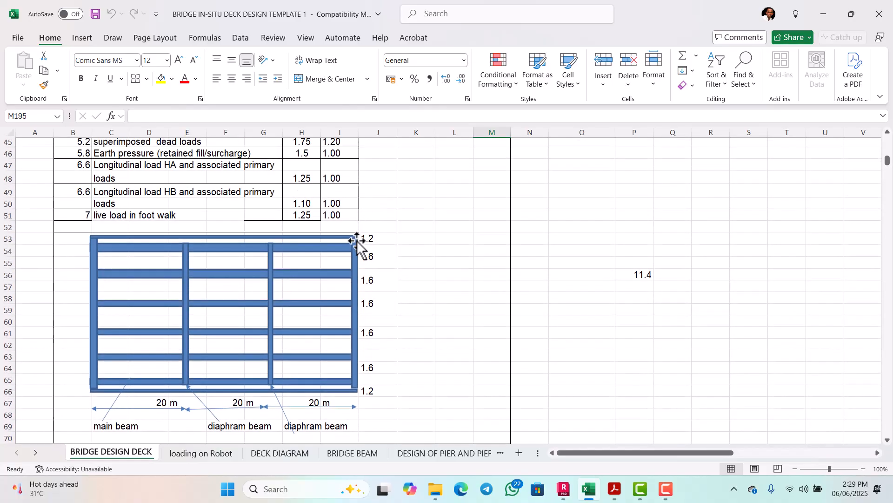
scroll(374, 240, "down", 1)
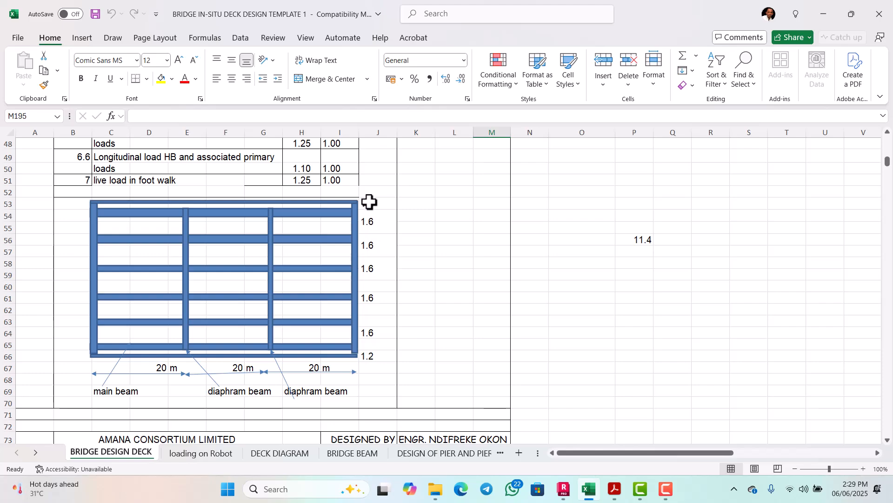
scroll(379, 205, "down", 1)
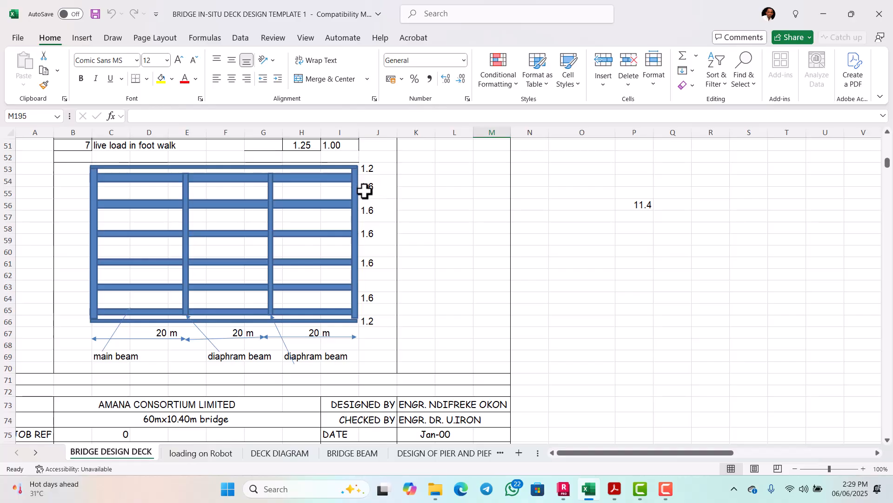
scroll(369, 198, "down", 1)
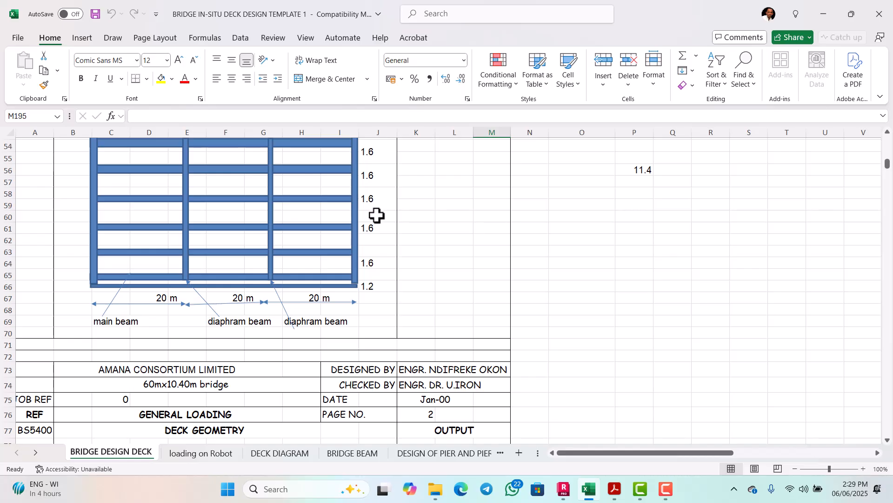
scroll(376, 215, "down", 2)
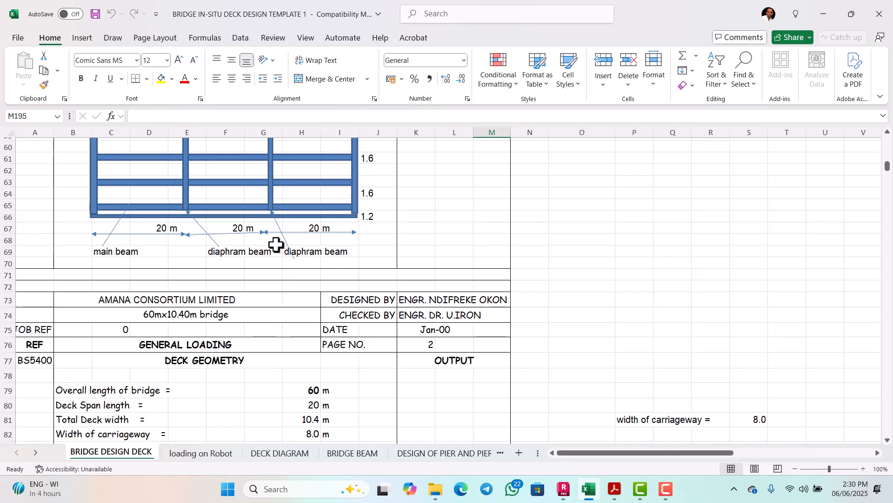
Review the deck geometry inputs and the approach slab dimensions in the general loading section
scroll(256, 269, "down", 5)
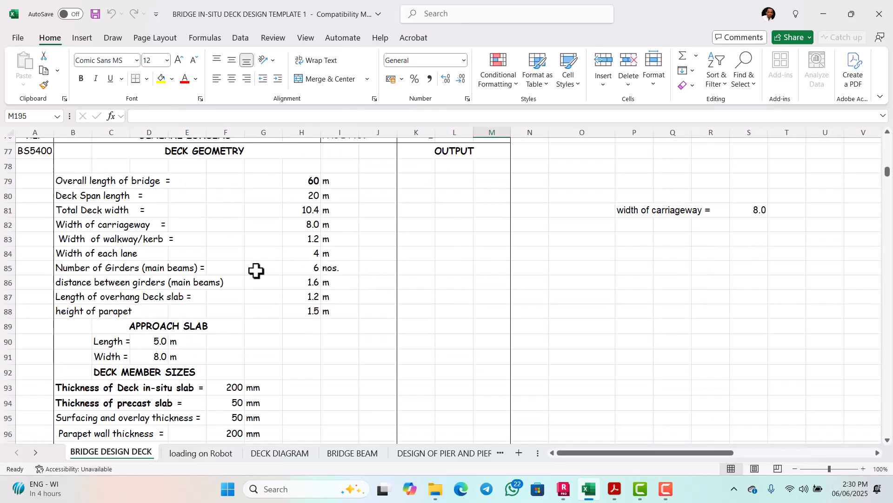
scroll(212, 243, "up", 1)
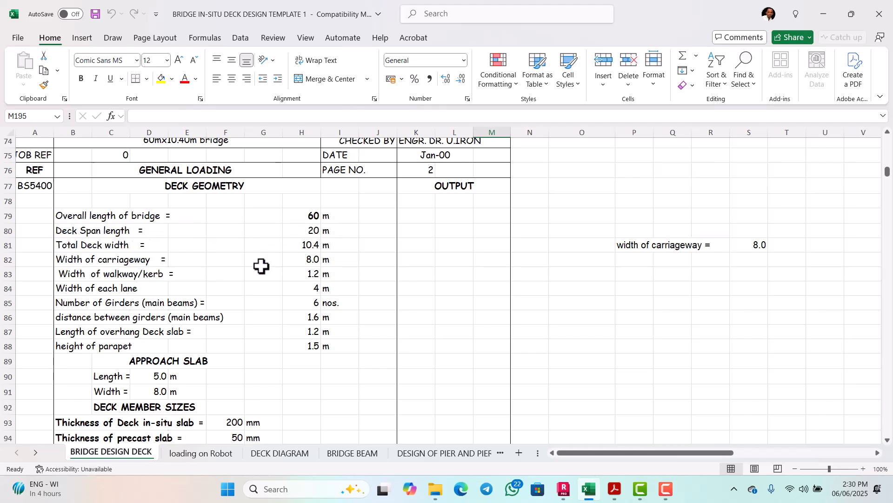
scroll(313, 249, "down", 1)
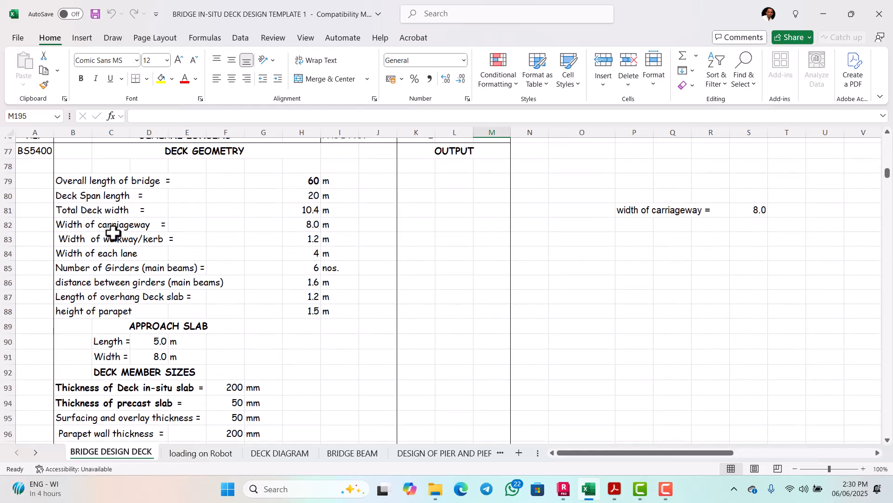
scroll(303, 231, "down", 1)
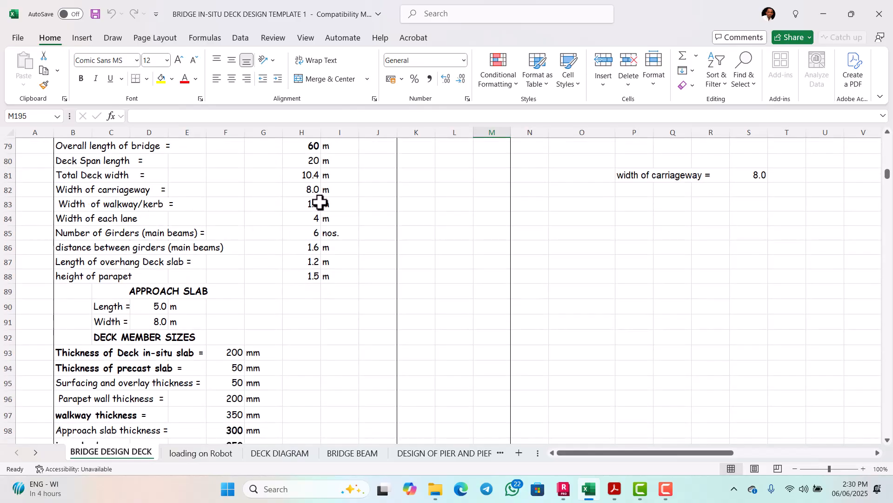
scroll(325, 216, "down", 1)
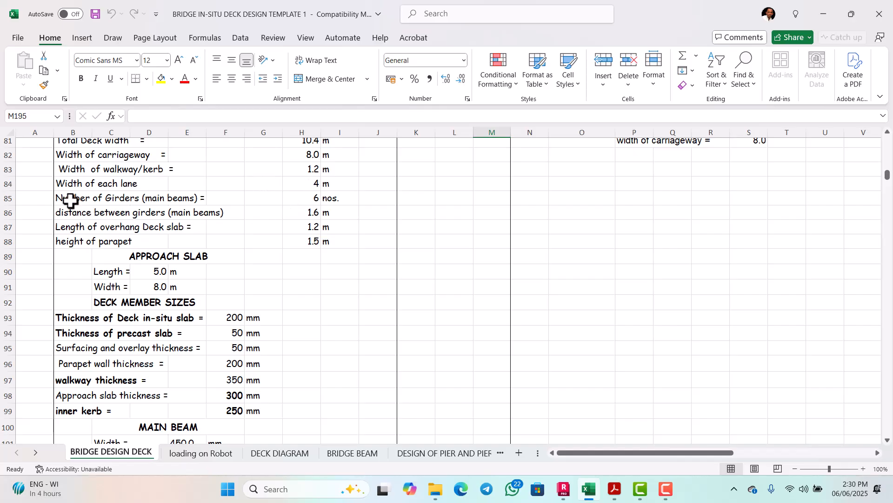
scroll(136, 203, "down", 1)
scroll(197, 171, "up", 1)
scroll(312, 205, "down", 1)
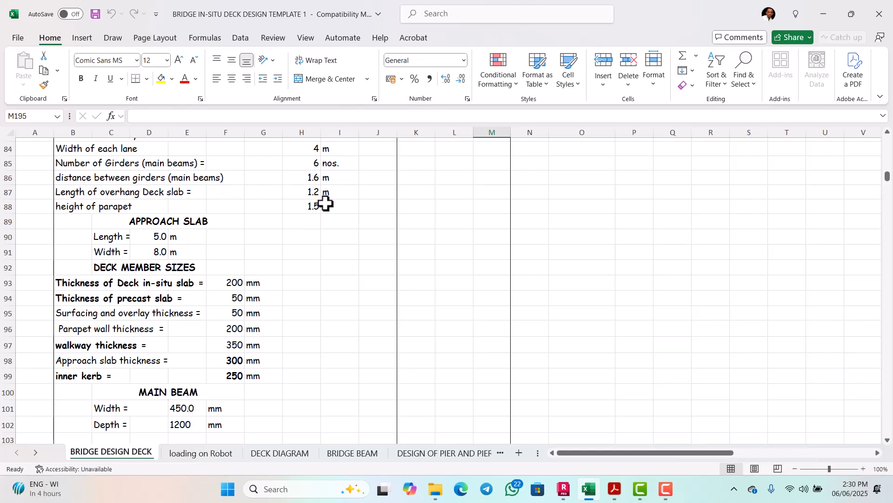
scroll(326, 203, "down", 1)
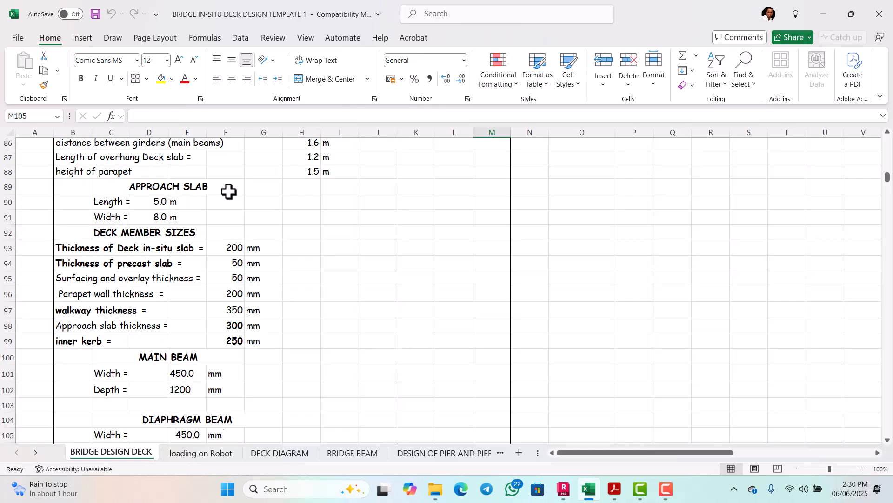
scroll(196, 200, "down", 1)
scroll(197, 200, "down", 1)
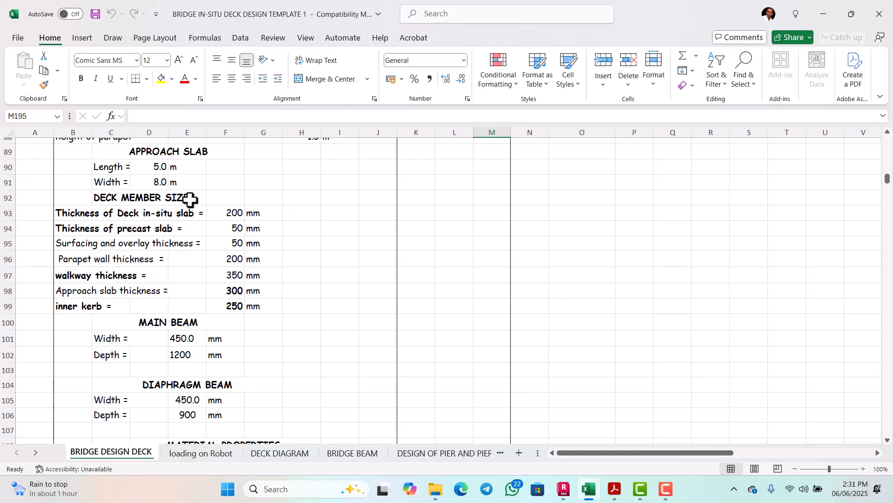
Set the surfacing and overlay thickness under Deck Member Sizes to 70 mm
scroll(122, 209, "down", 2)
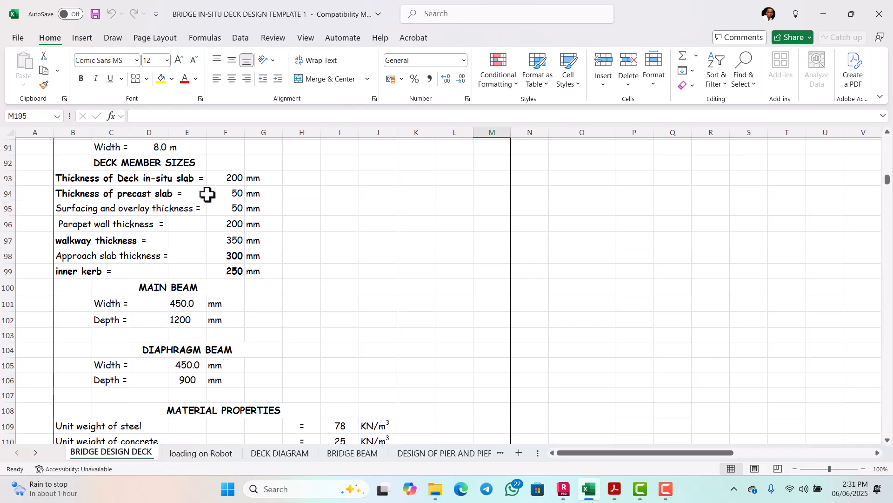
left_click(232, 194)
key("Down")
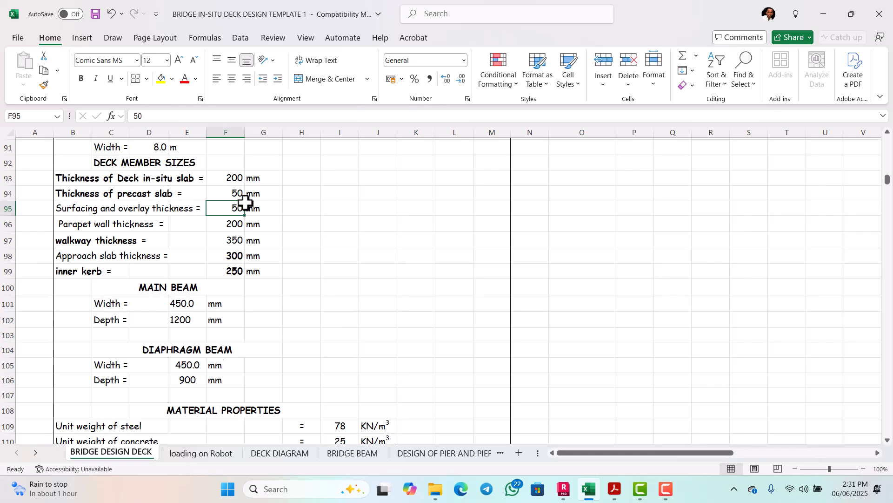
scroll(233, 207, "down", 1)
scroll(219, 191, "up", 2)
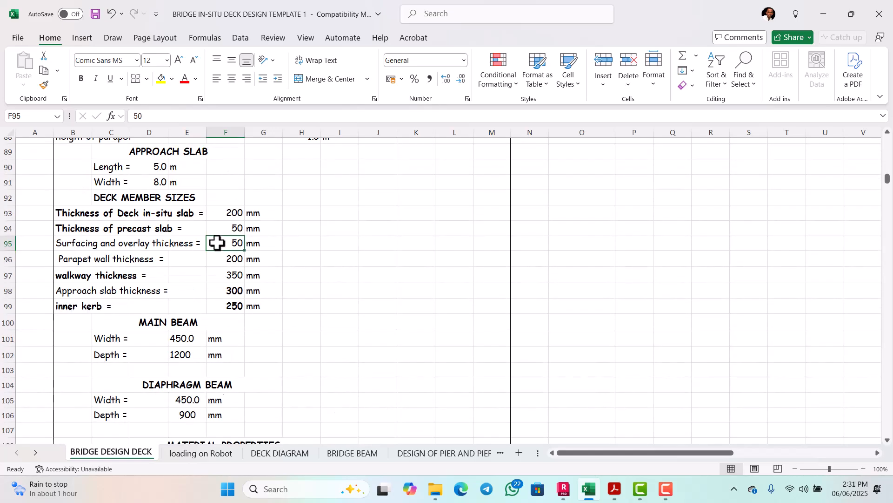
scroll(217, 243, "down", 2)
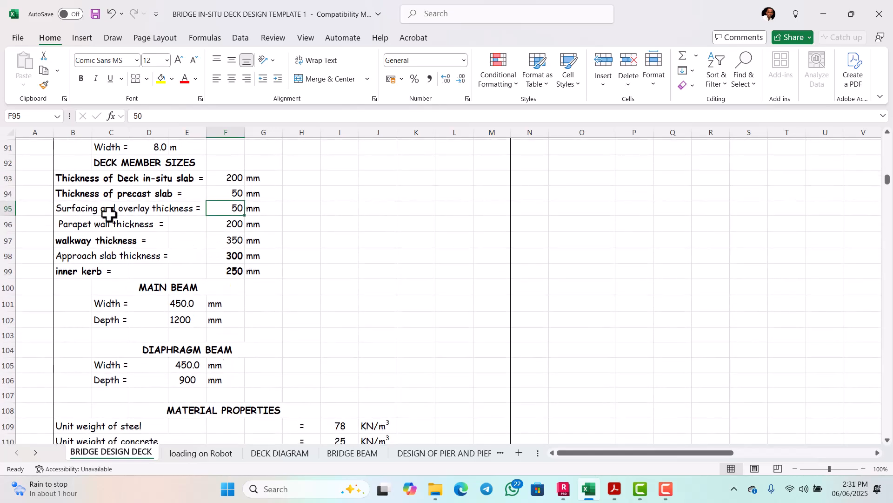
double_click(240, 209)
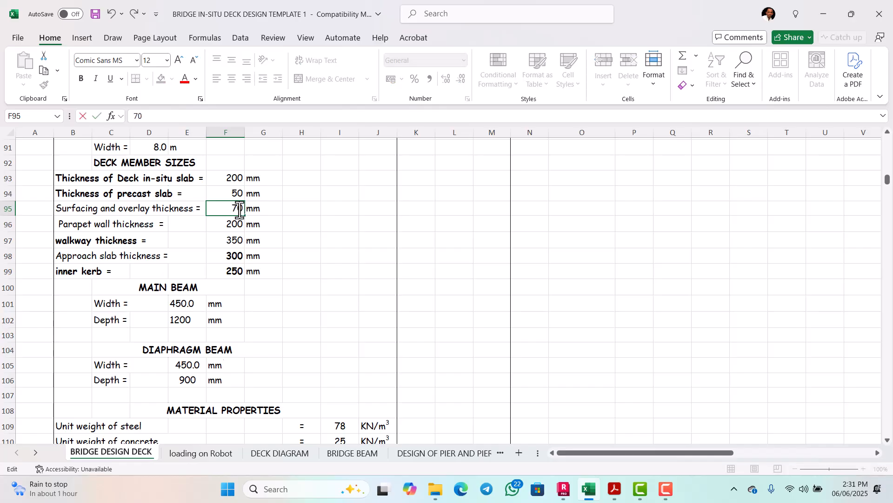
left_click(341, 240)
scroll(311, 261, "down", 1)
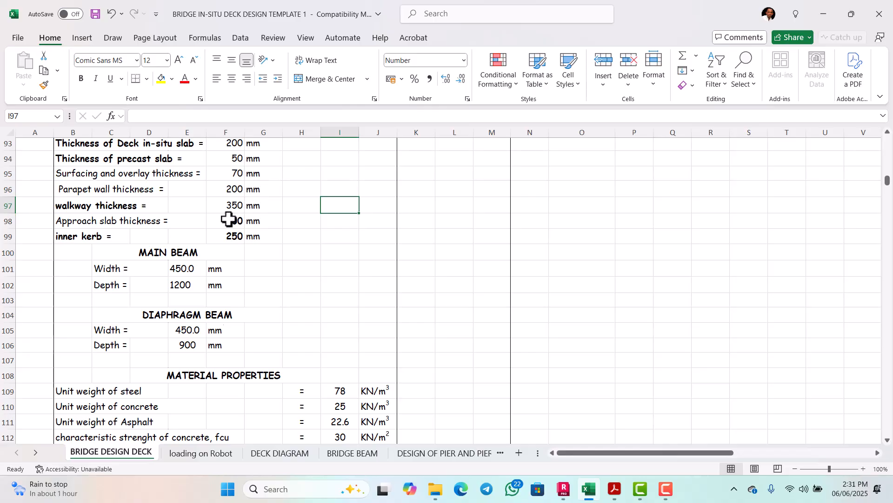
Review the deck member thicknesses, the main and diaphragm beam sizes, and the material properties of the bridge deck design
scroll(251, 214, "down", 1)
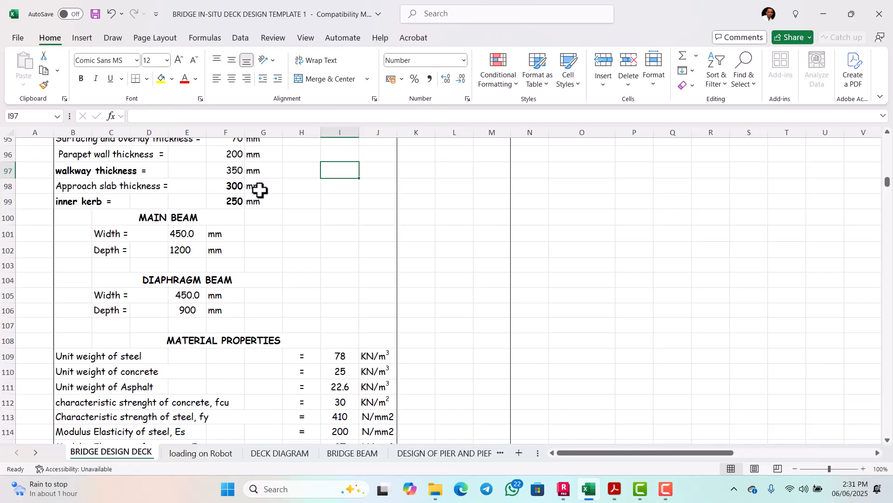
scroll(183, 218, "down", 1)
scroll(205, 211, "down", 1)
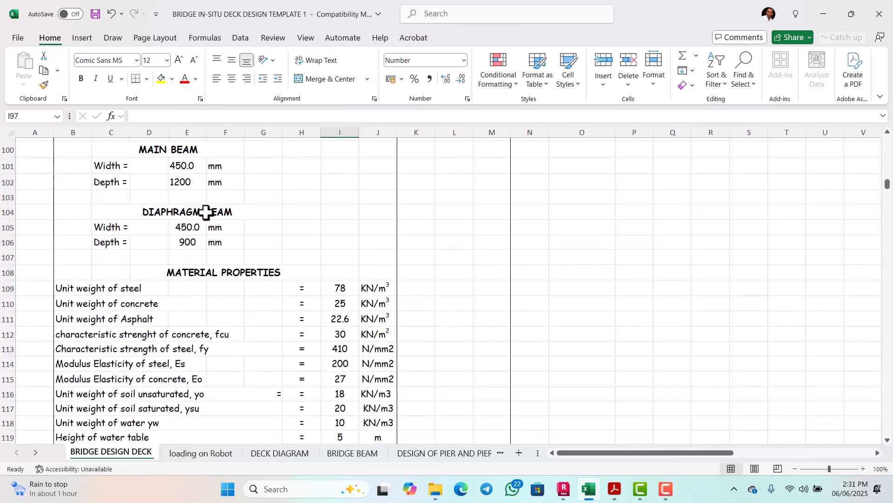
scroll(201, 217, "up", 1)
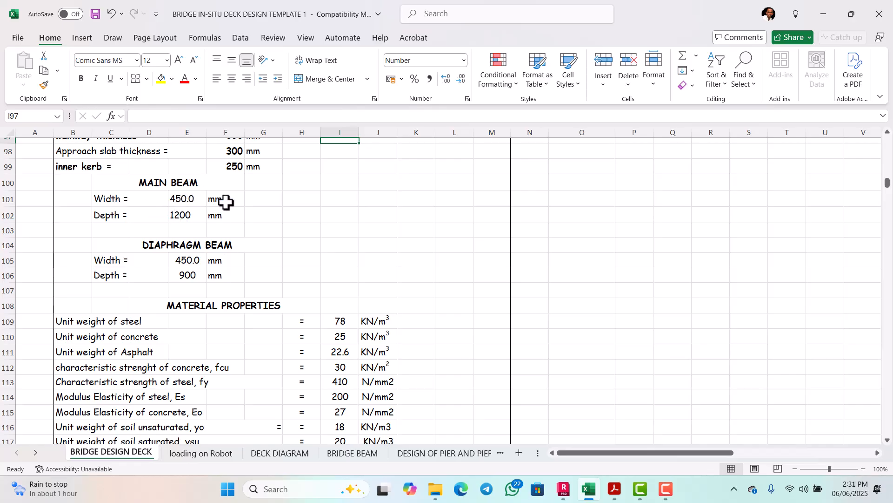
scroll(230, 205, "down", 1)
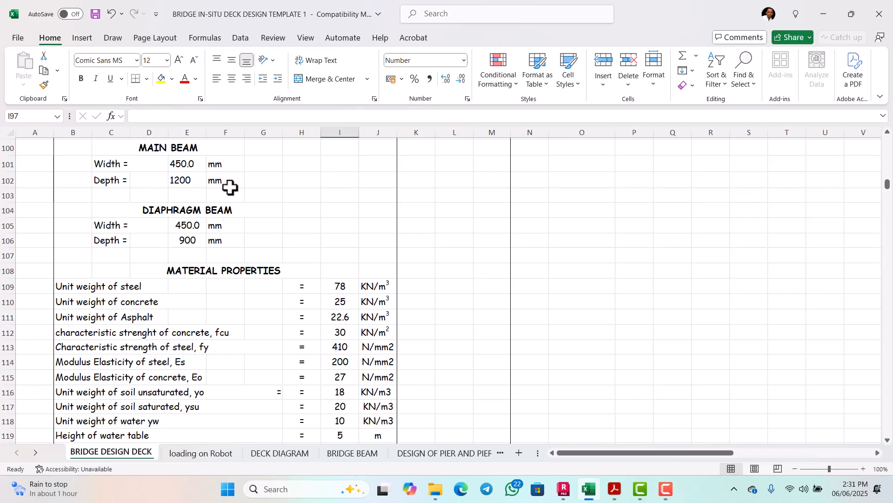
scroll(231, 187, "down", 1)
scroll(232, 196, "up", 2)
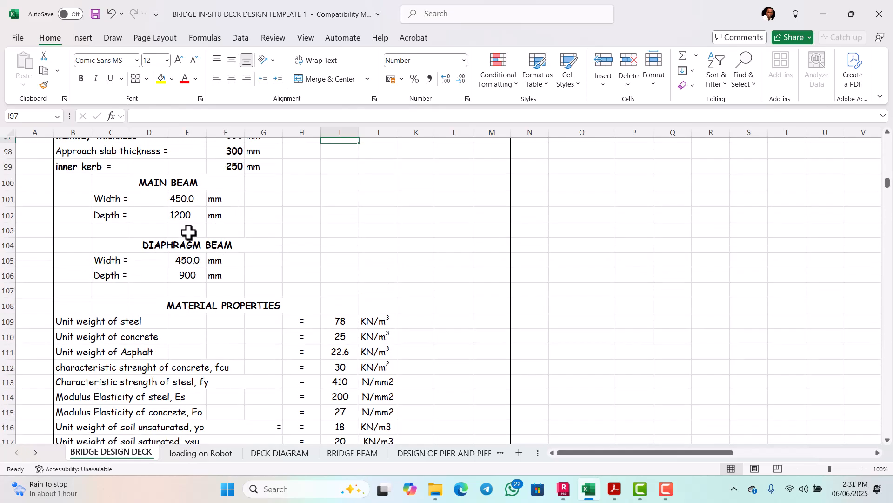
scroll(189, 229, "down", 1)
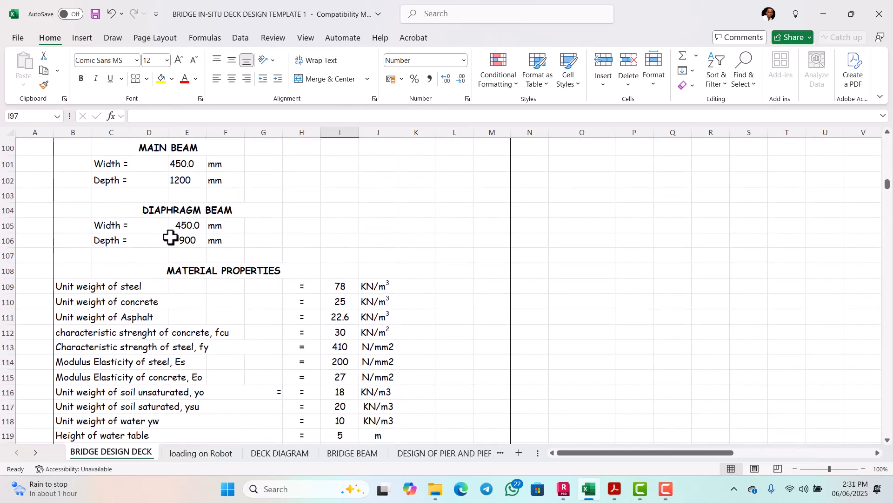
scroll(139, 235, "down", 1)
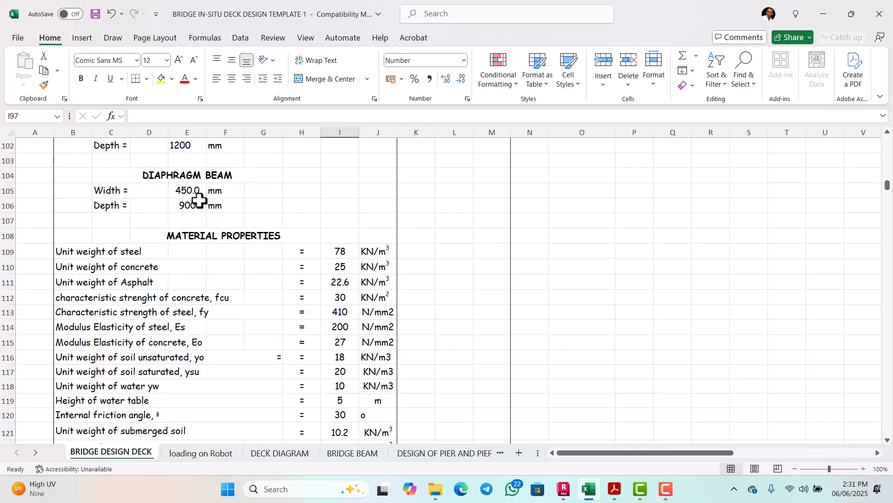
scroll(160, 222, "down", 1)
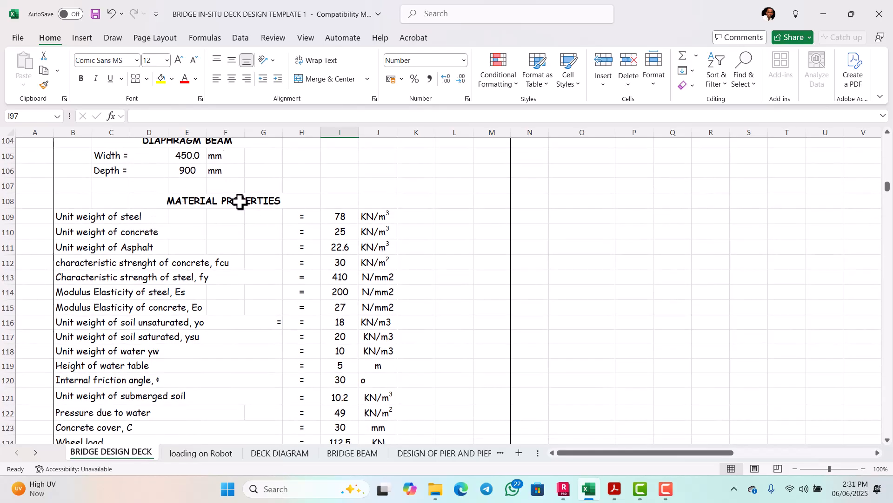
scroll(260, 201, "down", 4)
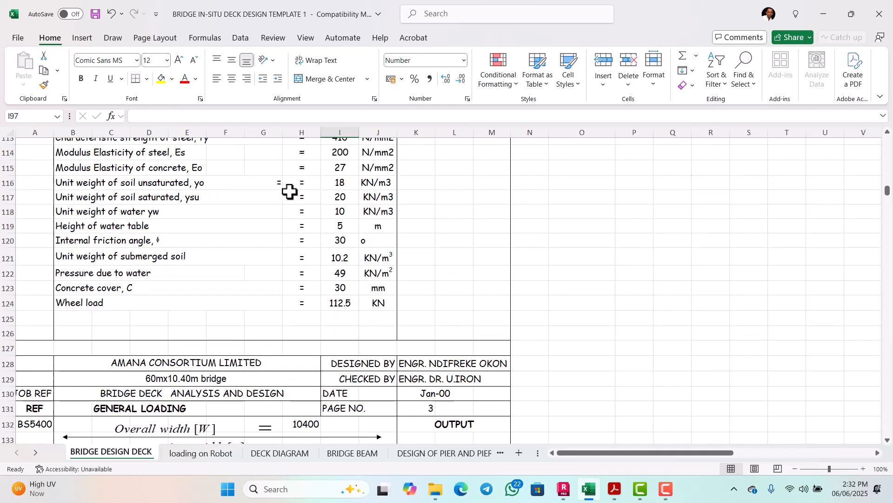
scroll(241, 194, "up", 2)
Examine the deck cross-section diagram with its widths and beam spacings, and the input parameters and design data below it
scroll(295, 196, "down", 6)
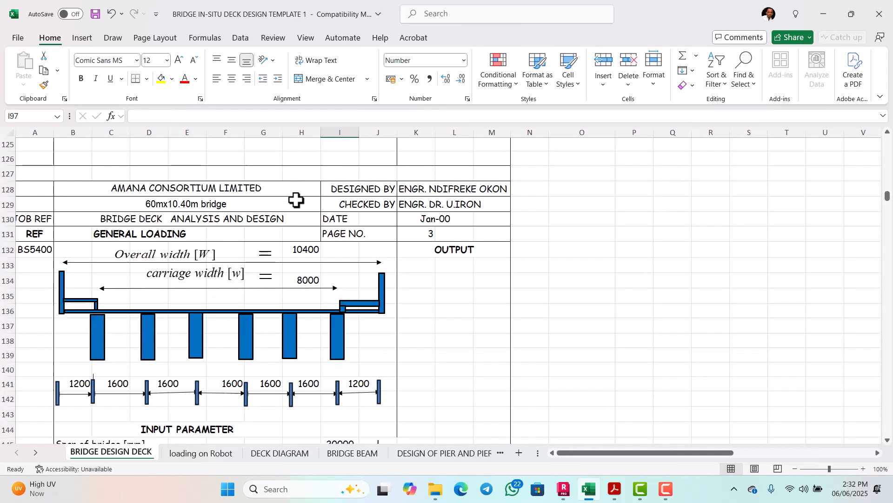
scroll(296, 200, "down", 1)
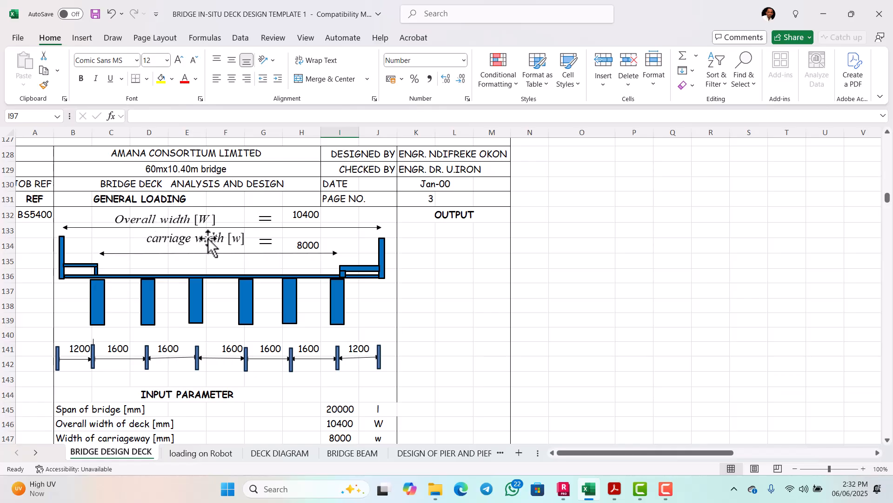
scroll(202, 242, "down", 1)
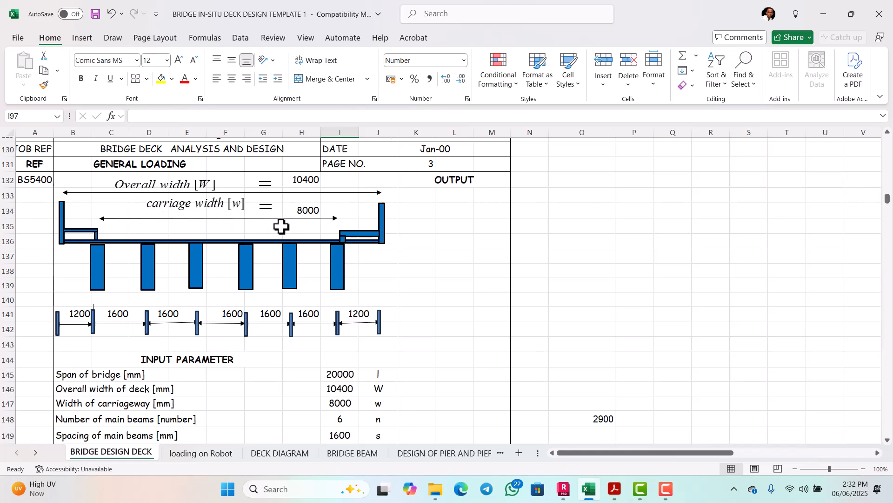
scroll(278, 229, "down", 2)
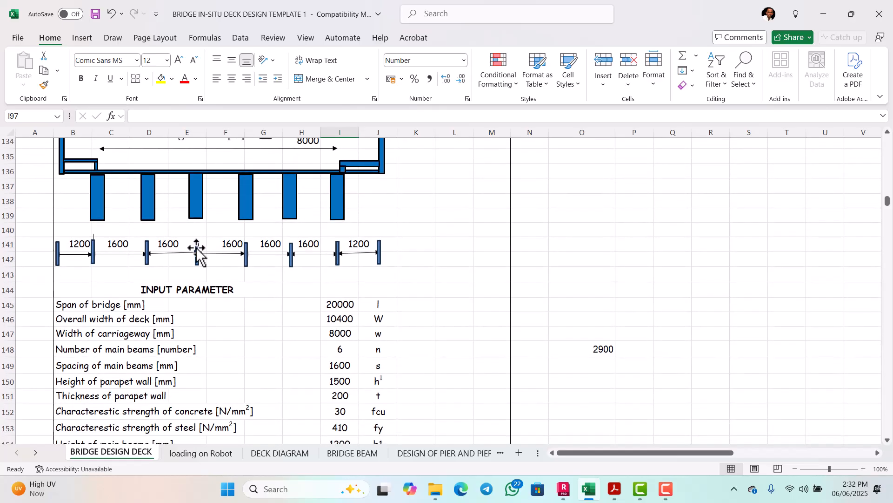
scroll(198, 252, "down", 1)
scroll(241, 236, "down", 2)
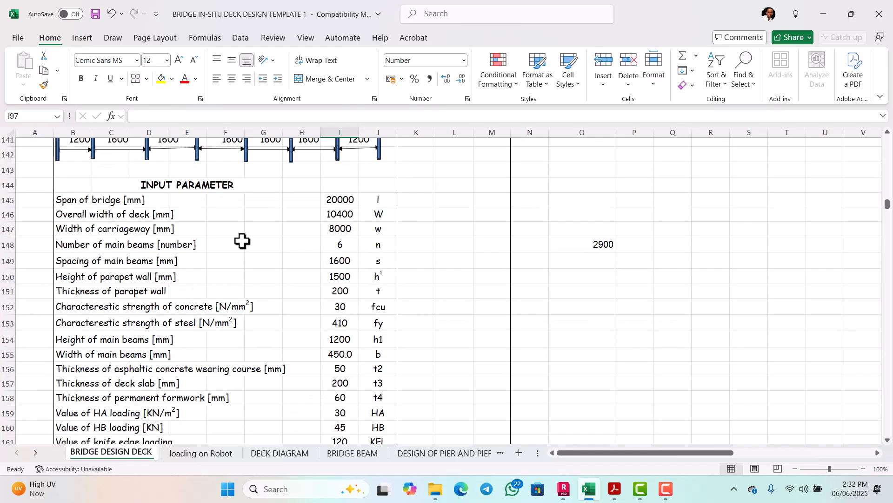
scroll(242, 242, "down", 6)
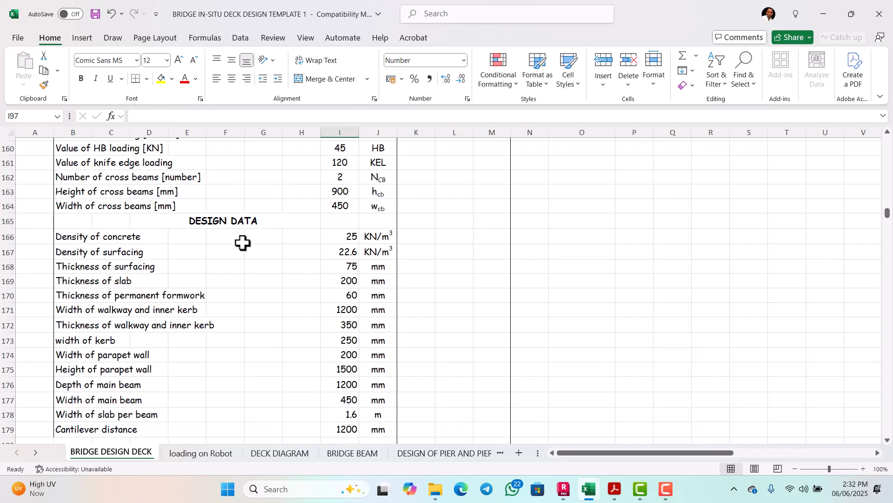
scroll(243, 243, "down", 1)
scroll(266, 242, "down", 6)
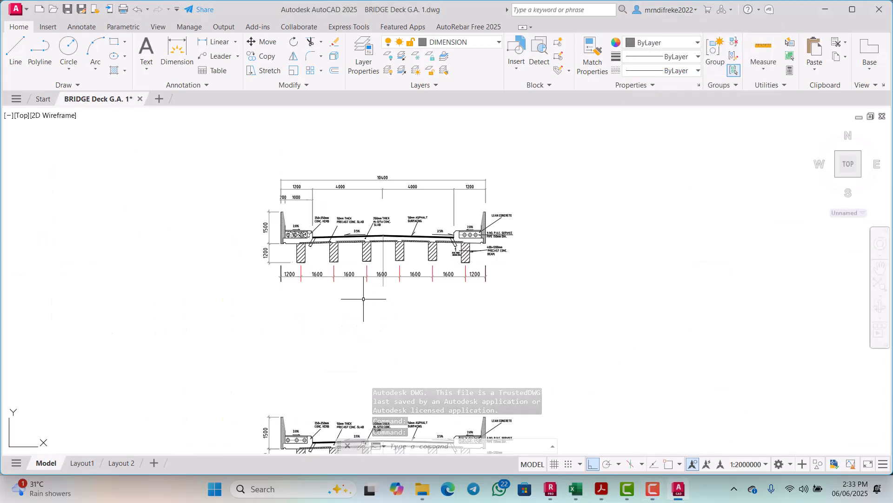
Check the bridge deck cross-section in AutoCAD, and start a new Shell Design project in Robot Structural Analysis
scroll(367, 253, "up", 2)
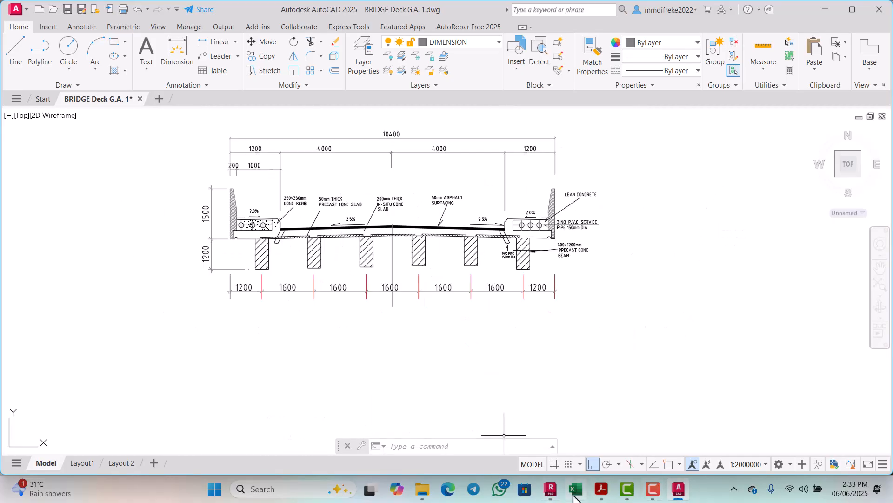
left_click(552, 490)
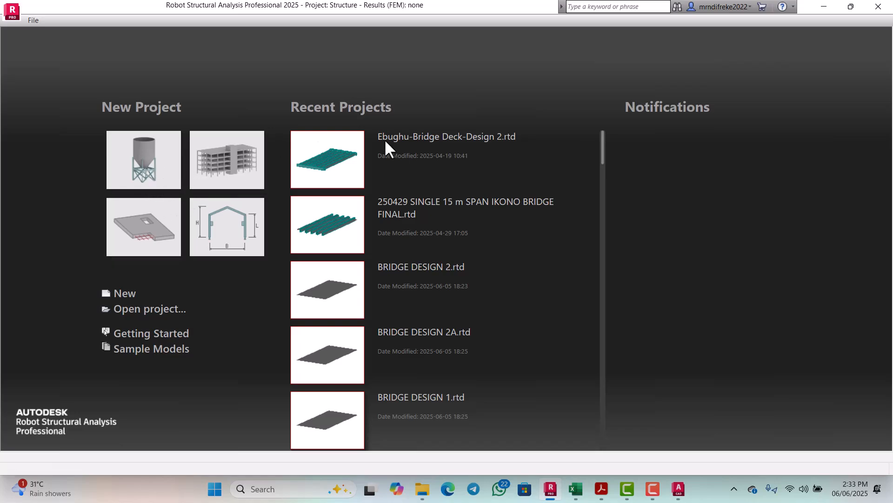
left_click(145, 172)
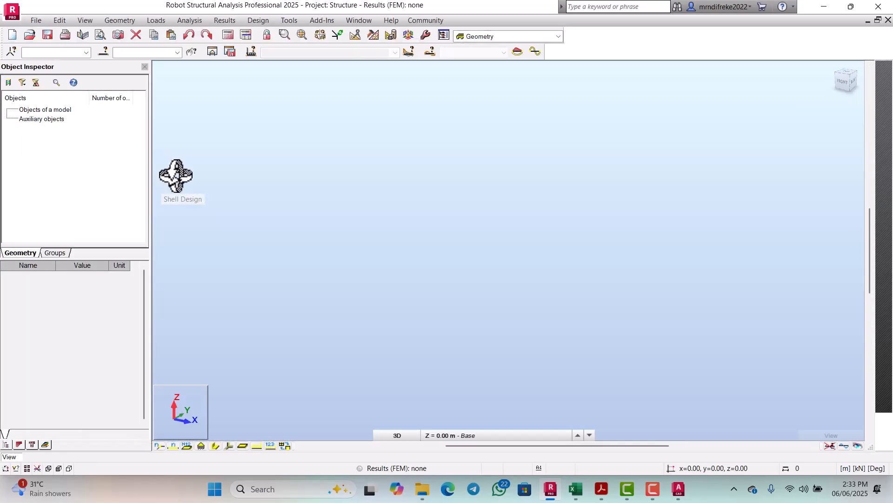
Save the new project as 3-SPAN SIMPLY SUPPORTED BRIDGE in the BRIDGE TRAINING 2025 DOCUMENTS folder
left_click(34, 21)
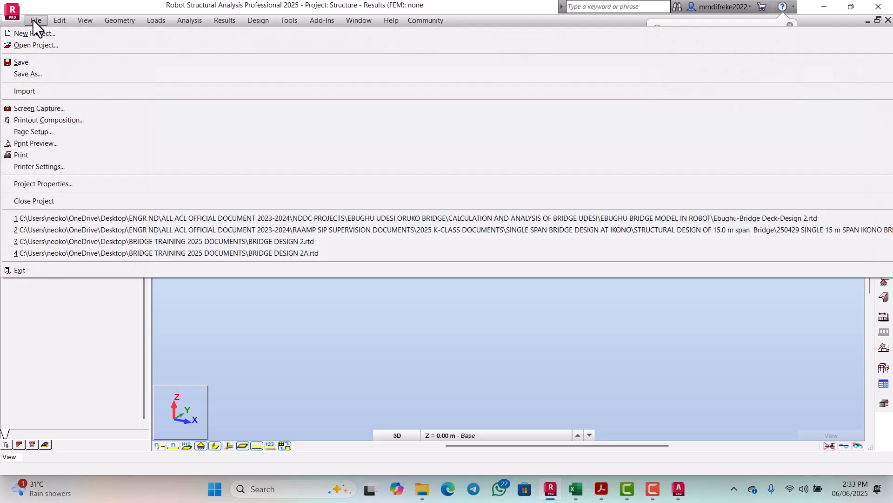
left_click(37, 74)
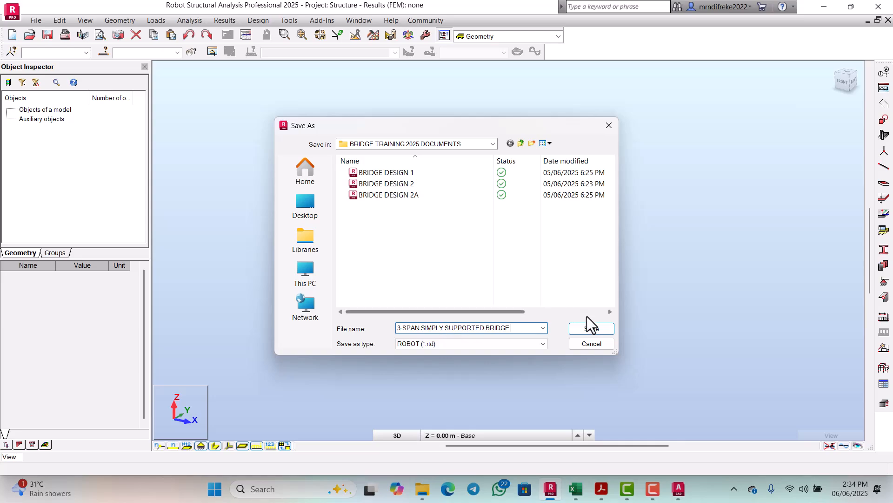
left_click(590, 327)
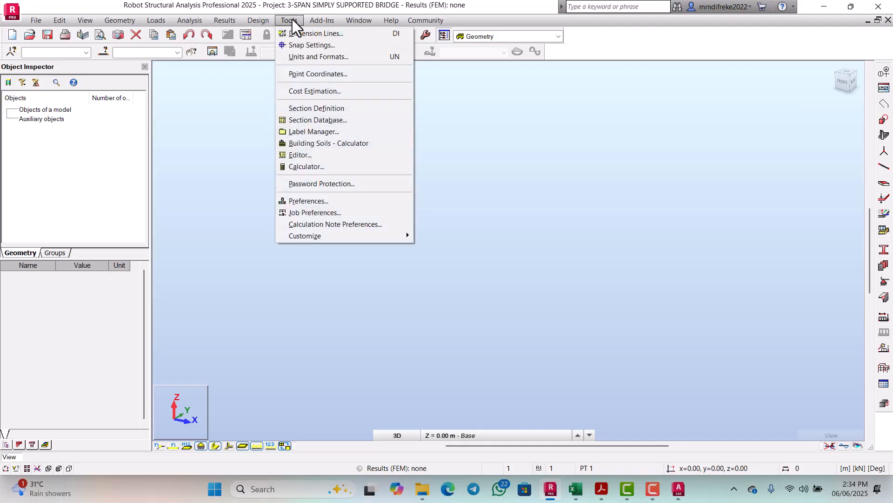
Open the job preferences and check the dimension units and formats of the project
left_click(308, 213)
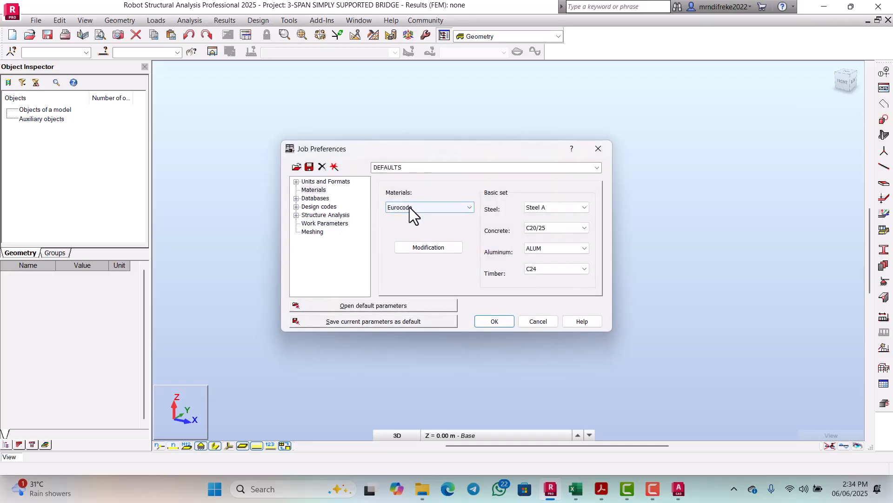
left_click(317, 180)
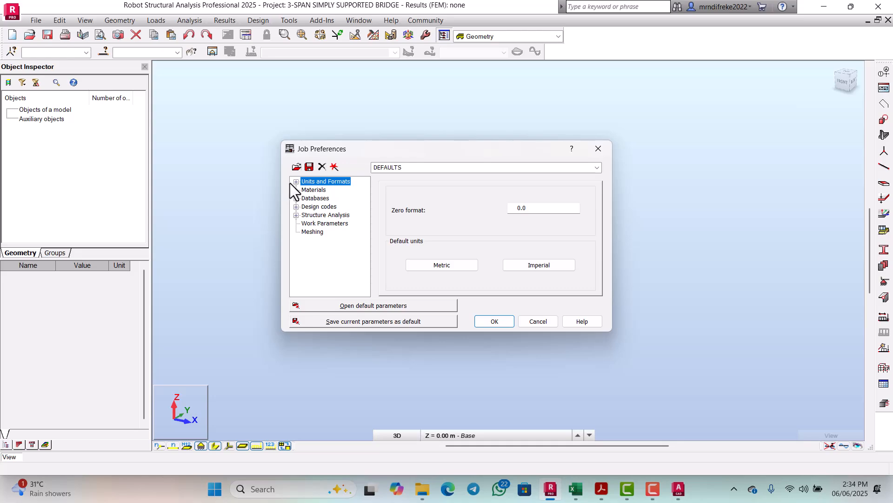
left_click(296, 181)
left_click(330, 191)
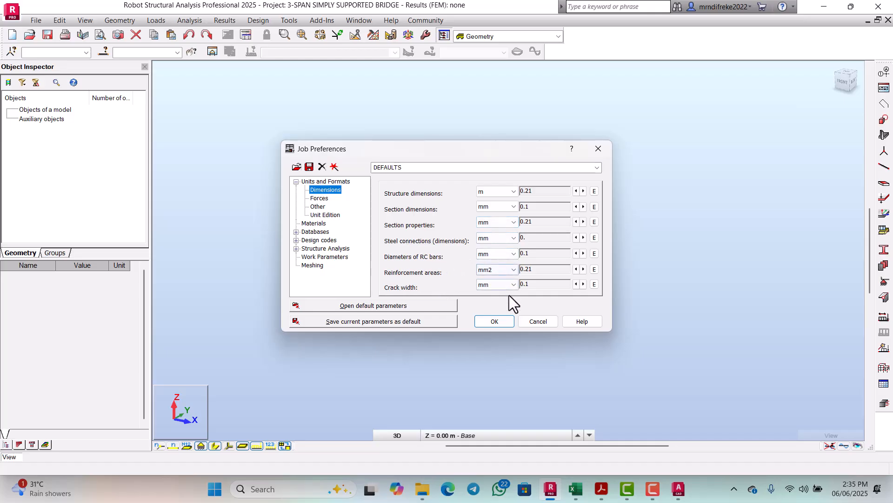
Set the project's stress unit to kN/m2 in the force unit settings
left_click(319, 198)
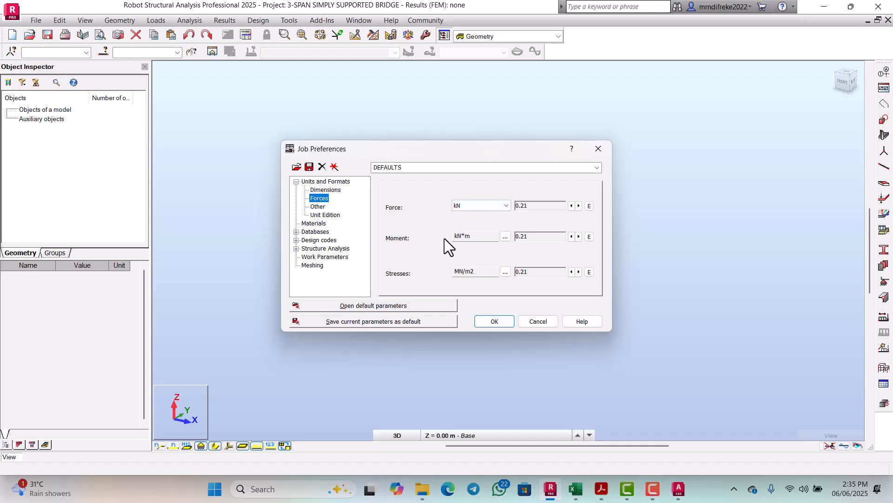
left_click(505, 273)
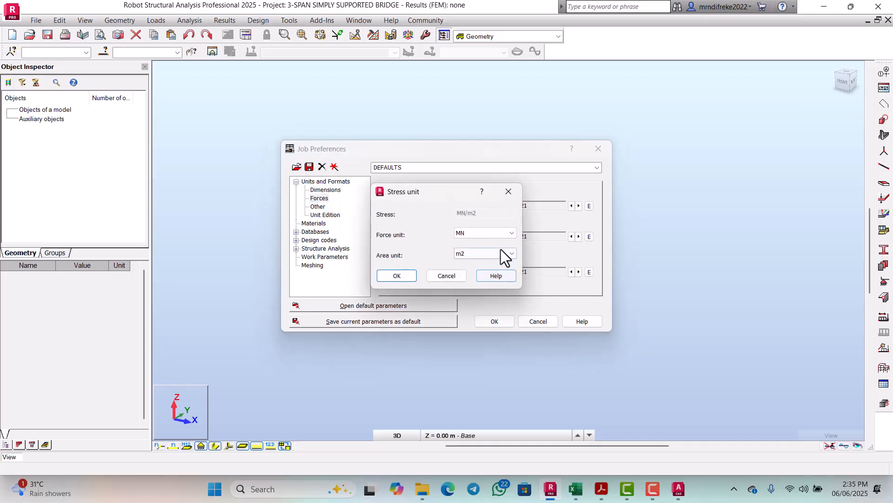
left_click(502, 233)
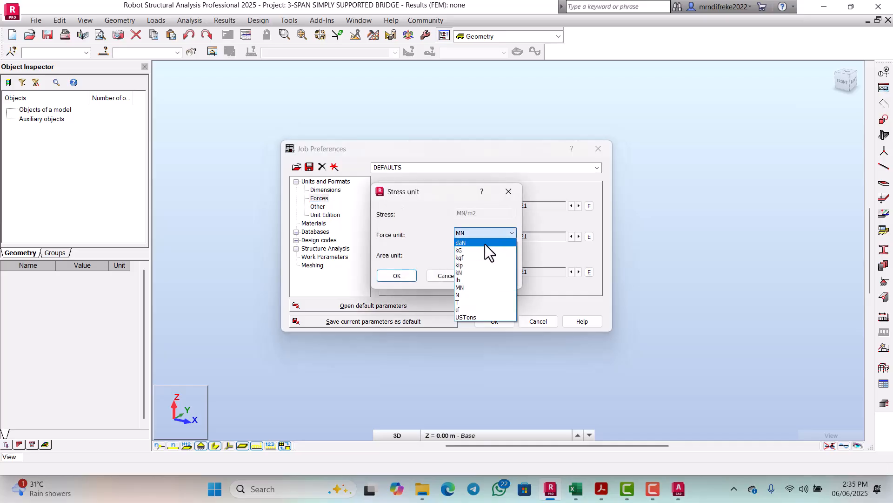
left_click(468, 269)
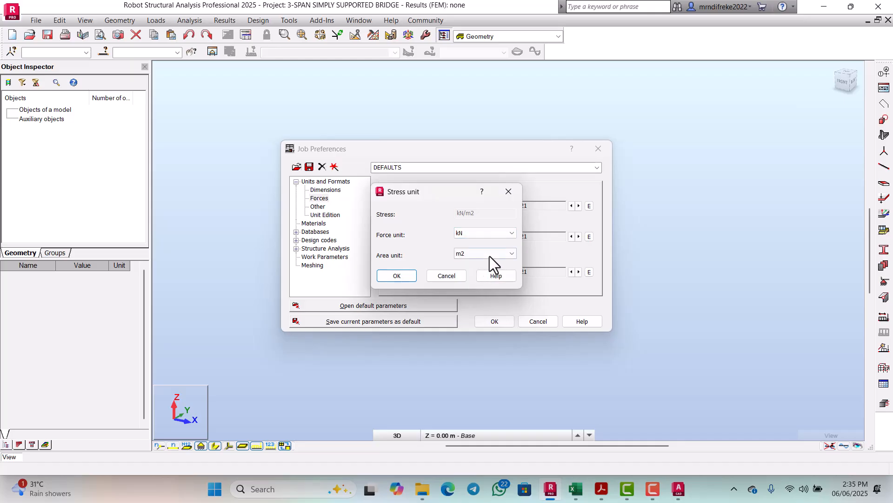
left_click(411, 273)
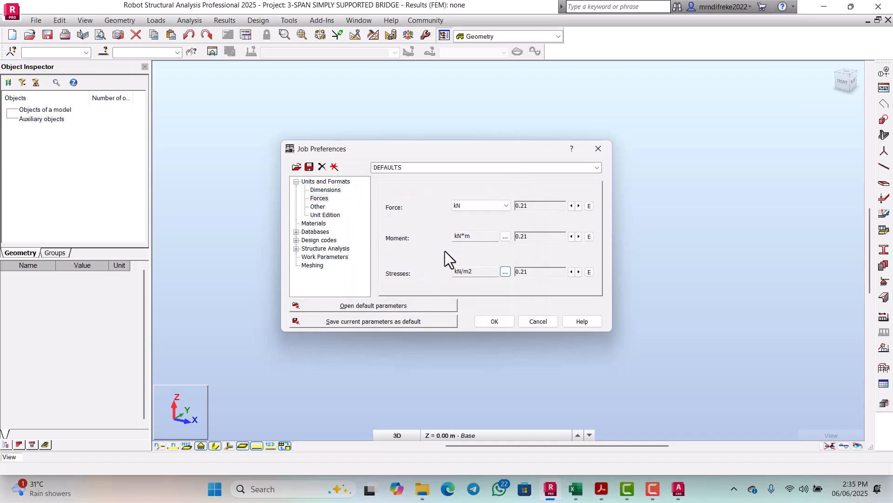
Set the project's displacement unit to mm
left_click(318, 207)
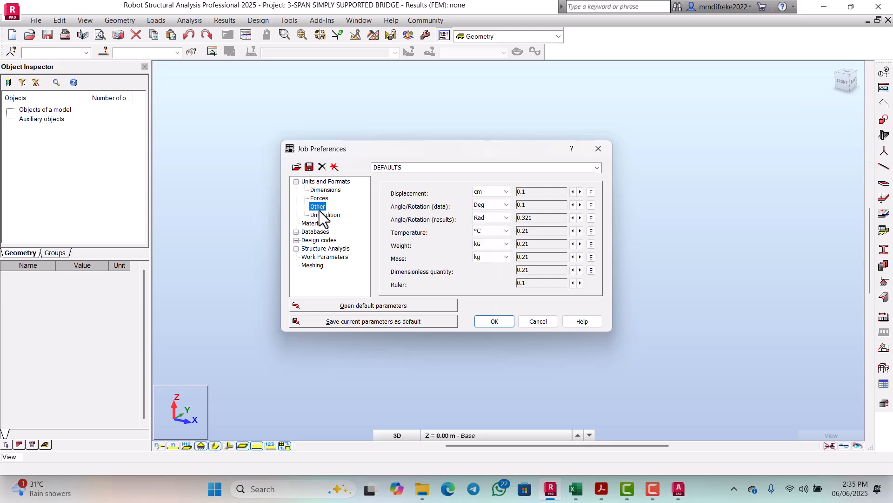
left_click(505, 193)
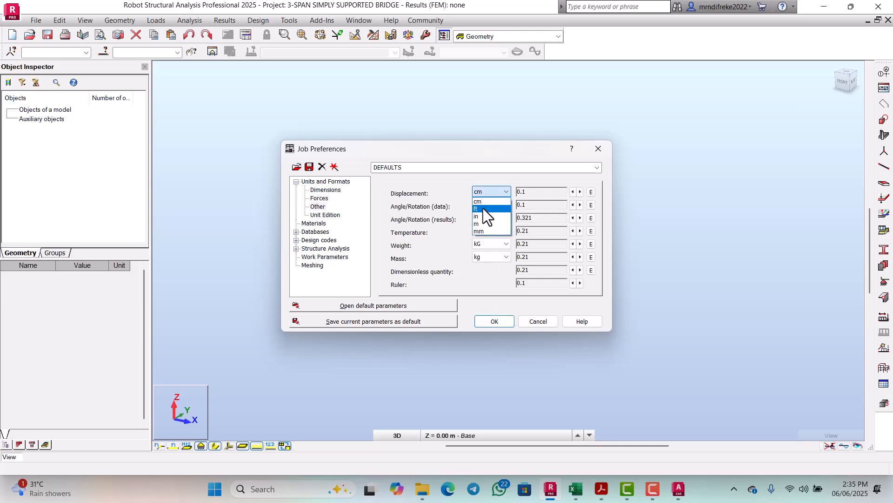
left_click(478, 231)
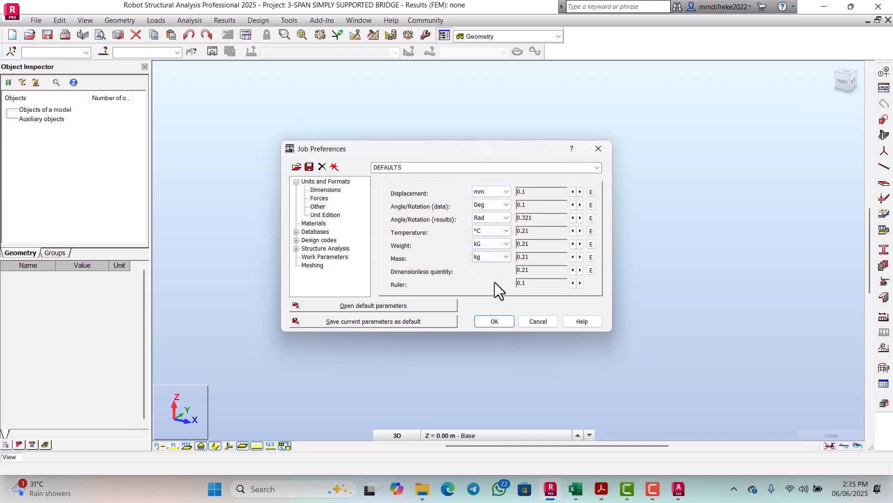
Set the project's material database to British in the job preferences
left_click(328, 216)
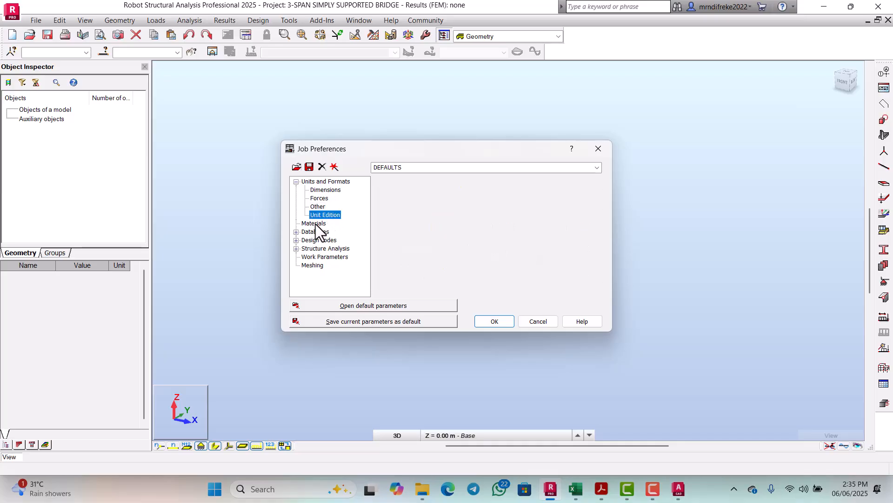
left_click(315, 225)
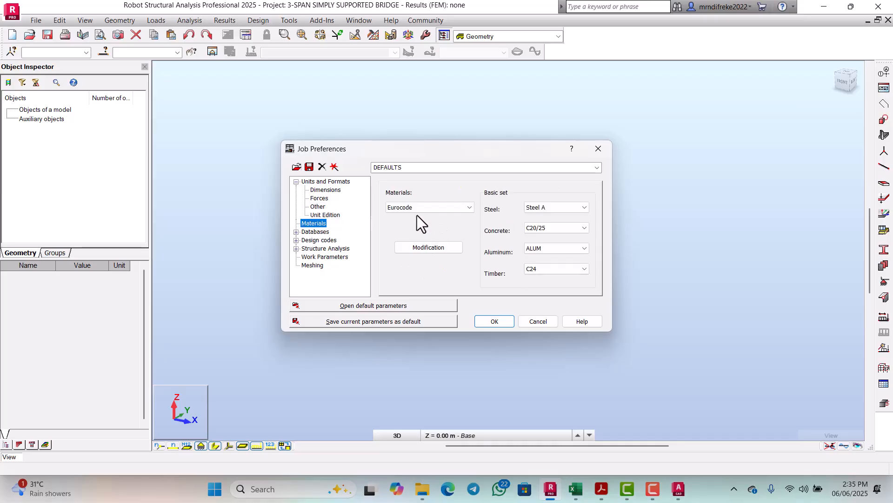
left_click(420, 247)
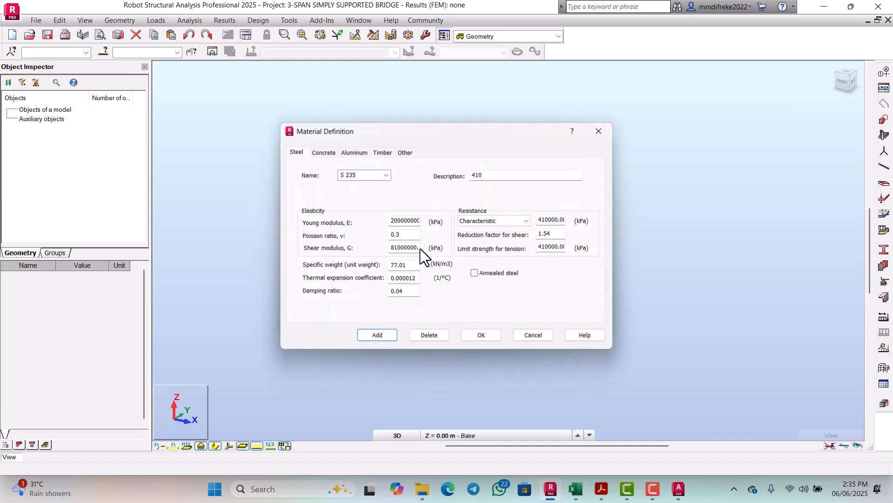
left_click(599, 131)
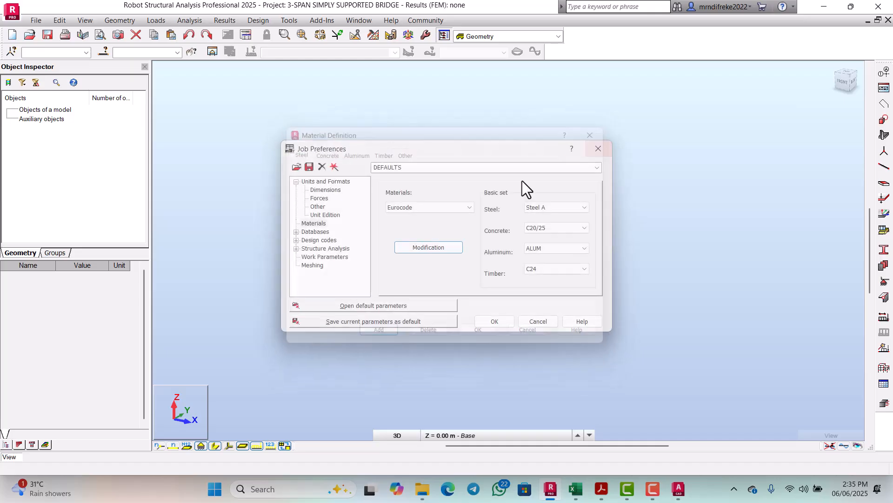
left_click(446, 207)
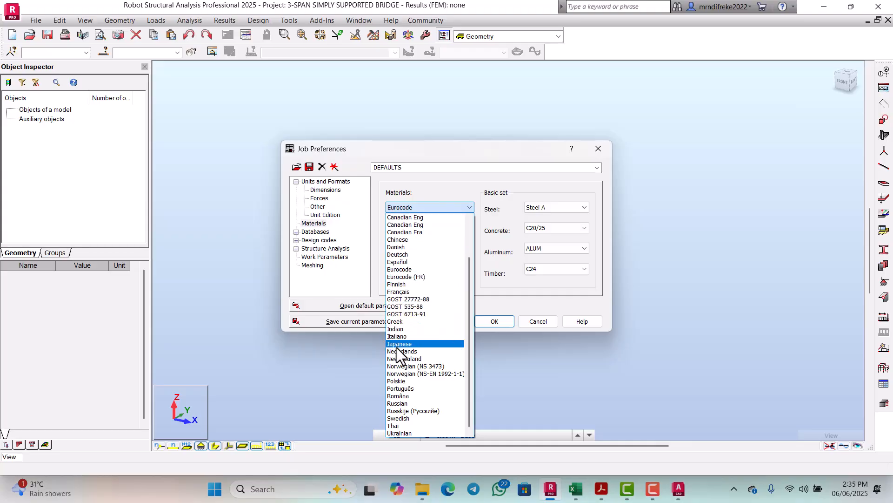
scroll(403, 269, "up", 1)
scroll(403, 269, "up", 2)
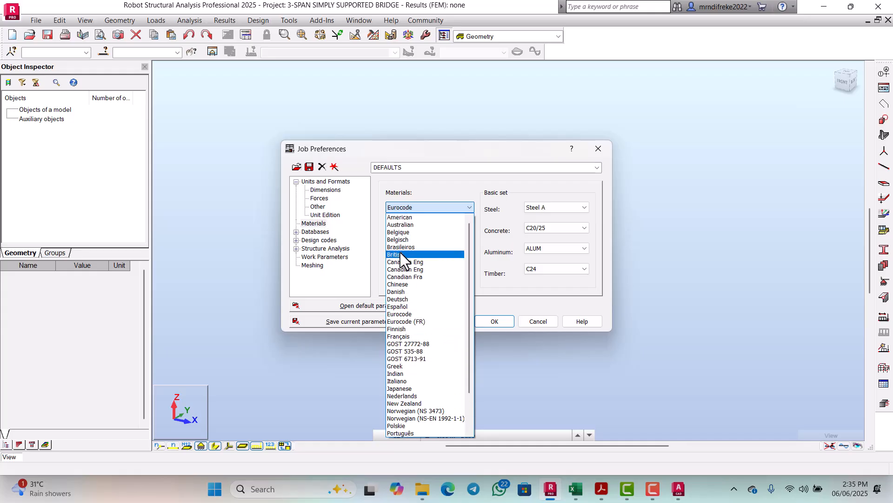
left_click(399, 254)
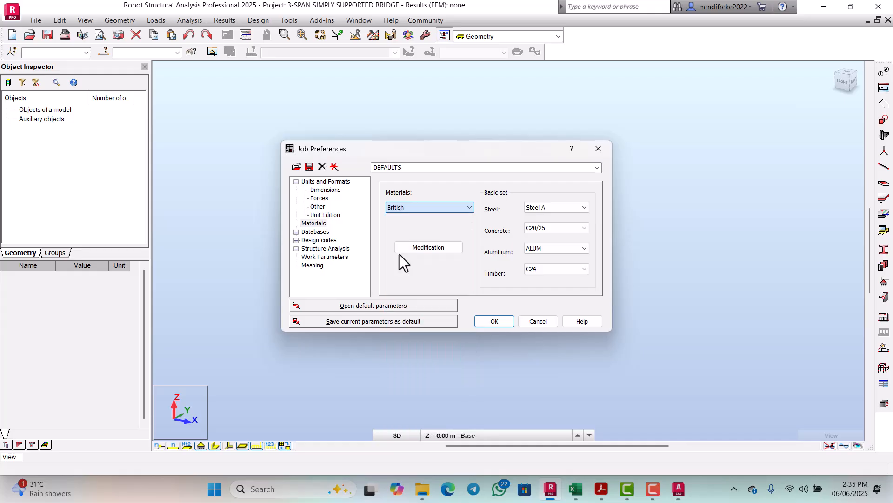
Choose STEEL as the steel material in the British material definition and accept it
left_click(430, 249)
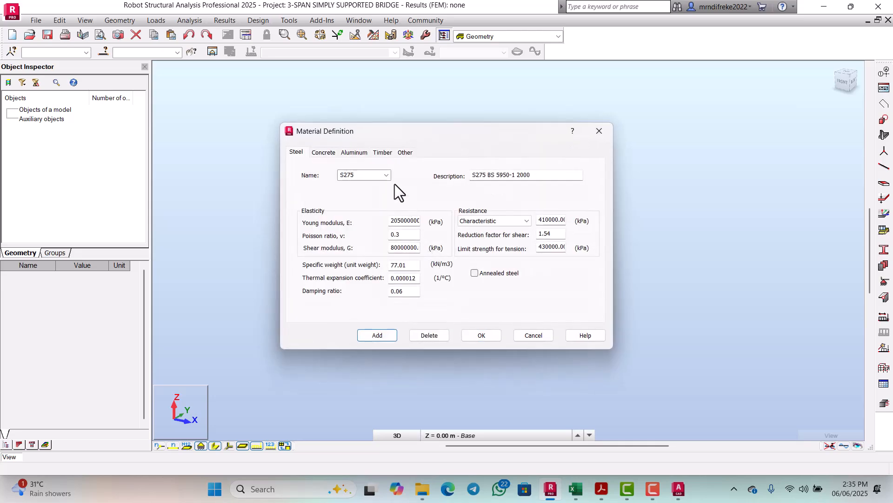
left_click(386, 175)
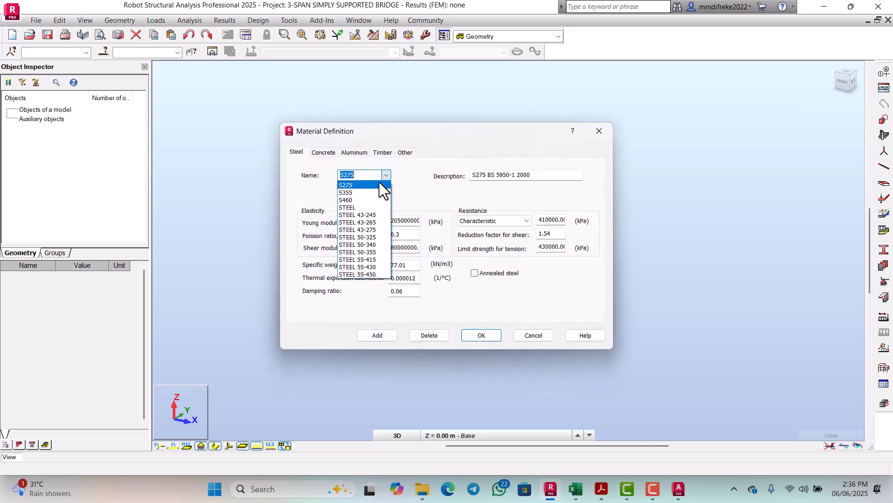
left_click(356, 208)
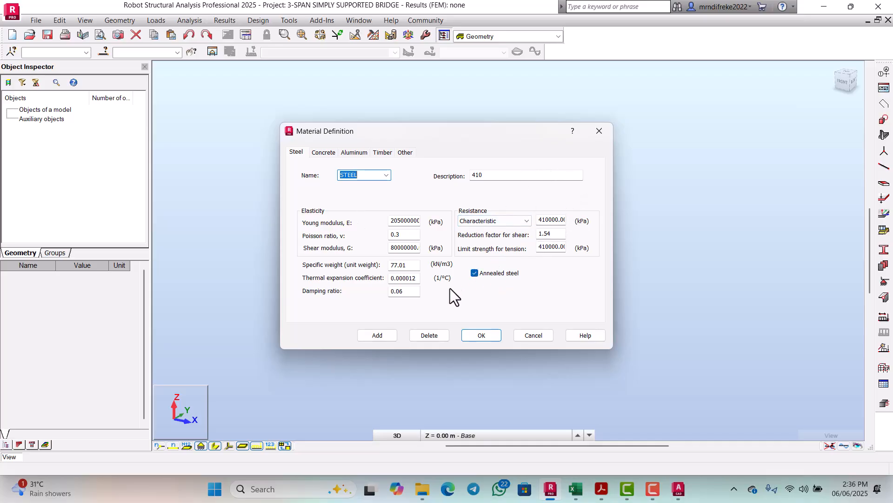
left_click(476, 336)
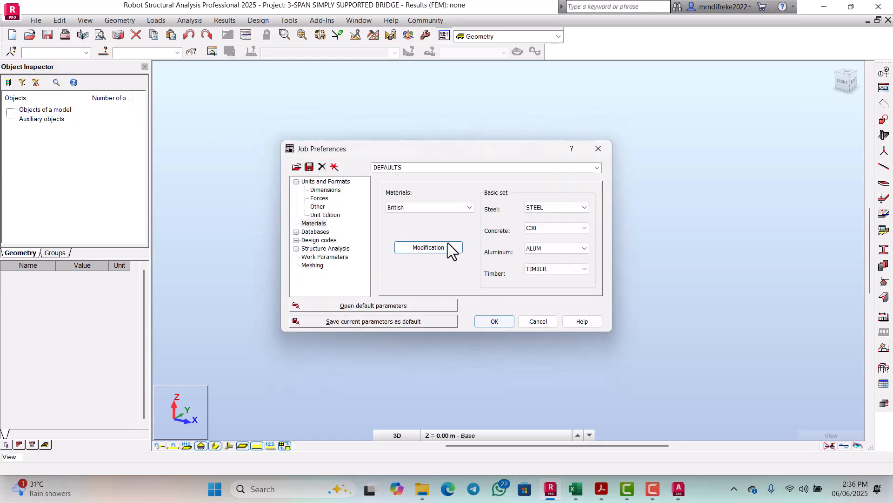
Check the vehicle loads database in the job preferences and accept the preferences
left_click(295, 232)
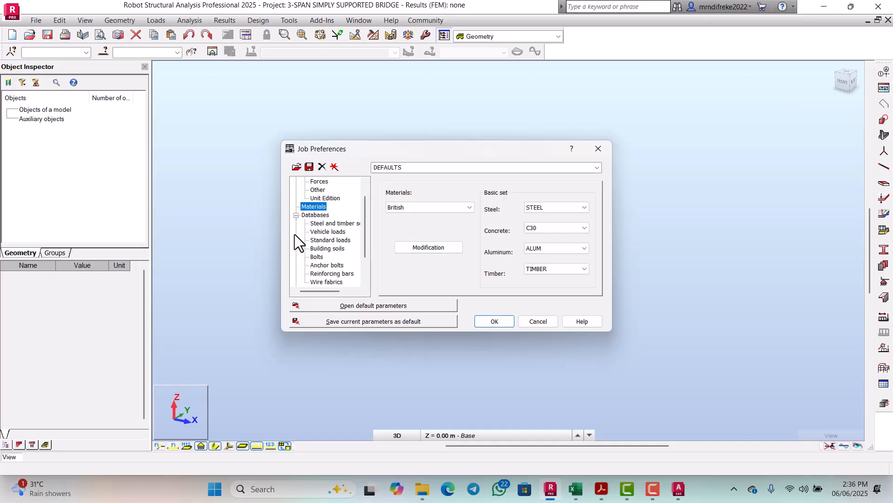
left_click(330, 231)
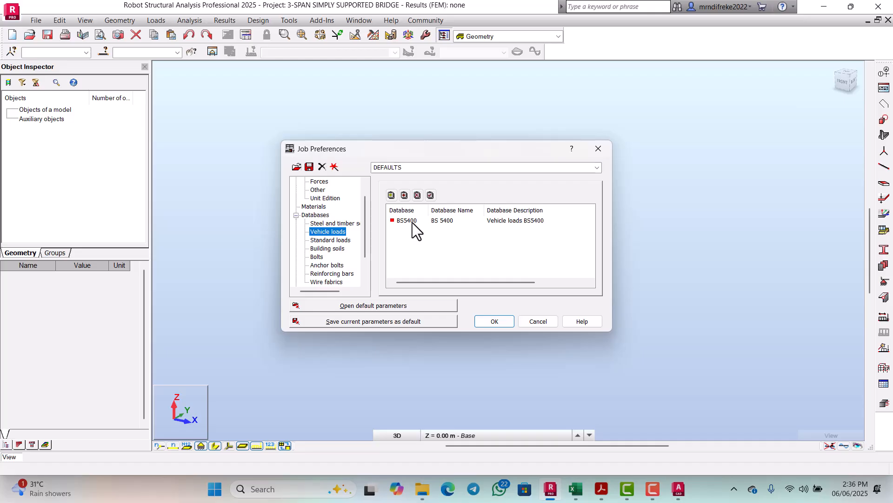
left_click(494, 321)
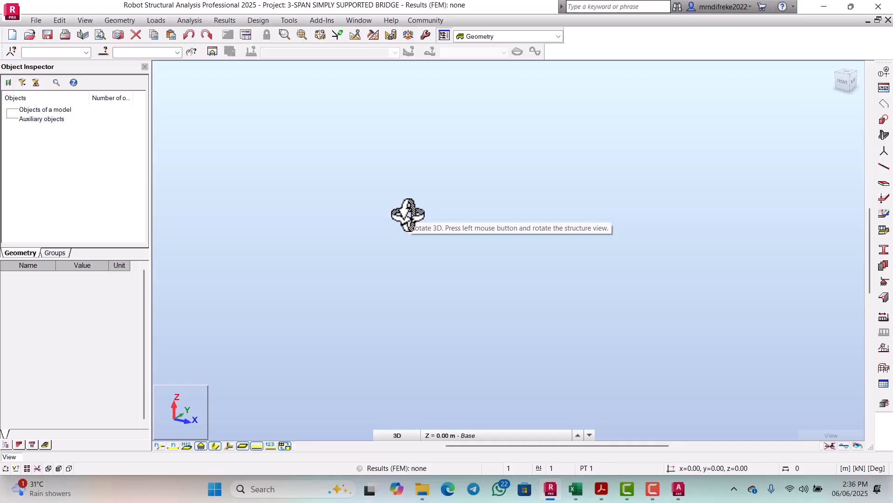
Open the structural axis definition
left_click(885, 73)
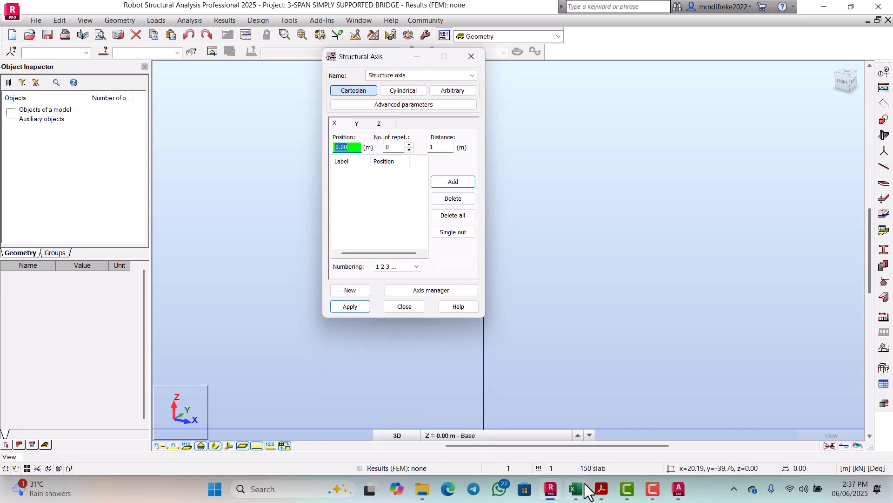
Switch to AutoCAD and examine the span lengths and beam layout on the bridge deck plan
left_click(678, 490)
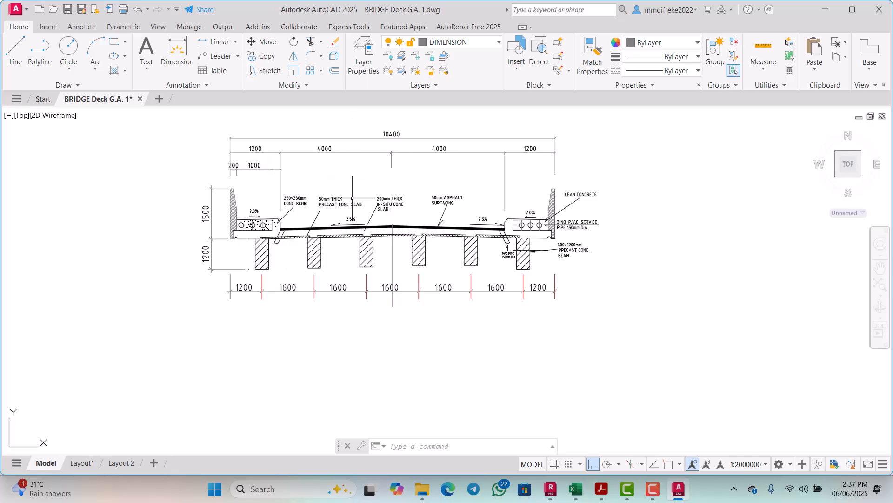
scroll(366, 229, "down", 5)
scroll(356, 319, "up", 3)
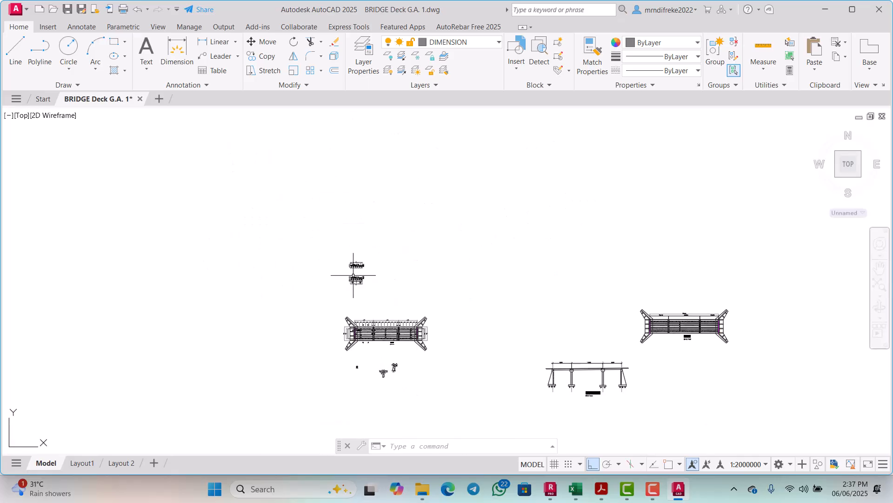
scroll(356, 319, "up", 5)
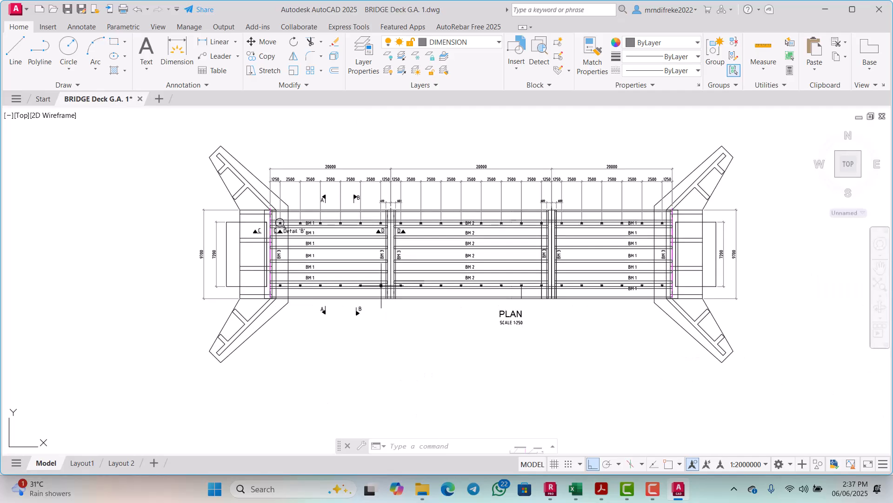
scroll(381, 286, "up", 3)
scroll(429, 264, "down", 2)
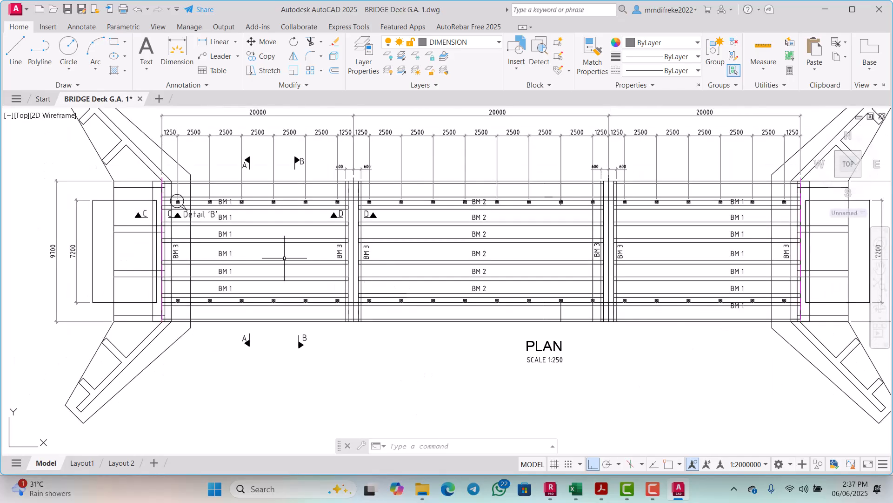
scroll(343, 290, "down", 3)
scroll(343, 290, "up", 5)
scroll(296, 294, "down", 4)
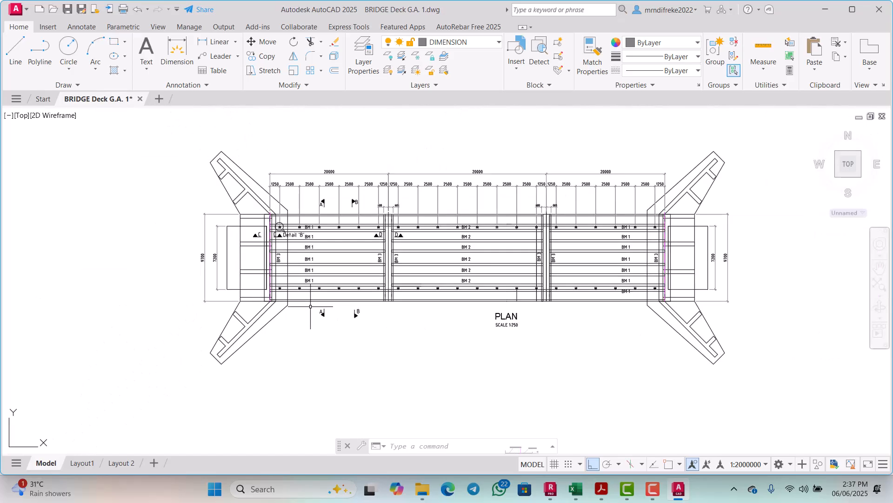
scroll(317, 192, "up", 3)
scroll(317, 191, "down", 3)
scroll(459, 219, "up", 4)
scroll(465, 223, "down", 4)
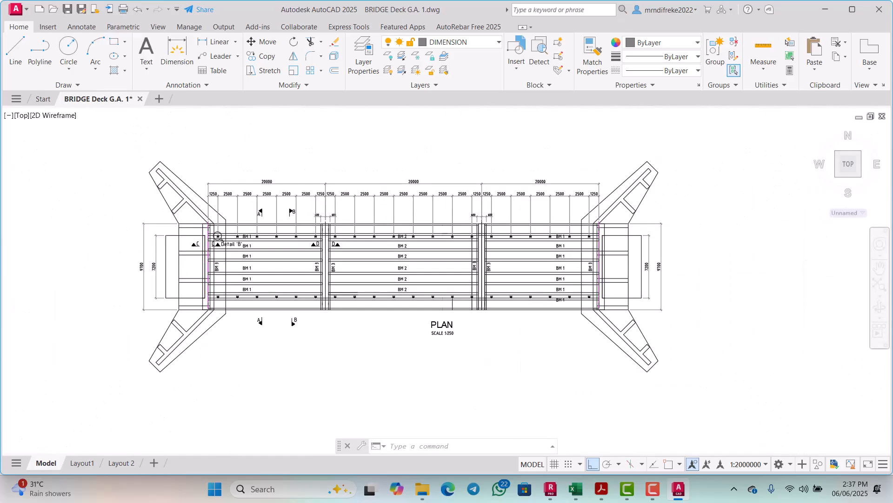
scroll(499, 225, "up", 4)
scroll(500, 226, "down", 4)
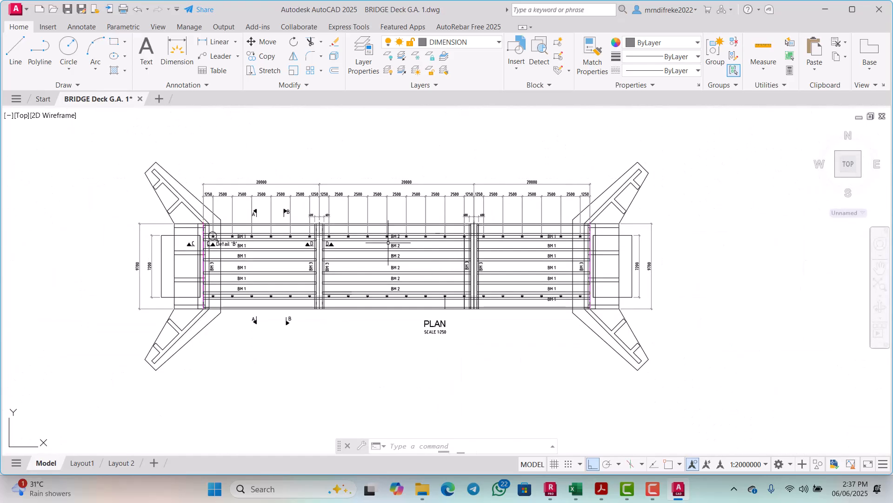
scroll(294, 208, "up", 4)
scroll(300, 223, "down", 4)
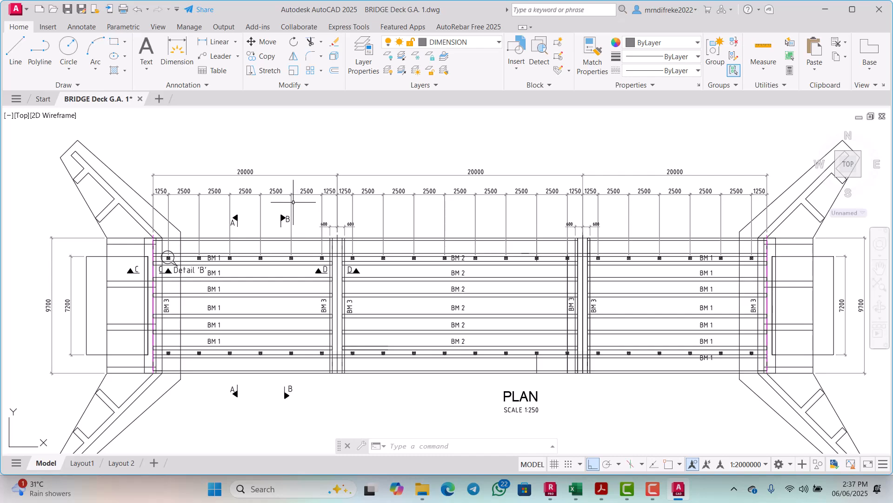
scroll(296, 339, "down", 3)
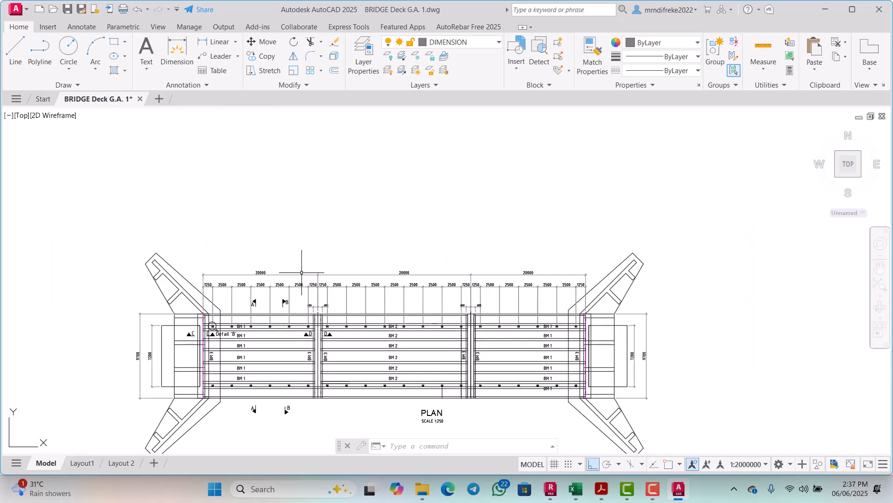
scroll(302, 279, "up", 1)
scroll(289, 328, "up", 4)
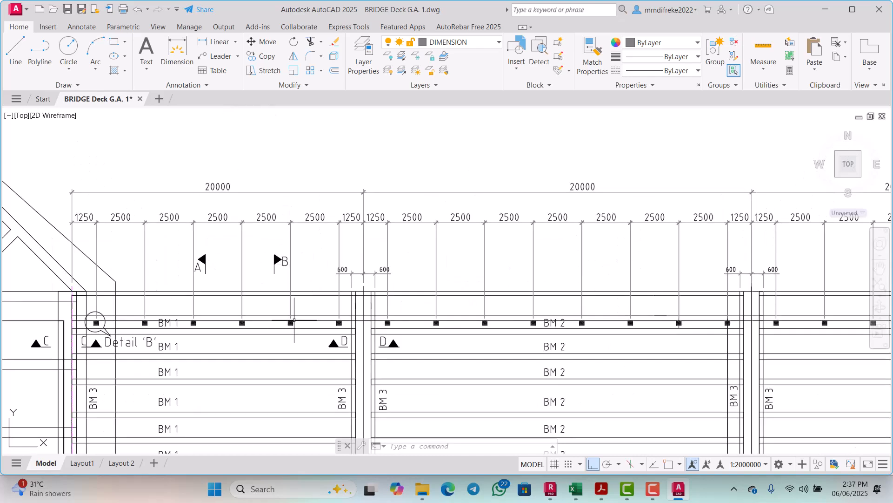
scroll(304, 286, "down", 5)
scroll(228, 296, "up", 5)
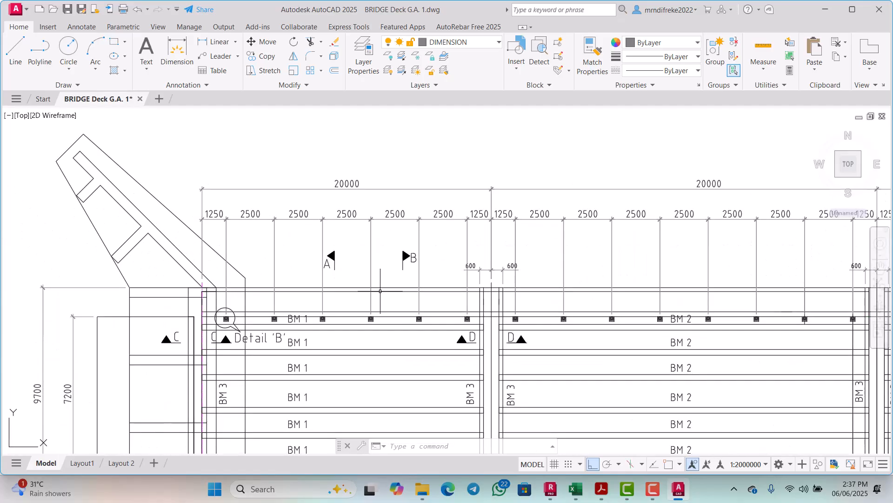
scroll(345, 296, "down", 4)
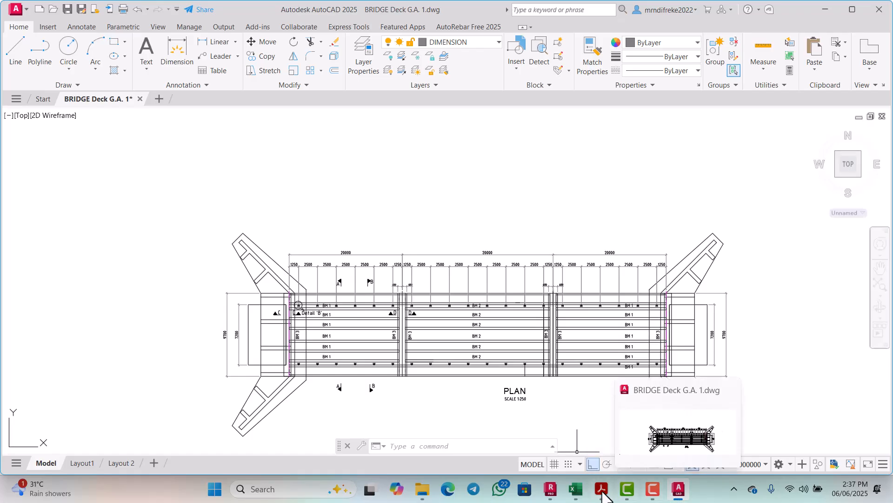
Back in Robot Structural Analysis, add an X axis at 0.00 m with 1 repetition and 0 m distance, using A B C numbering
left_click(551, 489)
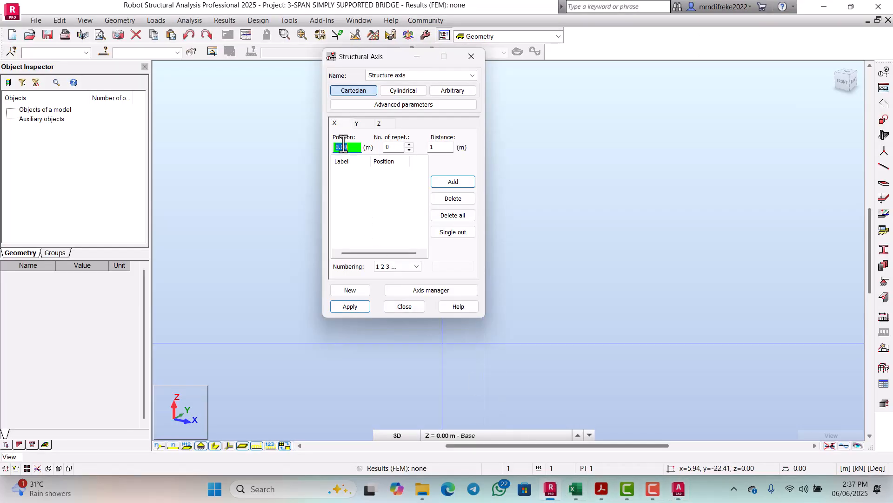
left_click(437, 148)
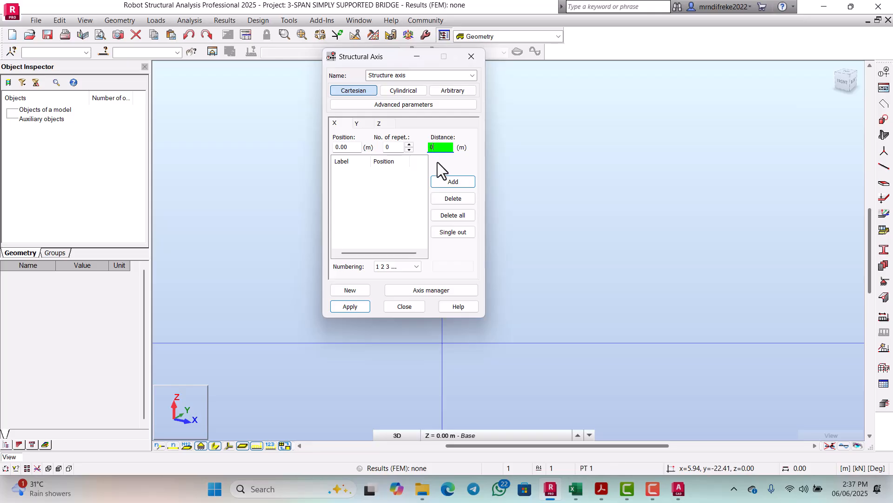
left_click(395, 148)
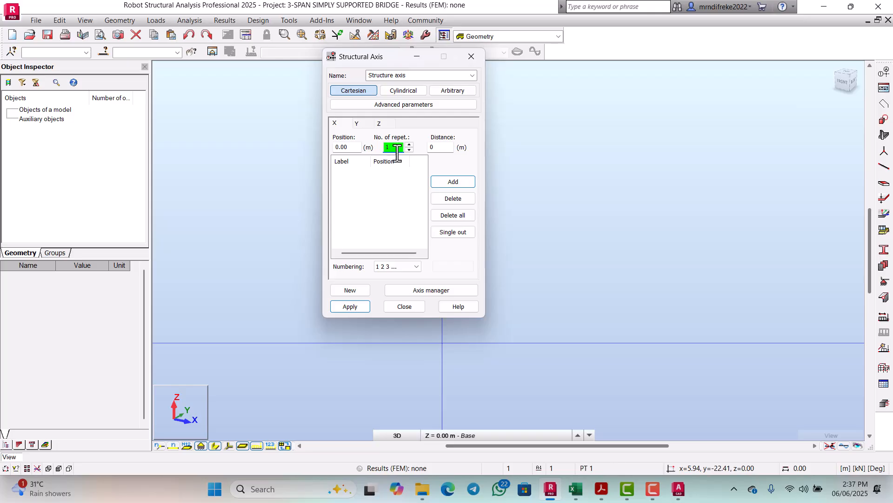
left_click(439, 181)
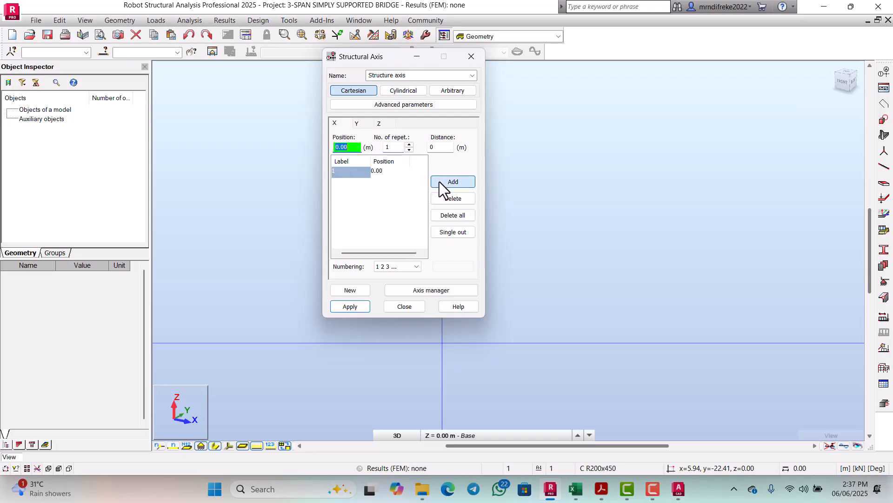
left_click(411, 266)
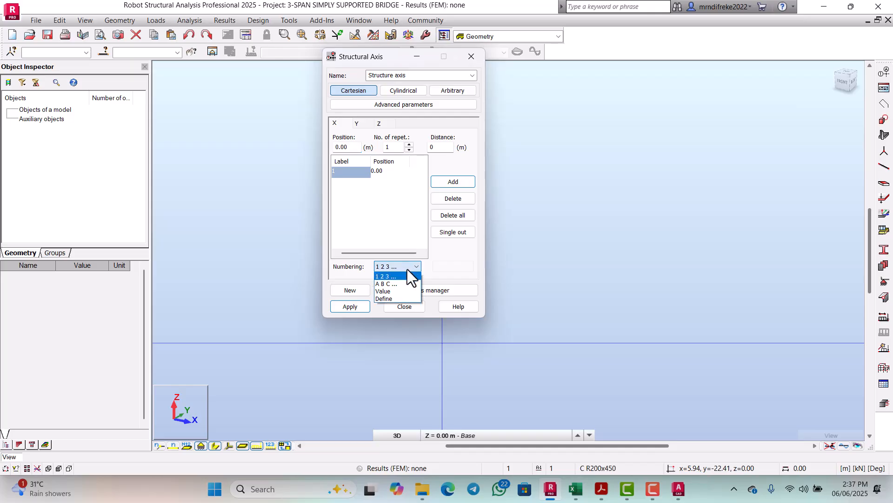
left_click(390, 284)
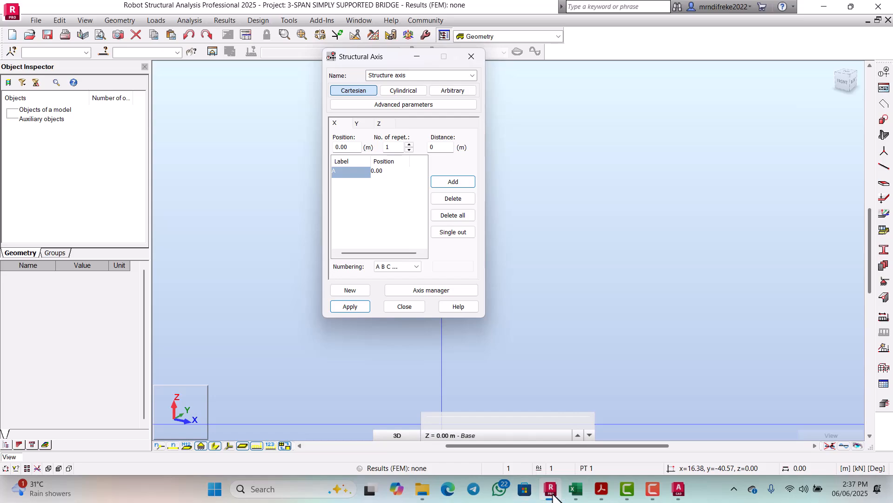
Return to AutoCAD and examine the beam spacing on the bridge deck cross-section
left_click(679, 488)
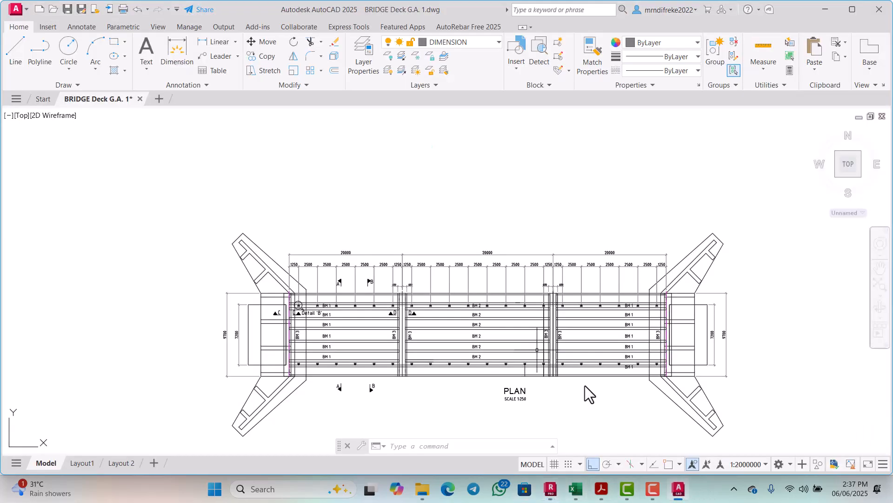
scroll(331, 245, "down", 3)
scroll(317, 174, "up", 8)
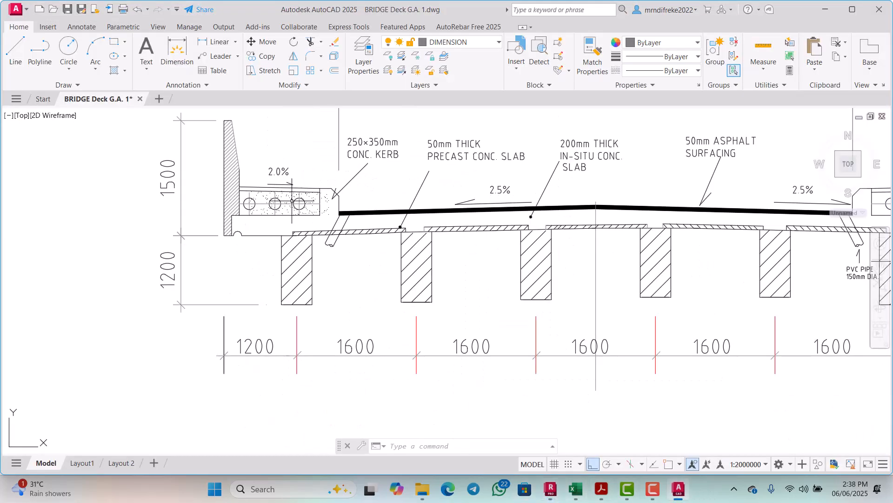
Return to Robot Structural Analysis and add one more X axis at a distance of 1.2 m from axis A
scroll(256, 338, "down", 2)
scroll(275, 352, "up", 2)
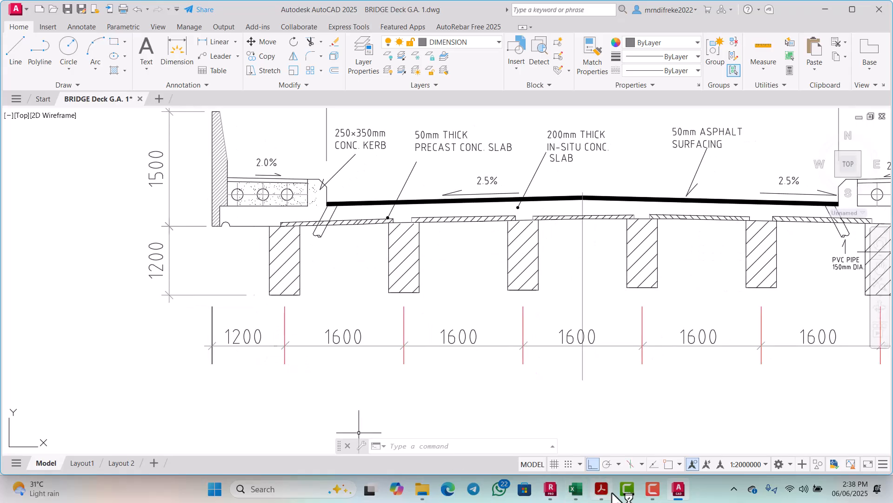
mouse_move(675, 495)
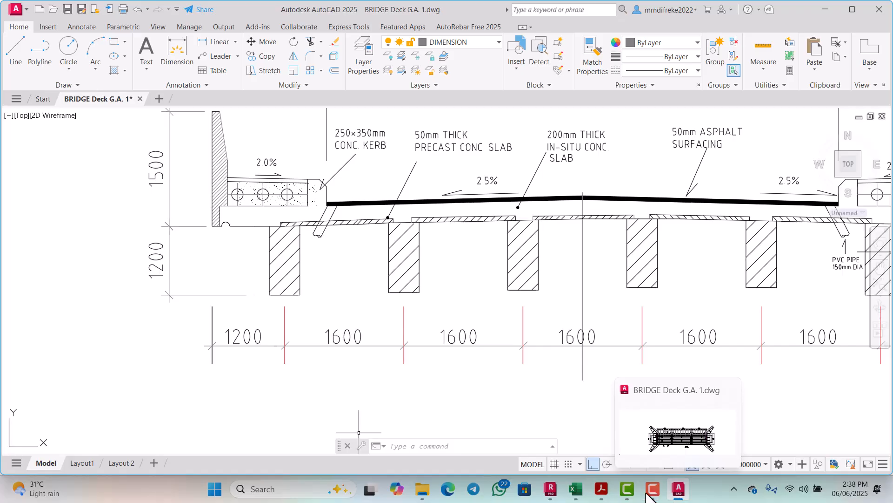
left_click(558, 489)
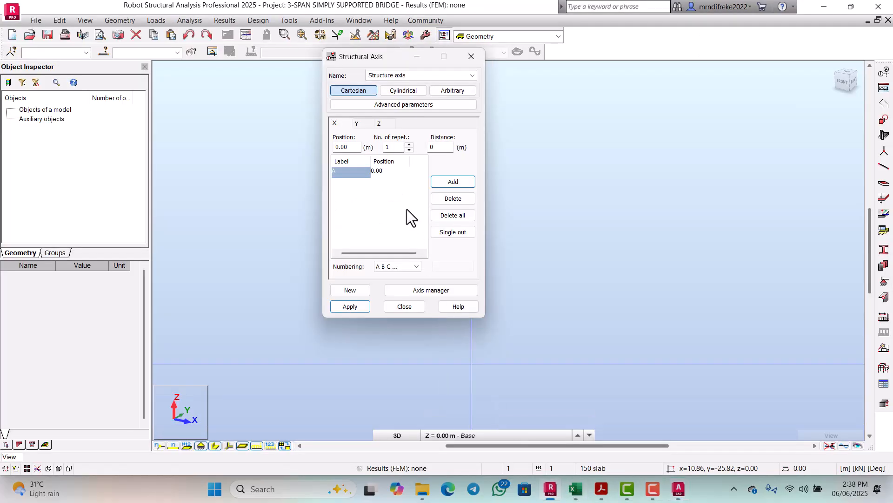
double_click(435, 148)
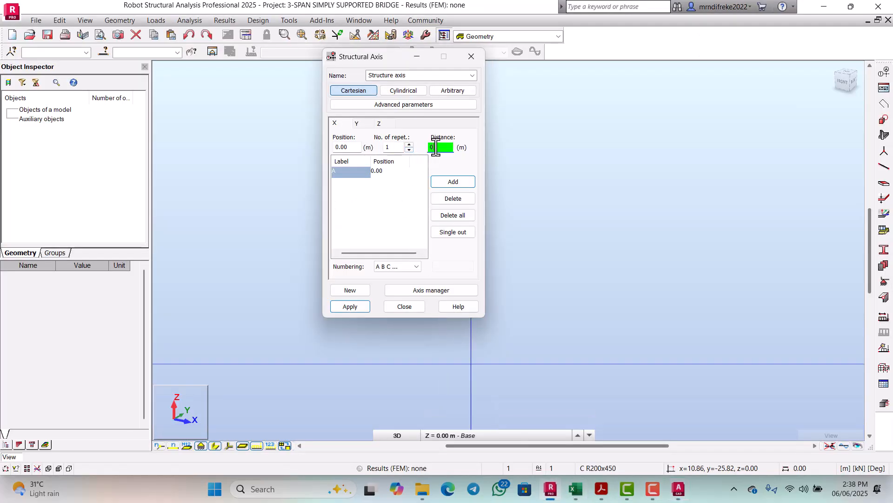
type("1.2")
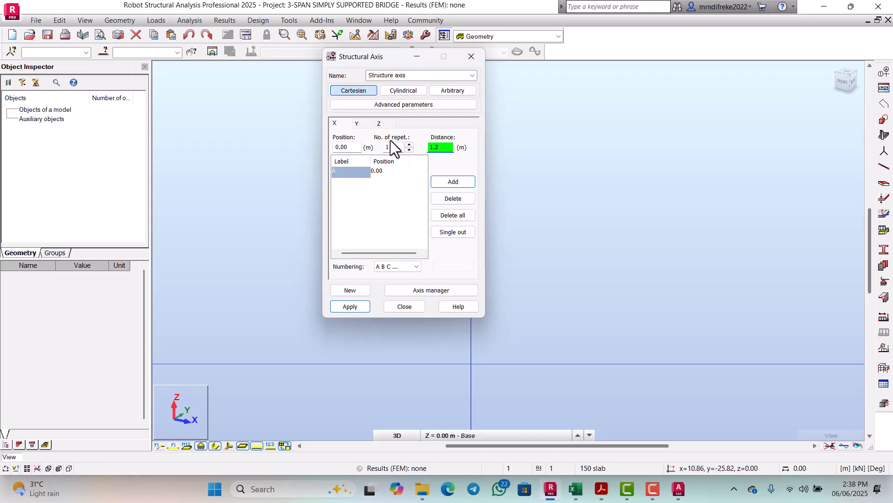
left_click(448, 182)
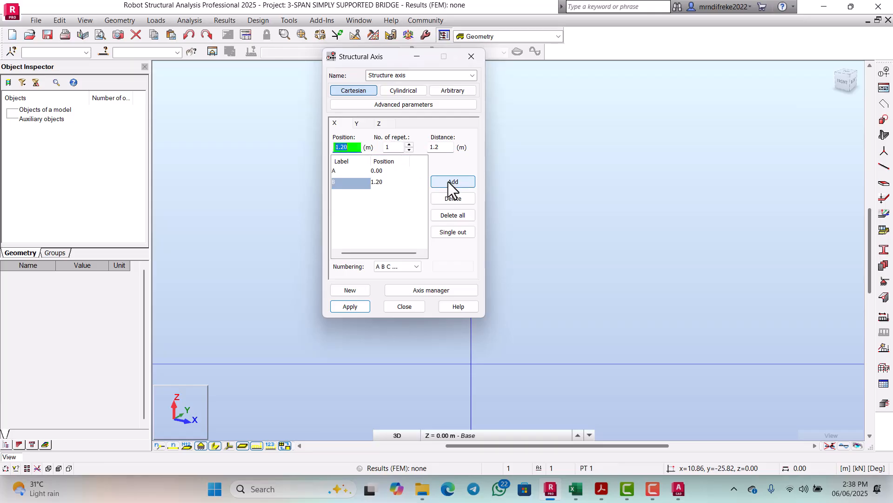
Add X axes with 5 repetitions at 1.6 m, checking the number of beam spacings on the AutoCAD cross-section
left_click(440, 150)
key("BackSpace")
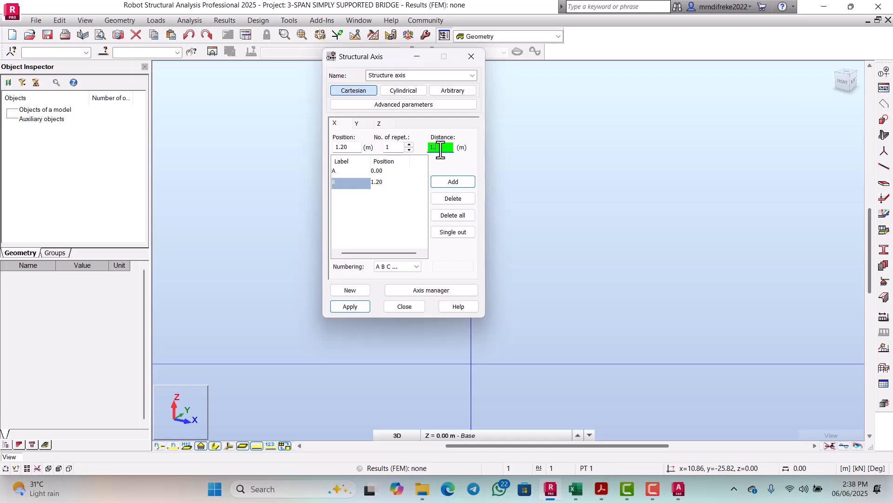
type("6")
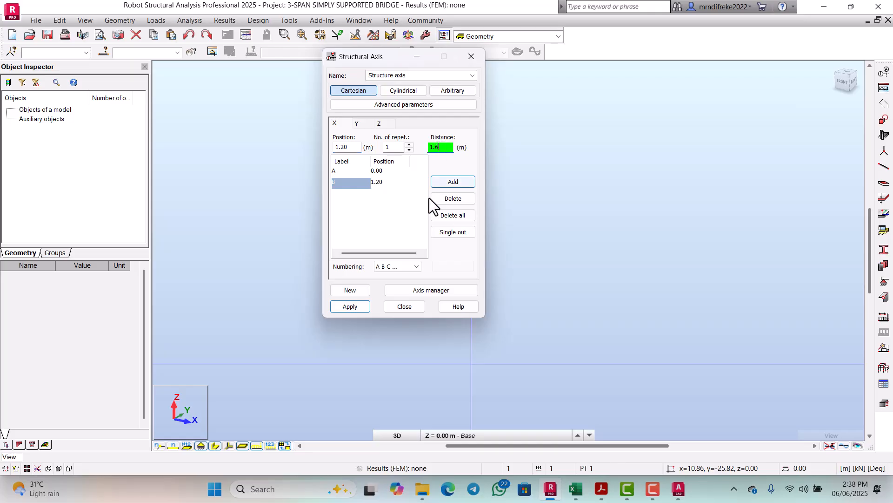
left_click(552, 495)
scroll(339, 321, "down", 3)
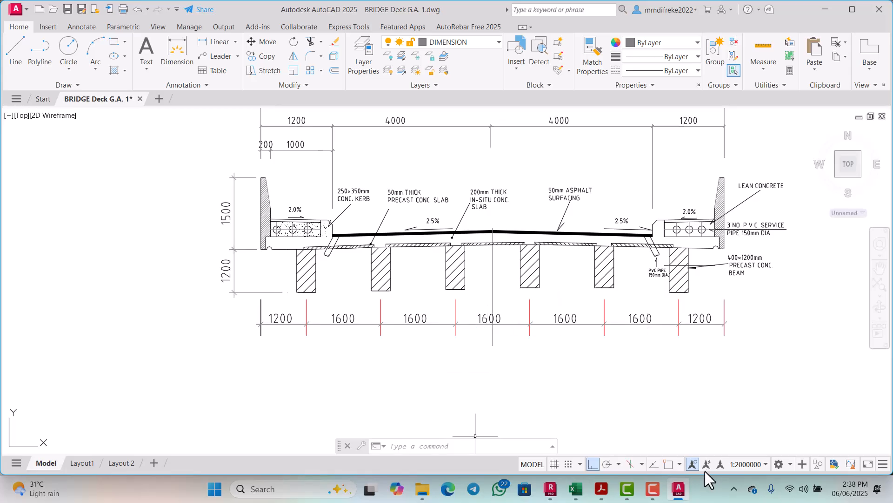
left_click(553, 489)
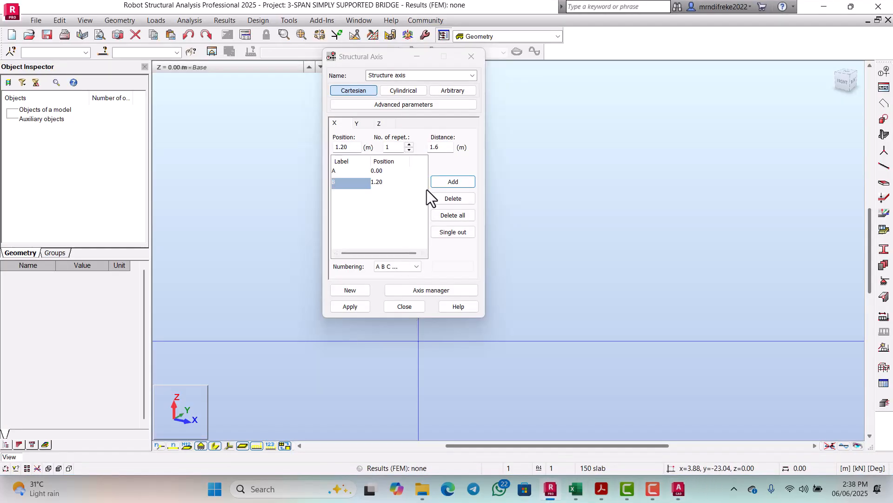
left_click(394, 147)
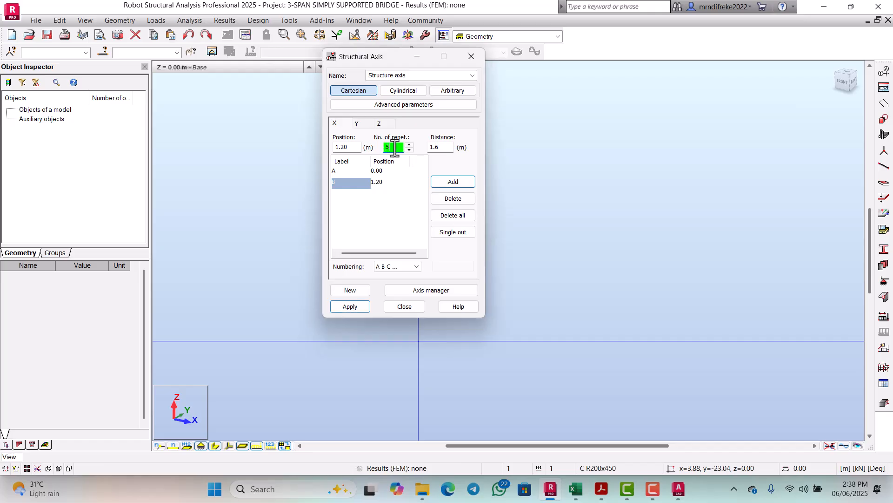
left_click(454, 182)
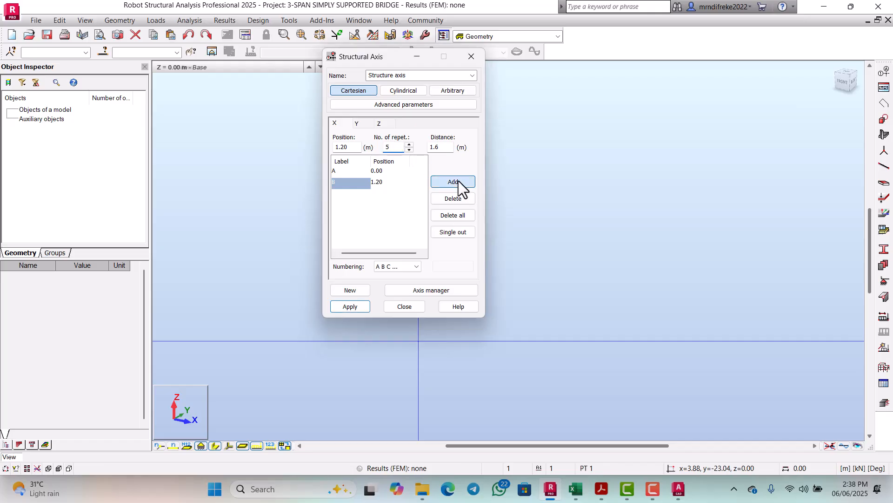
Add the last X axis with 1 repetition at 1.2 m, checking the edge overhang on the AutoCAD cross-section
left_click(391, 148)
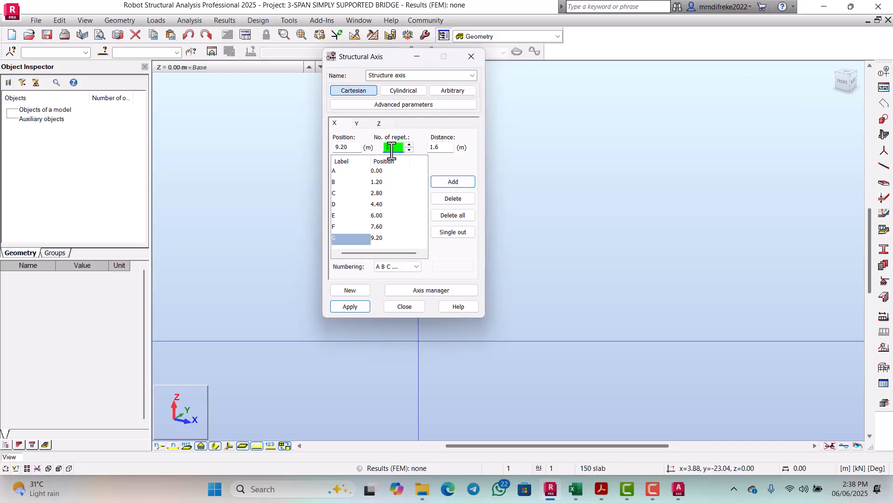
left_click(441, 147)
key("BackSpace")
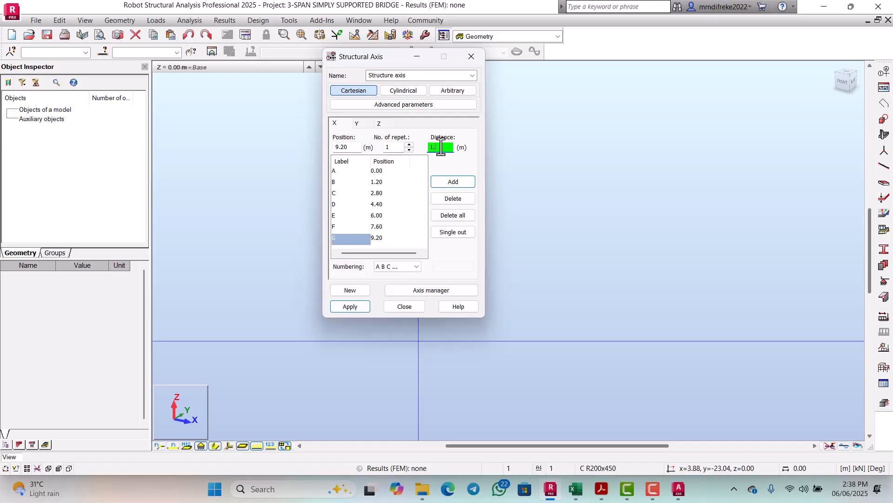
type("2")
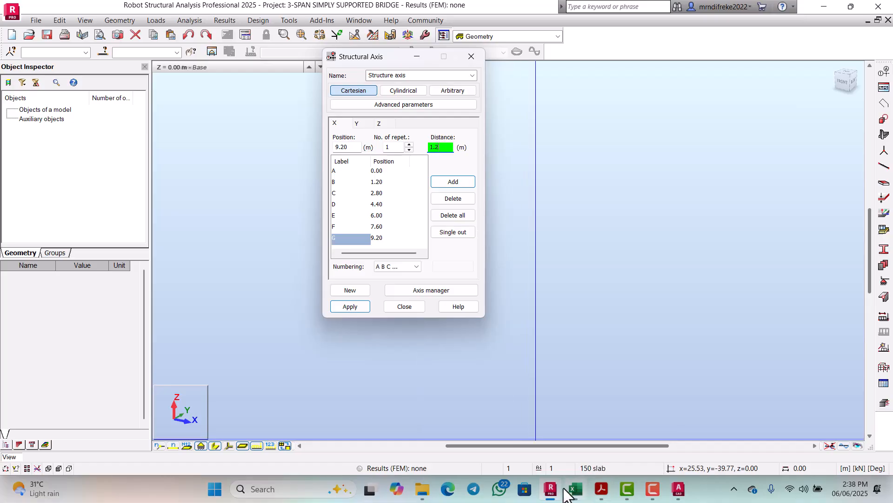
left_click(679, 489)
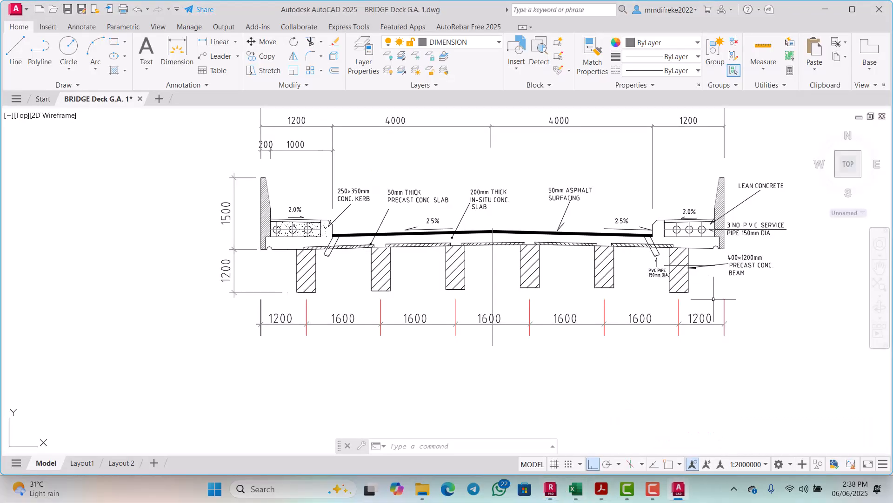
left_click(679, 492)
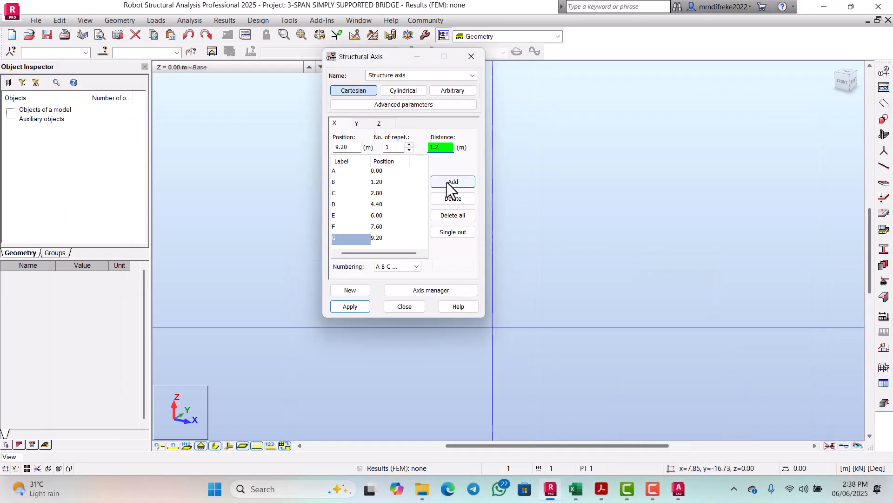
left_click(448, 180)
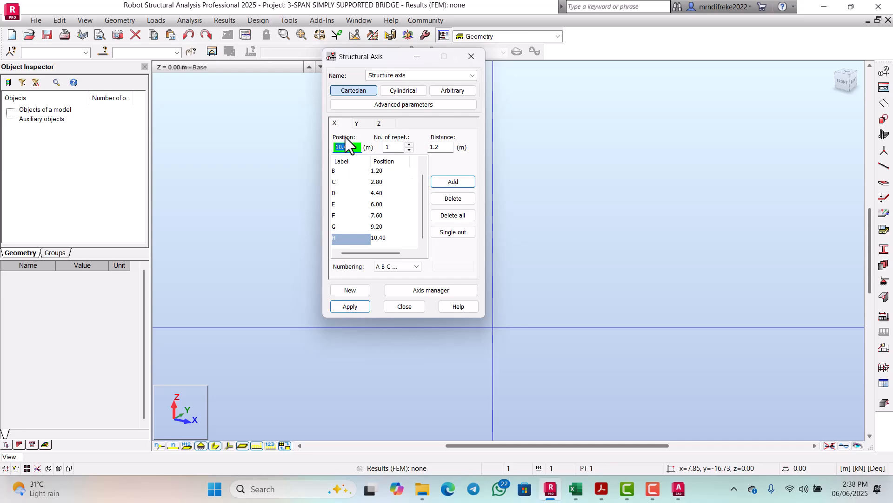
Add the first Y axis at 0.00 m with 1 repetition and 0 m distance, using 1 2 3 numbering
left_click(355, 122)
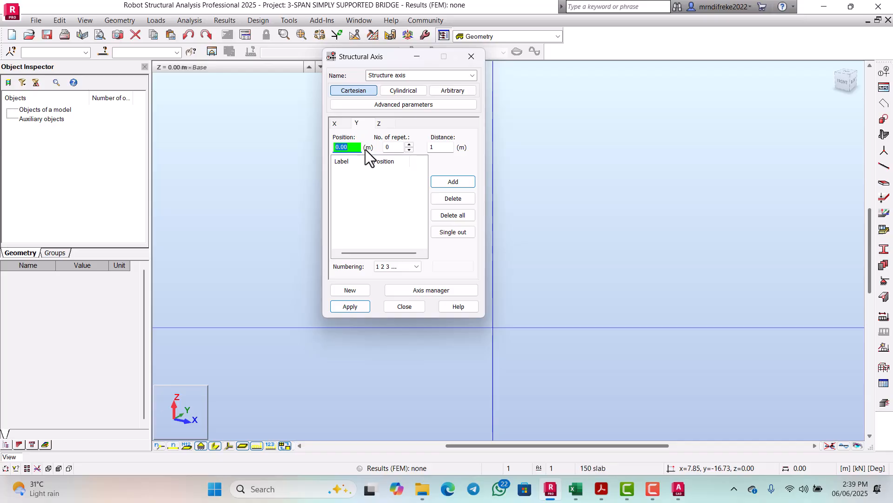
left_click(439, 147)
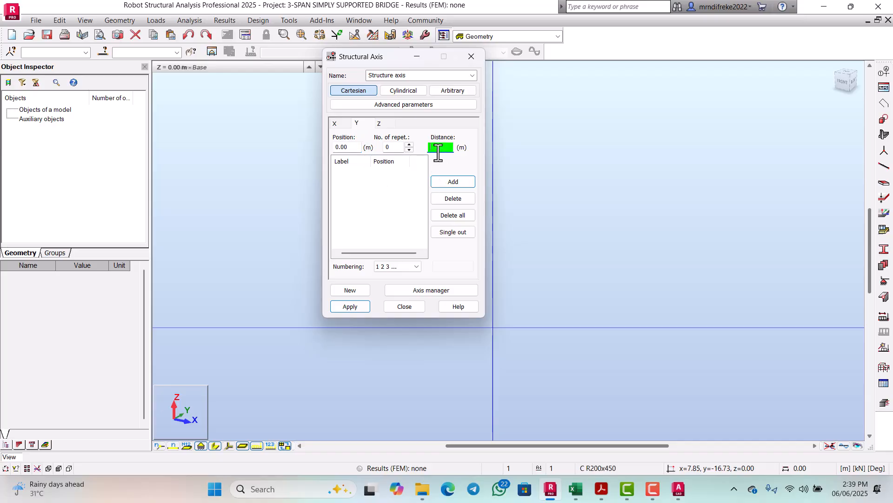
left_click(391, 148)
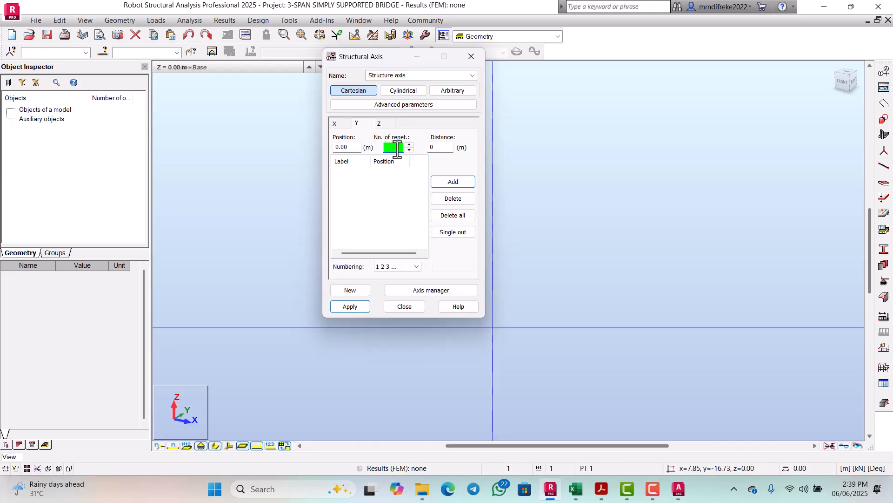
left_click(440, 181)
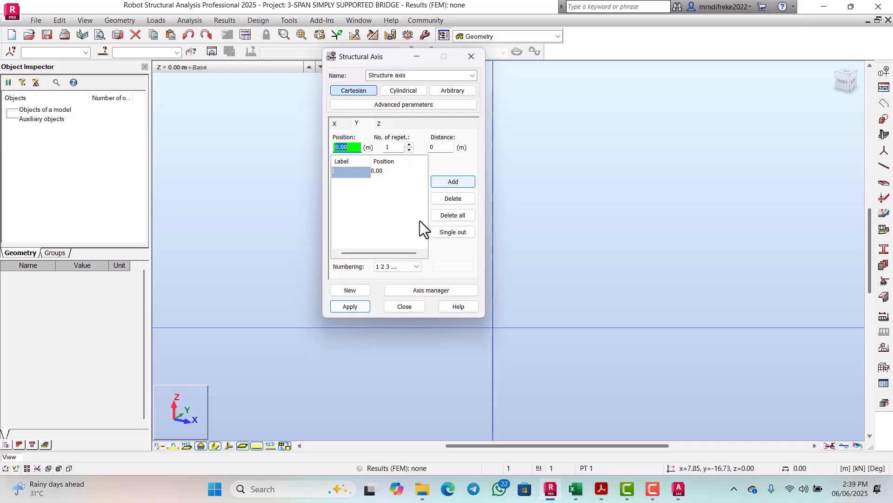
Add a second Y axis with 1 repetition at a distance of 20 m
double_click(446, 148)
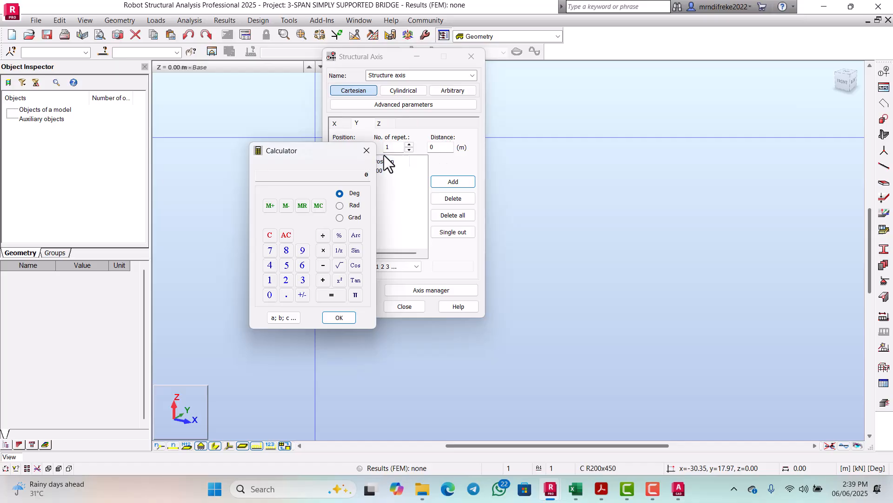
left_click(367, 151)
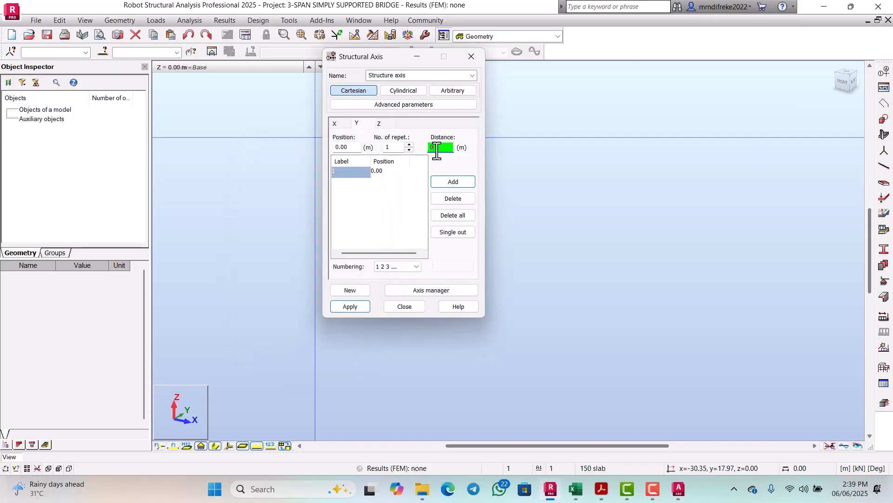
key("BackSpace")
type("2")
left_click(448, 183)
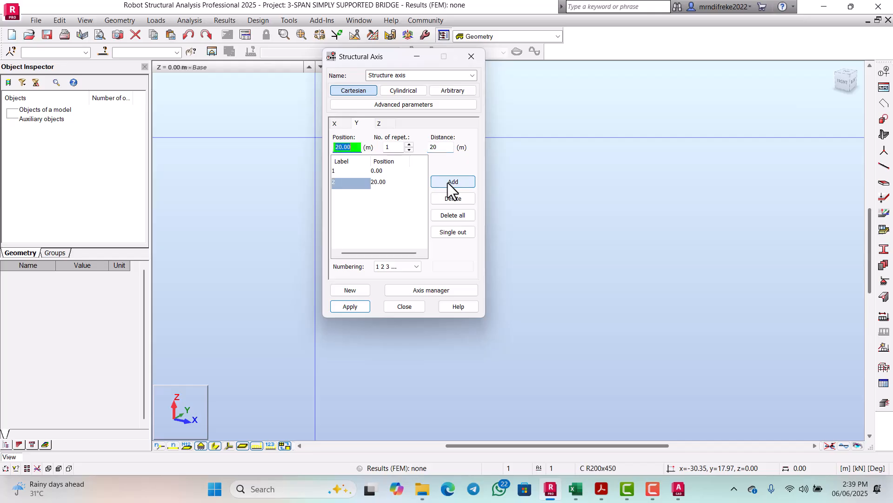
left_click(335, 172)
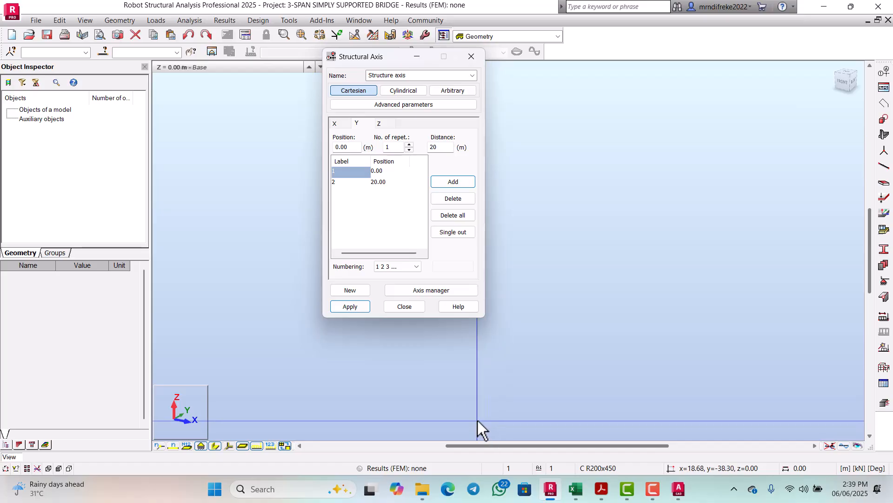
Switch to AutoCAD and examine the span lengths, cross beams and pier joint offsets on the bridge deck plan
mouse_move(550, 496)
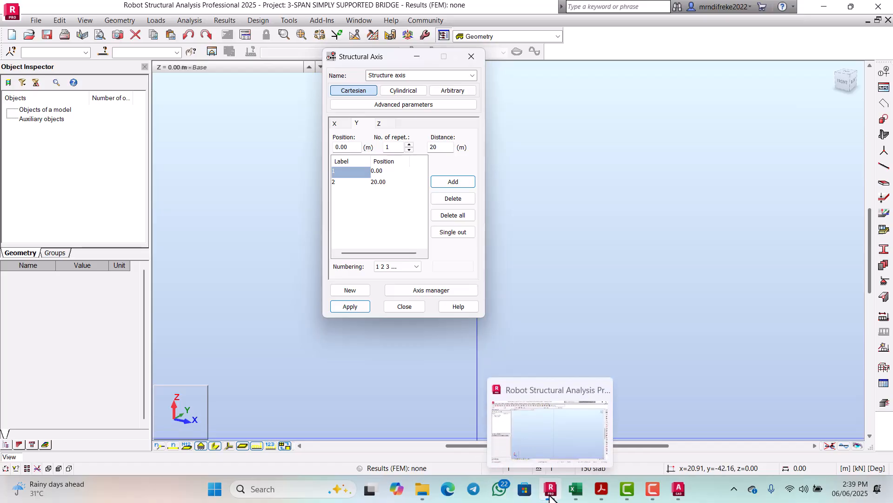
left_click(683, 495)
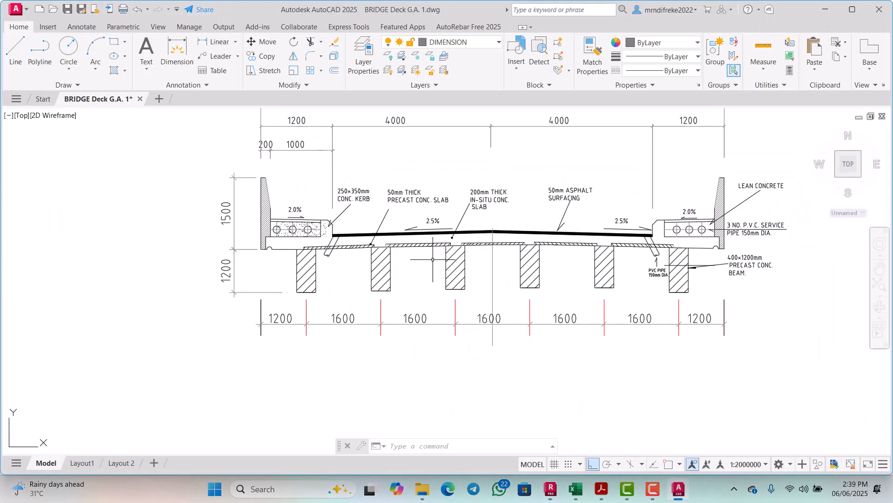
scroll(432, 259, "down", 8)
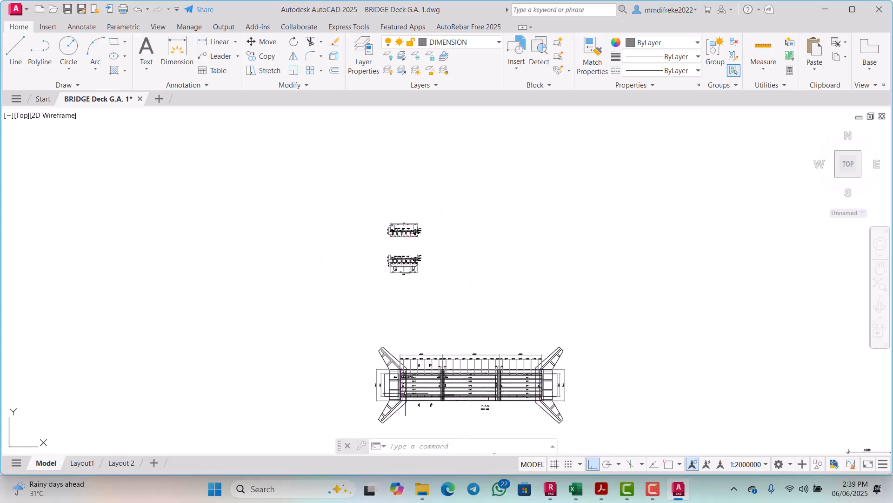
scroll(368, 223, "up", 10)
scroll(365, 200, "down", 2)
scroll(367, 197, "up", 2)
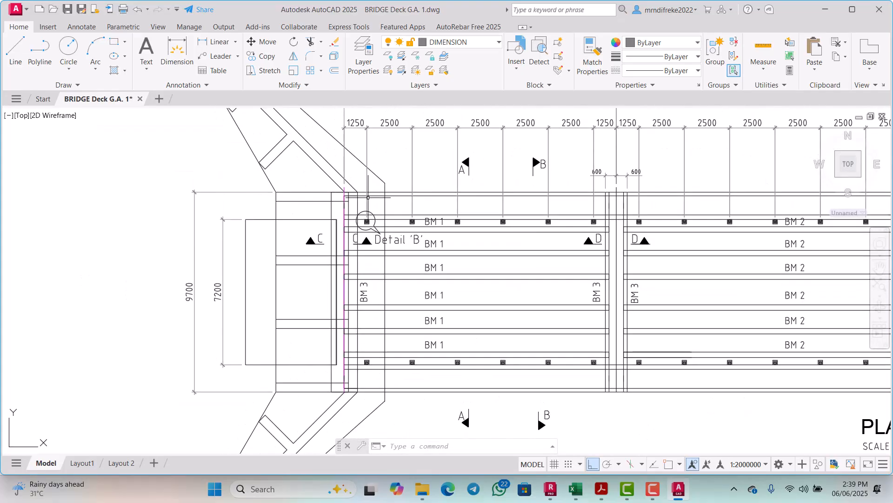
scroll(364, 223, "up", 5)
scroll(361, 233, "down", 5)
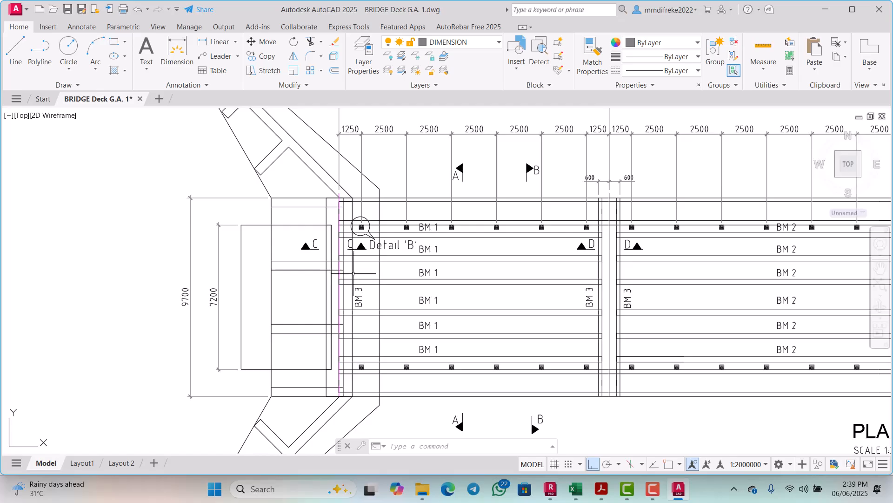
scroll(356, 235, "down", 2)
scroll(355, 236, "up", 4)
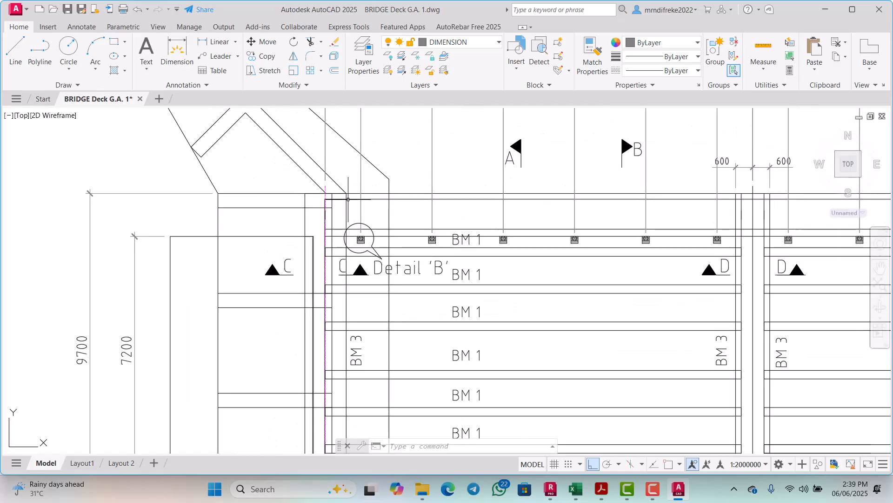
scroll(349, 223, "down", 3)
scroll(465, 326, "down", 4)
scroll(500, 378, "up", 2)
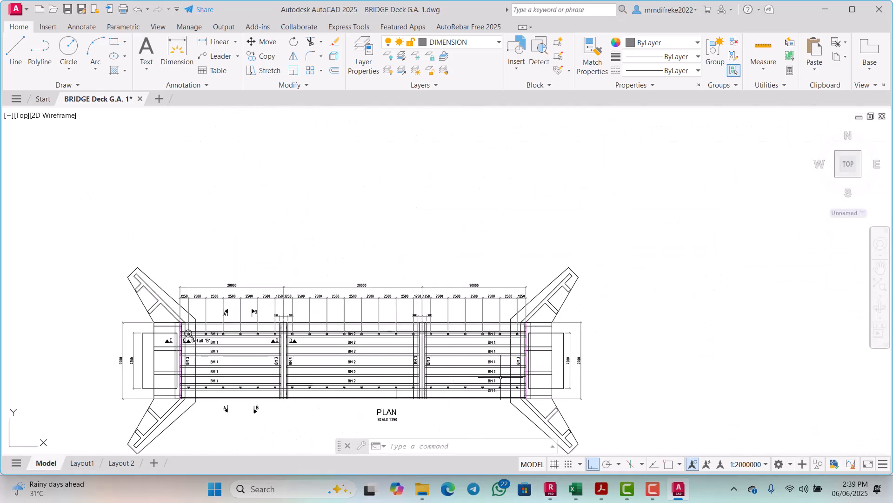
scroll(501, 377, "up", 2)
scroll(419, 302, "down", 3)
scroll(326, 240, "up", 3)
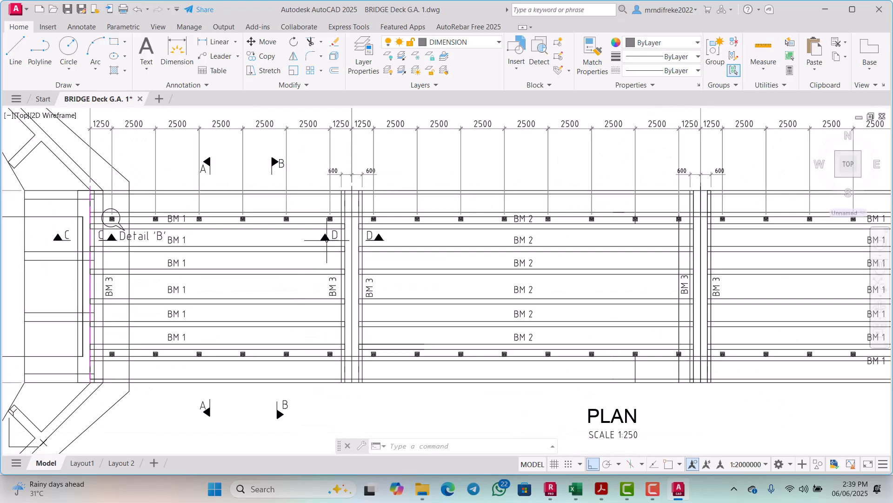
scroll(327, 240, "down", 2)
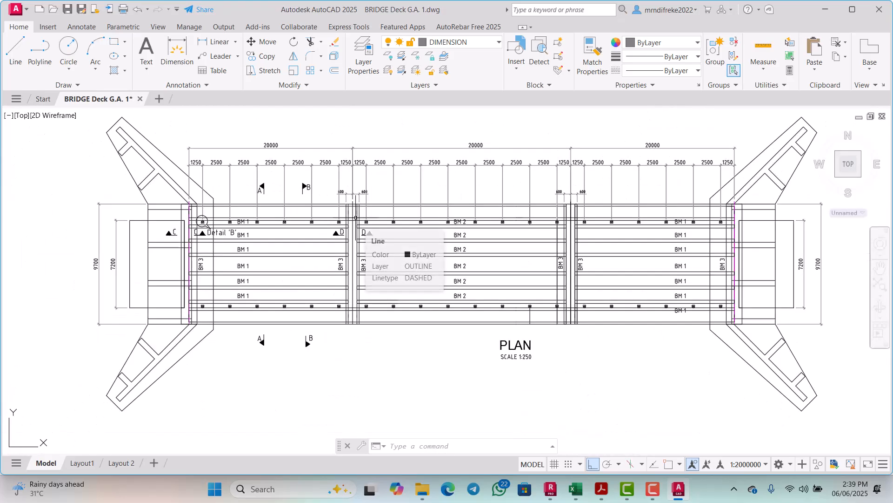
Check the cross beams on the AutoCAD deck plan and look up the diaphragm beam's width and depth in the Excel design template
scroll(347, 248, "down", 2)
scroll(347, 249, "up", 4)
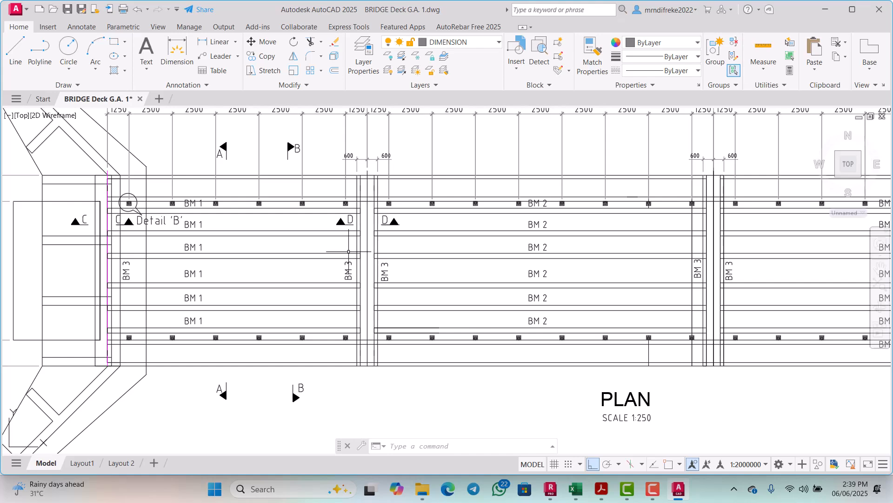
scroll(346, 249, "down", 4)
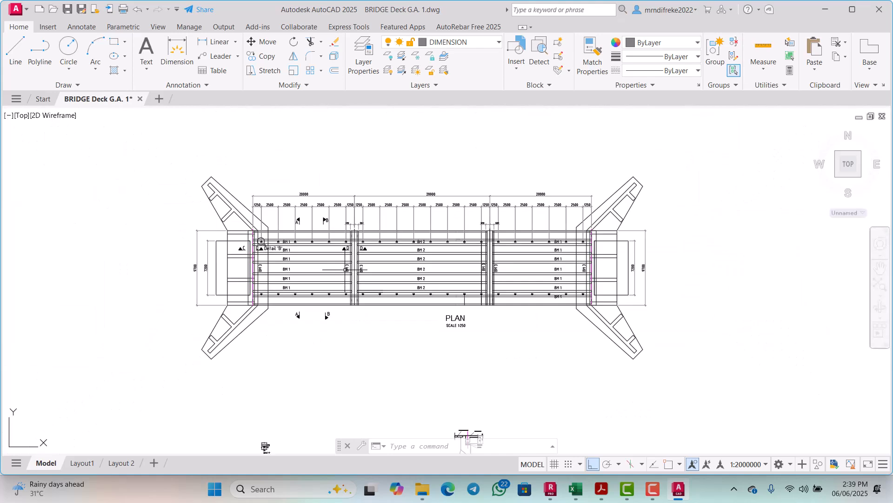
left_click(825, 10)
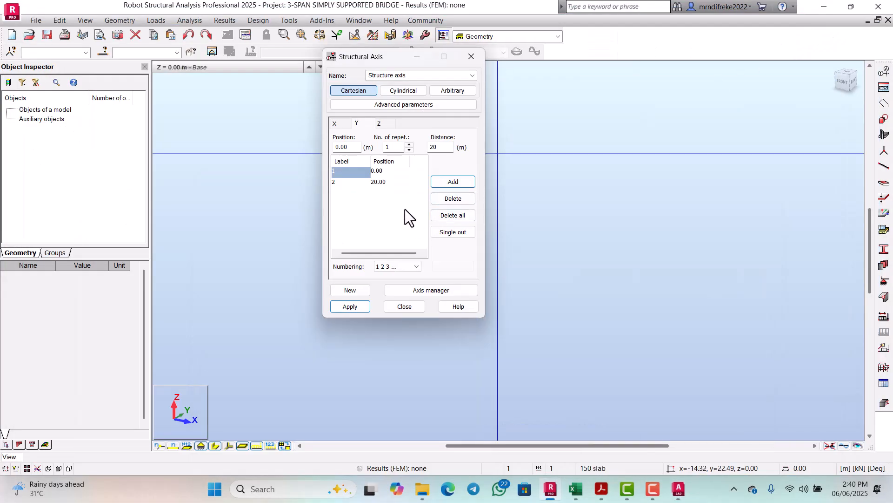
left_click(576, 491)
scroll(260, 298, "up", 9)
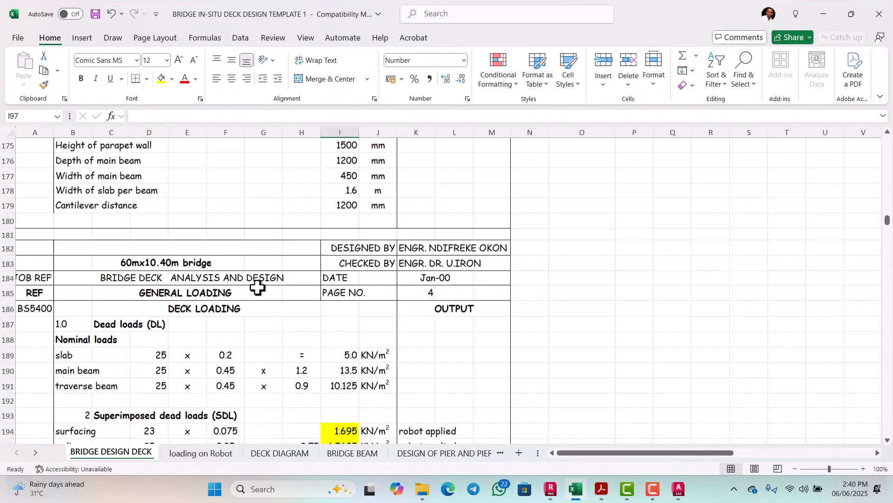
scroll(257, 301, "up", 20)
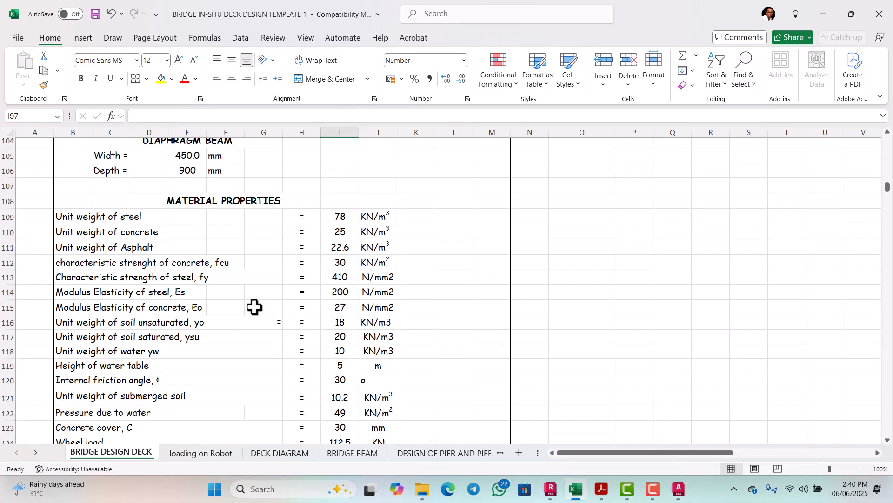
scroll(255, 307, "up", 6)
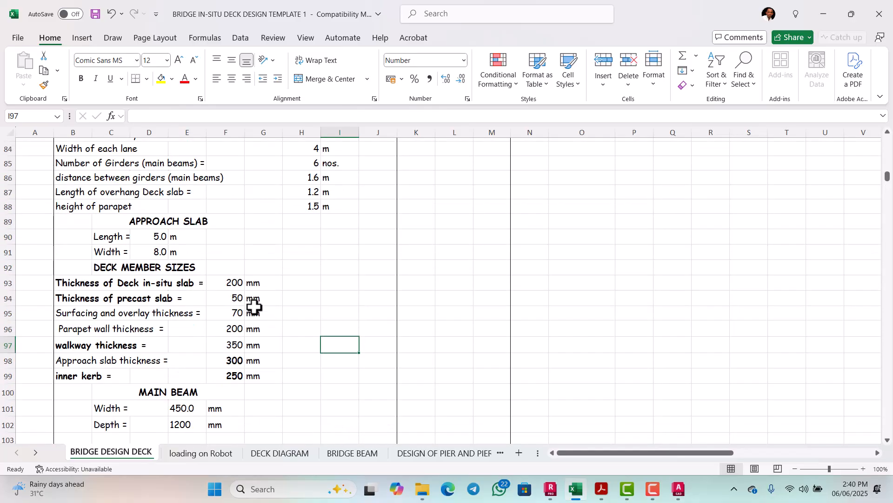
scroll(254, 307, "up", 11)
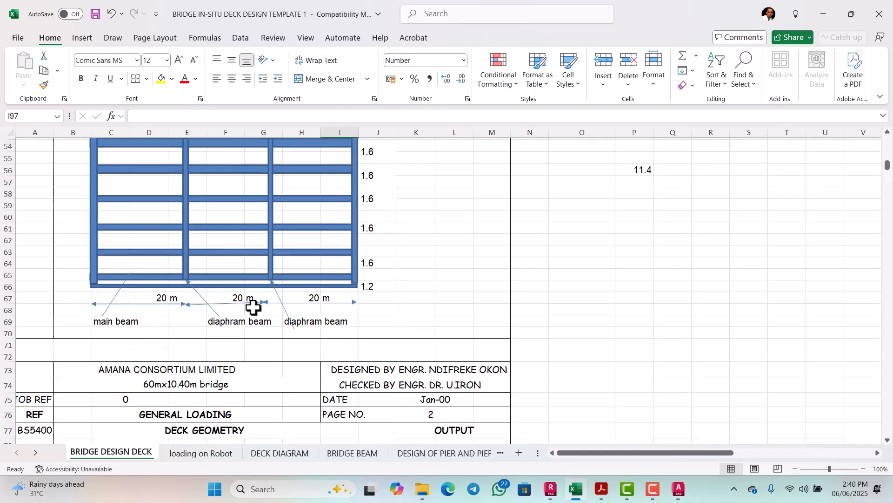
scroll(254, 307, "up", 5)
scroll(254, 307, "down", 20)
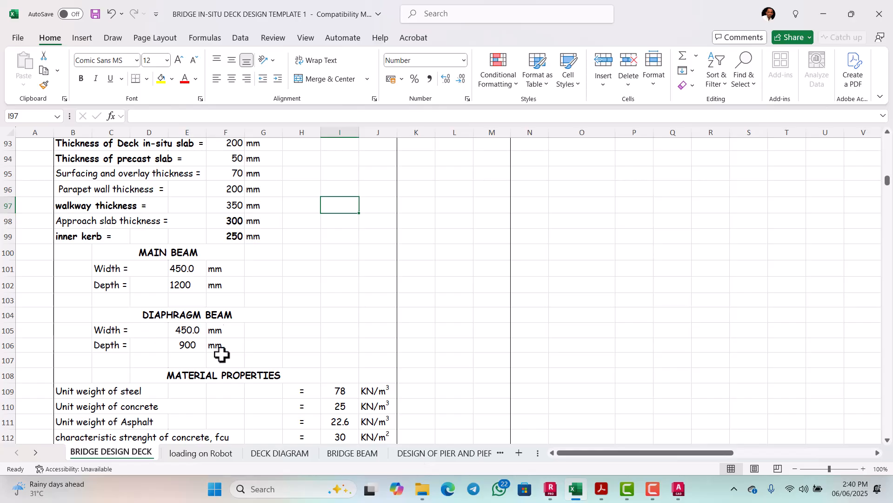
left_click(677, 490)
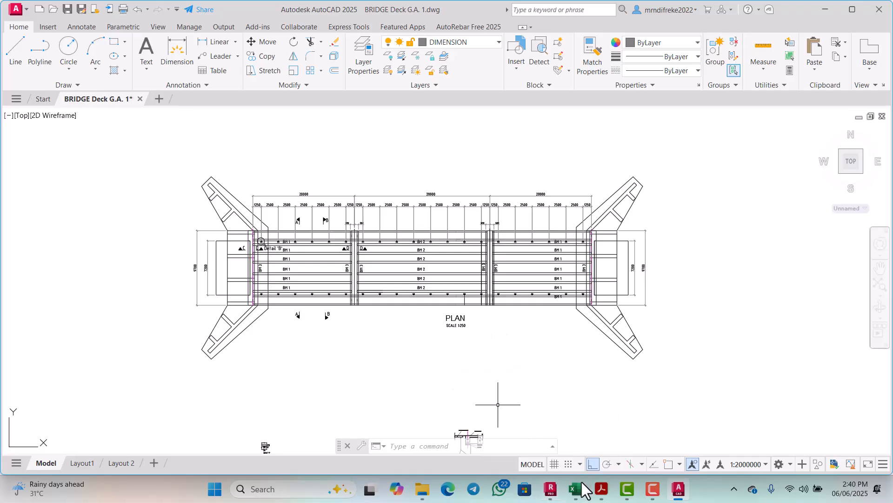
Switch to Robot Structural Analysis and add a Y axis with 1 repetition at a distance of 0.225 m from the first axis
left_click(551, 489)
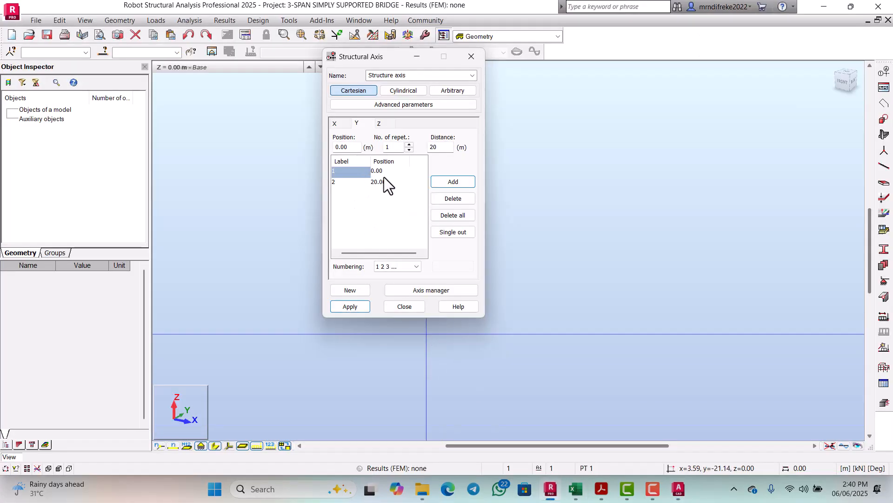
double_click(441, 147)
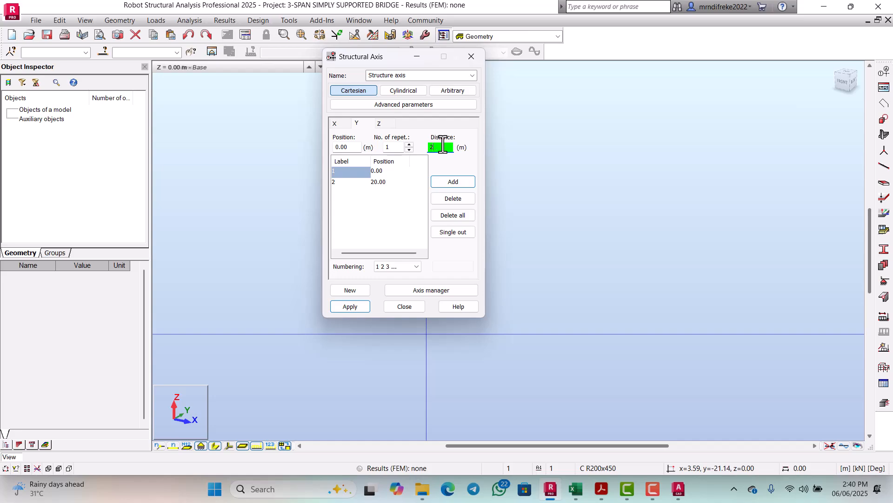
type("2")
key("BackSpace")
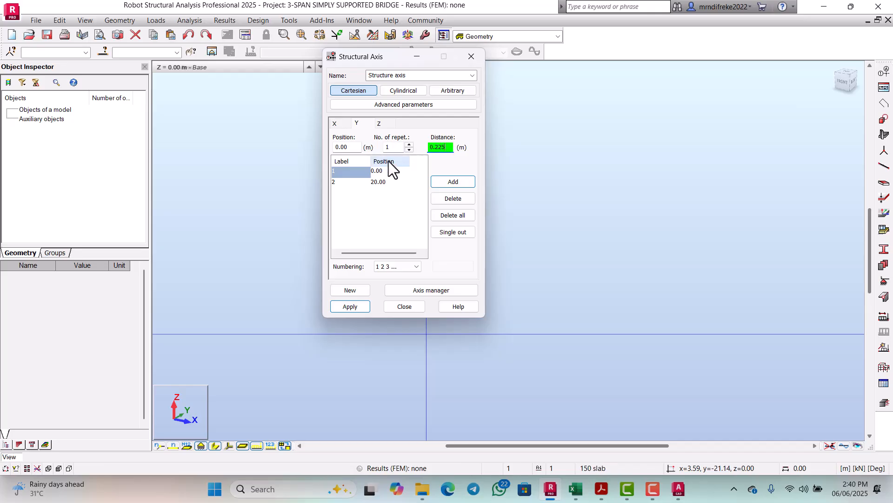
left_click(451, 180)
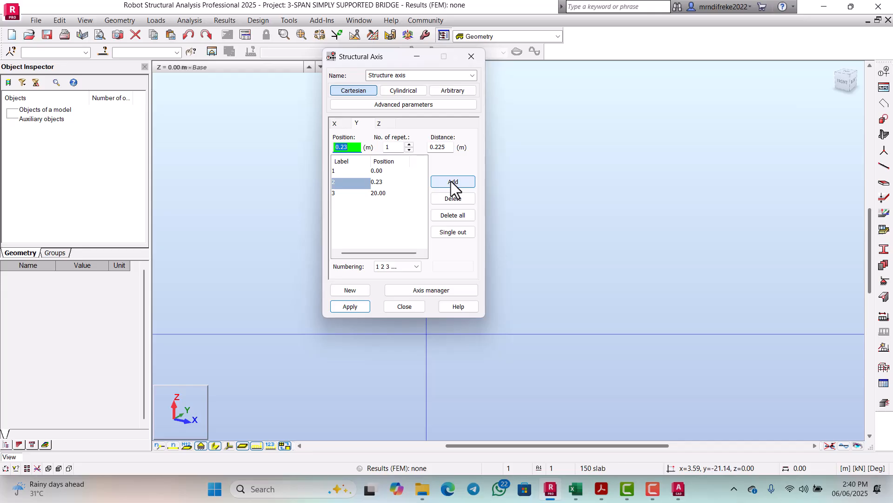
Add a Y axis with 1 repetition at a distance of 19.55 m from the 0.23 m axis
left_click(446, 147)
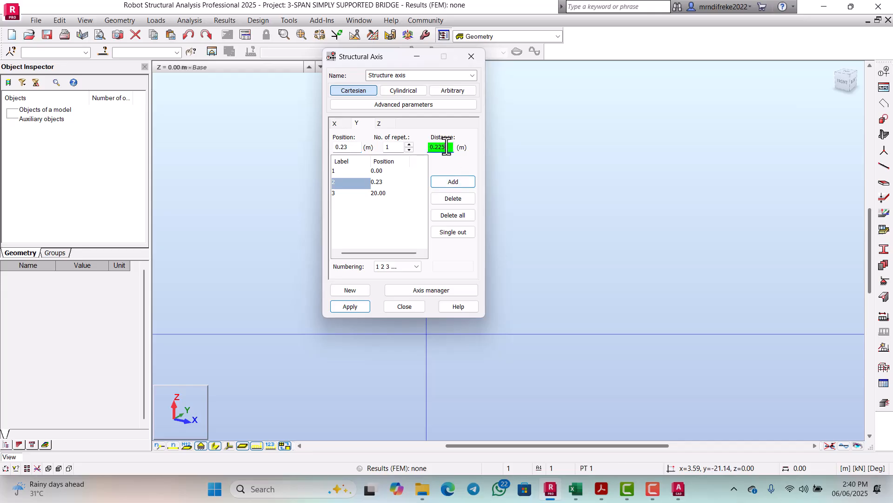
key("BackSpace")
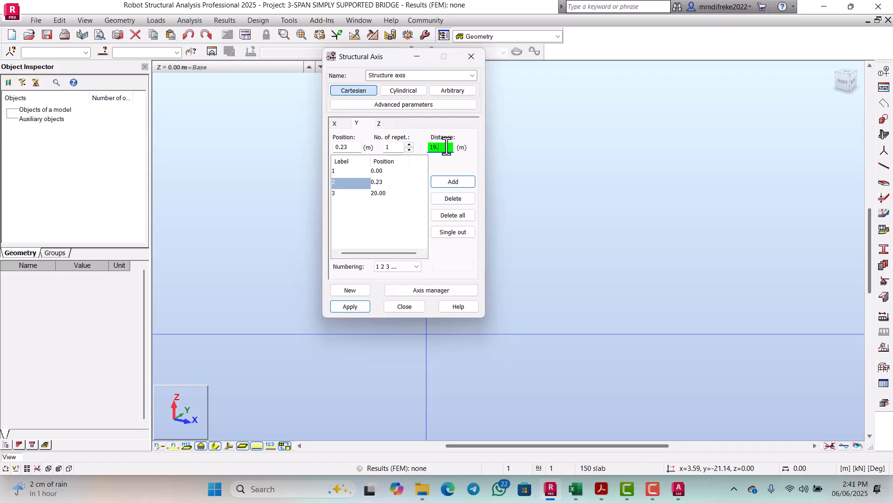
type("55")
left_click(450, 179)
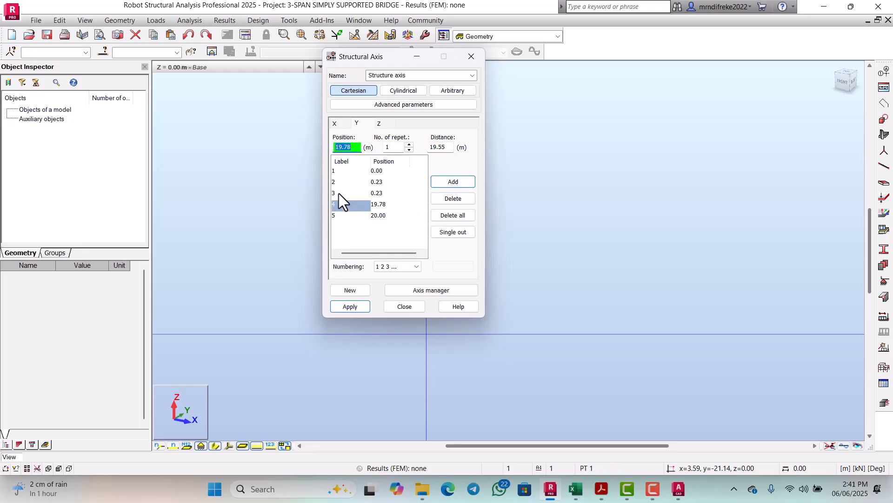
Delete the duplicate Y axis at 0.23 m and apply the structural axis definition to the model
left_click(337, 192)
left_click(440, 198)
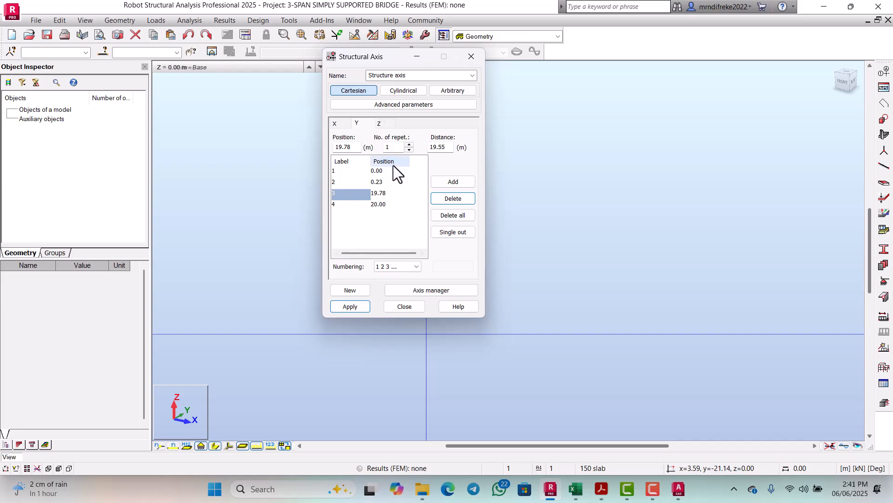
left_click(356, 311)
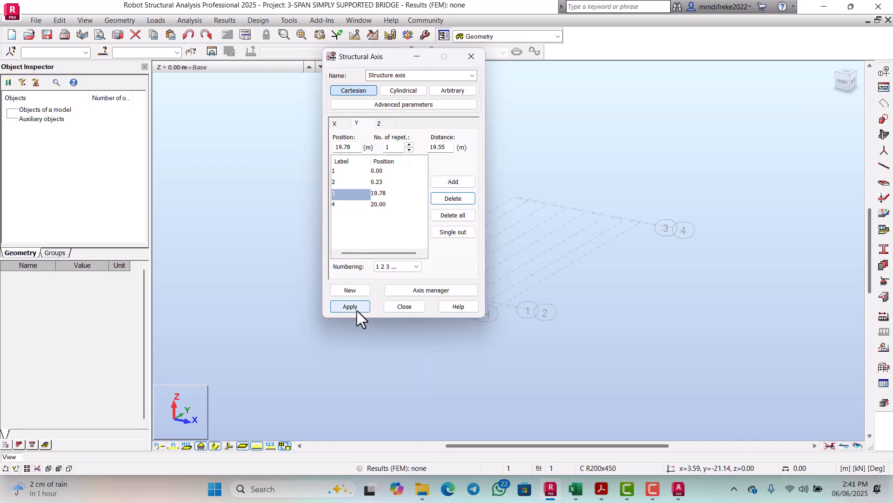
left_click(395, 305)
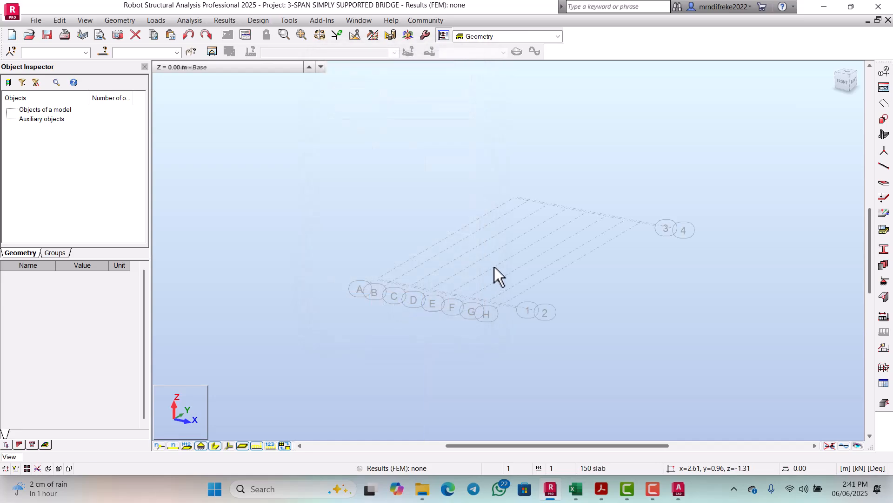
Examine the structural grid in the 3D view, checking axes A to H and the closely spaced axis pairs 1-2 and 3-4
scroll(507, 227, "up", 5)
scroll(535, 200, "down", 4)
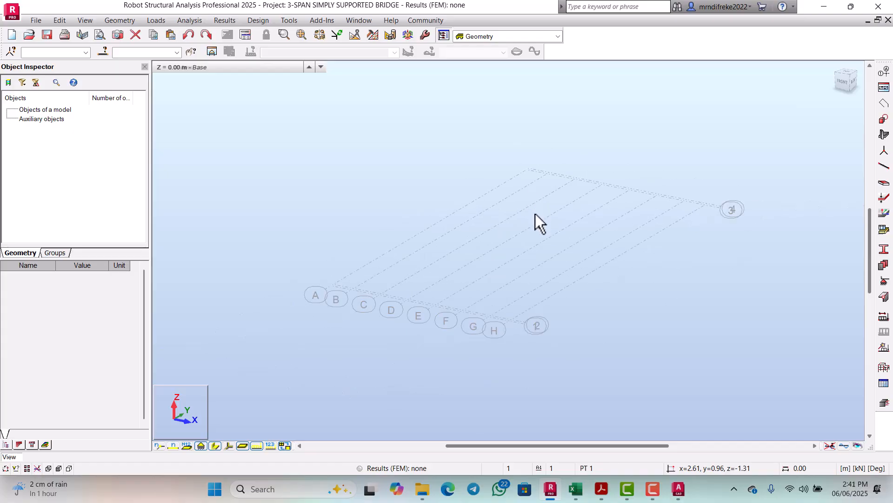
scroll(487, 277, "up", 2)
scroll(487, 278, "down", 2)
scroll(484, 275, "up", 4)
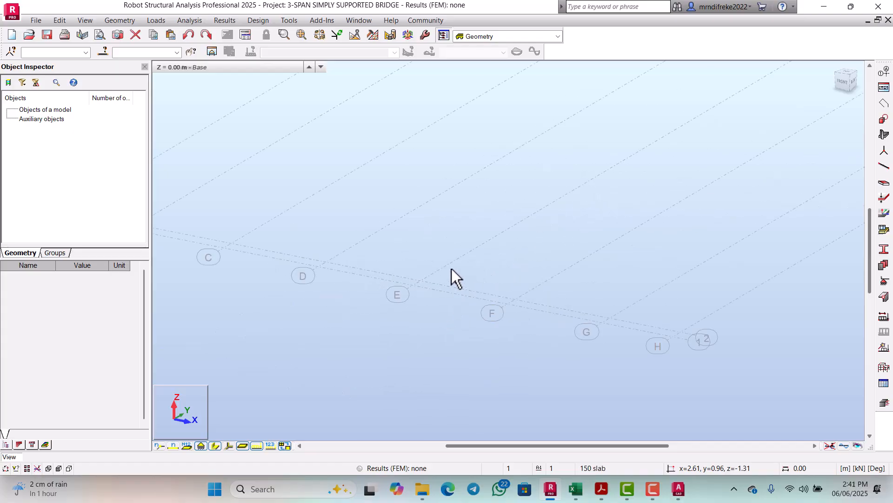
scroll(451, 269, "down", 2)
scroll(482, 290, "down", 1)
scroll(664, 200, "up", 2)
scroll(742, 188, "up", 3)
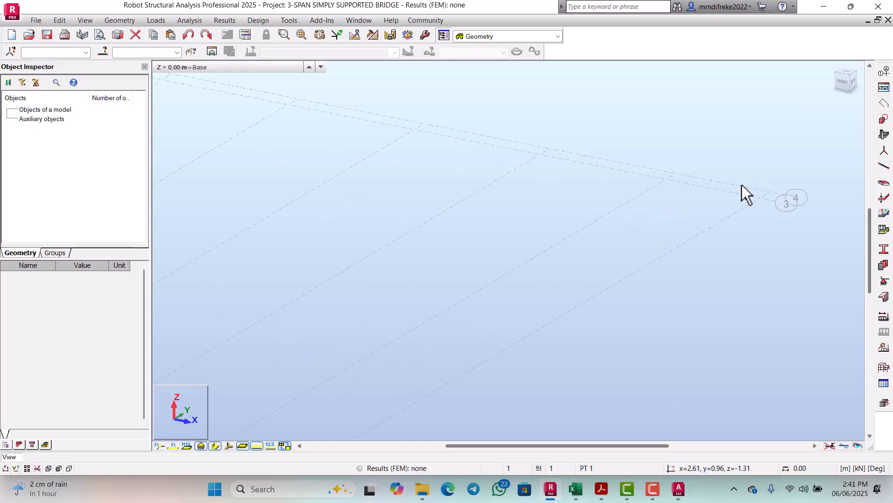
scroll(744, 210, "down", 4)
scroll(465, 355, "up", 3)
scroll(449, 355, "up", 1)
scroll(488, 353, "down", 2)
scroll(471, 358, "up", 1)
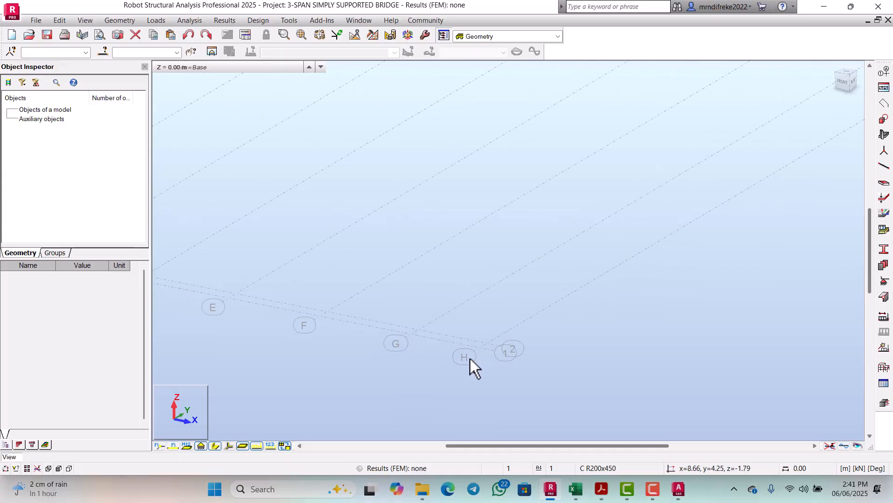
scroll(421, 335, "down", 3)
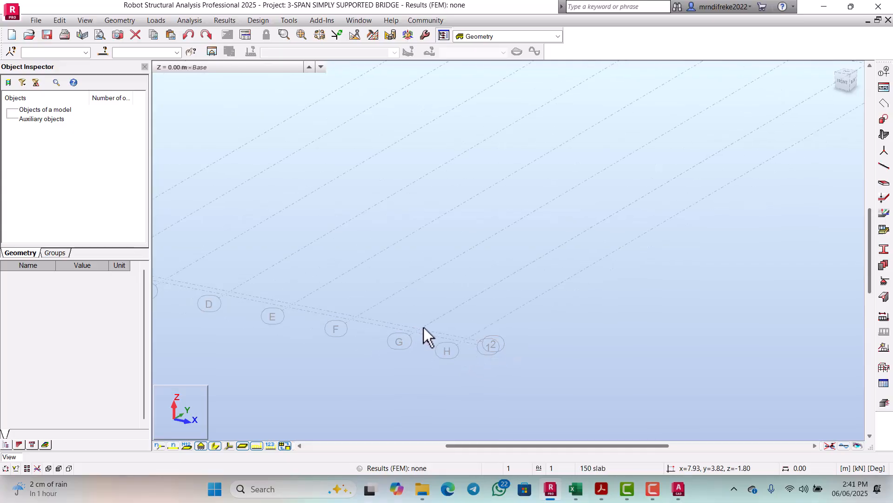
scroll(268, 314, "up", 2)
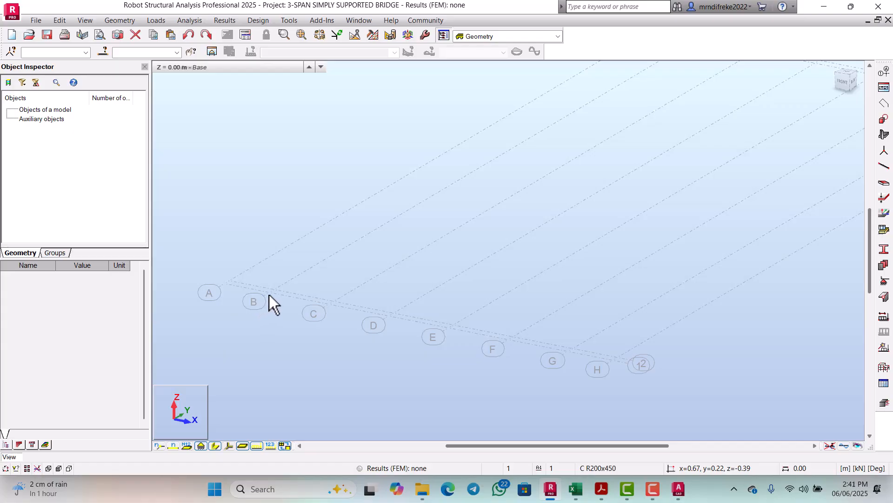
scroll(270, 292, "down", 2)
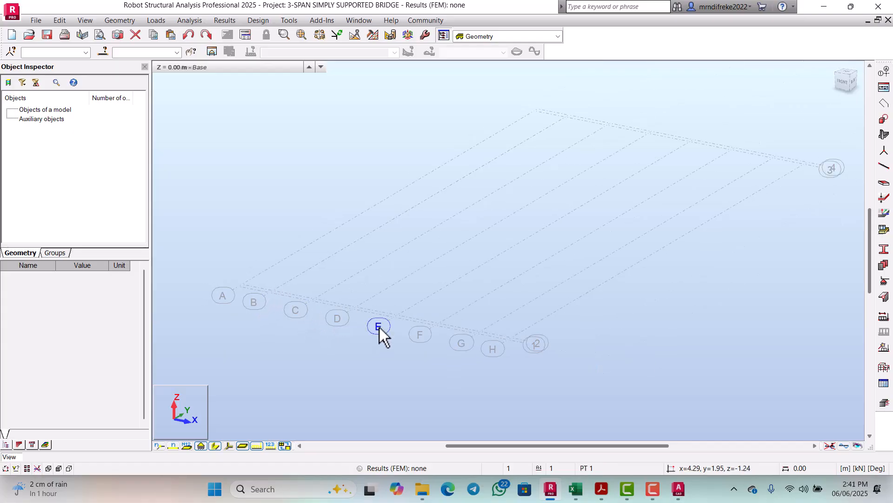
scroll(460, 347, "down", 1)
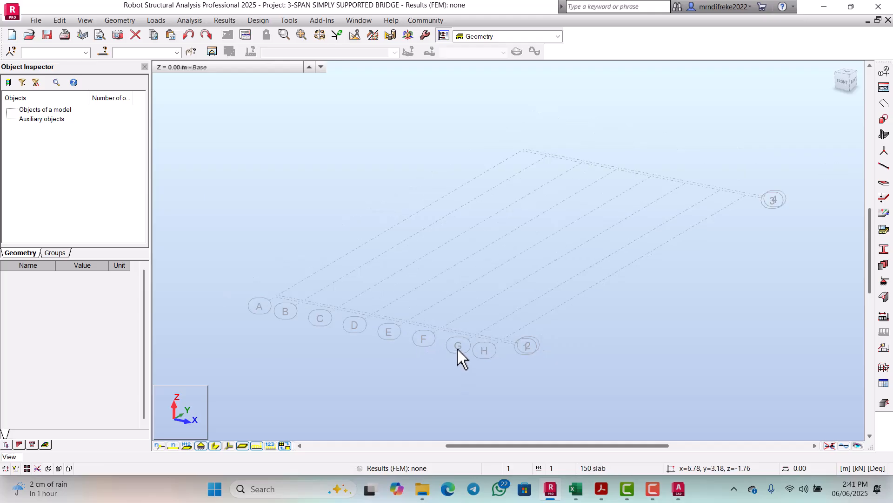
scroll(417, 342, "down", 1)
scroll(338, 317, "up", 1)
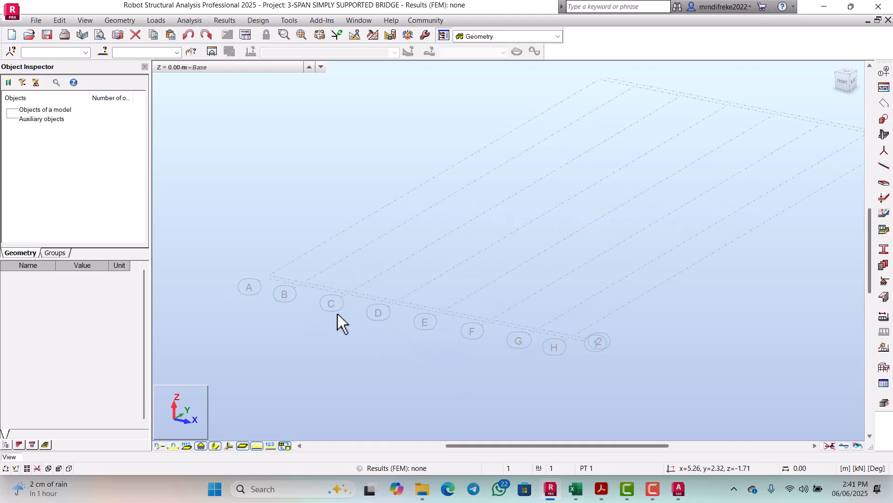
scroll(281, 274, "up", 1)
scroll(246, 264, "down", 1)
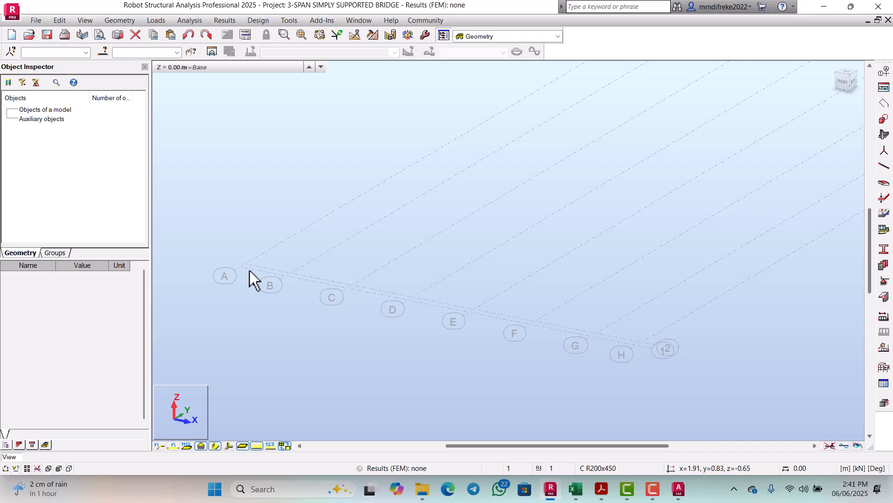
scroll(249, 270, "down", 1)
scroll(441, 313, "down", 1)
scroll(420, 305, "down", 2)
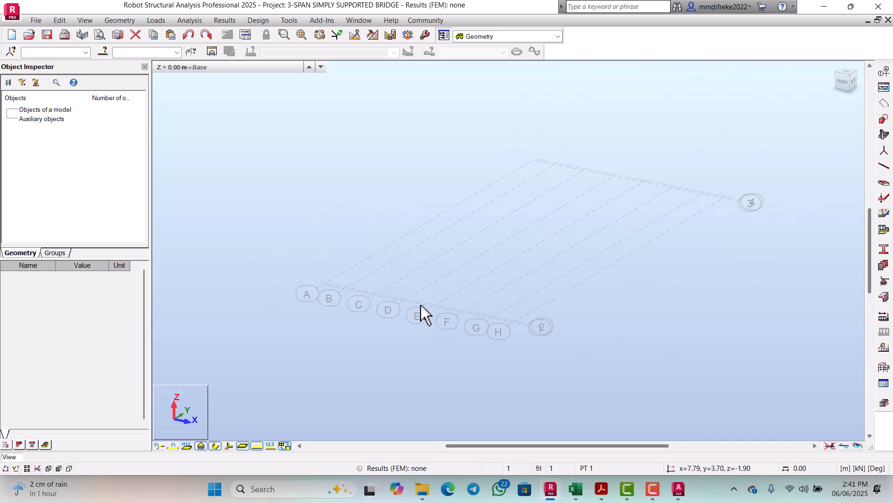
scroll(483, 259, "up", 1)
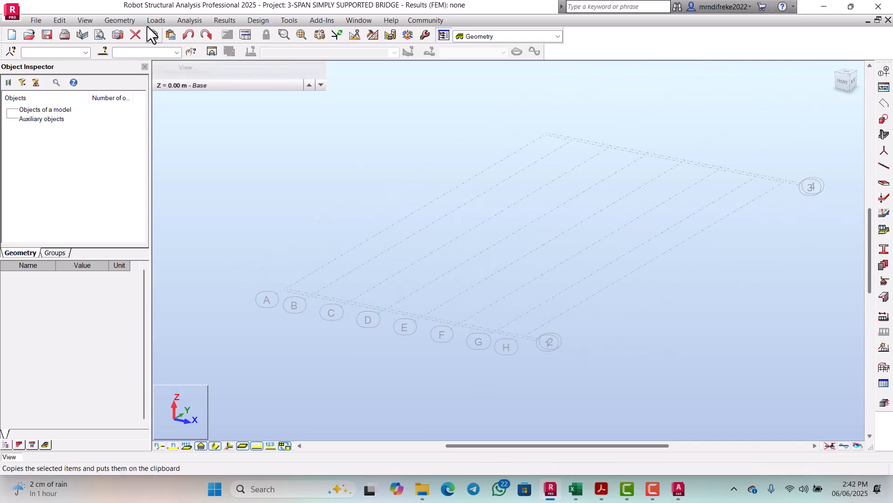
Start a polyline object and draw its first edge along axis A from (0, 0, 0) to axis 4 at (0, 20, 0)
left_click(122, 21)
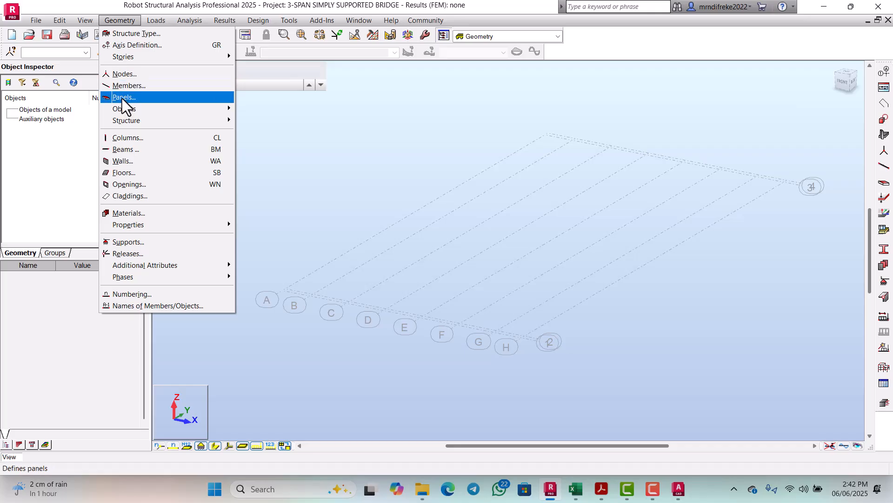
mouse_move(124, 108)
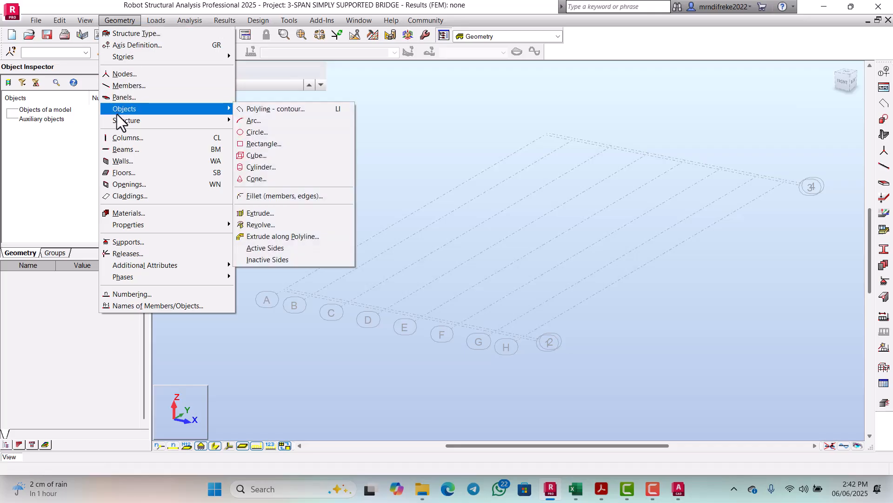
left_click(262, 113)
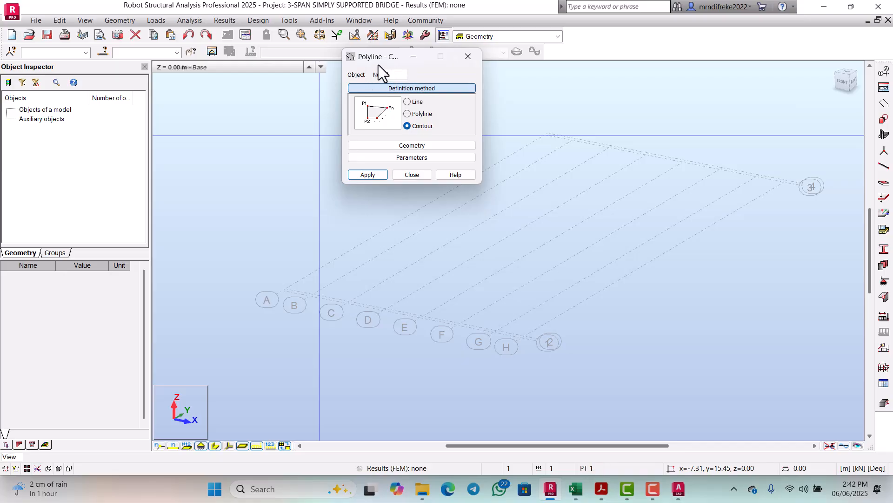
left_click(407, 114)
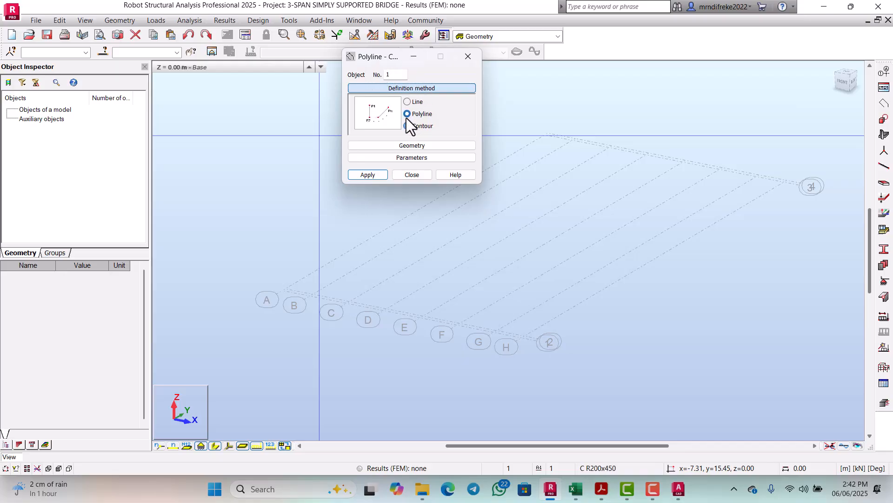
left_click_drag(369, 60, 216, 93)
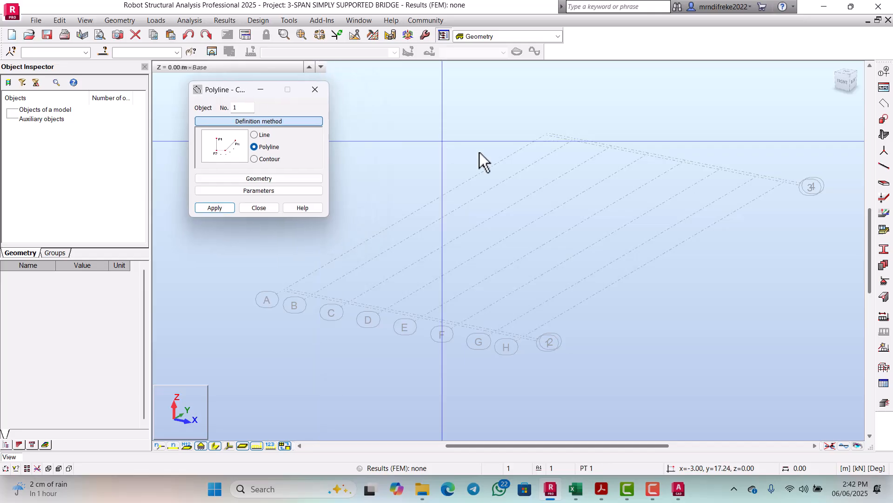
scroll(579, 190, "down", 1)
scroll(325, 280, "up", 3)
scroll(320, 292, "up", 2)
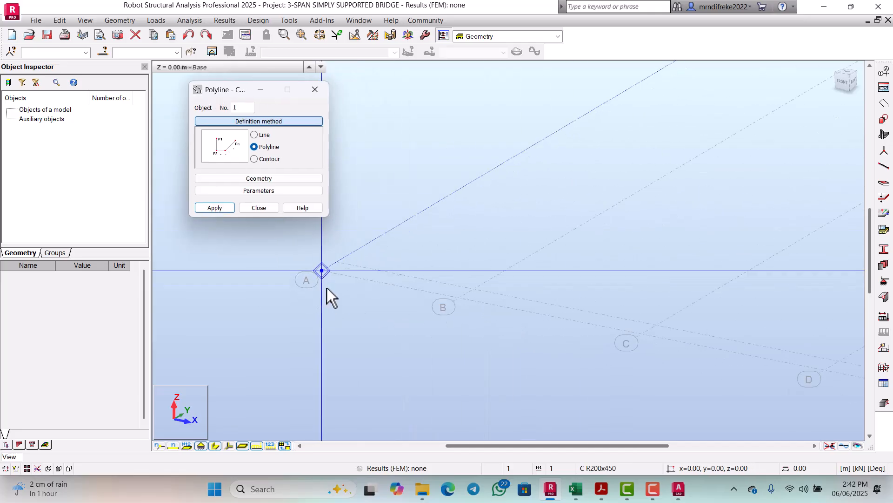
left_click(329, 270)
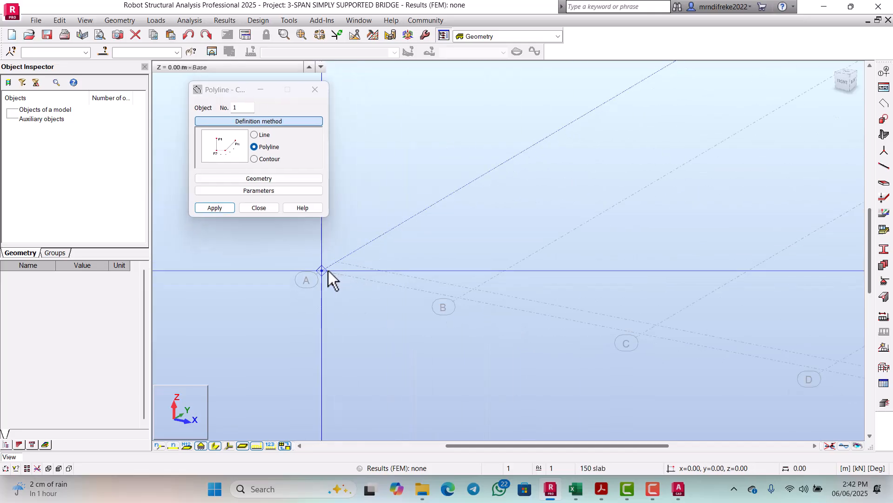
scroll(329, 269, "down", 5)
scroll(509, 169, "up", 4)
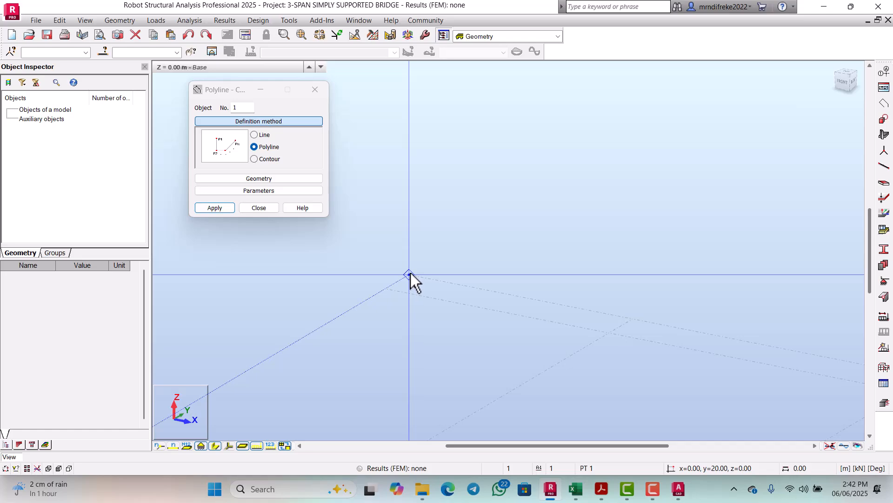
left_click(412, 273)
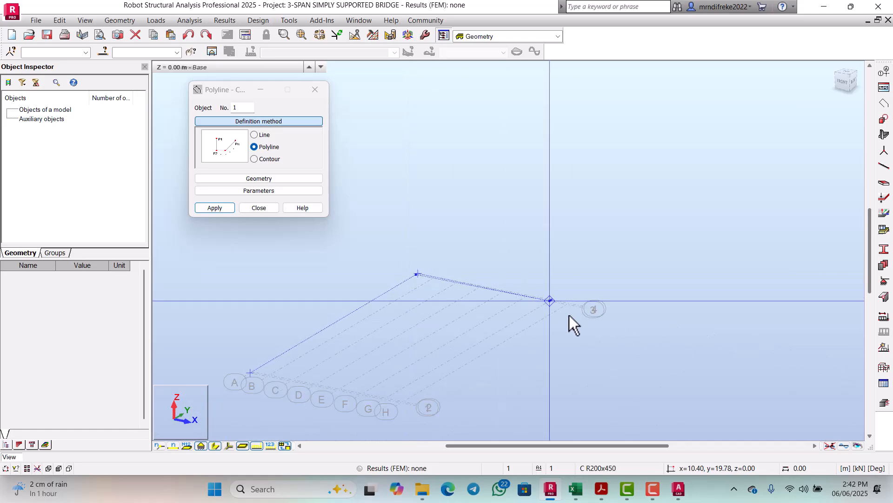
Continue the polyline along axis 4 to axis H at (10.40, 20.00, 0.00) and back along axis H to axis 1
scroll(569, 314, "up", 2)
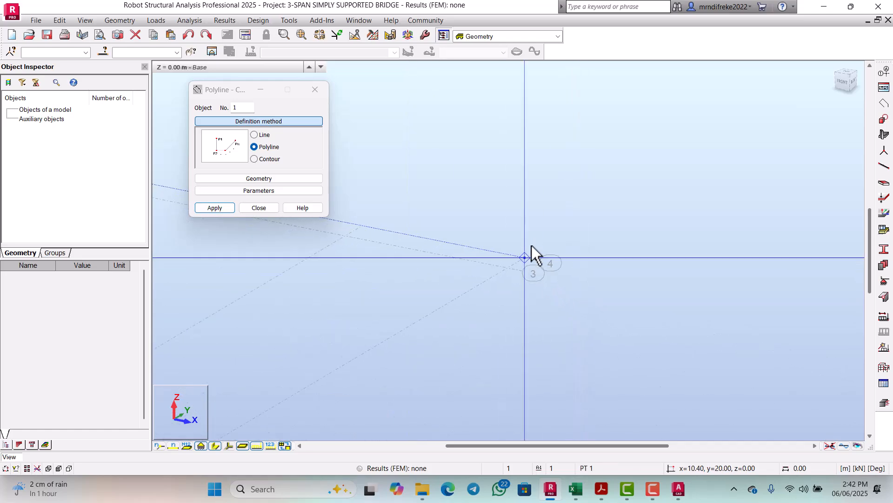
left_click(524, 258)
scroll(557, 228, "down", 5)
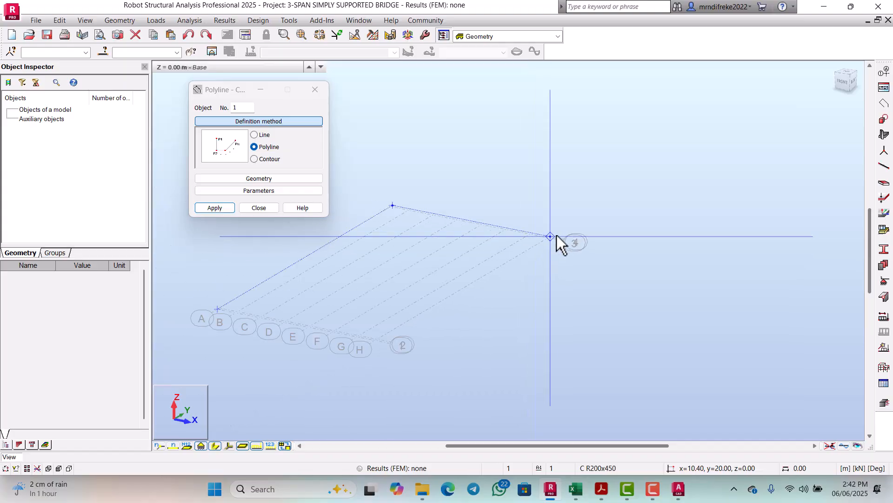
scroll(465, 296, "up", 5)
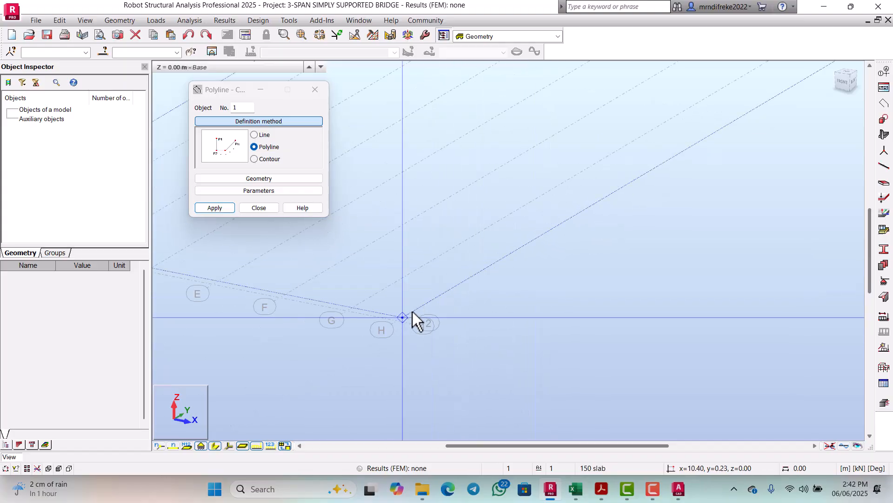
scroll(390, 325, "up", 2)
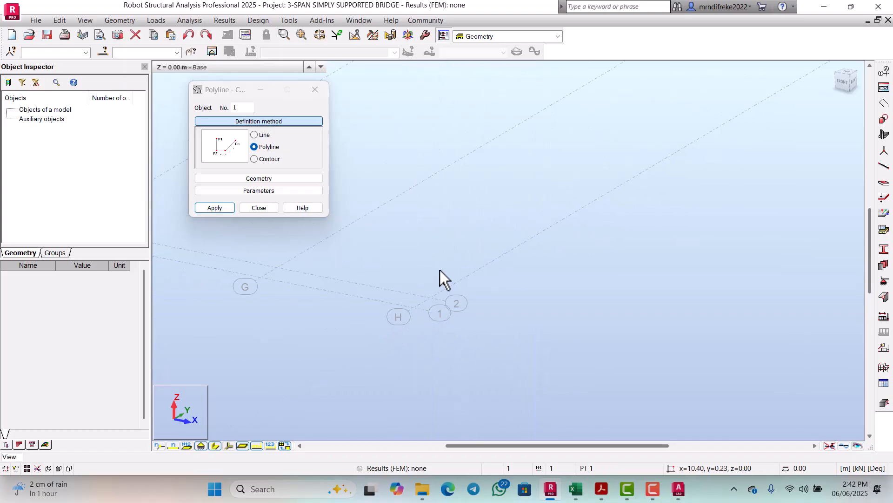
left_click(414, 308)
Close the deck outline at its starting point (0, 0, 0), end the polyline command and select the outline
scroll(414, 308, "down", 3)
scroll(321, 291, "up", 2)
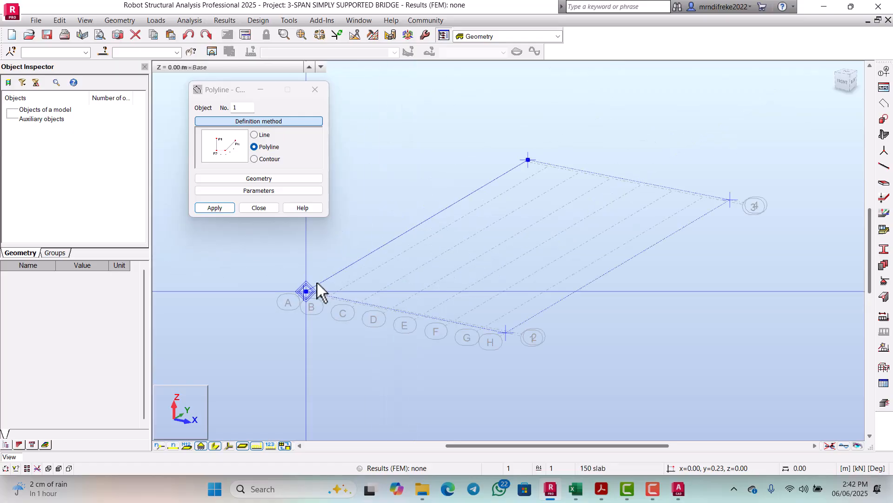
scroll(318, 285, "up", 10)
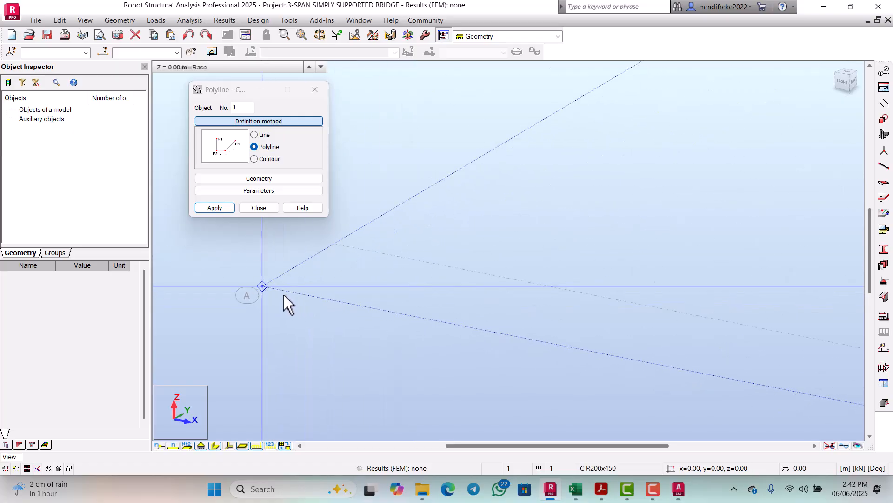
left_click(264, 287)
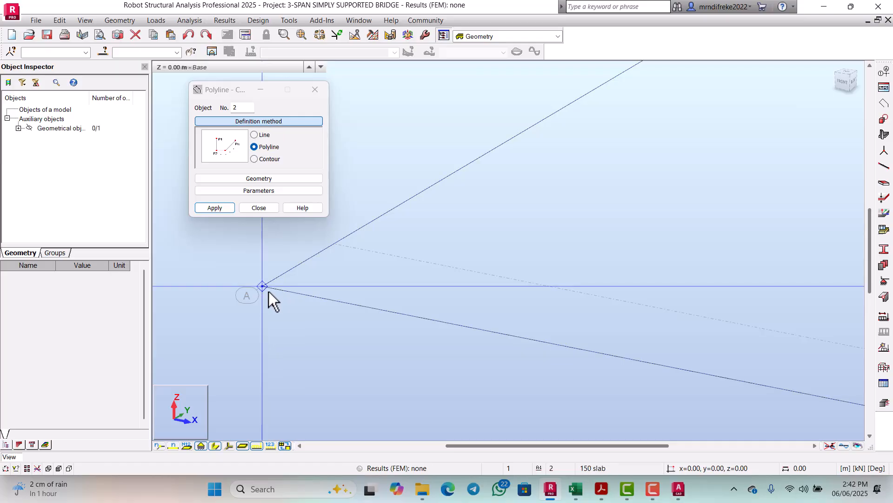
scroll(358, 290, "down", 2)
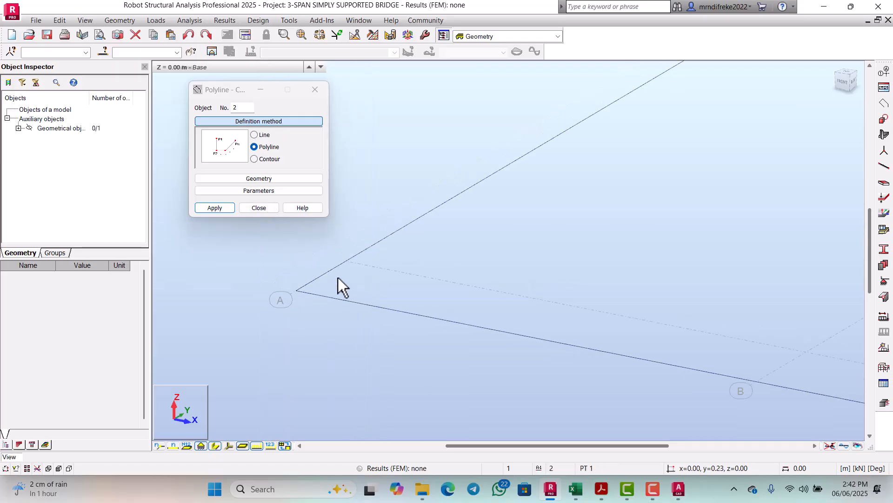
left_click(259, 208)
left_click(401, 228)
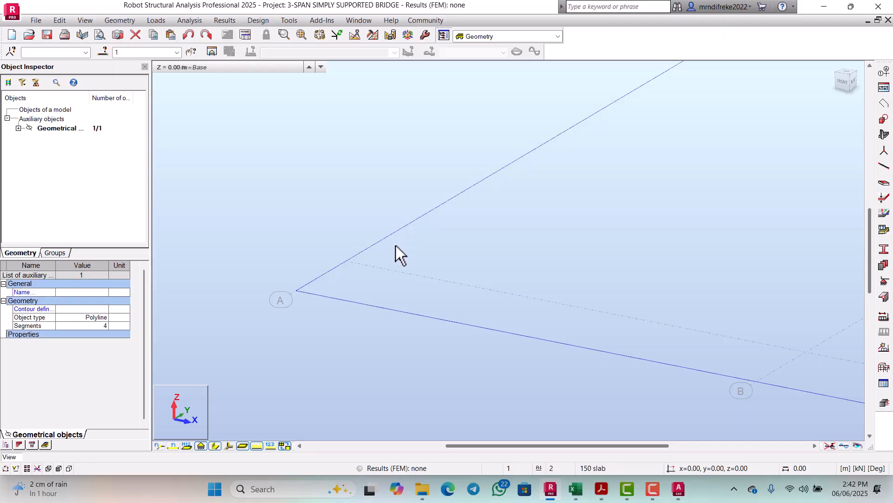
Start defining a panel for the deck outline and set its reinforcement type to RC shell
scroll(386, 253, "down", 4)
scroll(387, 264, "down", 7)
scroll(521, 233, "up", 5)
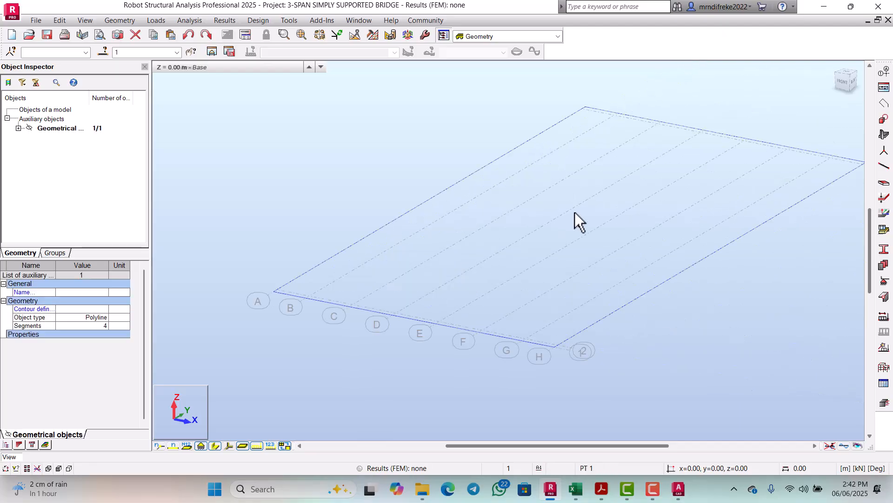
scroll(547, 193, "down", 4)
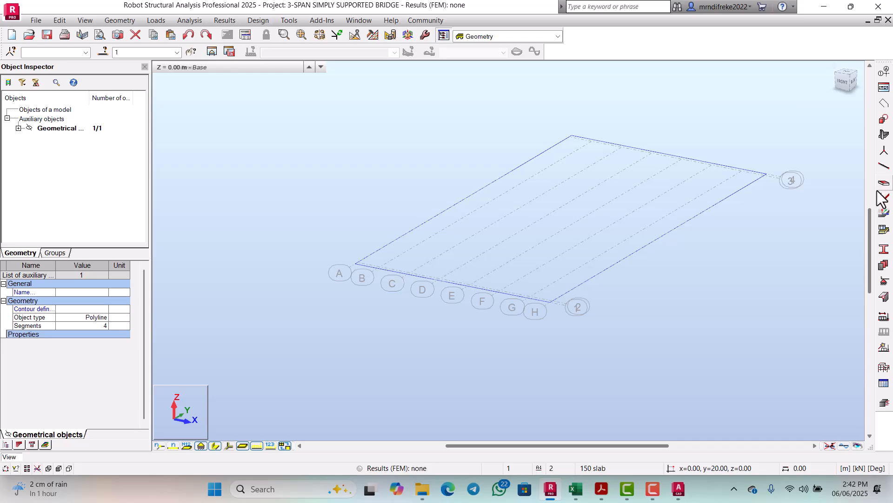
scroll(564, 179, "down", 1)
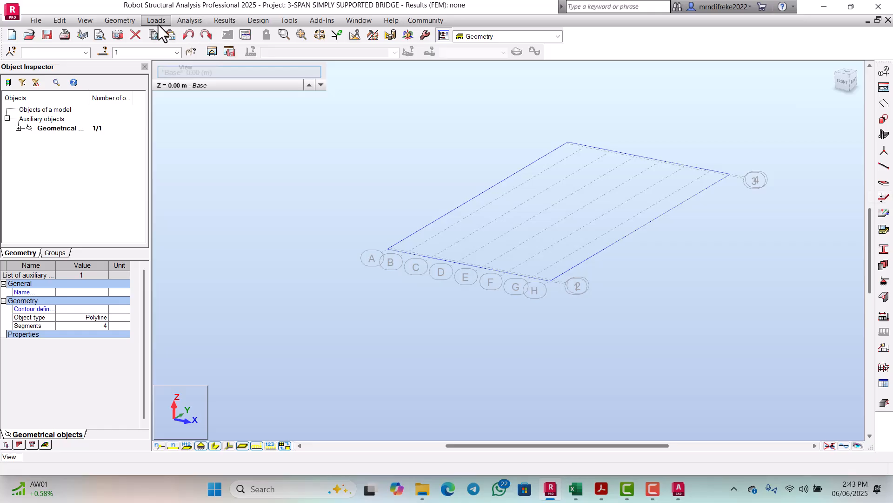
left_click(120, 20)
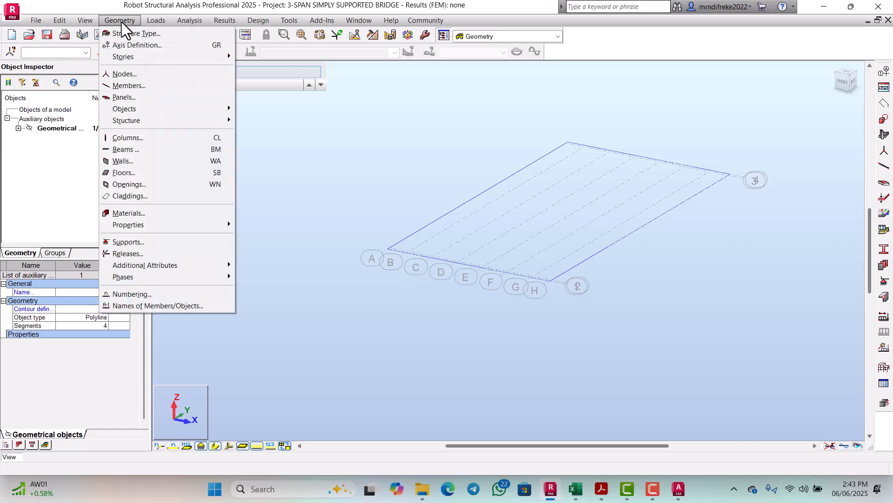
left_click(138, 97)
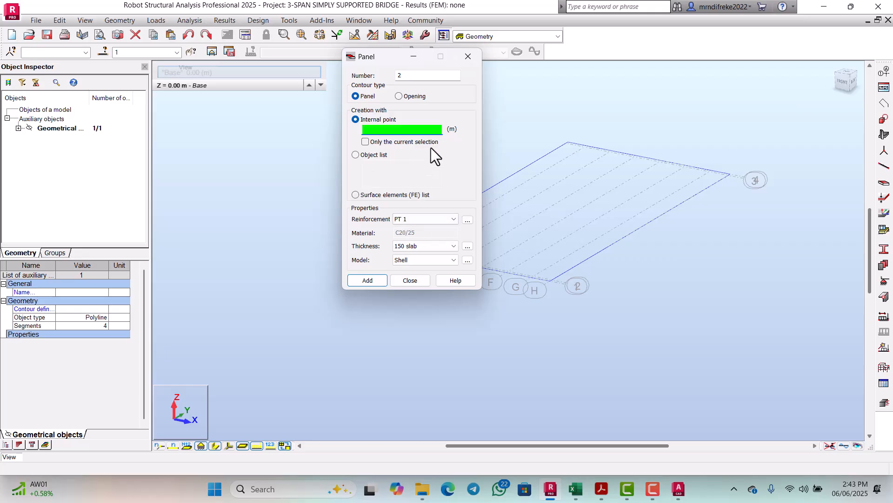
left_click(450, 222)
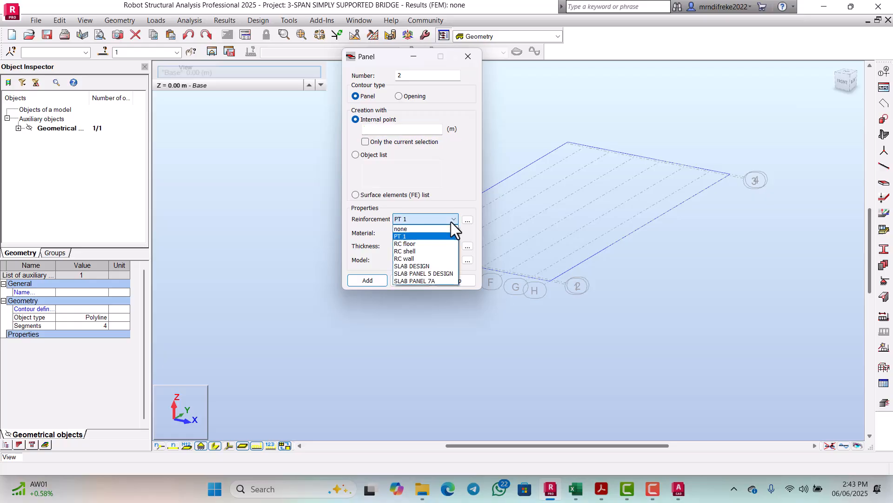
left_click(415, 250)
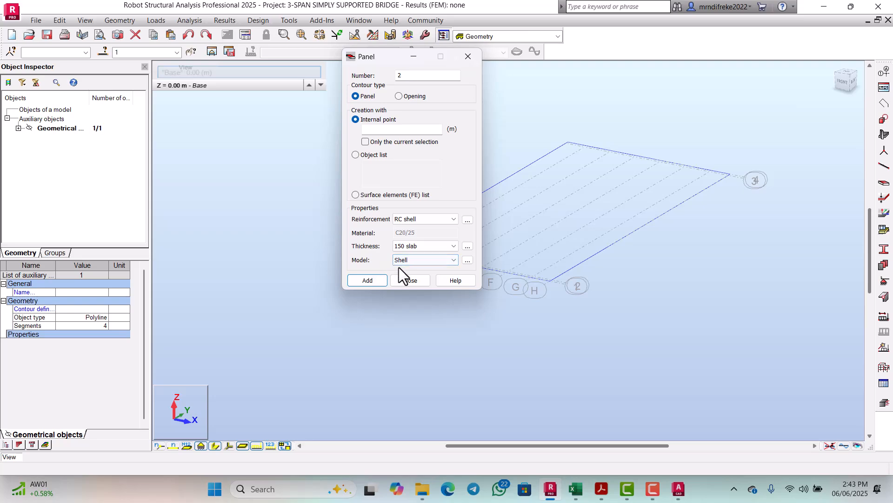
Define a constant 250 mm panel thickness labelled DECK SLAB in C30/37 concrete, overwriting the existing thickness with that label
left_click(467, 246)
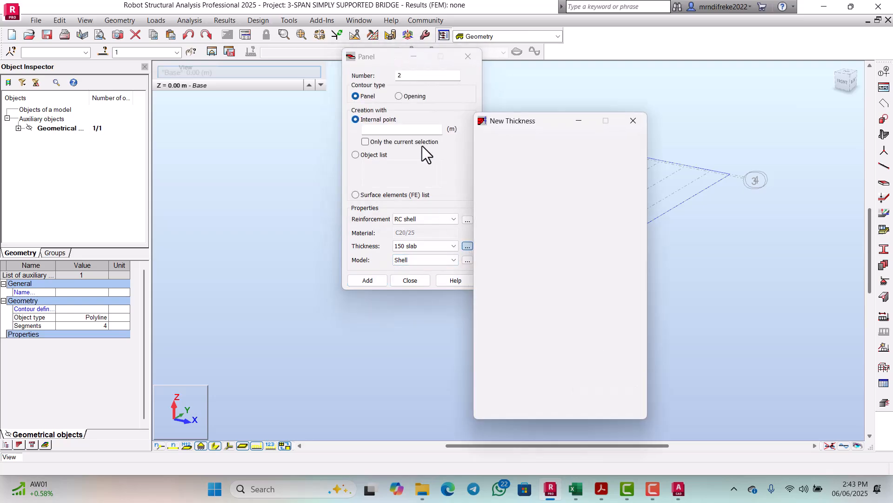
left_click_drag(513, 125, 407, 69)
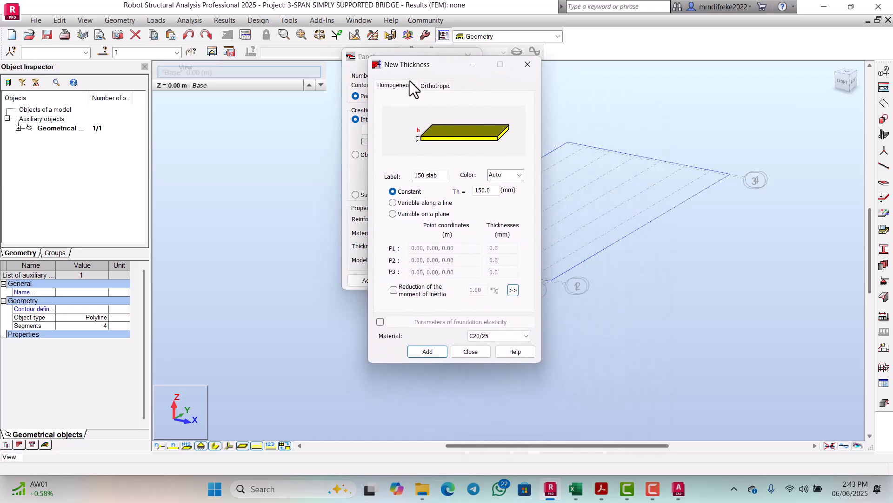
double_click(439, 175)
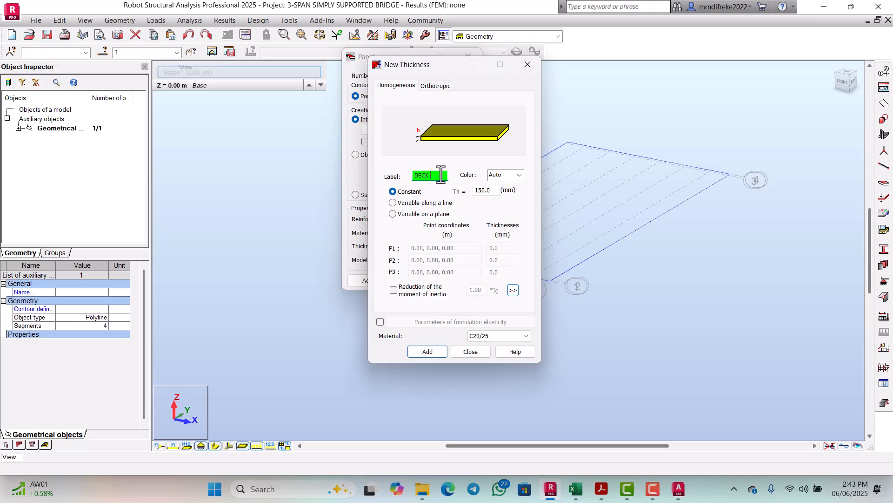
type("SLAB")
left_click(495, 191)
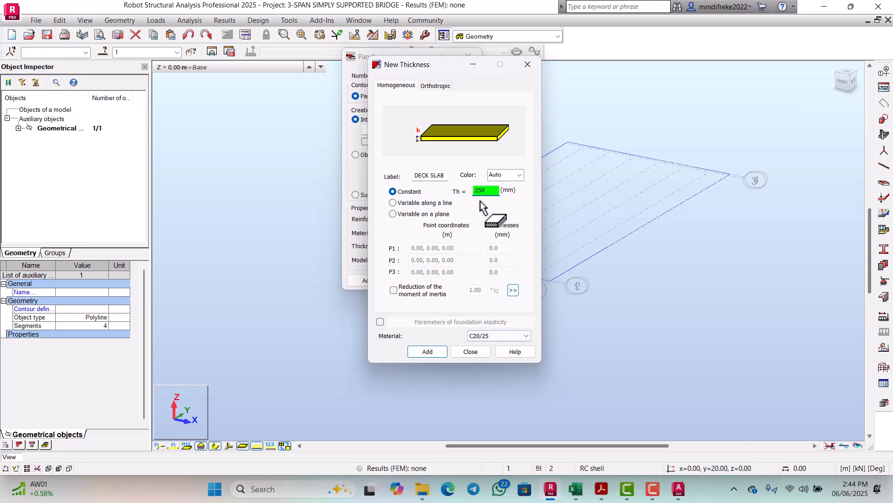
left_click(528, 336)
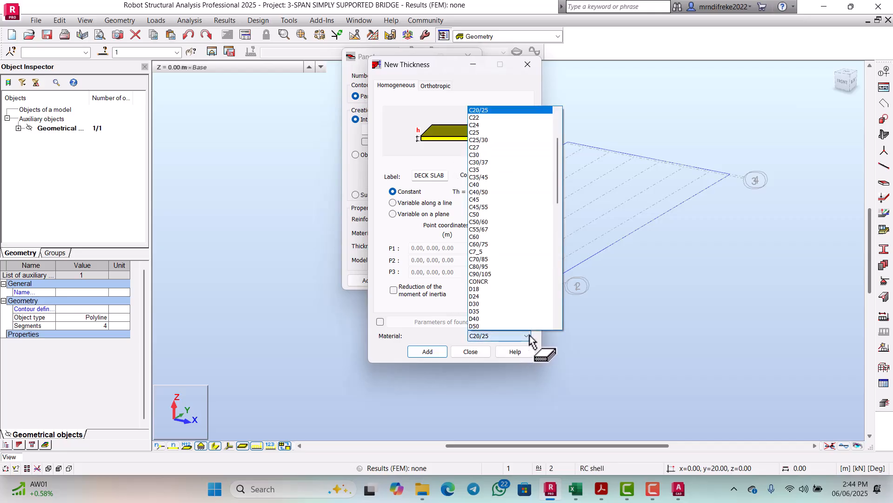
left_click(479, 162)
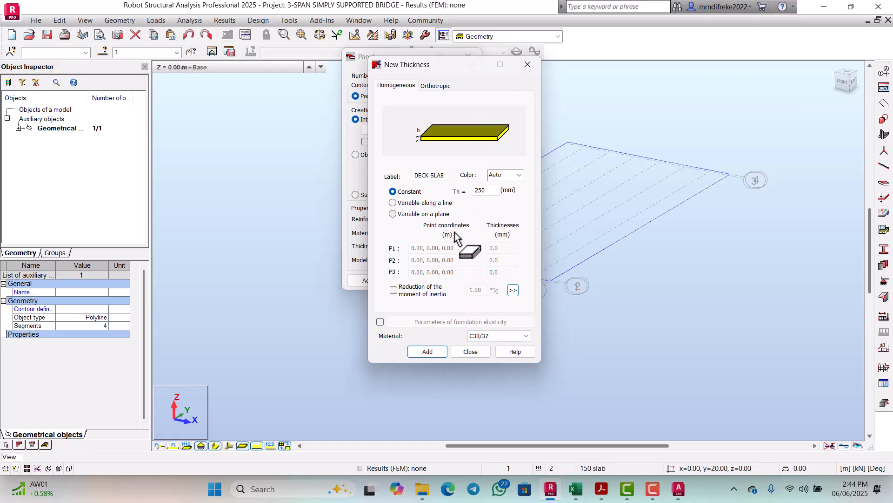
left_click(433, 354)
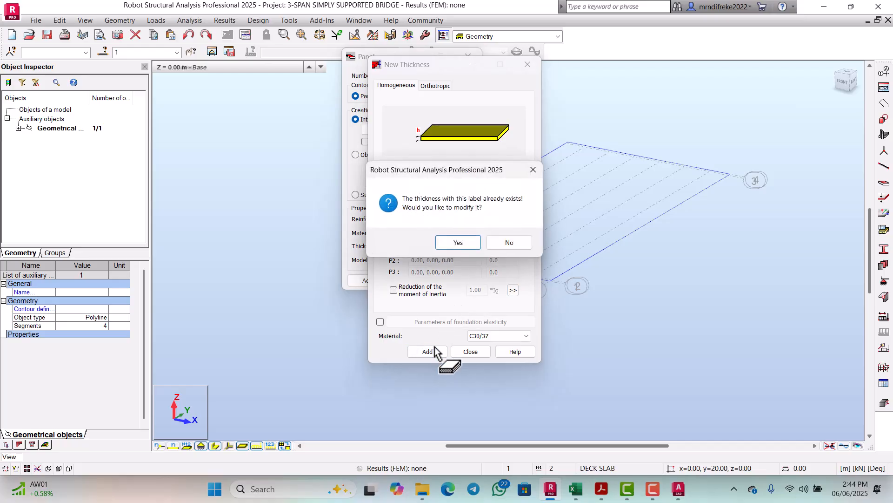
left_click(455, 243)
left_click(468, 352)
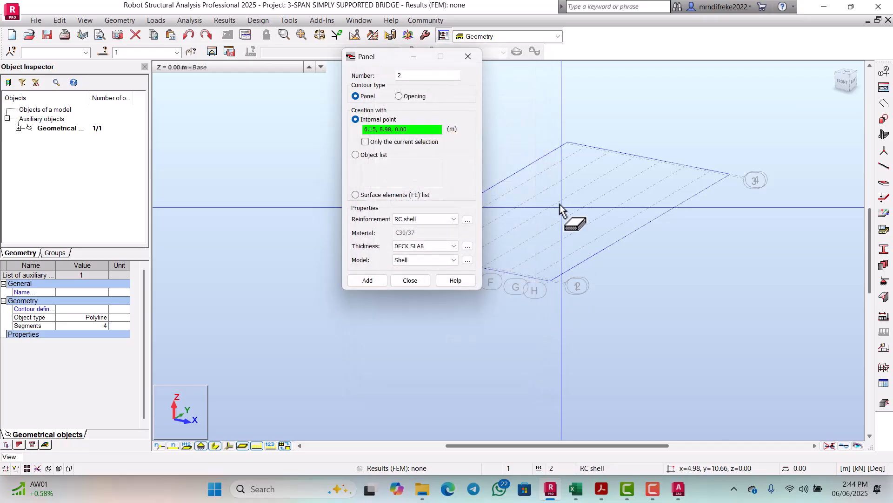
Create the DECK SLAB panel from an internal point inside the closed deck outline and finish the panel command
left_click(554, 207)
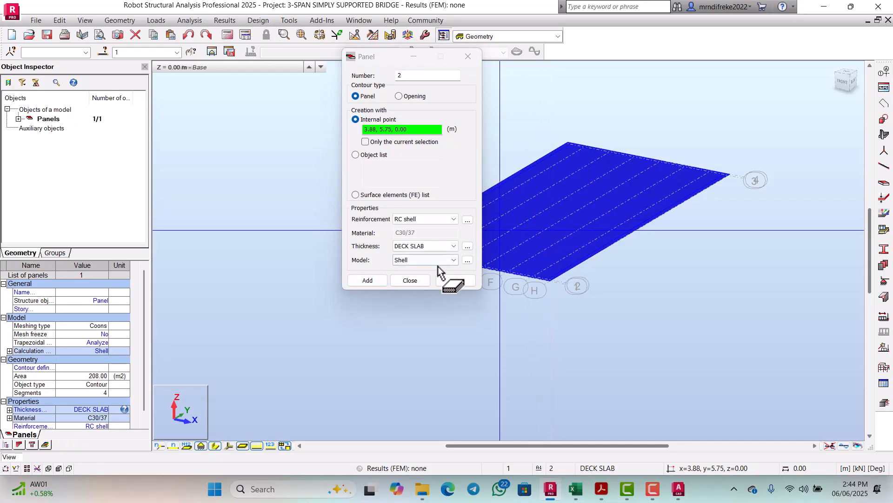
left_click(410, 280)
scroll(520, 234, "up", 3)
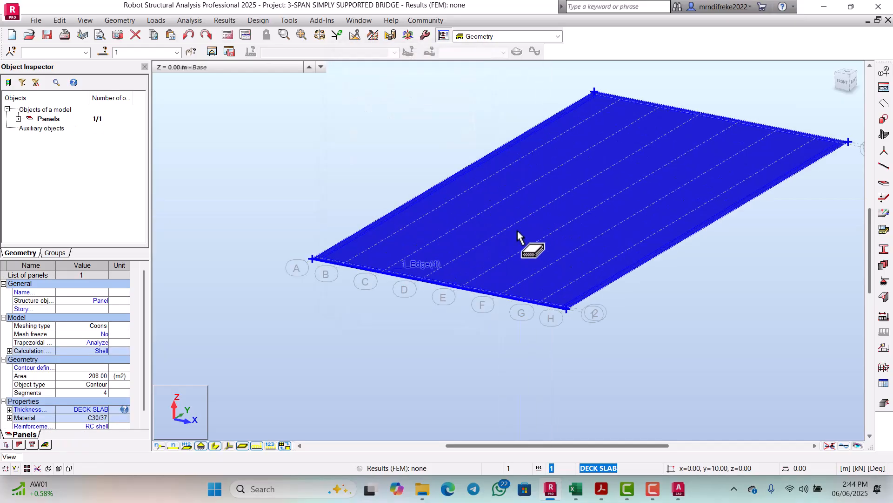
Clear the selection of the DECK SLAB panel and view the whole deck
scroll(512, 249, "down", 3)
scroll(596, 208, "up", 2)
scroll(503, 227, "down", 2)
scroll(535, 225, "up", 2)
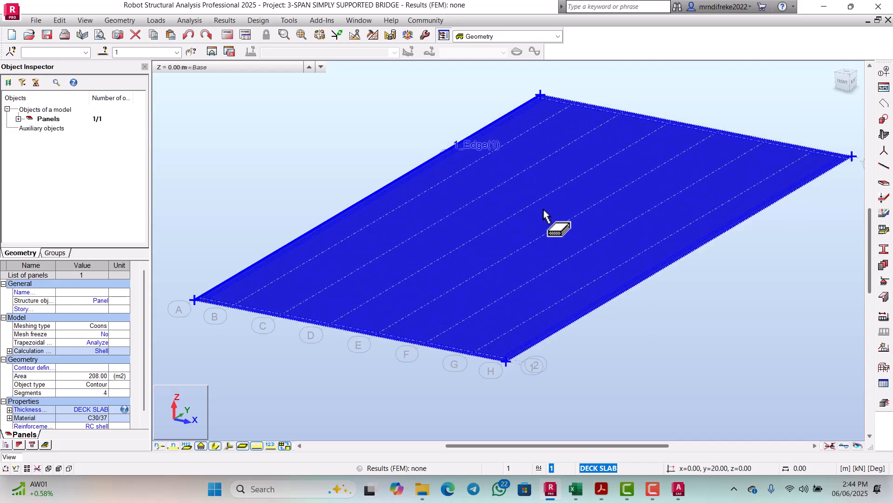
scroll(560, 235, "down", 4)
key("Escape")
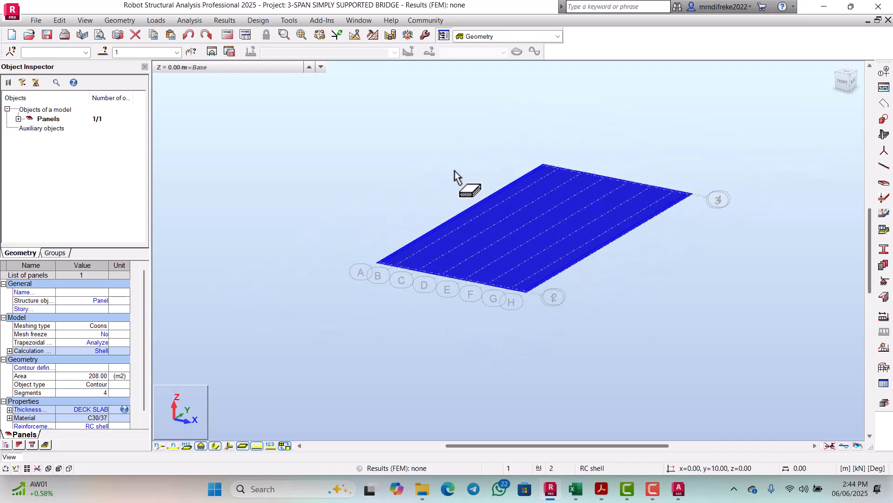
left_click(455, 186)
scroll(462, 279, "up", 2)
scroll(410, 311, "down", 1)
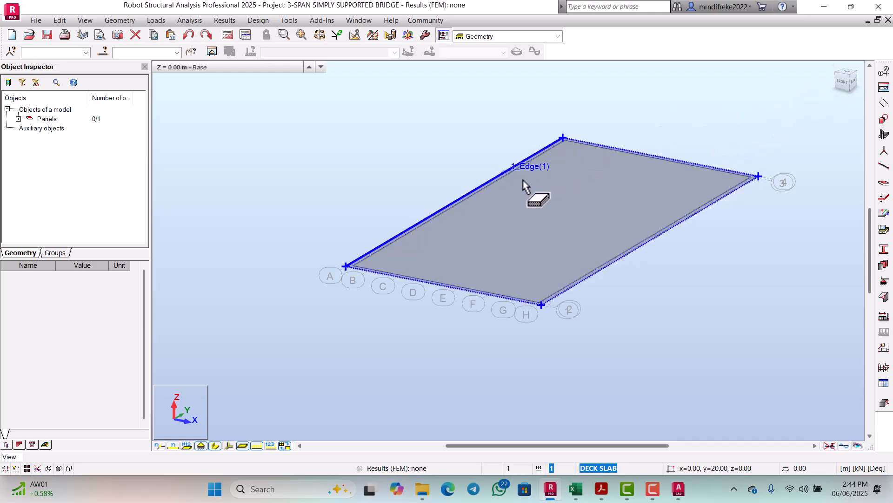
Rotate the 3D view of the deck and set it to the top view
right_click(342, 154)
left_click(382, 202)
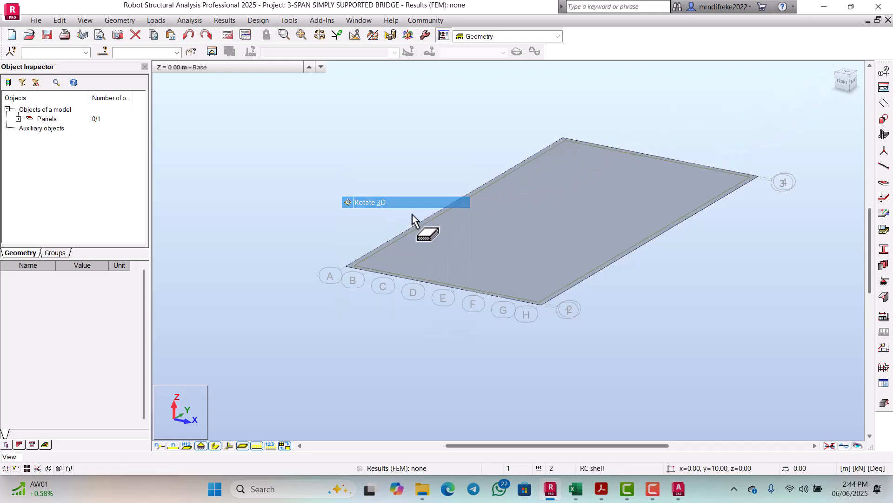
left_click_drag(415, 223, 521, 279)
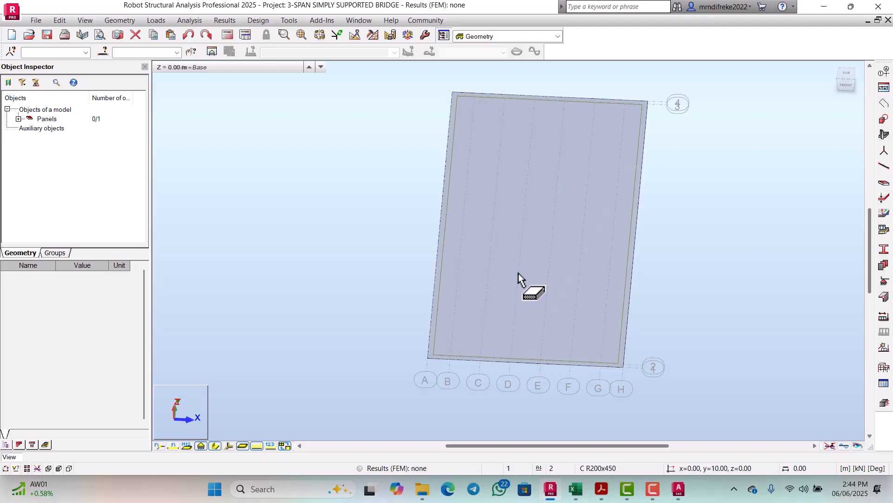
left_click(847, 73)
scroll(505, 286, "up", 1)
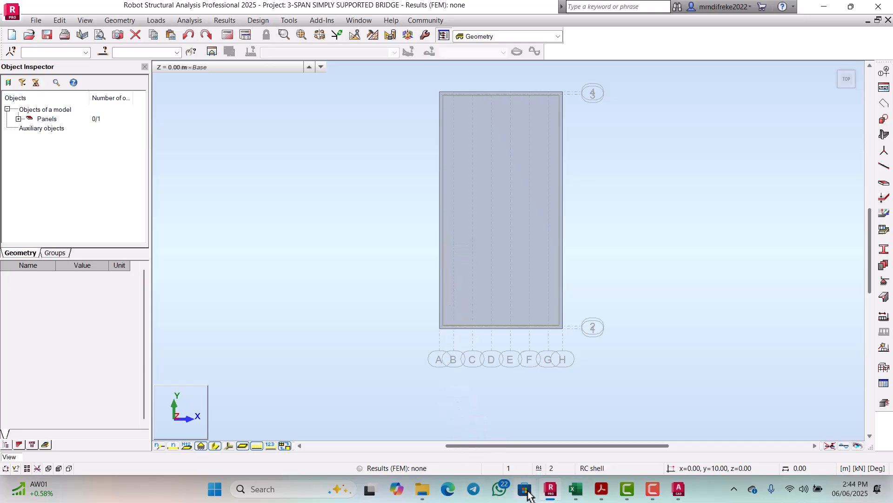
Switch to AutoCAD and examine the parapet, kerb and walkway at the edges of the deck cross-section
left_click(678, 491)
scroll(400, 290, "down", 6)
scroll(387, 267, "up", 13)
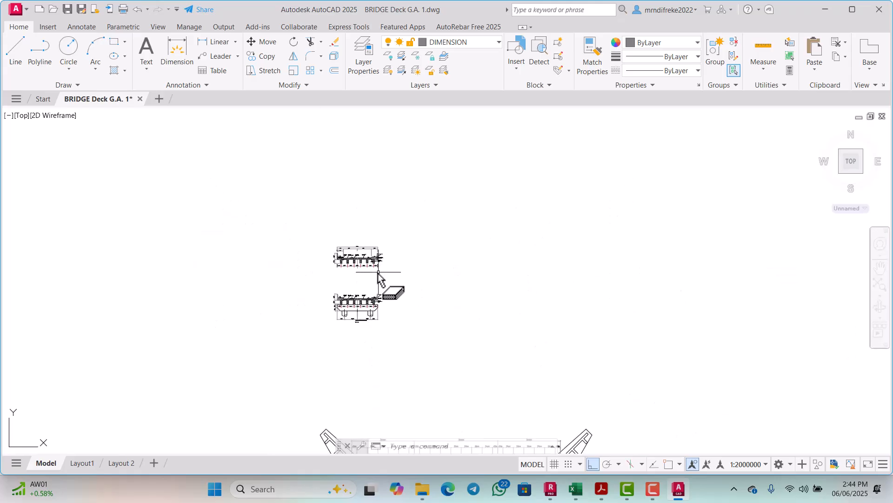
scroll(289, 215, "down", 3)
scroll(256, 172, "up", 3)
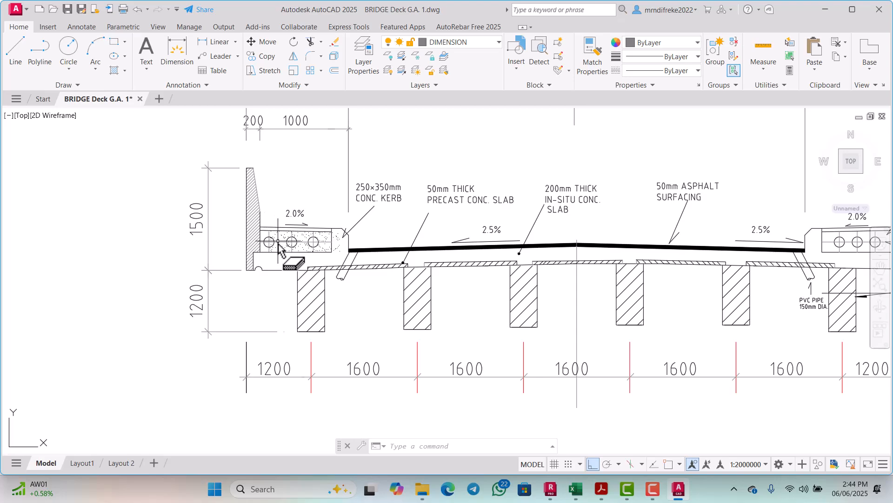
scroll(327, 234, "up", 3)
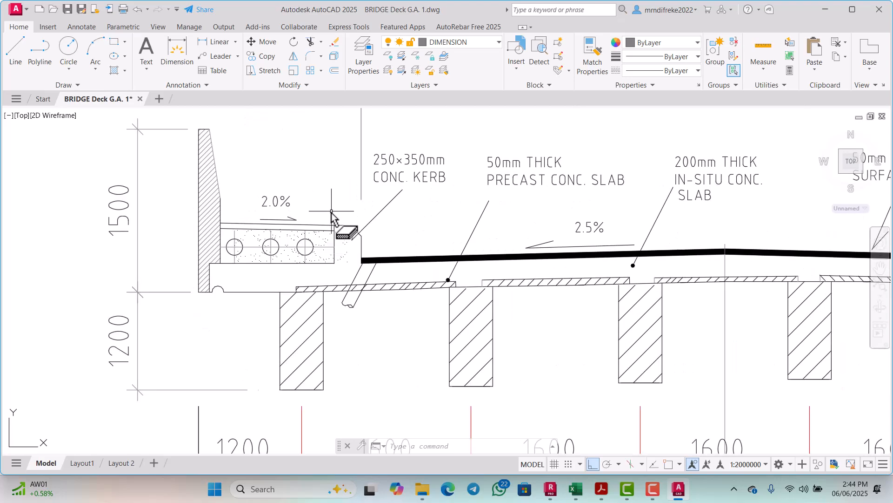
scroll(347, 240, "down", 4)
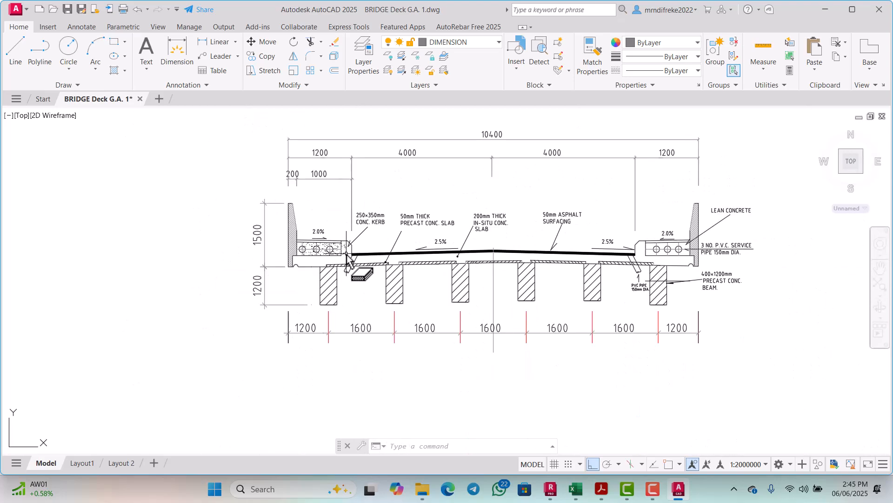
scroll(487, 259, "up", 2)
scroll(488, 259, "down", 4)
scroll(493, 258, "up", 2)
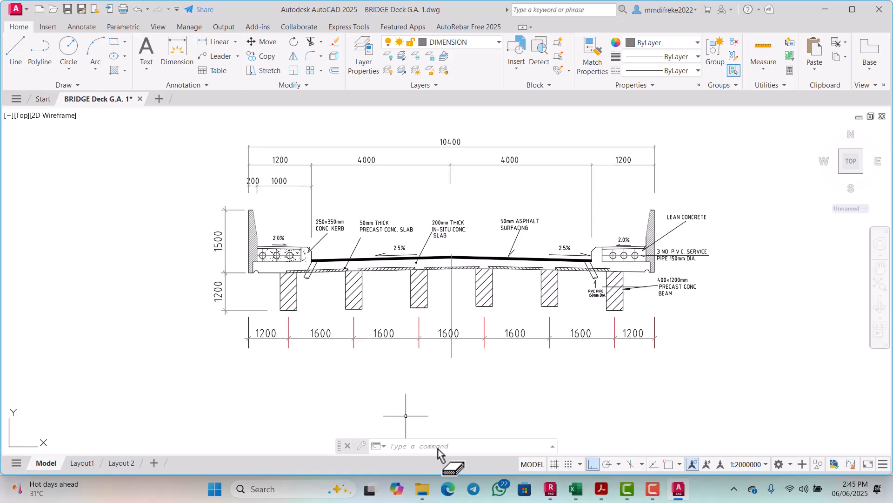
Switch back to Robot Structural Analysis and start a polyline-contour object with Line as the definition method
mouse_move(552, 497)
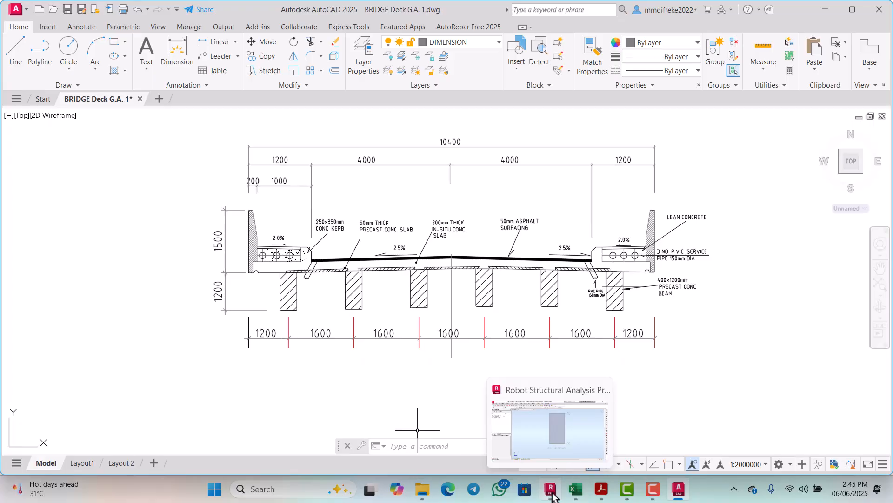
left_click(553, 497)
scroll(446, 293, "up", 2)
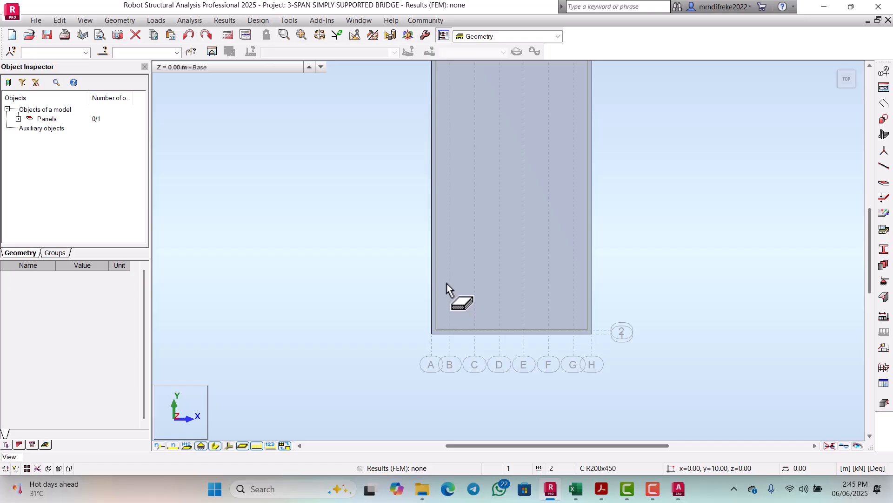
scroll(442, 302, "down", 3)
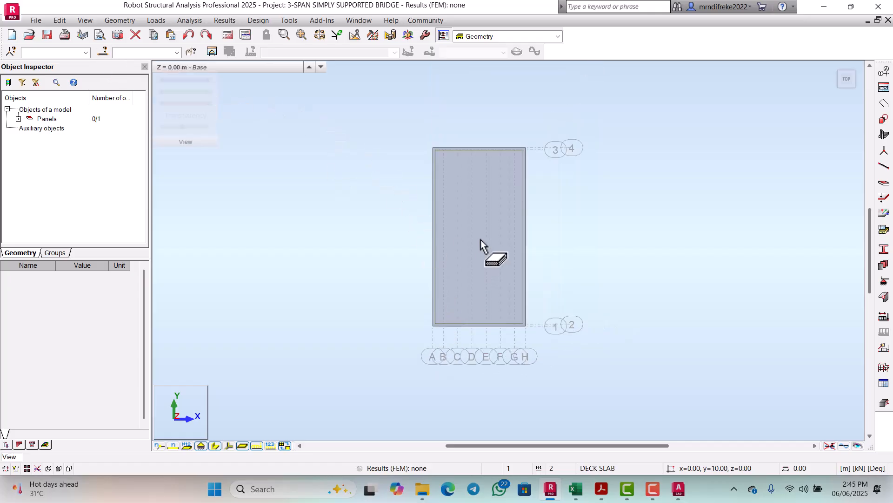
scroll(442, 165, "up", 1)
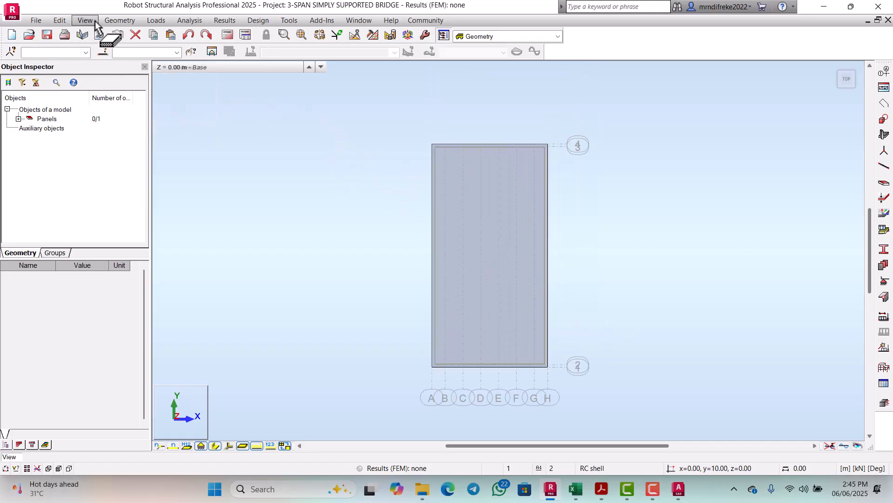
left_click(120, 20)
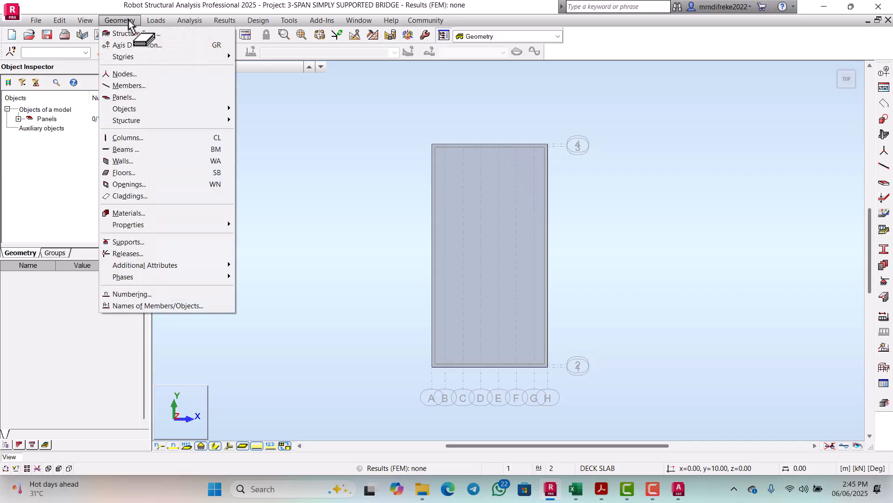
mouse_move(125, 112)
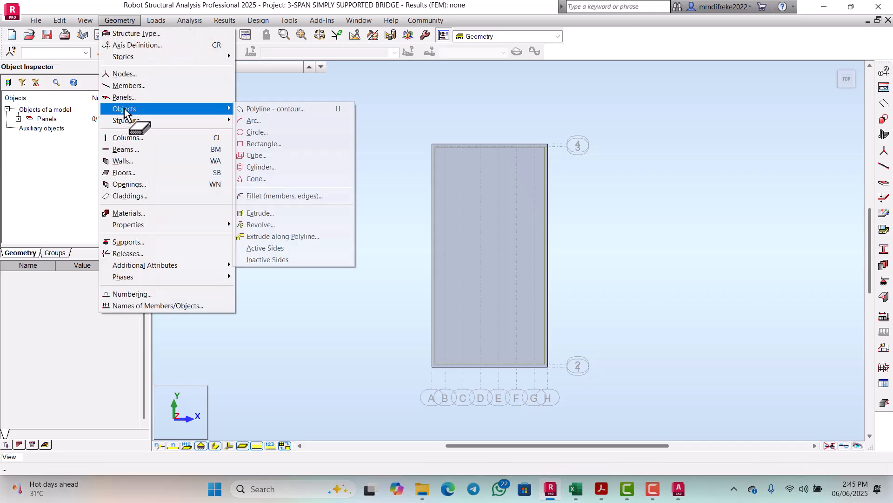
left_click(272, 110)
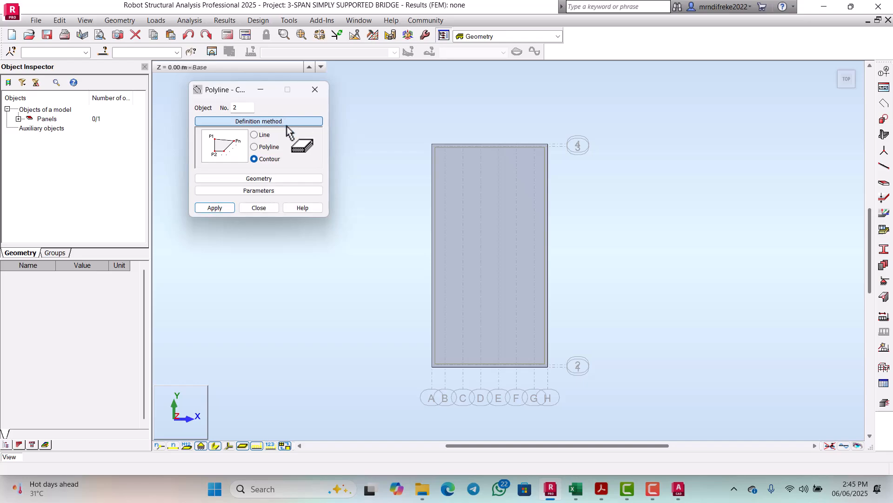
left_click(254, 135)
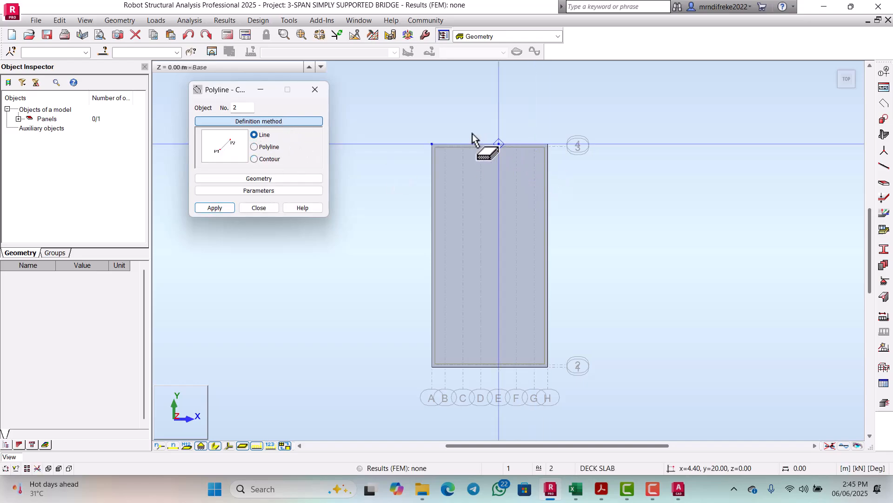
Draw a line along the deck edge on axis A from (0, 20, 0) to (0, 0.23, 0)
scroll(434, 145, "up", 3)
scroll(433, 151, "up", 2)
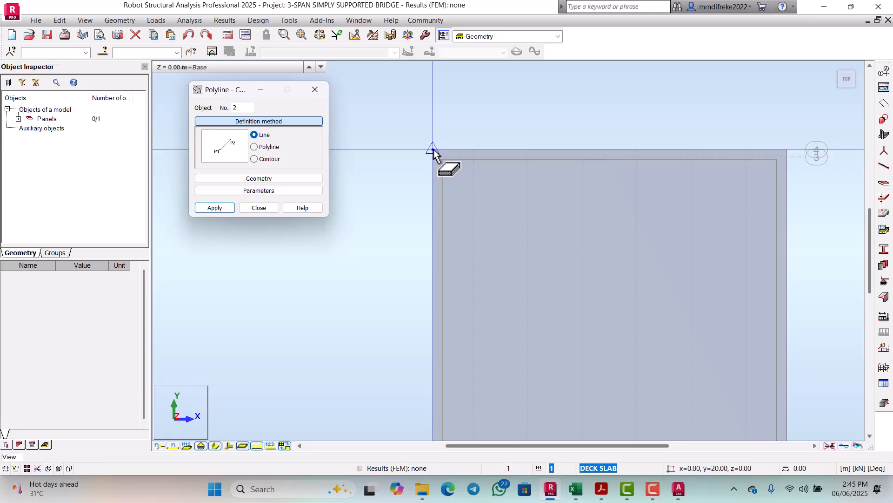
scroll(433, 156, "down", 4)
scroll(431, 242, "up", 2)
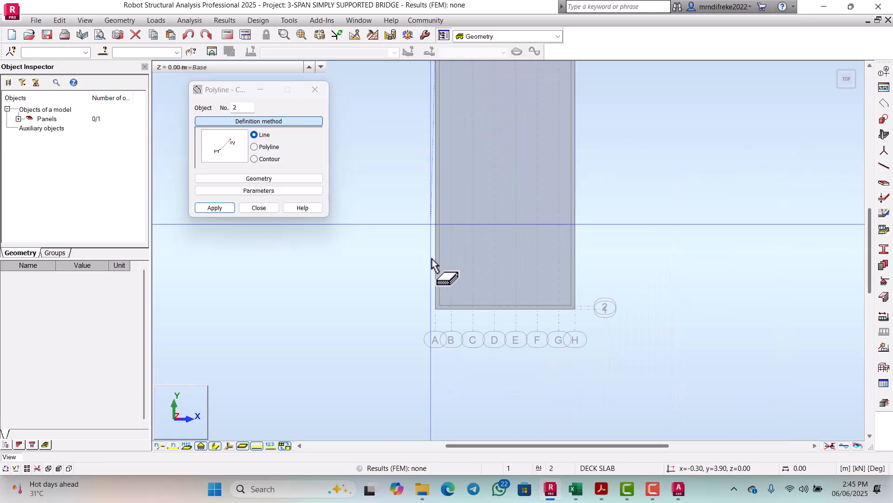
scroll(435, 261, "up", 5)
scroll(442, 297, "down", 1)
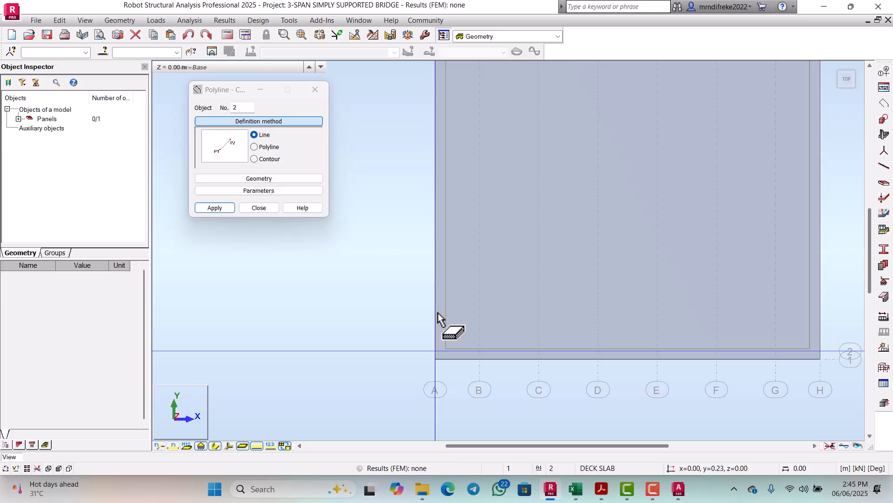
left_click(437, 352)
scroll(424, 339, "down", 2)
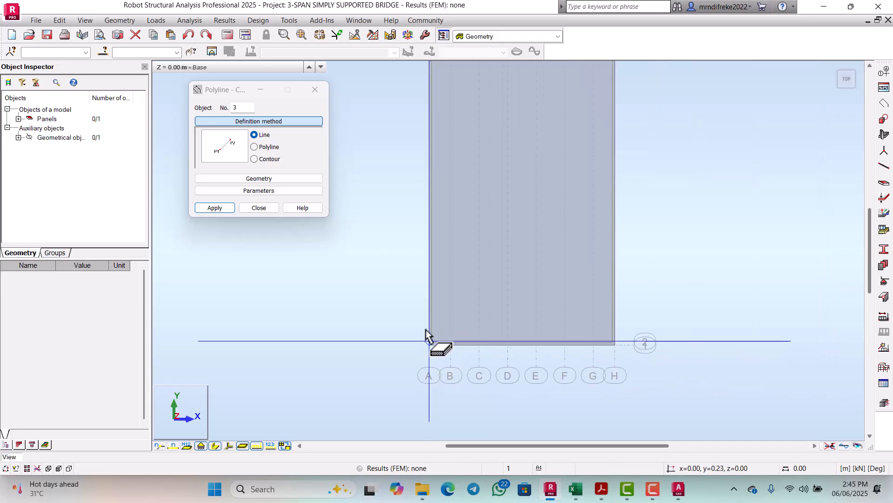
Draw a second line along the deck edge on axis H, starting at (10.40, 20.00, 0), and finish the polyline command
scroll(425, 334, "down", 2)
scroll(559, 95, "up", 5)
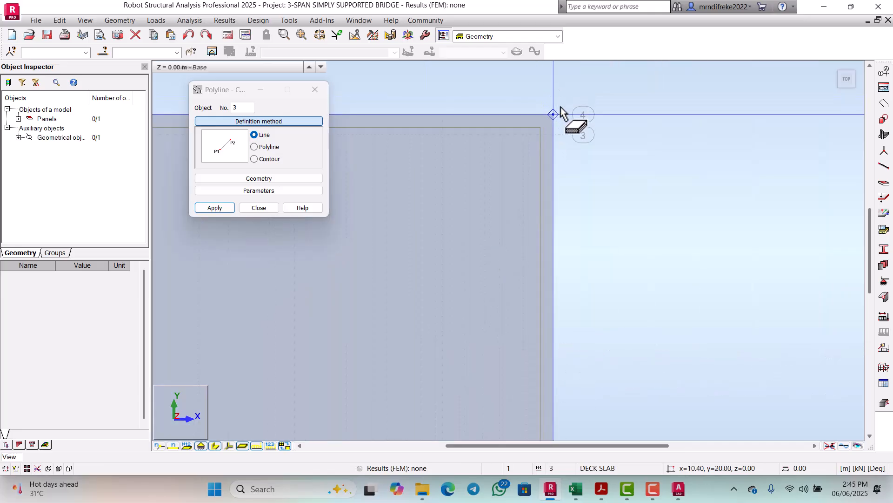
scroll(553, 115, "down", 4)
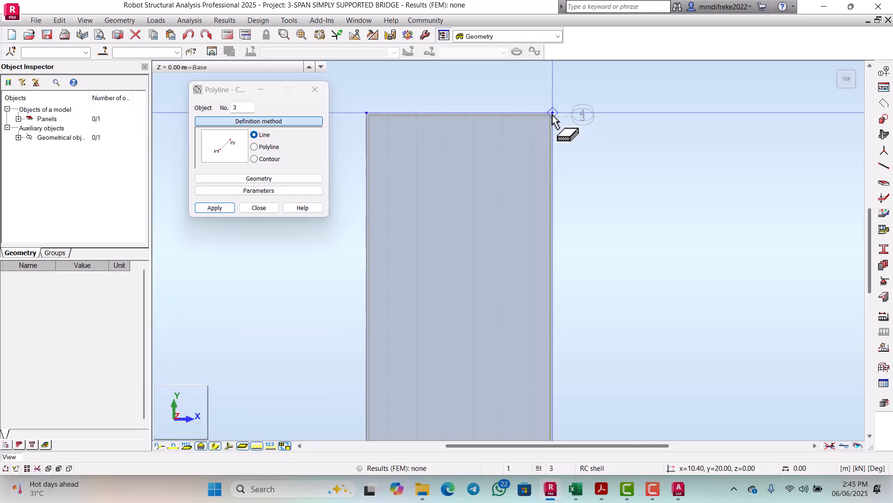
scroll(558, 231, "up", 2)
scroll(560, 233, "up", 4)
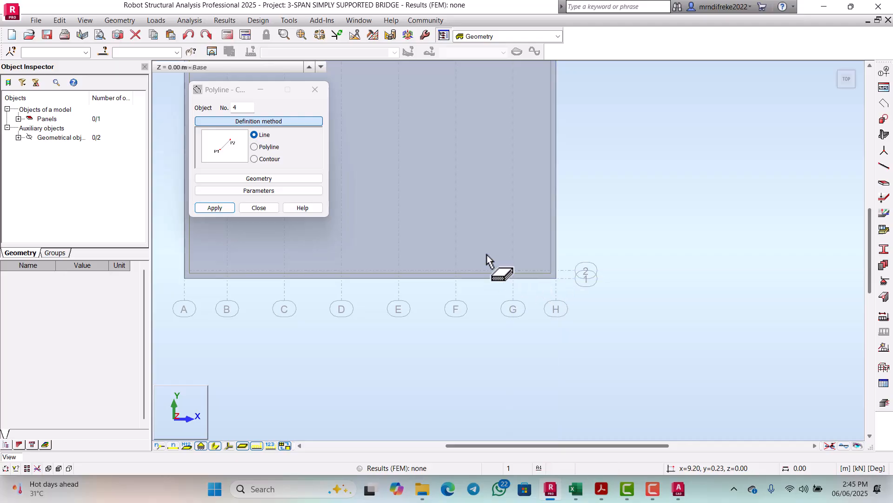
left_click(269, 211)
scroll(625, 207, "down", 3)
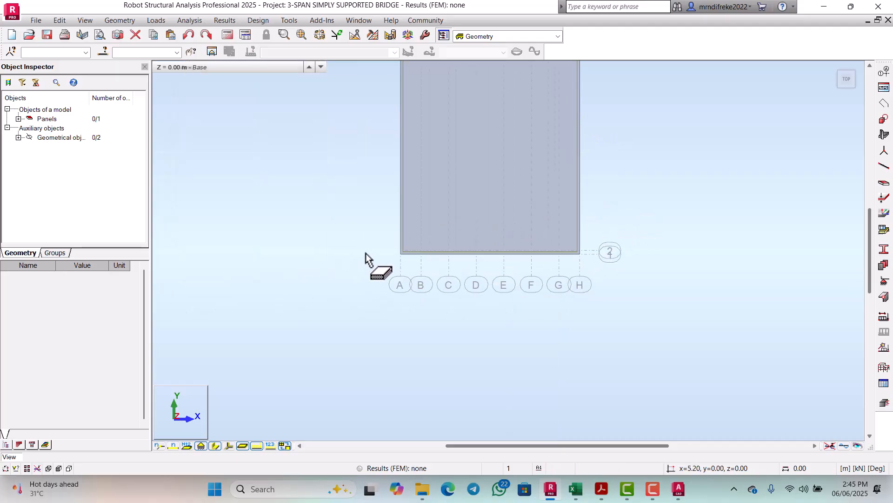
Expand the auxiliary geometrical objects and select geometrical object 2 to check it on the deck edge
left_click(7, 128)
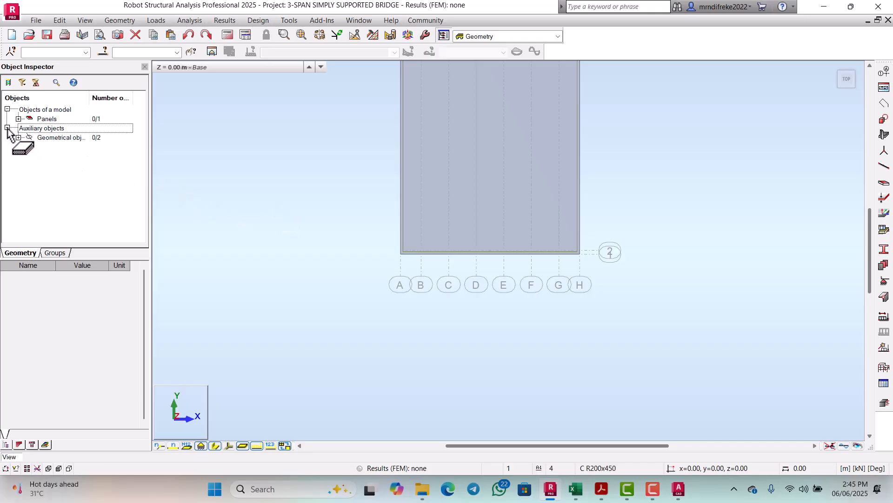
left_click(19, 138)
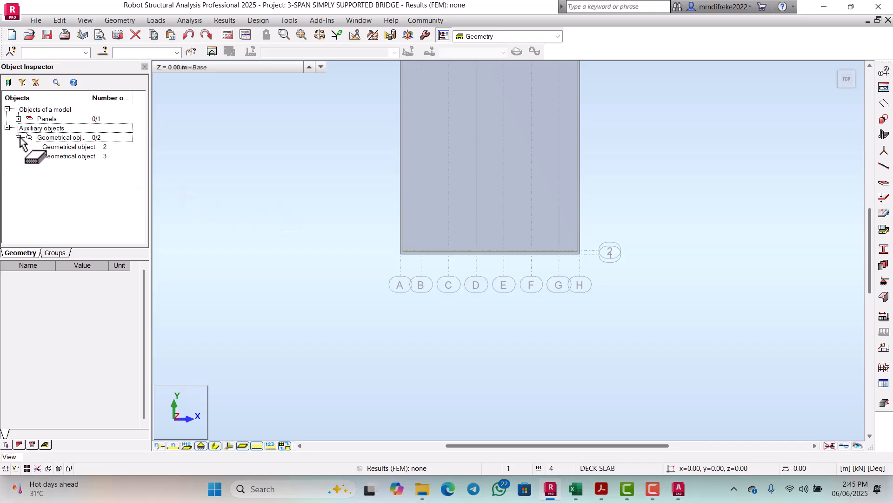
left_click(65, 147)
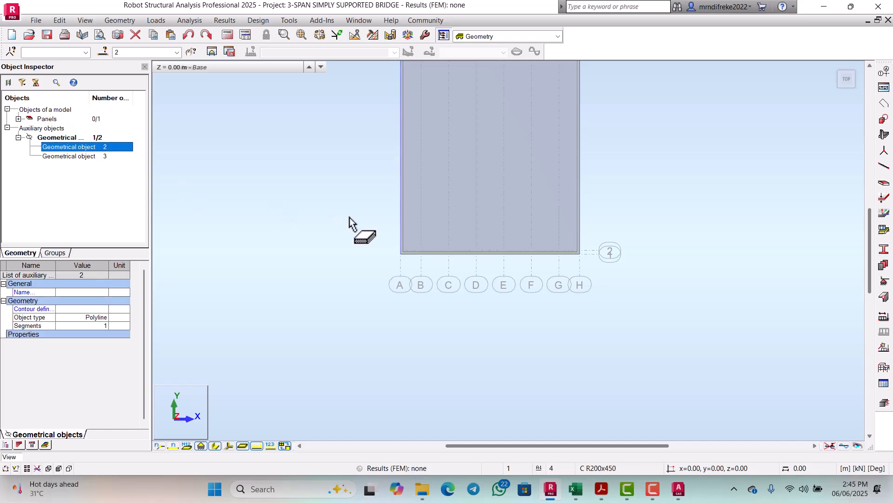
scroll(393, 214, "up", 7)
scroll(346, 243, "down", 2)
scroll(342, 261, "down", 3)
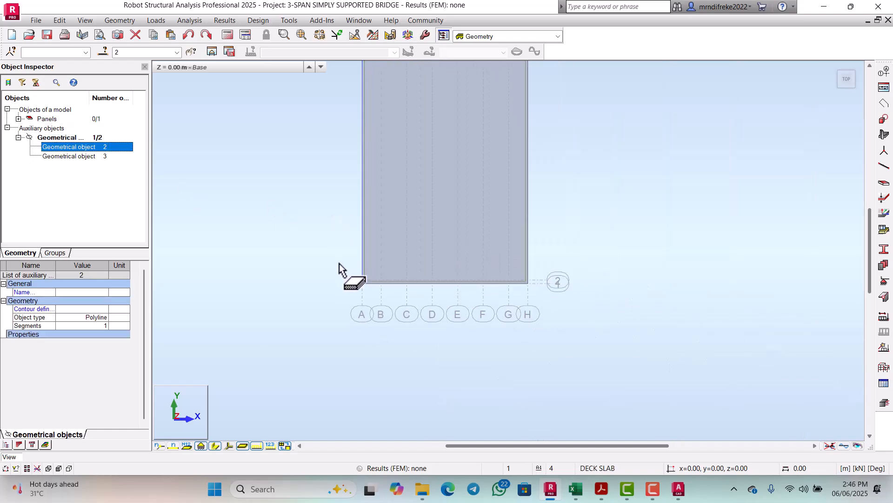
scroll(342, 257, "down", 2)
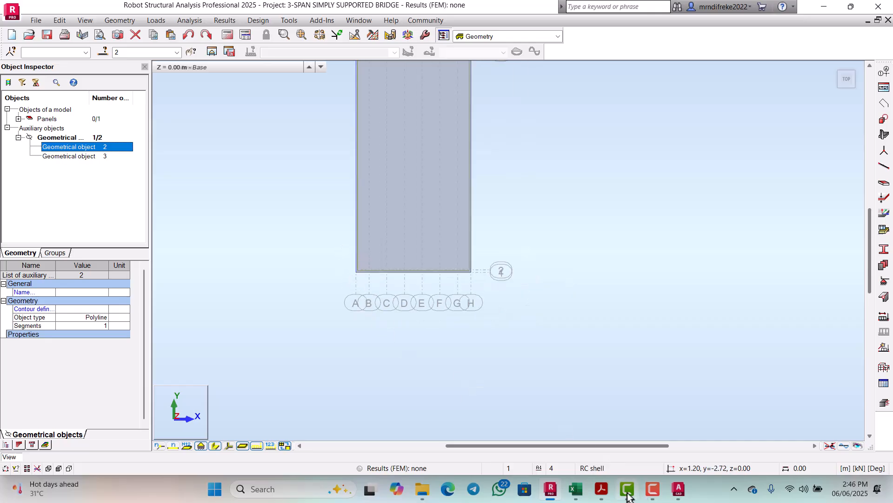
Switch to AutoCAD and examine the parapets at both ends of the deck cross-section
left_click(678, 496)
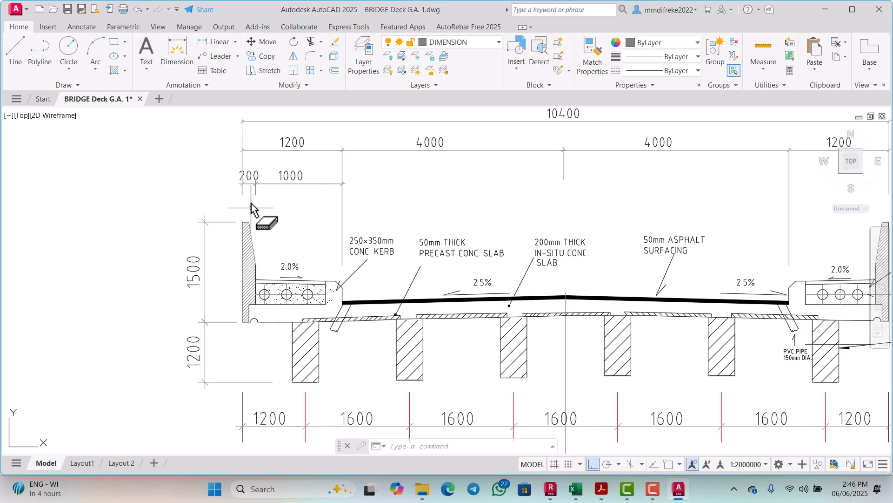
scroll(252, 252, "down", 3)
scroll(473, 258, "up", 5)
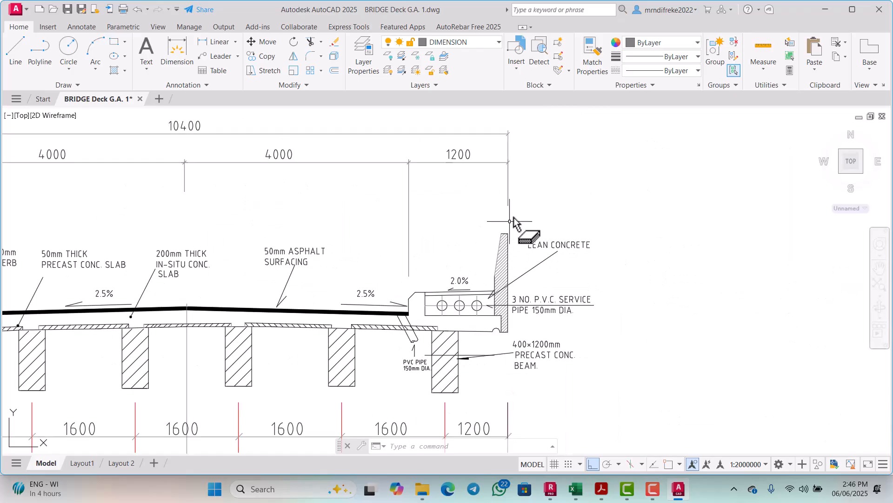
scroll(489, 240, "down", 5)
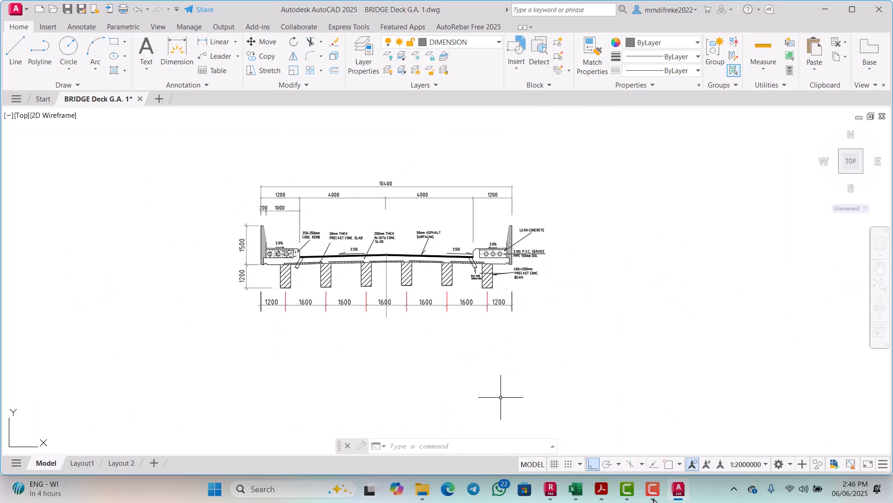
Switch to Robot Structural Analysis and copy geometrical object 2 from the axis A edge with a translation vector of 0.2,0,0
left_click(551, 489)
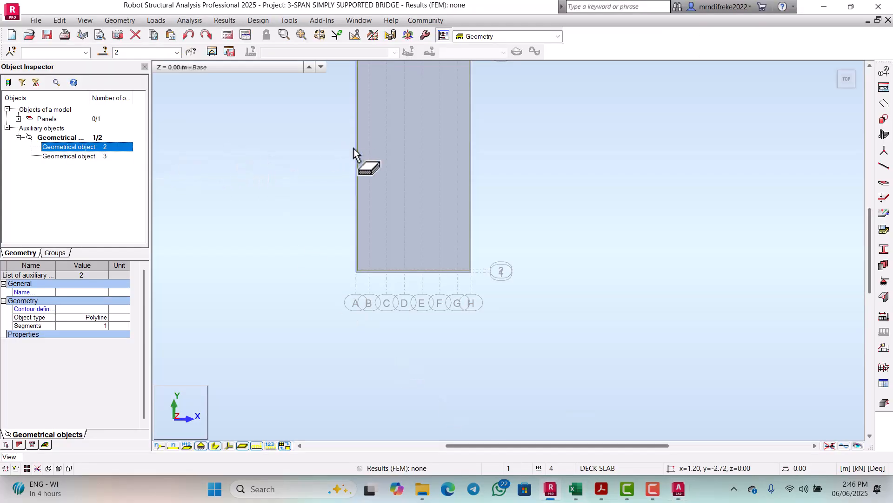
left_click(59, 20)
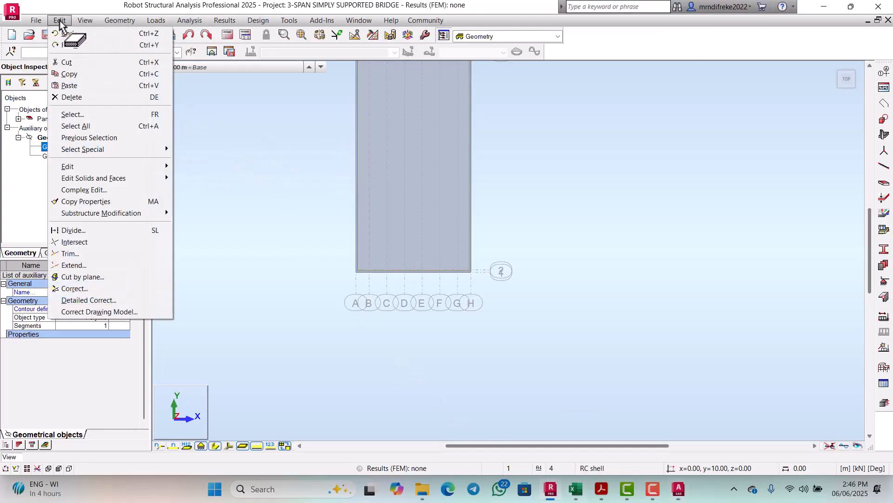
mouse_move(70, 167)
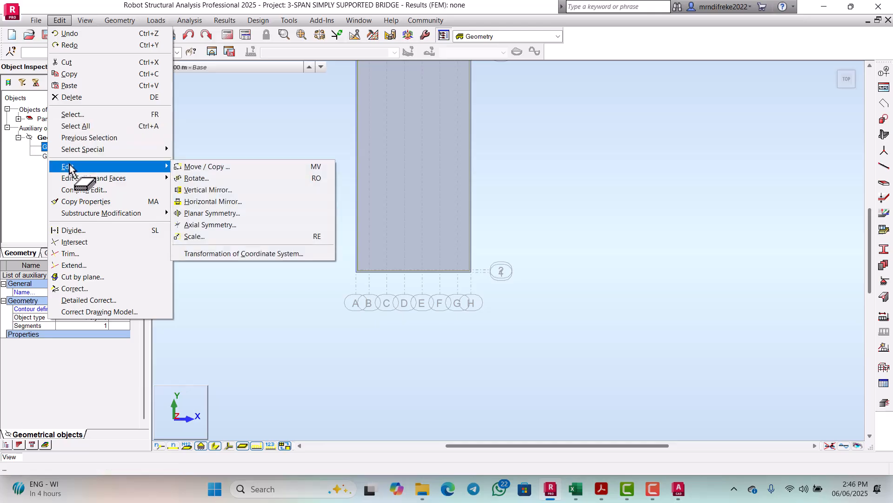
left_click(255, 168)
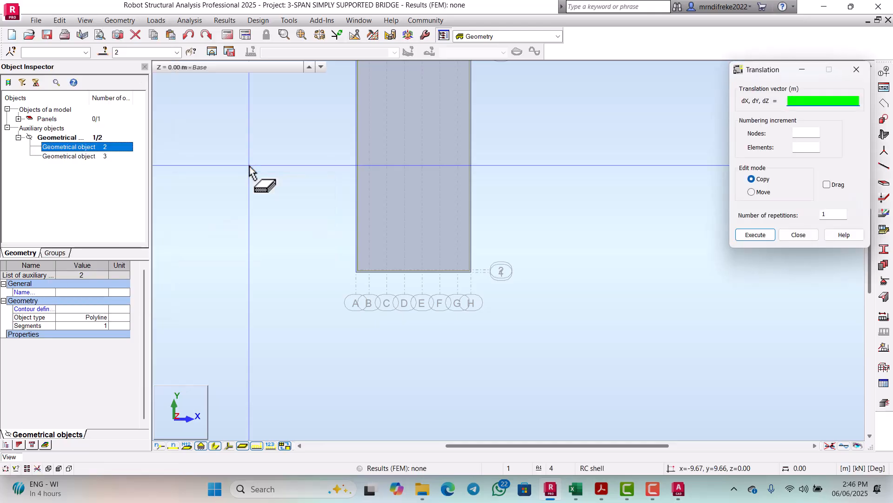
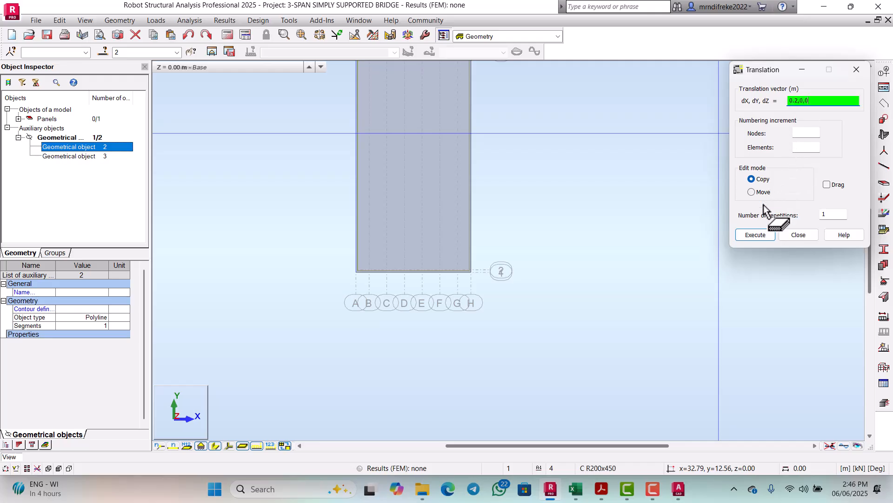
left_click(754, 236)
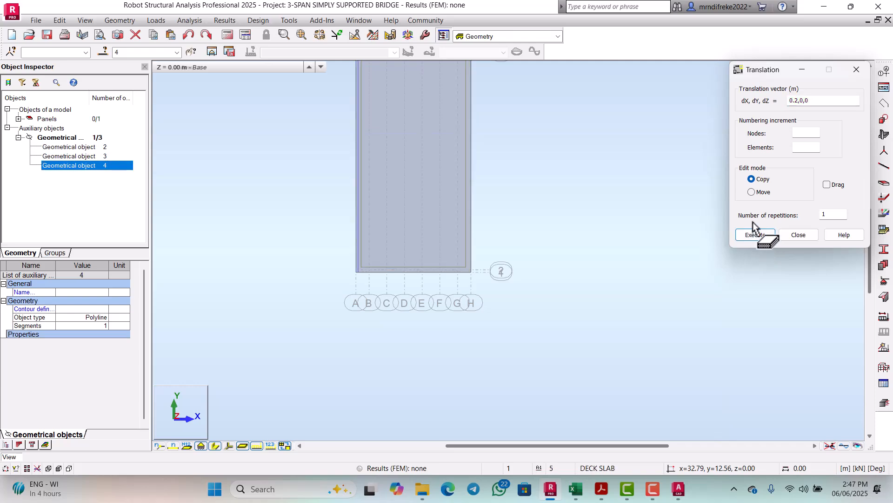
left_click(799, 235)
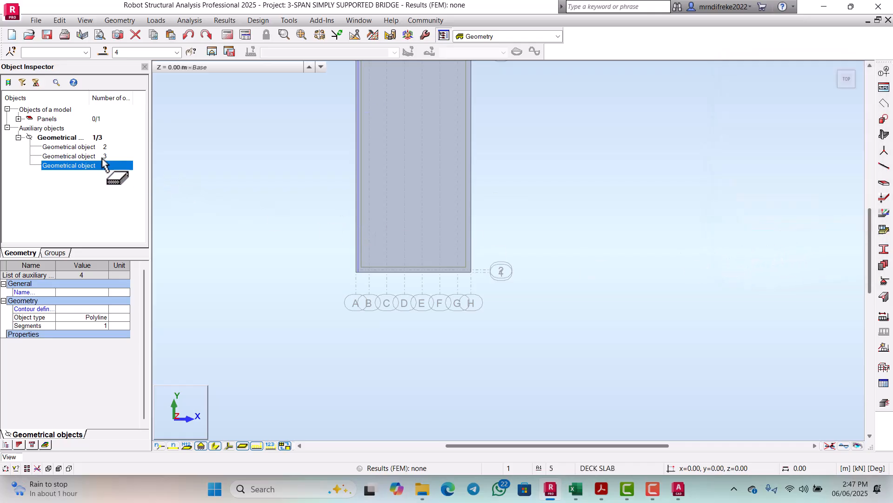
Copy geometrical object 3 from the axis H edge inward with a translation vector of -0.2,0,0
left_click(70, 156)
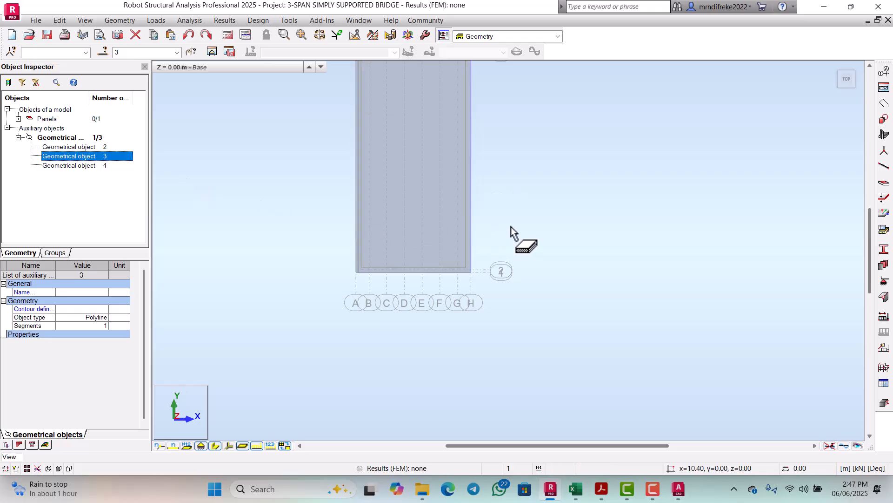
scroll(502, 223, "up", 3)
scroll(422, 213, "up", 2)
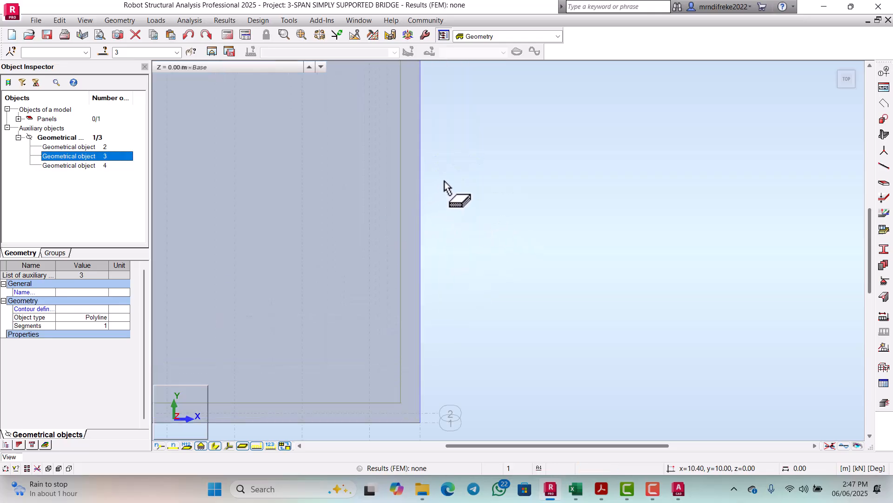
scroll(465, 187, "down", 4)
left_click(309, 96)
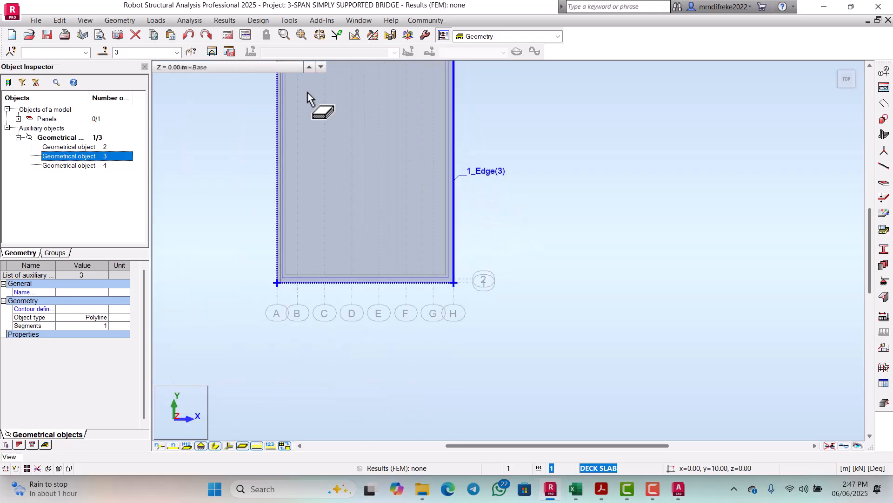
left_click(61, 21)
mouse_move(69, 168)
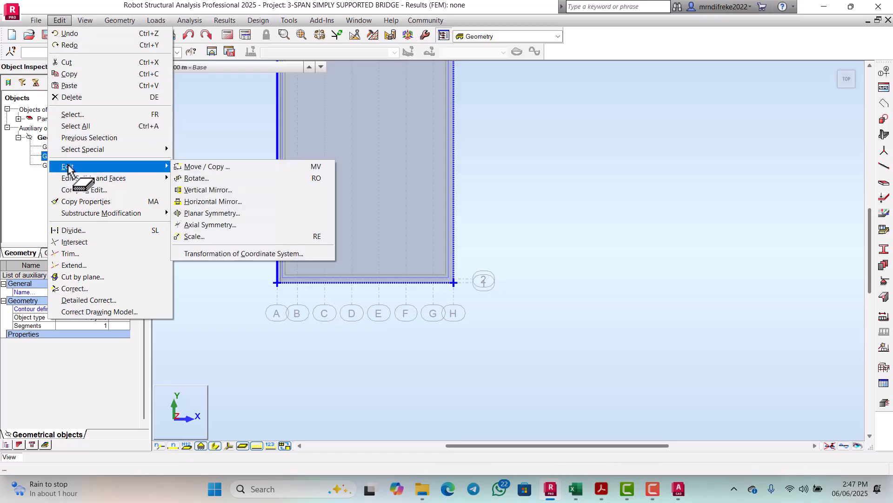
left_click(200, 167)
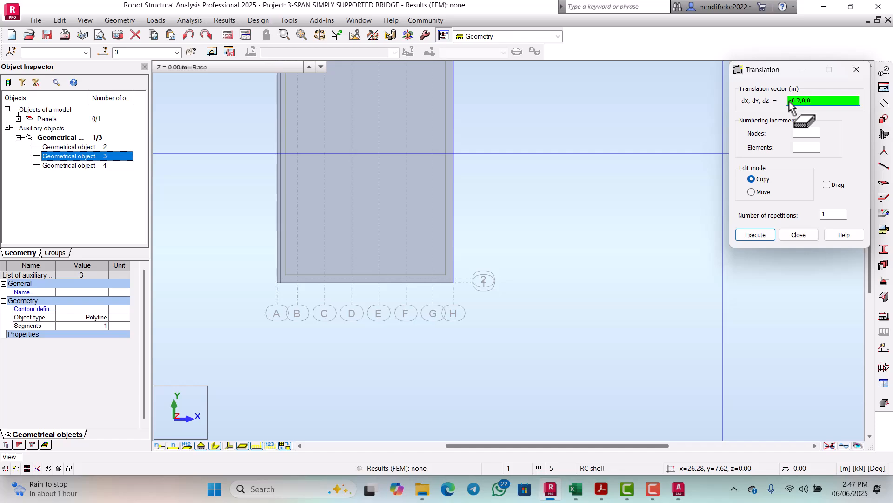
left_click(762, 236)
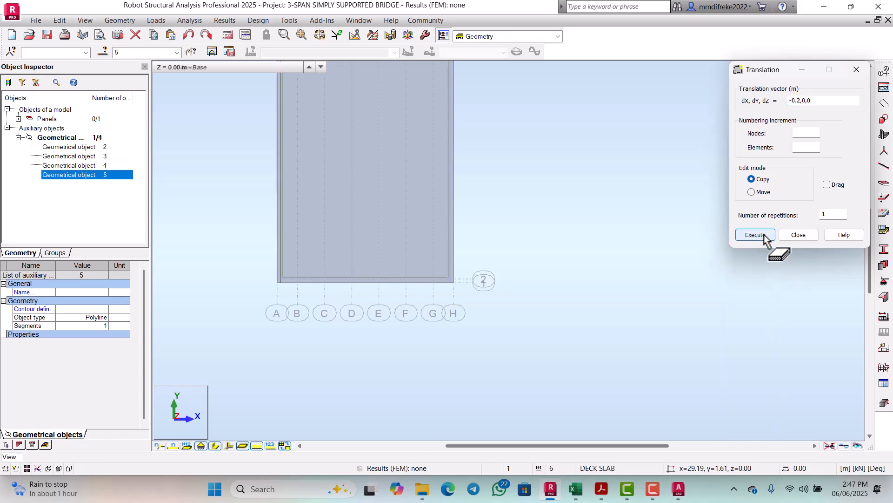
left_click(798, 235)
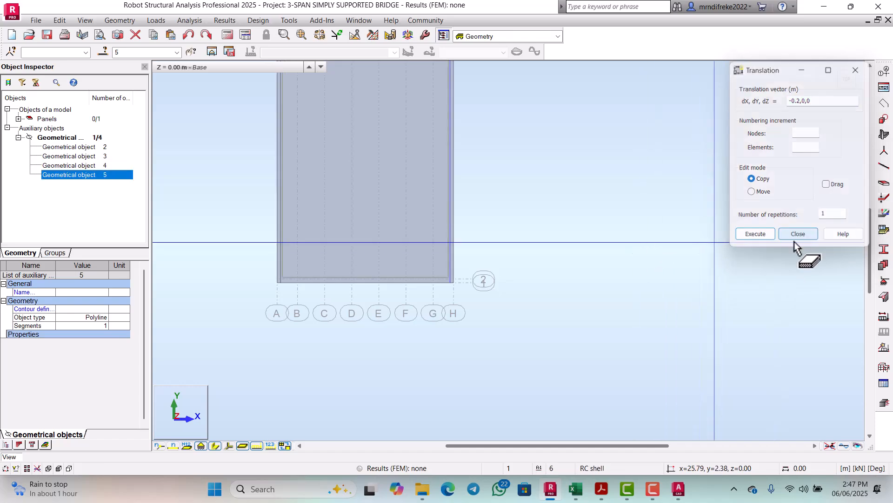
scroll(514, 231, "up", 3)
scroll(470, 250, "down", 3)
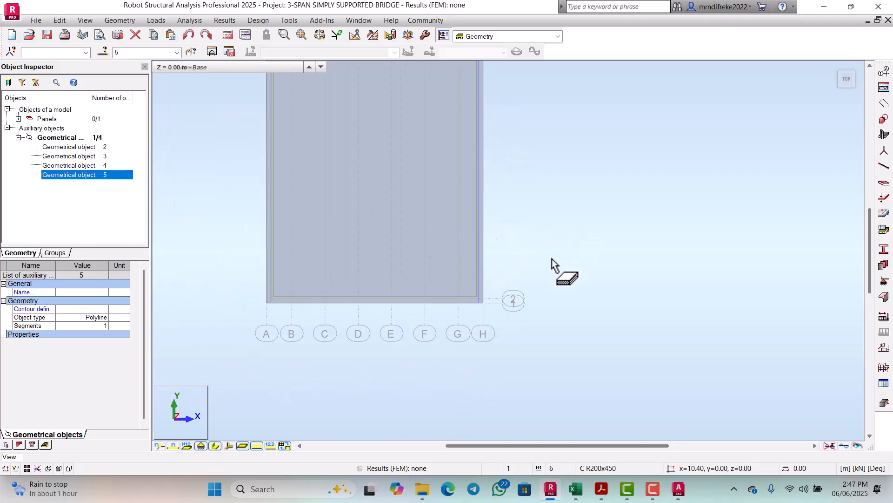
Switch to AutoCAD and examine the parapet and walkway width dimensions at the end of the deck cross-section
left_click(686, 494)
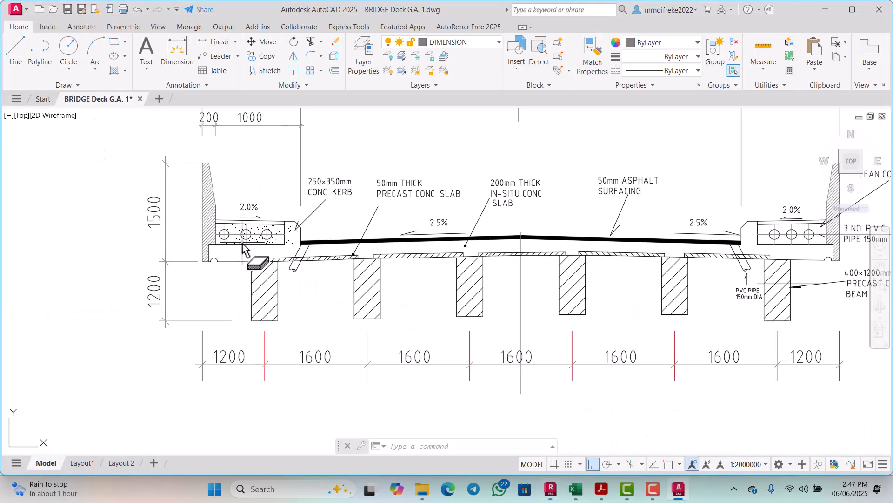
scroll(242, 250, "down", 3)
scroll(256, 200, "up", 3)
scroll(280, 232, "down", 3)
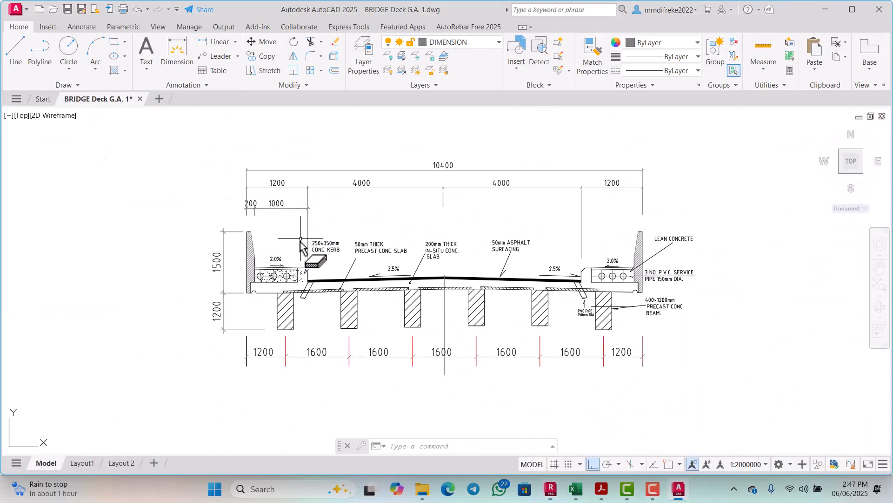
scroll(300, 242, "up", 2)
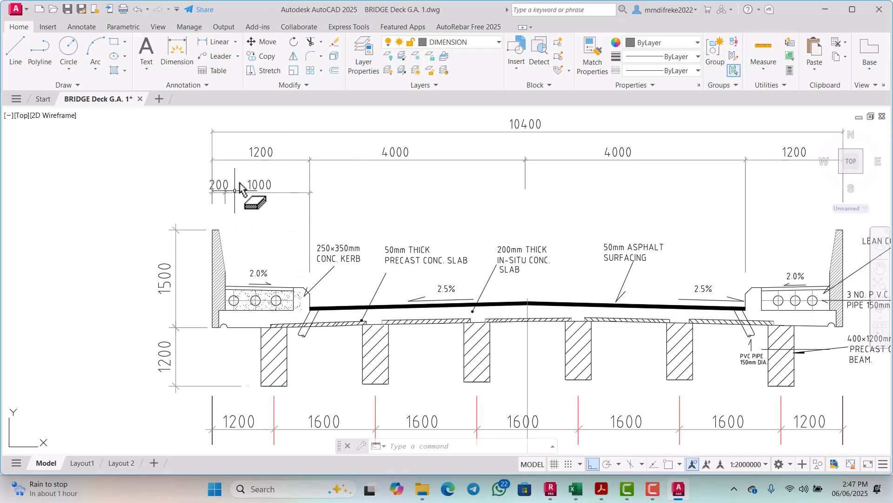
scroll(303, 231, "up", 1)
scroll(186, 231, "up", 1)
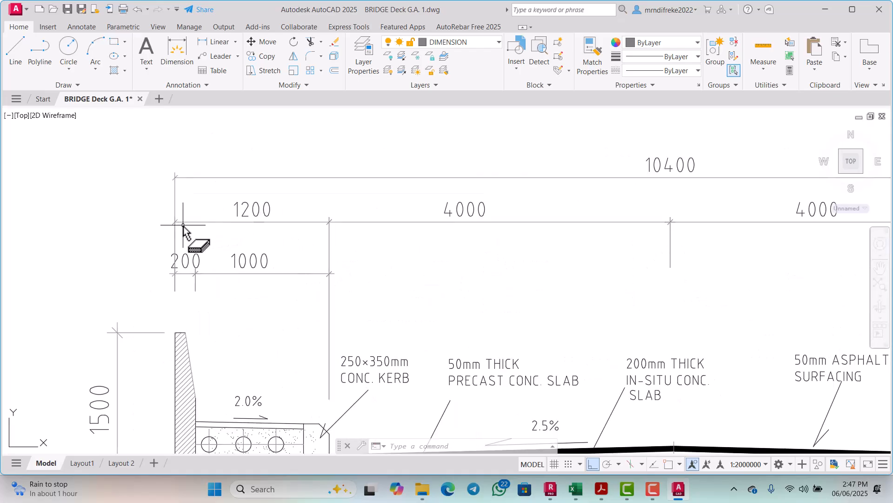
scroll(293, 230, "down", 1)
scroll(235, 228, "up", 1)
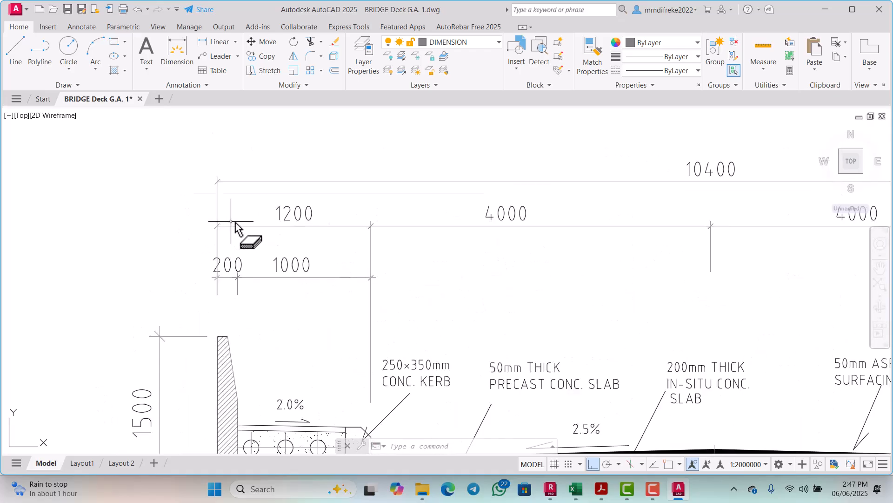
scroll(343, 223, "down", 3)
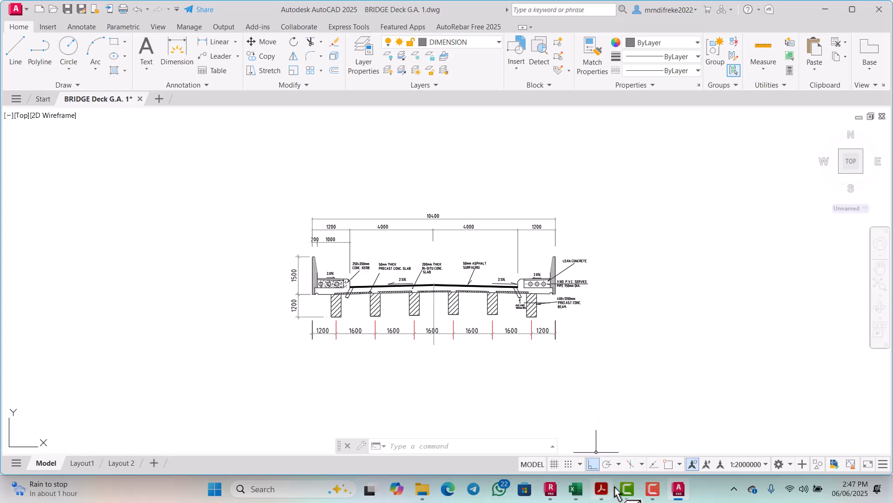
Switch back to Robot Structural Analysis and copy geometrical object 2 with a translation vector of 1.2,0,0
left_click(554, 491)
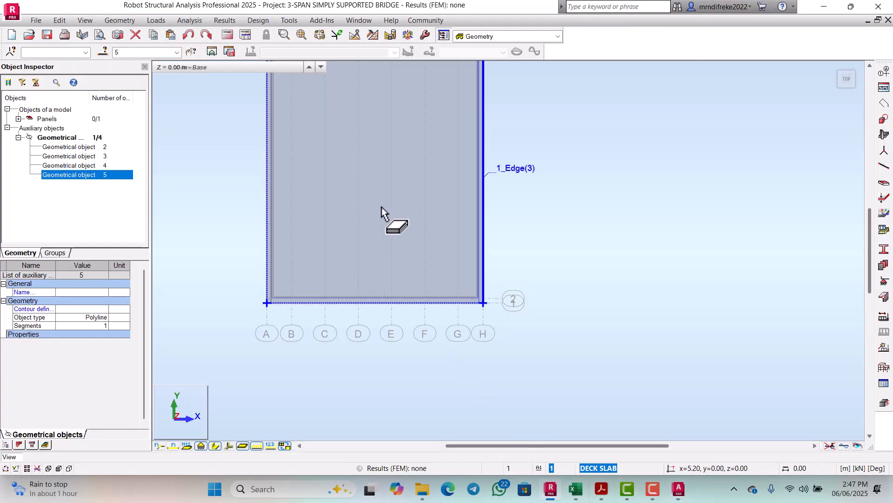
scroll(372, 232, "down", 3)
scroll(317, 114, "up", 5)
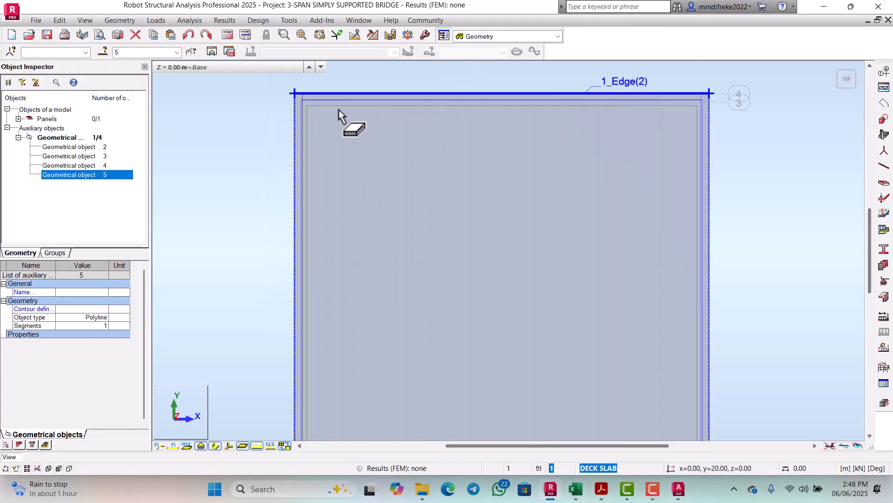
left_click(85, 147)
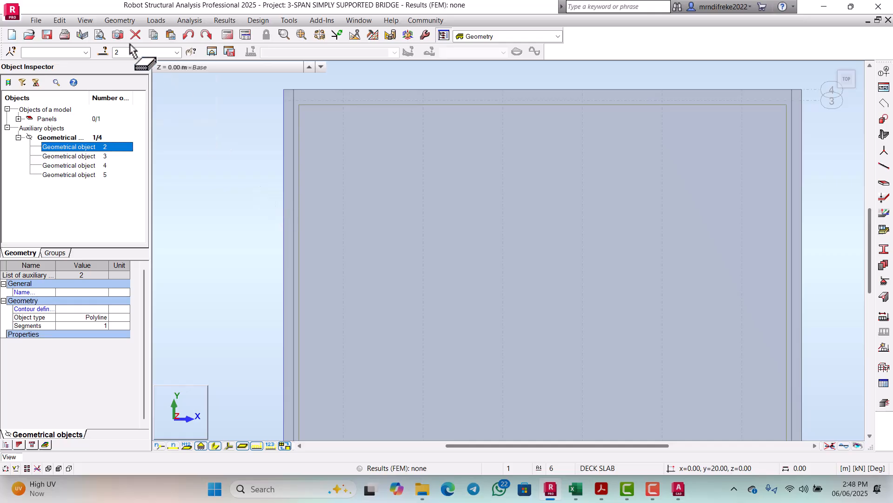
left_click(60, 20)
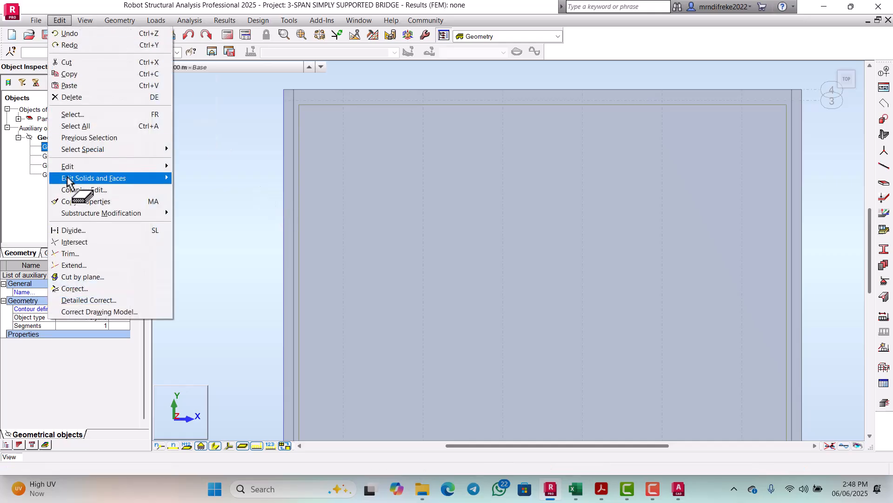
mouse_move(75, 166)
left_click(219, 171)
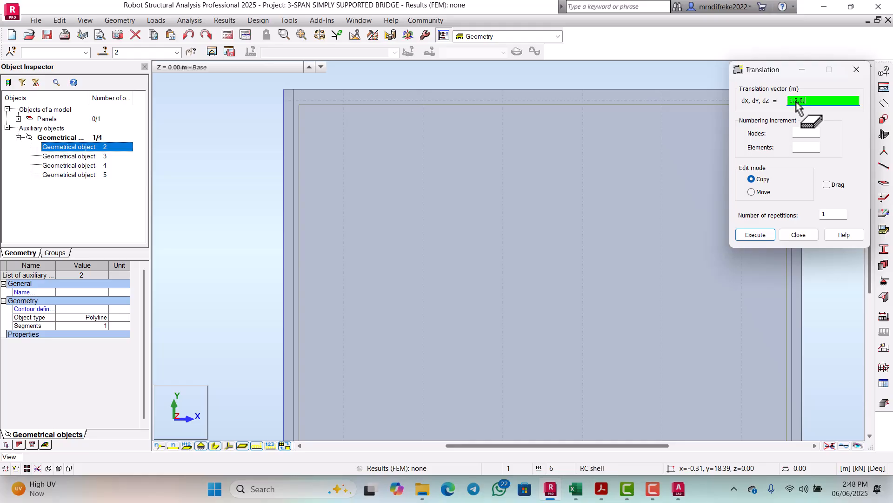
left_click(757, 235)
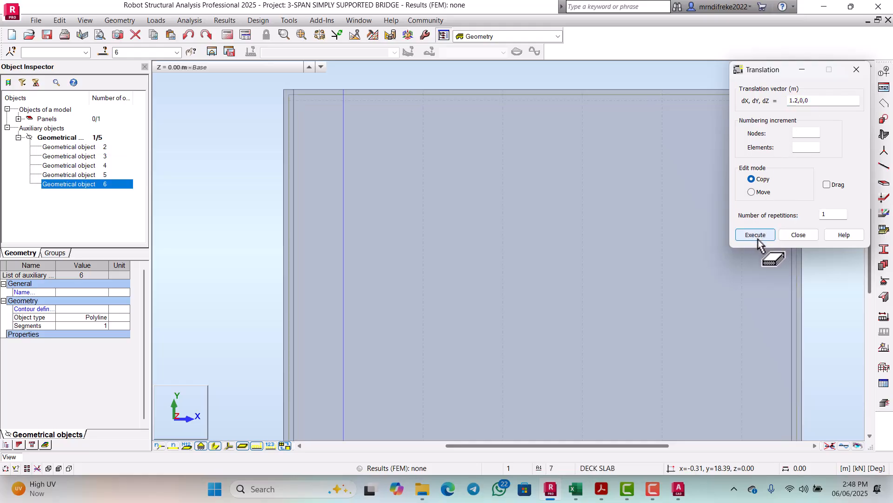
left_click(799, 235)
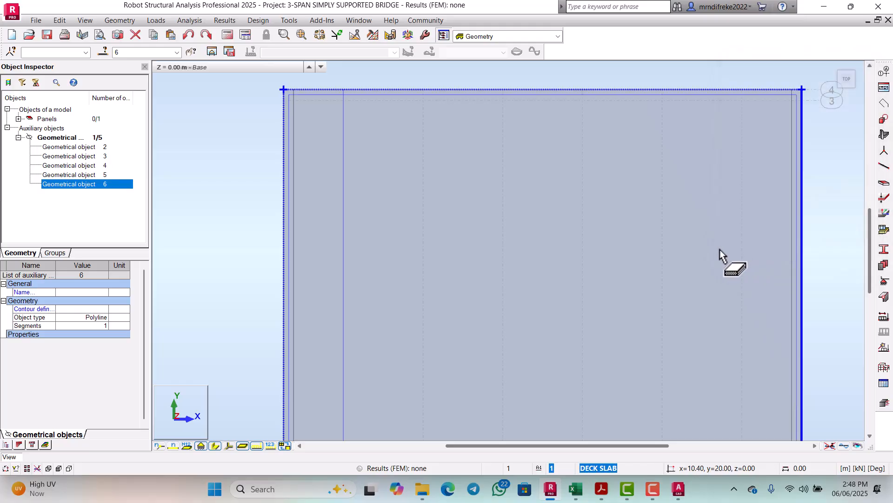
Copy geometrical object 3 from the axis H edge inward with a translation vector of -1.2,0,0
scroll(422, 225, "down", 2)
scroll(422, 225, "down", 1)
scroll(584, 173, "up", 2)
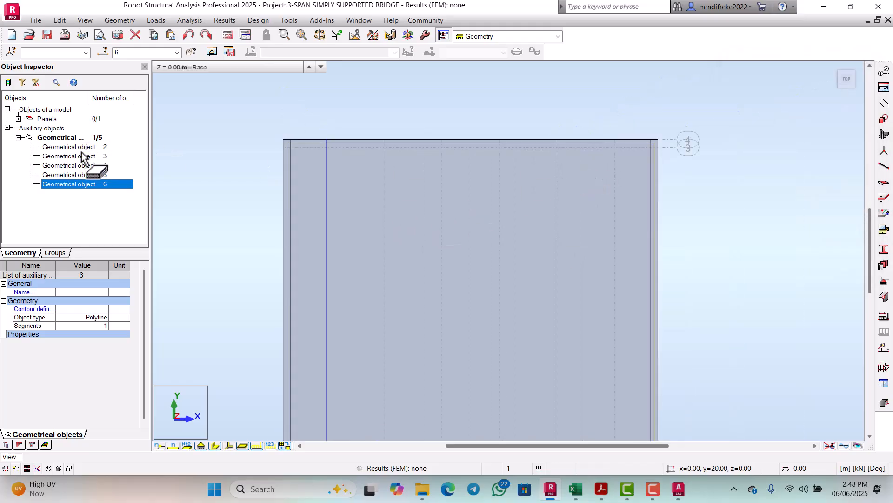
left_click(102, 156)
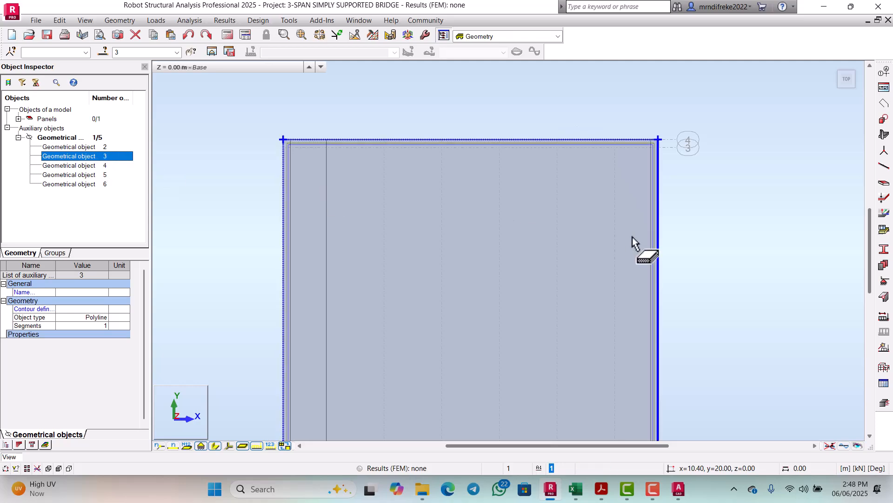
scroll(709, 244, "up", 3)
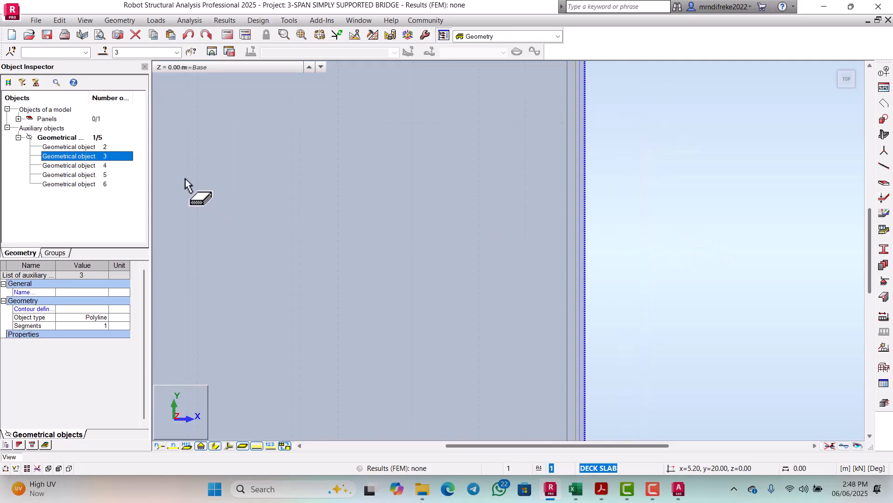
left_click(36, 20)
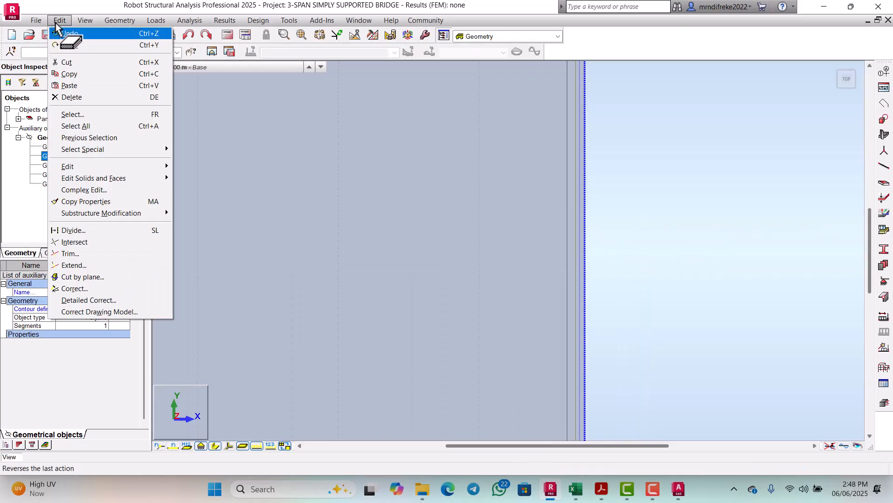
left_click(56, 21)
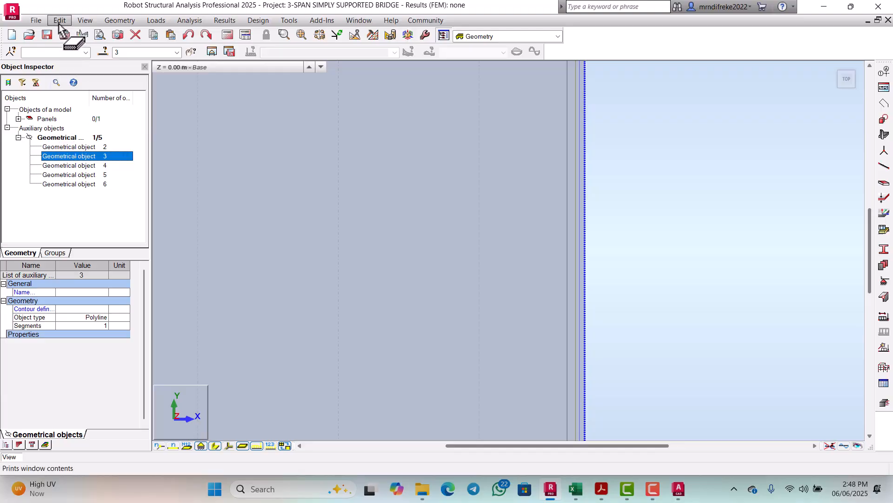
left_click(59, 22)
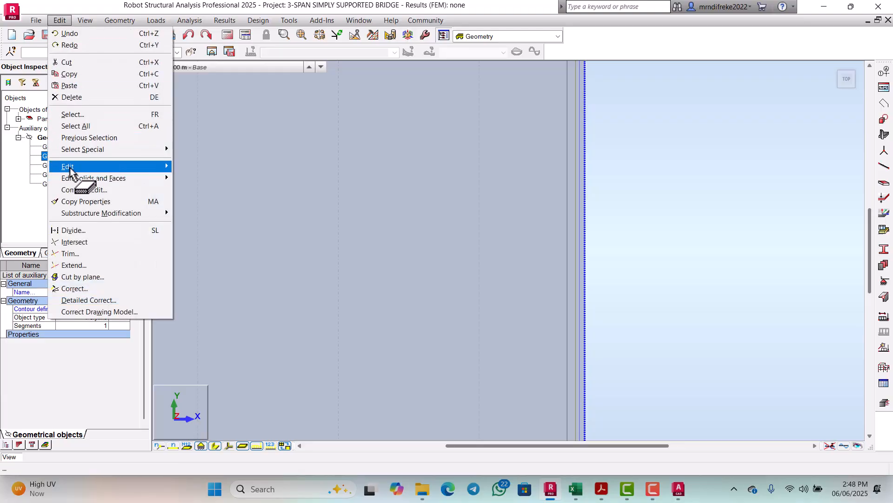
mouse_move(69, 173)
left_click(240, 167)
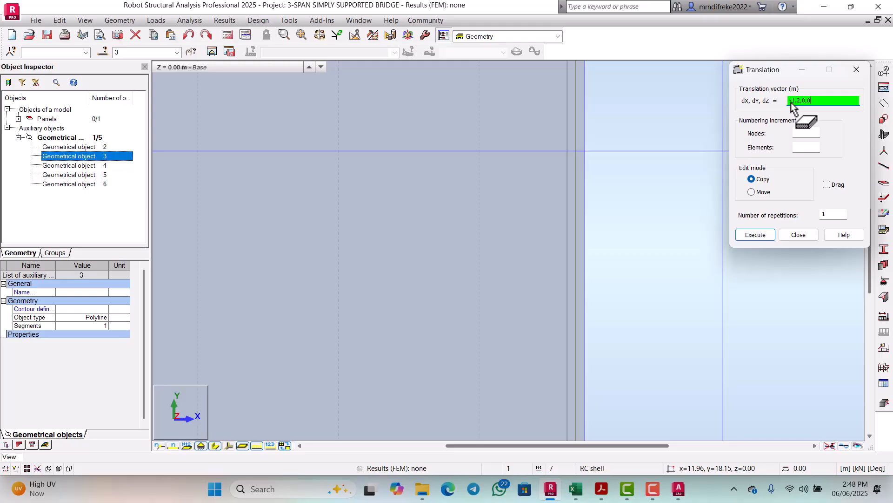
left_click(759, 236)
left_click(799, 235)
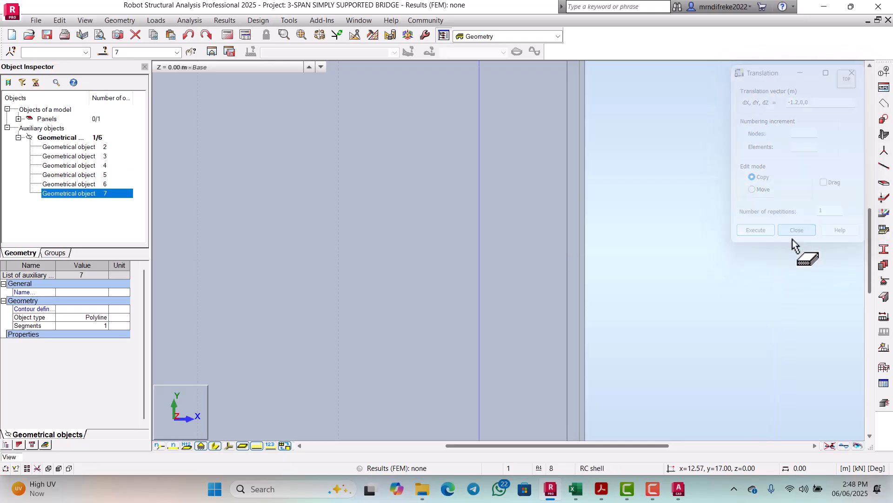
scroll(693, 257, "down", 2)
scroll(463, 188, "down", 3)
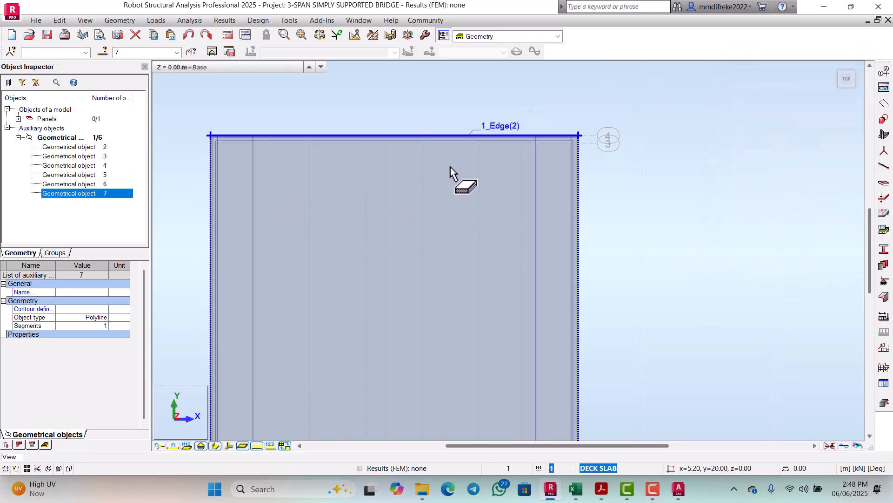
scroll(440, 215, "down", 1)
scroll(393, 210, "up", 3)
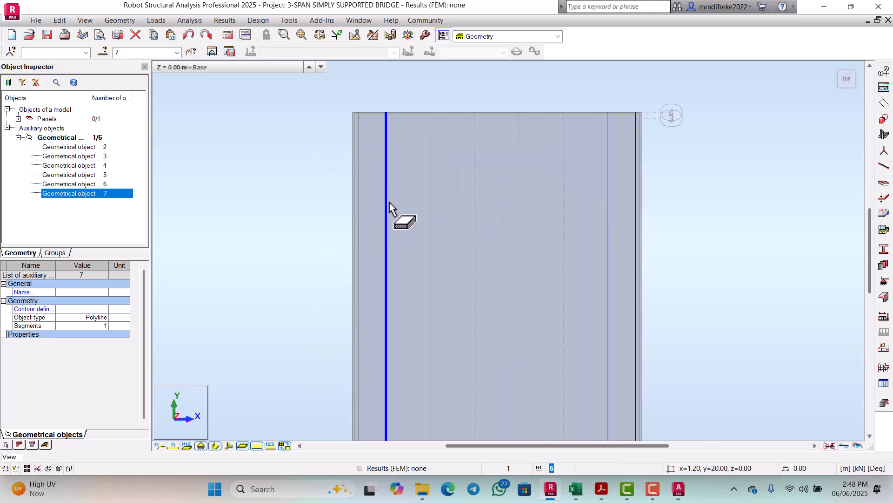
scroll(394, 185, "down", 3)
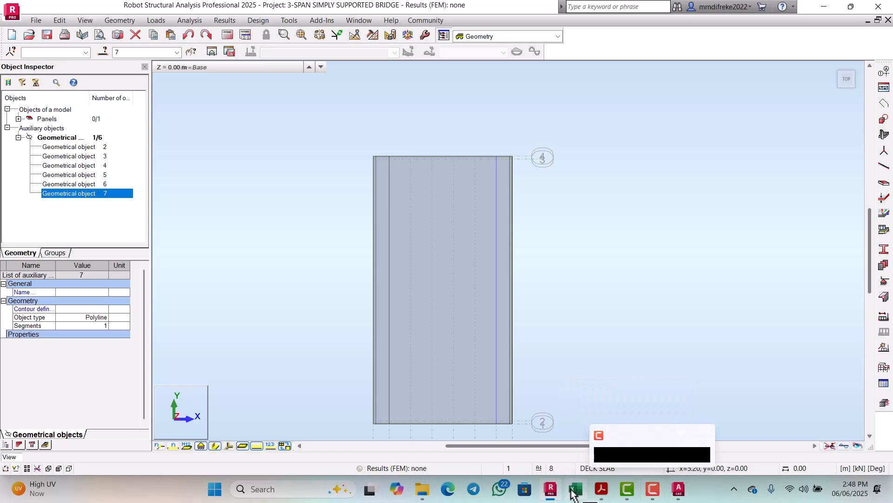
Switch to AutoCAD and examine the concrete kerb size and walkway build-up at both ends of the deck cross-section
left_click(677, 493)
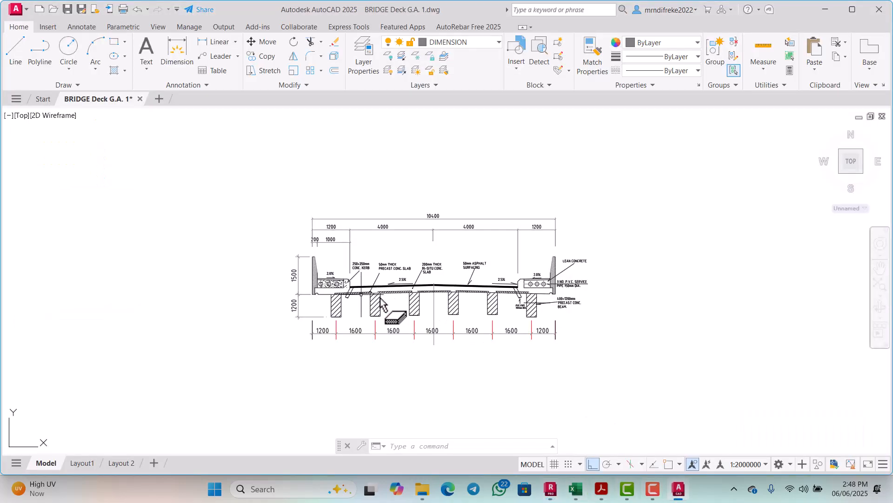
scroll(335, 291, "up", 10)
scroll(256, 265, "down", 5)
scroll(424, 319, "up", 4)
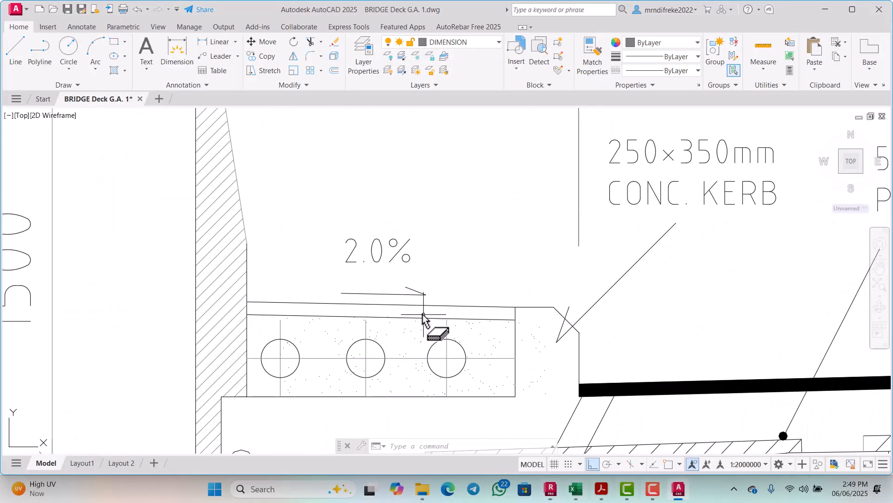
scroll(455, 329, "down", 2)
scroll(400, 337, "down", 4)
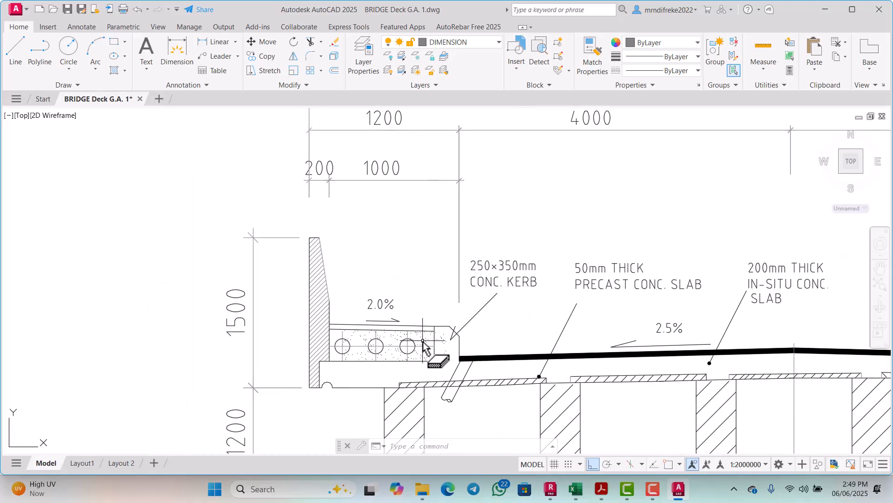
scroll(449, 335, "up", 6)
scroll(445, 325, "down", 4)
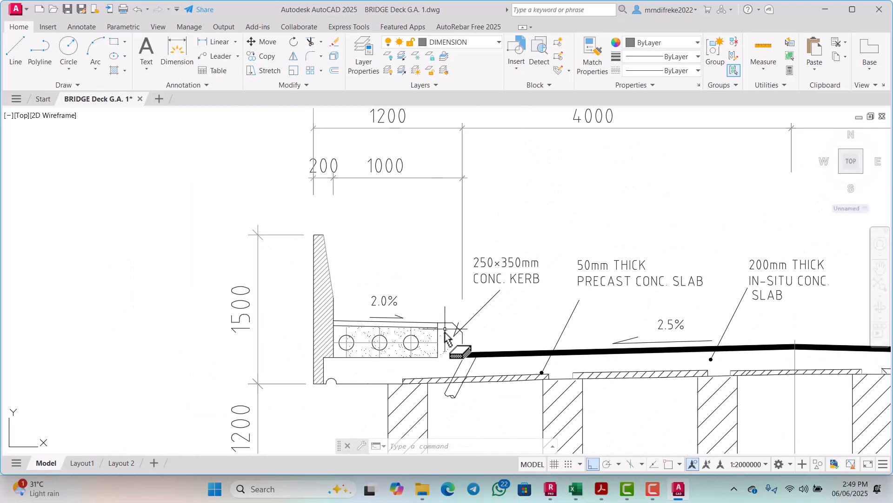
scroll(337, 339, "up", 5)
scroll(356, 343, "down", 3)
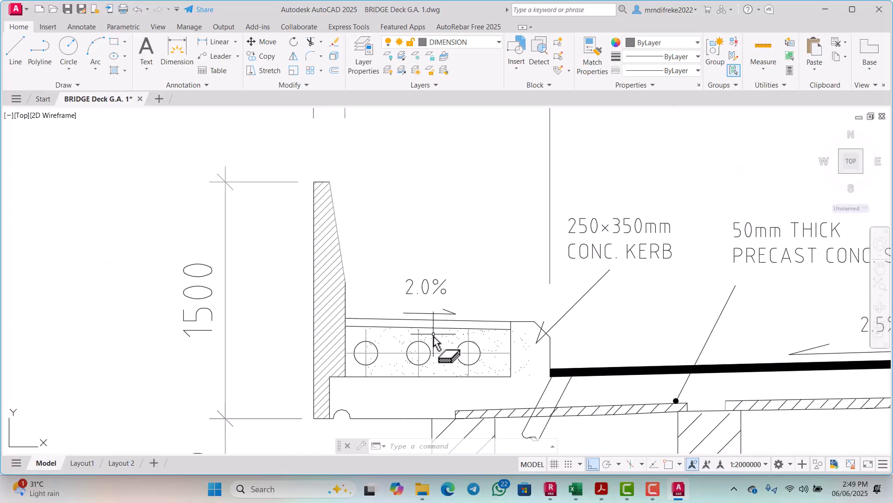
scroll(421, 331, "down", 4)
scroll(407, 326, "up", 4)
scroll(405, 339, "down", 2)
scroll(353, 336, "up", 2)
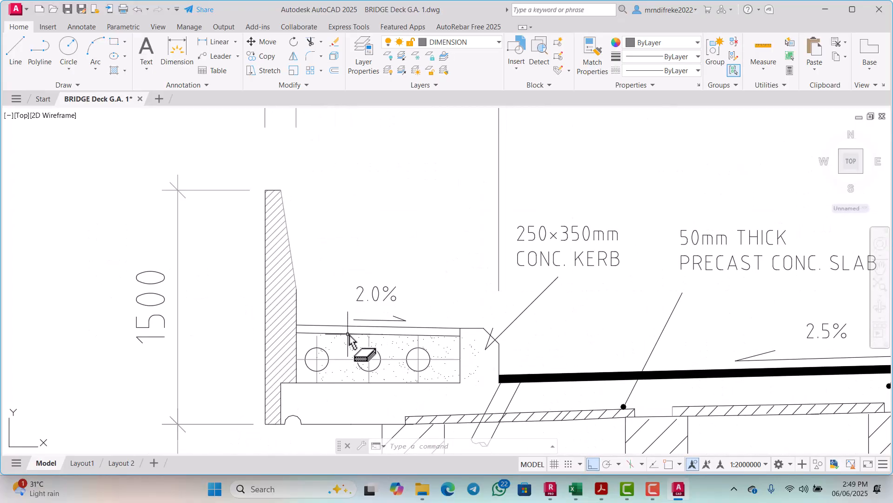
scroll(372, 346, "down", 2)
scroll(380, 349, "up", 2)
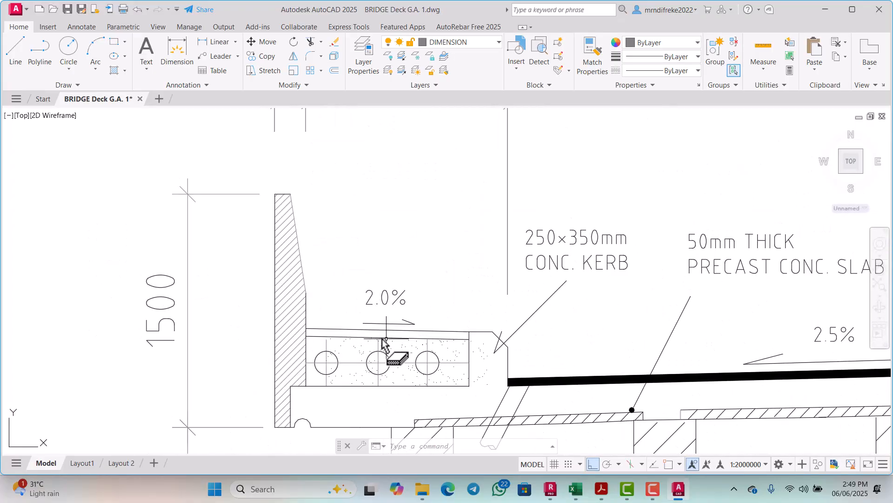
scroll(459, 354, "down", 2)
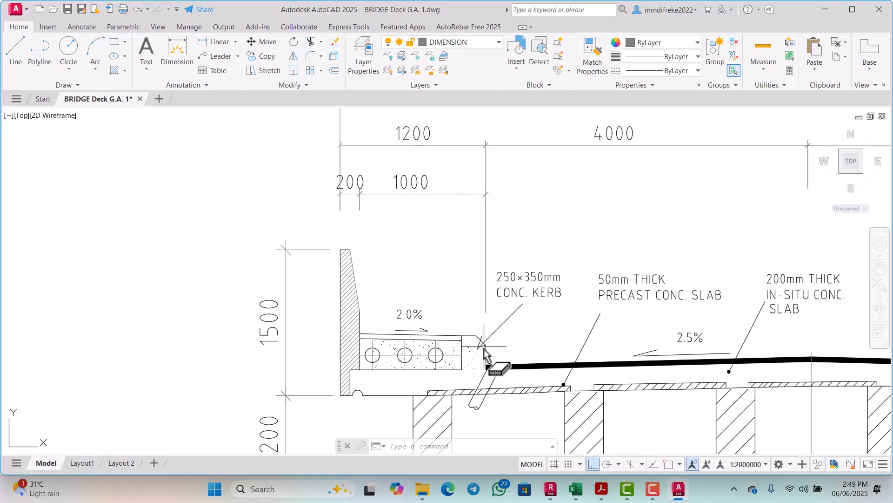
scroll(484, 354, "up", 1)
scroll(461, 357, "down", 1)
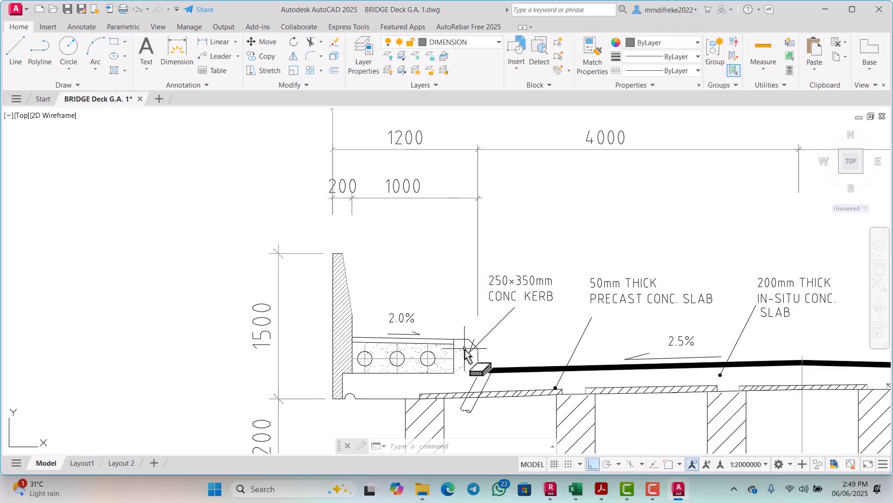
left_click(465, 355)
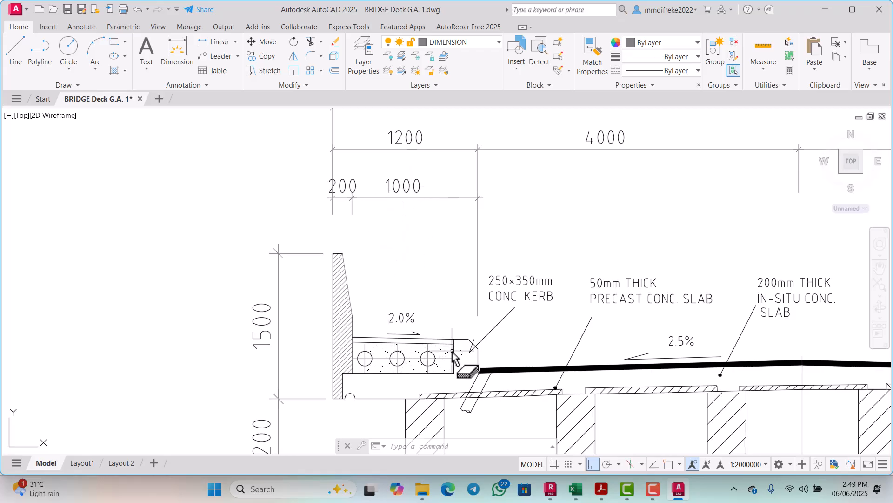
scroll(466, 326, "down", 5)
scroll(470, 335, "up", 5)
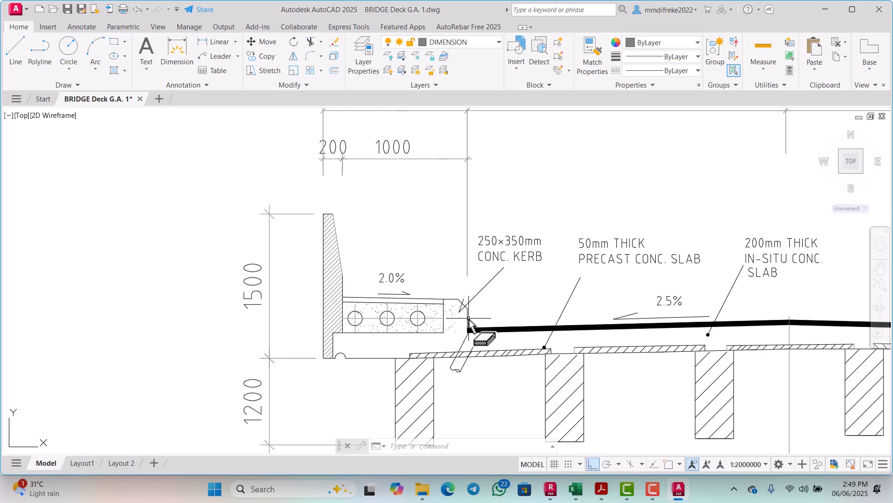
scroll(431, 332, "down", 5)
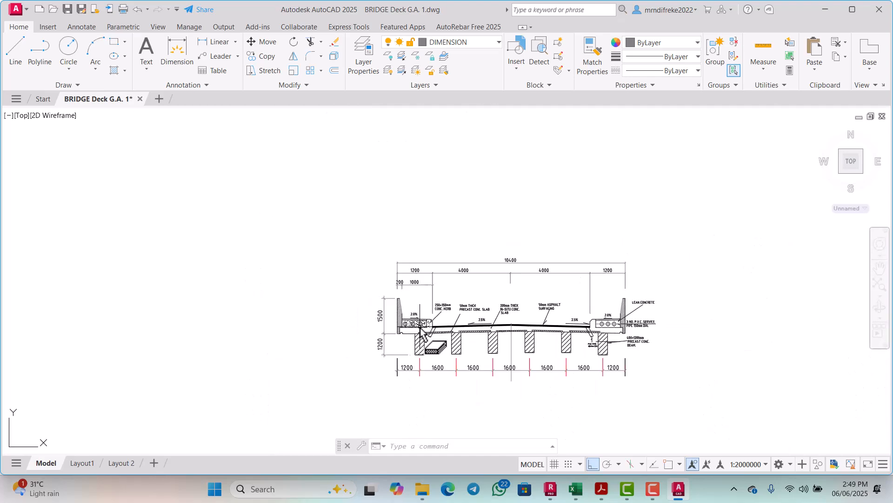
scroll(401, 312, "up", 5)
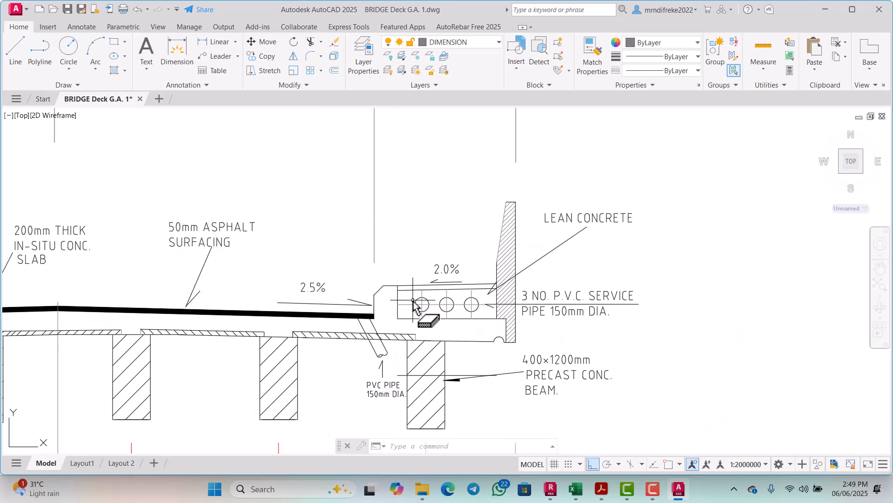
Switch back to Robot Structural Analysis and copy geometrical object 6 with a translation vector of -0.25,0,0
left_click(561, 494)
scroll(393, 259, "up", 3)
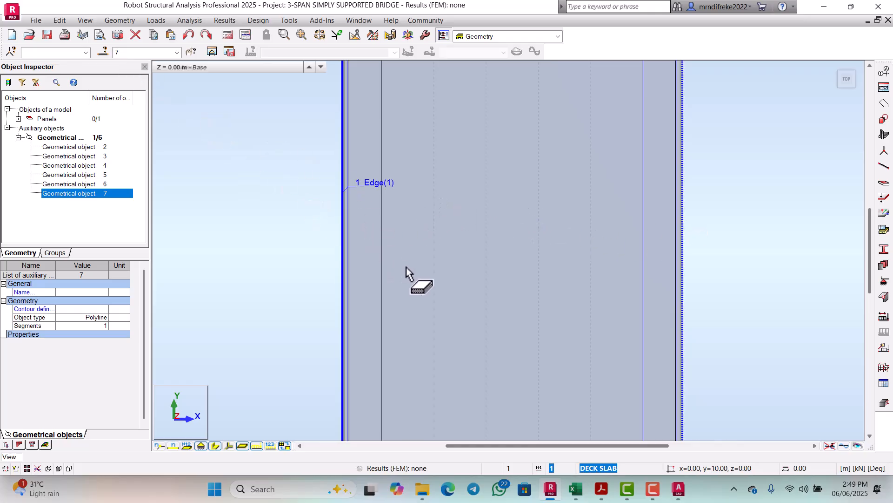
scroll(414, 270, "down", 3)
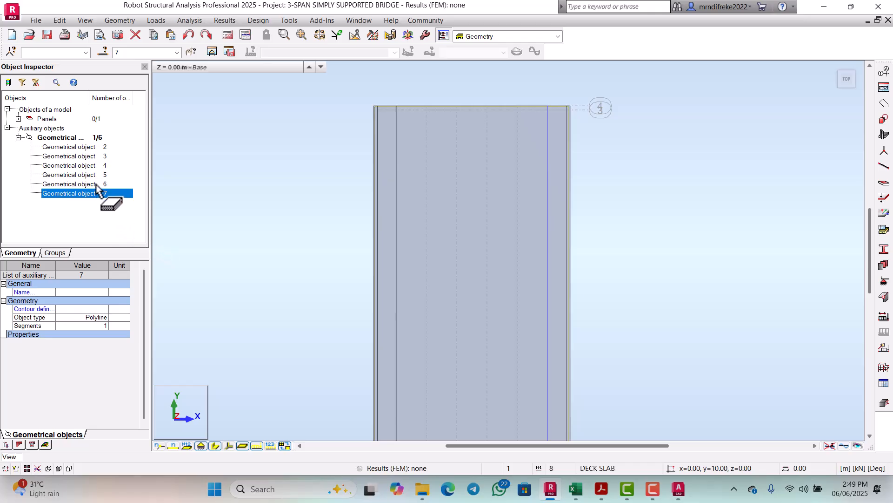
left_click(74, 184)
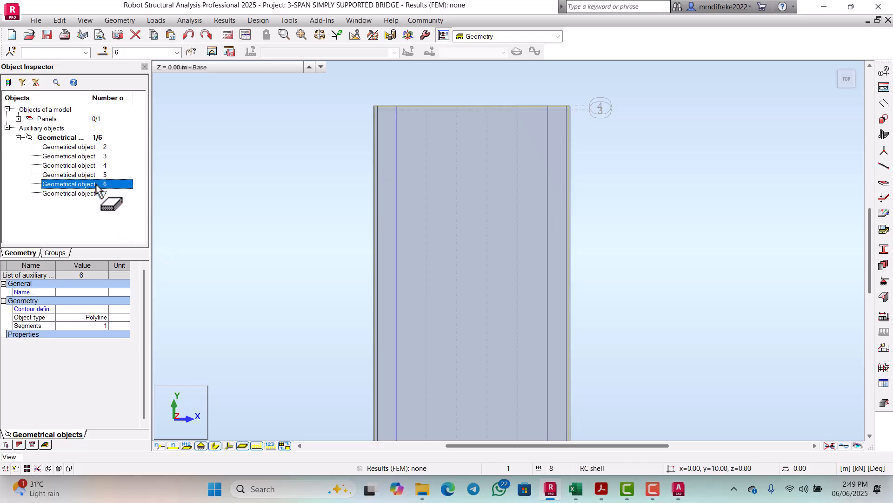
left_click(60, 20)
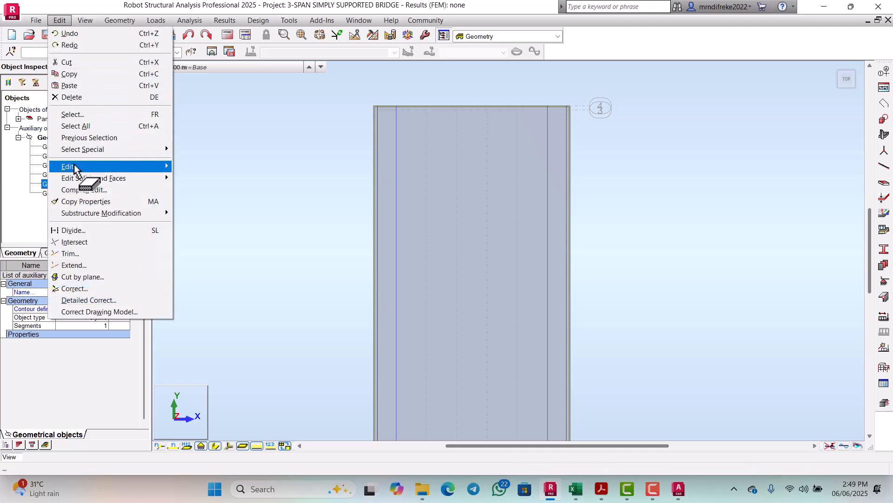
mouse_move(71, 168)
left_click(179, 166)
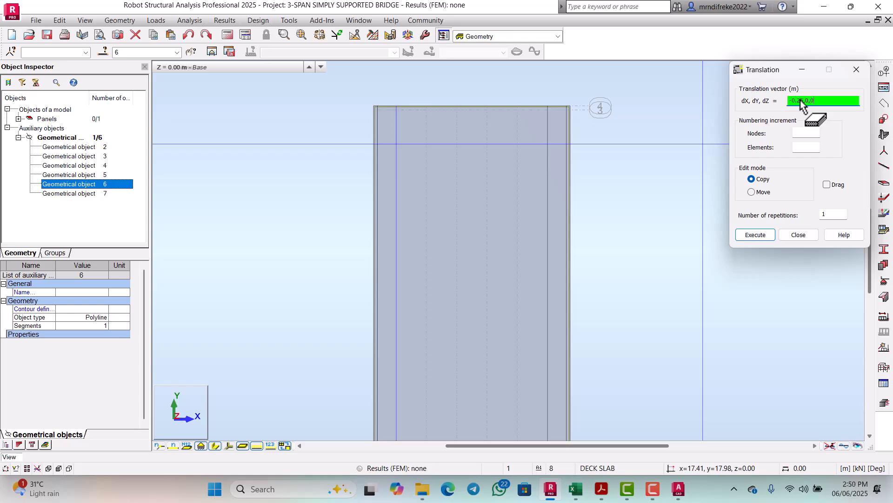
left_click(756, 235)
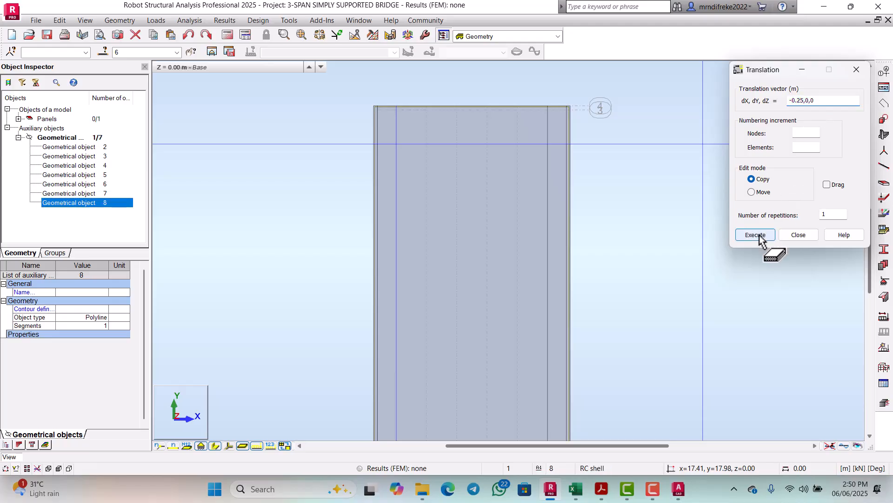
left_click(798, 235)
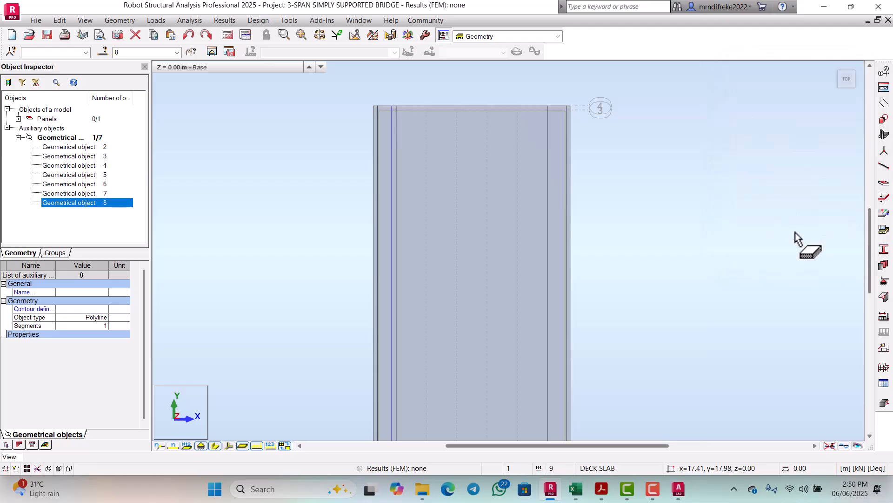
Copy geometrical object 7 near axis G with a translation vector of 0.25,0,0
left_click(104, 176)
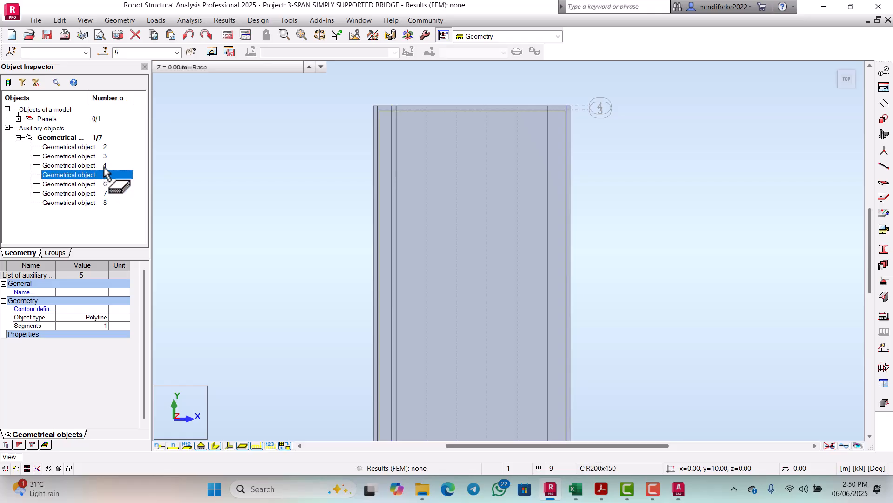
left_click(104, 166)
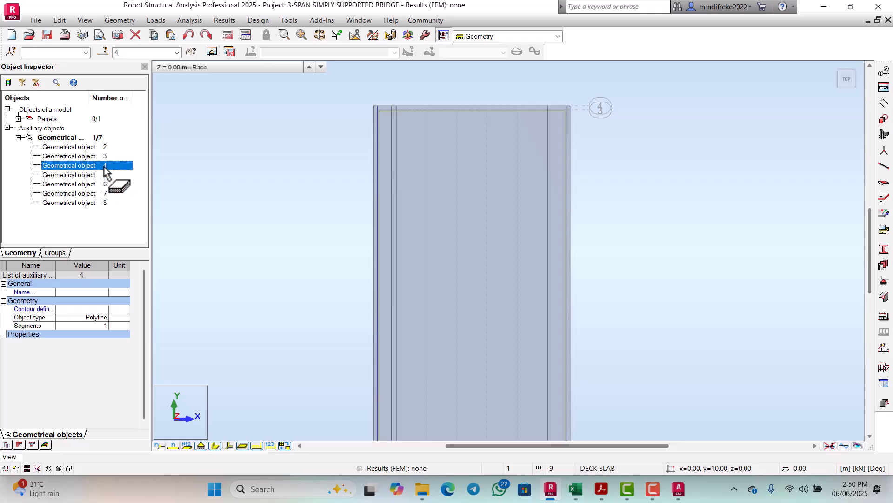
left_click(105, 194)
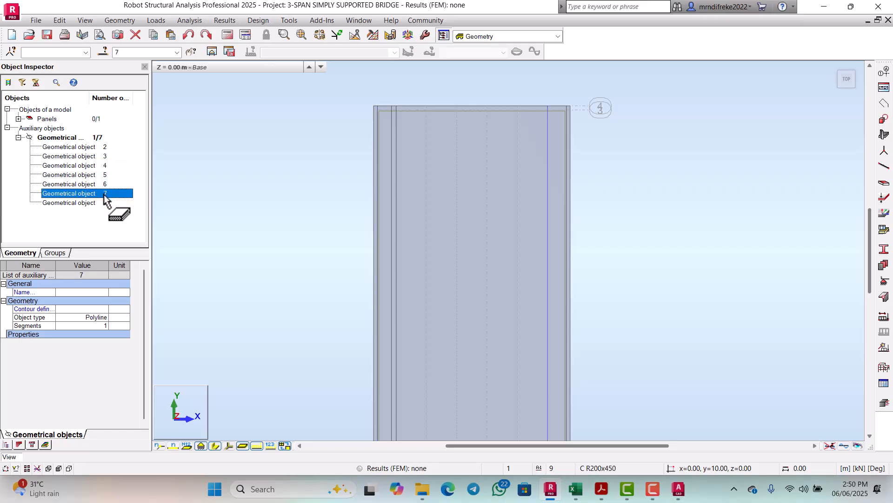
left_click(59, 20)
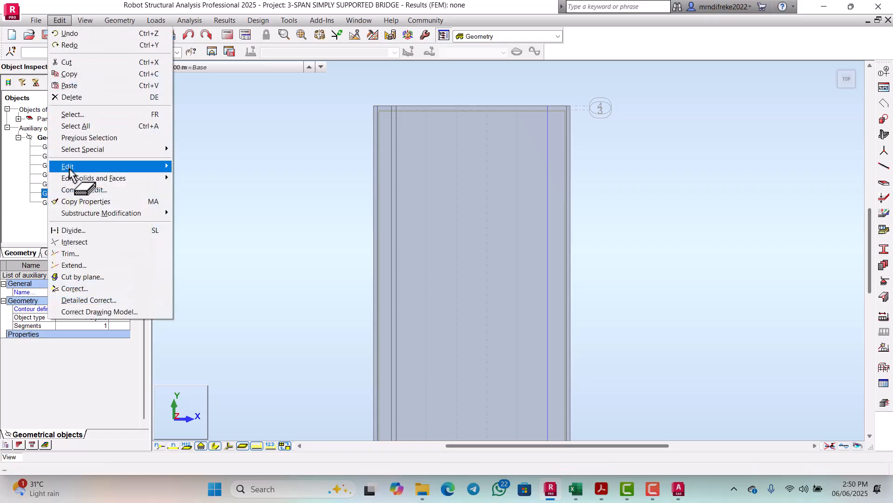
mouse_move(70, 167)
left_click(201, 167)
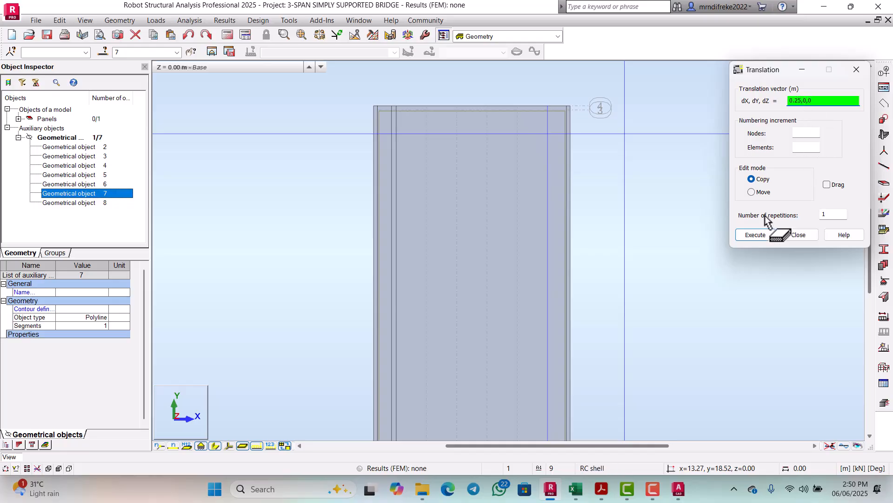
left_click(753, 235)
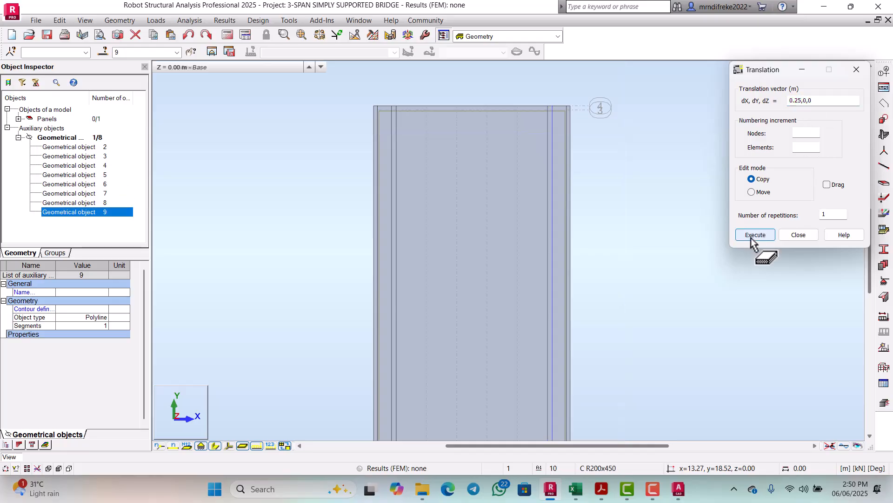
left_click(798, 235)
Examine the parapet, walkway and kerb lines along both long edges of the deck slab in plan
scroll(593, 205, "down", 3)
scroll(596, 242, "up", 4)
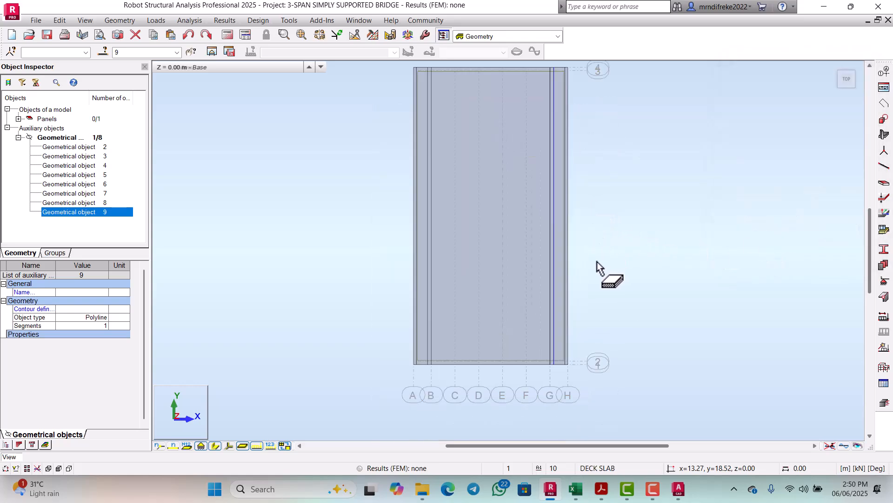
scroll(493, 170, "down", 1)
scroll(479, 245, "down", 1)
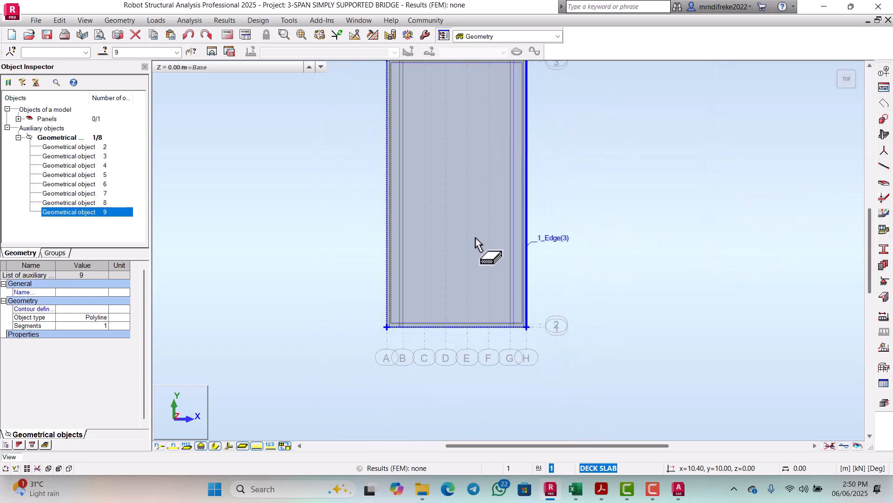
scroll(479, 228, "down", 2)
scroll(480, 230, "up", 1)
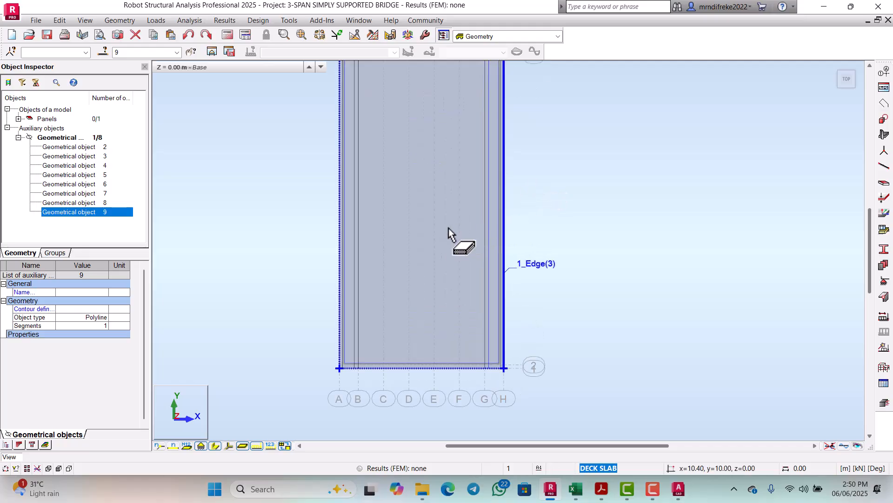
scroll(455, 234, "down", 1)
scroll(482, 195, "down", 1)
scroll(470, 275, "up", 2)
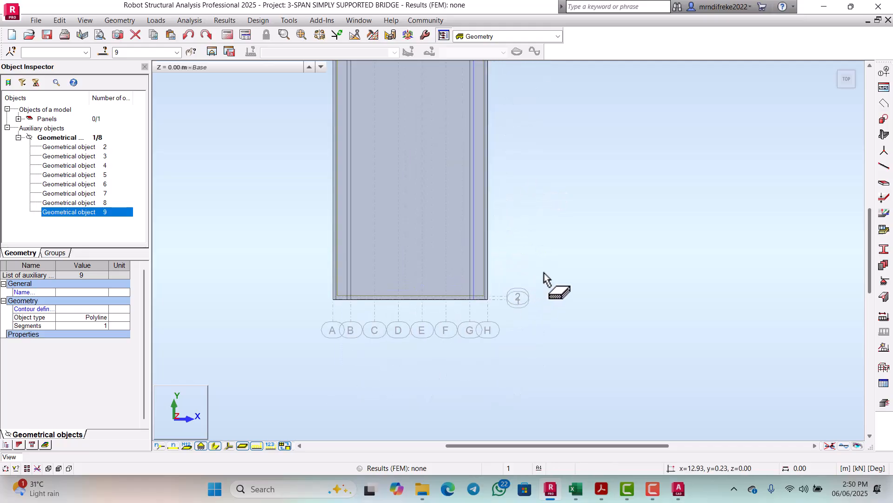
scroll(494, 277, "down", 1)
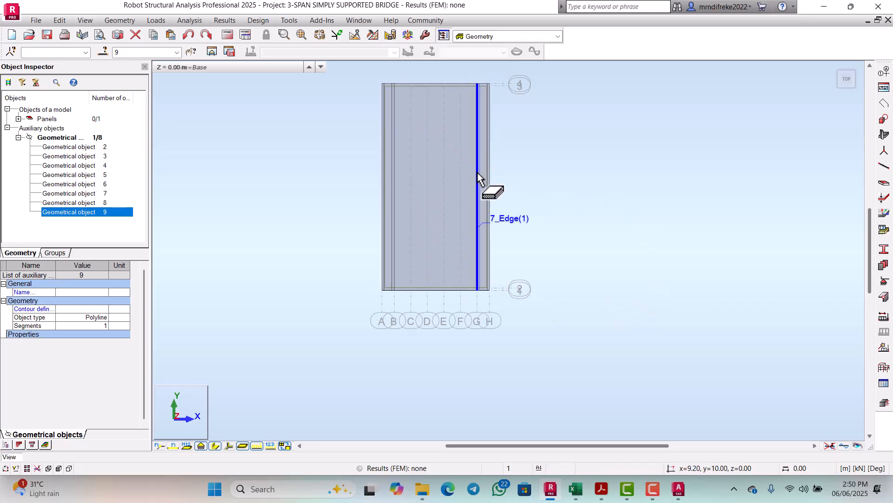
scroll(488, 186, "up", 1)
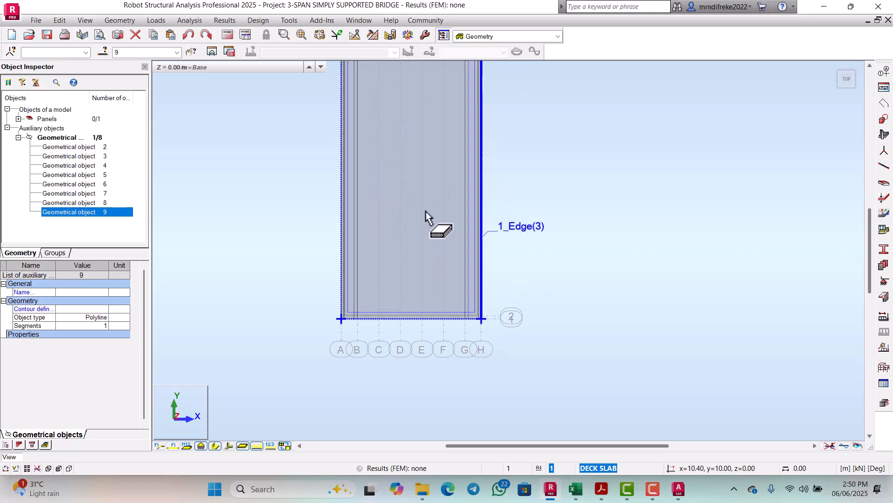
scroll(409, 311, "down", 1)
scroll(398, 250, "up", 2)
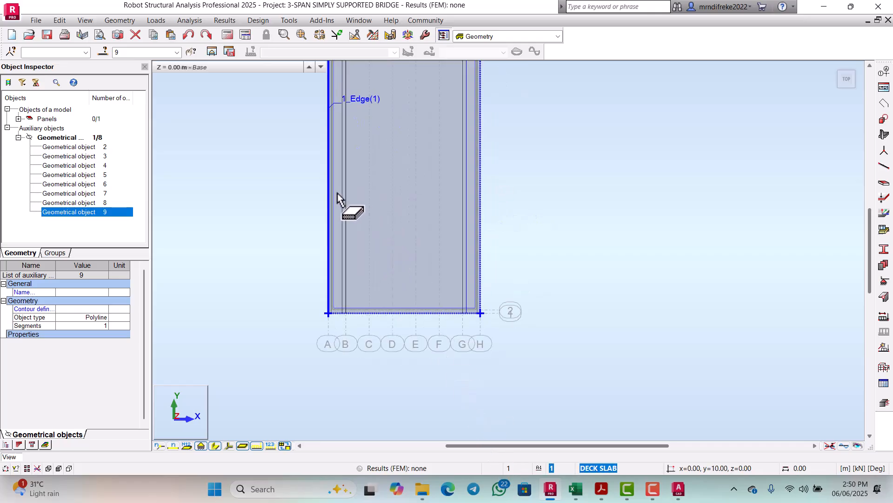
scroll(370, 200, "down", 1)
scroll(367, 186, "up", 1)
scroll(371, 225, "down", 1)
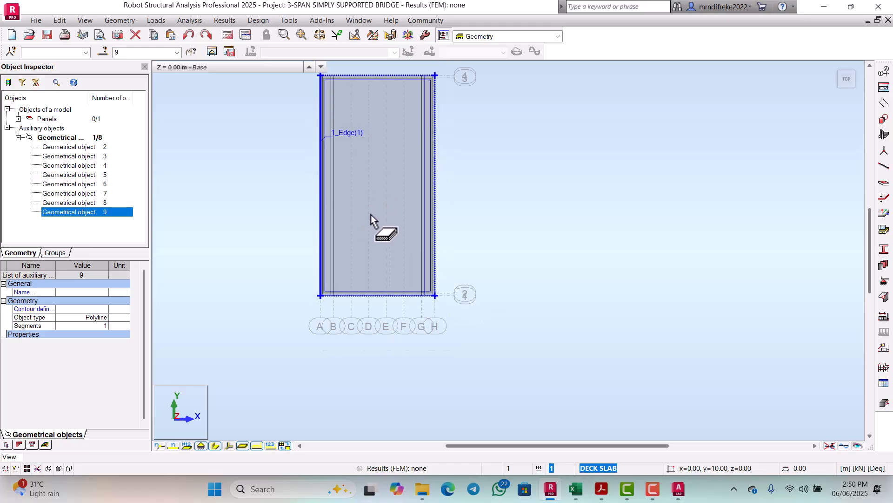
Switch to Excel and review the deck loading calculations in the BRIDGE DESIGN DECK sheet down to the HA + HB loading cases
left_click(577, 497)
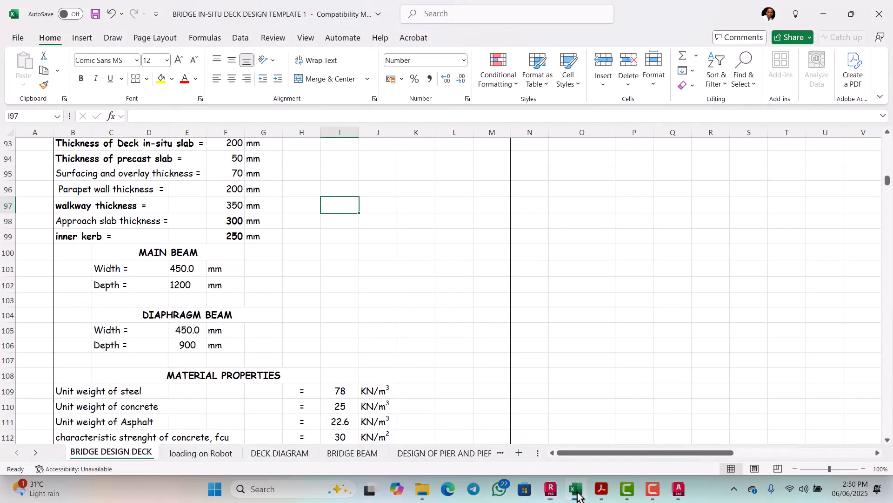
scroll(328, 265, "down", 16)
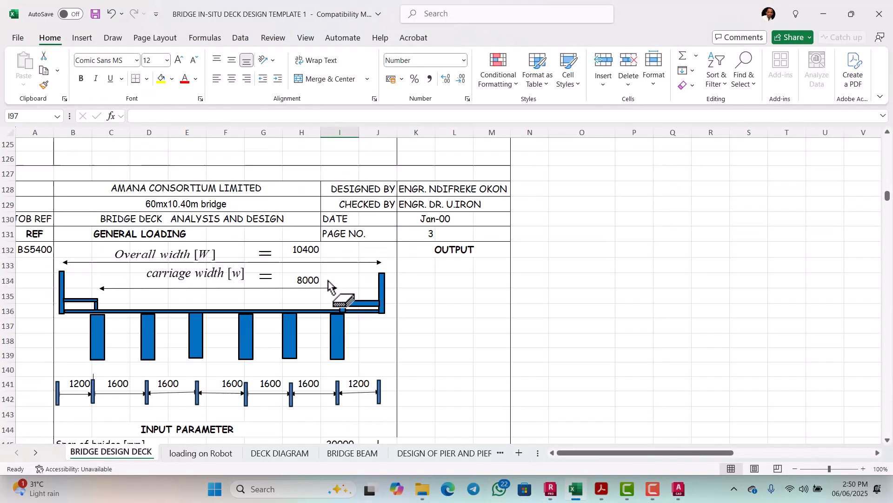
scroll(328, 283, "down", 17)
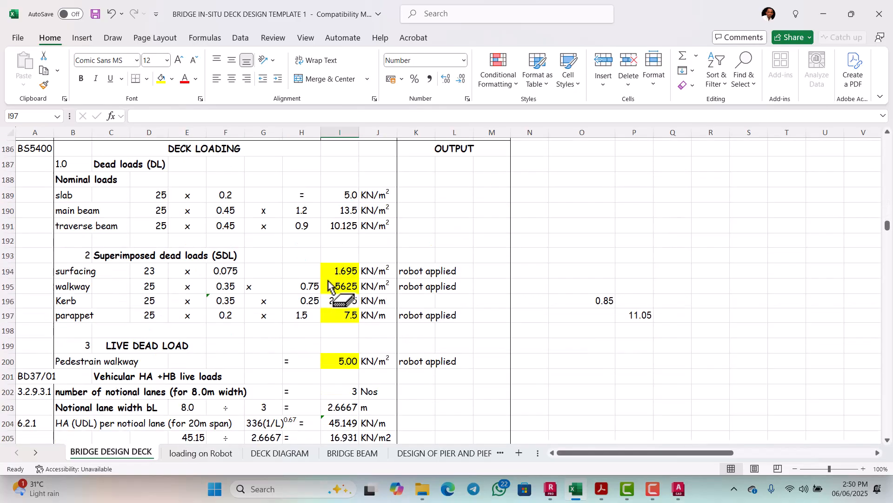
scroll(328, 282, "up", 2)
scroll(330, 277, "down", 3)
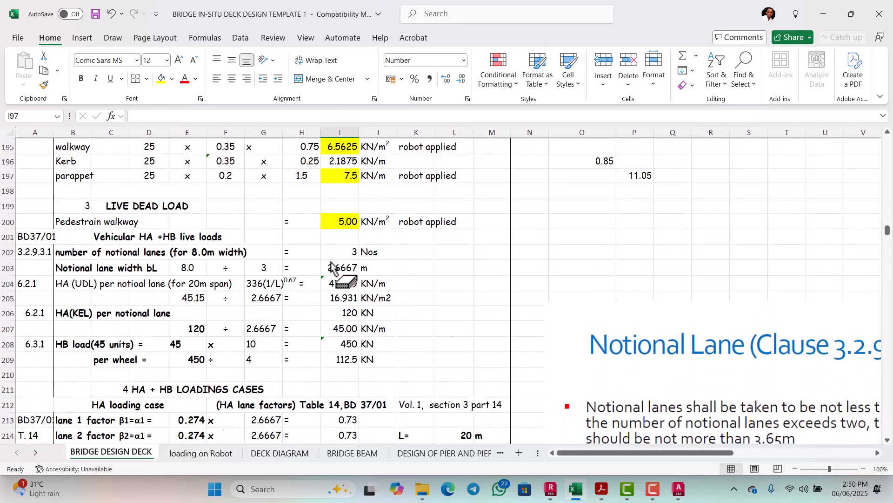
scroll(332, 269, "up", 2)
scroll(331, 268, "down", 6)
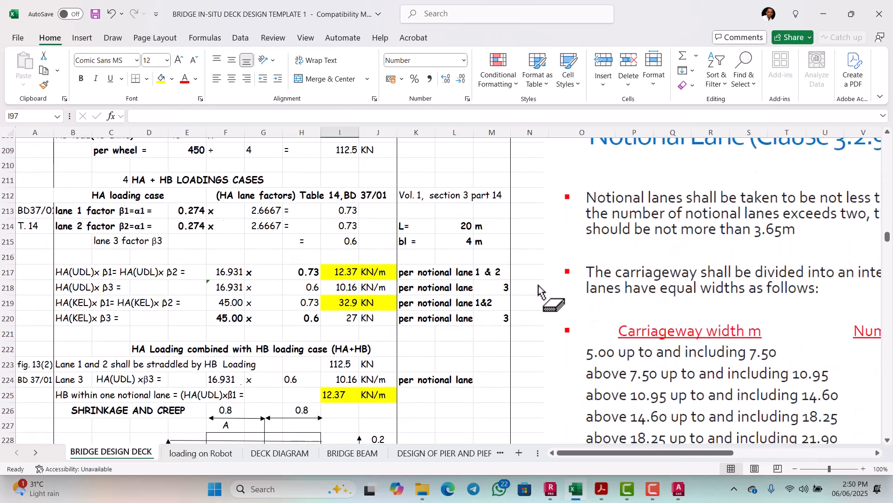
Read the Notional Lane clause 3.2.9.3 beside the calculations for the limits on individual lane widths
scroll(540, 291, "right", 5)
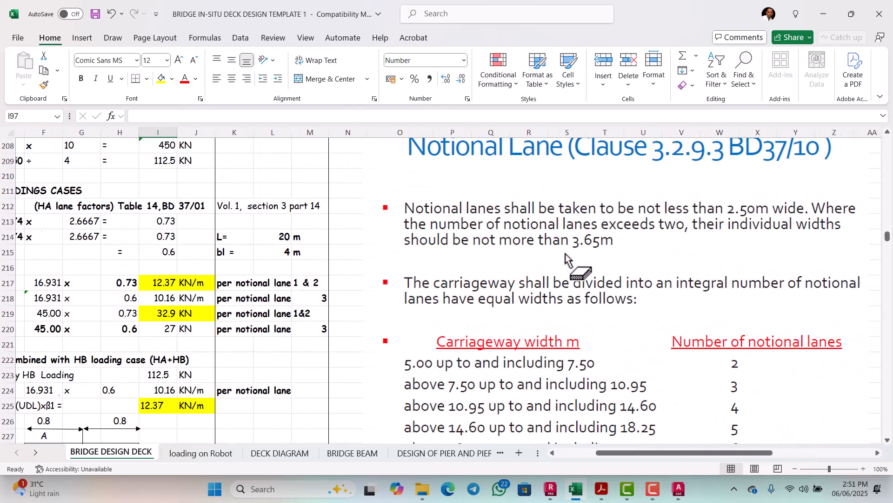
scroll(563, 256, "down", 1)
scroll(558, 256, "down", 2)
scroll(535, 253, "up", 4)
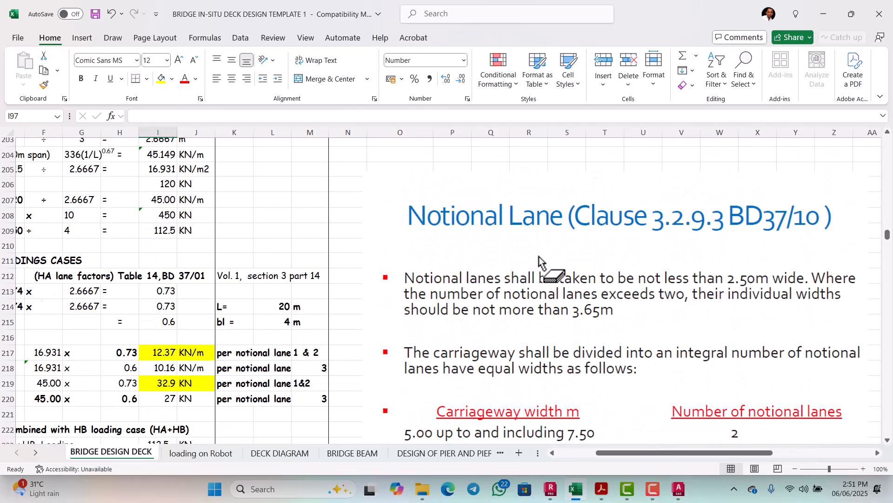
scroll(509, 247, "down", 2)
scroll(488, 207, "up", 1)
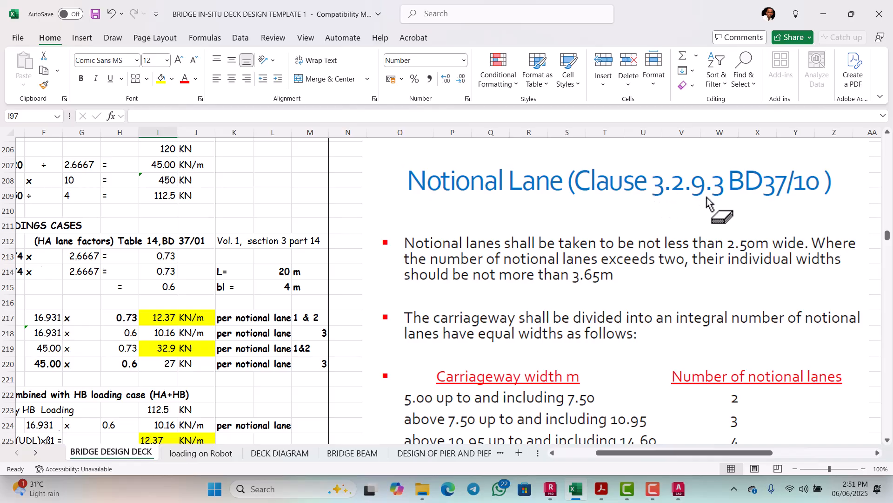
scroll(784, 199, "down", 1)
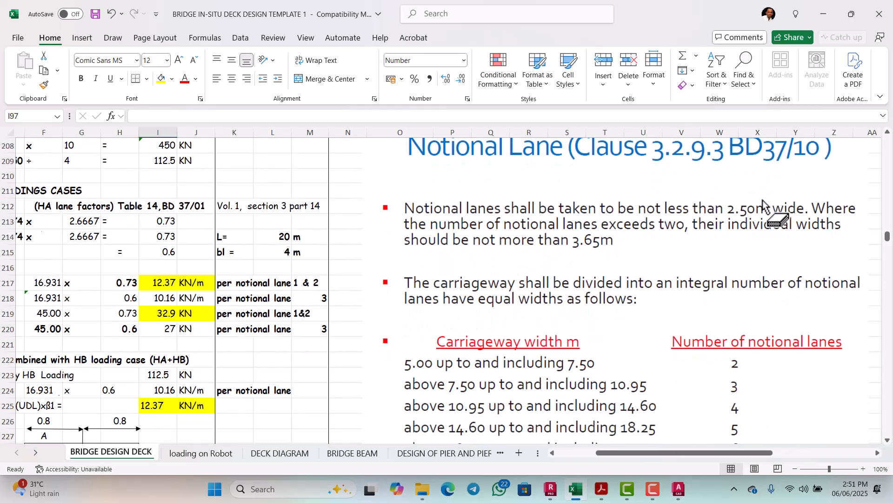
scroll(787, 199, "up", 1)
scroll(791, 200, "down", 1)
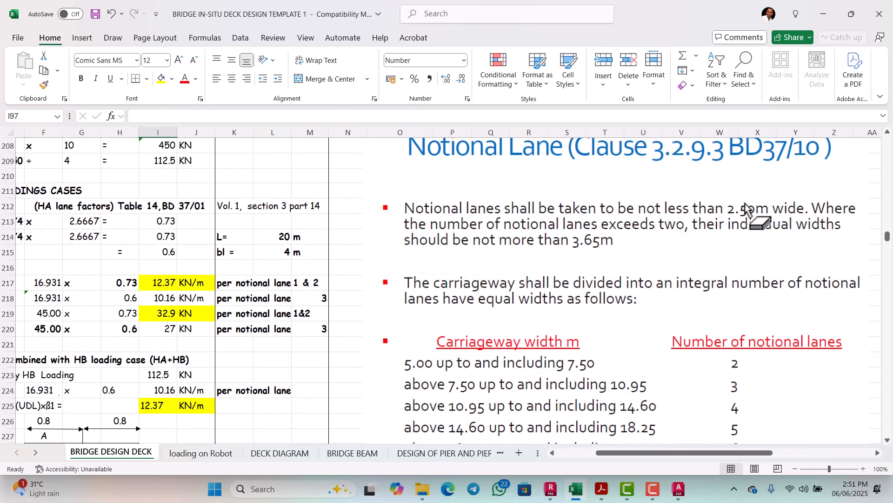
Examine the table relating carriageway width to the number of notional lanes
scroll(526, 222, "down", 1)
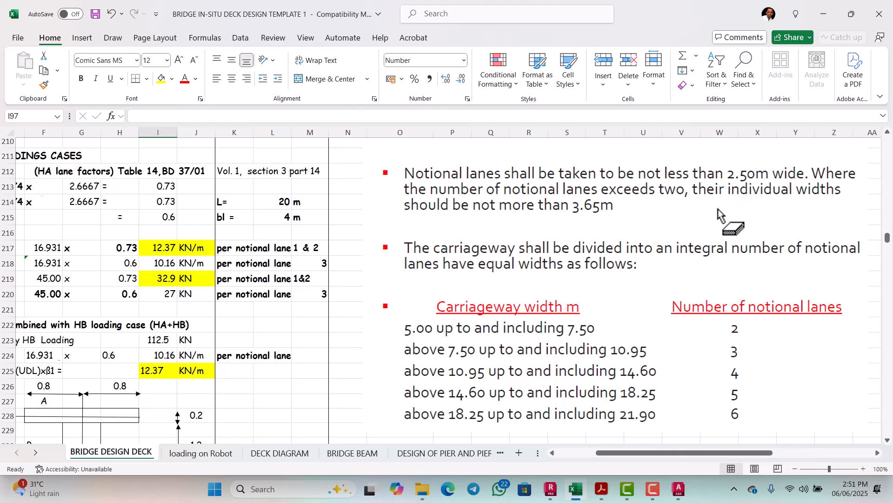
scroll(598, 235, "down", 2)
scroll(442, 193, "up", 1)
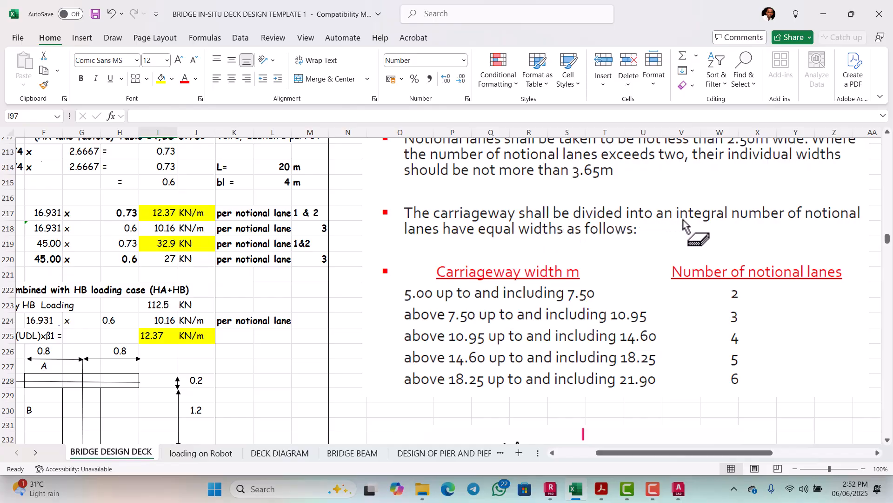
scroll(698, 224, "down", 1)
scroll(455, 198, "down", 1)
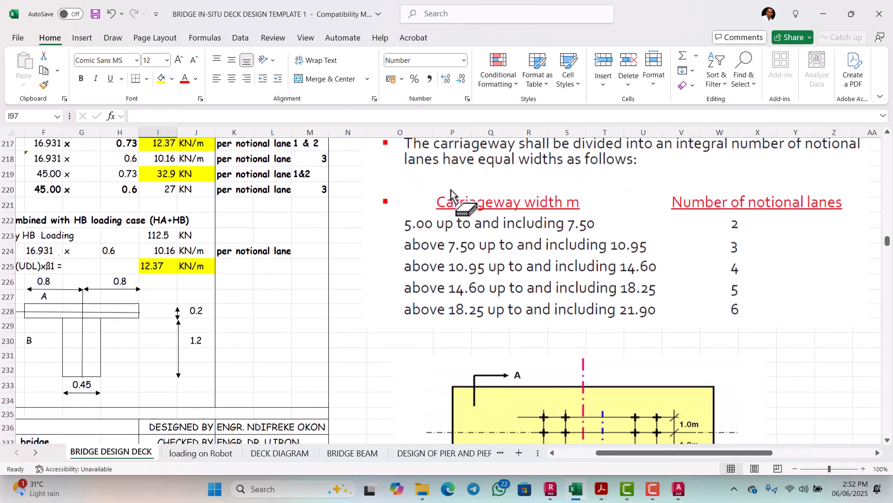
scroll(454, 195, "up", 1)
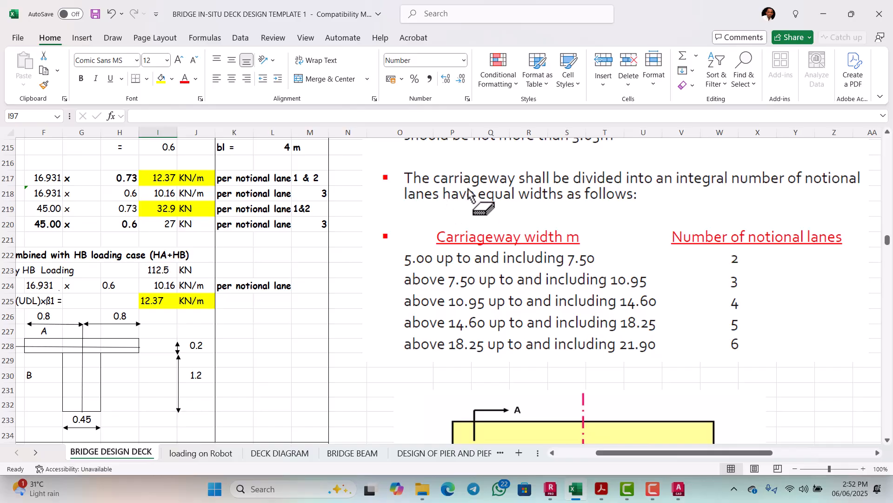
scroll(565, 209, "down", 1)
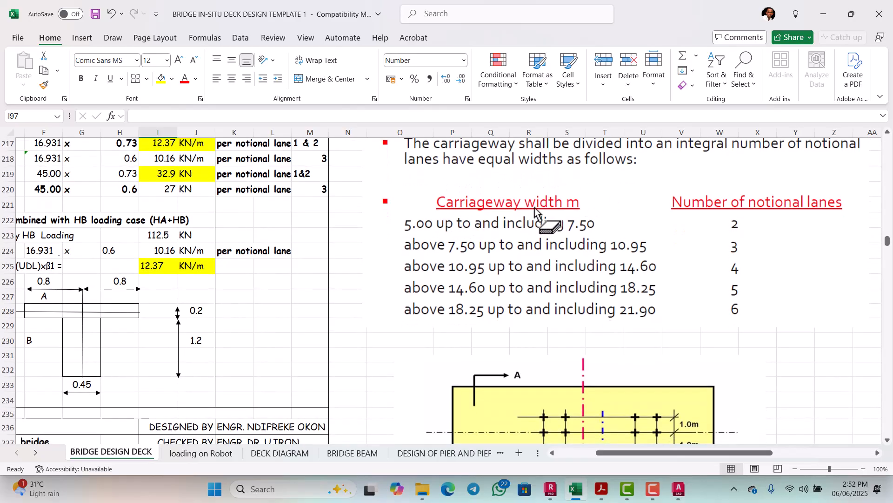
scroll(569, 208, "down", 1)
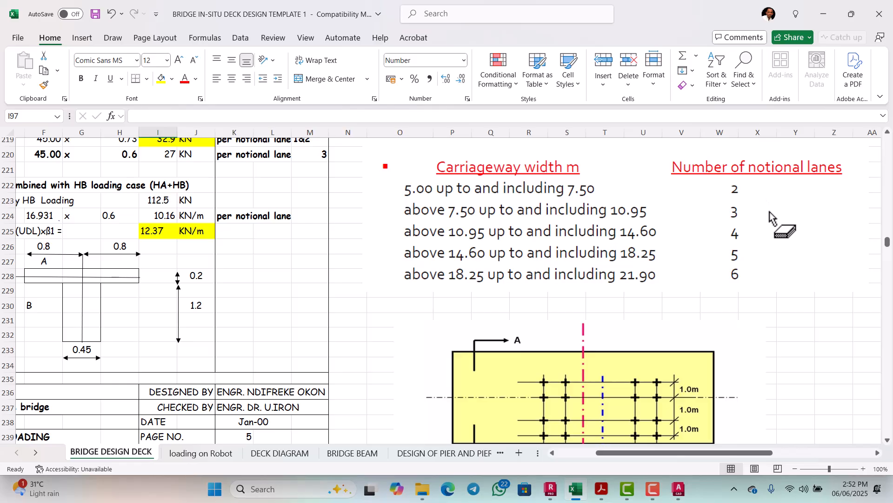
scroll(770, 217, "up", 1)
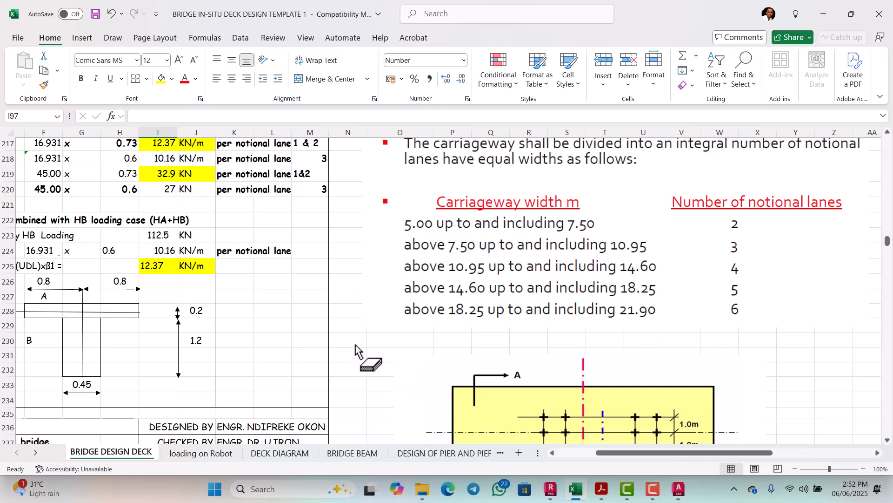
Return to the General Loading deck cross-section and check the carriage width label, leaving its equation unconverted
scroll(355, 350, "left", 3)
scroll(363, 354, "up", 7)
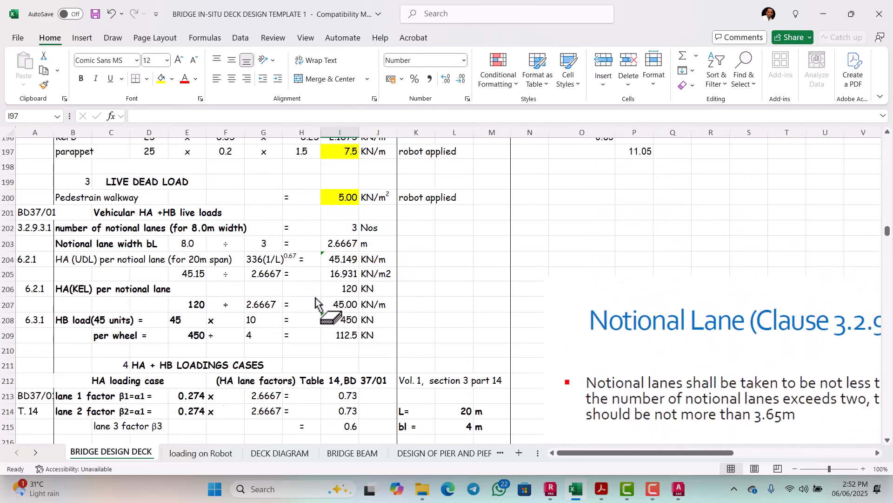
scroll(315, 303, "up", 20)
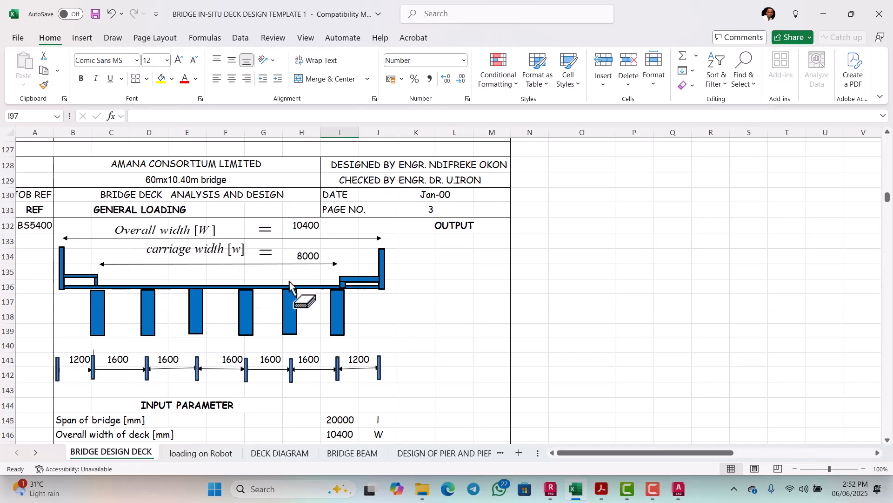
double_click(166, 254)
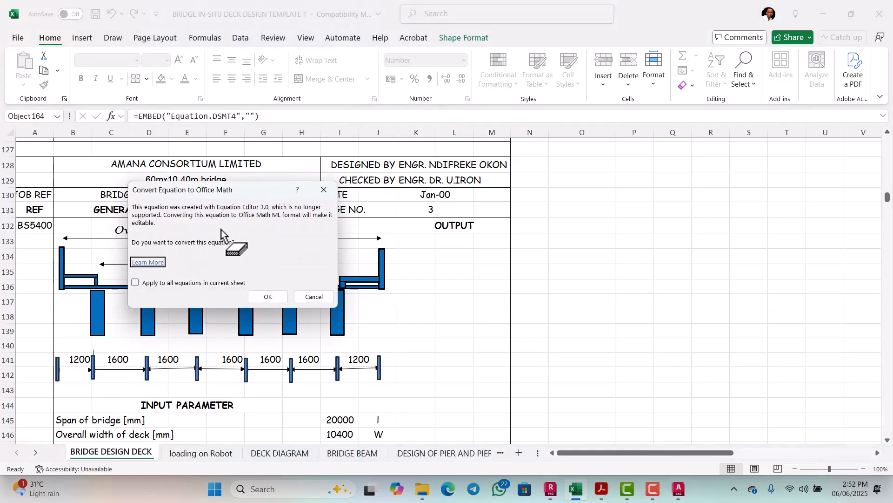
left_click(320, 192)
left_click_drag(243, 286, 248, 240)
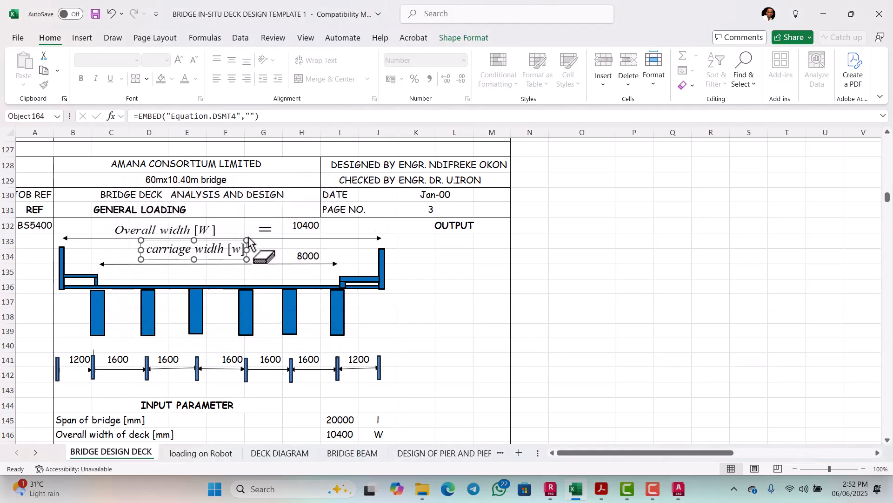
Review the input parameters and HA + HB loading cases against the General Loading deck cross-section
left_click(524, 244)
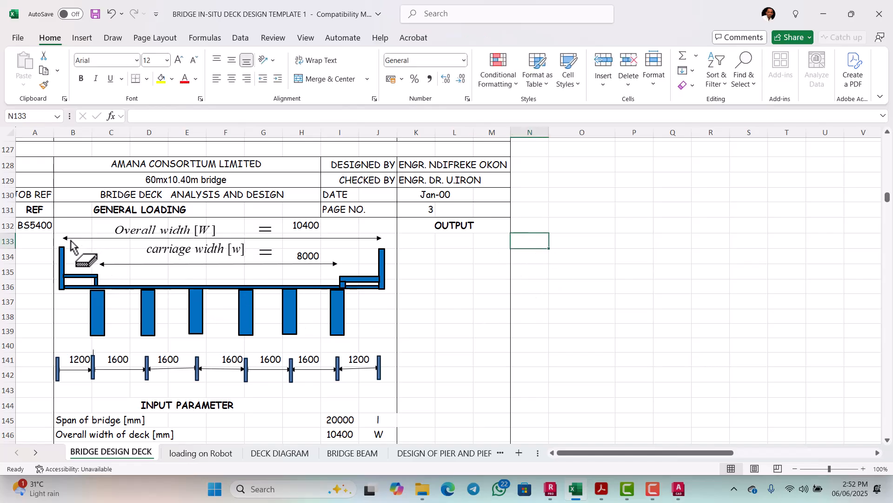
scroll(397, 251, "down", 5)
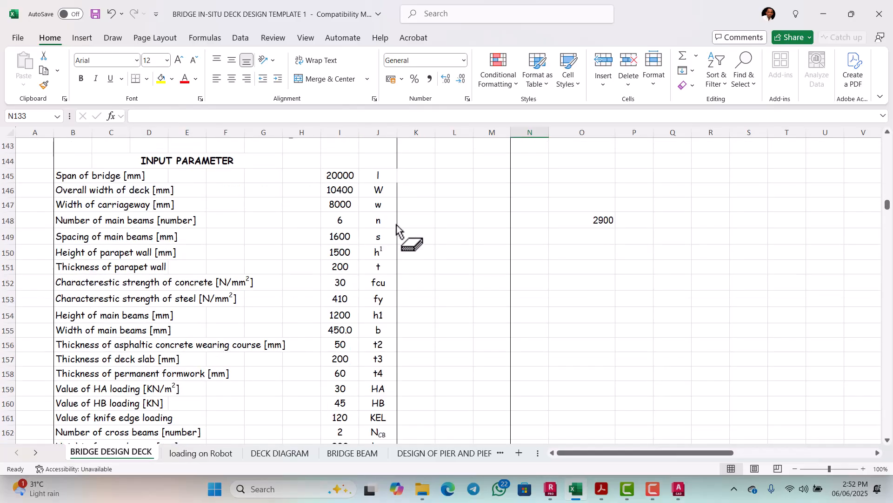
scroll(396, 226, "down", 20)
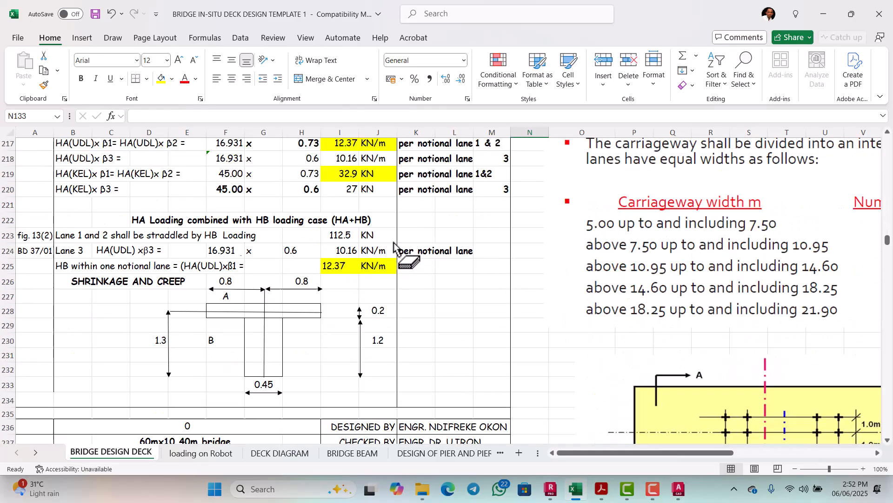
scroll(400, 249, "down", 2)
scroll(489, 251, "up", 5)
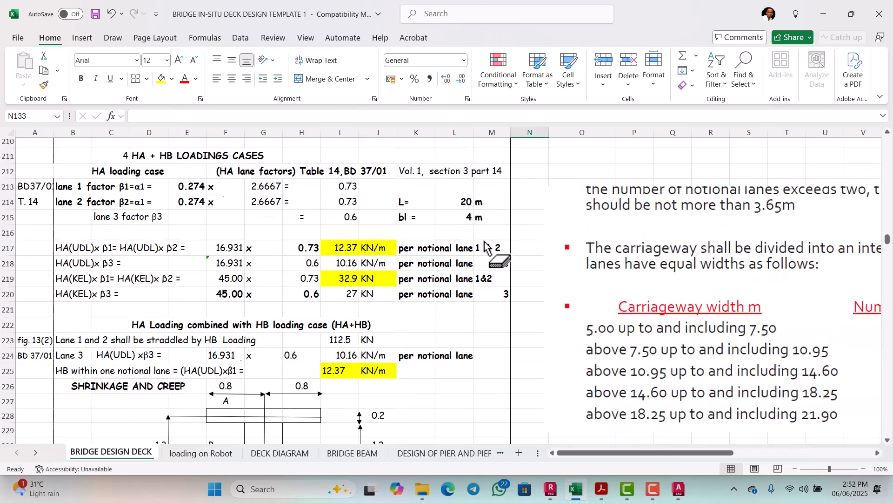
scroll(486, 246, "up", 20)
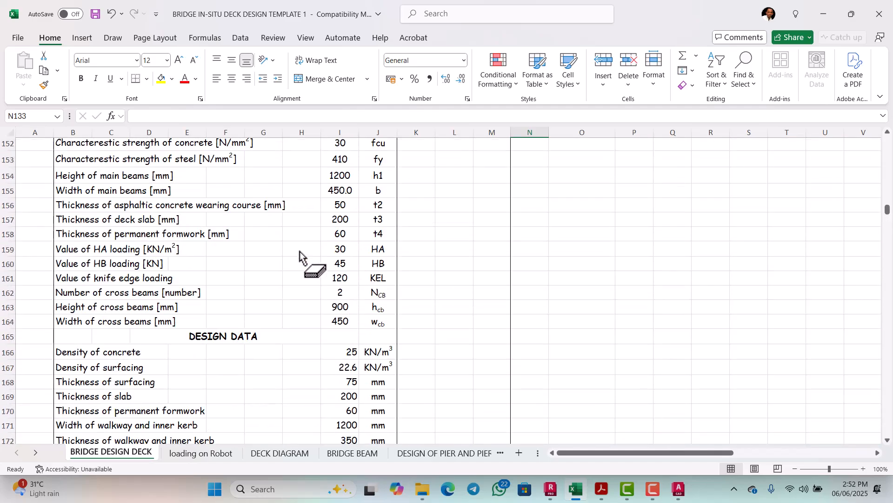
scroll(299, 251, "up", 8)
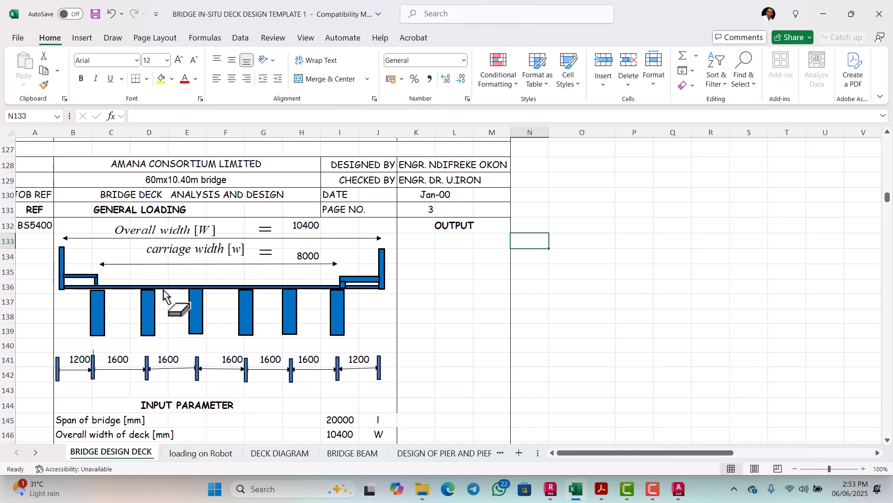
Check the carriageway width ranges against the number of notional lanes in the clause table beside the calculations
scroll(268, 267, "down", 15)
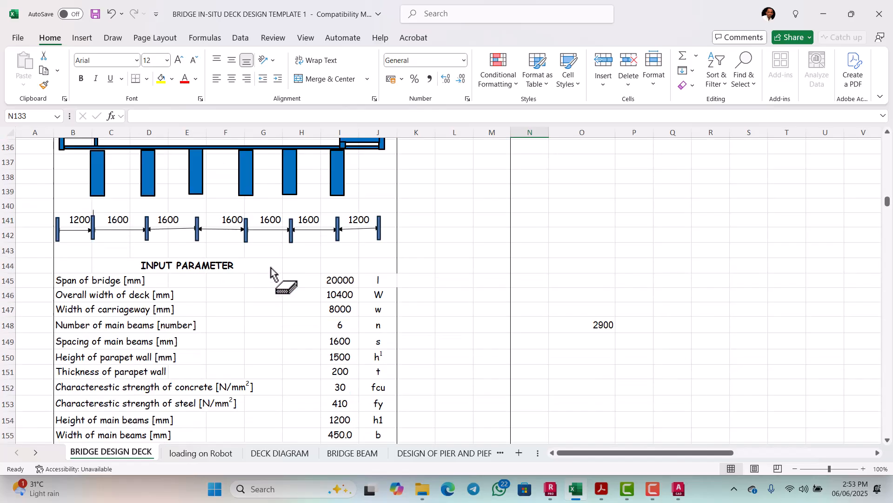
scroll(314, 268, "down", 13)
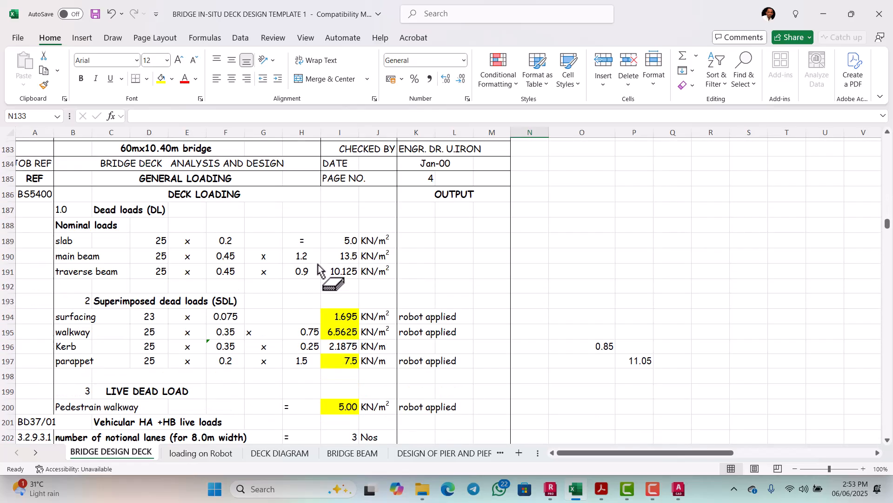
scroll(371, 269, "down", 4)
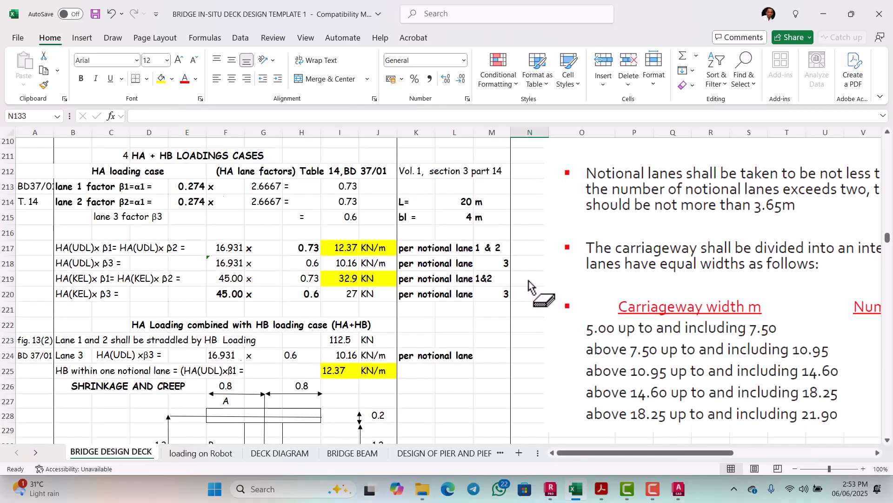
scroll(631, 279, "right", 3)
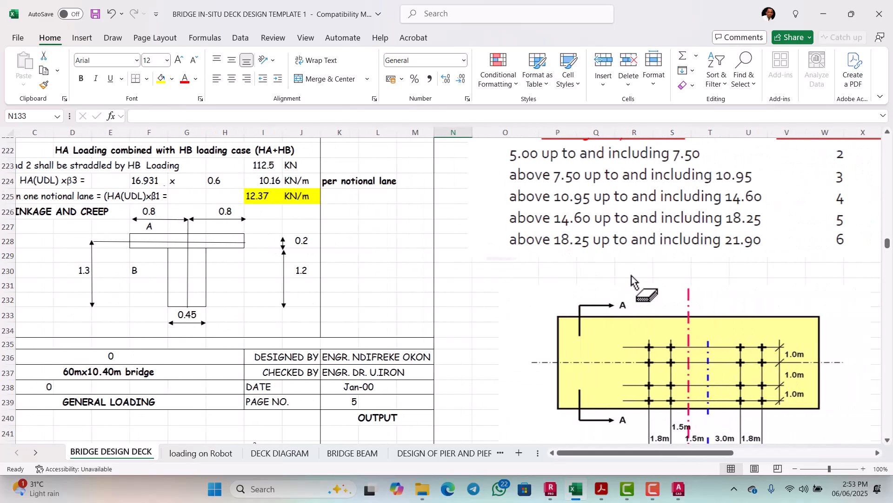
scroll(564, 251, "up", 2)
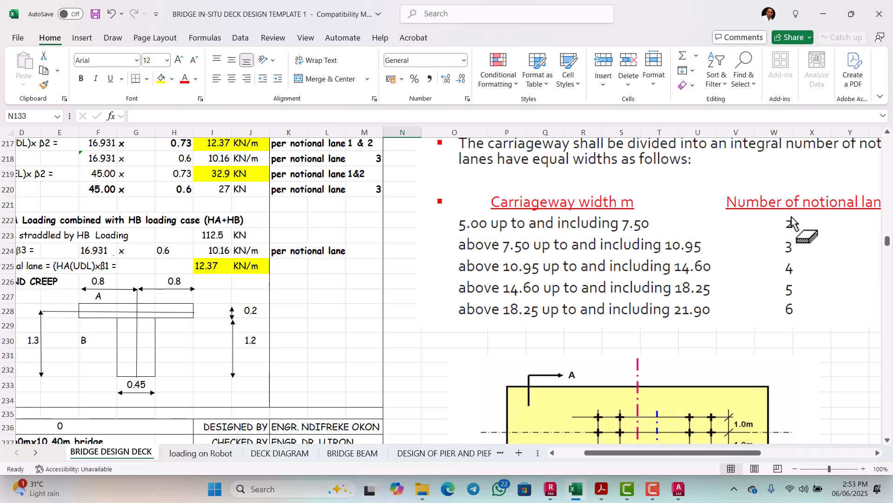
scroll(796, 235, "right", 1)
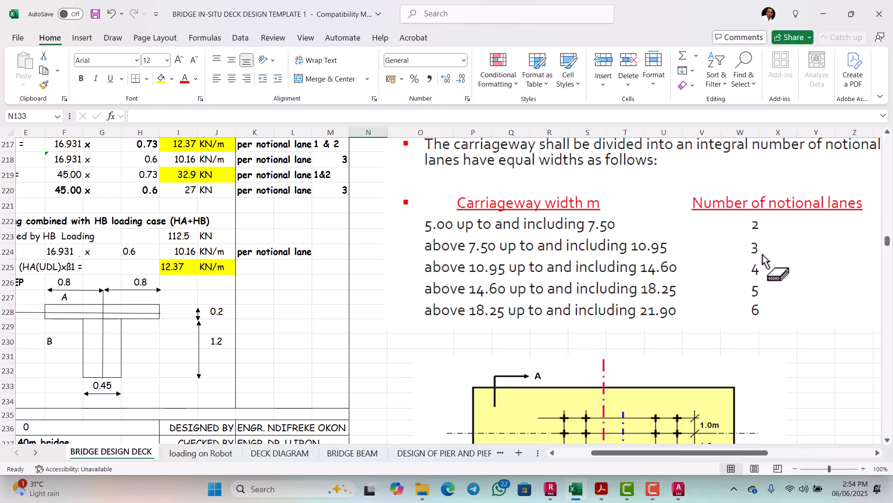
Return to the vehicular HA + HB live load calculations and read the notional lane count and lane width bL
scroll(757, 268, "left", 3)
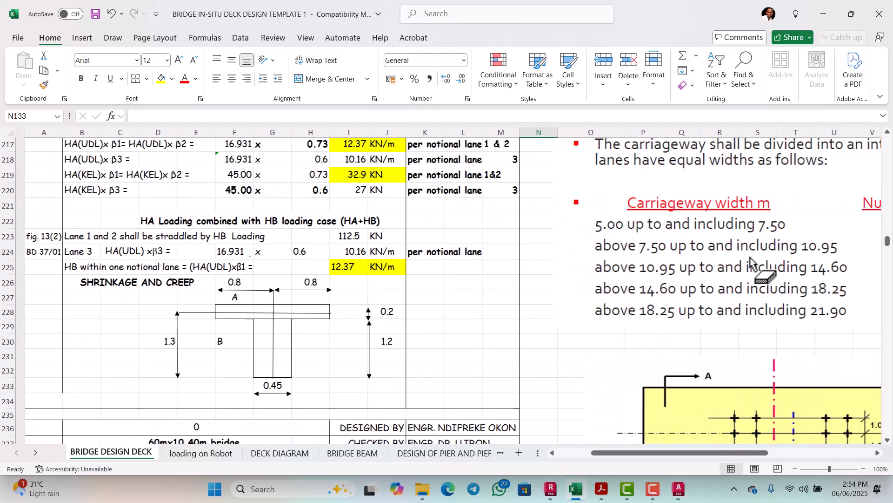
scroll(479, 268, "up", 3)
scroll(479, 267, "up", 6)
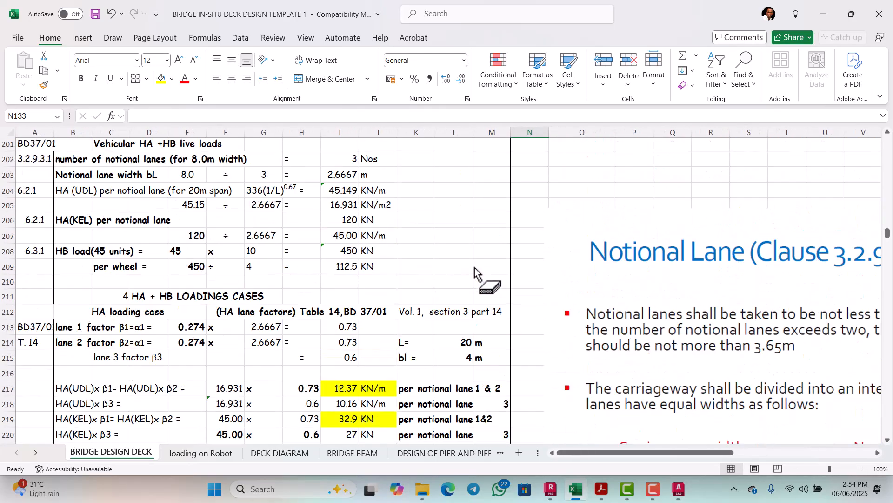
scroll(442, 283, "up", 2)
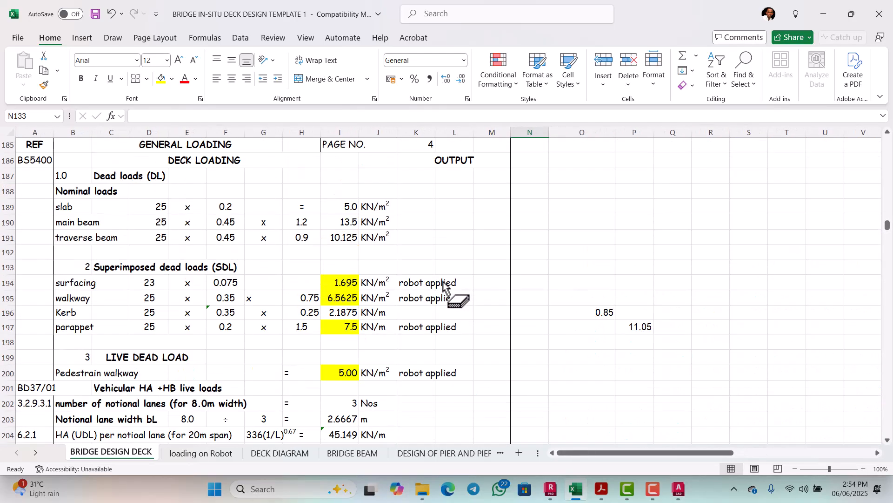
scroll(442, 285, "down", 2)
scroll(440, 286, "up", 4)
scroll(437, 291, "up", 3)
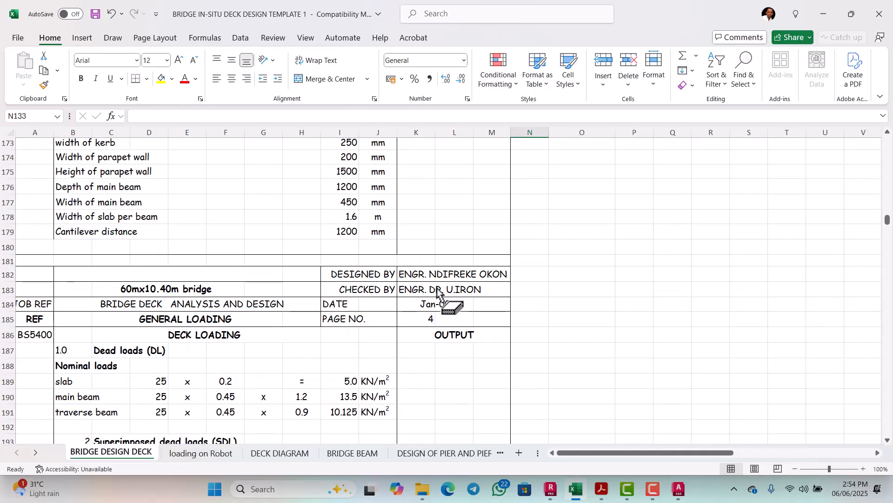
scroll(438, 291, "down", 6)
scroll(437, 291, "down", 3)
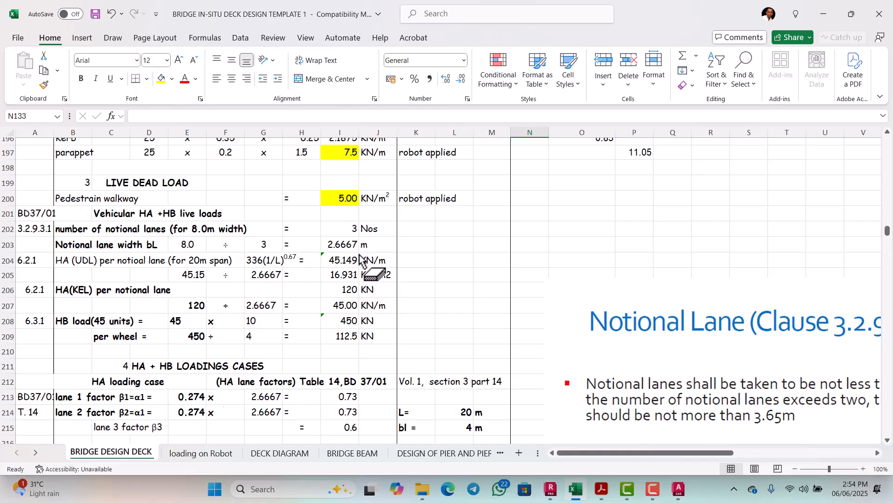
scroll(362, 259, "down", 1)
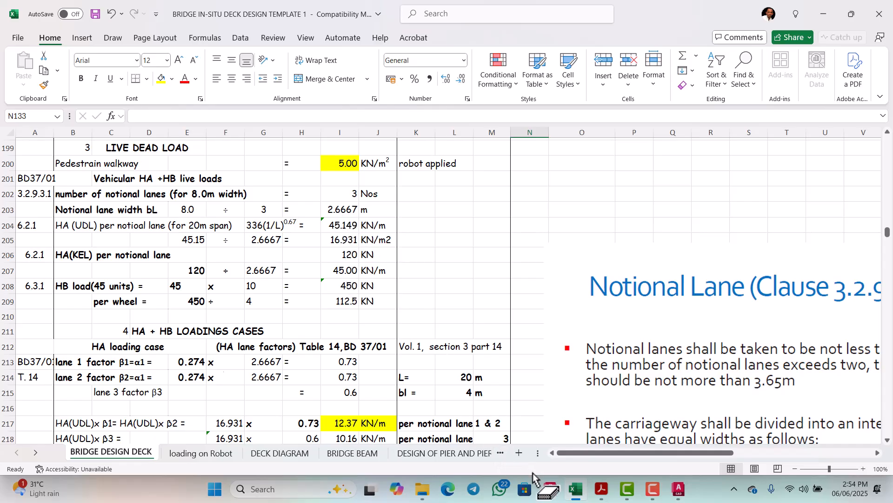
Switch to Robot Structural Analysis and copy the kerb line at axis B with translation vector 2.6667,0,0 and 2 repetitions
left_click(551, 489)
scroll(337, 307, "up", 4)
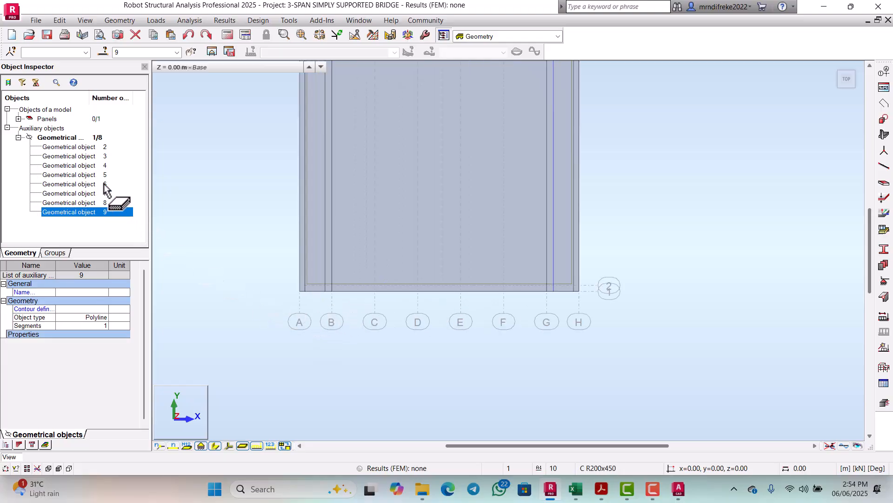
left_click(74, 184)
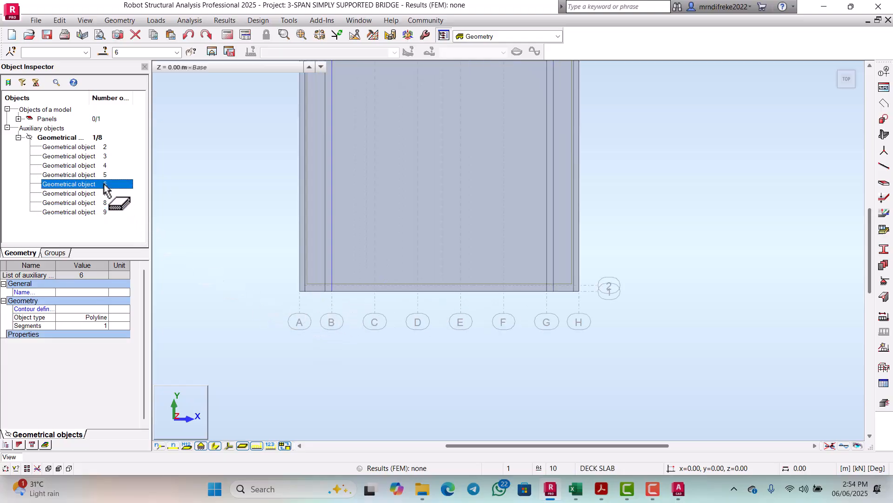
left_click(61, 21)
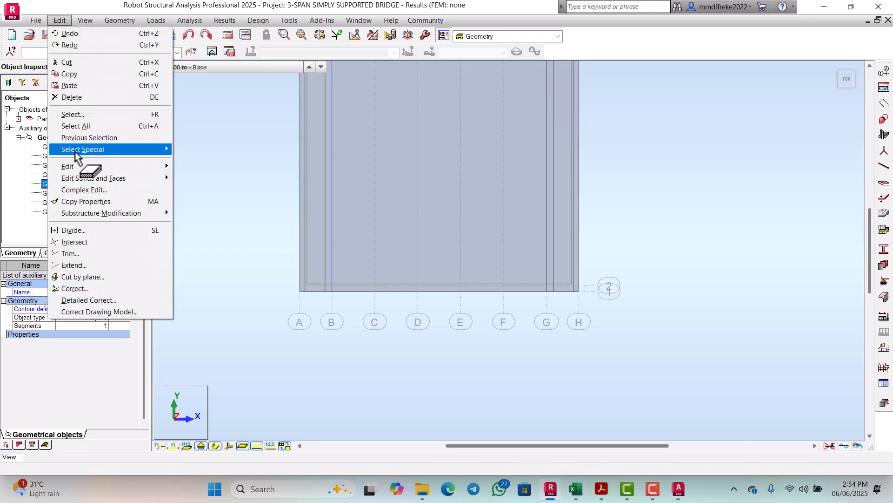
mouse_move(70, 168)
left_click(200, 167)
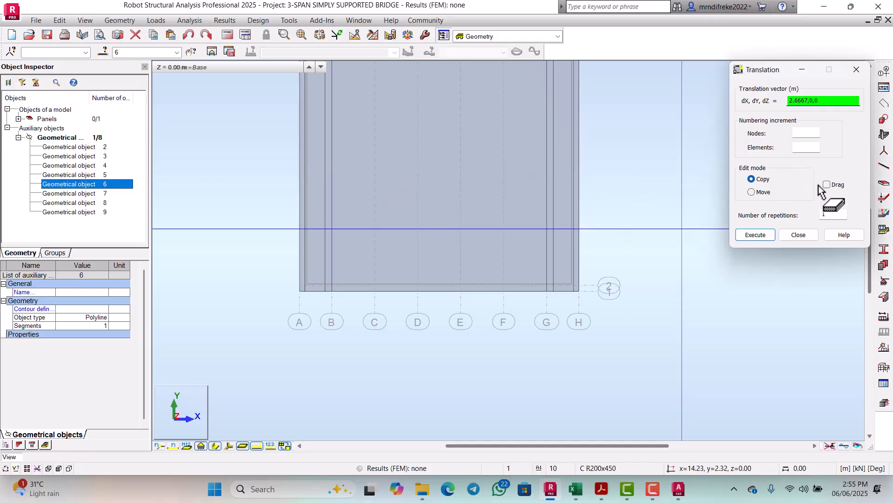
left_click(833, 215)
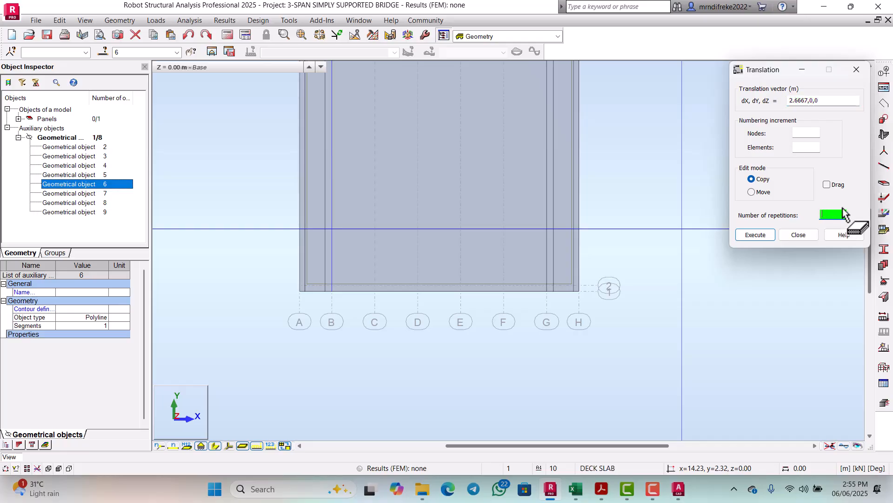
type("2")
left_click(753, 235)
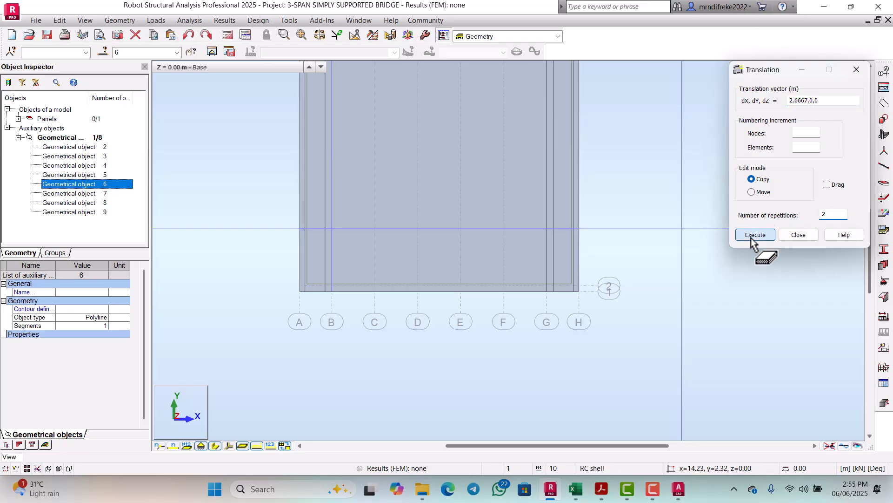
left_click(795, 235)
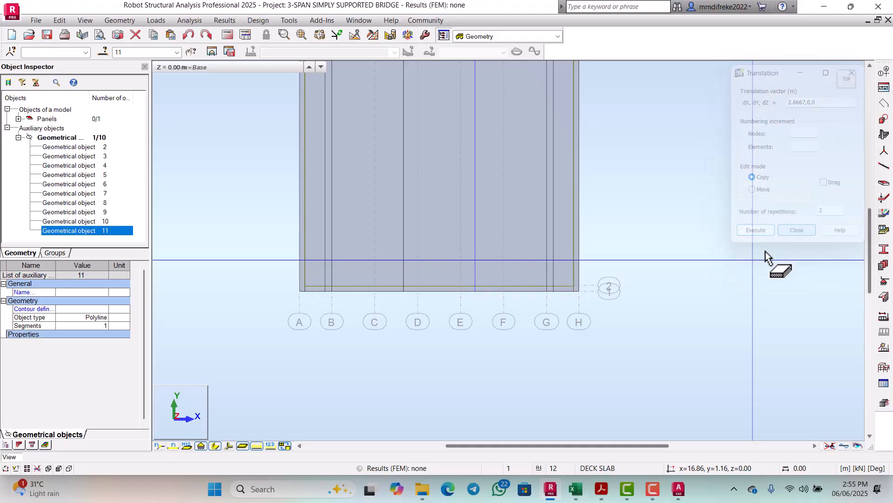
Inspect the notional lane division lines along the full length of the deck slab in plan
scroll(672, 296, "down", 2)
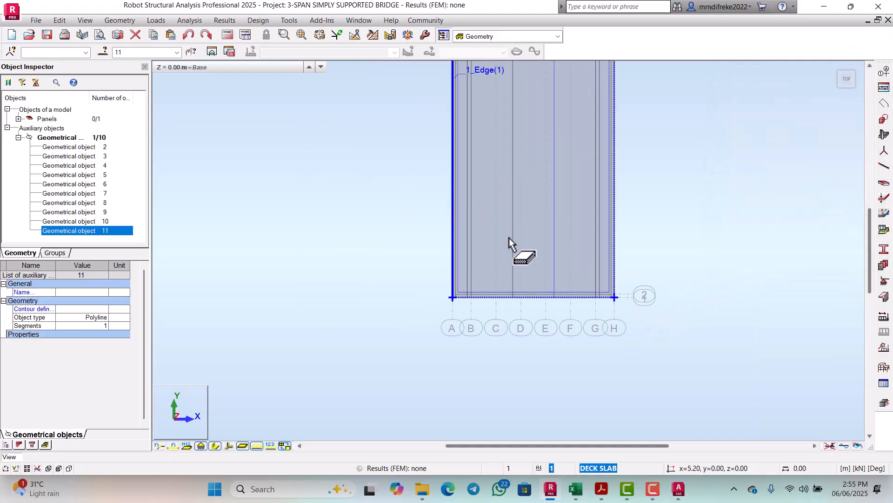
scroll(573, 249, "down", 1)
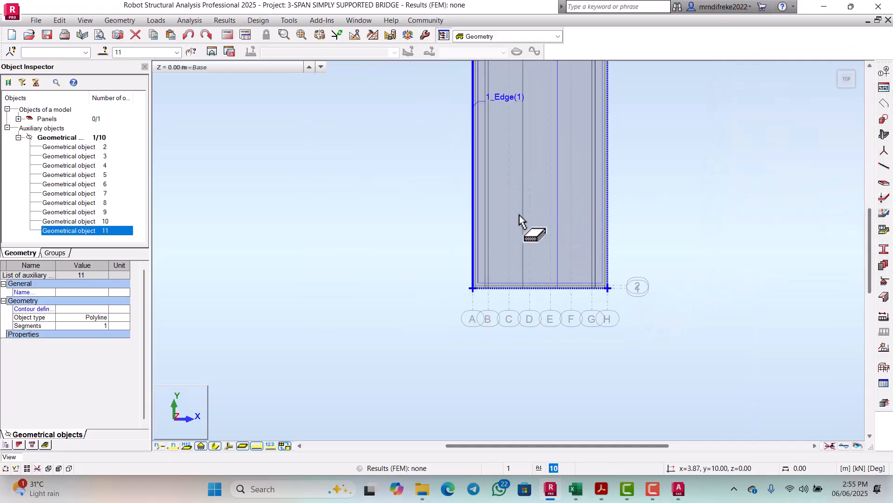
scroll(516, 205, "down", 1)
scroll(512, 182, "up", 1)
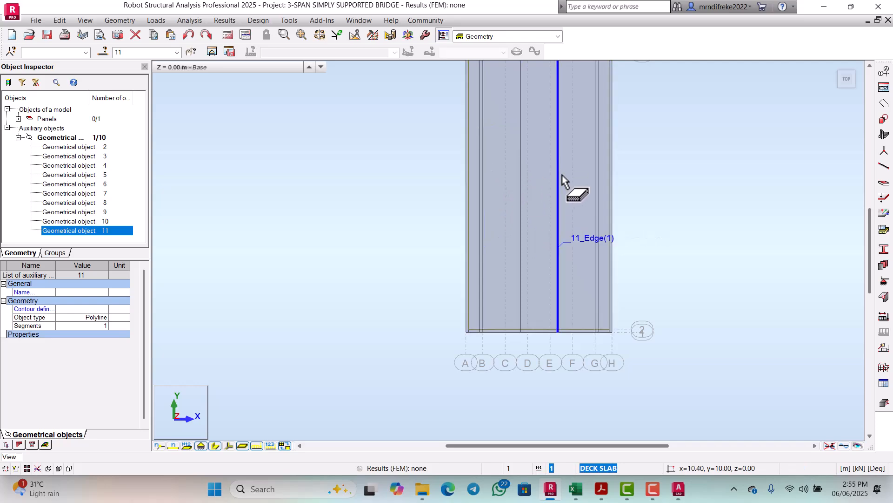
scroll(506, 243, "down", 1)
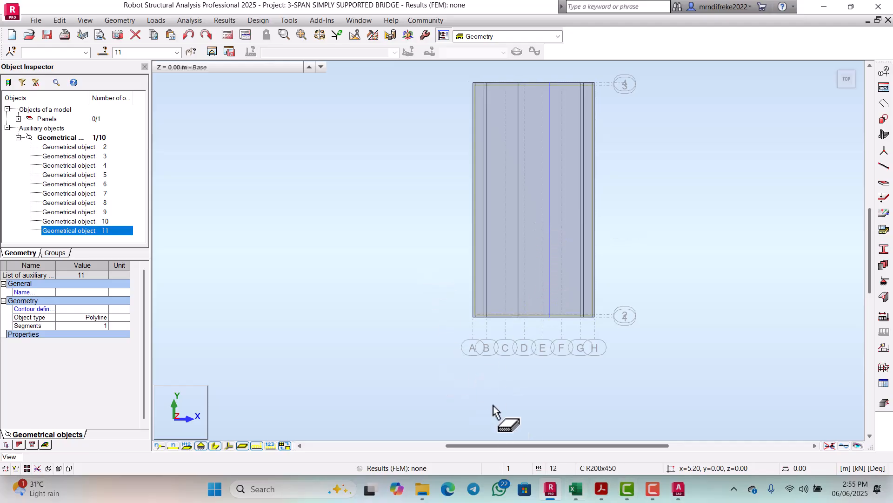
left_click(508, 144)
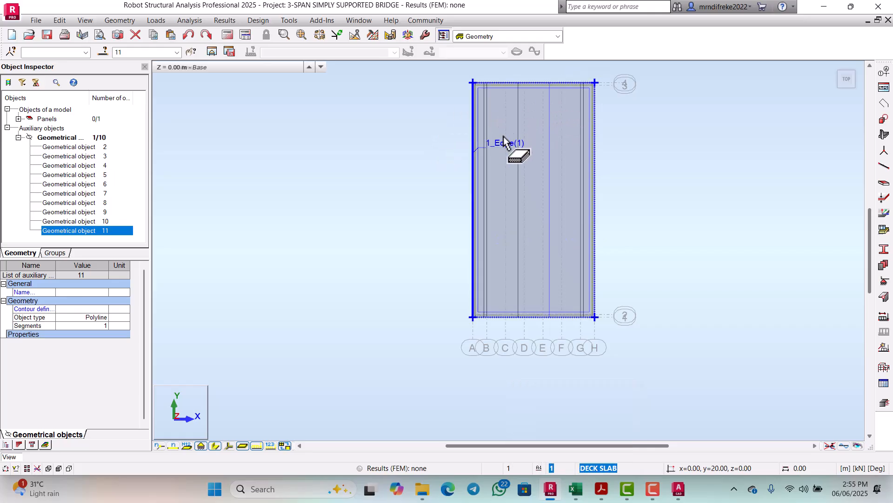
scroll(497, 188, "down", 1)
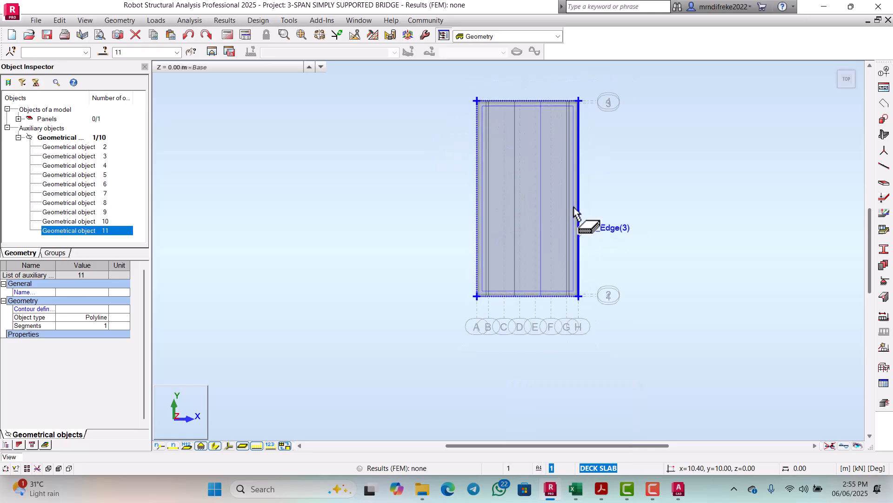
scroll(574, 206, "up", 1)
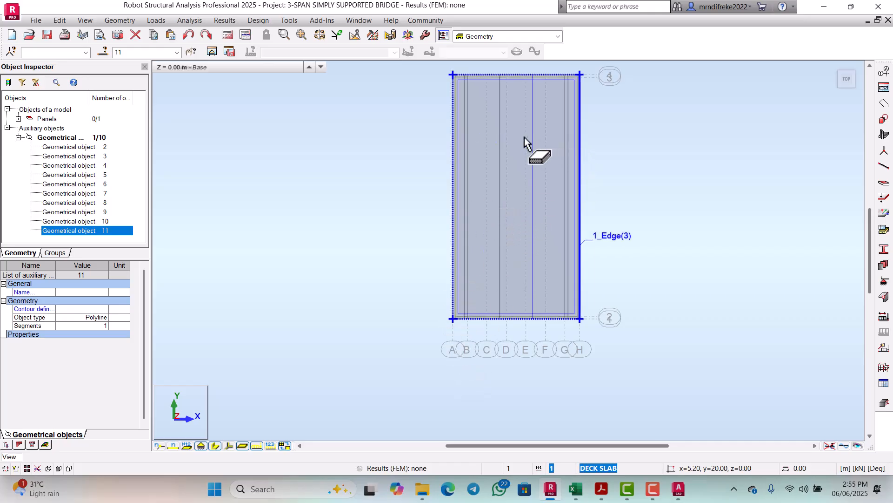
Switch to Excel and open the loading on Robot sheet to review the list of dead and live load cases
mouse_move(581, 499)
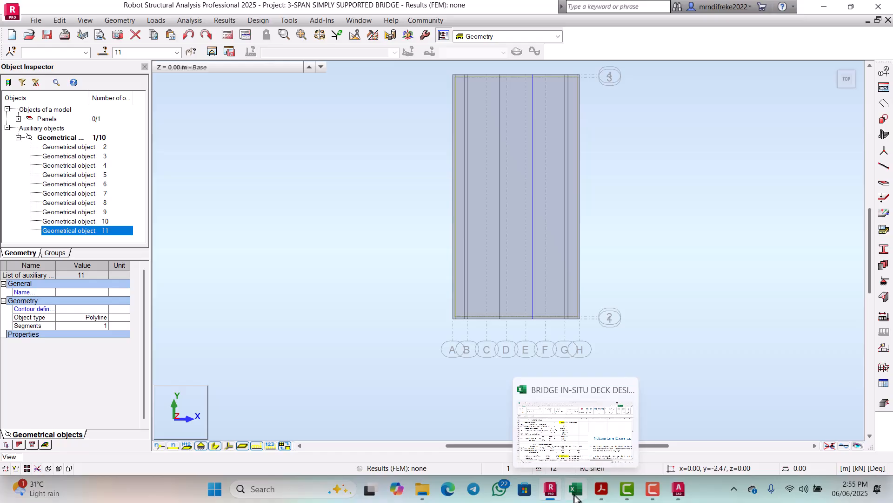
left_click(576, 497)
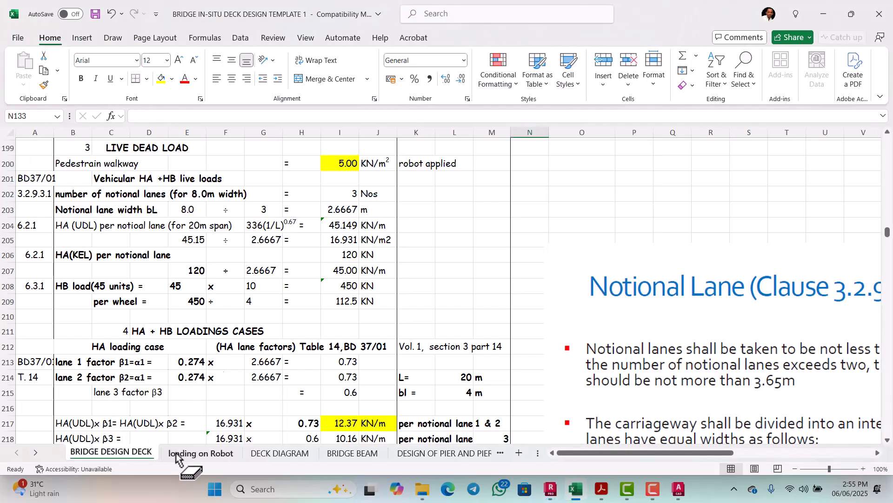
left_click(190, 453)
left_click(426, 217)
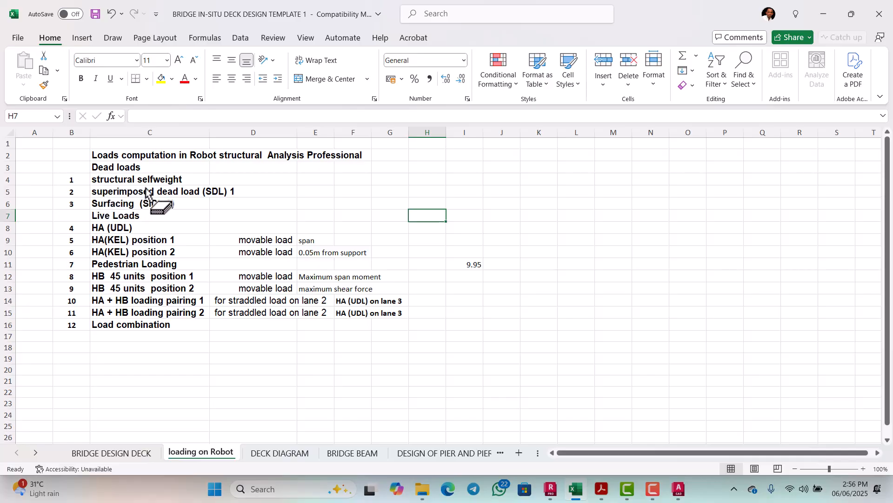
Fill the Dead loads heading cell yellow and the Live Loads heading cell light green on the loading on Robot sheet
left_click(112, 169)
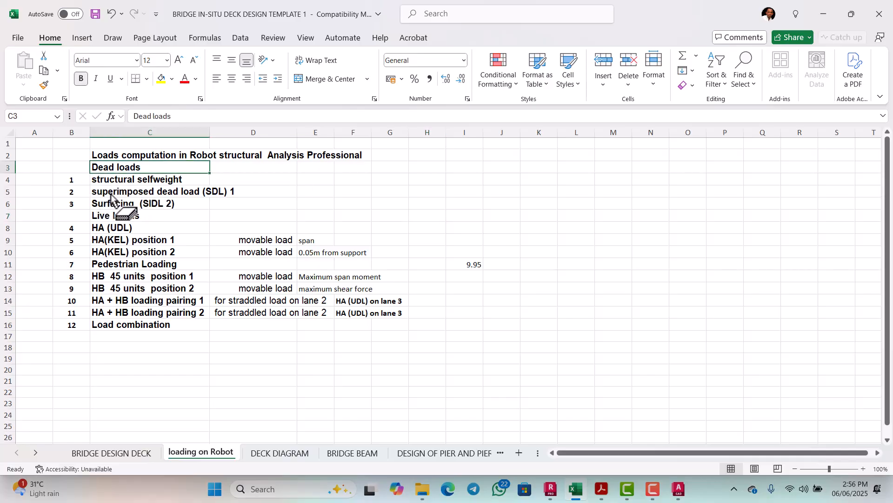
key("Down")
key("Down")
key("Down")
key("Down")
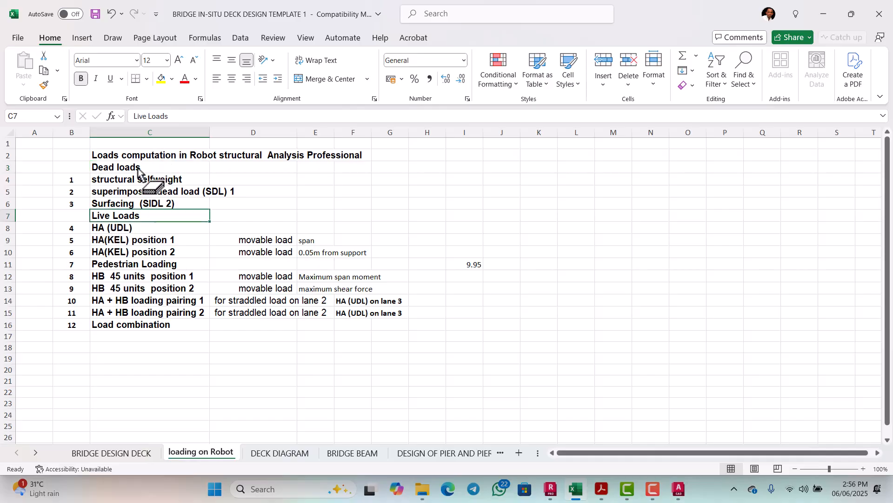
left_click(116, 169)
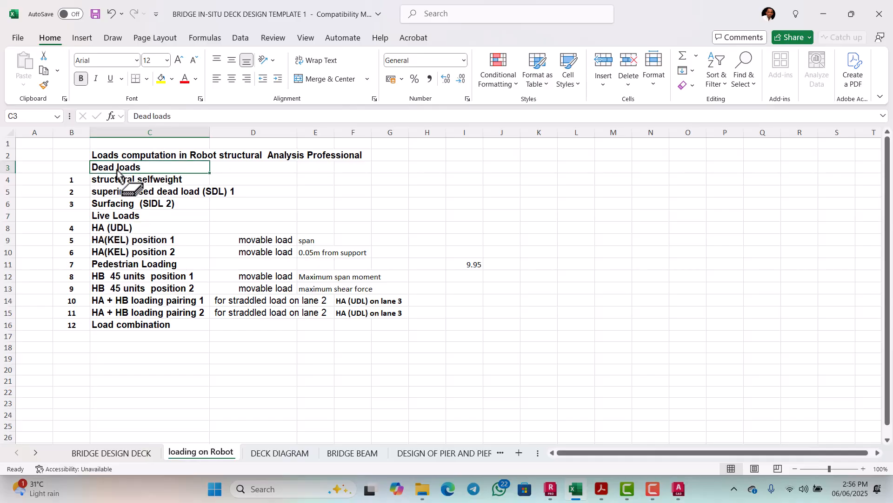
left_click(161, 79)
left_click(113, 220)
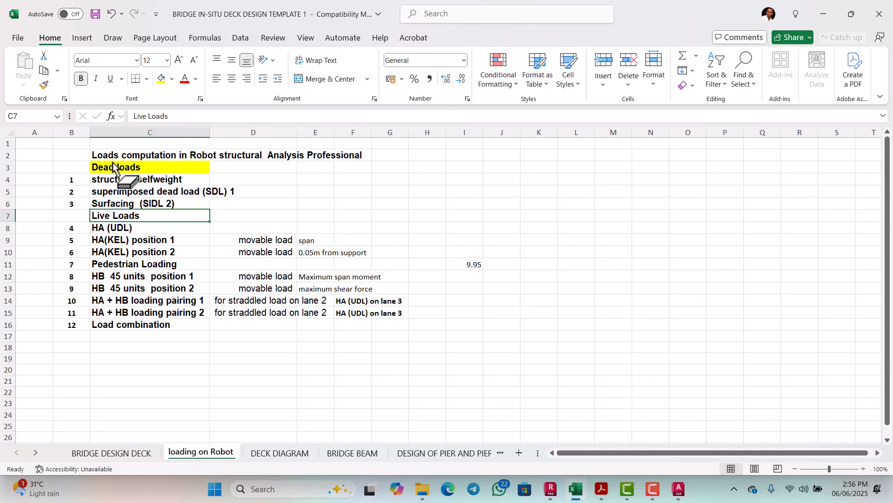
left_click(171, 79)
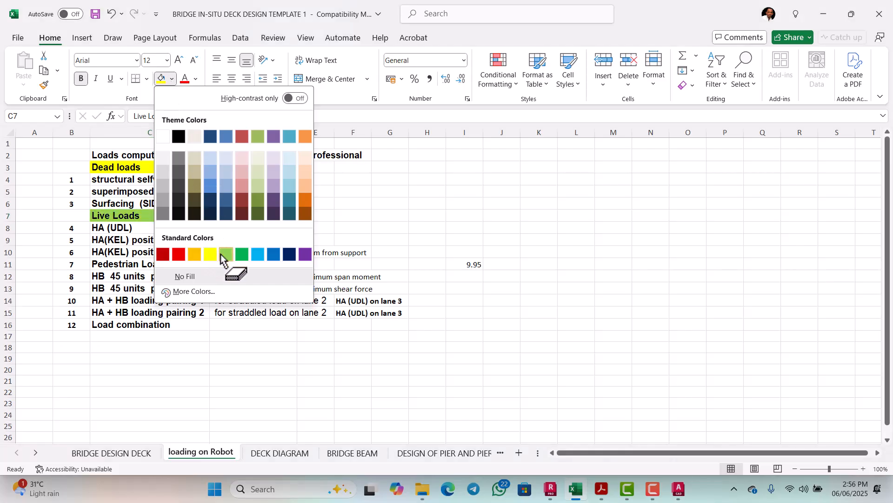
left_click(226, 255)
left_click(398, 228)
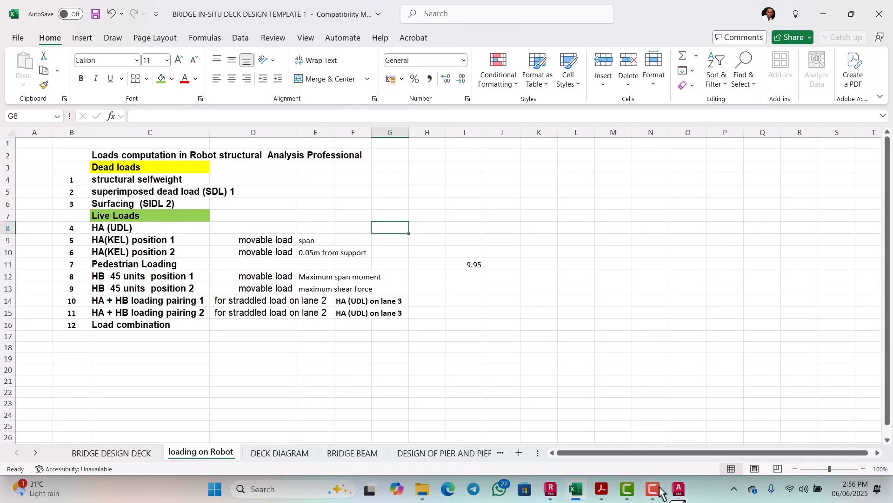
Switch to Robot Structural Analysis, open the Loads layout and add dead load case 1 named Structural self weight with label SW
left_click(553, 491)
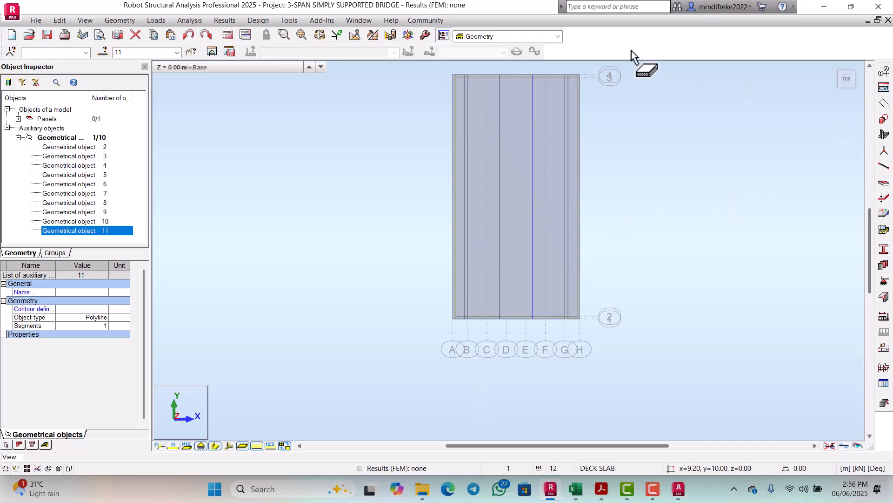
left_click(561, 39)
left_click(494, 110)
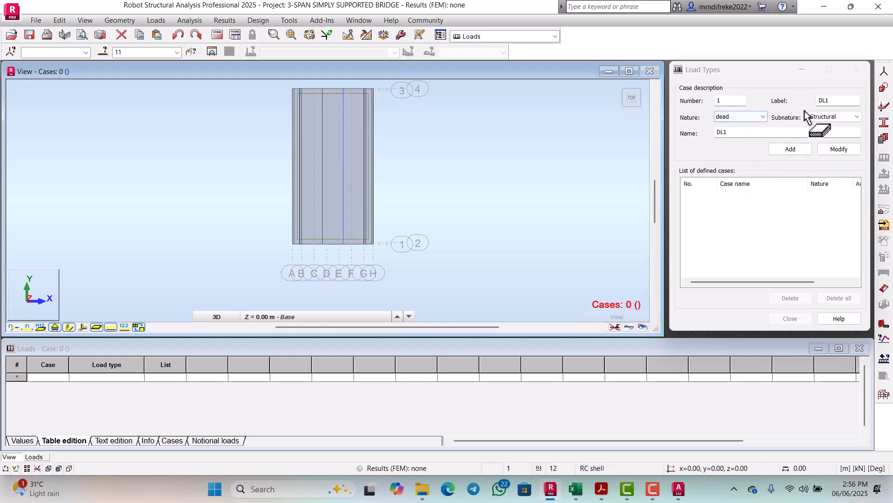
left_click(731, 135)
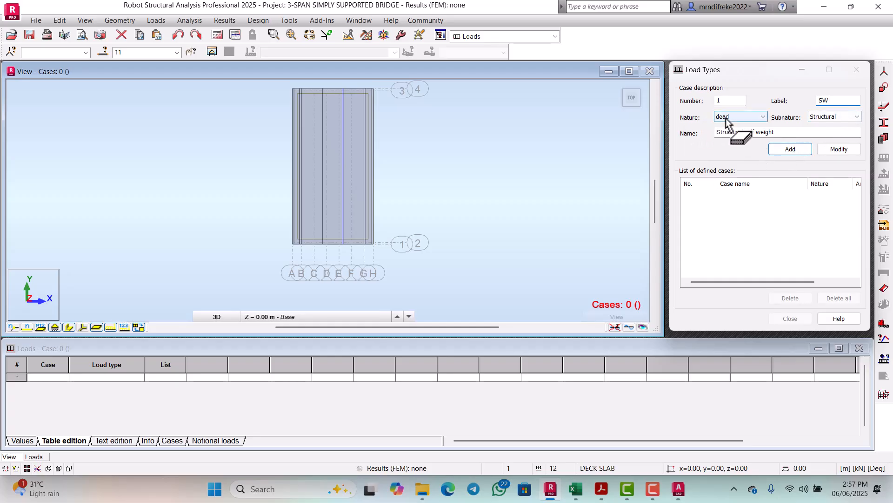
left_click(796, 150)
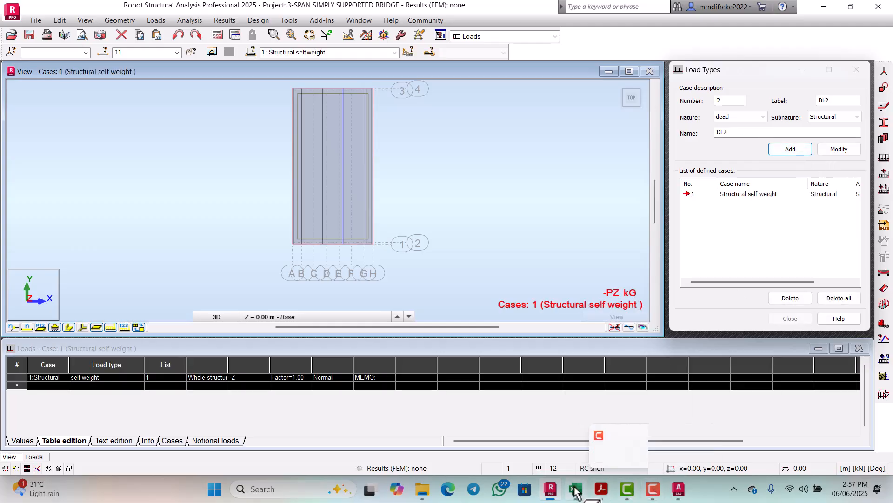
Switch to Excel and review the walkway, kerb and parapet superimposed dead loads on the BRIDGE DESIGN DECK sheet
left_click(824, 8)
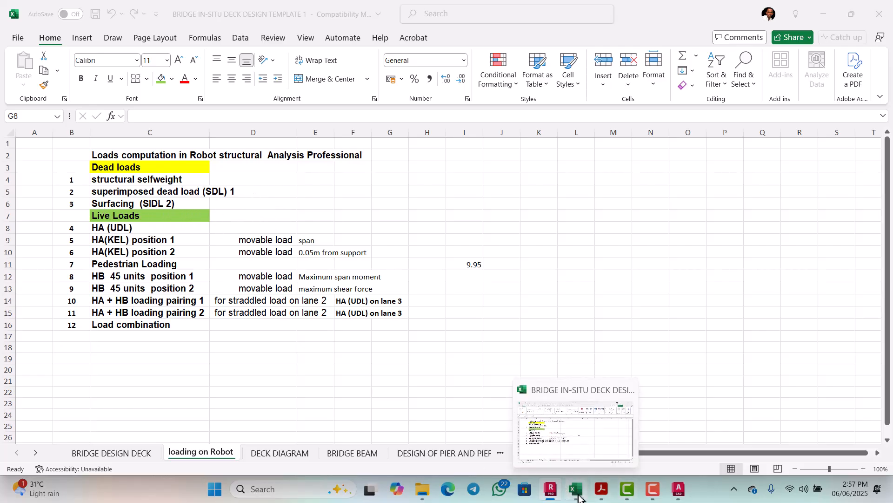
left_click(128, 457)
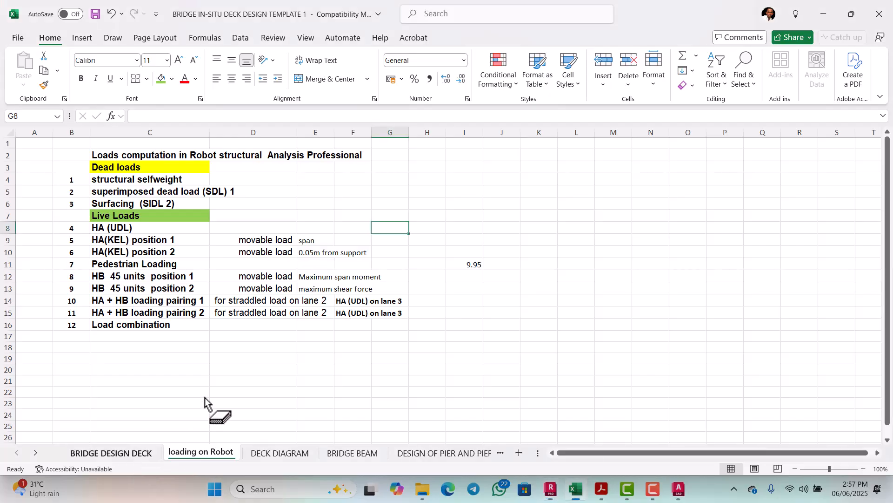
scroll(288, 321, "down", 1)
scroll(321, 300, "down", 3)
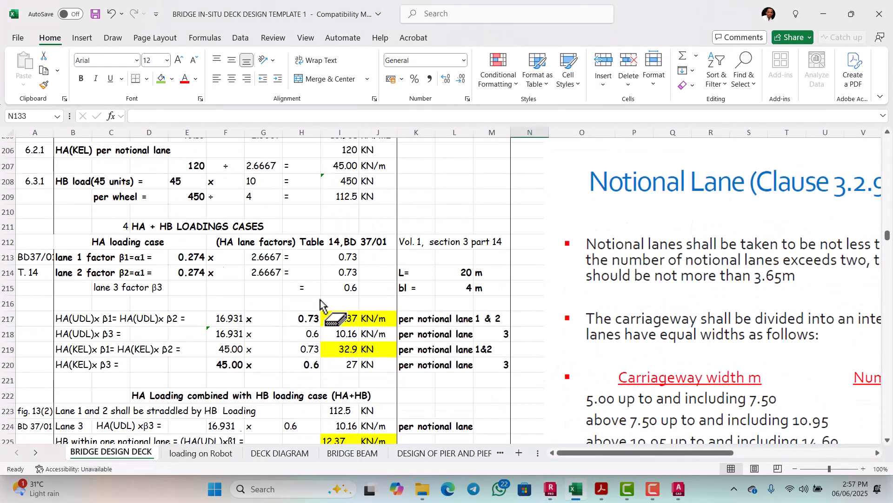
scroll(325, 300, "up", 10)
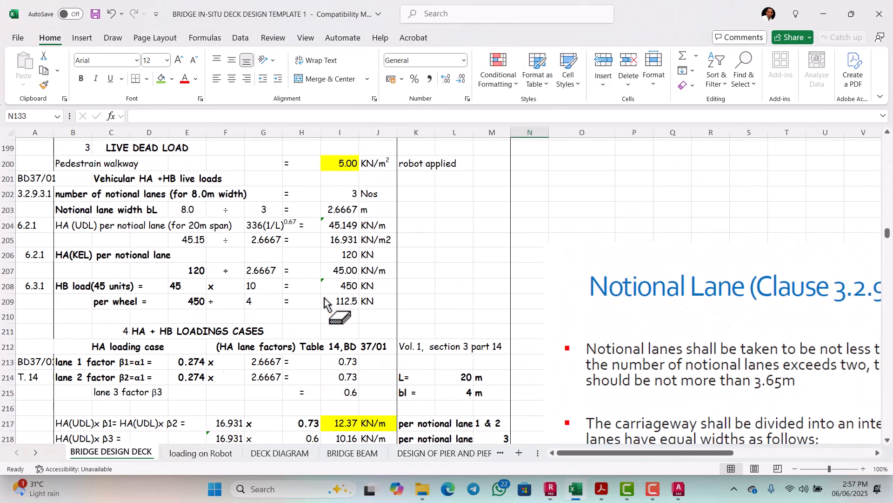
scroll(325, 305, "down", 3)
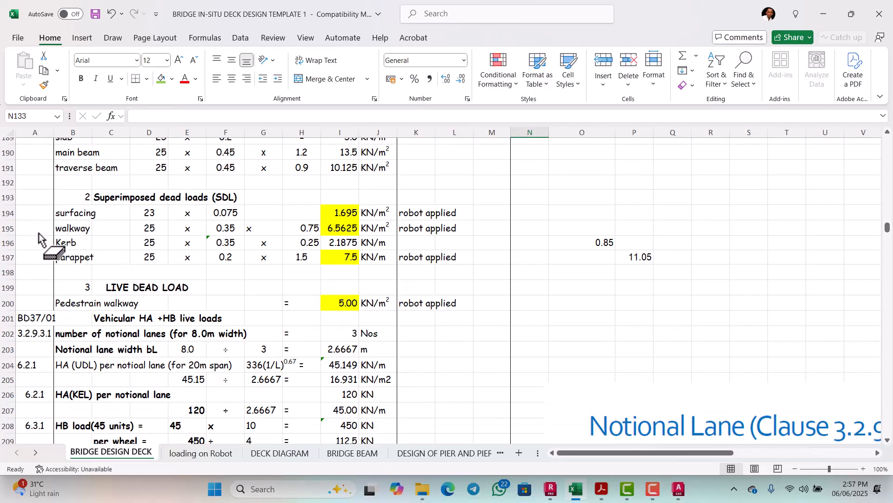
left_click(10, 229)
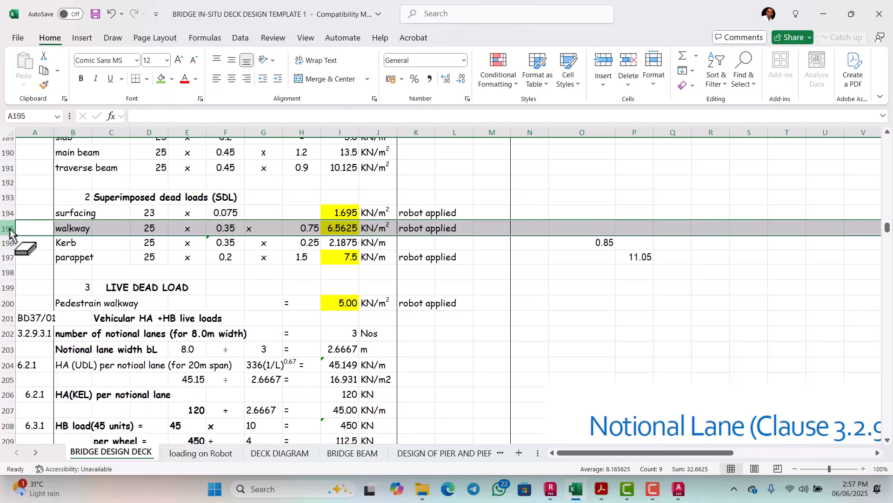
left_click(9, 244)
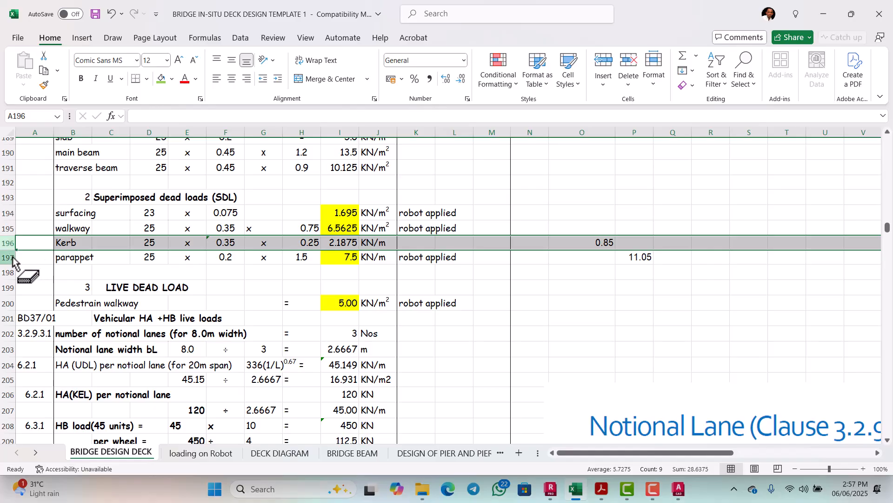
left_click(9, 259)
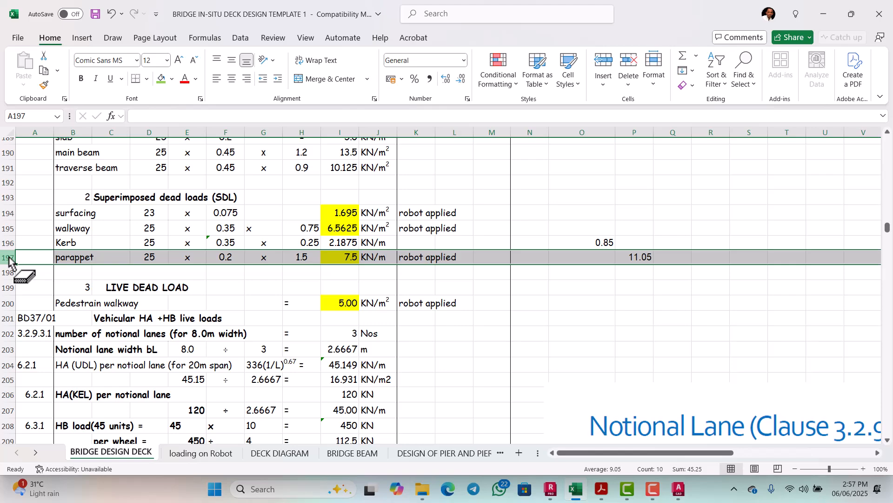
Fill the walkway, Kerb and parappet label cells under Superimposed dead loads with light green
left_click(69, 231)
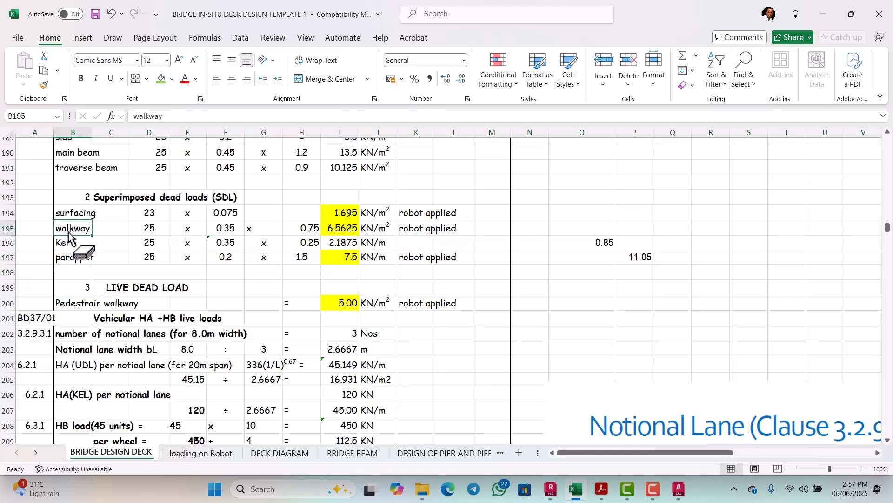
left_click_drag(68, 230, 71, 260)
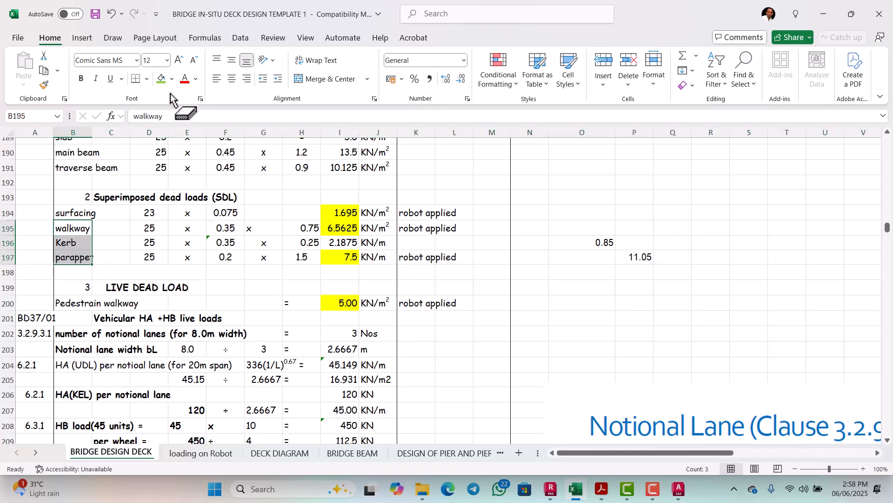
left_click(161, 79)
left_click(260, 273)
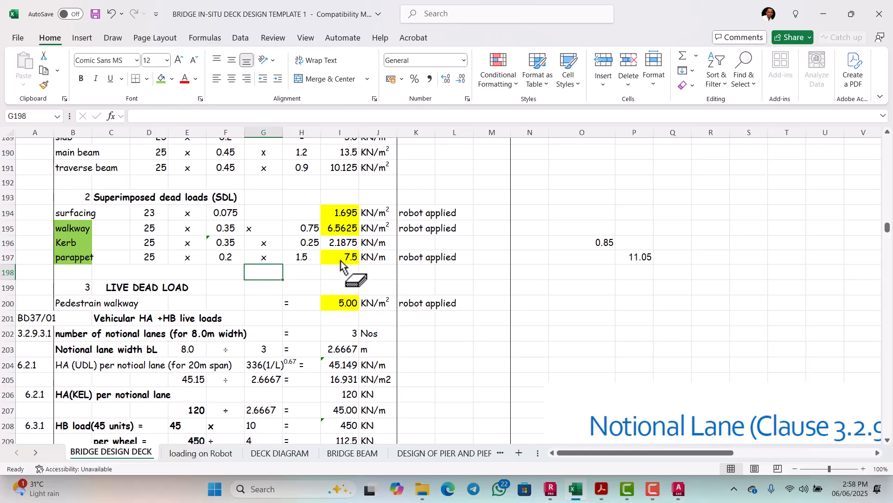
Switch to Robot Structural Analysis and enter the load case name Superimposed dead Load (SIDL 1) with label SIDL 1
left_click(575, 492)
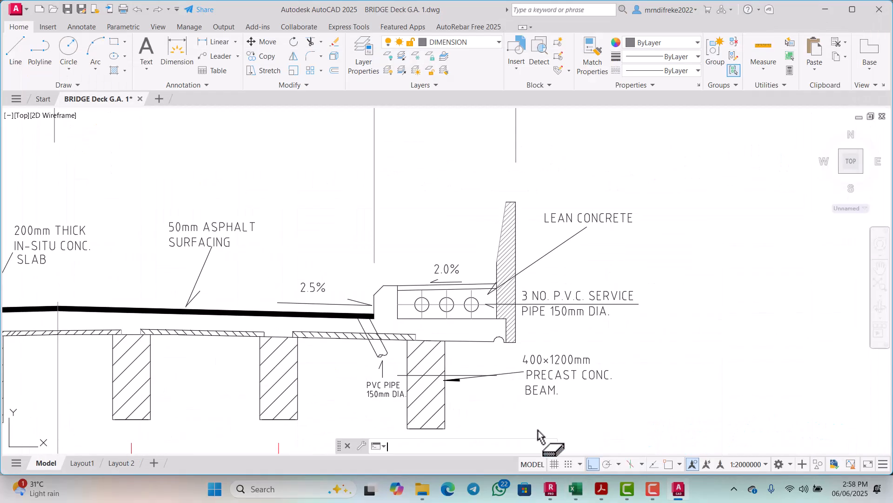
left_click(552, 489)
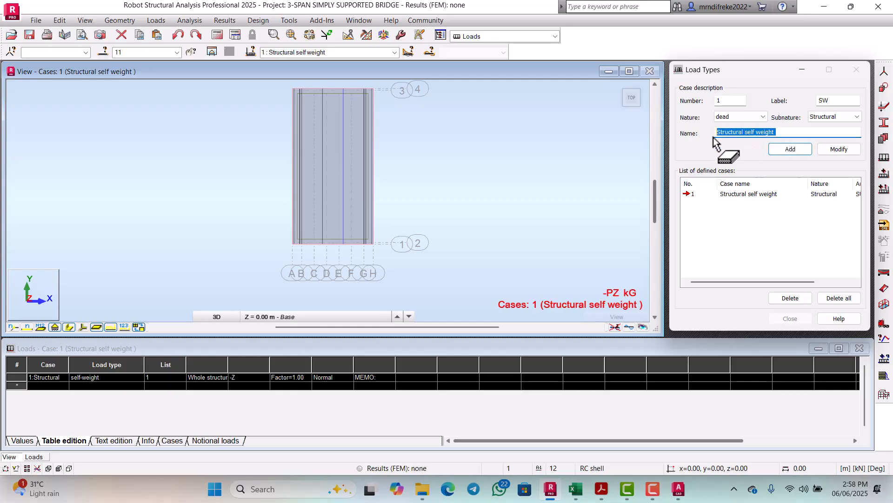
type("SU")
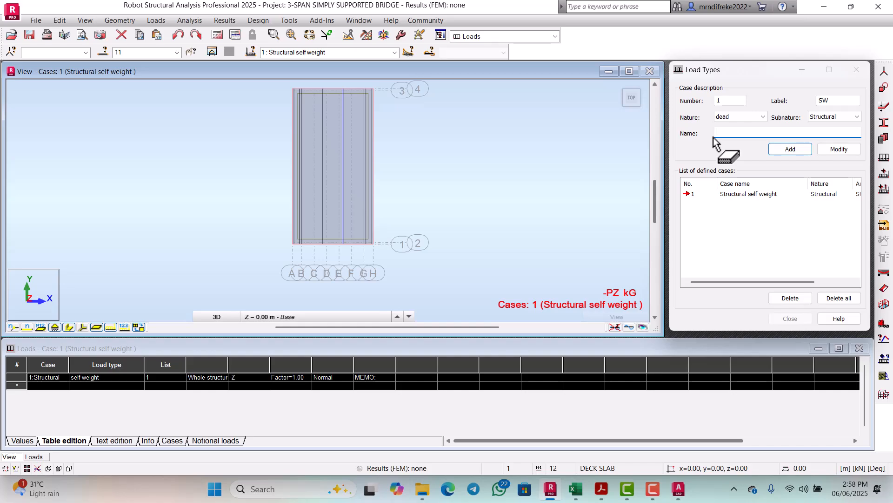
type("Superimposed dead Loa")
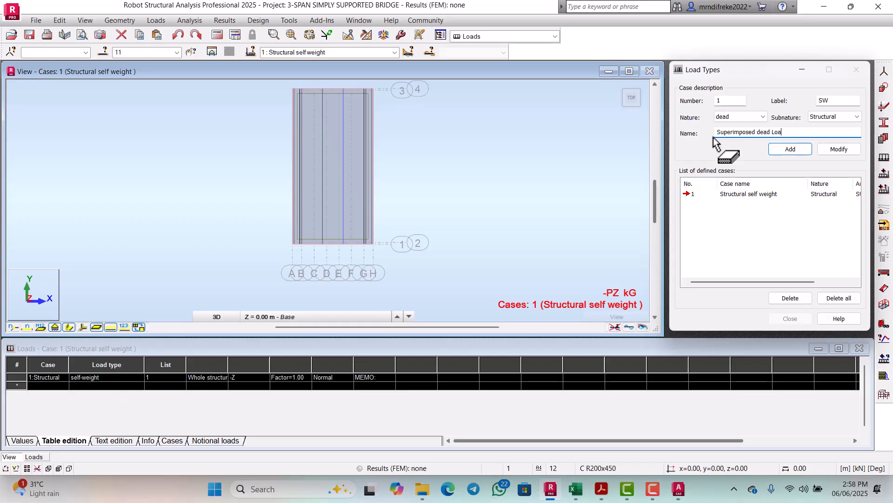
type("d (SIDL 1")
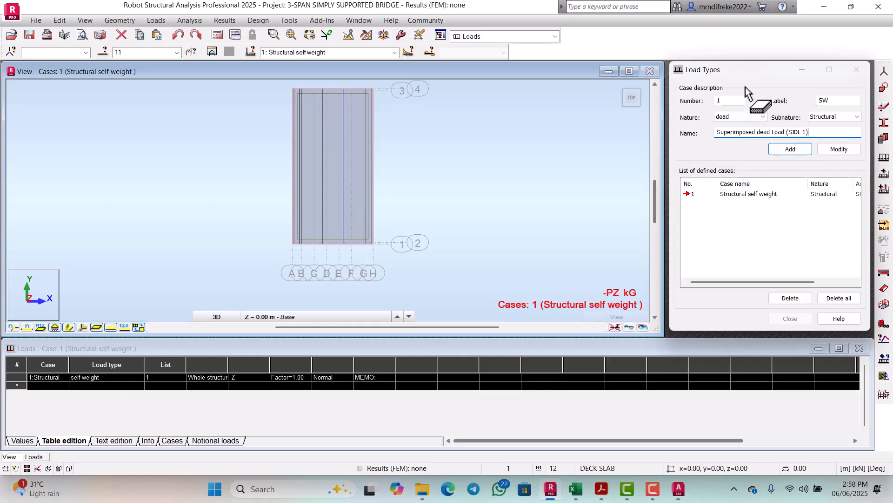
left_click(829, 101)
key("BackSpace")
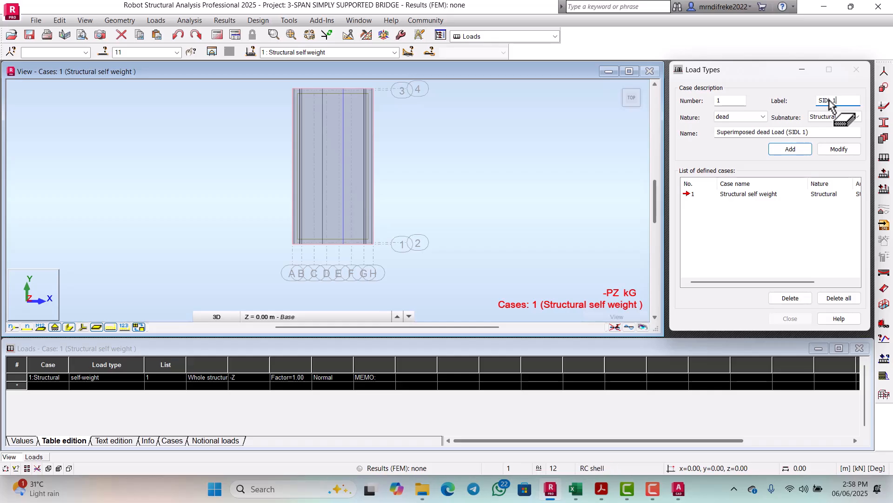
Add the dead load case Superimposed dead Load (SIDL 1), and change the number in the name and label fields to SIDL 2
left_click(801, 151)
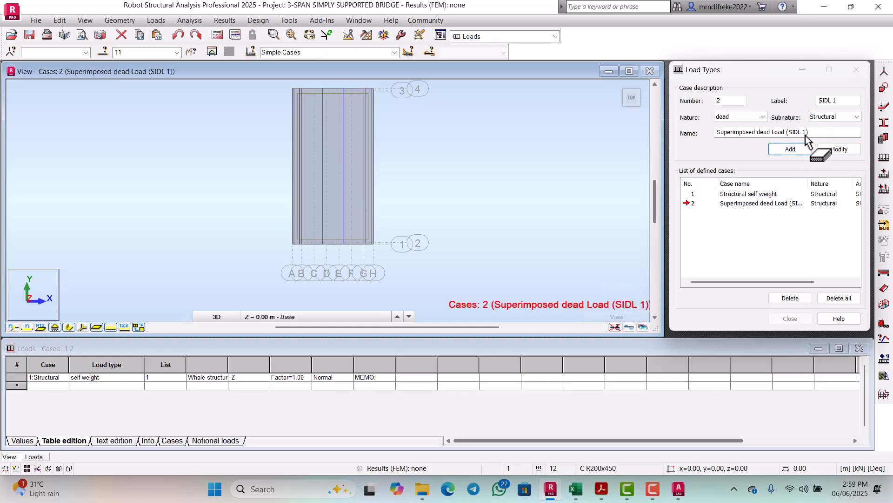
left_click(805, 134)
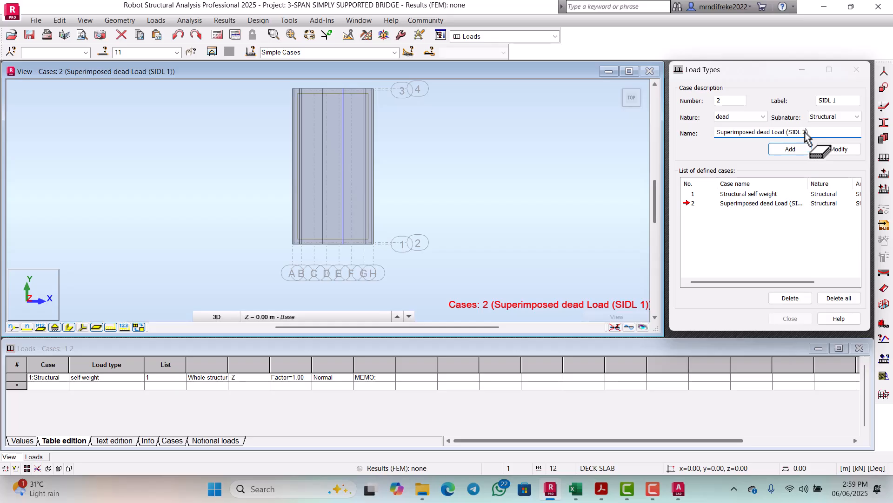
left_click(846, 105)
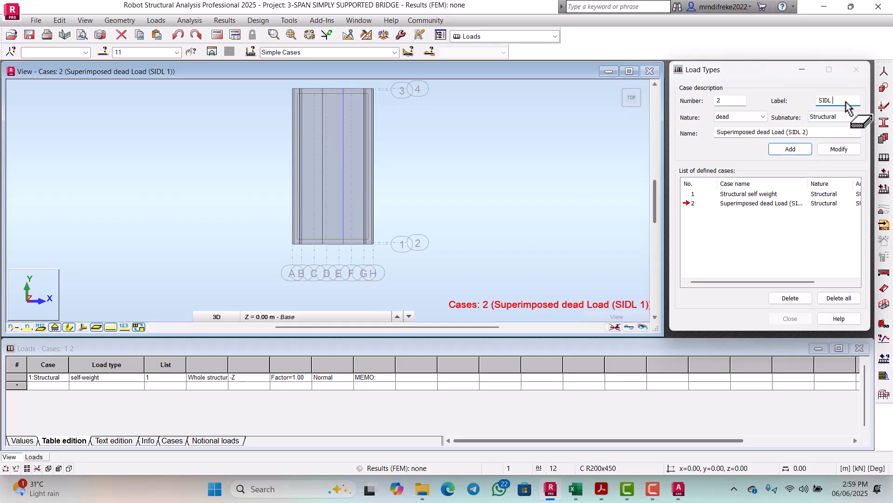
type("2")
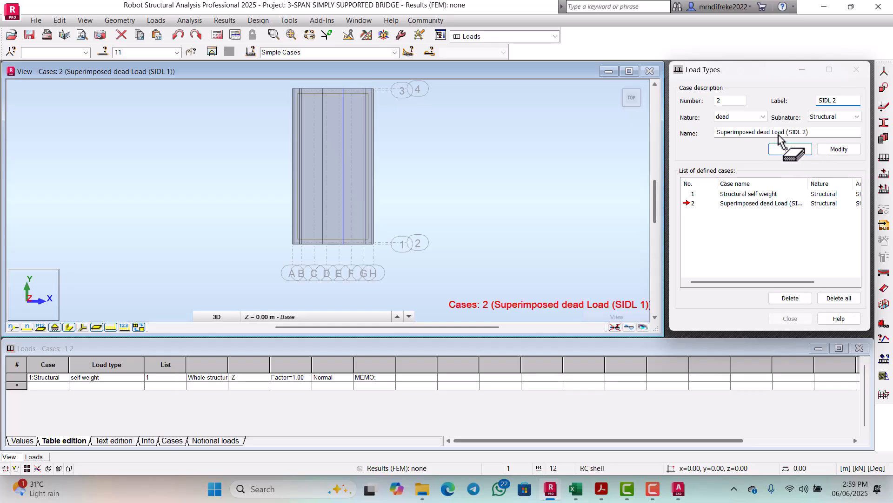
Change the case name to Surfacing (SIDL 2) and add it as a structural dead load case
double_click(780, 132)
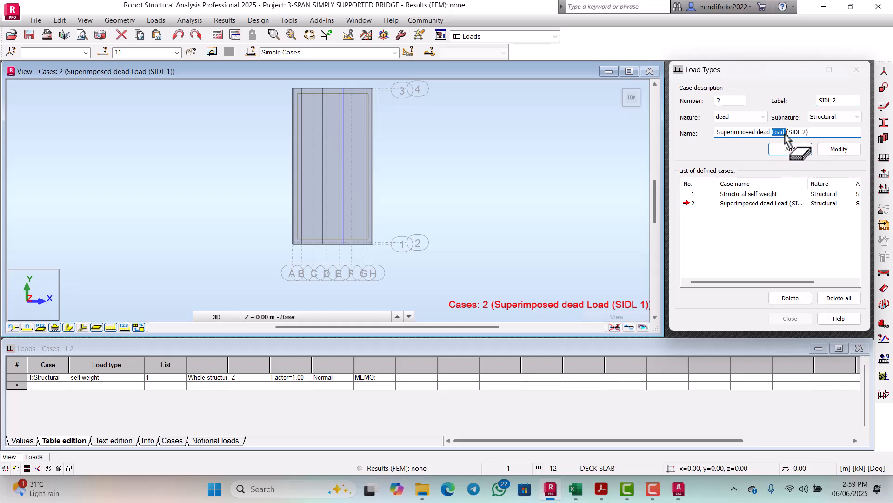
key("BackSpace")
key("BackSpace")
key("BackSpace")
key("BackSpace")
key("BackSpace")
key("BackSpace")
key("BackSpace")
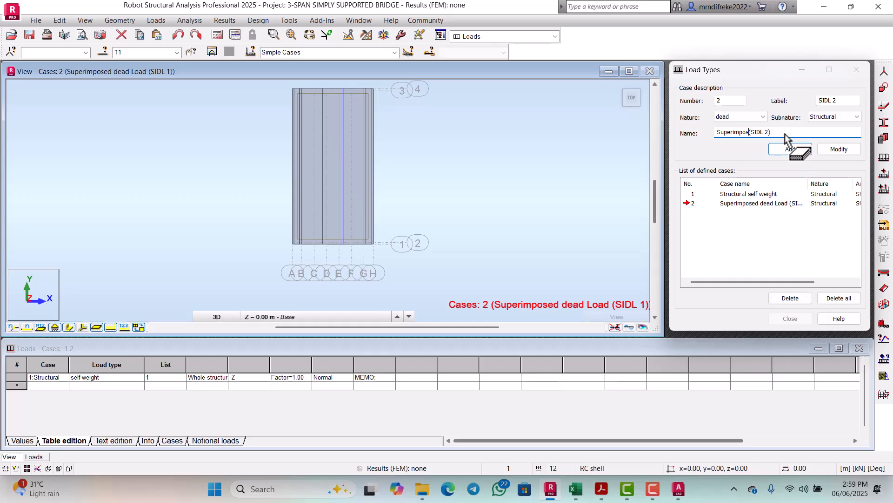
key("BackSpace")
key("BackSpace")
key("BackSpace")
type("urfacing")
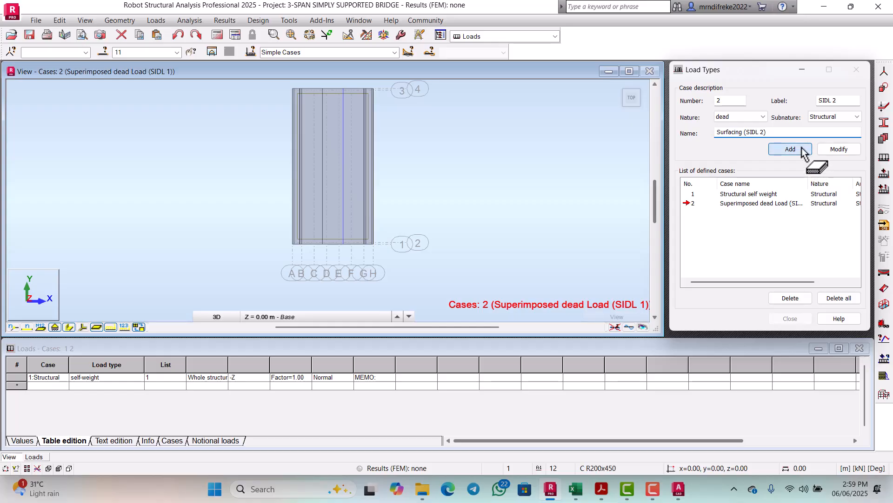
left_click(791, 150)
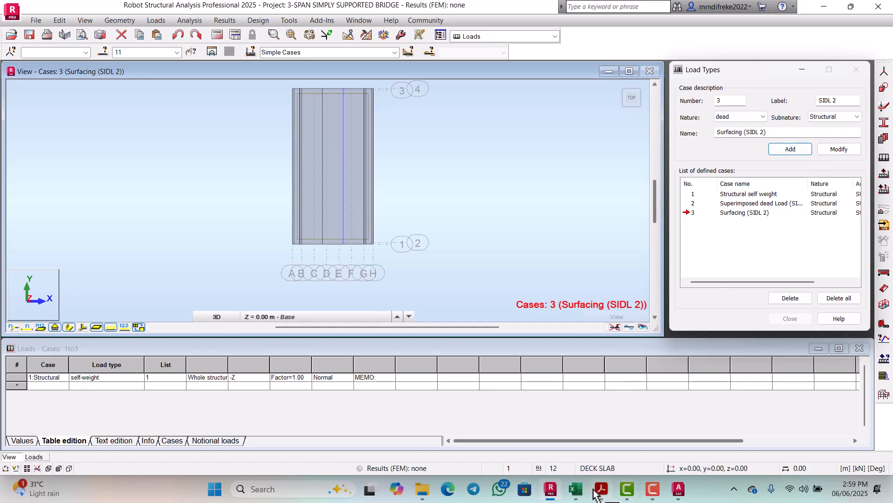
Consult the load list on the "loading on Robot" sheet in Excel, and set the load nature to live in Robot
left_click(570, 481)
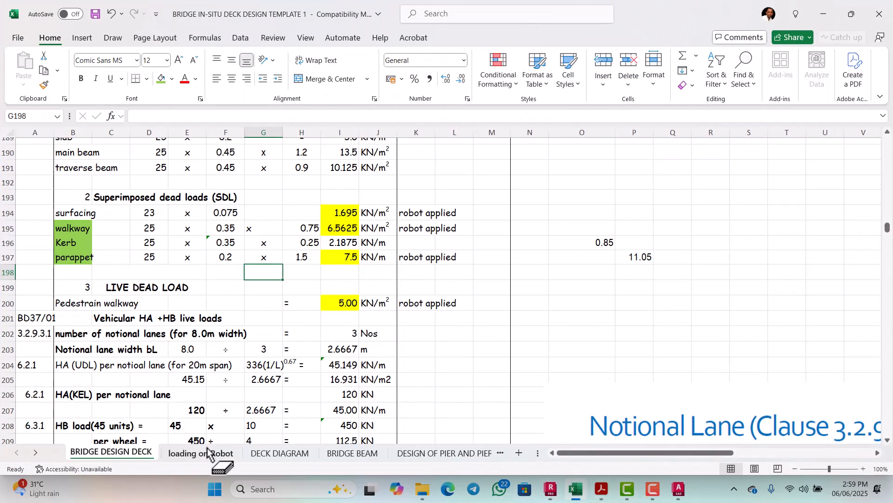
left_click(223, 454)
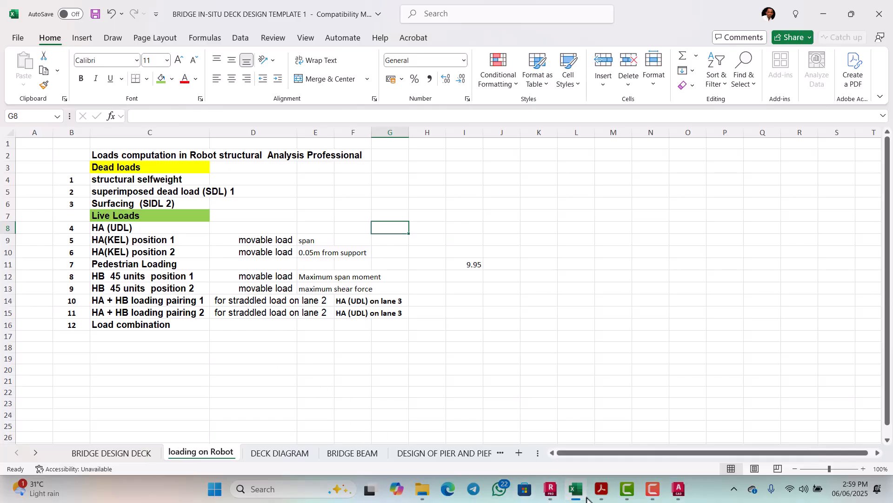
left_click(551, 489)
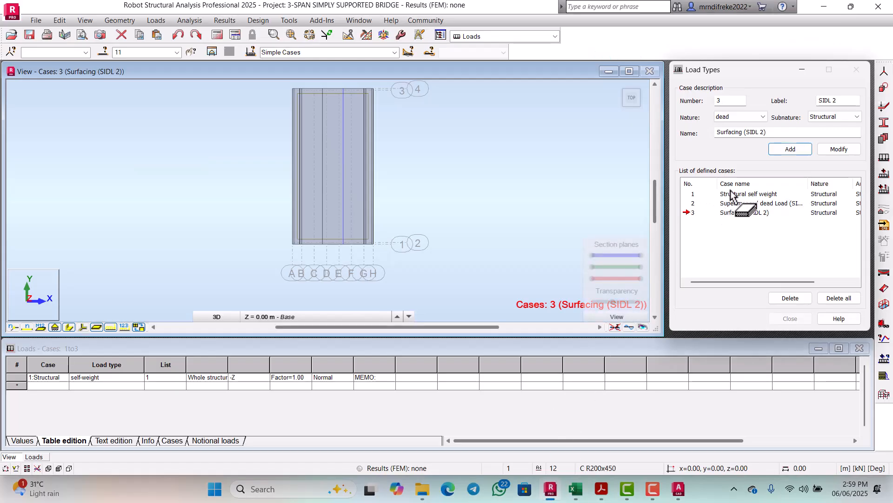
left_click(762, 117)
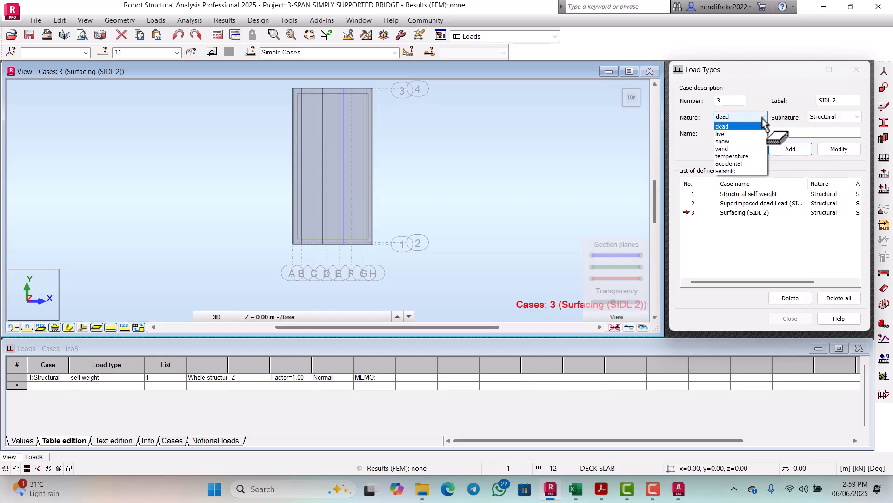
left_click(733, 134)
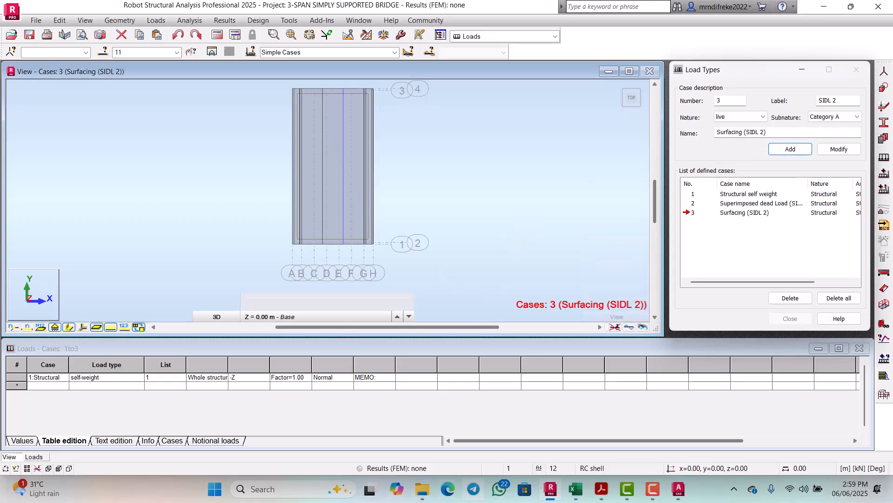
mouse_move(551, 497)
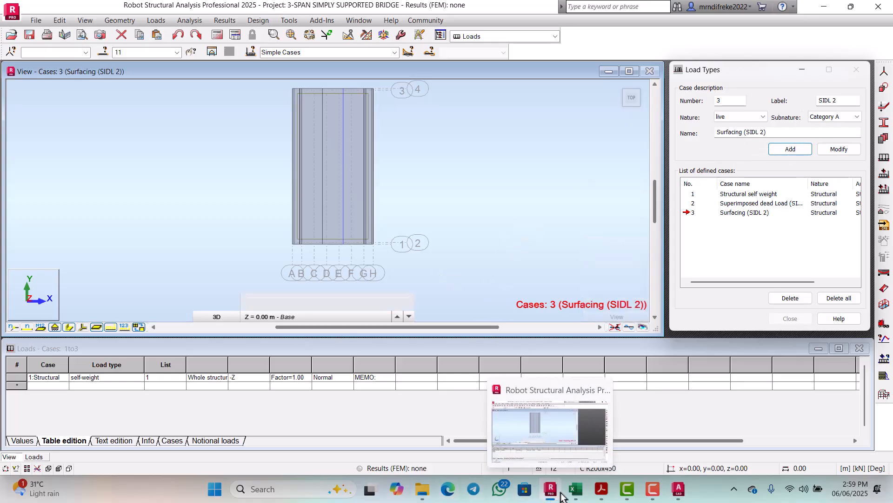
left_click(575, 490)
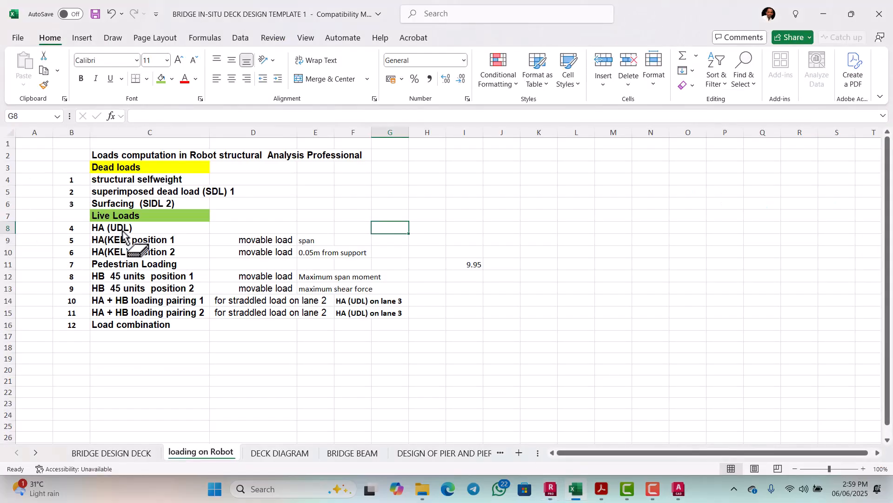
left_click(552, 489)
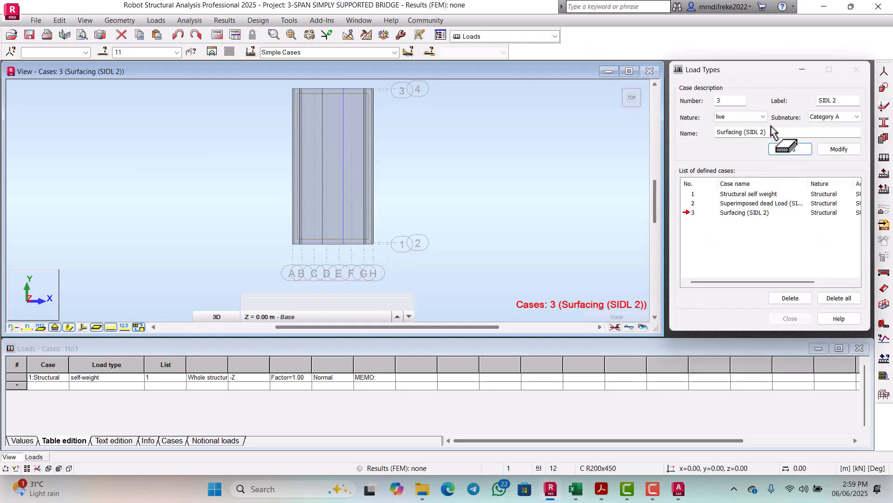
Name the live load case HA (UDL), label it HA UDL, and add it to the defined cases
left_click_drag(774, 132, 714, 136)
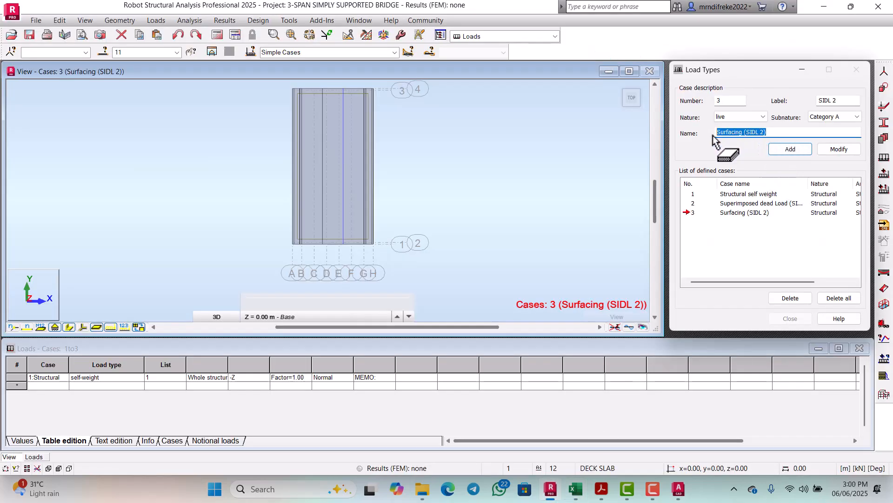
key("BackSpace")
type("H")
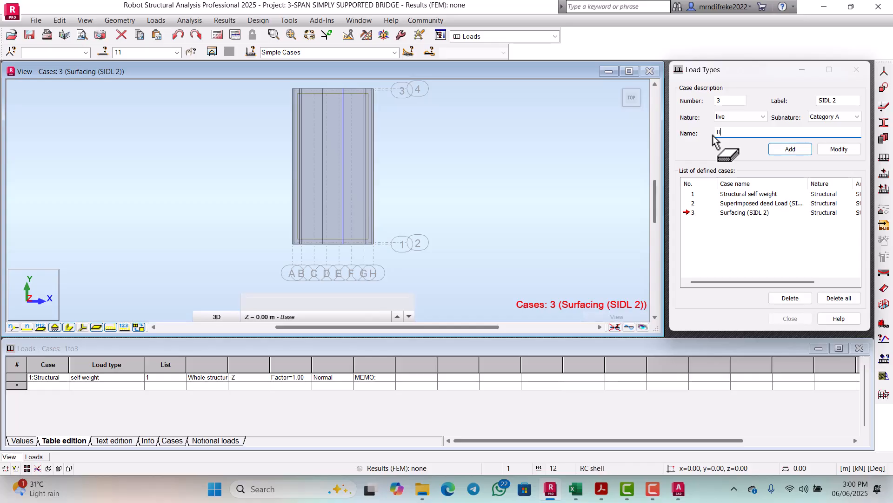
type("A (UDL")
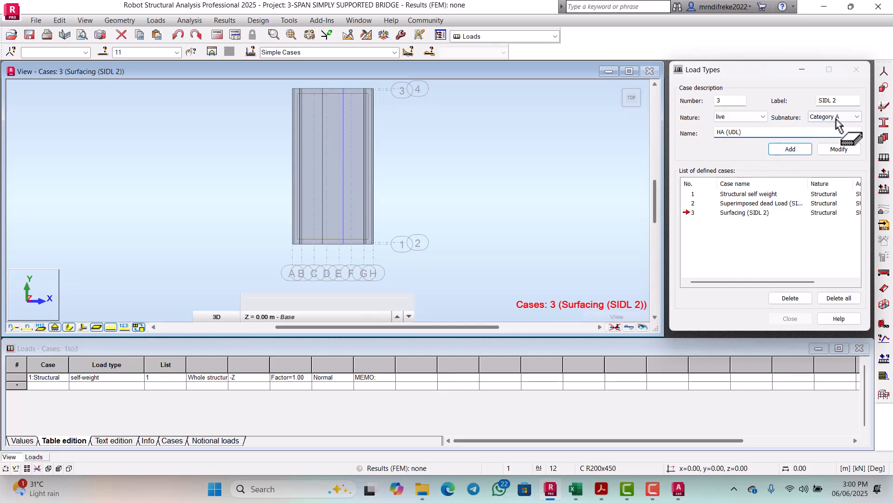
left_click(846, 101)
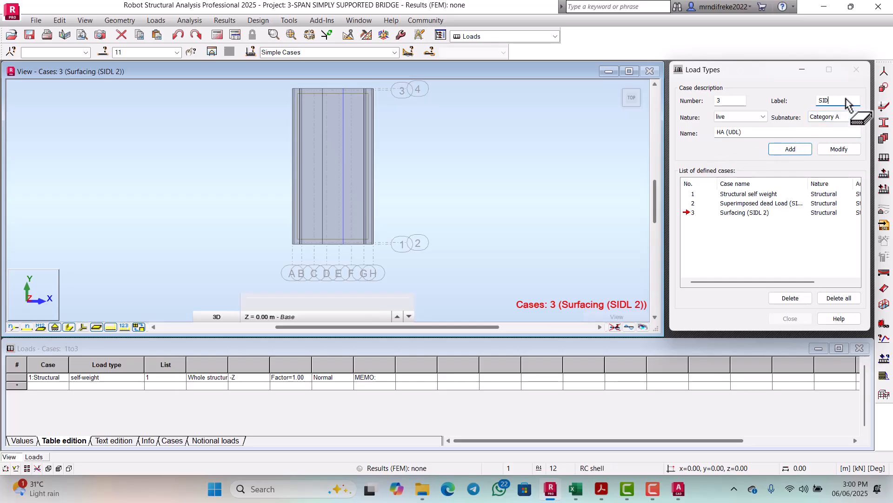
key("BackSpace")
key("BackSpace")
key("BackSpace")
left_click(806, 148)
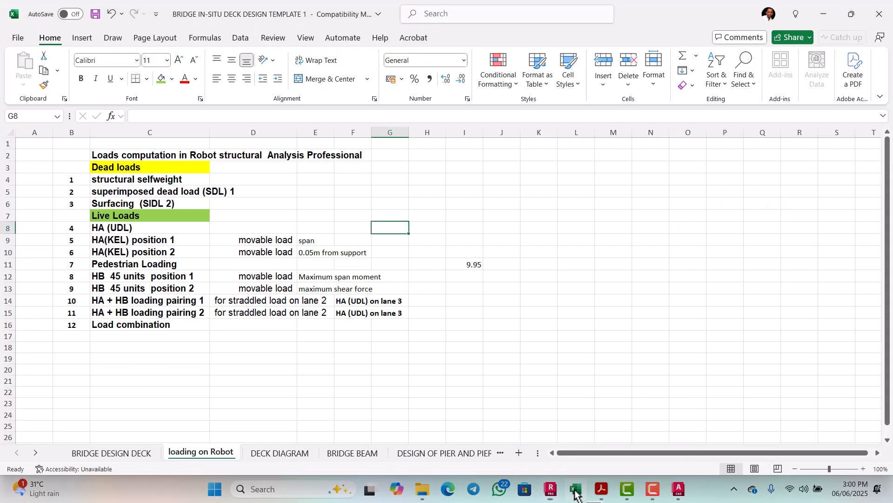
Check the load list in Excel, and change the case name in Robot to HA (KEL) position 1
left_click(575, 489)
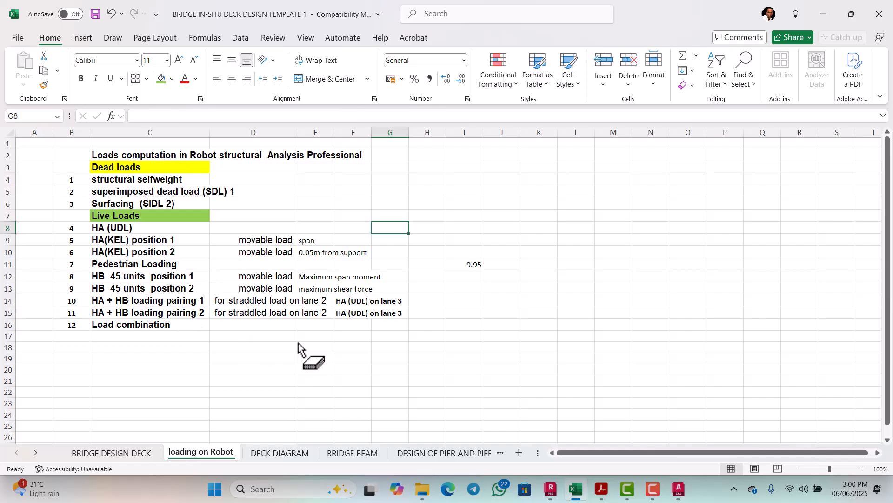
left_click(575, 489)
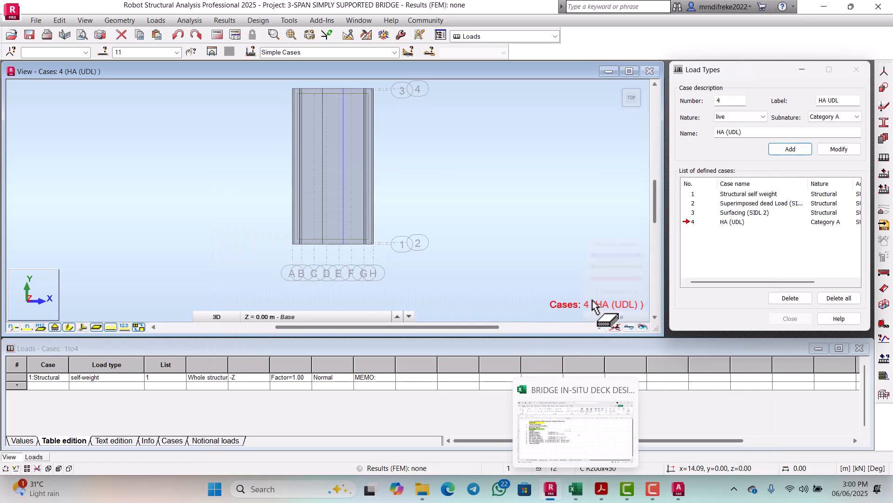
left_click(740, 134)
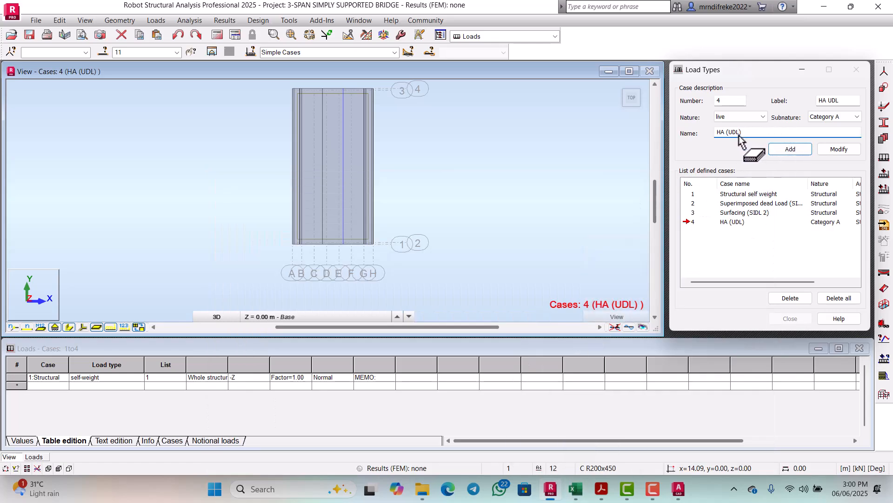
key("Left")
key("BackSpace")
key("BackSpace")
key("BackSpace")
type("KE")
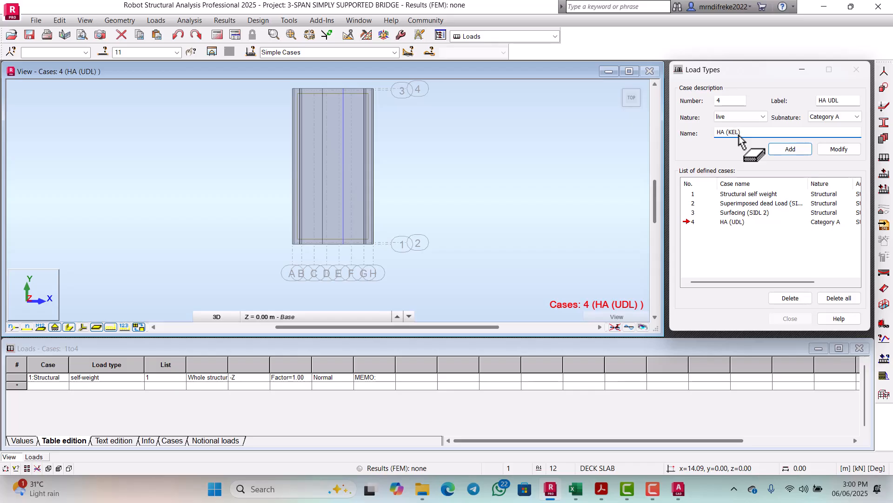
left_click(747, 133)
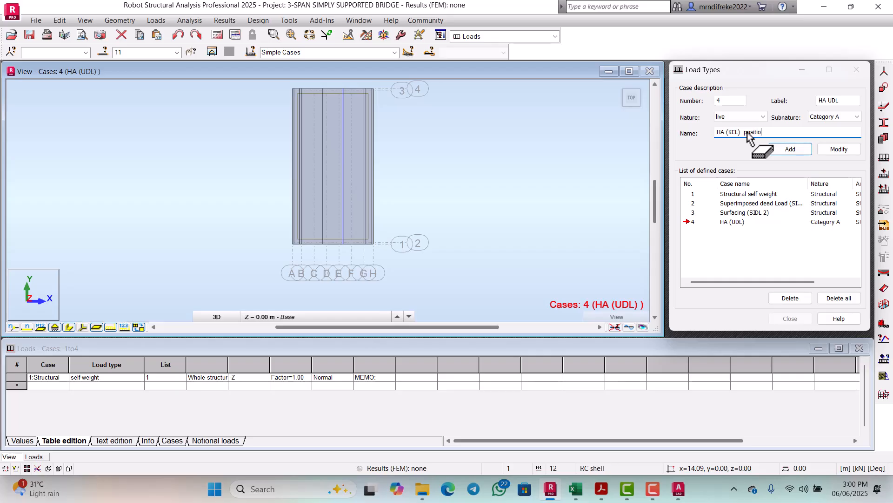
type("position 1")
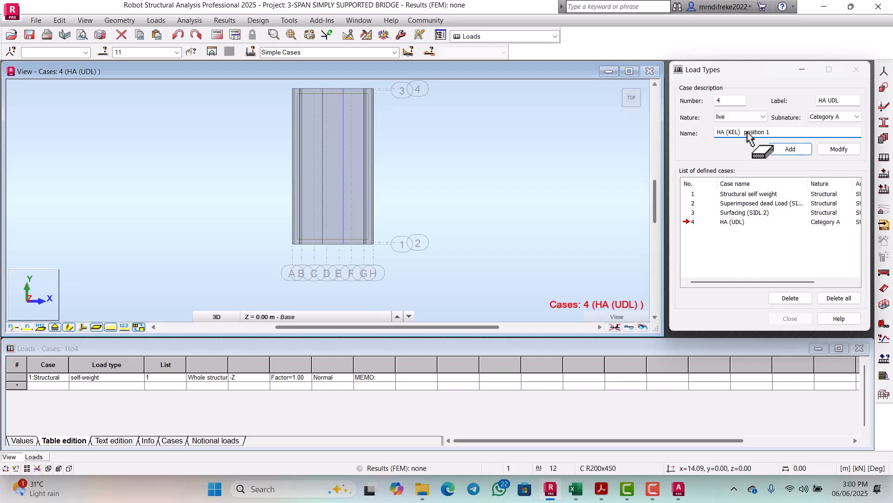
Set the label to HA KEL 1 and add the HA (KEL) position 1 live load case
left_click(841, 102)
key("BackSpace")
key("BackSpace")
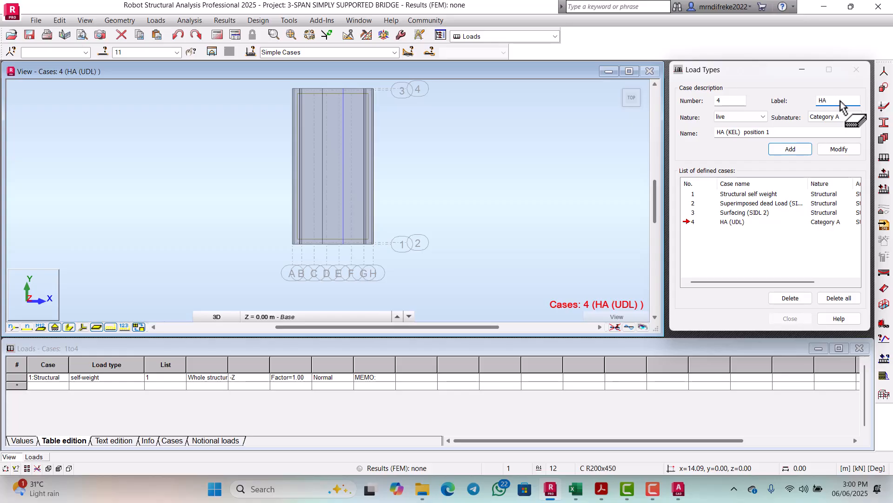
type("KEL 1")
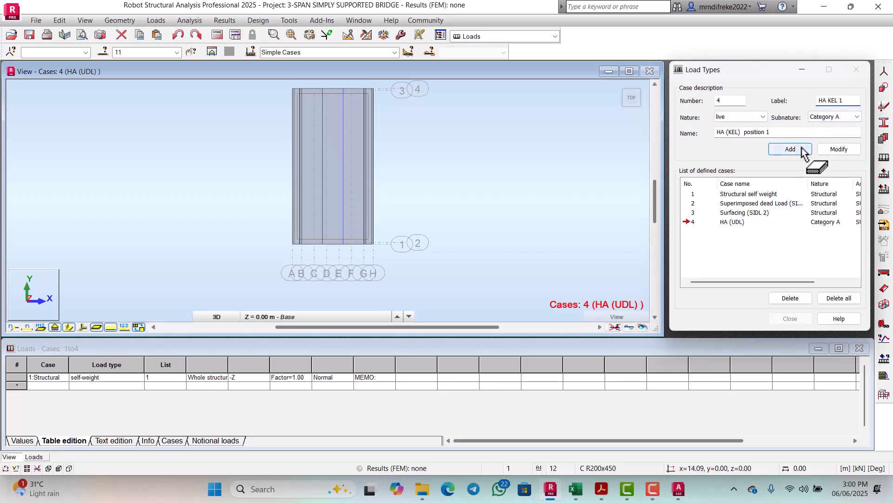
left_click(801, 148)
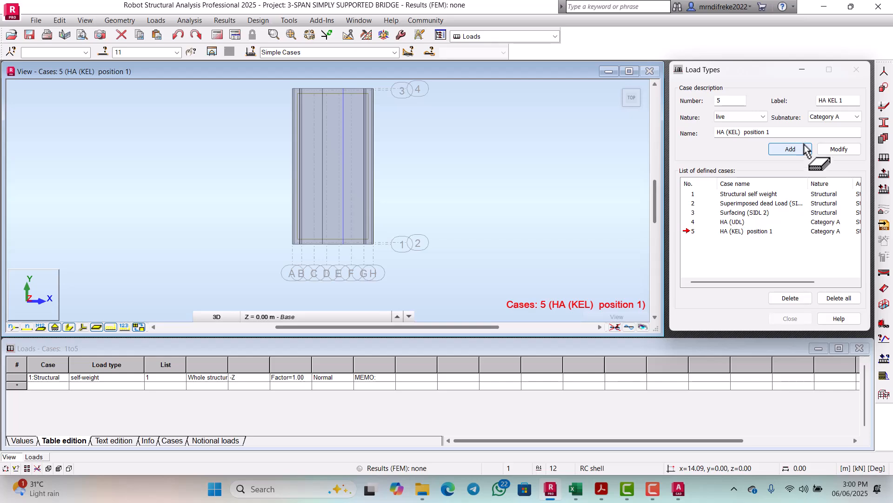
Add another live load case named HA (KEL) position 2 with the label HA KEL 2
left_click(845, 103)
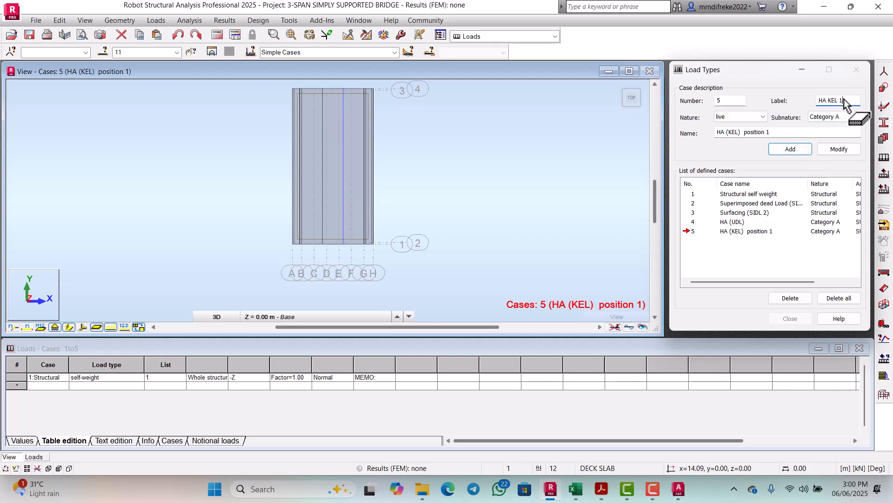
type("2")
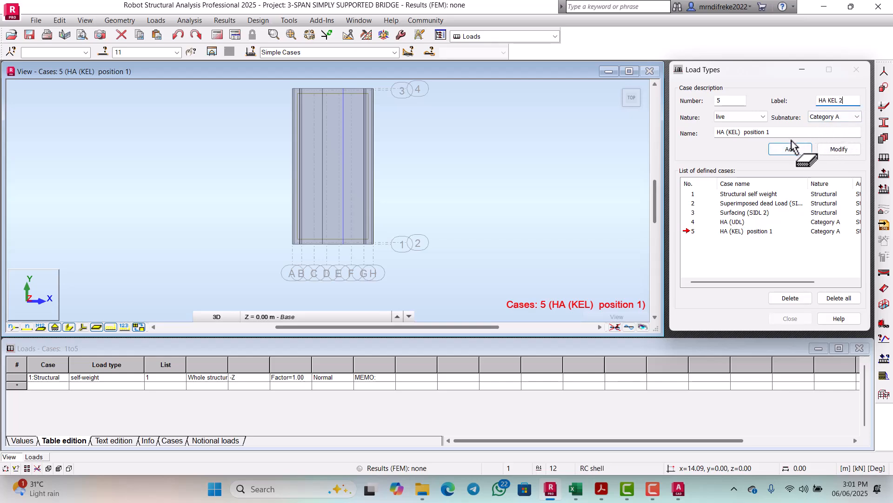
left_click(770, 135)
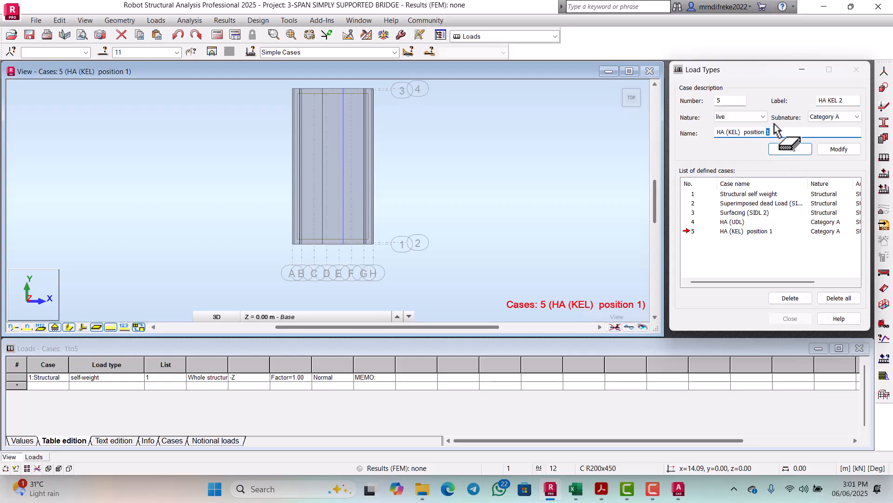
key("BackSpace")
type("2")
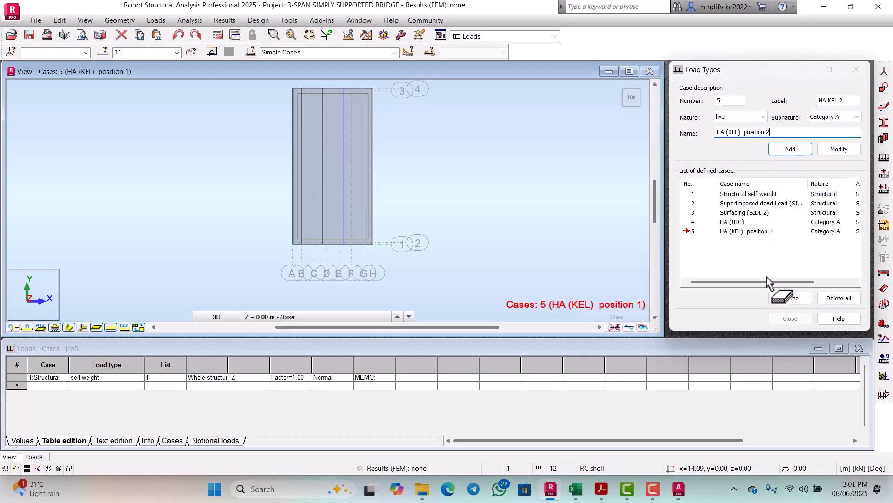
left_click(786, 150)
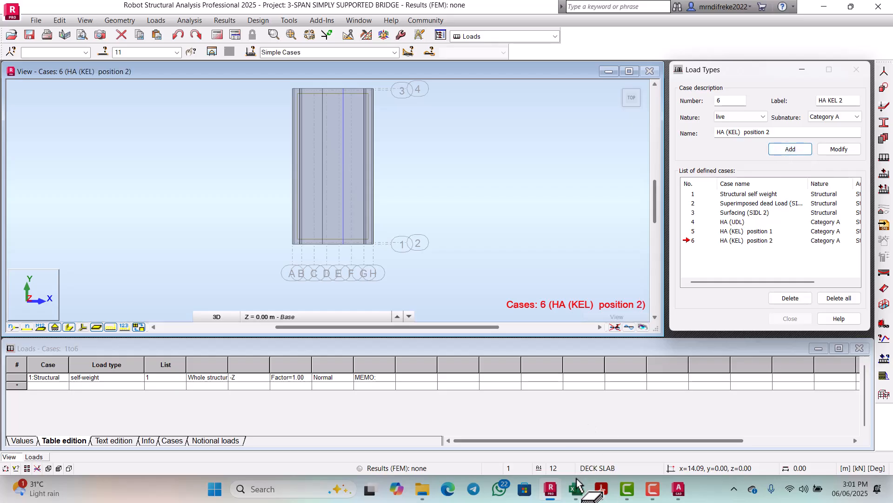
Check the load list in Excel, and change the case name in Robot to Pedstrain loading
mouse_move(580, 493)
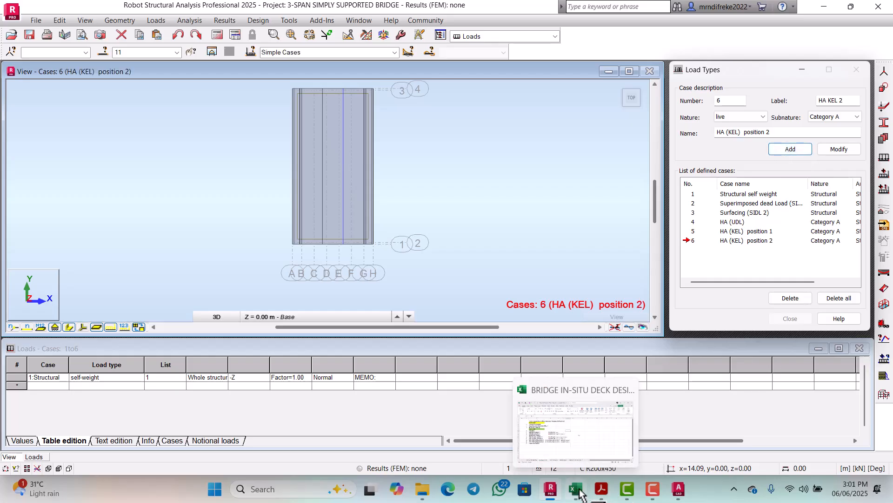
left_click(581, 494)
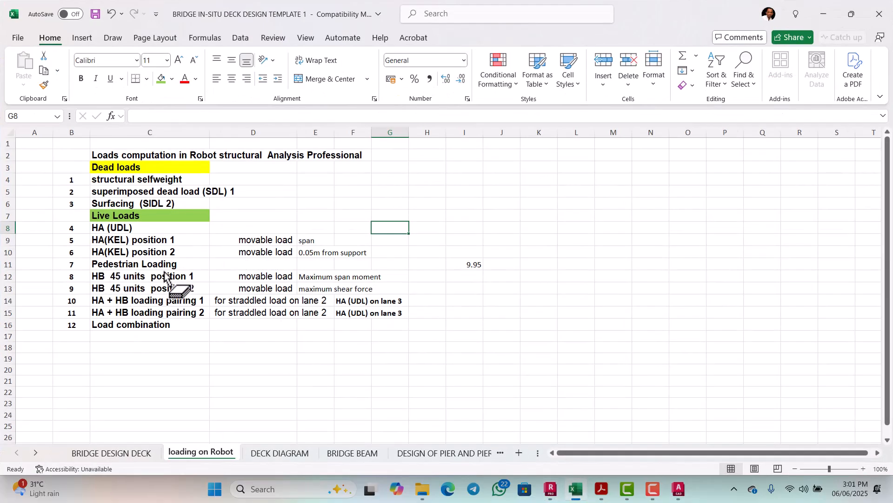
left_click(823, 14)
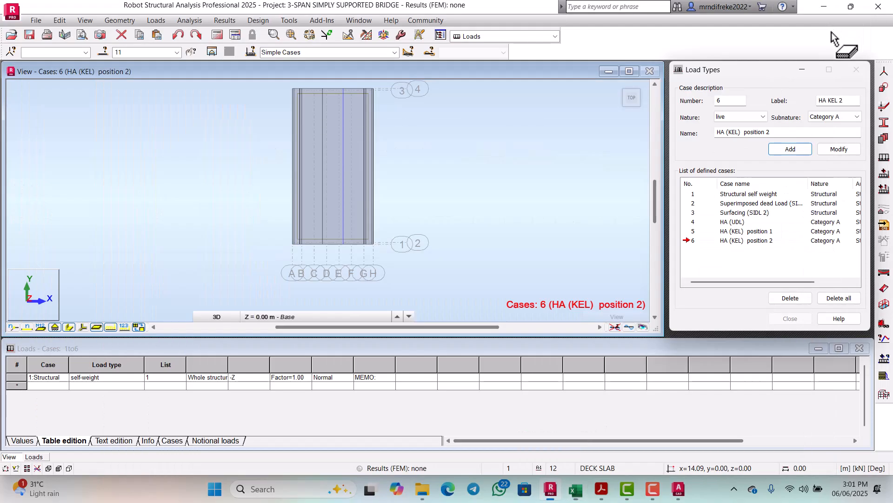
left_click(774, 135)
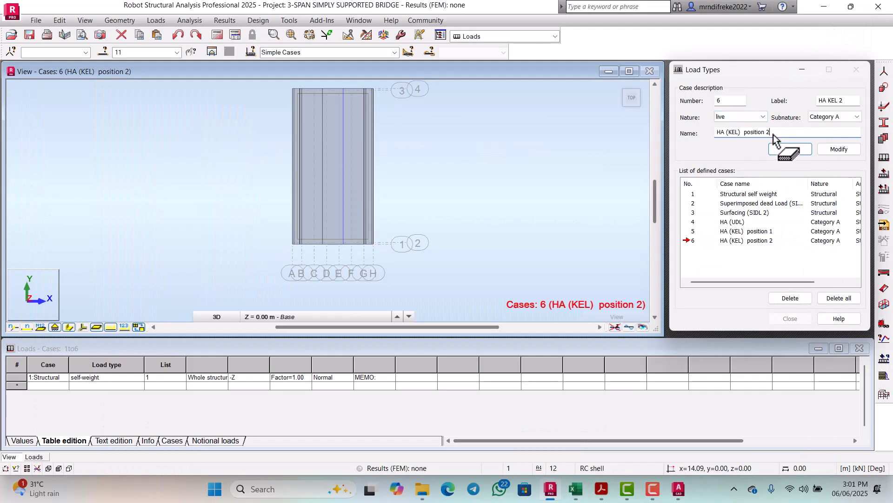
left_click_drag(773, 135, 719, 134)
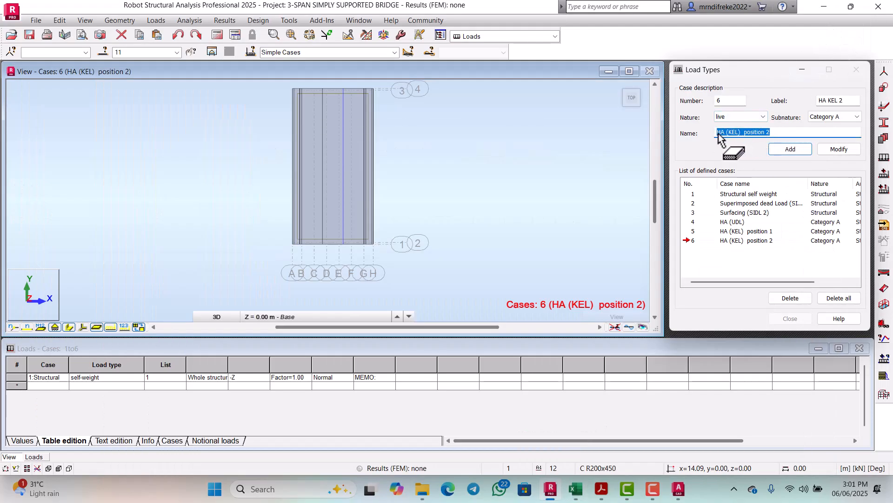
key("BackSpace")
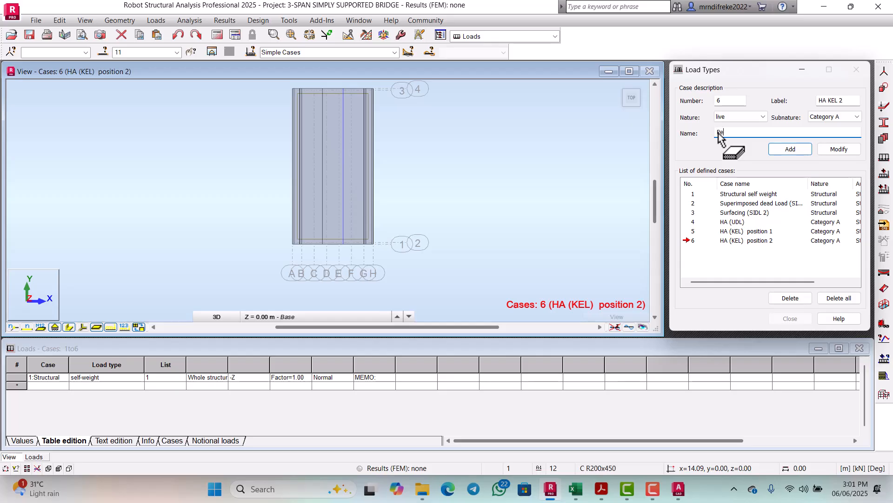
type("train loading")
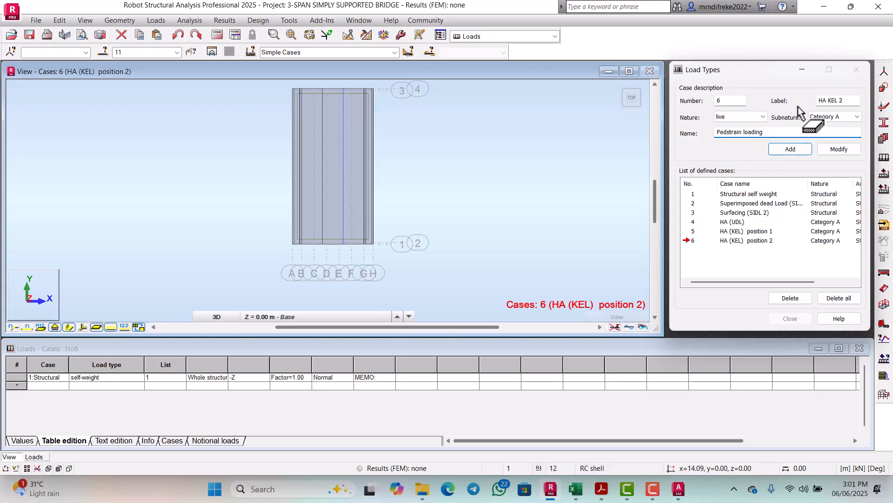
Set the label to PDL and add the pedestrian live load case to the defined cases
left_click(845, 101)
key("BackSpace")
key("BackSpace")
key("BackSpace")
key("BackSpace")
key("BackSpace")
key("BackSpace")
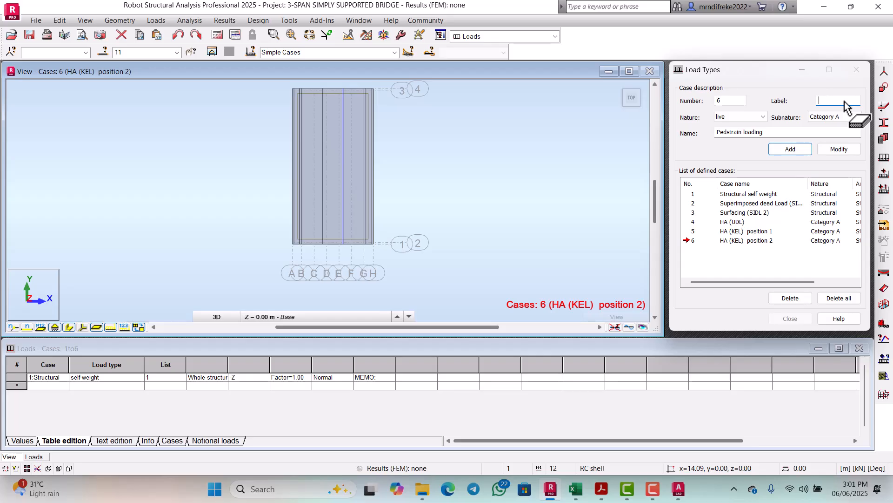
type("PDL")
left_click(794, 149)
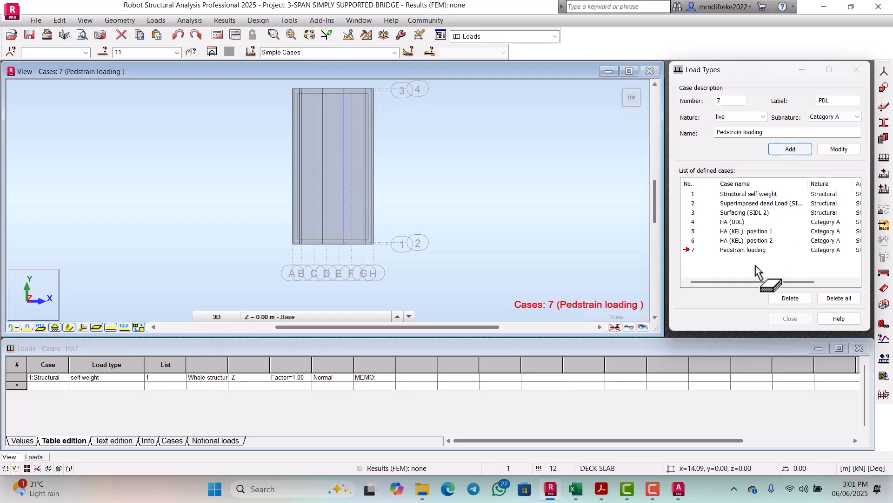
Consult the Excel load list again, and change the case name in Robot to HB 45 units Position 1
left_click(575, 489)
left_click_drag(574, 490, 116, 287)
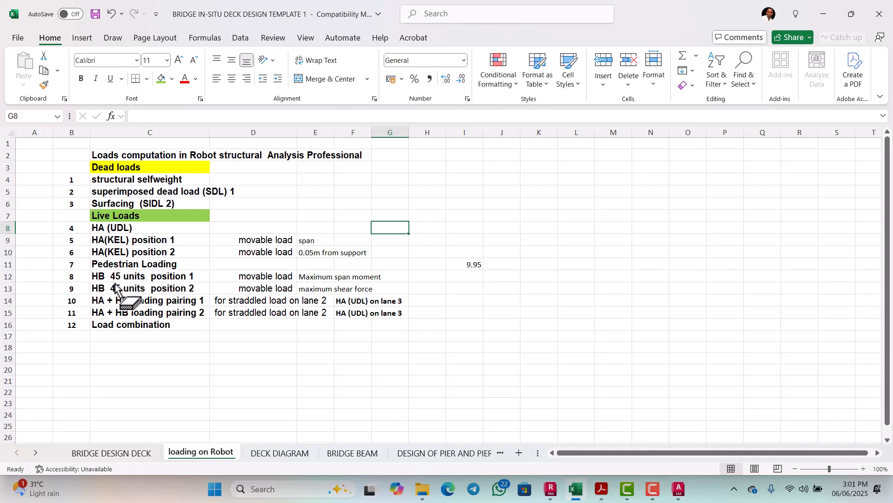
left_click_drag(116, 287, 820, 17)
left_click(818, 13)
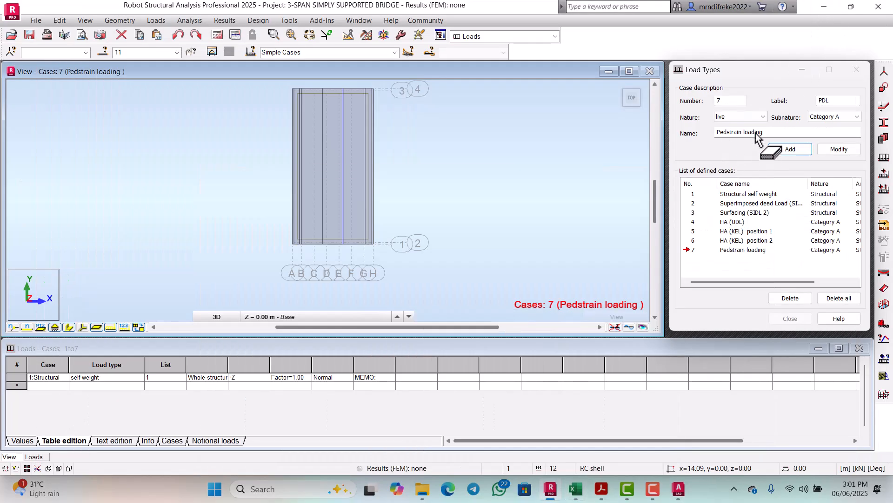
left_click_drag(770, 133, 697, 141)
type("H")
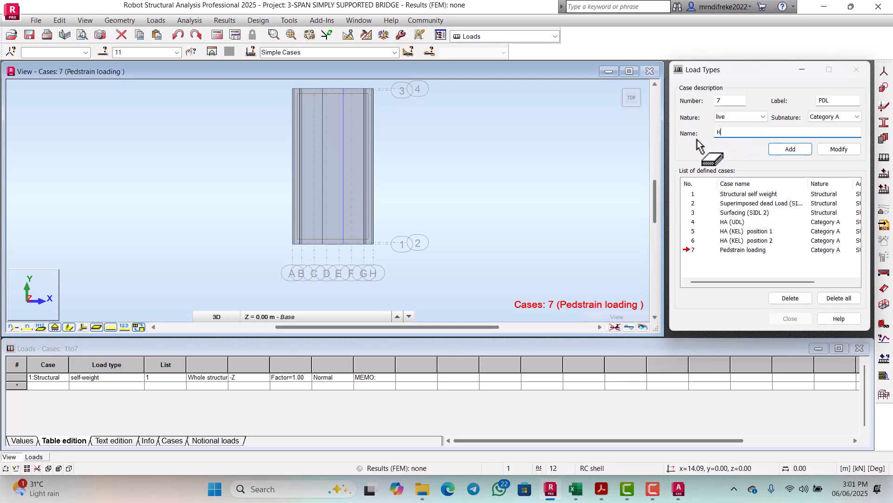
type("B 45 units ")
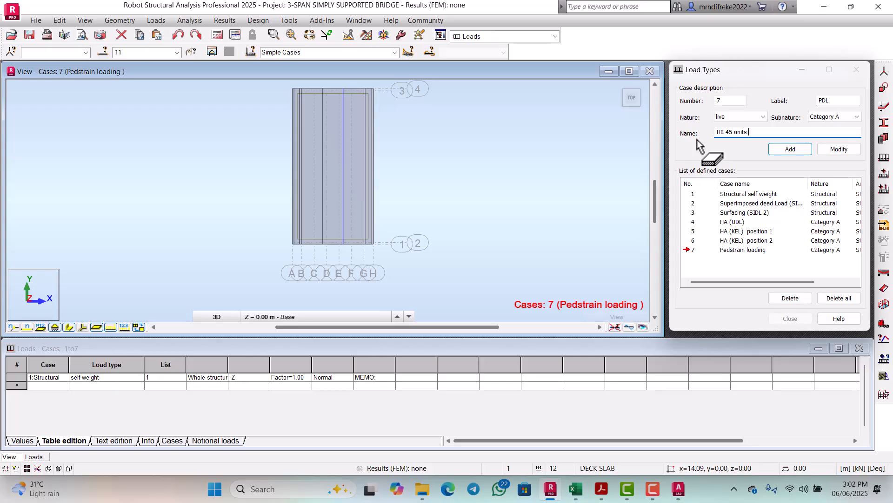
type("Position 1")
Set the label to HB 45 P 1 and add the HB 45 units Position 1 live load case
left_click(831, 101)
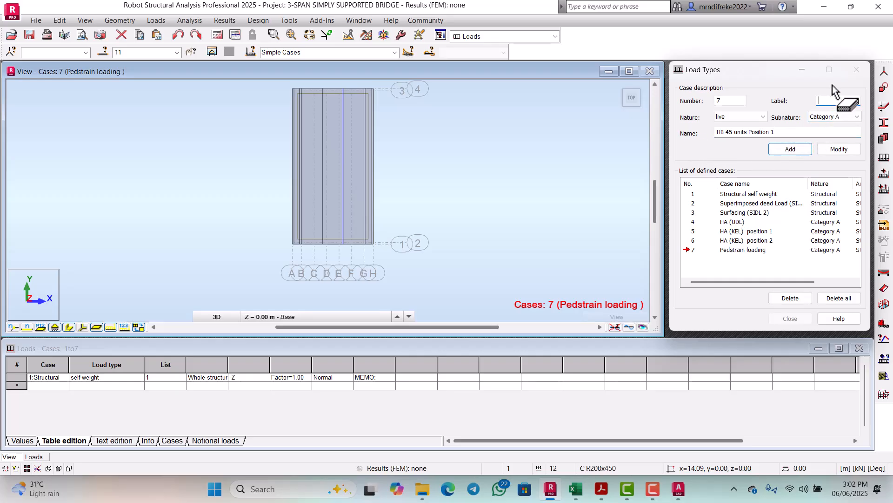
type("HB 45 P 1")
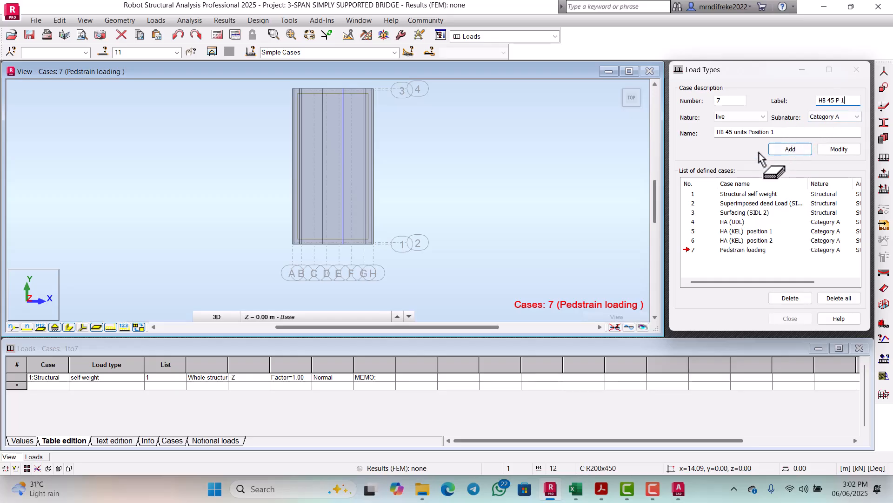
left_click(778, 149)
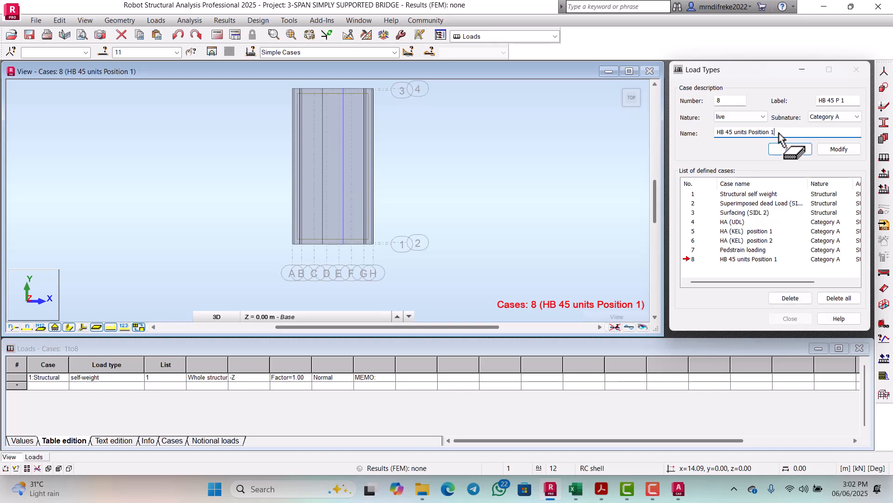
Add another live load case named HB 45 units Position 2 with the label HB 45 P 2
key("BackSpace")
type("2")
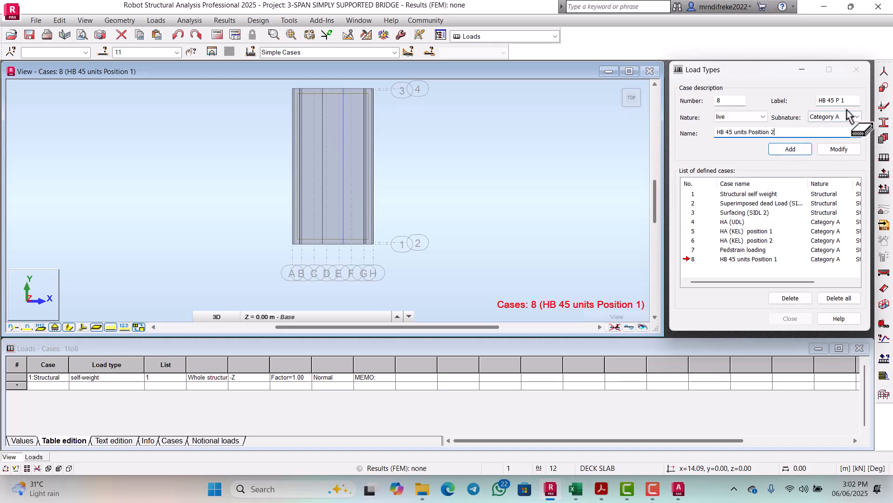
left_click(852, 101)
key("BackSpace")
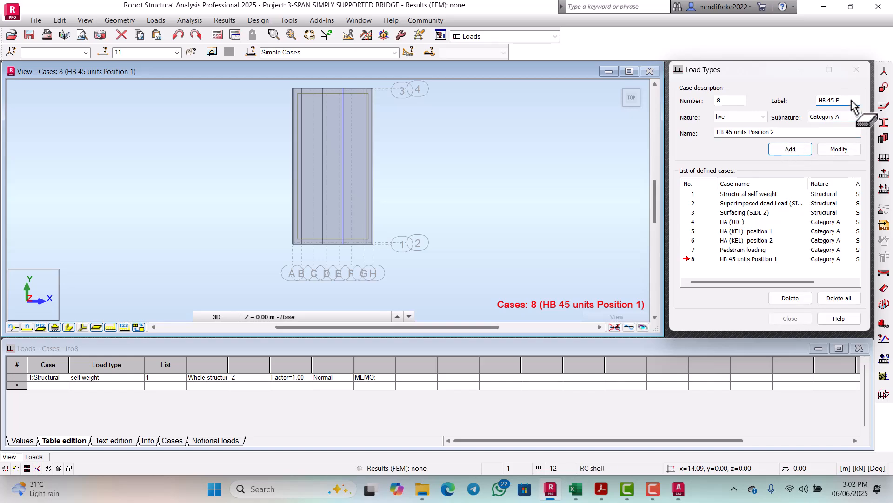
type("2")
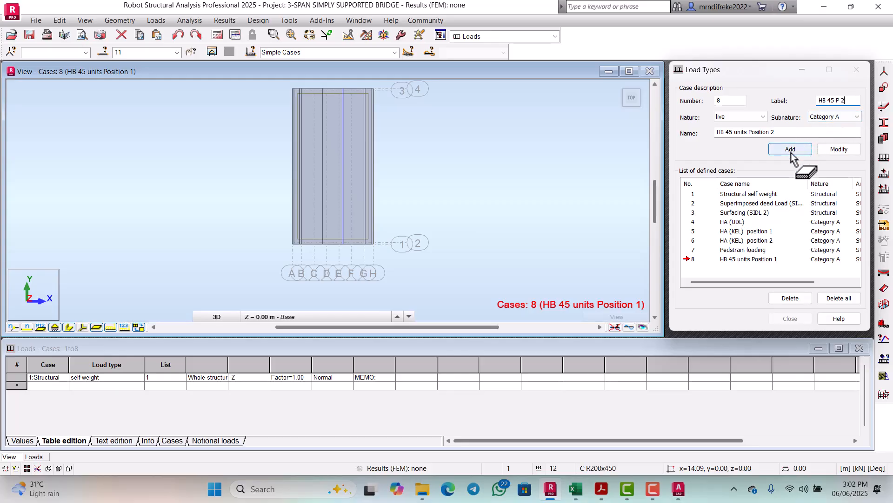
left_click(792, 155)
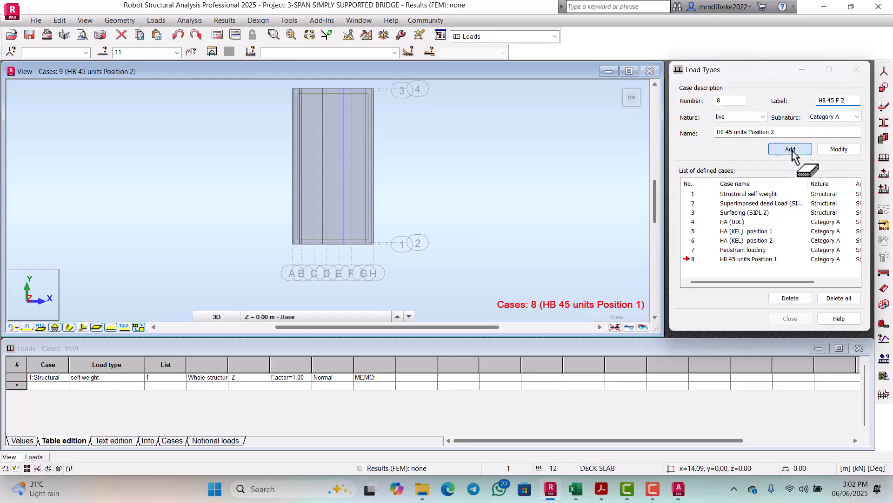
left_click(792, 150)
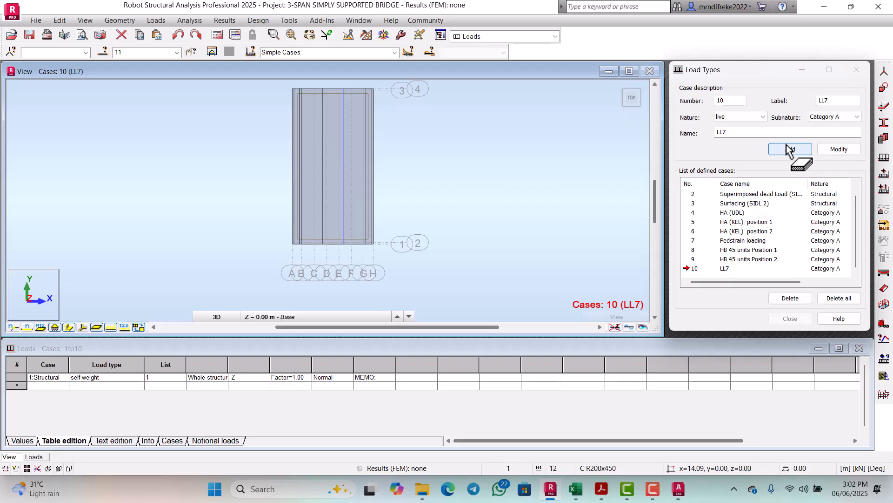
Delete the surplus load case LL7 and select case 9, HB 45 units Position 2, in the defined cases
left_click(718, 272)
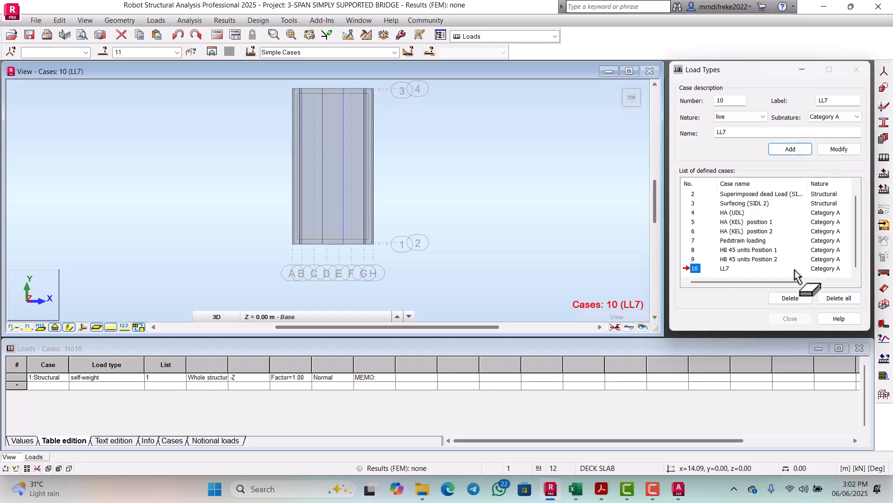
left_click(792, 296)
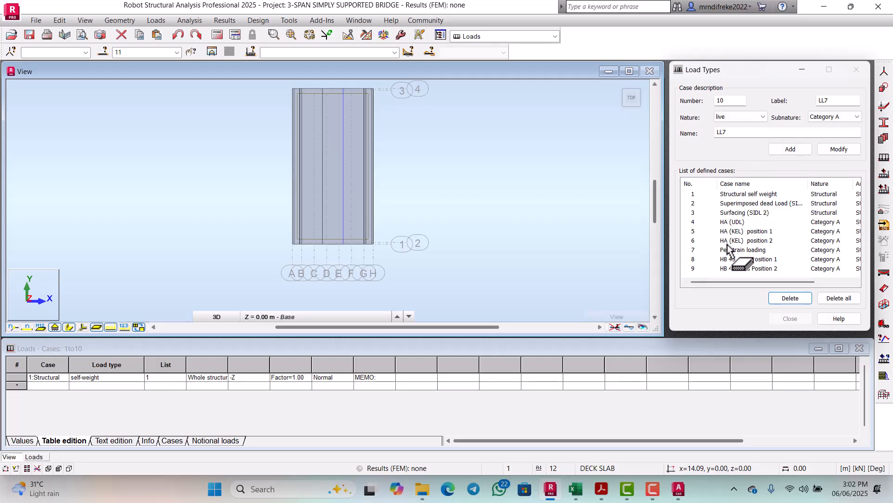
left_click(693, 270)
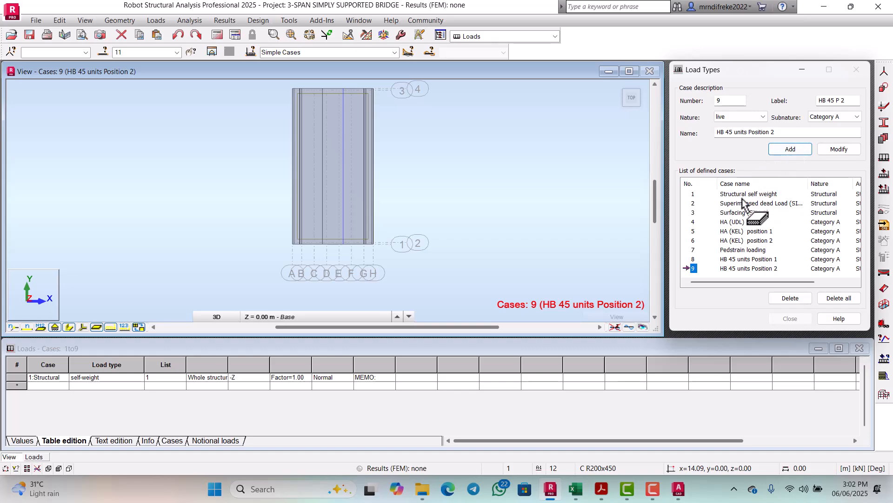
left_click(707, 271)
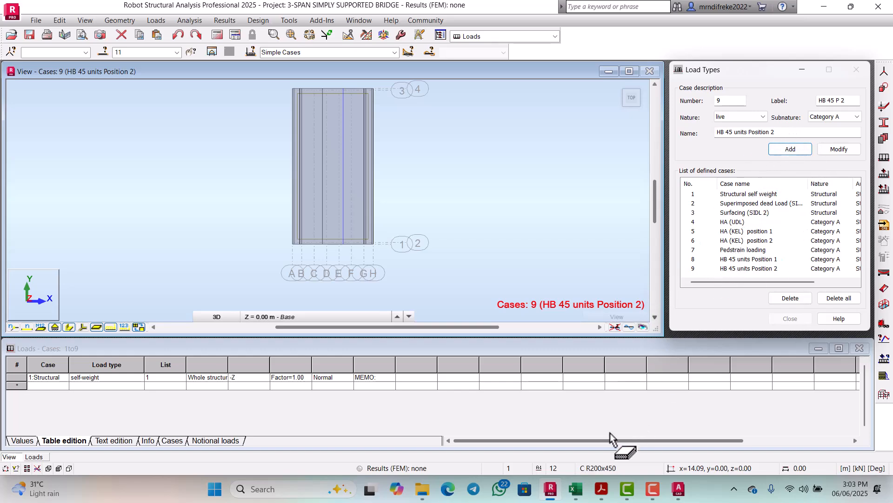
In the Excel load list, note "span verfication" in H14 beside pairing 1 and "support verification" in H15 beside pairing 2
left_click(575, 488)
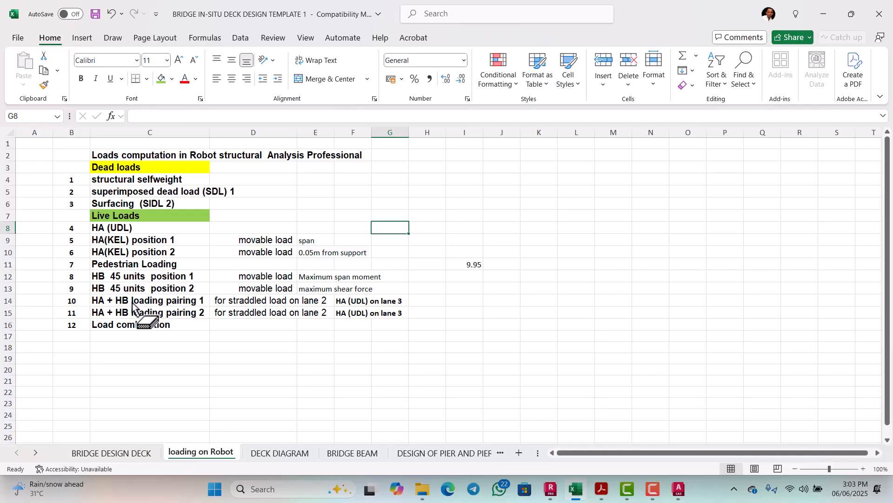
left_click(424, 306)
double_click(426, 302)
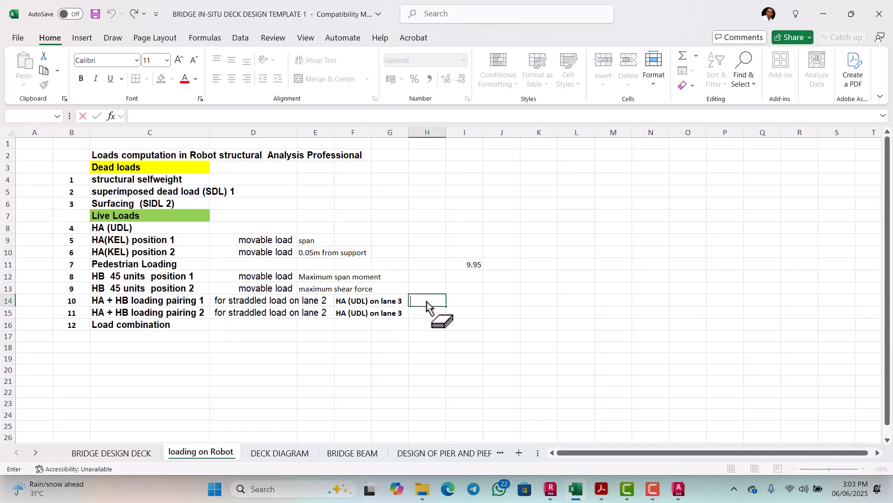
type("span verfica")
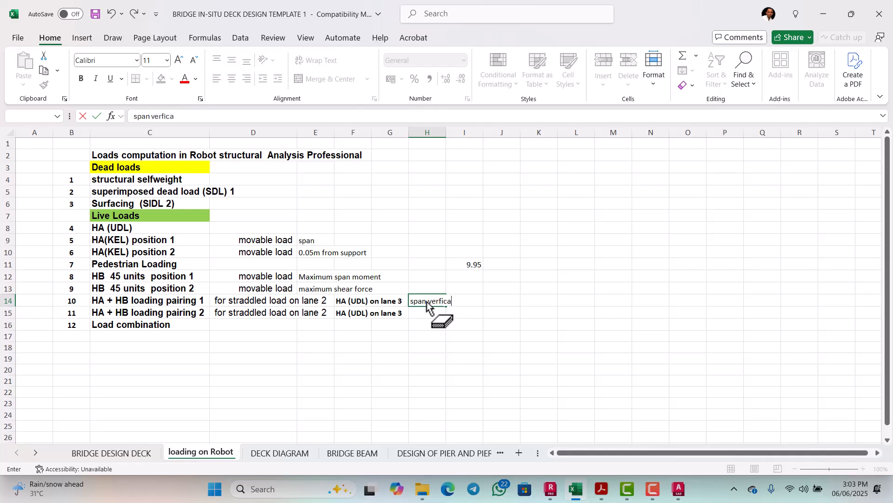
type("tion")
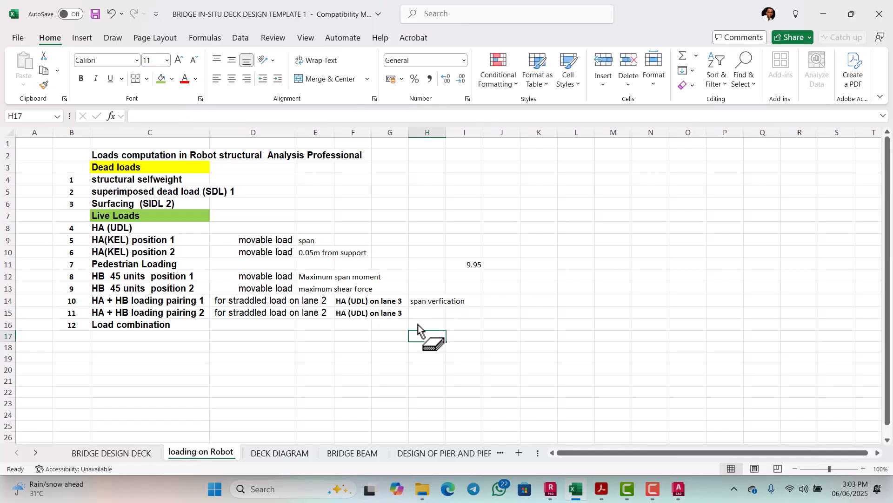
key("Return")
type("support verification")
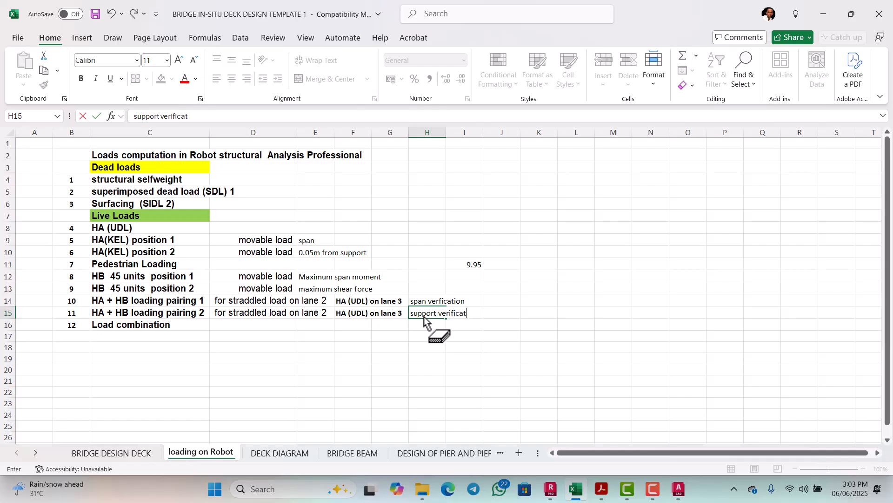
left_click(437, 357)
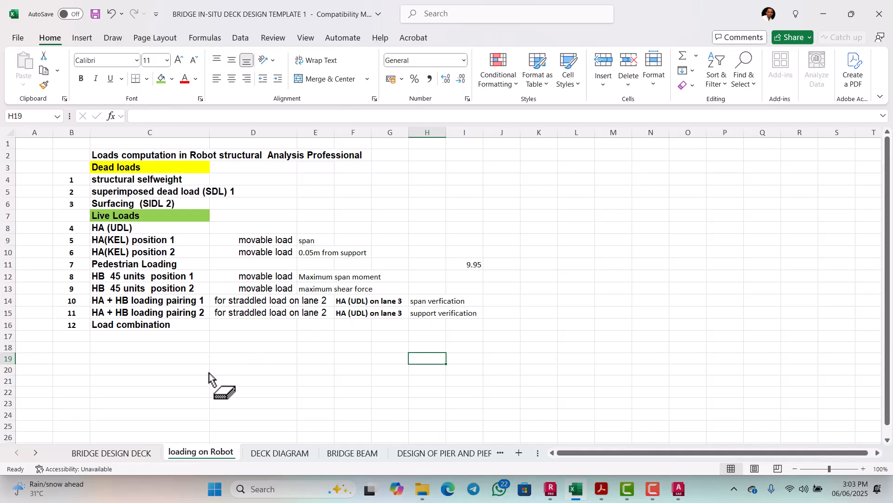
Switch to Robot and change the load case name to HA + HB loading pairing 1
mouse_move(577, 490)
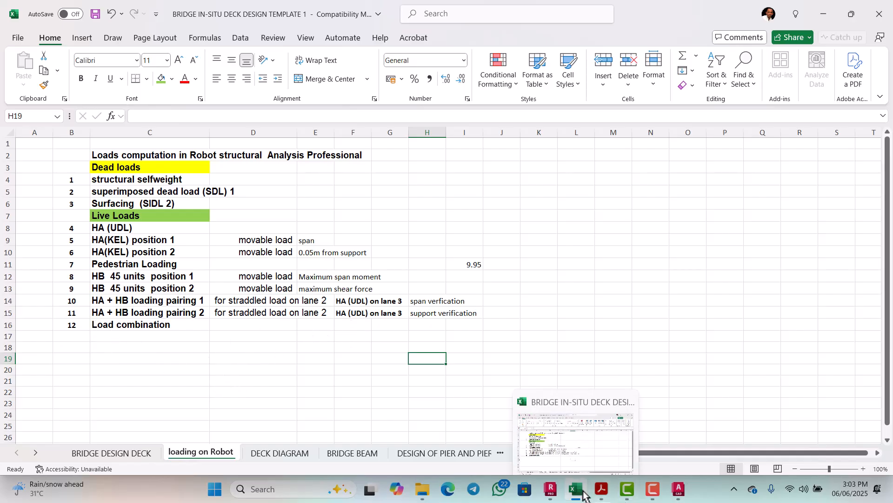
left_click(564, 438)
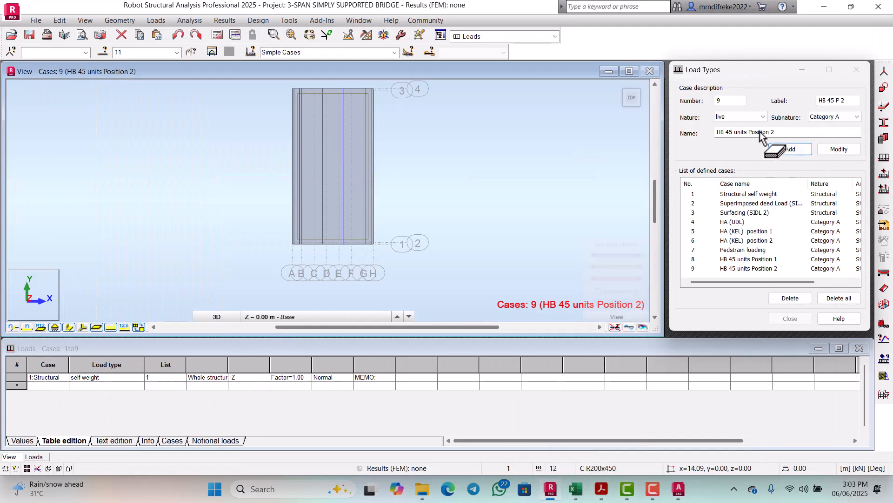
left_click(776, 133)
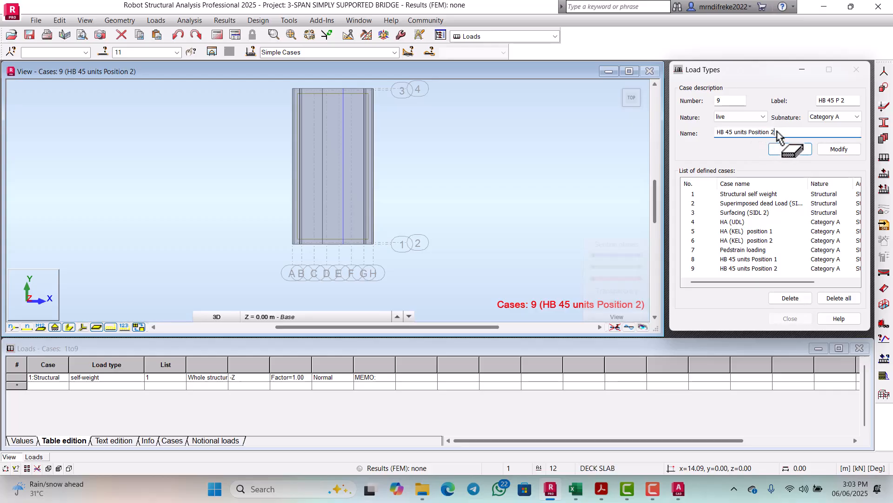
key("BackSpace")
key("BackSpace")
key("BackSpace")
key("BackSpace")
key("BackSpace")
key("BackSpace")
key("BackSpace")
key("BackSpace")
key("BackSpace")
key("BackSpace")
key("BackSpace")
key("BackSpace")
key("BackSpace")
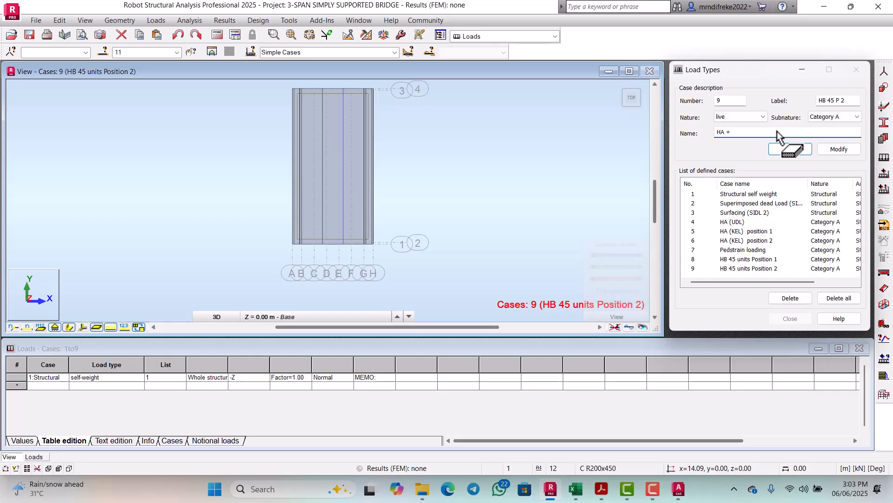
type("H")
type("loading pairing 1")
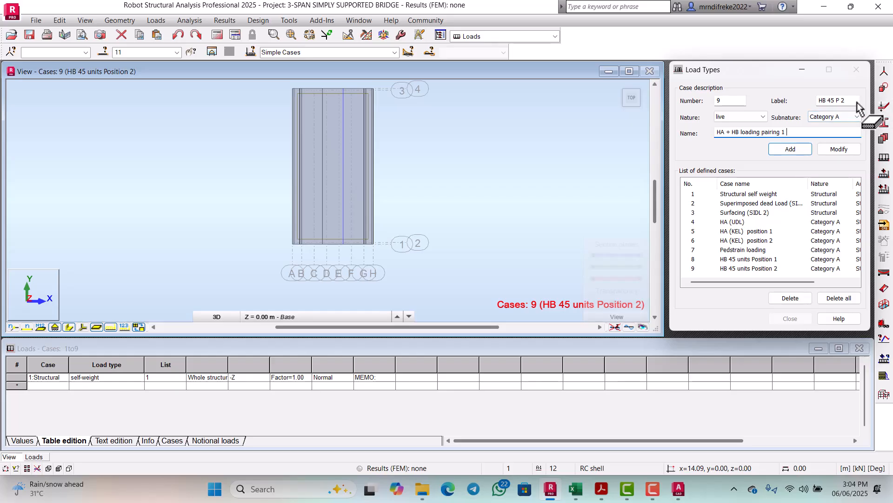
Set the label to HA + HB P1 and add the HA + HB loading pairing 1 live load case
left_click(854, 103)
key("BackSpace")
key("BackSpace")
key("BackSpace")
key("BackSpace")
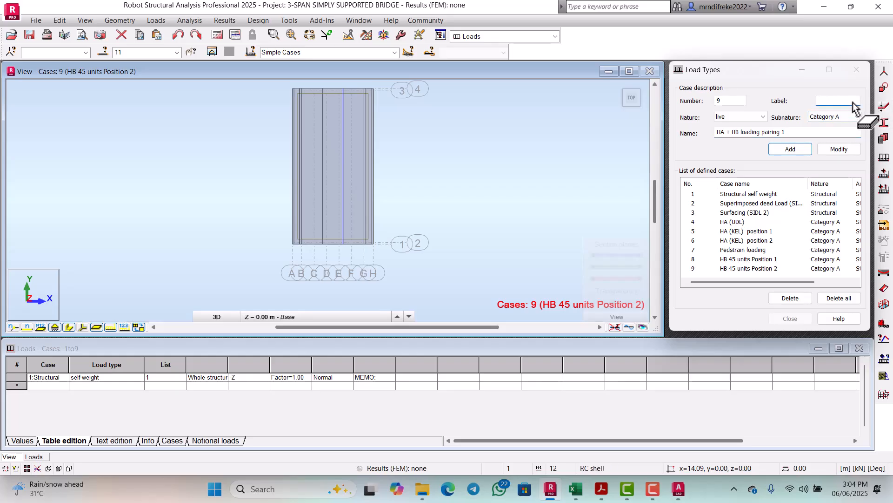
type("HA + HB P1")
left_click(791, 150)
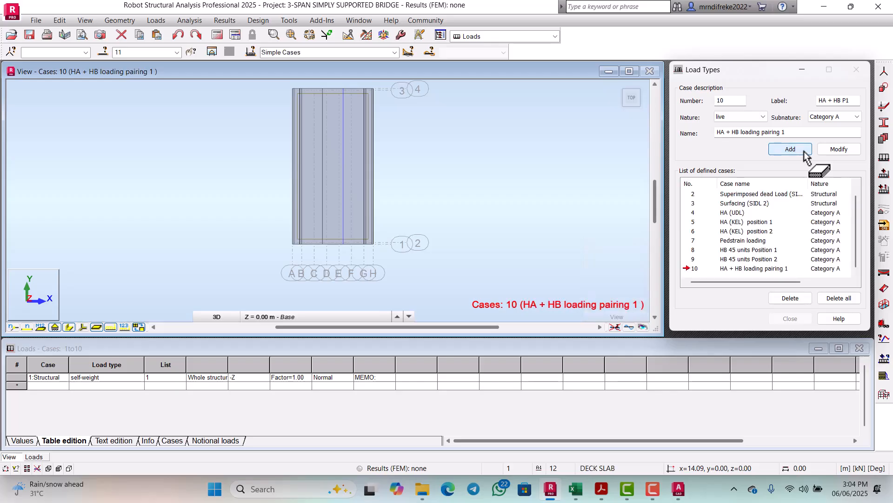
Add another live load case named HA + HB loading pairing 2 with the label HA + HB P2
left_click(784, 135)
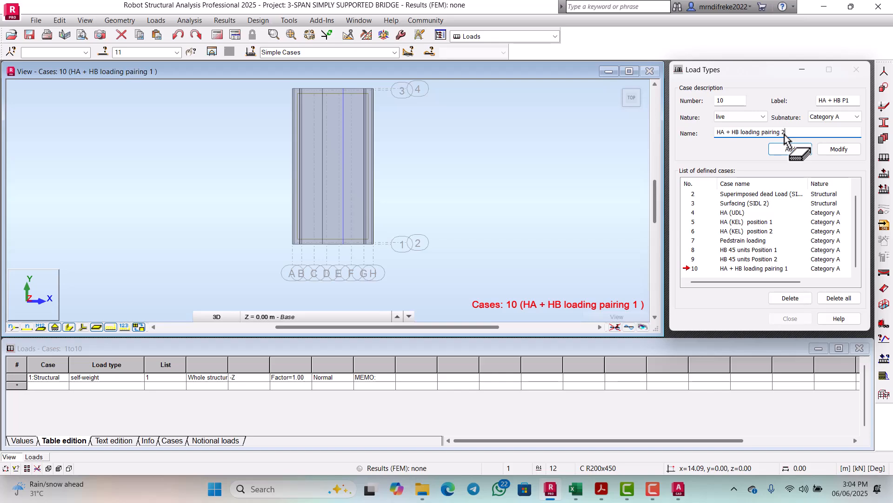
key("BackSpace")
type("2")
left_click(847, 101)
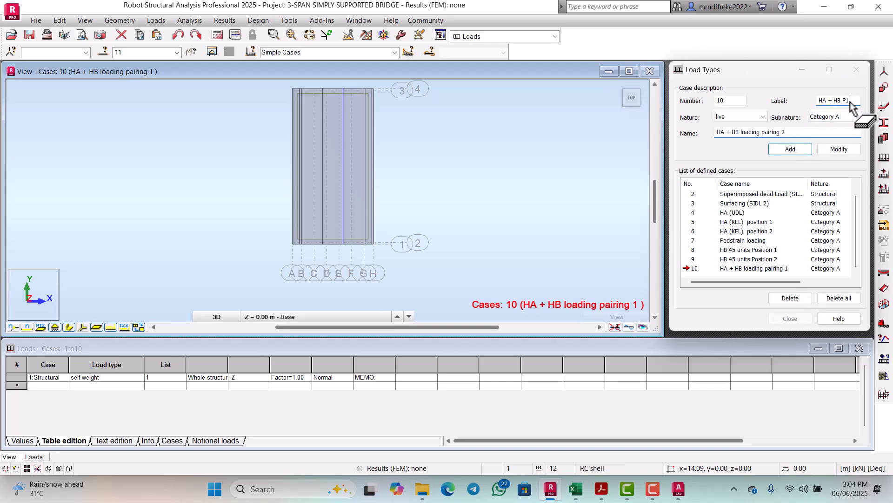
type("2")
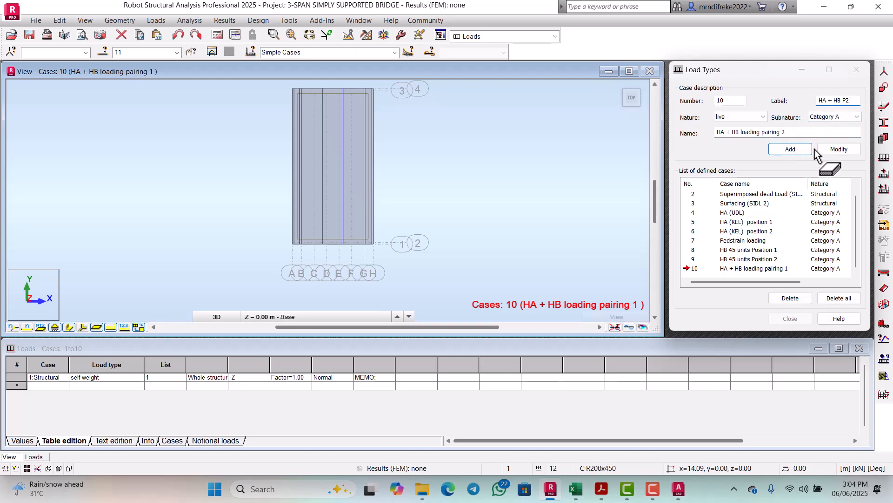
left_click(791, 149)
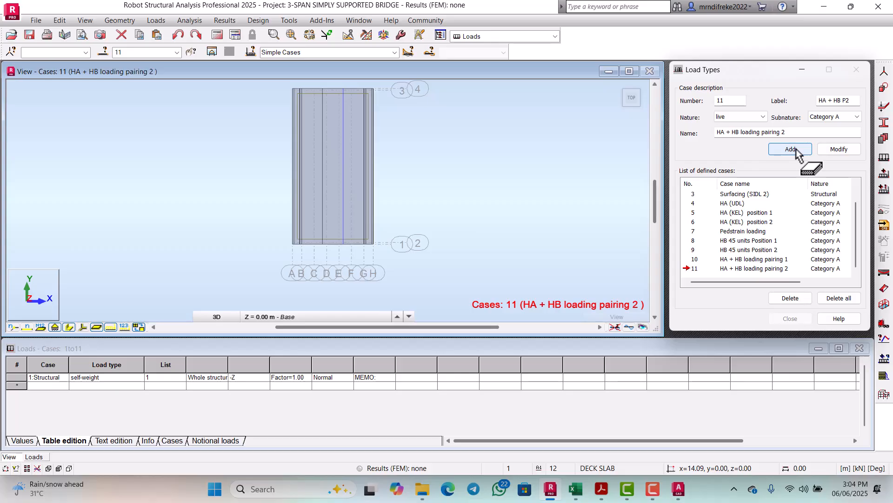
Check the defined load cases against the load list in Excel and return to Robot
mouse_move(576, 489)
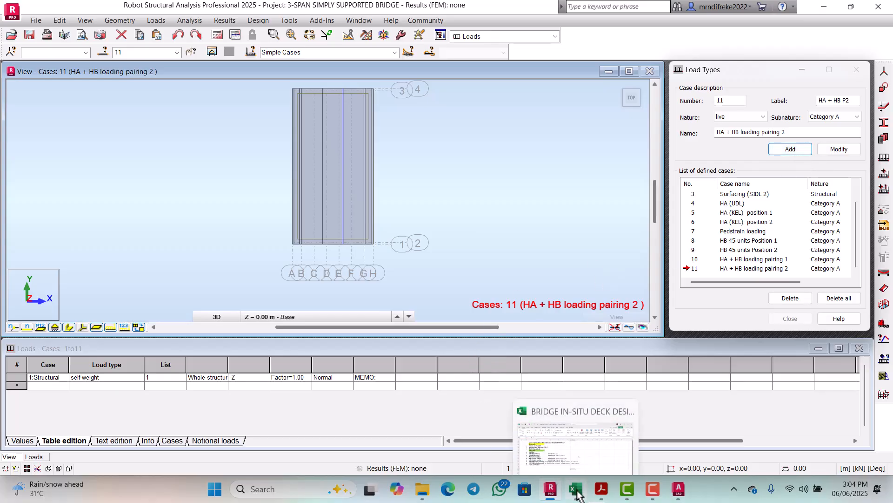
left_click(538, 461)
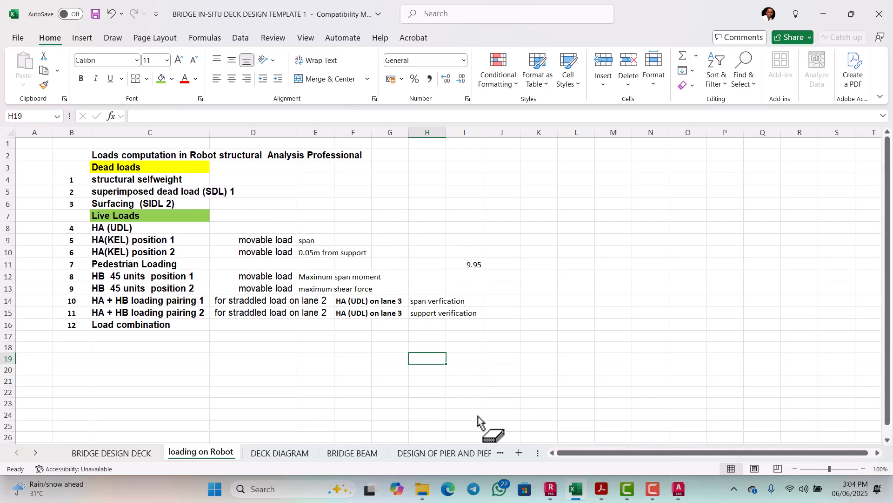
mouse_move(555, 495)
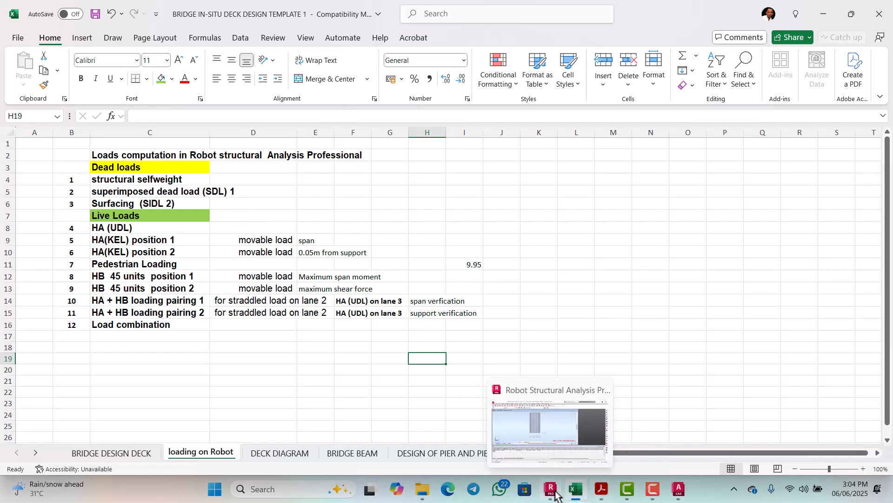
left_click(555, 495)
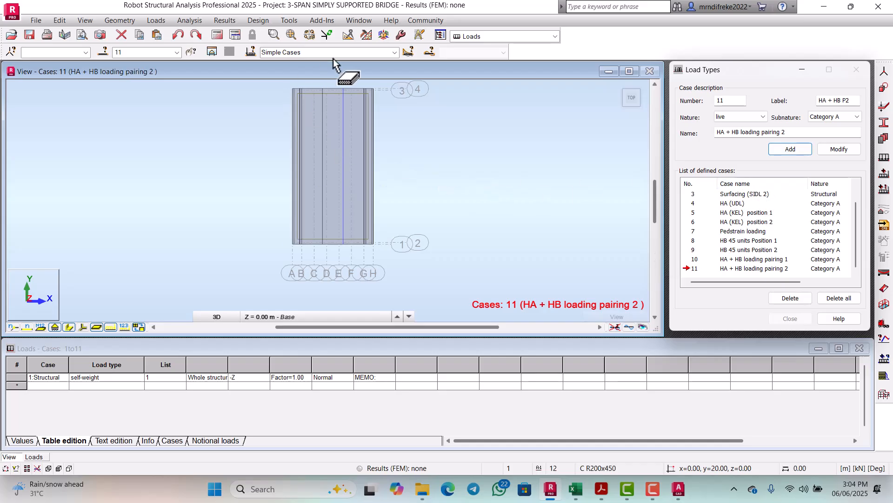
Make case 2, Superimposed dead Load (SIDL 1), current and open the uniform planar load on contour definition for surfaces
left_click(394, 52)
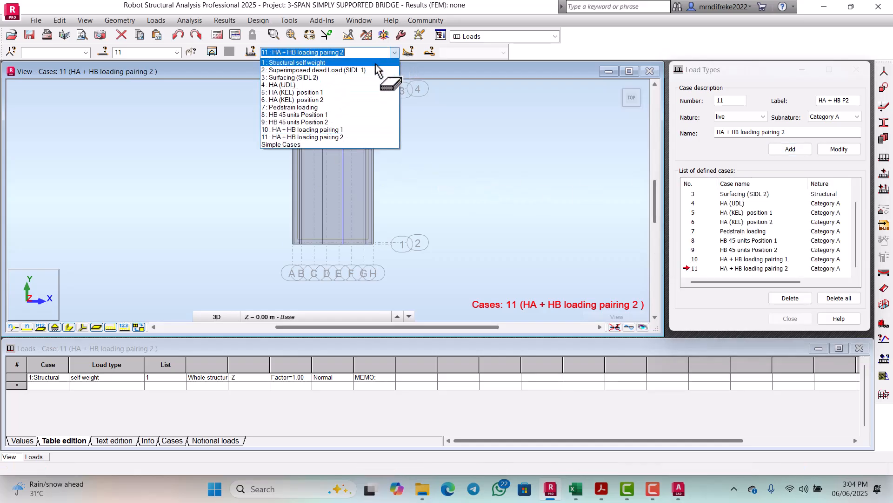
left_click(341, 70)
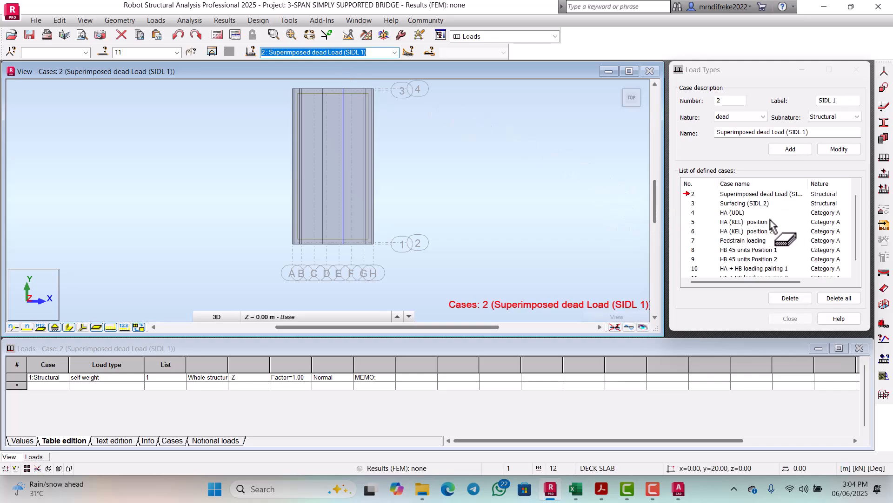
scroll(771, 226, "up", 1)
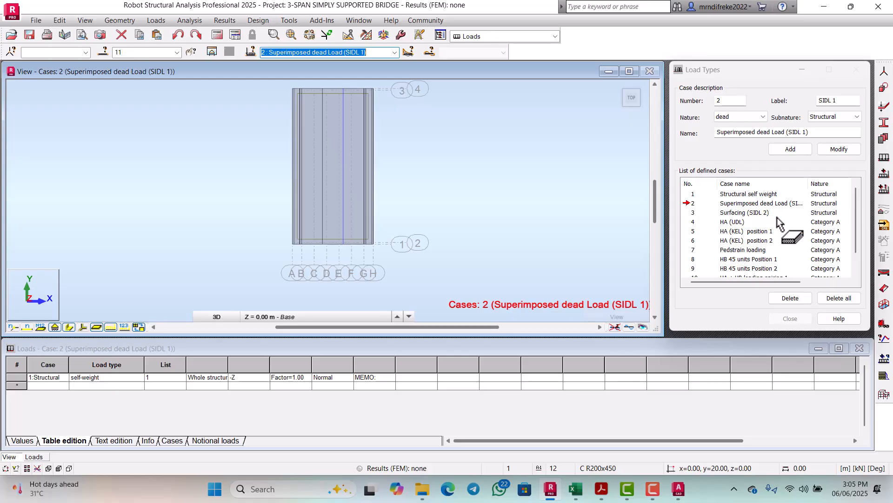
left_click(885, 158)
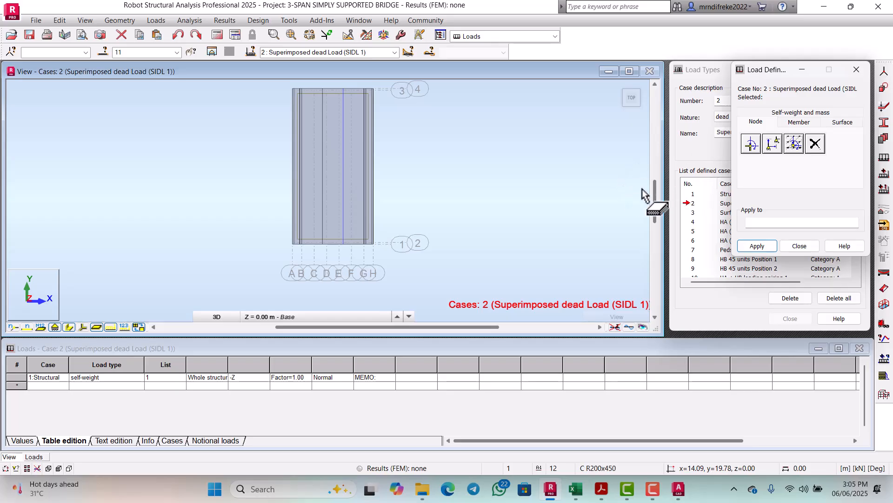
left_click(843, 123)
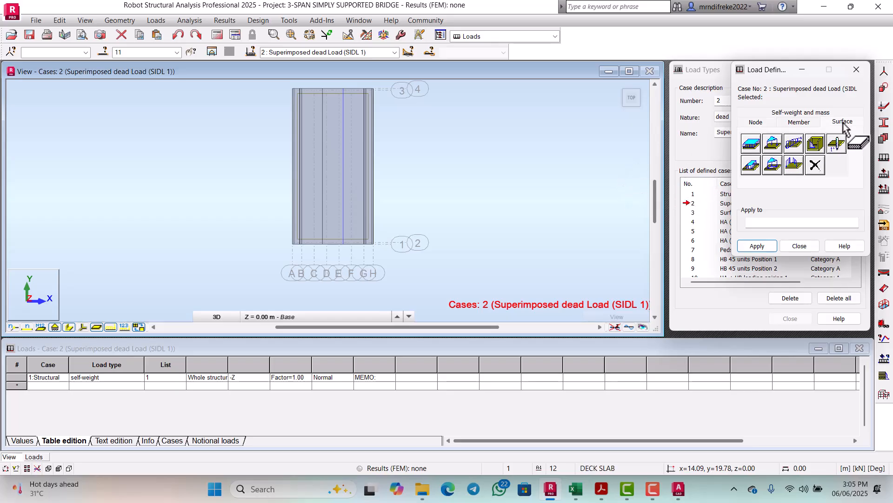
left_click(751, 165)
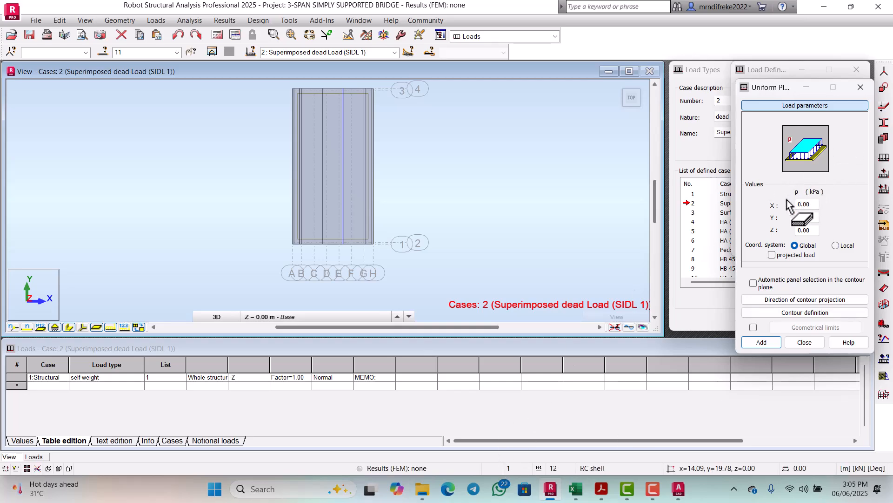
Look up the superimposed dead load for the parapet in the BRIDGE DESIGN DECK sheet in Excel
left_click(574, 496)
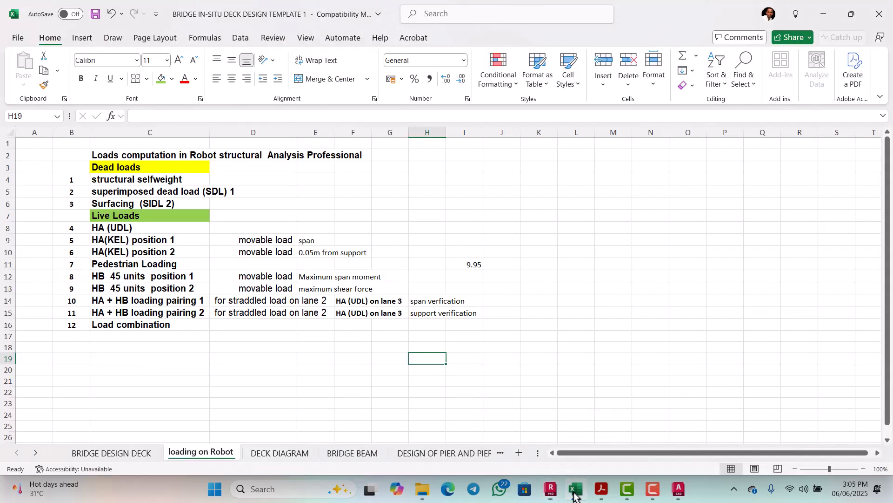
left_click(140, 452)
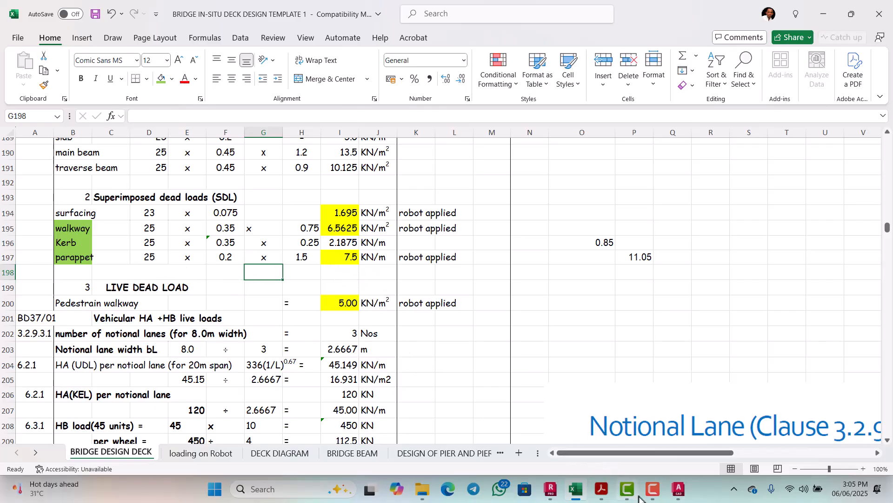
mouse_move(679, 491)
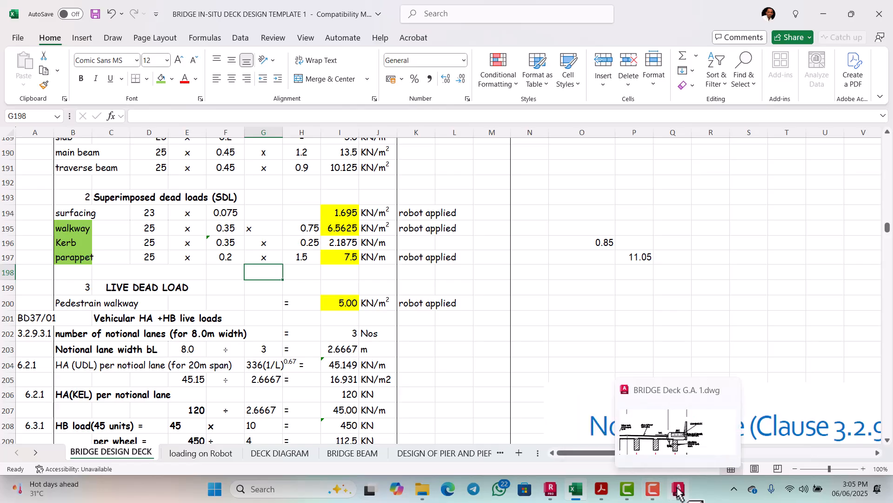
Back in Robot, set the planar load's Z value to -7.5 kPa and place contour points 0.00, 20.00 and 0.20, 20.00
left_click(550, 488)
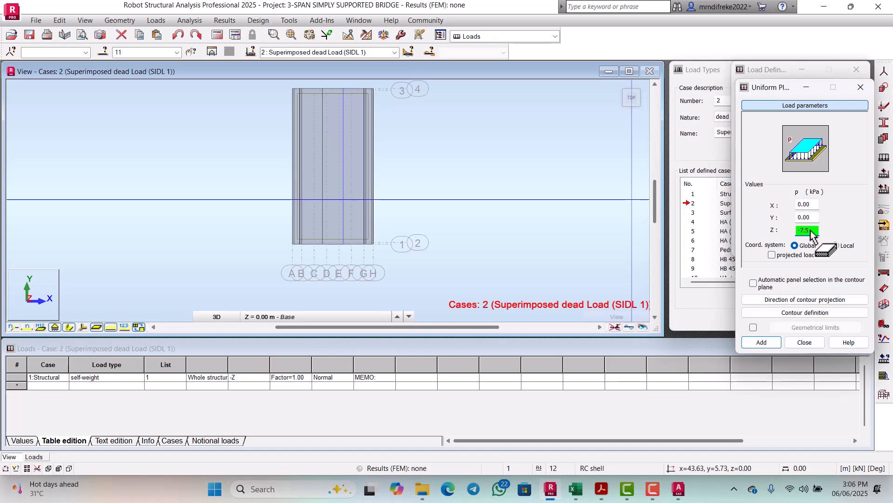
left_click(795, 315)
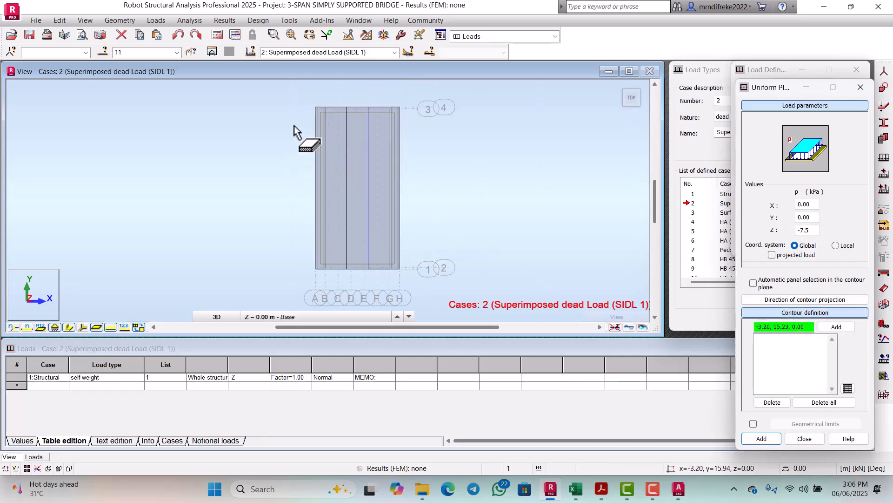
scroll(294, 133, "up", 6)
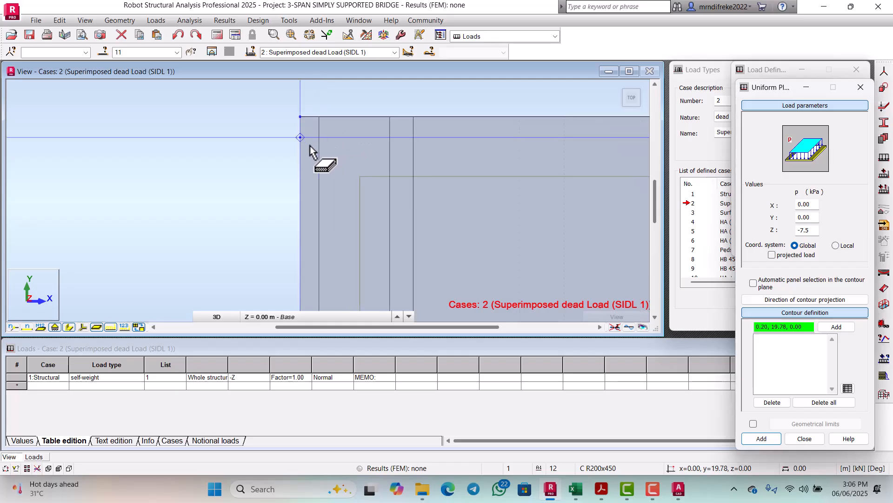
left_click(315, 121)
left_click(319, 122)
scroll(318, 133, "down", 4)
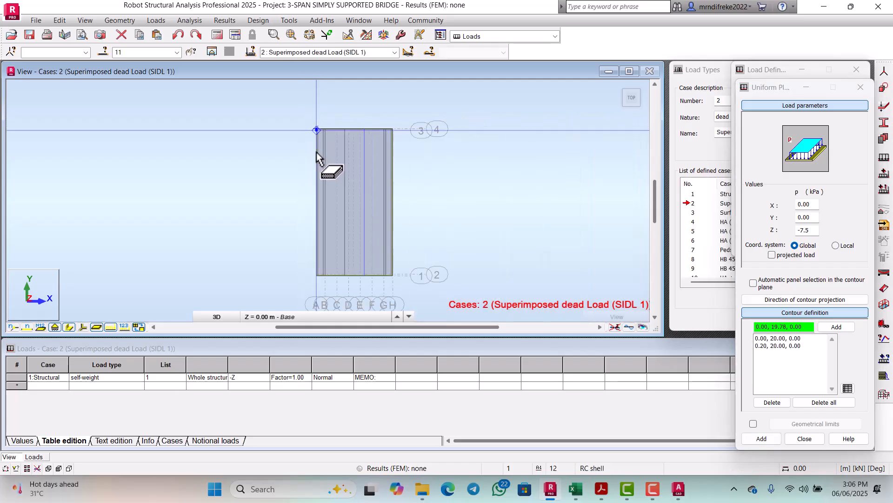
Complete the edge strip's contour through 0.20, 0.00 and 0.00, 0.00 back to its first corner and apply the load to the deck slab
scroll(314, 209, "down", 1)
scroll(315, 251, "up", 6)
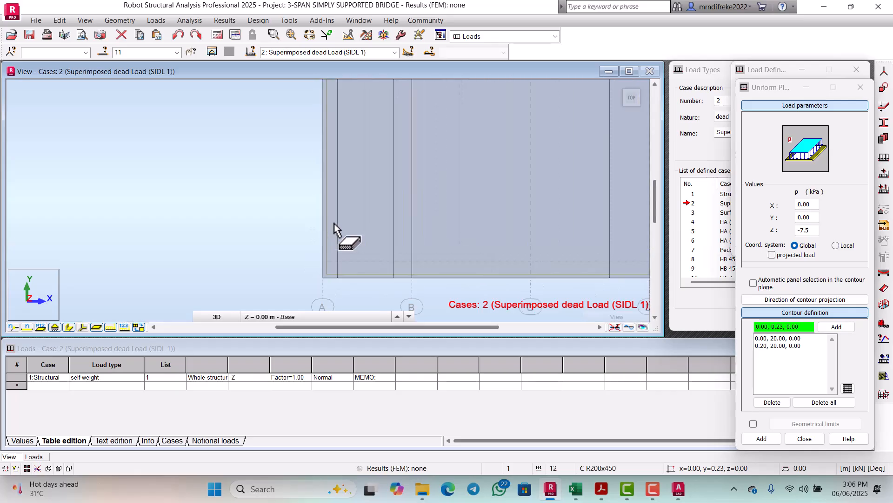
scroll(340, 280, "up", 4)
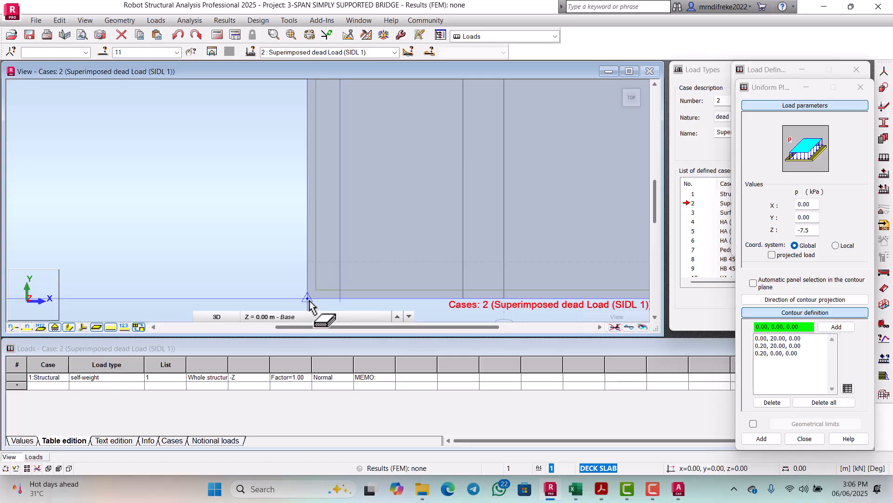
scroll(309, 300, "down", 5)
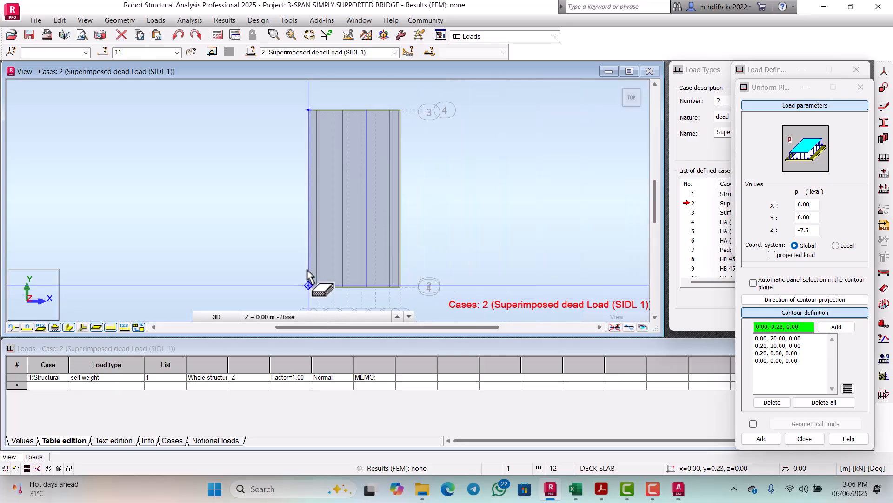
scroll(307, 176, "up", 6)
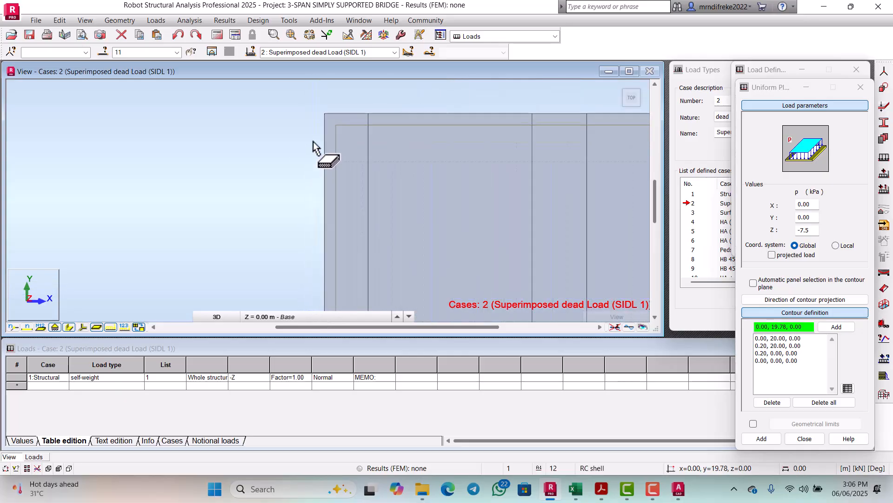
left_click(324, 113)
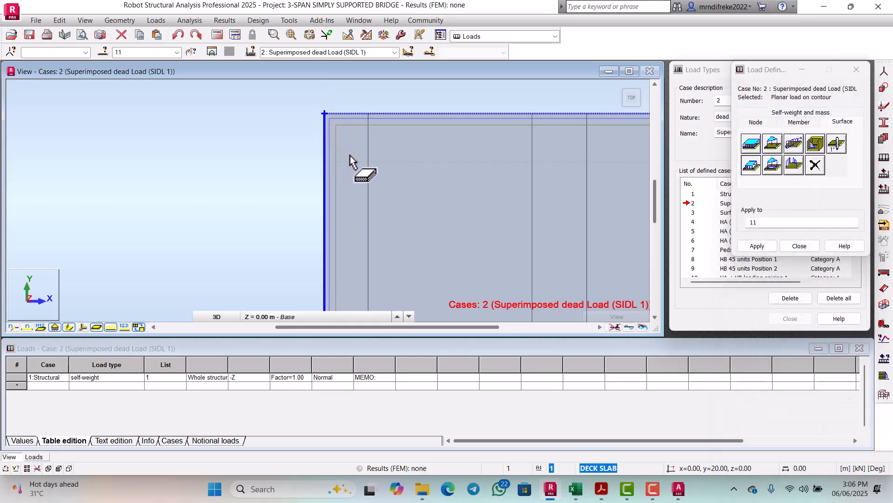
scroll(350, 159, "down", 5)
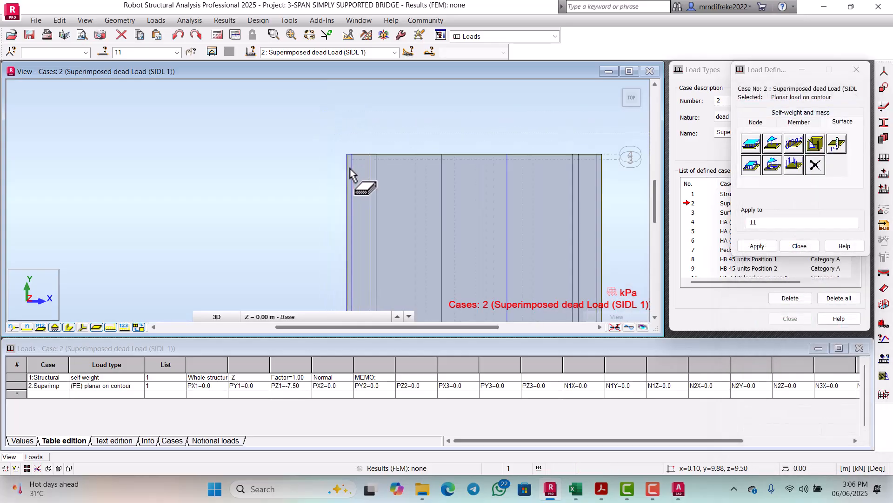
scroll(458, 195, "up", 5)
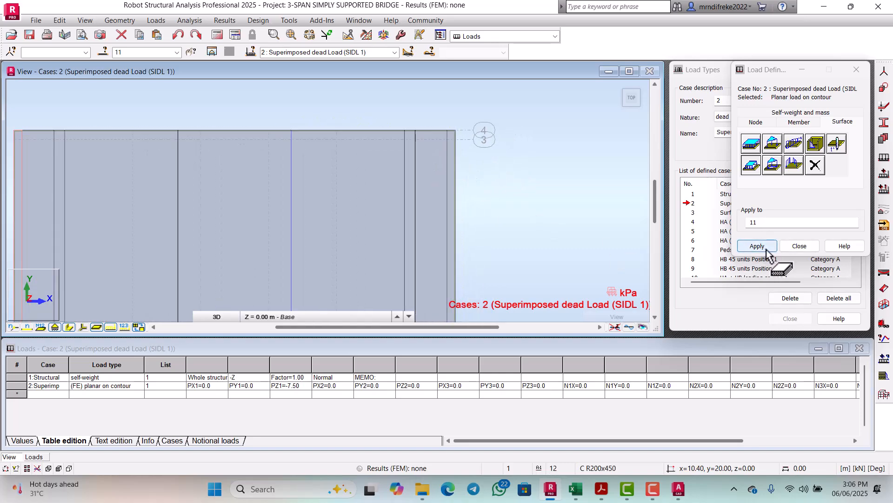
Start a second -7.50 kPa planar load for the opposite parapet strip, placing contour points 10.20, 20.00; 10.40, 20.00 and 10.40, 0.00
left_click(751, 165)
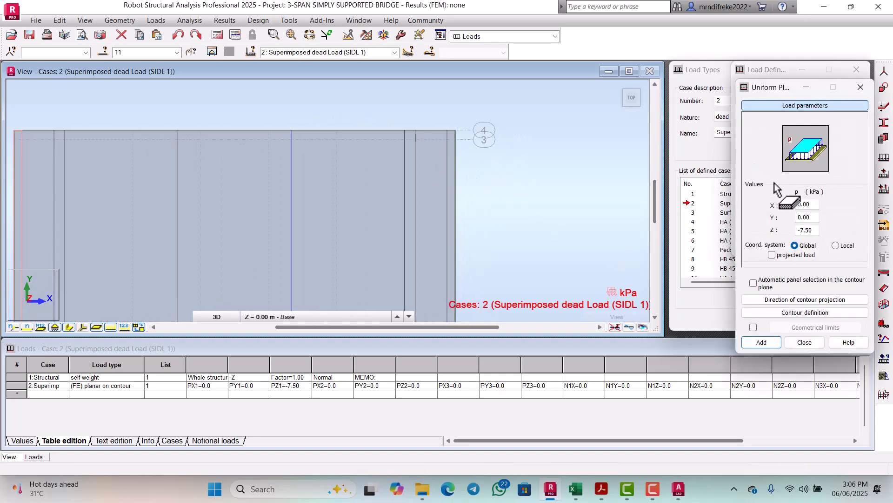
scroll(428, 177, "up", 4)
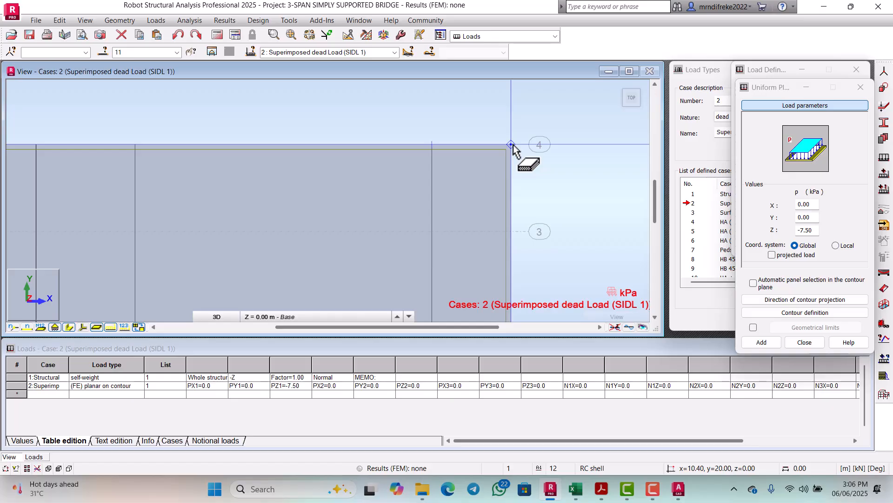
scroll(512, 154, "down", 3)
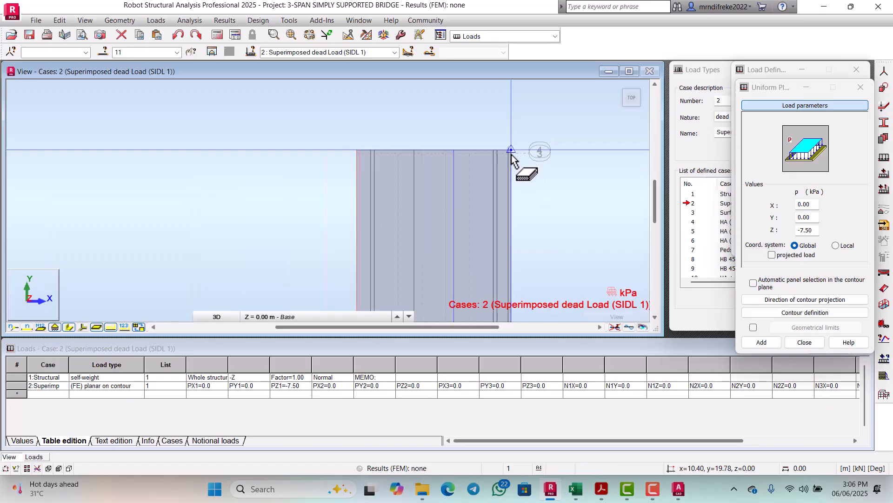
scroll(512, 156, "down", 2)
scroll(526, 253, "up", 6)
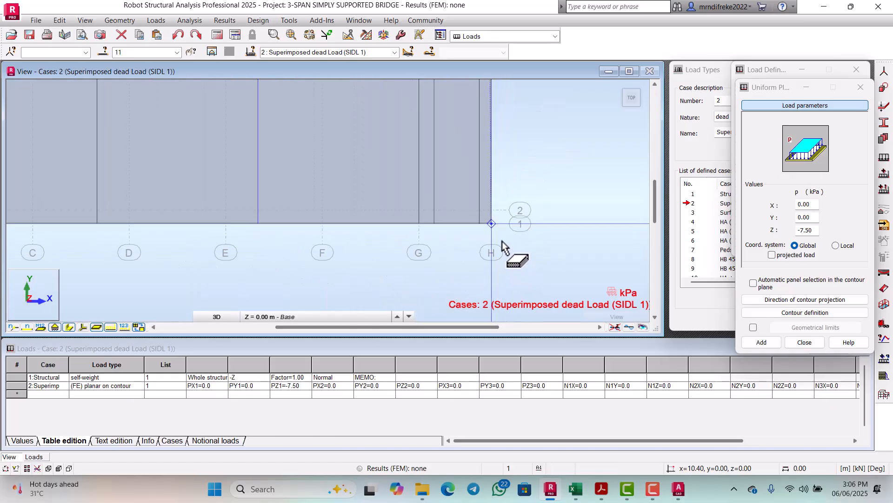
scroll(500, 235, "up", 3)
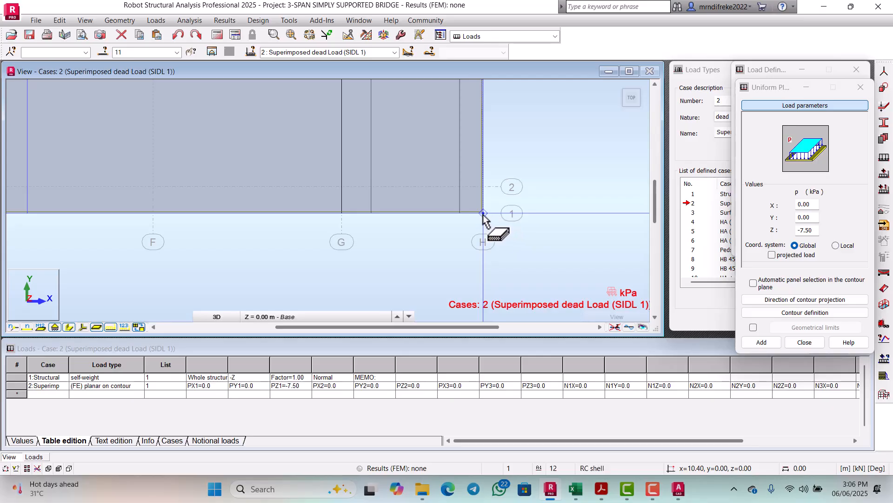
Complete the opposite parapet strip's contour through 10.20, 0.00 back to 10.20, 20.00 and apply the load to the deck slab
scroll(463, 220, "down", 4)
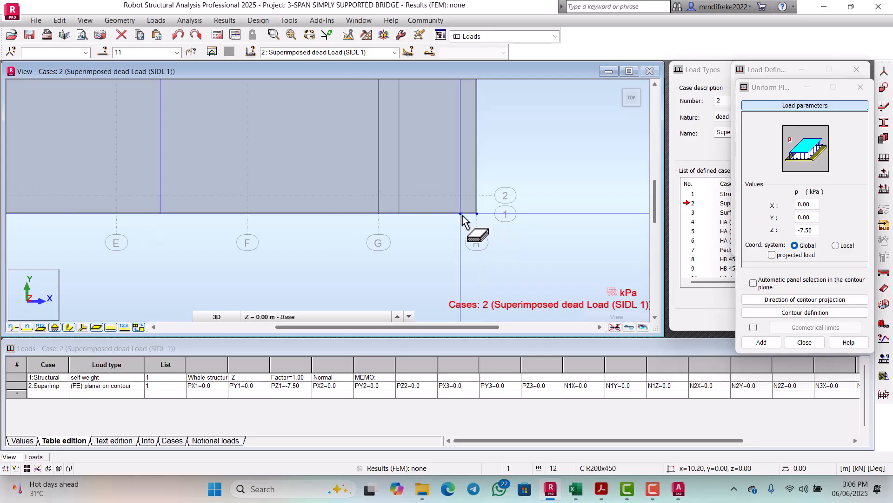
scroll(470, 230, "down", 3)
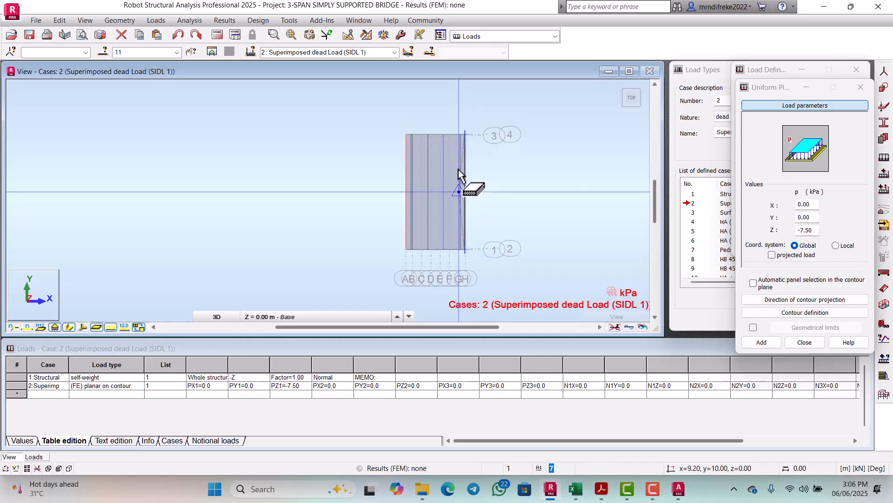
scroll(466, 139, "up", 6)
scroll(476, 145, "up", 3)
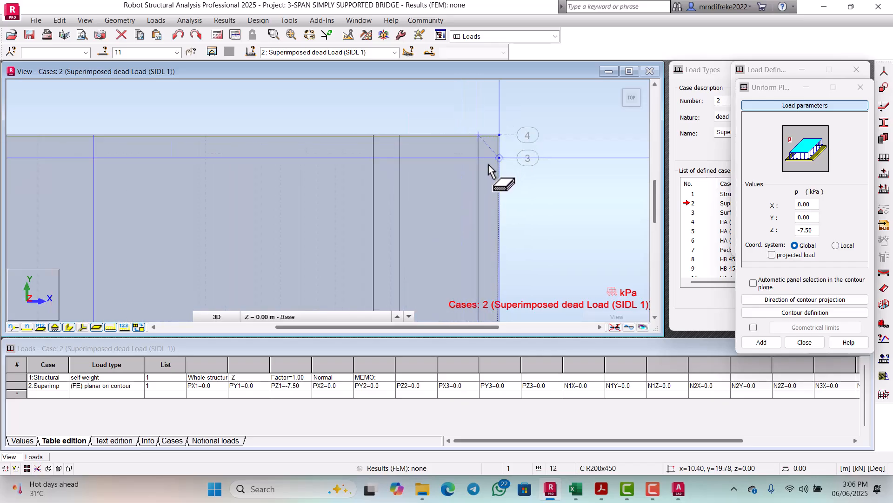
left_click(478, 136)
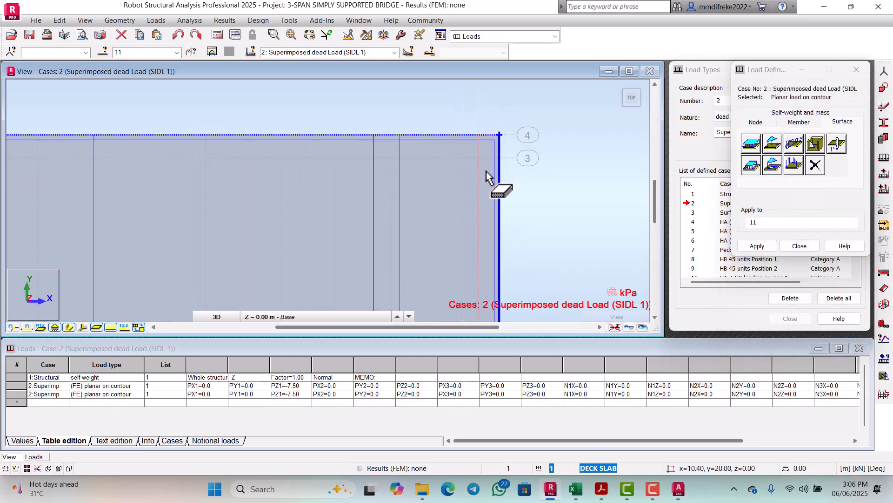
scroll(490, 179, "down", 3)
scroll(492, 179, "up", 2)
scroll(501, 166, "down", 5)
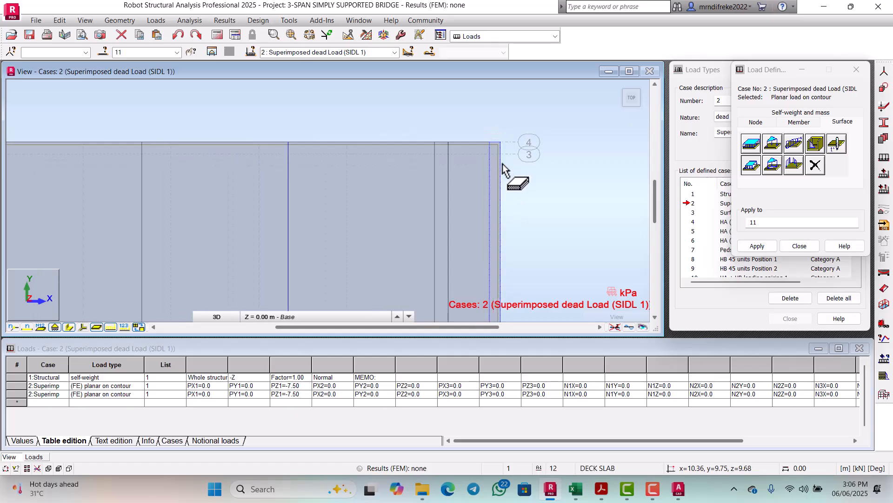
scroll(488, 200, "up", 3)
scroll(459, 190, "down", 5)
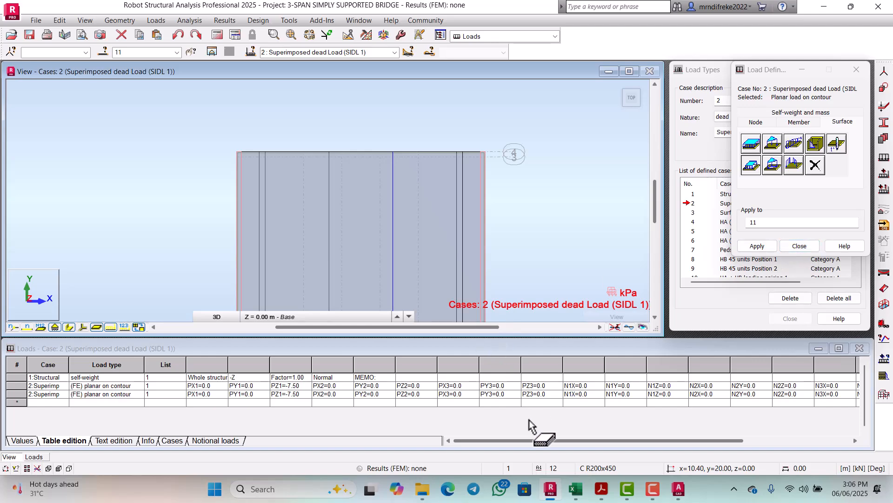
scroll(365, 186, "down", 4)
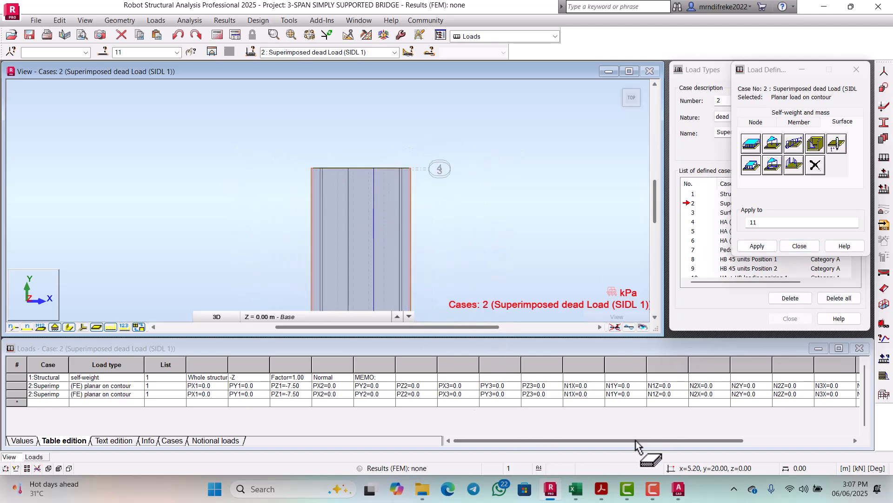
Take the kerb load from the BRIDGE DESIGN DECK sheet in Excel and set a new planar contour load's Z value to -2.1875 kPa in Robot
left_click(576, 494)
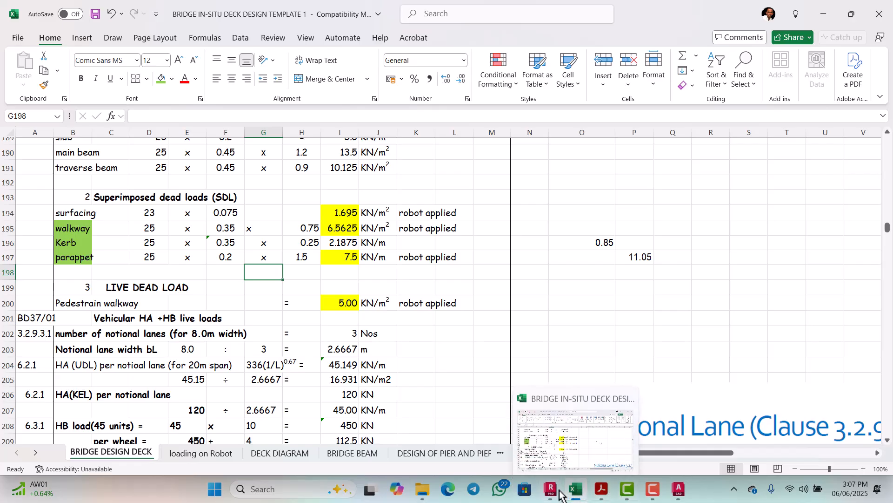
left_click(583, 496)
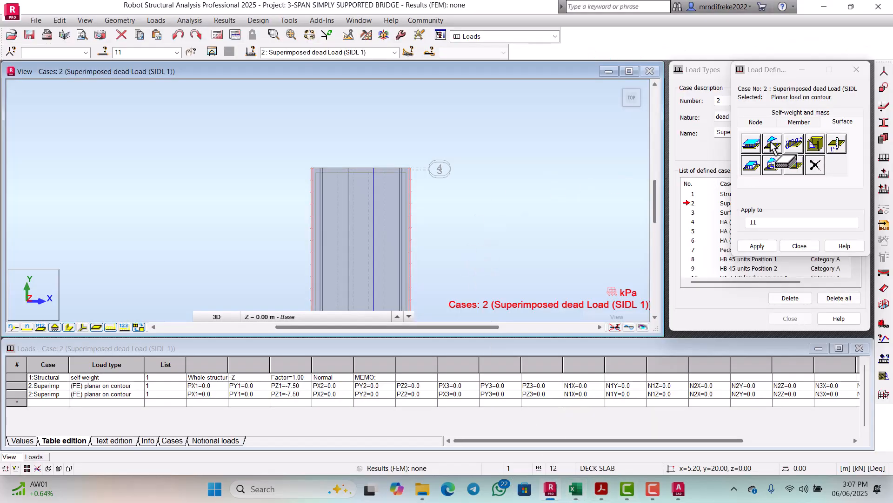
left_click(750, 166)
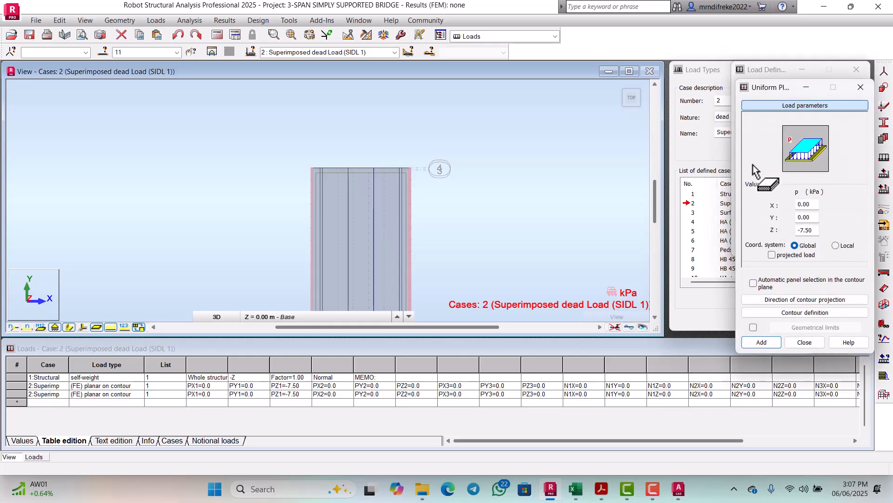
double_click(811, 231)
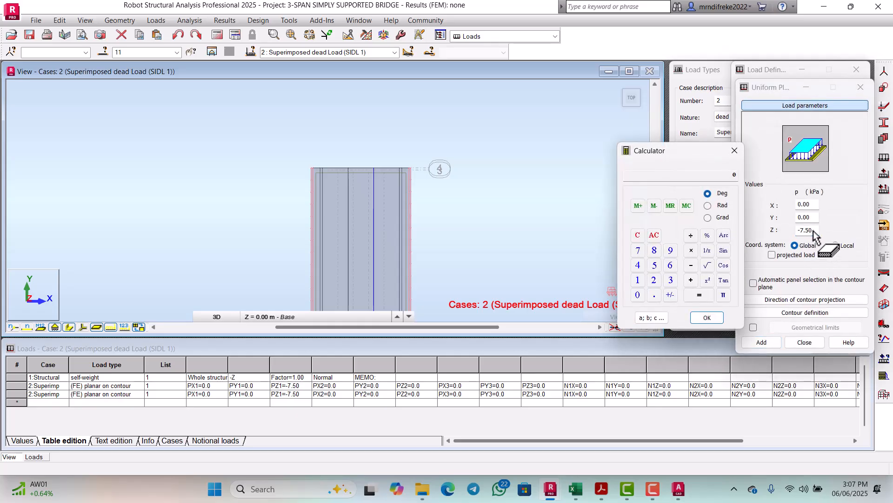
left_click(735, 151)
left_click(813, 231)
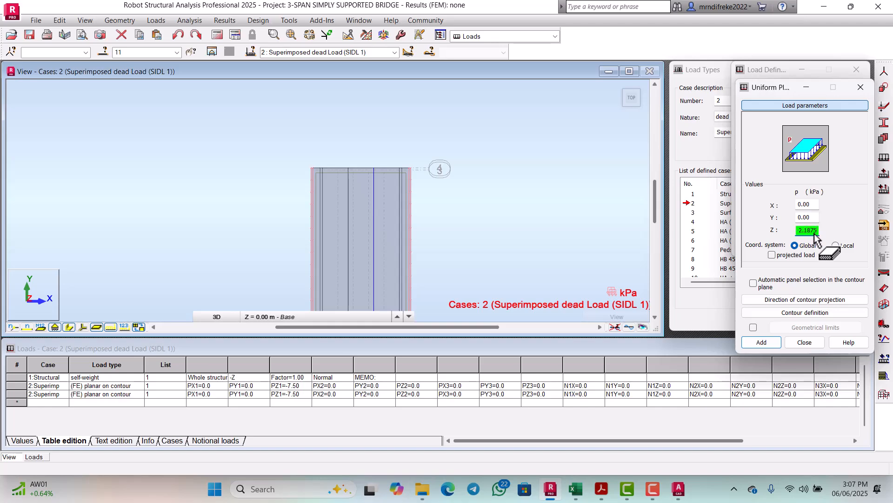
left_click(576, 490)
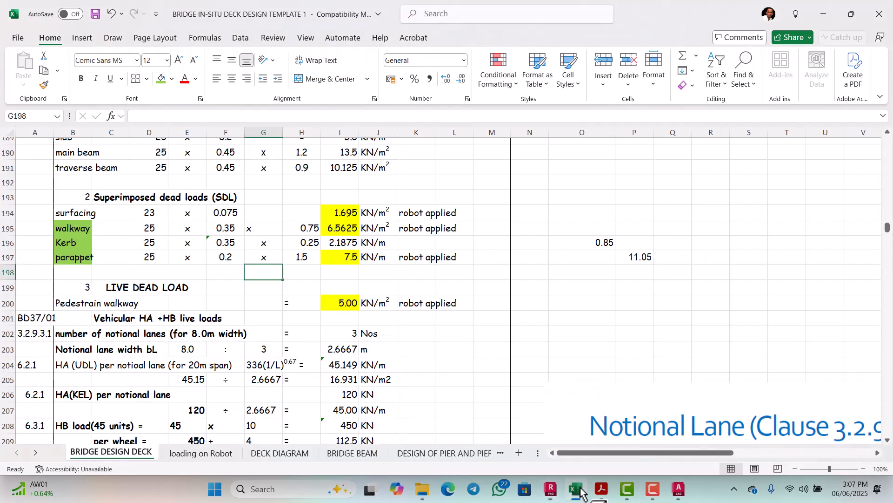
left_click(579, 489)
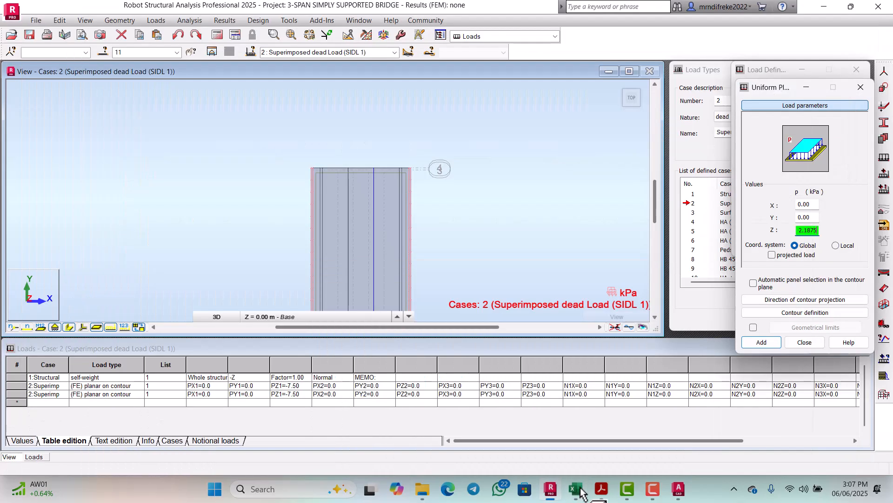
Place the first kerb strip's contour points at 0.95, 20.00 and 1.20, 20.00 on the deck's end edge
scroll(401, 159, "down", 3)
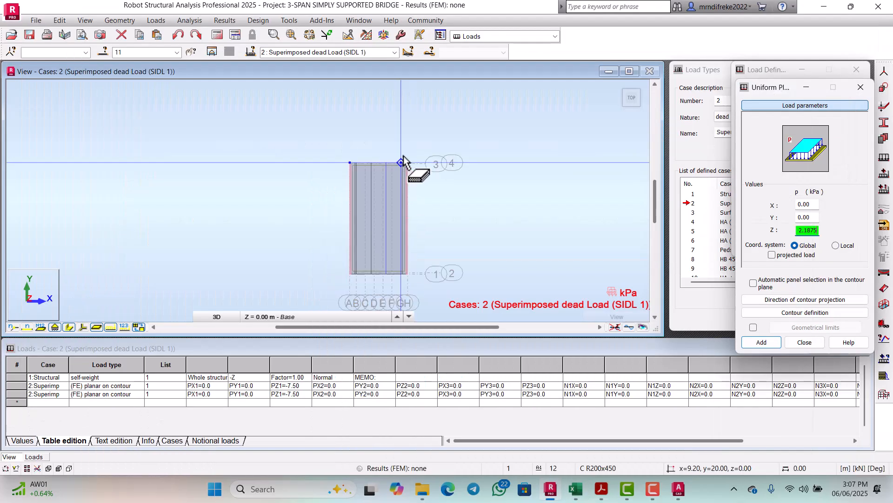
scroll(381, 172, "up", 2)
scroll(356, 156, "up", 3)
scroll(360, 155, "up", 3)
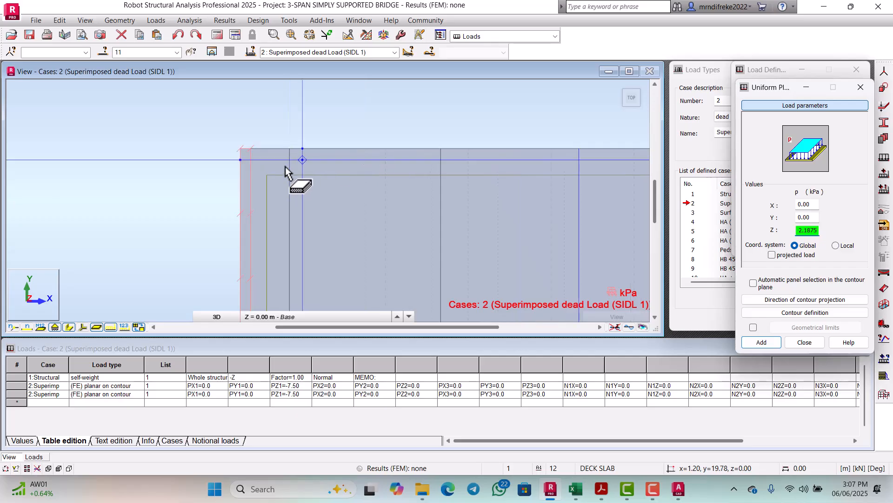
scroll(321, 125, "up", 2)
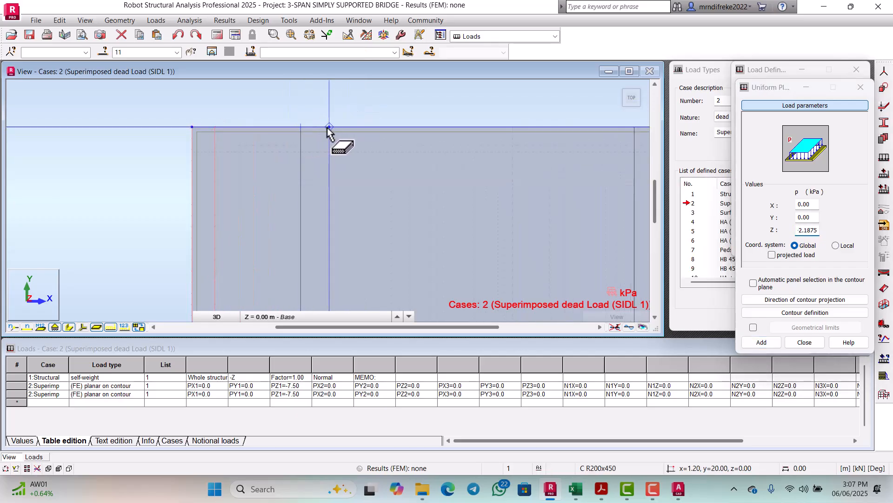
scroll(329, 128, "down", 3)
scroll(329, 130, "down", 4)
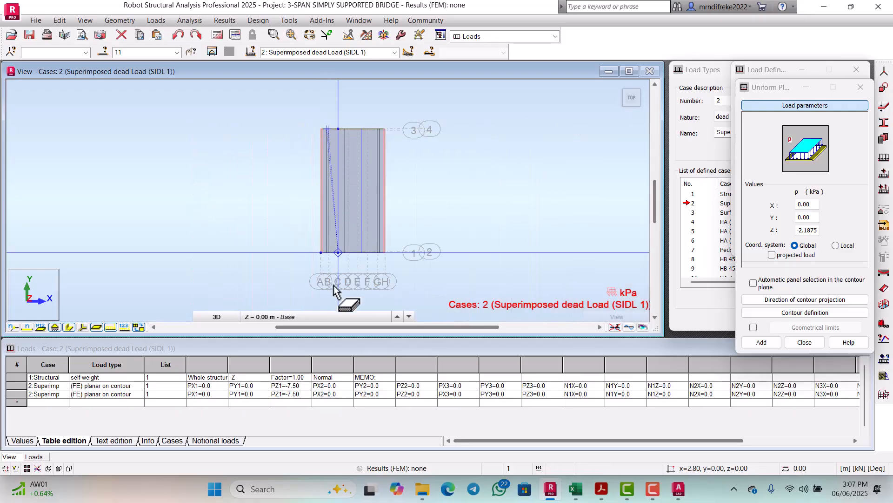
Complete the kerb strip's contour through 1.20, 0.00 and 0.95, 0.00 back to its first corner and apply the load to the deck slab
scroll(342, 250, "up", 4)
scroll(320, 204, "up", 2)
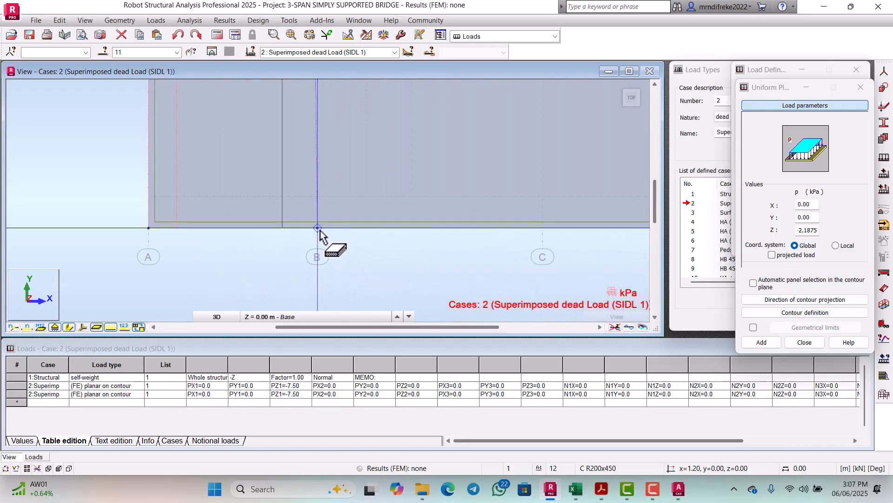
scroll(290, 246, "down", 4)
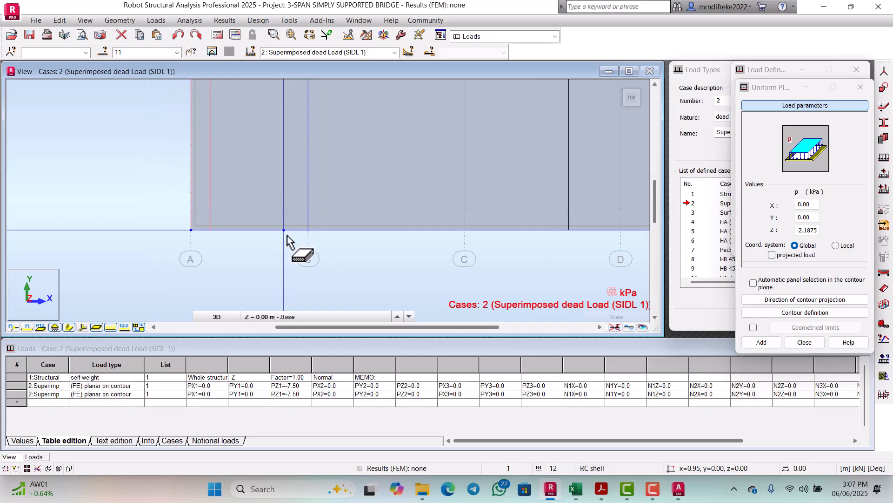
scroll(289, 239, "down", 2)
scroll(297, 150, "up", 5)
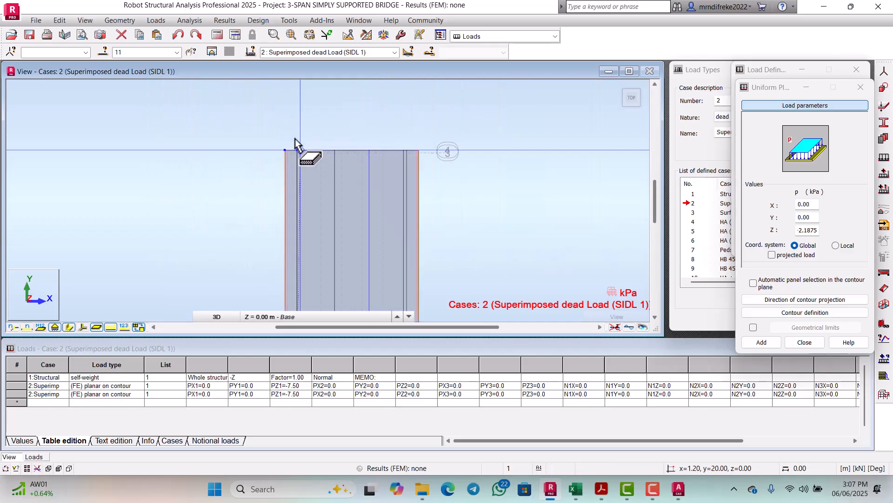
left_click(289, 150)
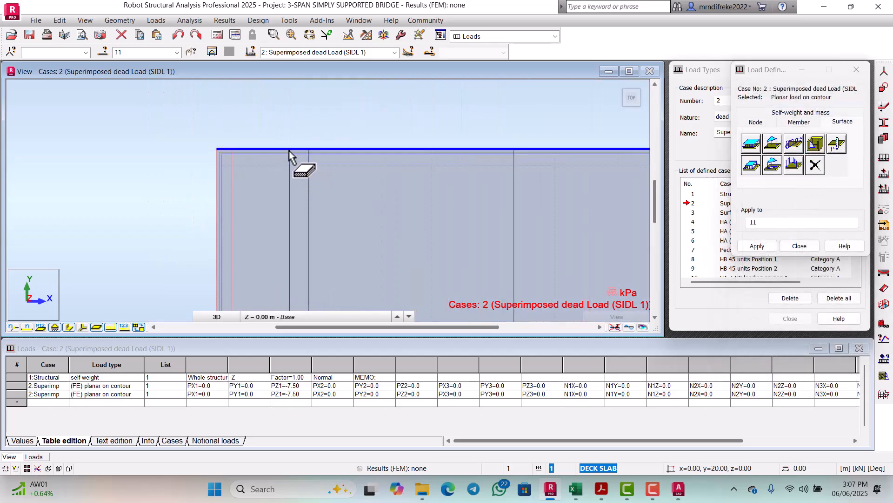
Start the opposite kerb's planar load with the same Z value and place contour points 9.20, 20.00 and 9.45, 20.00
scroll(303, 179, "down", 2)
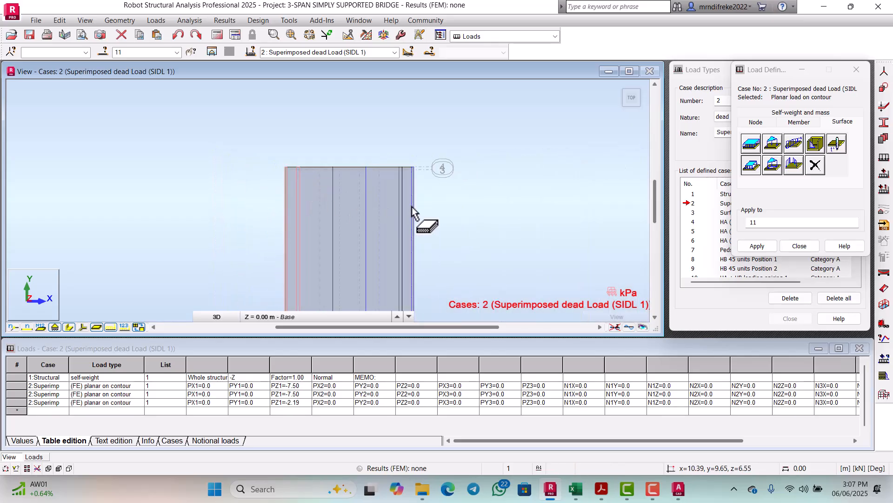
scroll(405, 209, "up", 3)
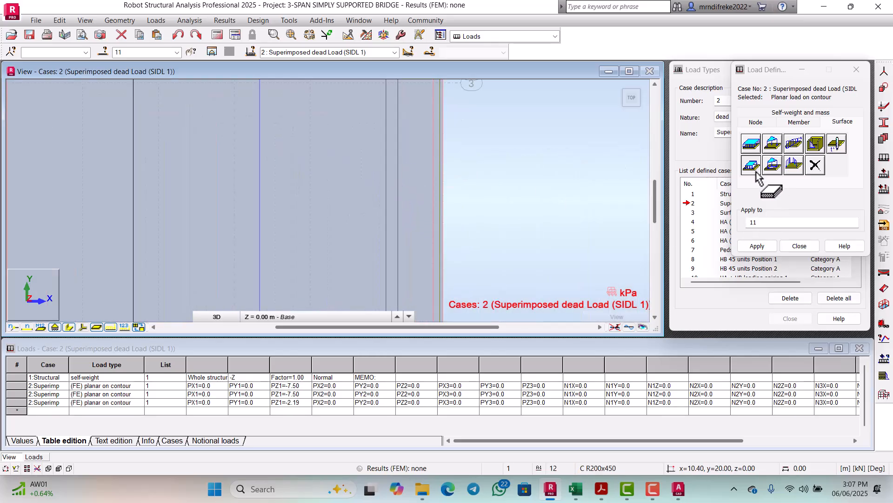
left_click(755, 170)
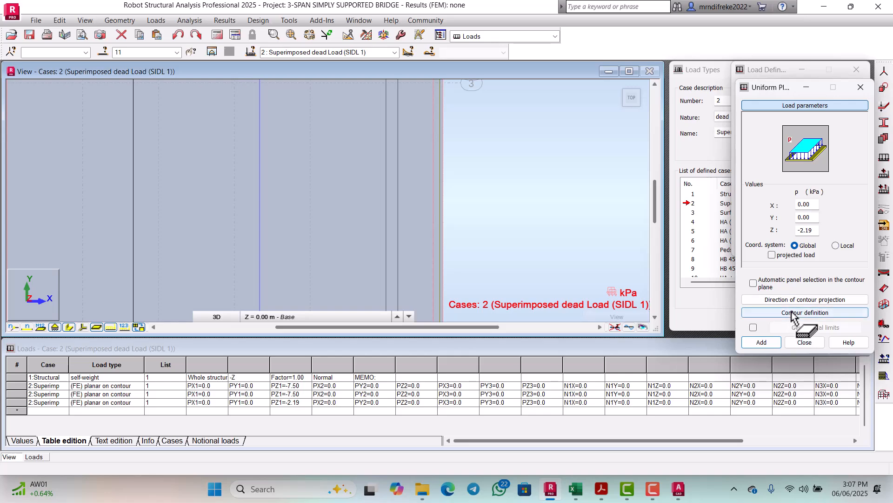
left_click(793, 312)
scroll(396, 200, "down", 2)
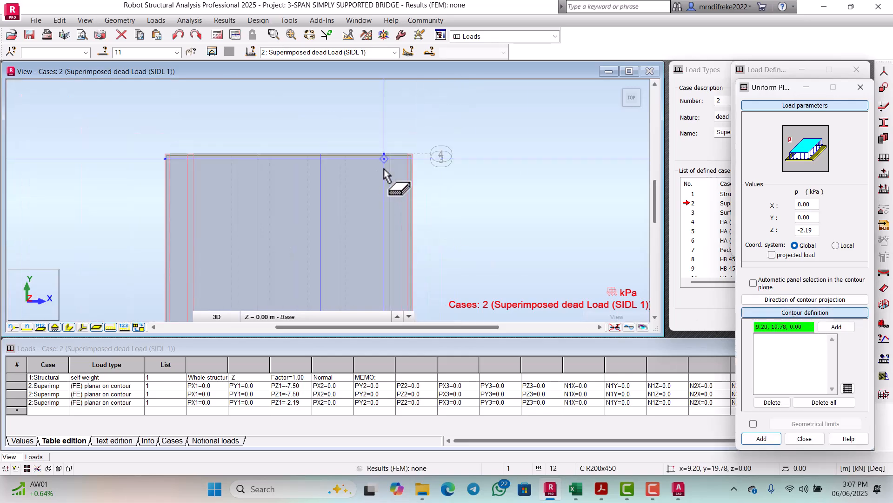
scroll(385, 171, "up", 3)
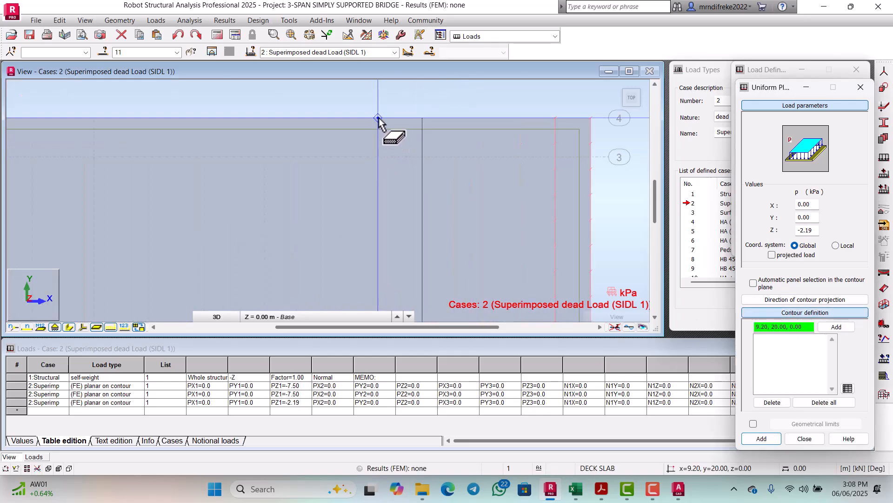
left_click(378, 120)
left_click(421, 123)
scroll(422, 125, "down", 2)
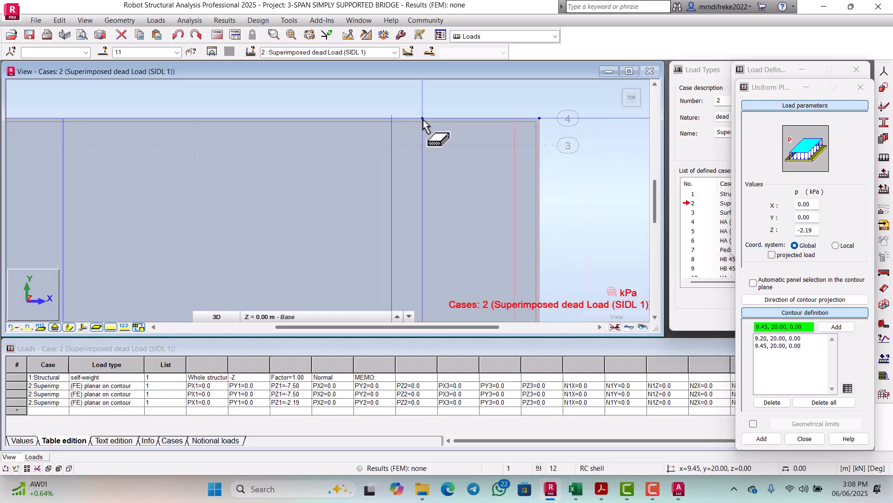
Complete the second kerb strip's contour through 9.45, 0.00 and 9.20, 0.00 back to its first corner and apply the load to the deck slab
scroll(424, 142, "down", 3)
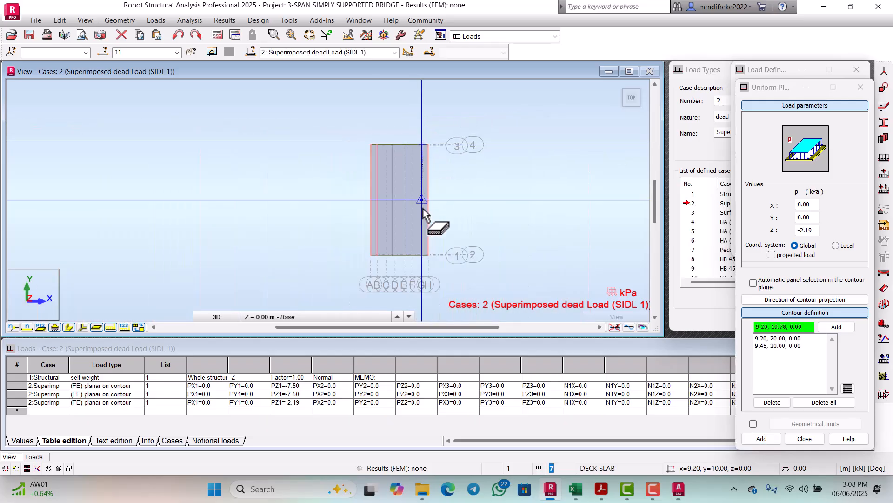
scroll(428, 265, "up", 4)
scroll(423, 272, "up", 1)
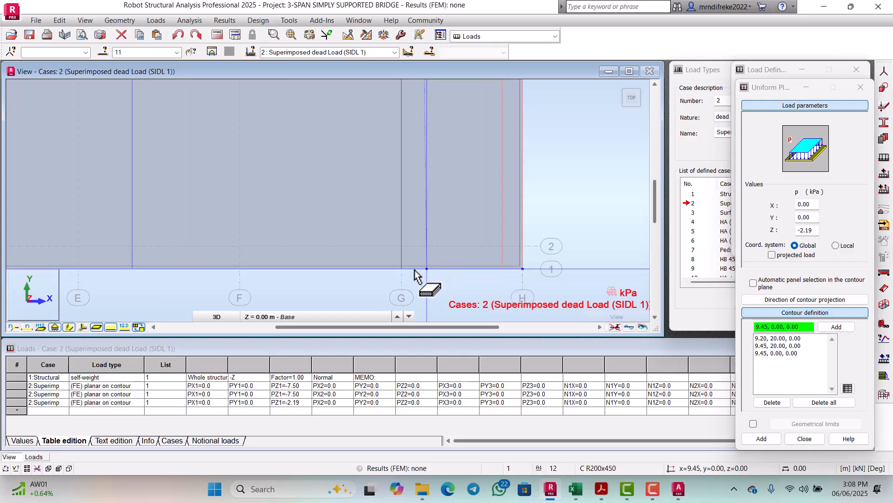
left_click(401, 269)
scroll(404, 276, "down", 3)
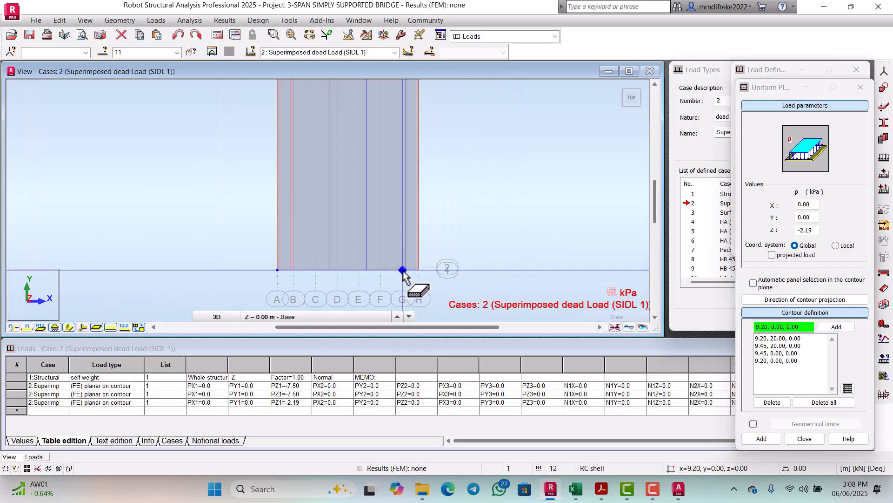
scroll(404, 126, "up", 3)
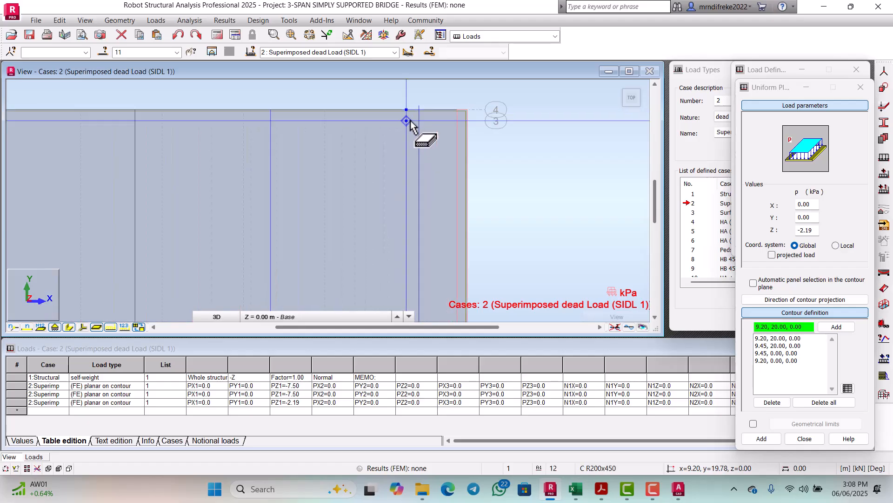
left_click(406, 112)
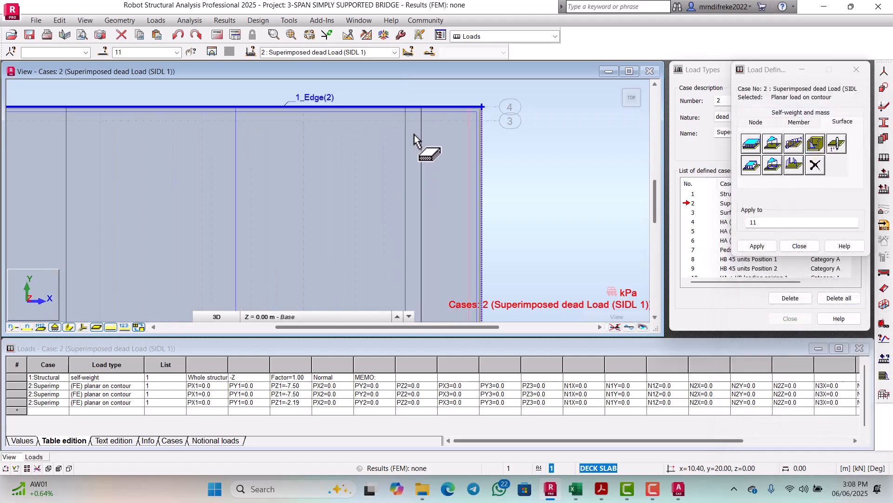
scroll(417, 153, "down", 2)
scroll(418, 153, "down", 1)
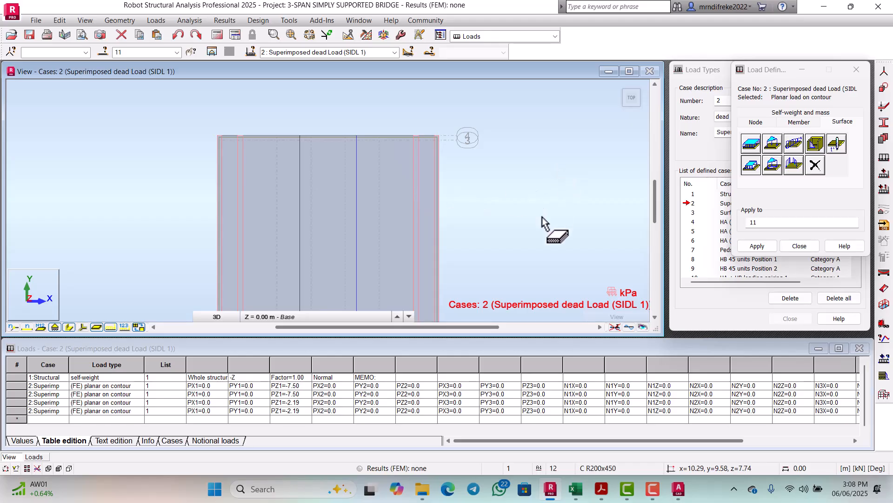
Take the walkway load from the BRIDGE DESIGN DECK sheet in Excel and set a new planar contour load's Z value to -6.5625 kPa in Robot
left_click(576, 488)
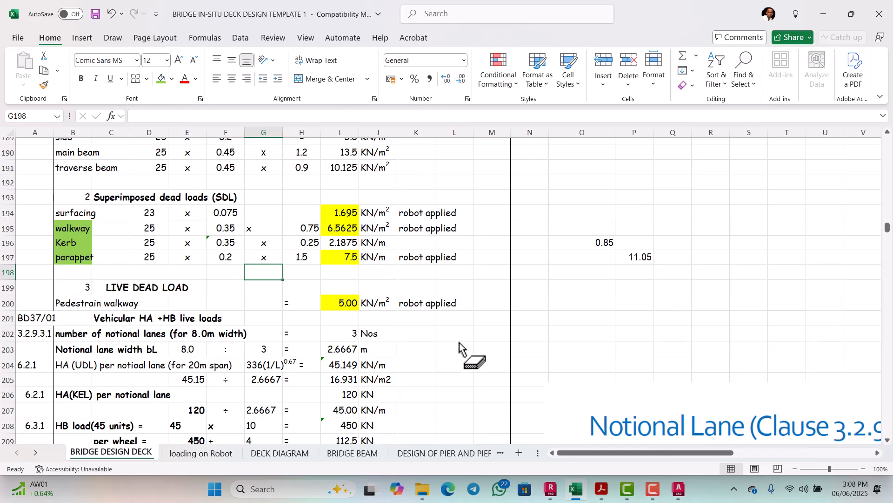
left_click(550, 488)
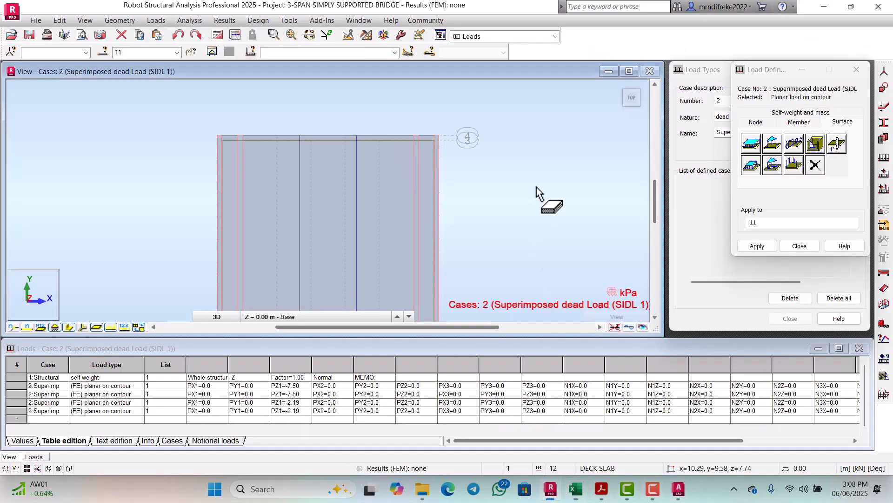
left_click(752, 166)
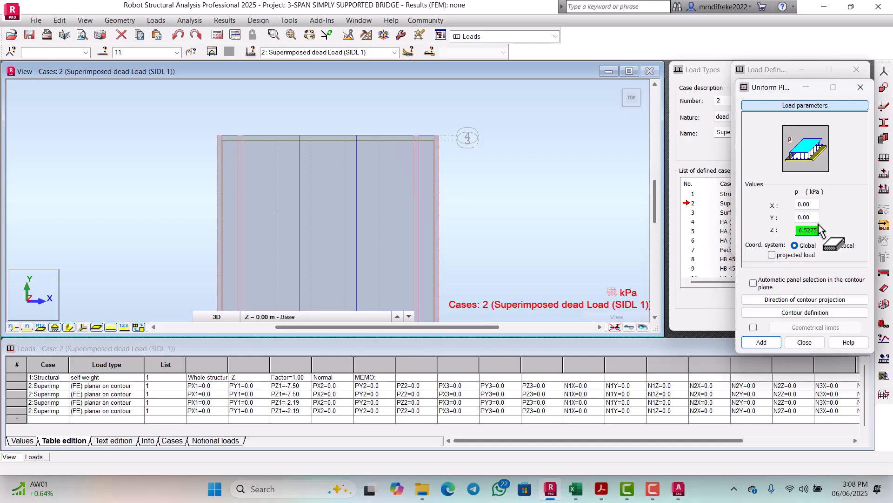
left_click(575, 489)
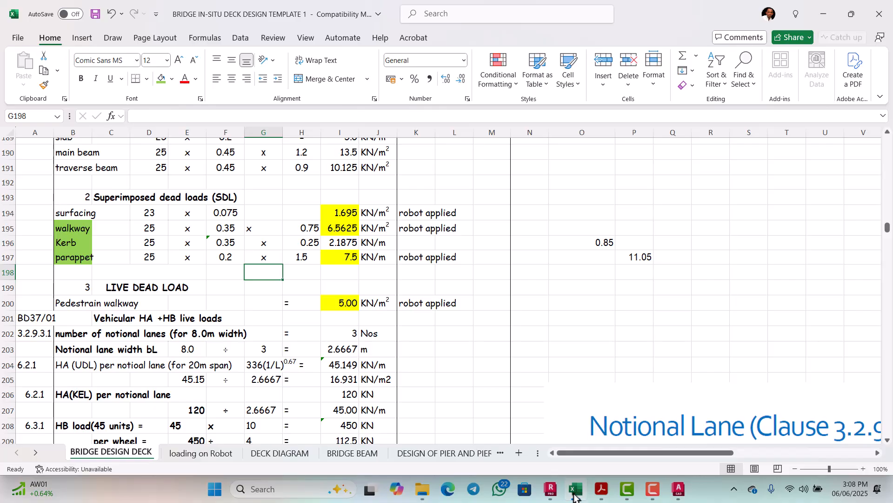
left_click(574, 494)
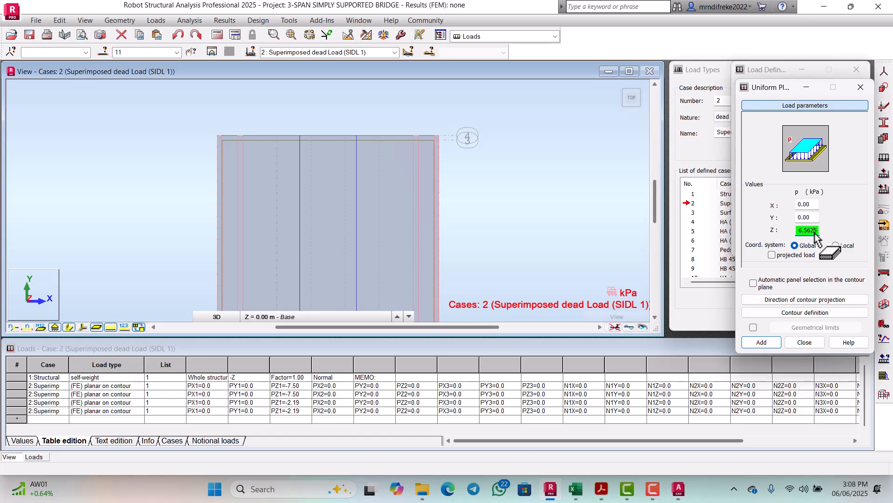
Begin the first walkway strip's contour with points 0.20, 20.00 and 0.95, 20.00 on the deck's end edge
left_click(796, 312)
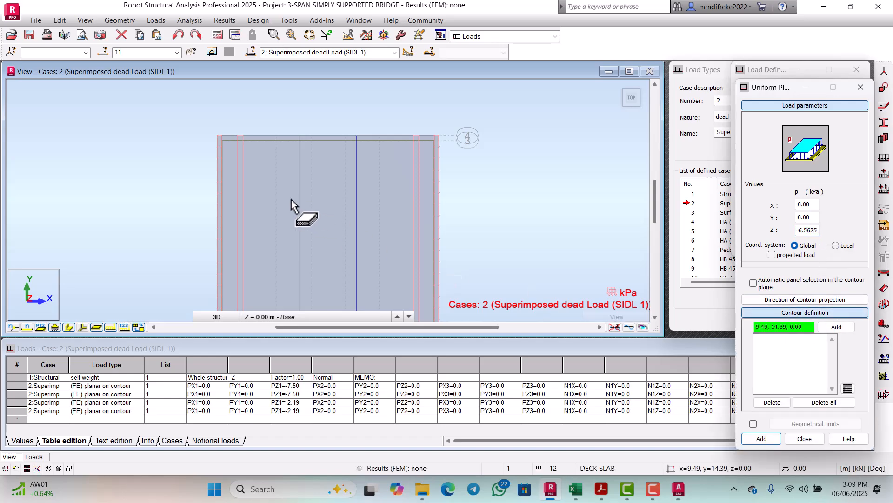
scroll(214, 140, "up", 2)
scroll(214, 139, "up", 3)
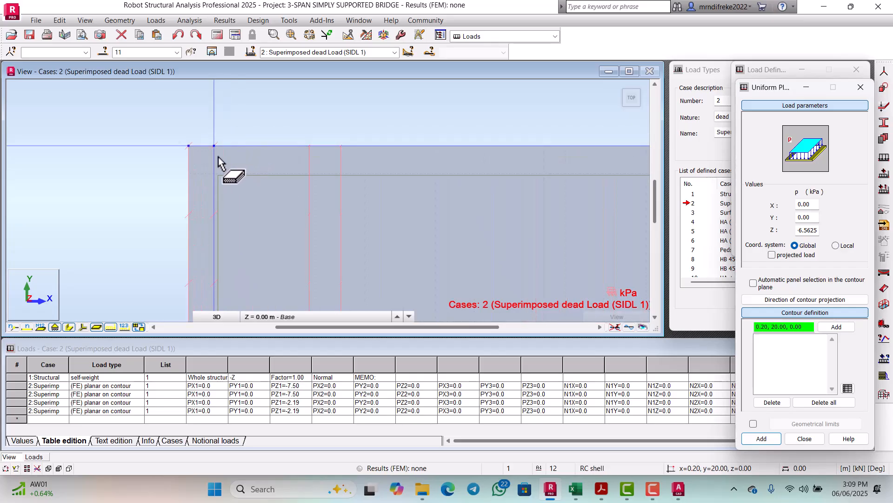
left_click(214, 145)
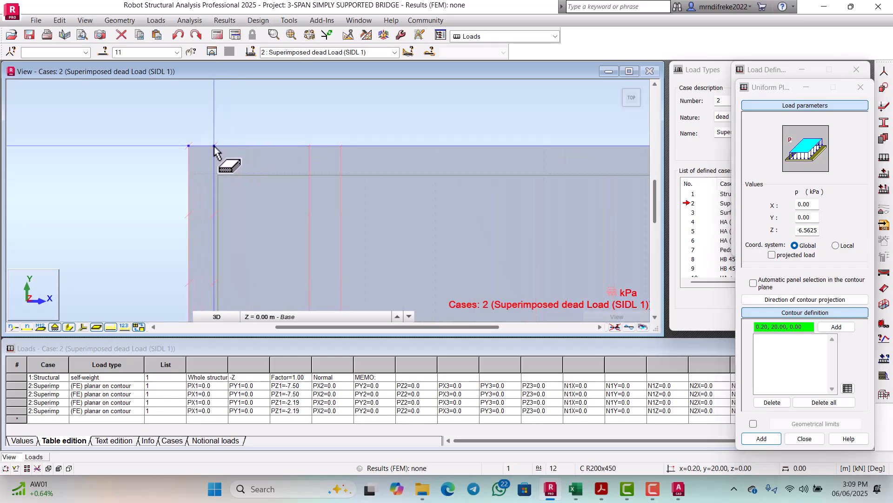
left_click(308, 146)
scroll(309, 156, "down", 5)
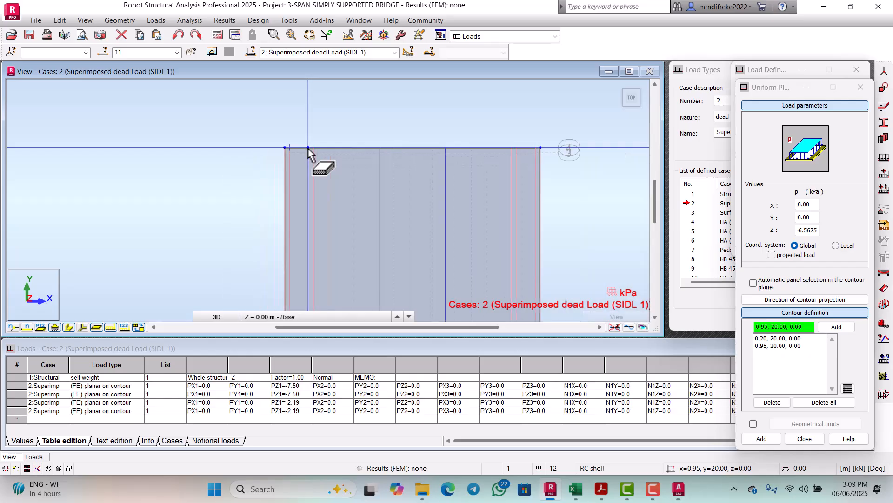
Complete the first walkway contour through 0.95, 0.00 and 0.20, 0.00 back to its first corner and apply the load to the deck slab
scroll(306, 266, "up", 5)
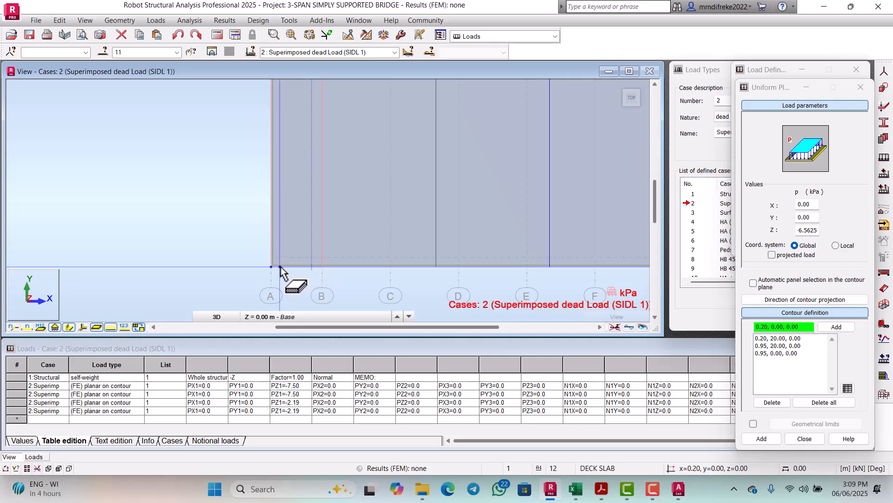
scroll(280, 265, "down", 3)
scroll(289, 124, "up", 4)
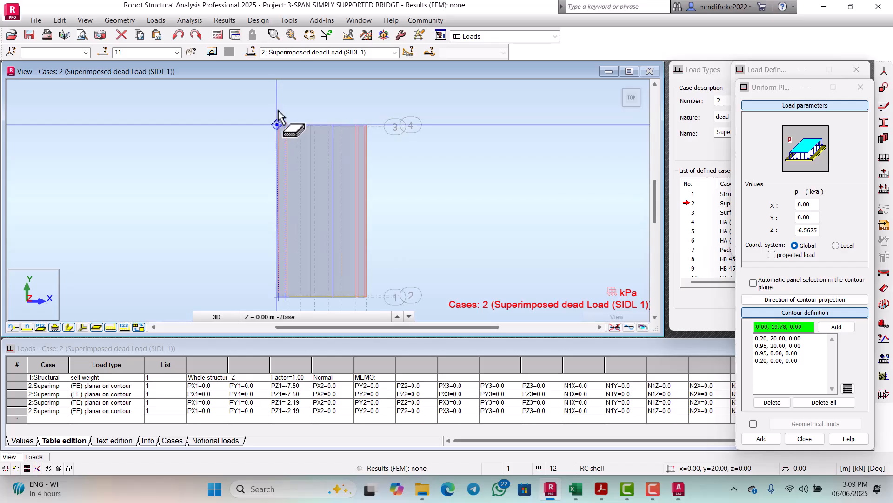
scroll(284, 135, "up", 2)
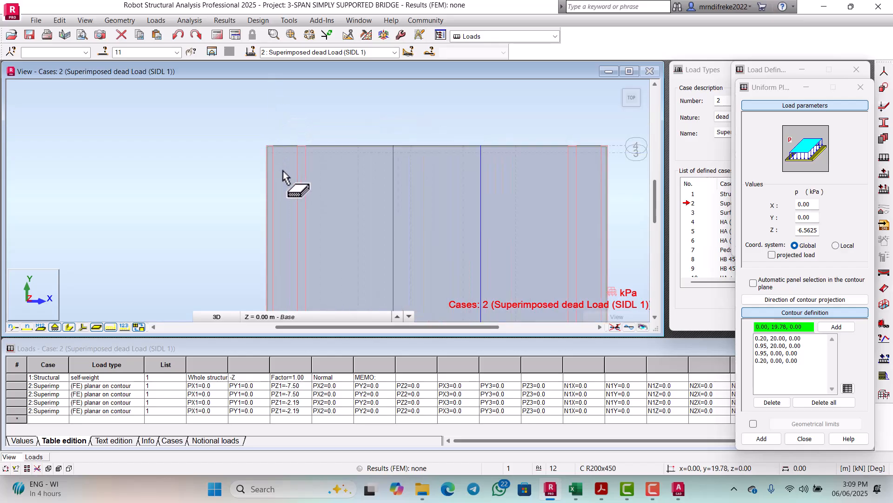
left_click(274, 148)
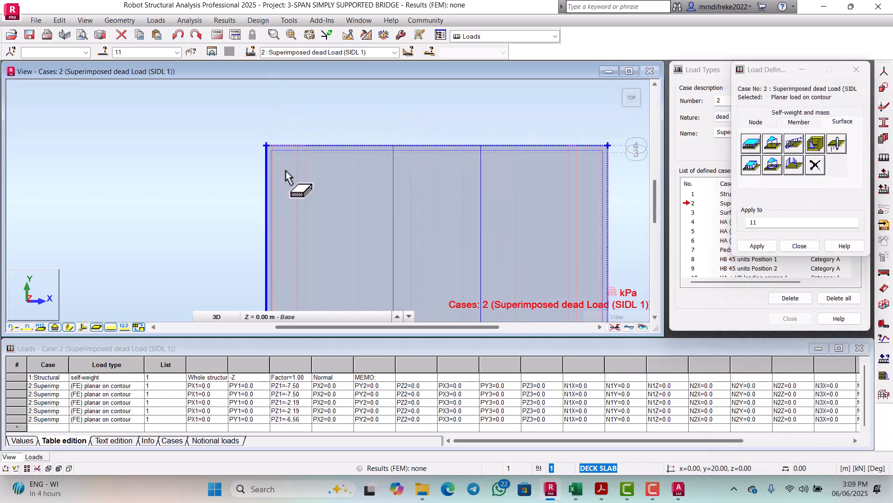
scroll(288, 172, "down", 3)
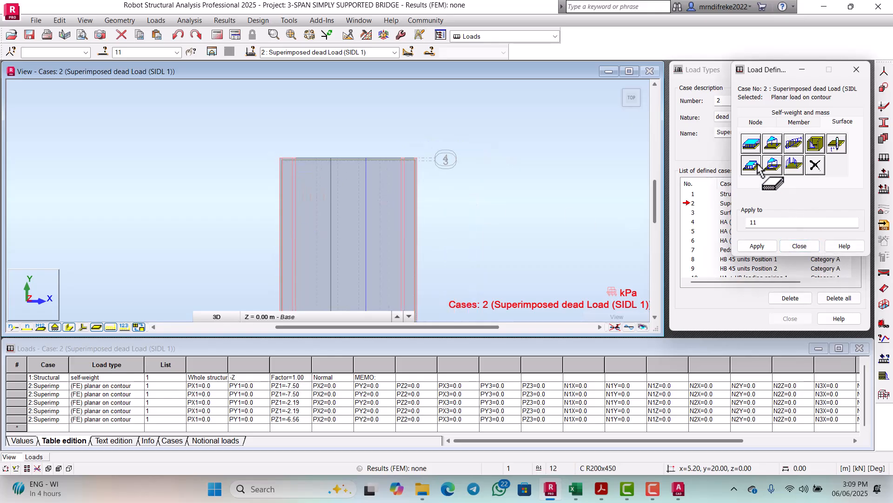
Start the opposite walkway's planar load with the same Z value and place contour points 9.45, 20.00 and 10.20, 20.00
left_click(773, 166)
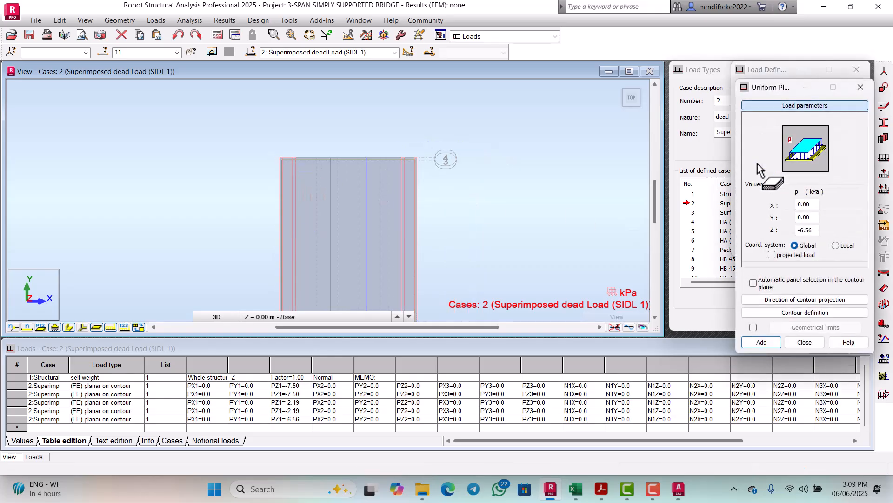
left_click(779, 312)
scroll(459, 203, "up", 5)
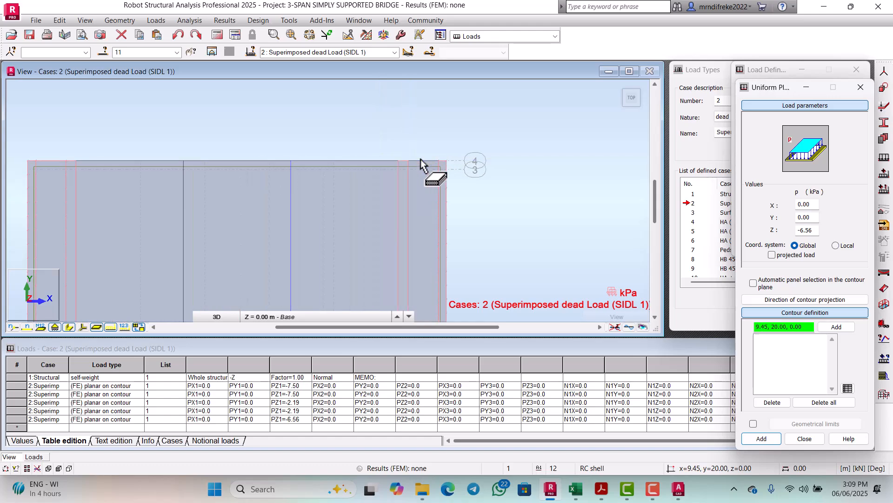
left_click(385, 148)
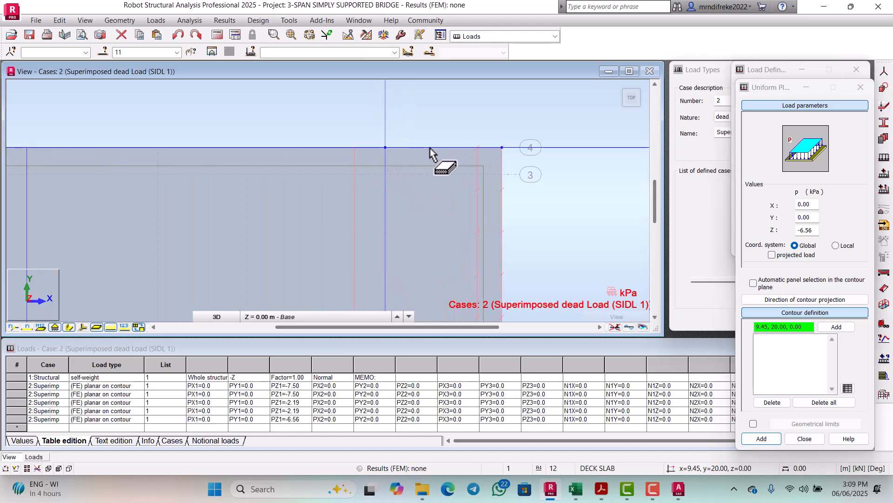
scroll(480, 154, "down", 5)
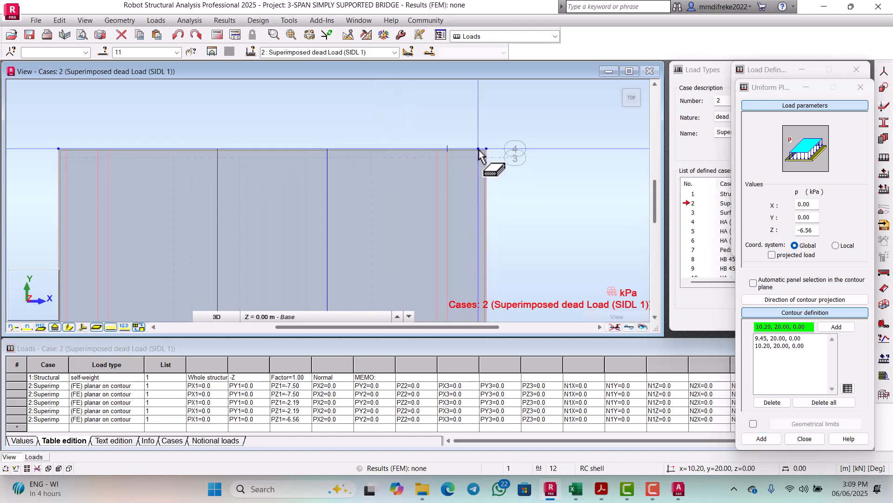
Complete the opposite walkway contour through 10.20, 0.00 and 9.45, 0.00 back to its first corner and apply the load to the deck slab
scroll(475, 263, "up", 5)
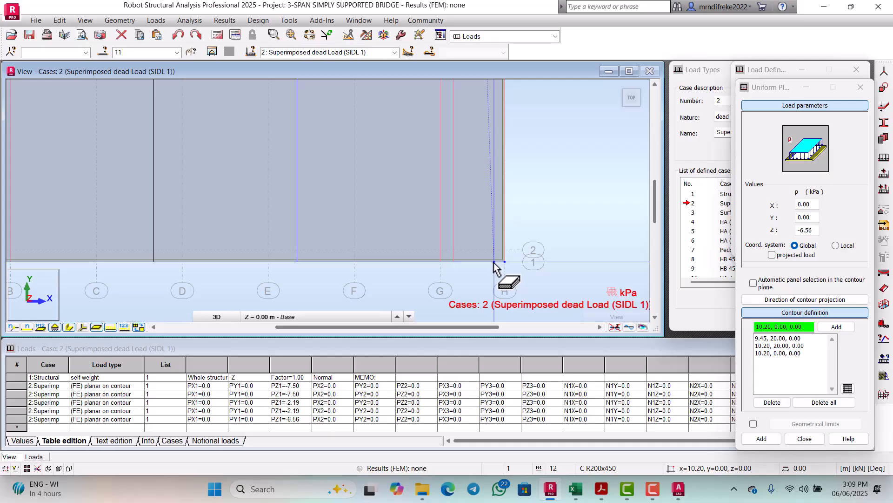
left_click(454, 262)
scroll(454, 260, "down", 5)
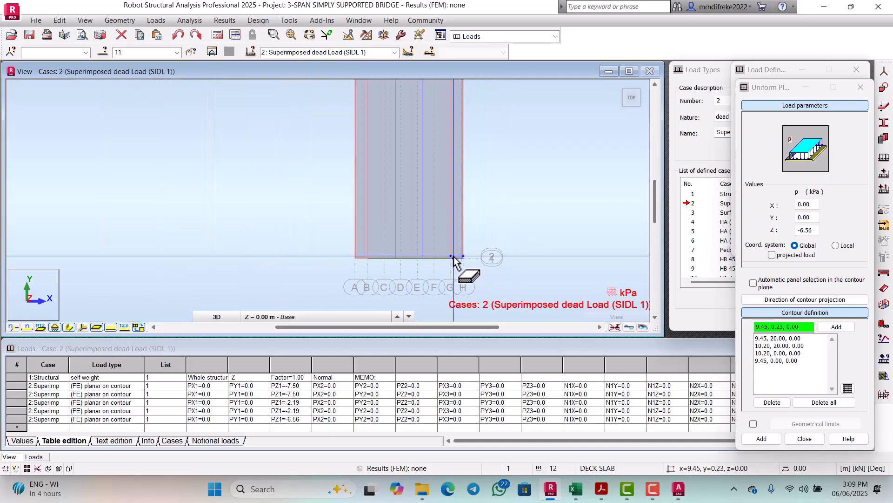
scroll(454, 176, "up", 5)
scroll(454, 174, "up", 5)
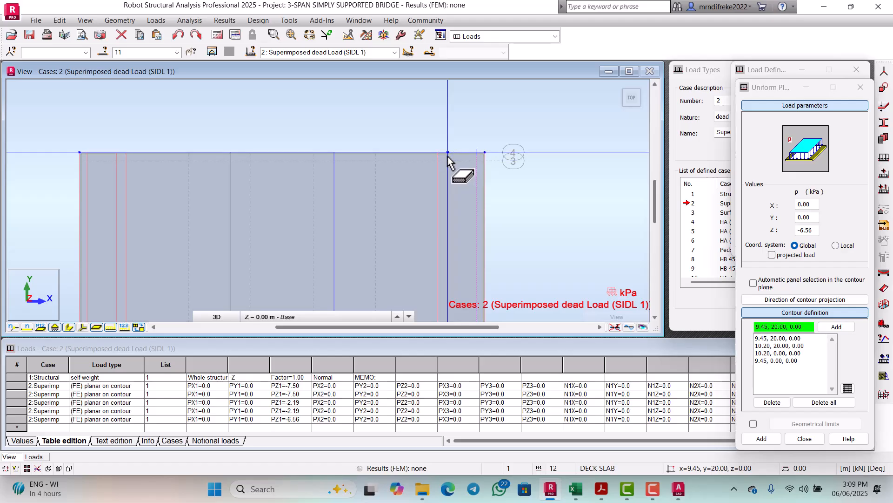
left_click(447, 158)
scroll(466, 186, "down", 3)
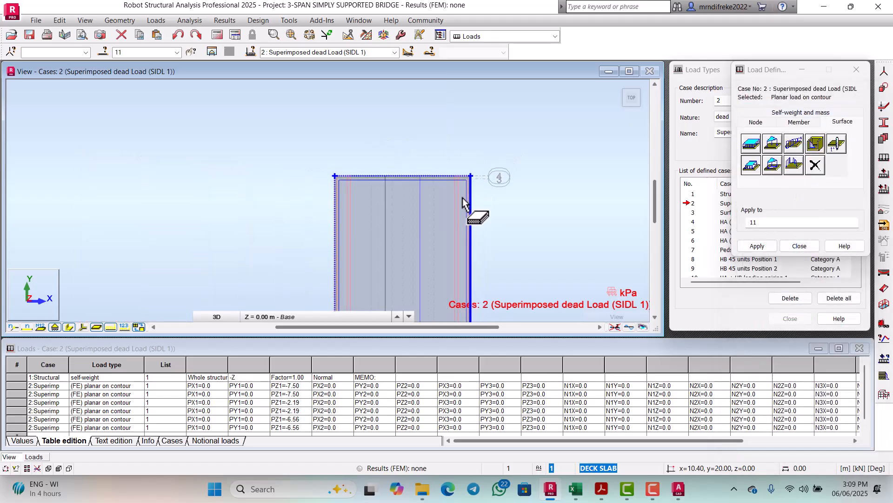
scroll(460, 210, "down", 3)
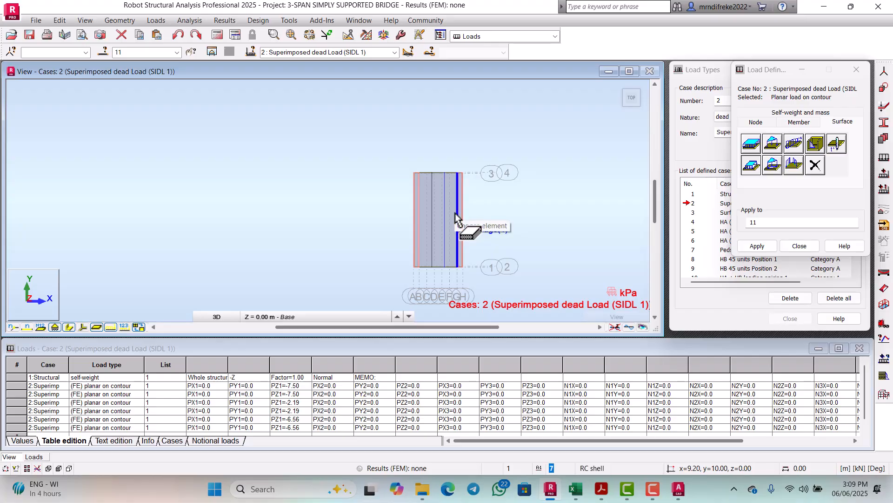
Close the load definition and make load case 3, Surfacing (SIDL 2), the active case
left_click(799, 246)
left_click(395, 52)
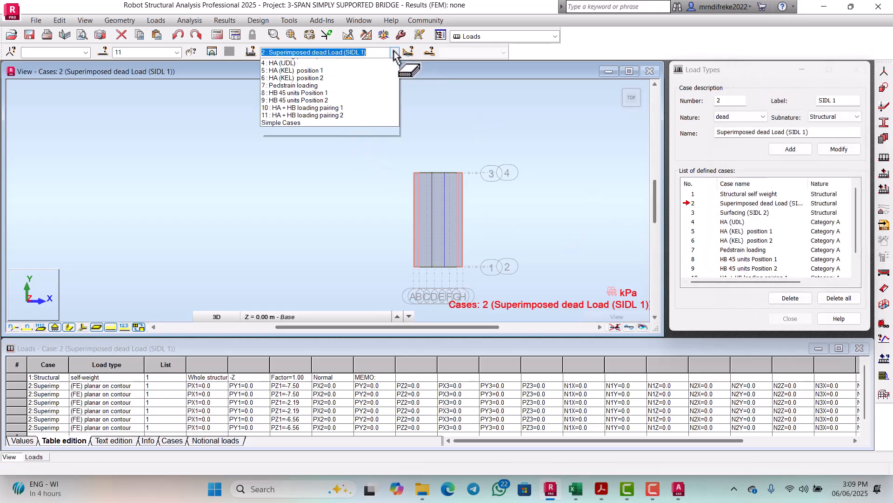
left_click(303, 78)
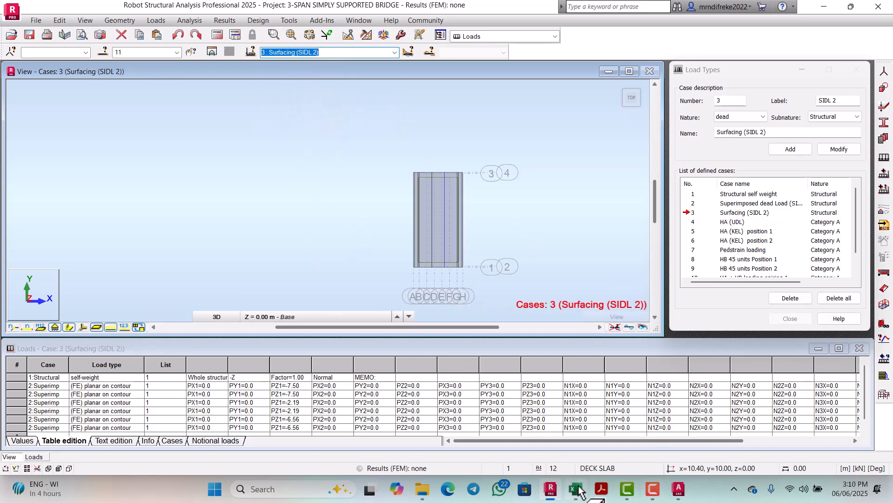
Switch to AutoCAD and examine the asphalt surfacing's extent between the kerbs on the bridge deck cross-section
left_click(679, 489)
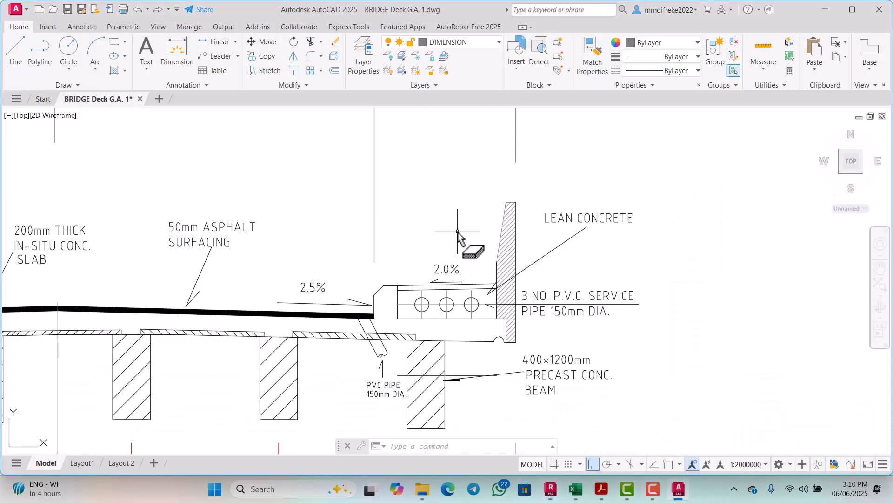
scroll(383, 279, "up", 4)
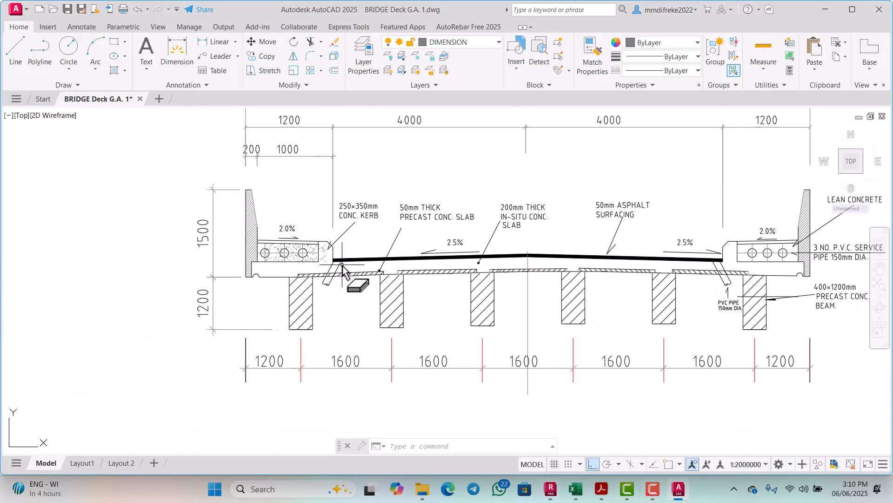
scroll(344, 268, "down", 2)
scroll(340, 266, "up", 5)
scroll(326, 274, "down", 2)
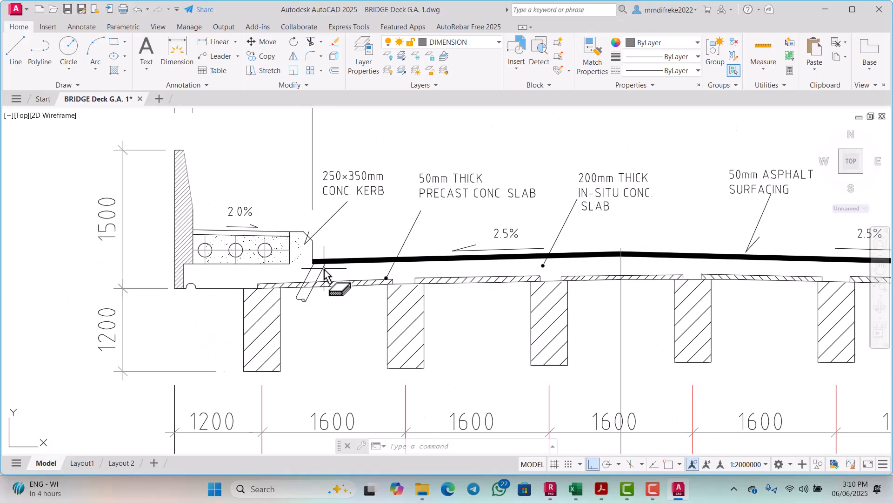
scroll(320, 273, "down", 3)
scroll(321, 274, "up", 2)
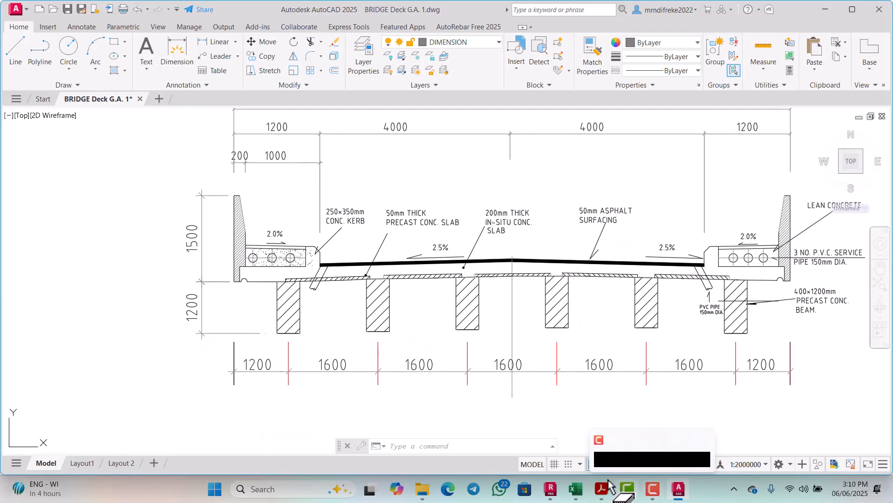
Check the surfacing load in Excel, then in Robot start a uniform planar load on contour with Z set to -1.695 kPa
left_click(551, 488)
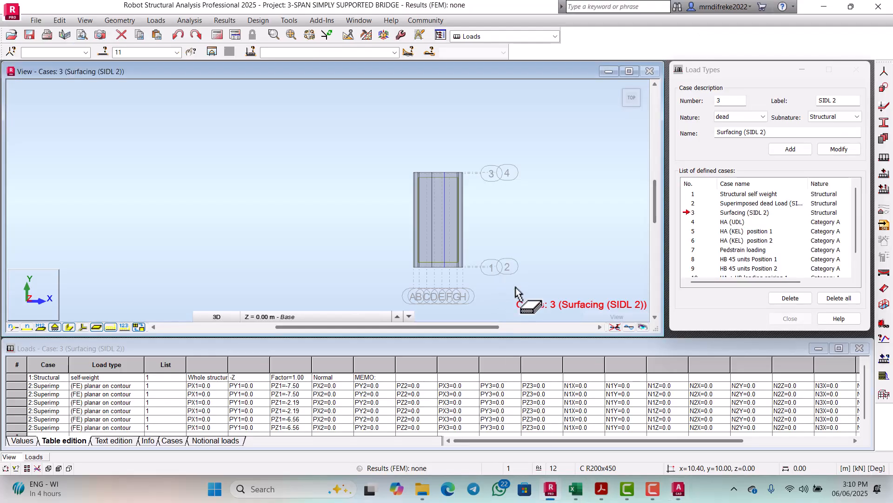
left_click(576, 489)
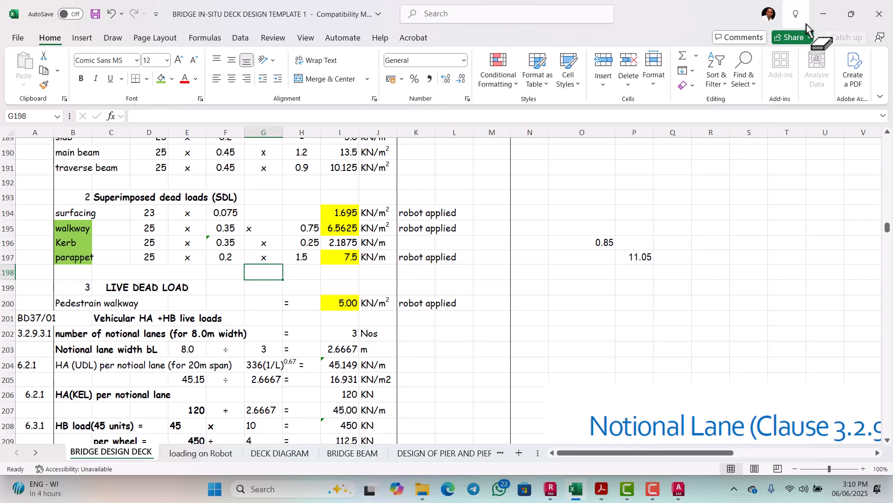
left_click(824, 15)
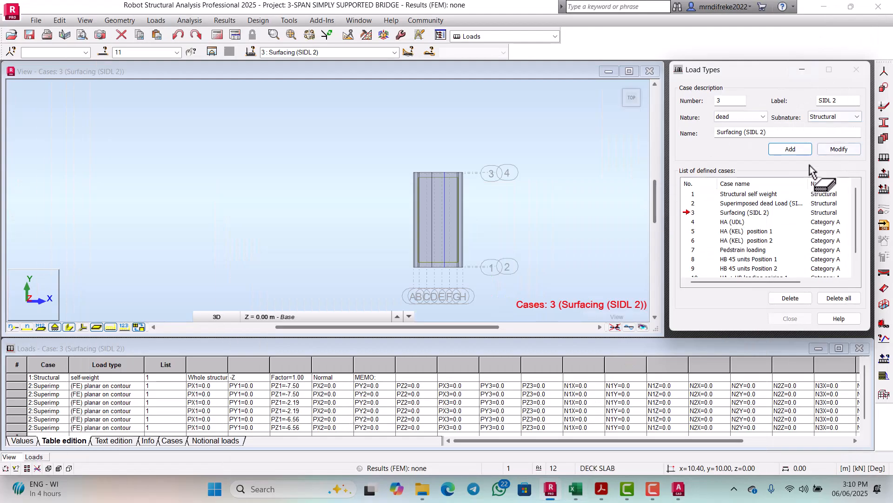
left_click(884, 157)
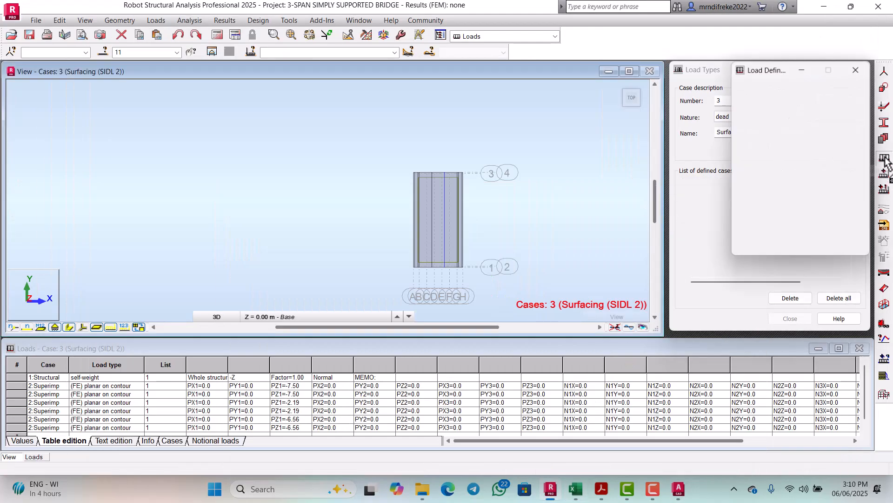
left_click(840, 123)
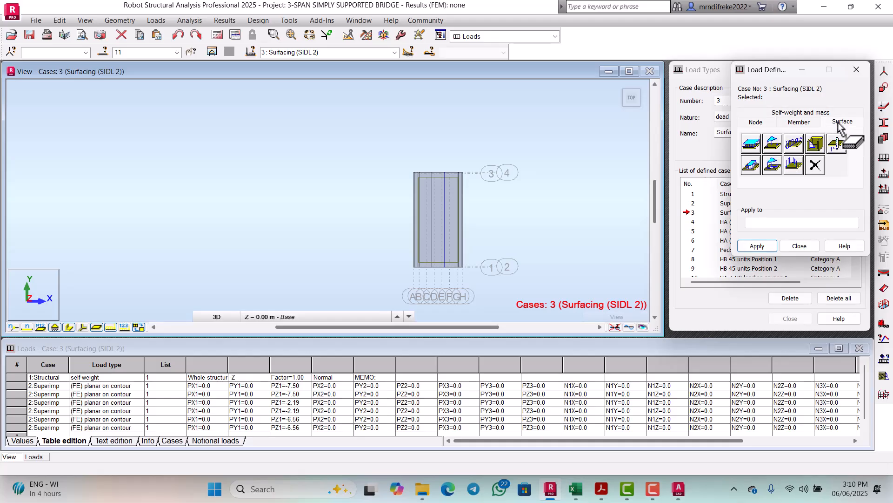
left_click(751, 165)
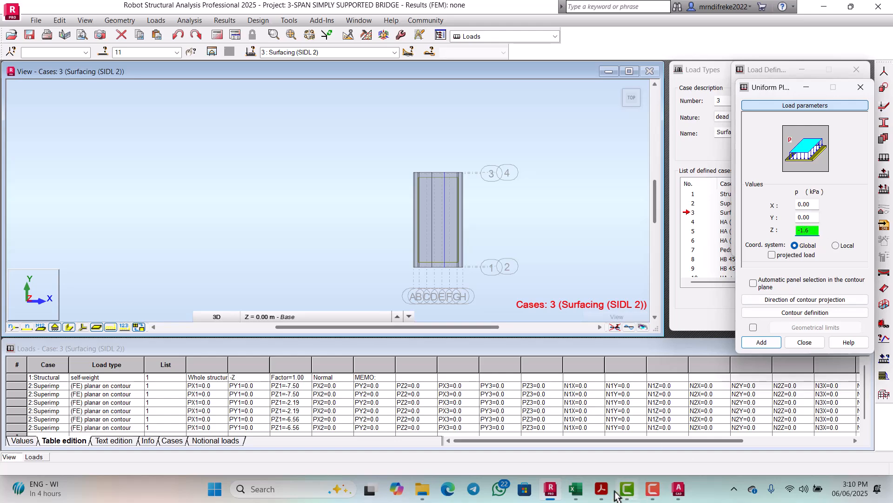
left_click(575, 489)
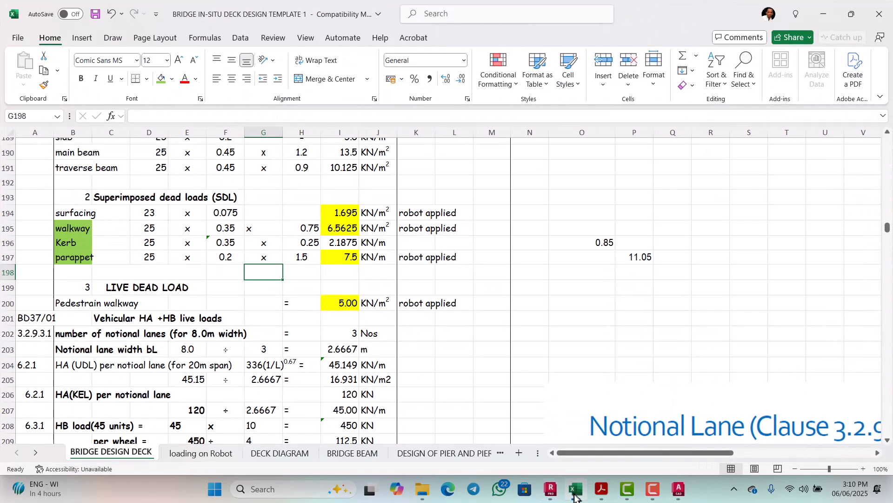
left_click(576, 497)
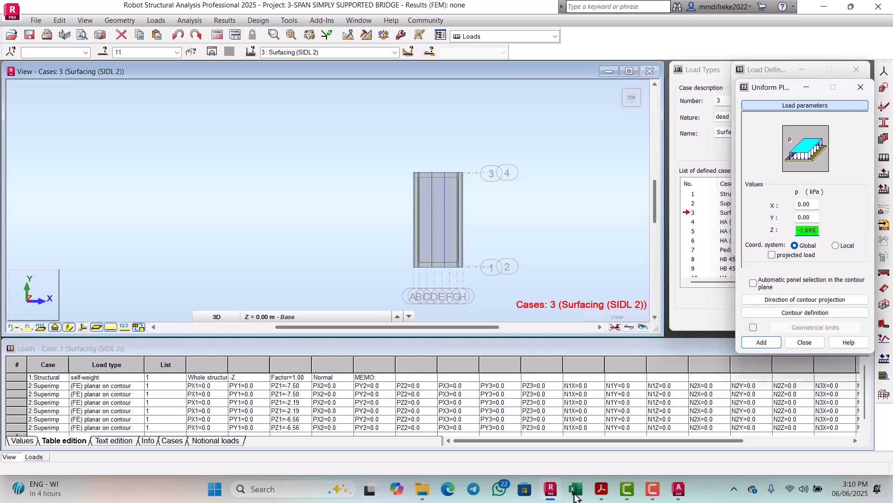
Start the surfacing load's contour definition with corner points at 1.20, 20.00 and 9.20, 20.00
left_click(798, 313)
scroll(442, 208, "up", 8)
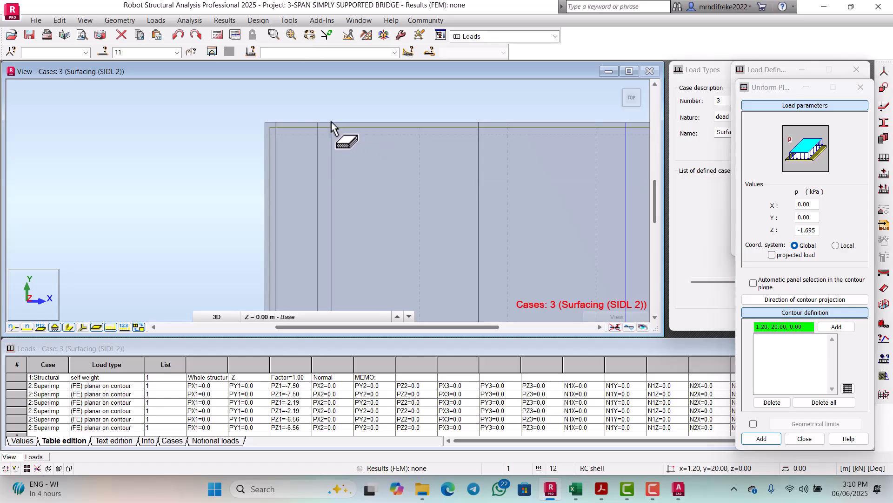
left_click(331, 123)
scroll(509, 126, "down", 2)
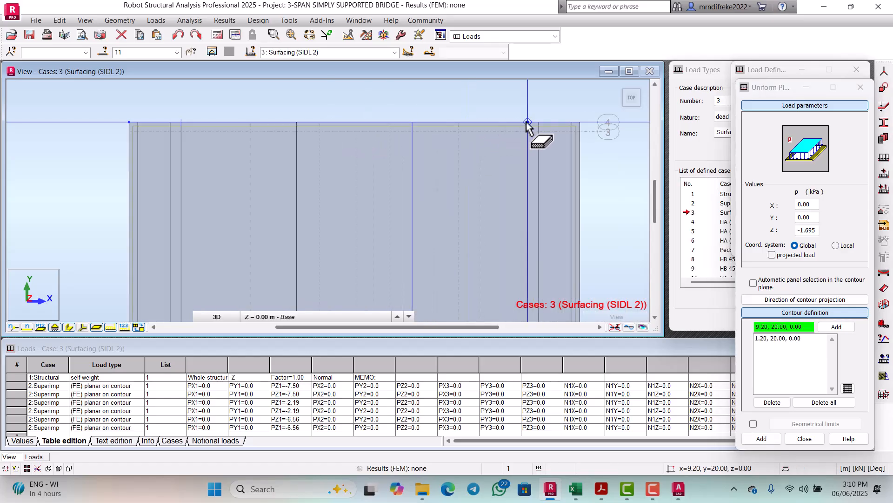
left_click(528, 123)
Complete the surfacing contour through 9.20, 0.00 and 1.20, 0.00 back to its first corner and apply the load to the deck slab
scroll(528, 124, "down", 3)
scroll(528, 292, "up", 6)
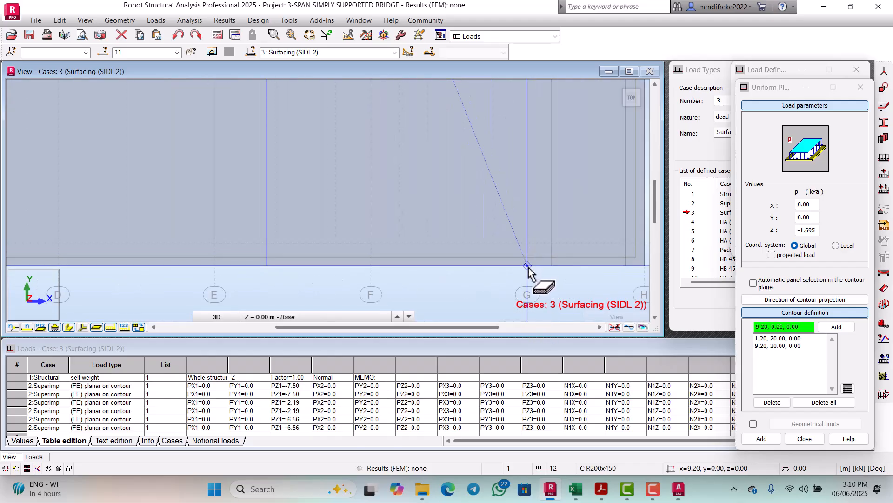
scroll(527, 266, "down", 5)
scroll(321, 279, "up", 4)
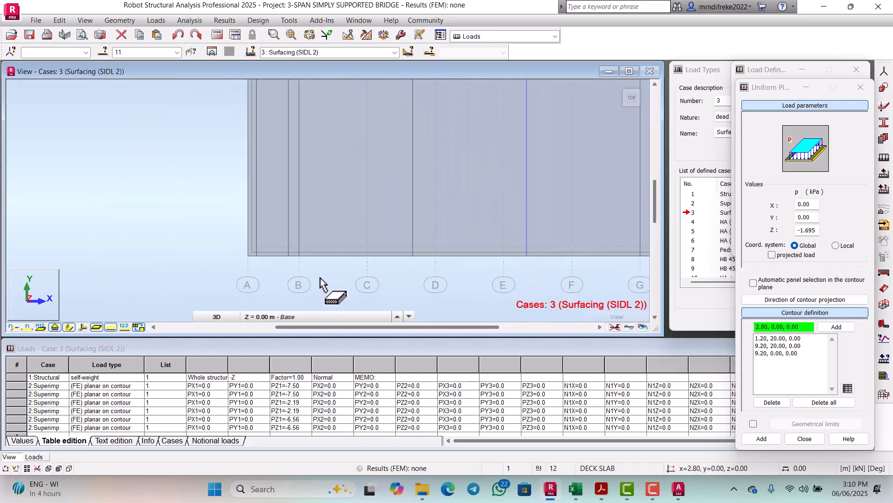
scroll(298, 254, "down", 4)
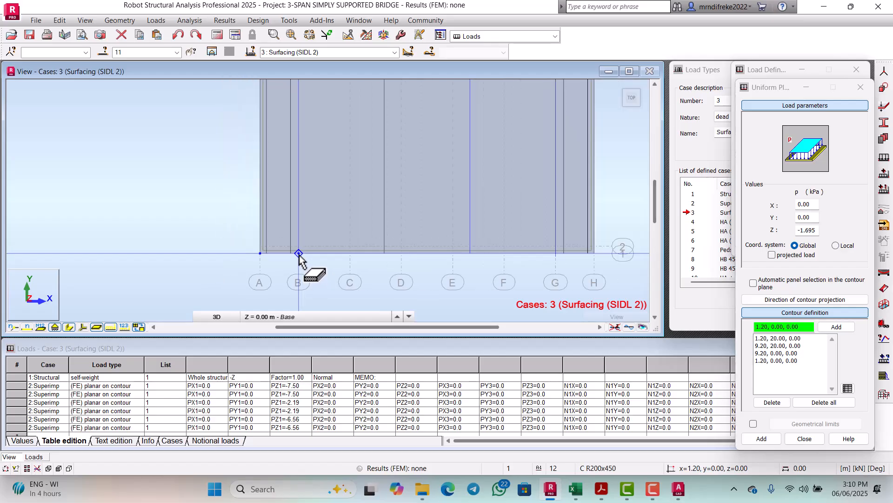
scroll(302, 186, "up", 4)
scroll(301, 155, "up", 5)
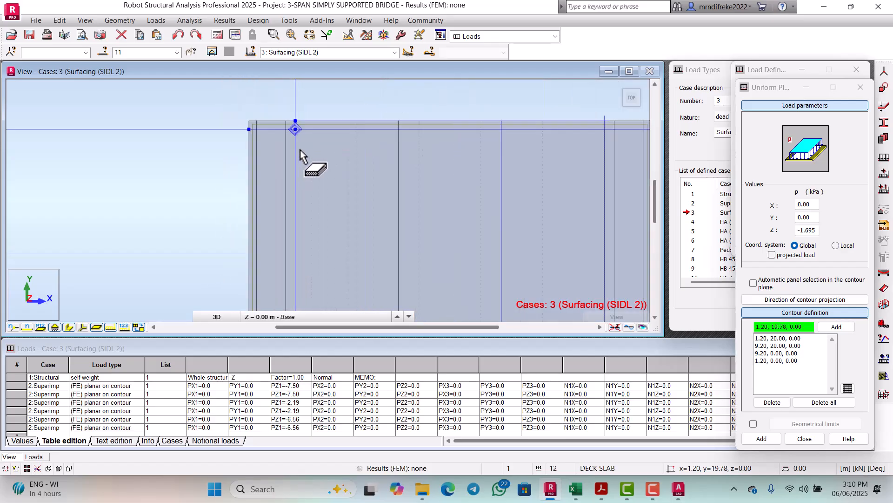
left_click(293, 117)
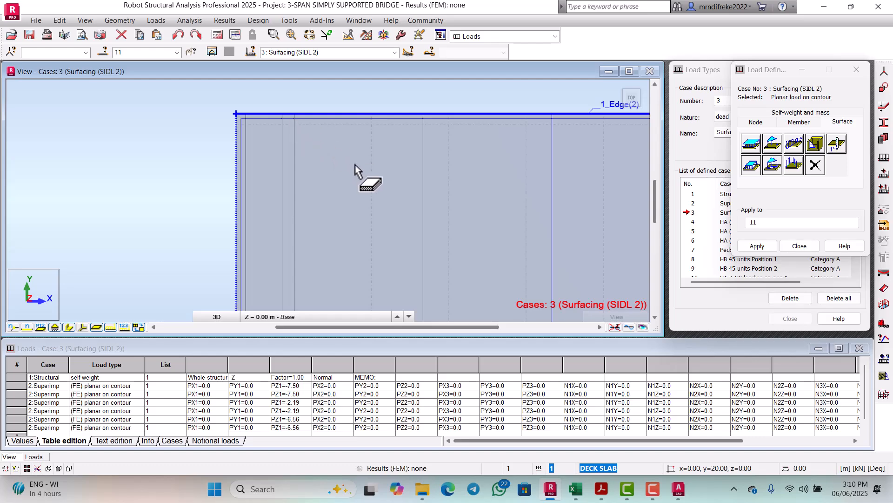
scroll(363, 169, "down", 3)
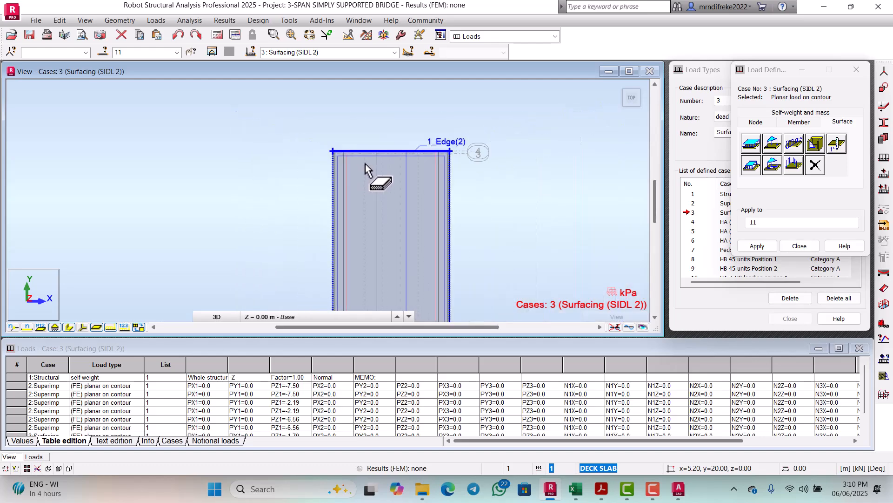
scroll(366, 166, "down", 2)
scroll(378, 197, "up", 2)
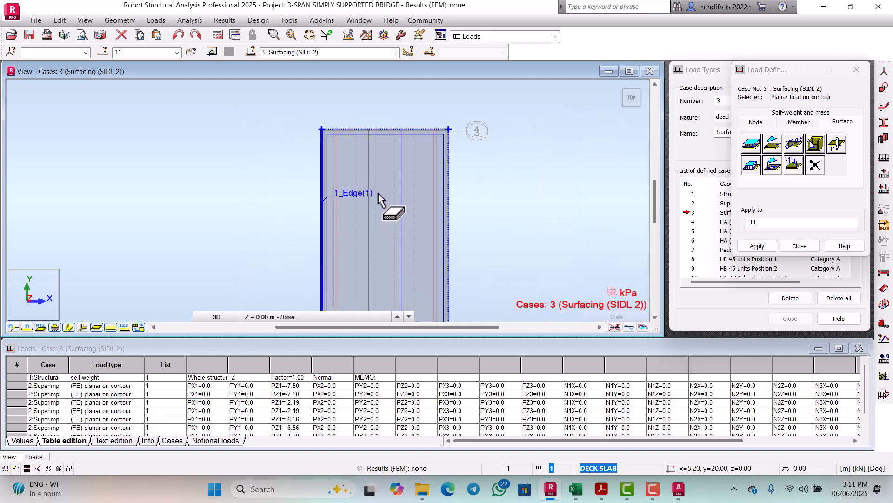
Close the load definition and make load case 4, HA (UDL), the active case
left_click(799, 246)
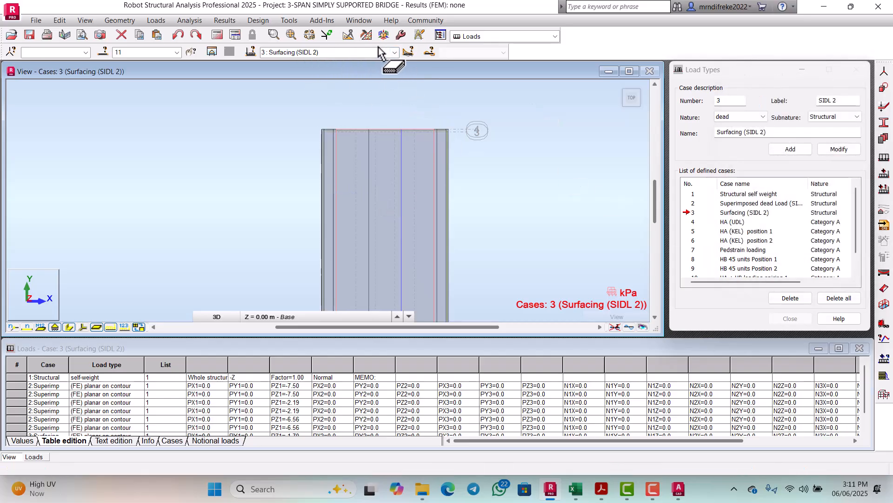
left_click(395, 52)
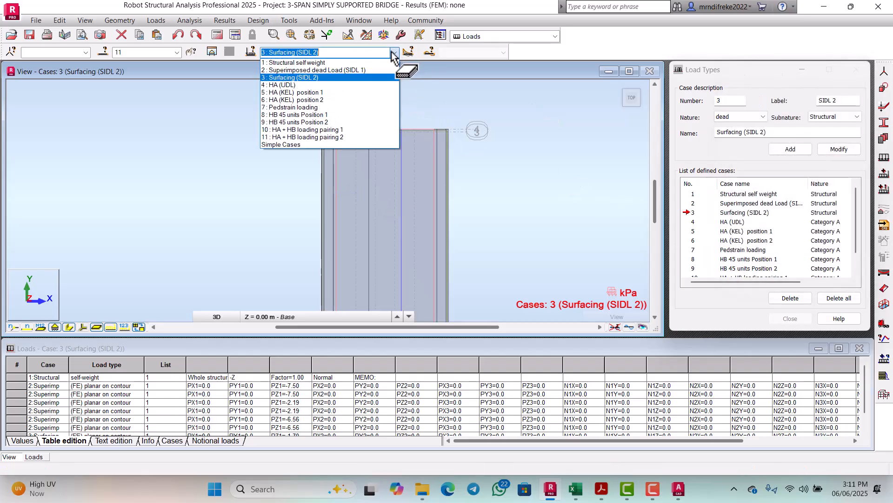
left_click(290, 88)
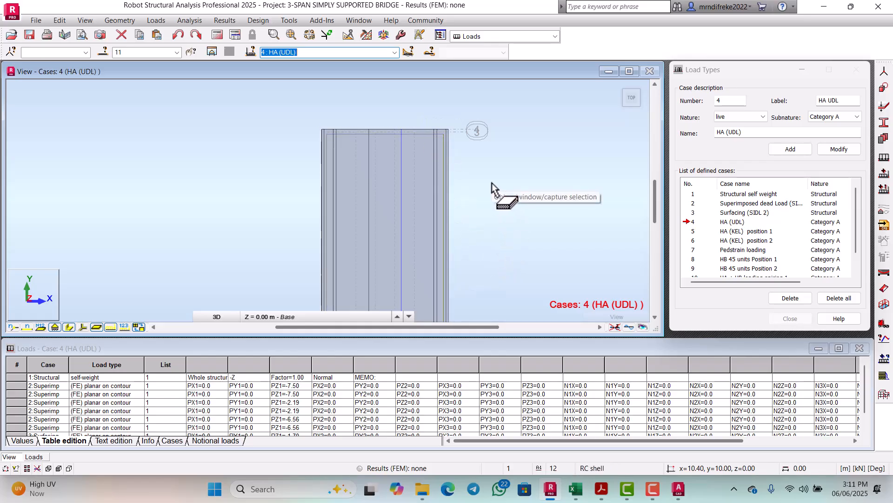
Switch to Excel and examine the notional lane width, HA (UDL), HA (KEL) and HB load calculations with their lane factors
left_click(575, 489)
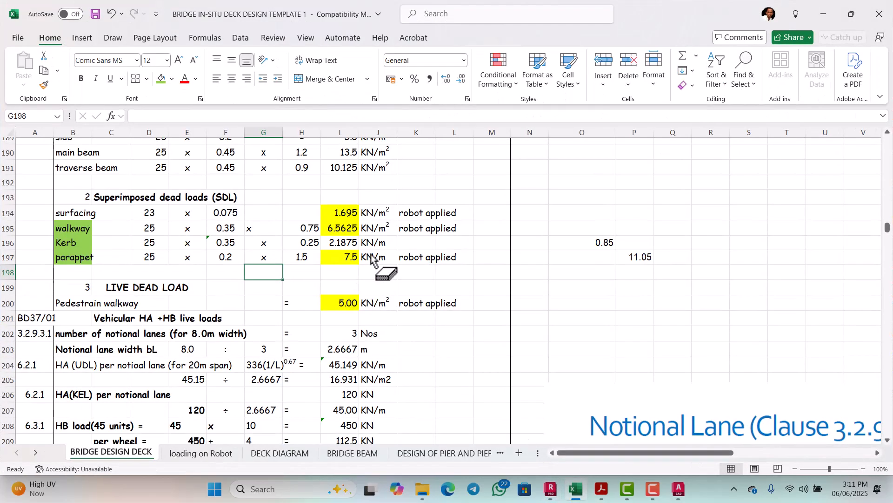
scroll(407, 251, "down", 2)
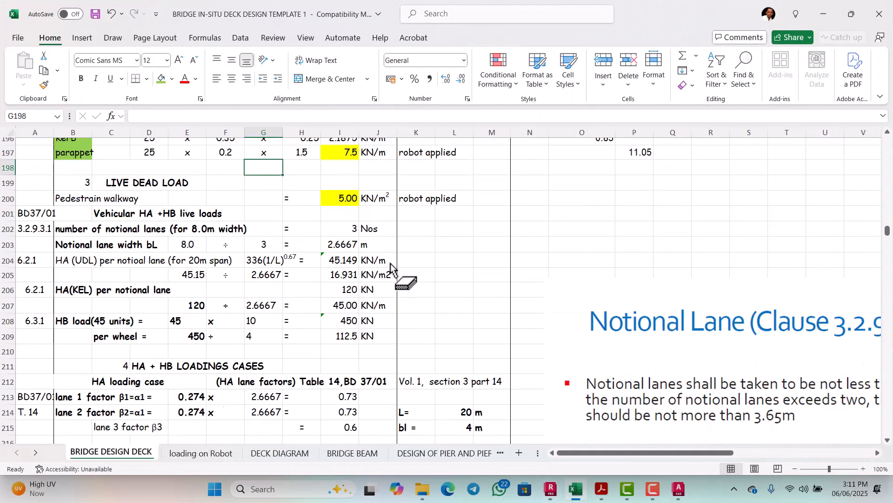
scroll(391, 268, "up", 5)
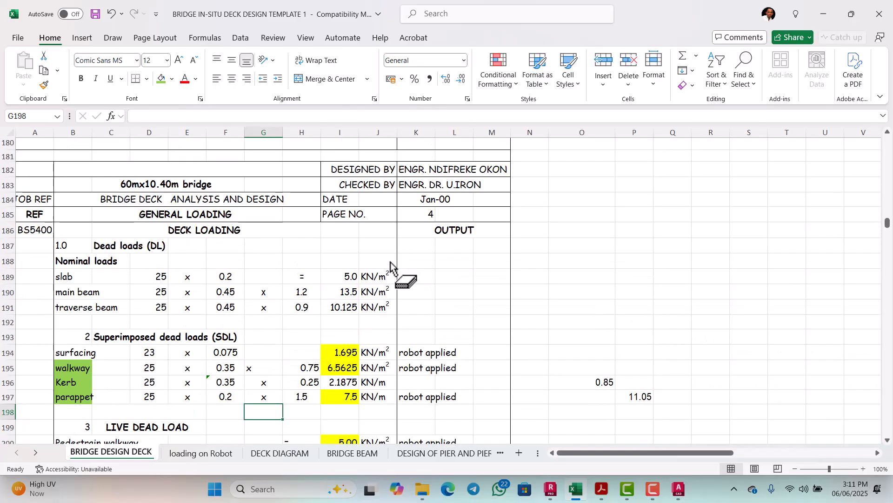
scroll(390, 268, "down", 4)
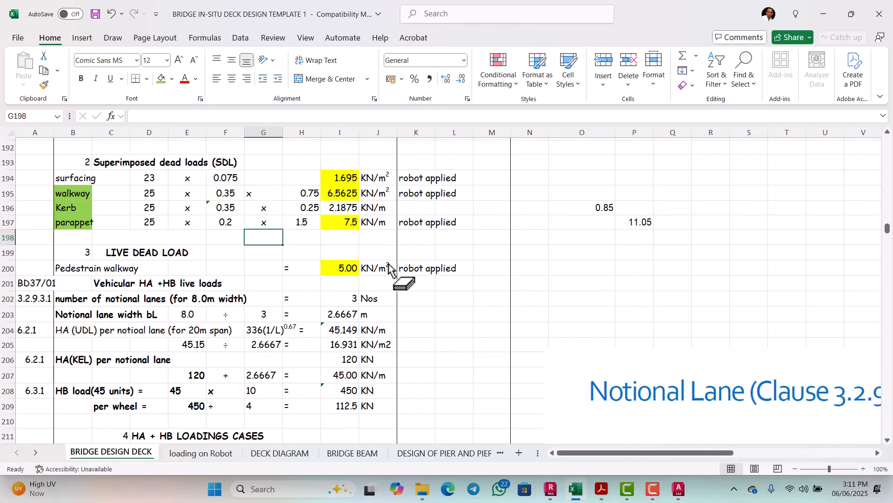
scroll(390, 268, "down", 2)
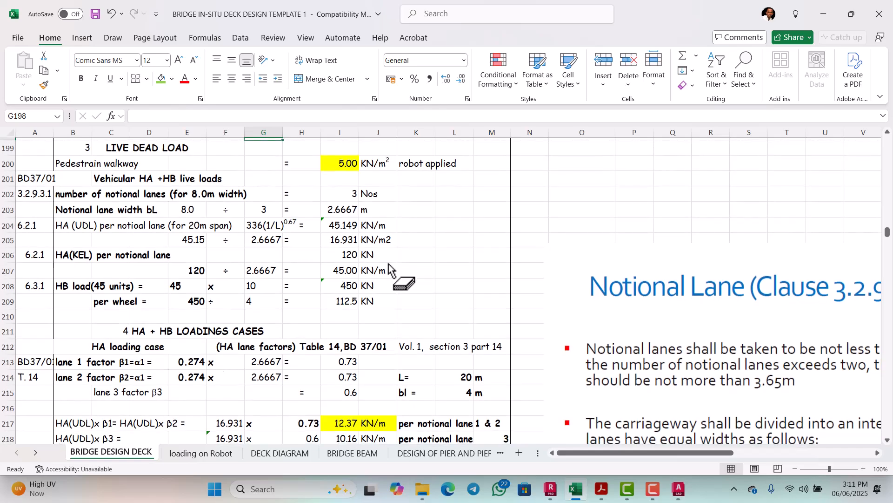
scroll(210, 259, "down", 1)
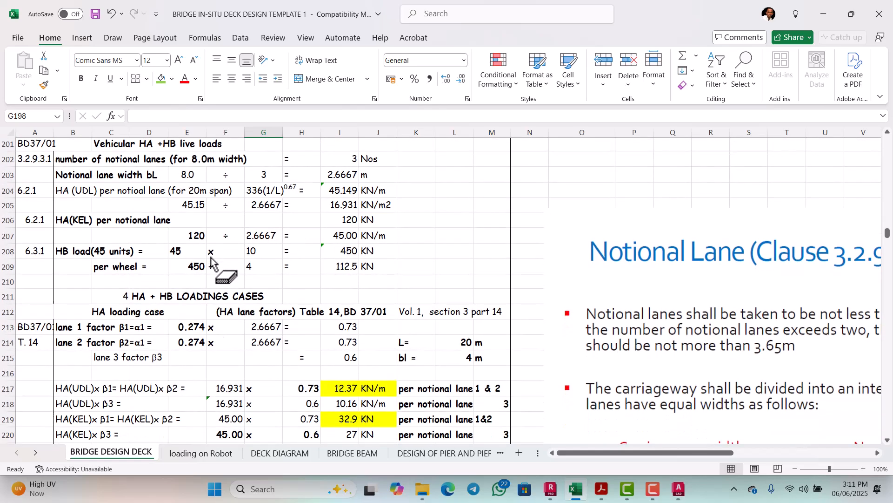
scroll(211, 258, "up", 3)
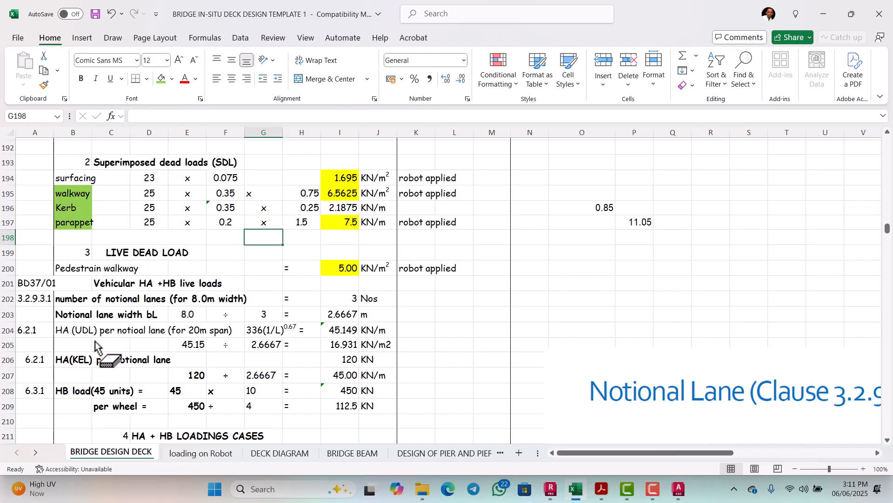
scroll(93, 349, "down", 2)
scroll(76, 301, "up", 1)
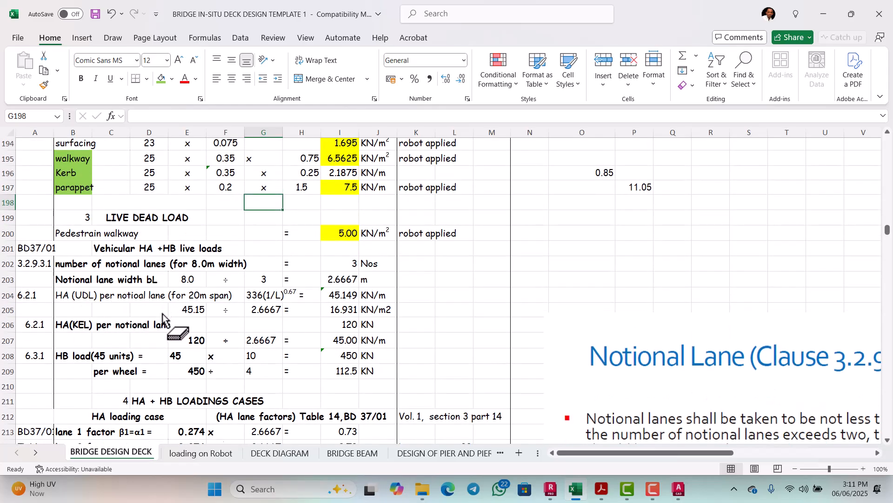
scroll(237, 321, "down", 2)
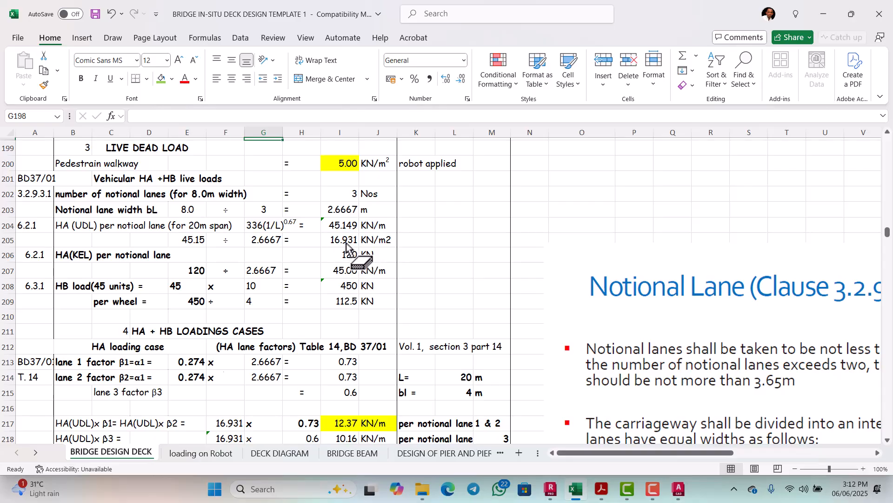
scroll(350, 245, "down", 1)
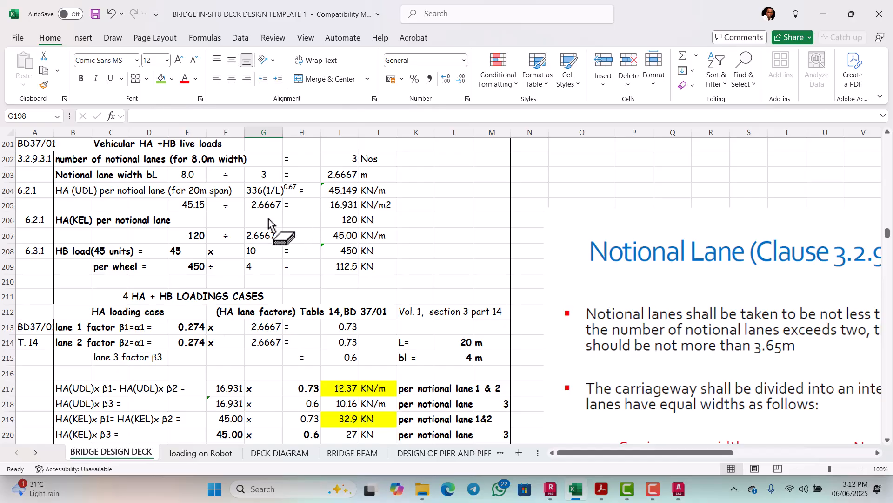
scroll(267, 219, "up", 1)
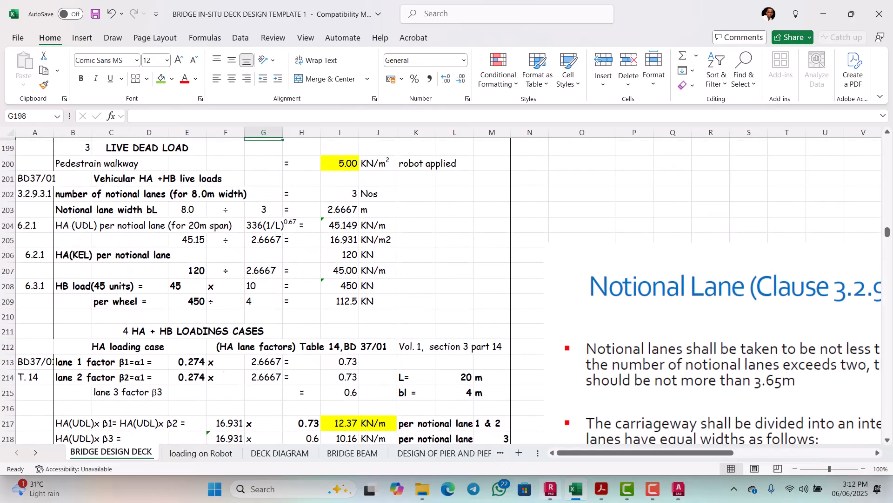
Switch to the BD 37/01 PDF in Acrobat and look up Table 13 for type HA uniformly distributed loads
left_click(605, 494)
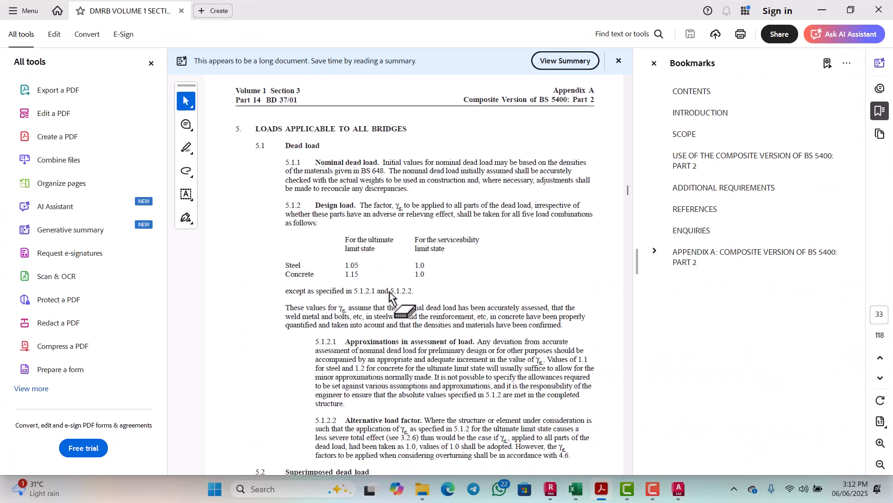
scroll(391, 283, "down", 4)
scroll(391, 282, "down", 20)
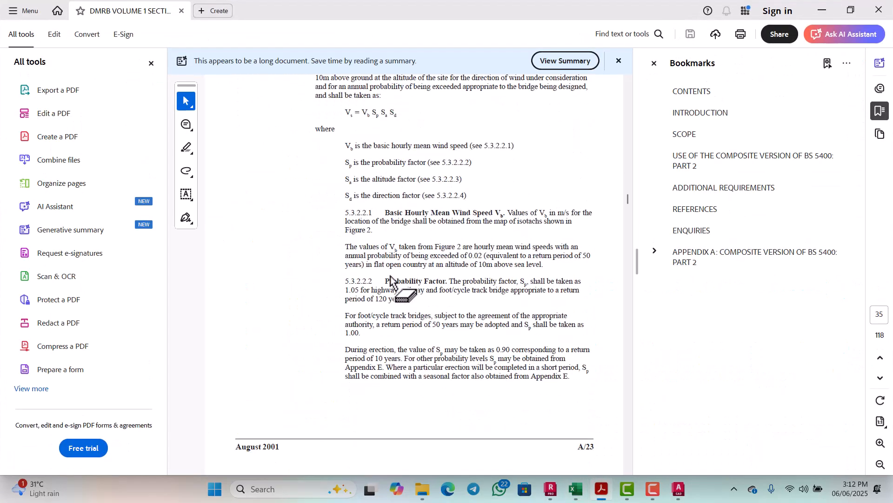
scroll(391, 282, "down", 20)
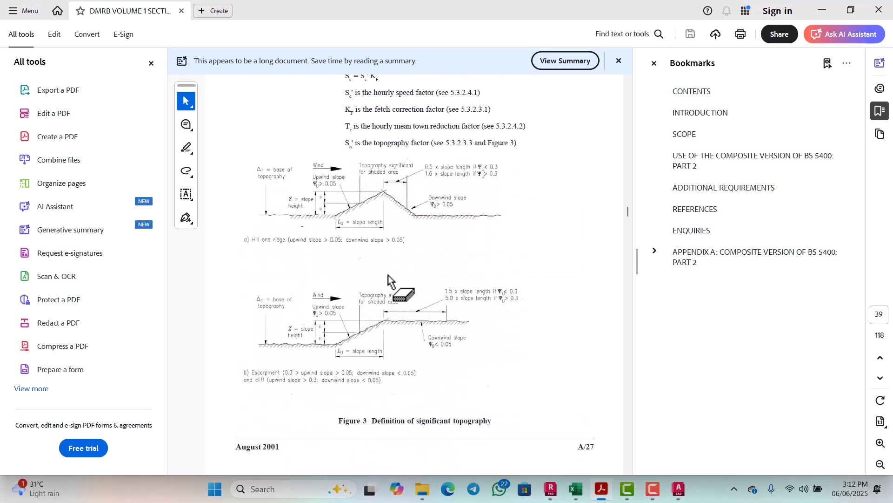
scroll(389, 279, "down", 10)
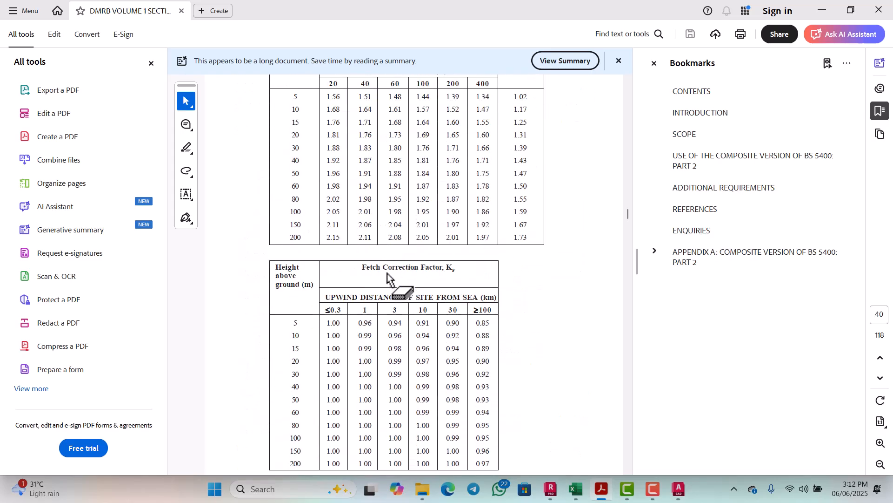
scroll(388, 274, "down", 20)
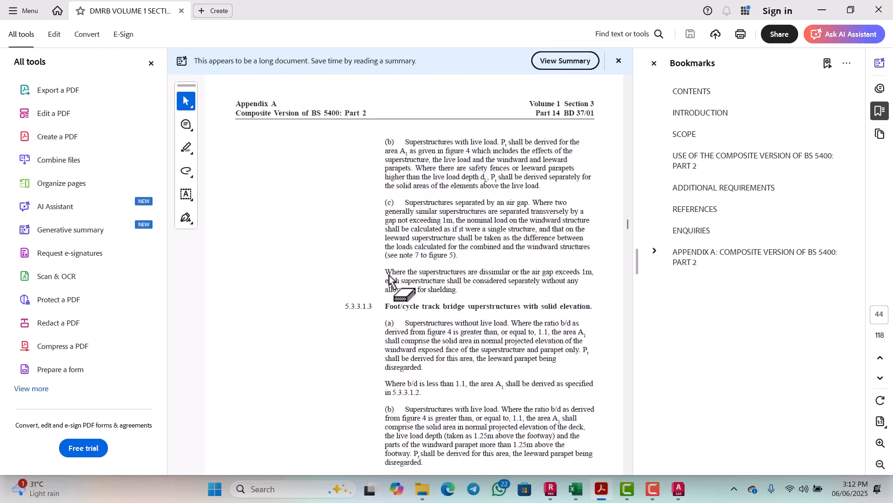
scroll(388, 275, "down", 20)
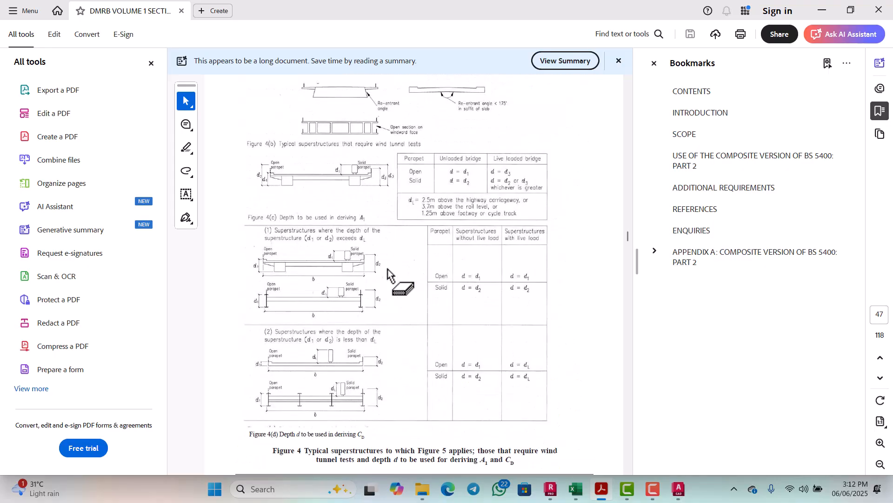
scroll(388, 274, "down", 20)
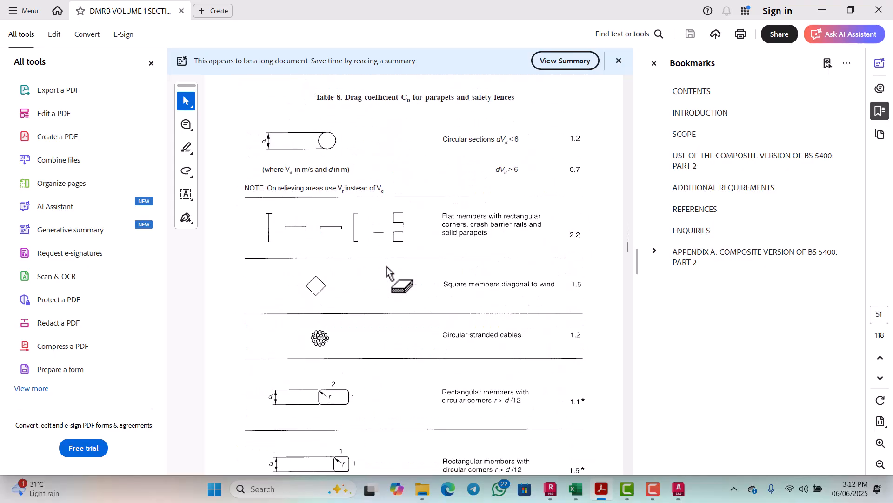
scroll(388, 269, "down", 20)
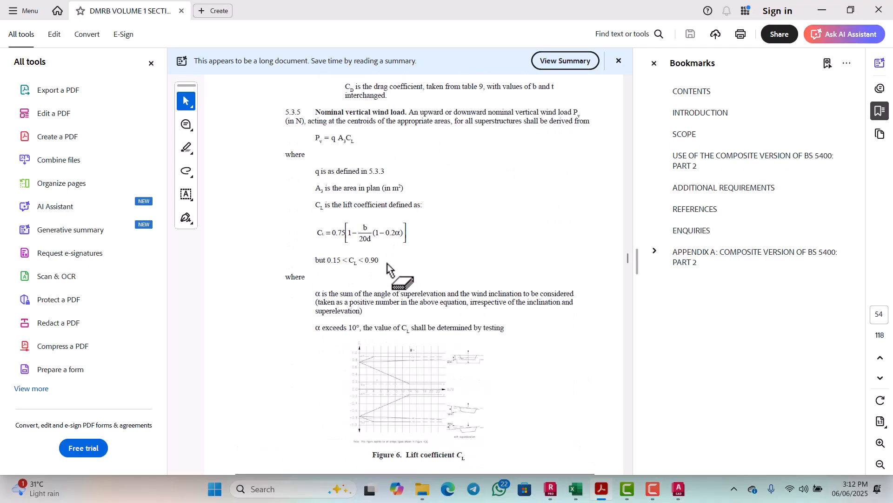
scroll(390, 269, "down", 20)
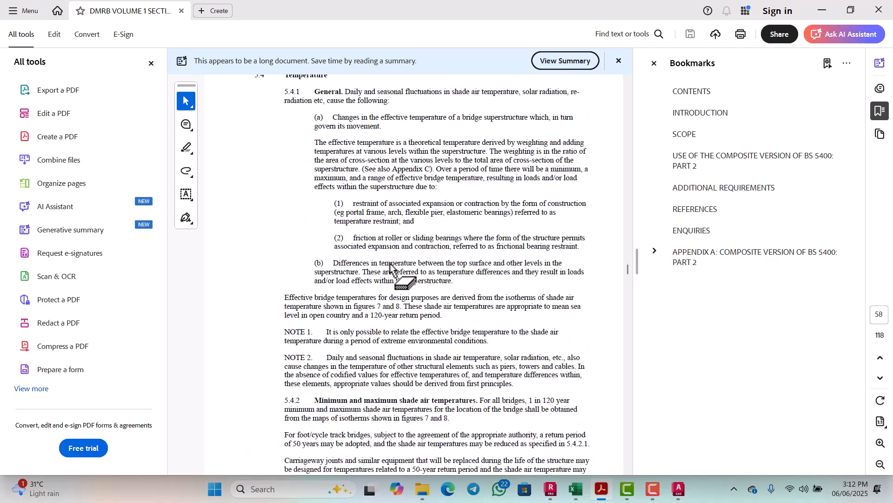
scroll(390, 266, "down", 20)
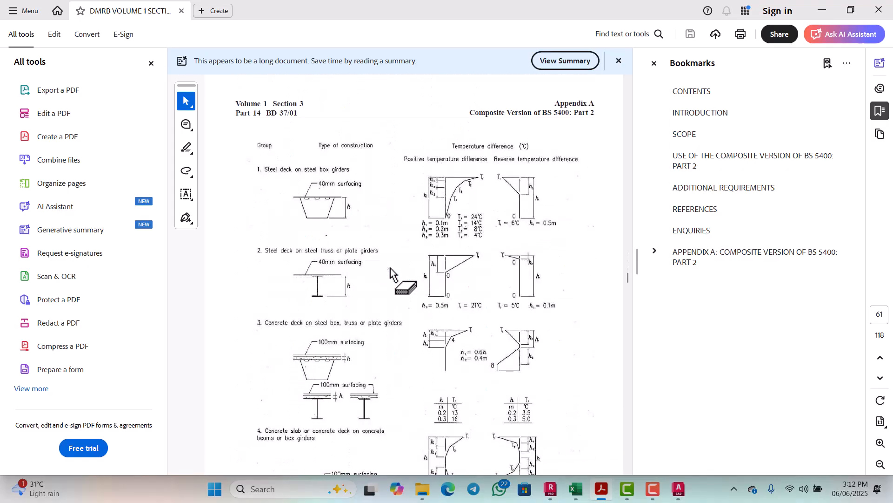
scroll(390, 269, "down", 20)
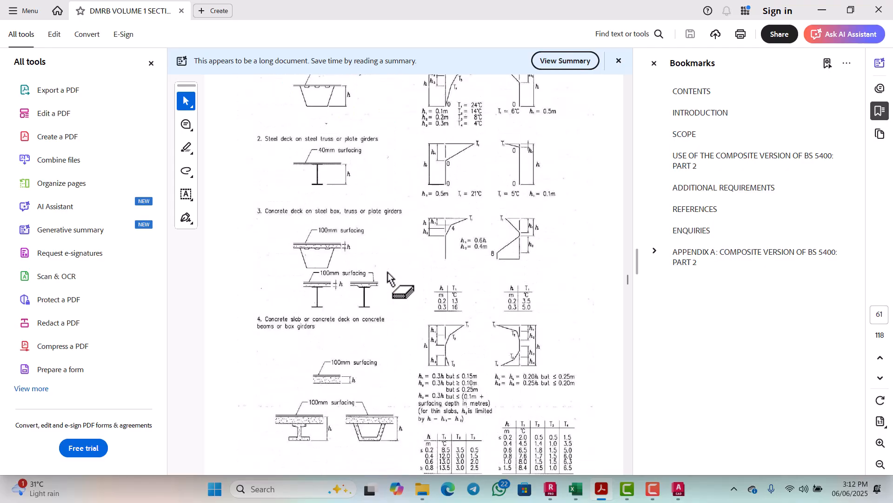
scroll(387, 276, "down", 20)
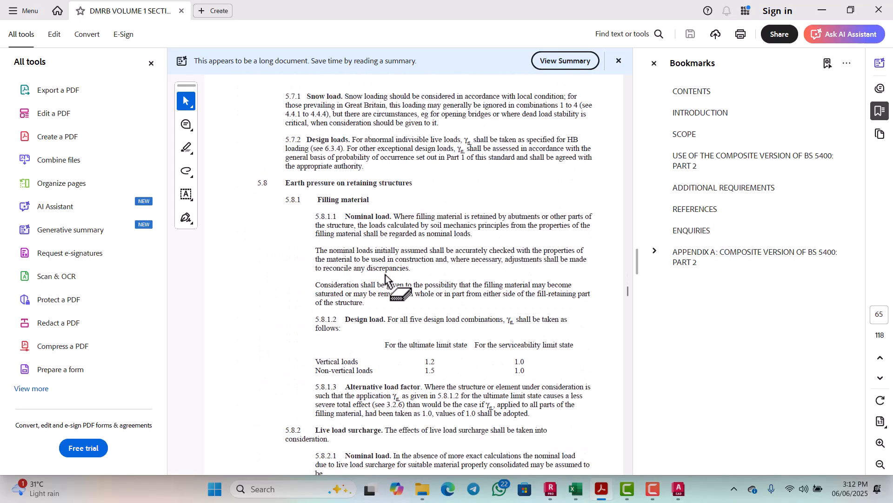
scroll(386, 279, "down", 20)
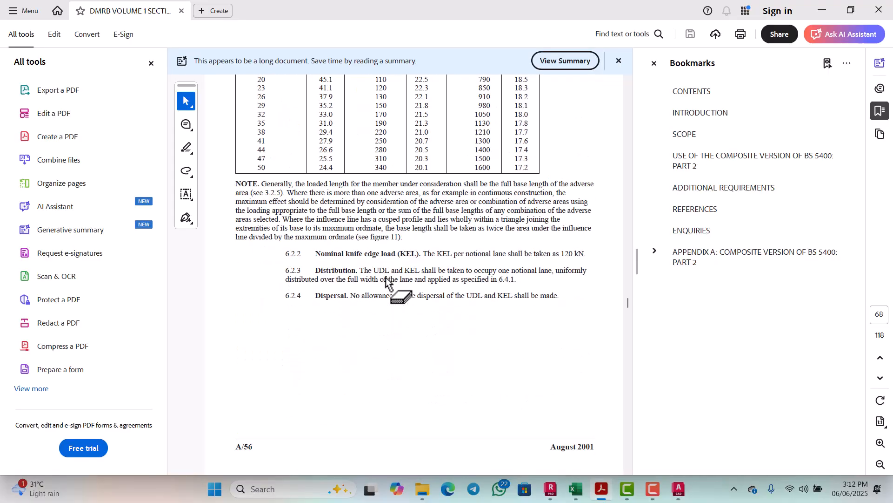
scroll(386, 279, "up", 3)
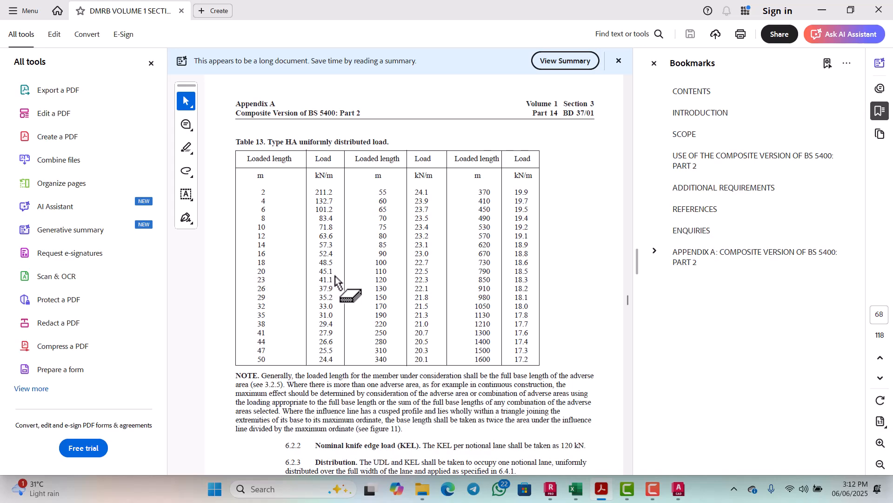
Return to the Excel sheet and review the HA (UDL), HA (KEL) and HB calculations down to the lane factors
mouse_move(585, 492)
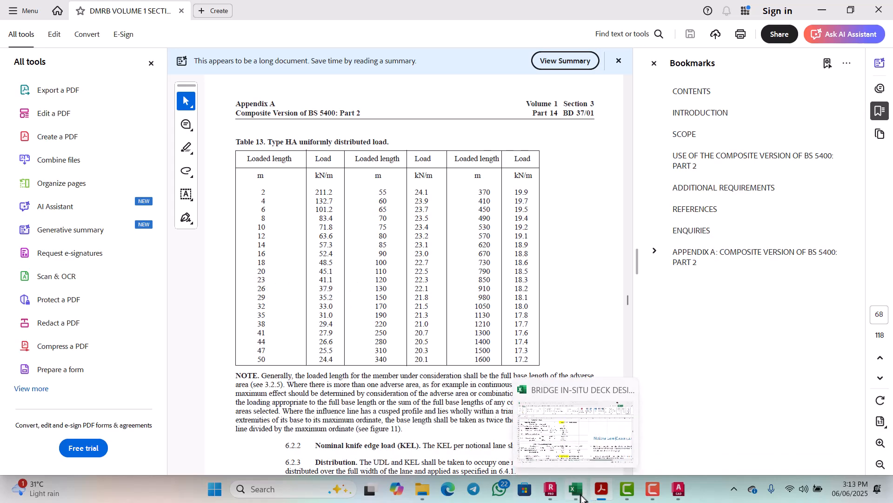
left_click(614, 386)
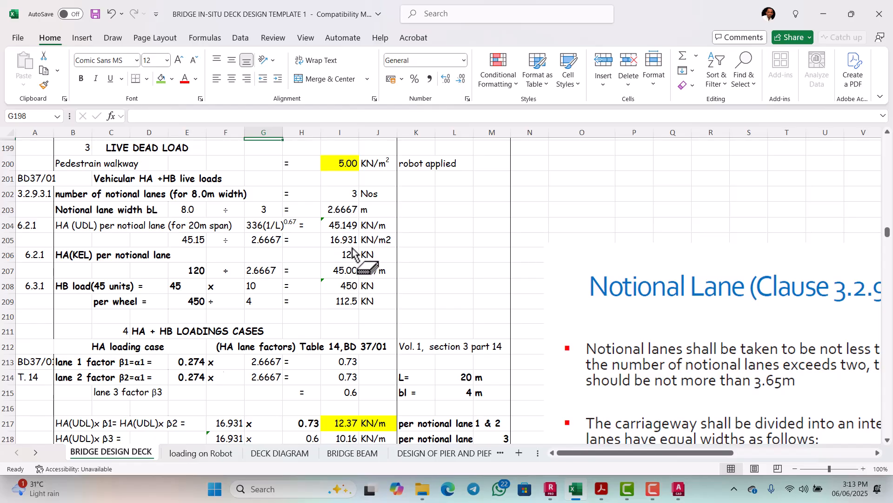
scroll(251, 253, "down", 1)
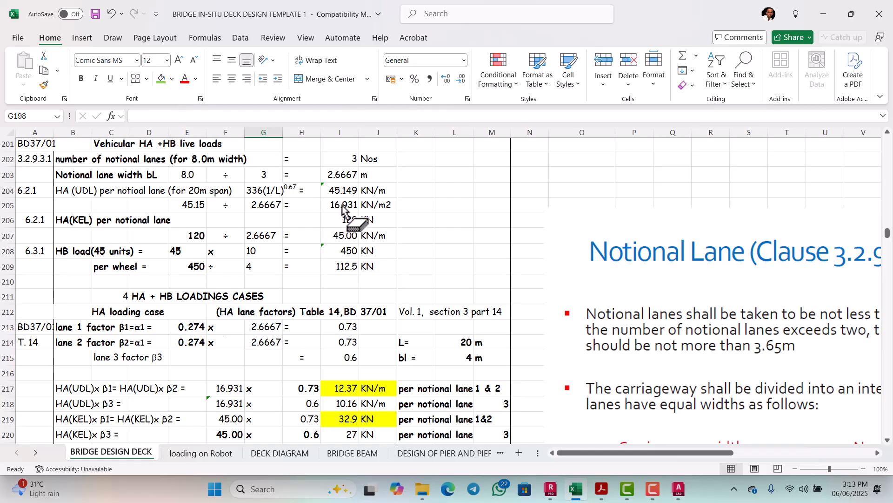
scroll(343, 208, "down", 1)
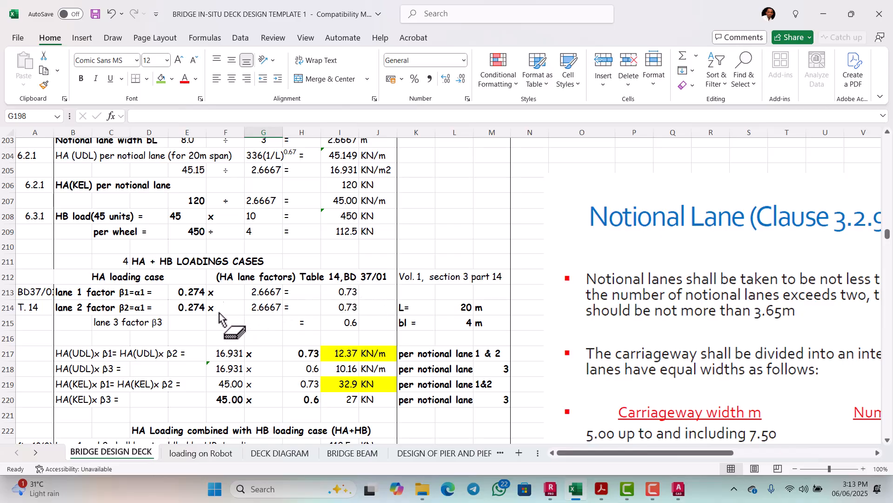
scroll(177, 321, "down", 1)
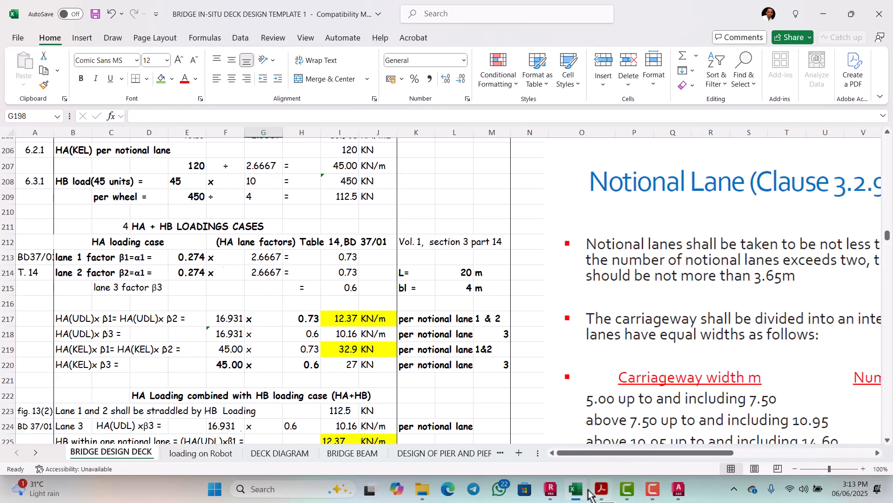
Look up Table 14, HA lane factors, and its notes on α1 and α2 in the BD 37/01 PDF
left_click(603, 490)
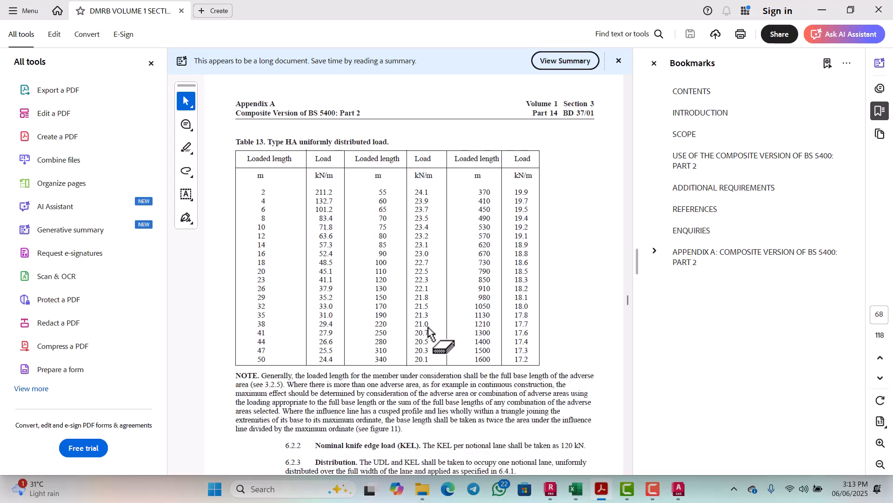
scroll(412, 328, "down", 5)
scroll(405, 328, "down", 20)
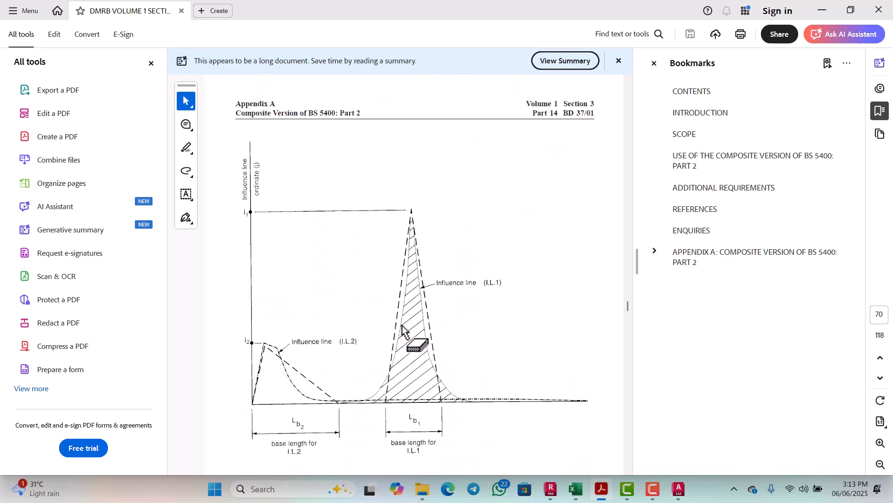
scroll(403, 328, "down", 20)
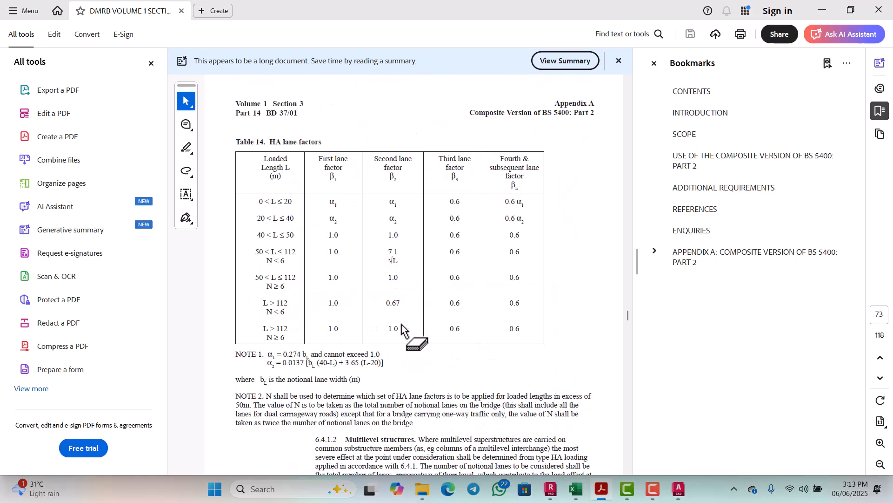
scroll(380, 307, "up", 10)
scroll(379, 306, "down", 10)
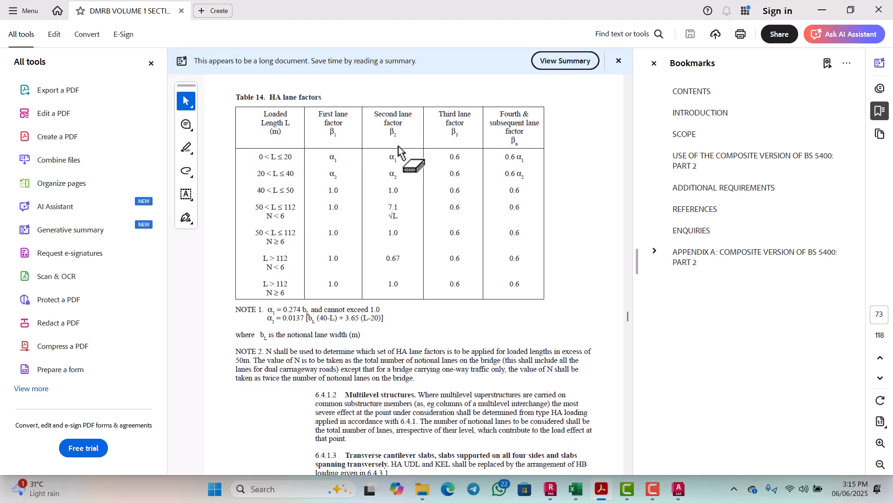
Go back to Excel and compare the lane 1, 2 and 3 factors with the factored HA (UDL) and HA (KEL) loads
left_click(576, 489)
scroll(235, 331, "down", 1)
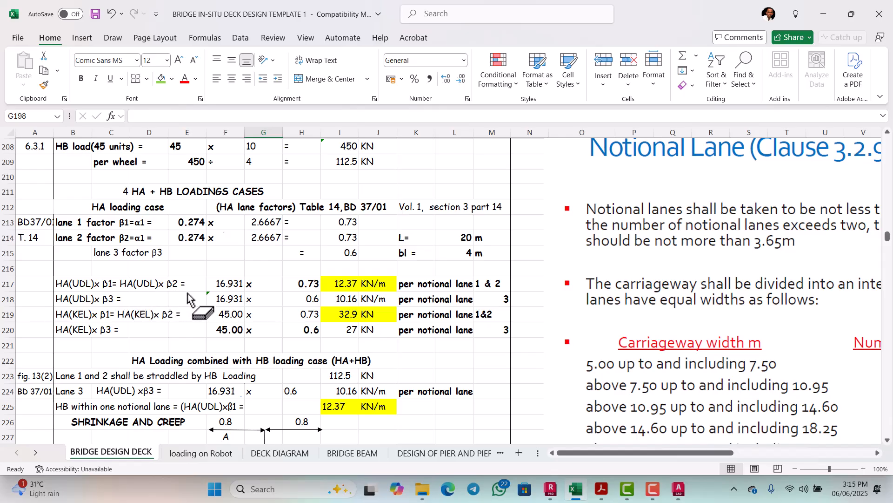
scroll(188, 298, "up", 1)
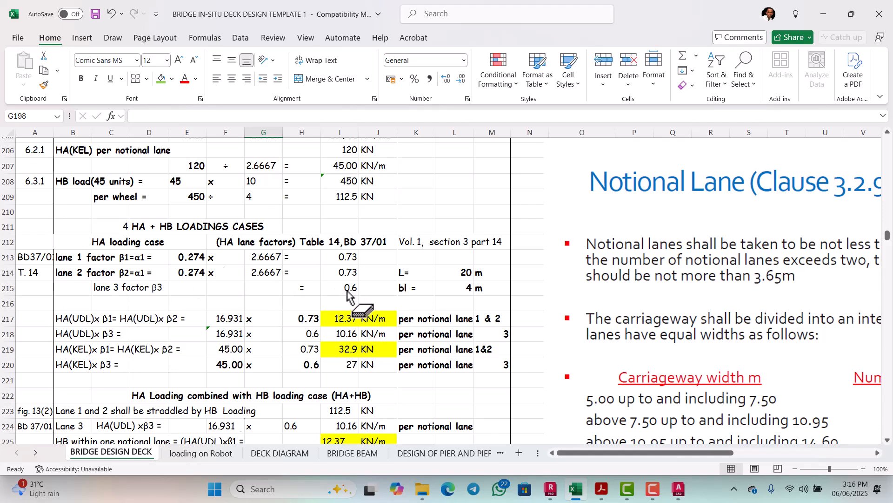
scroll(349, 295, "down", 1)
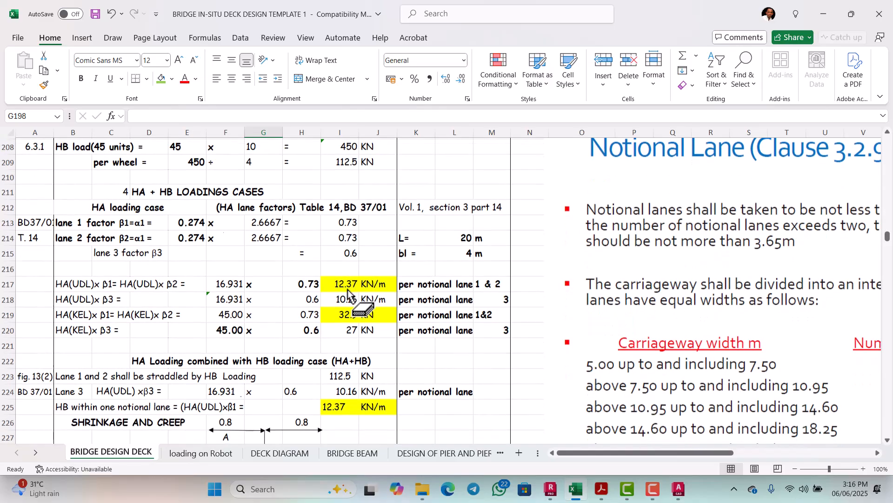
Check the formula of the width value in L215 and change its label in K215 to "b ="
double_click(461, 256)
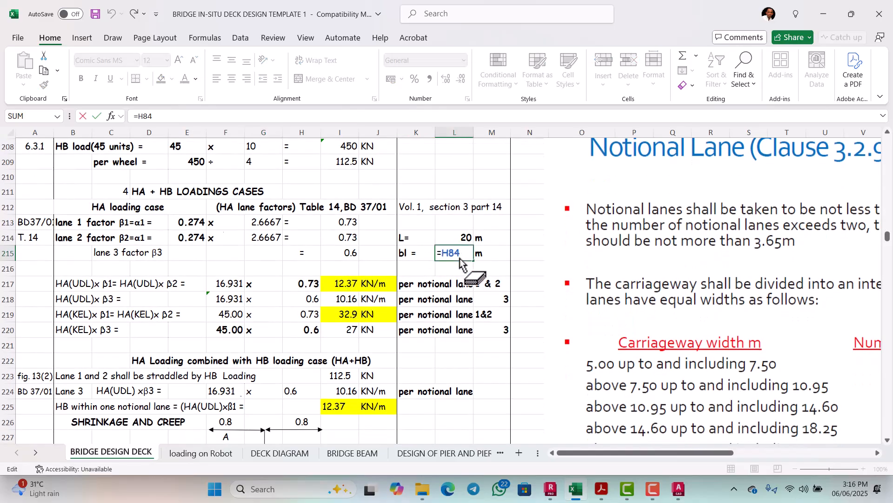
key("Escape")
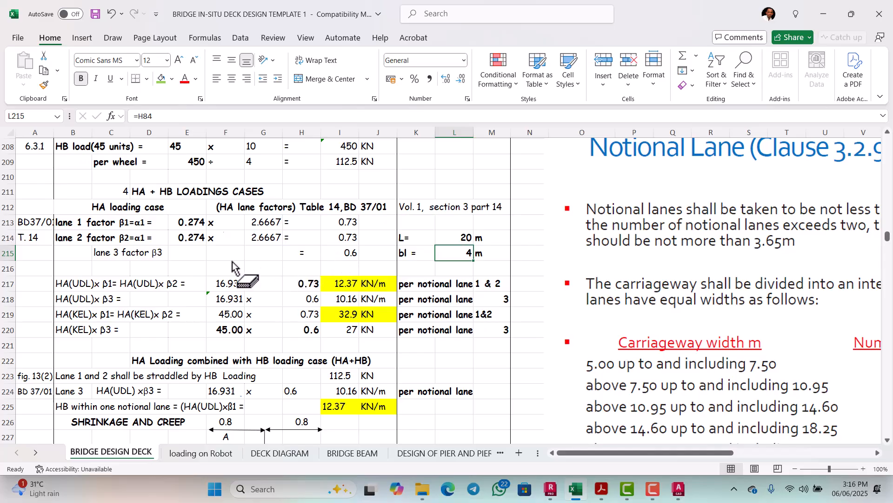
double_click(405, 255)
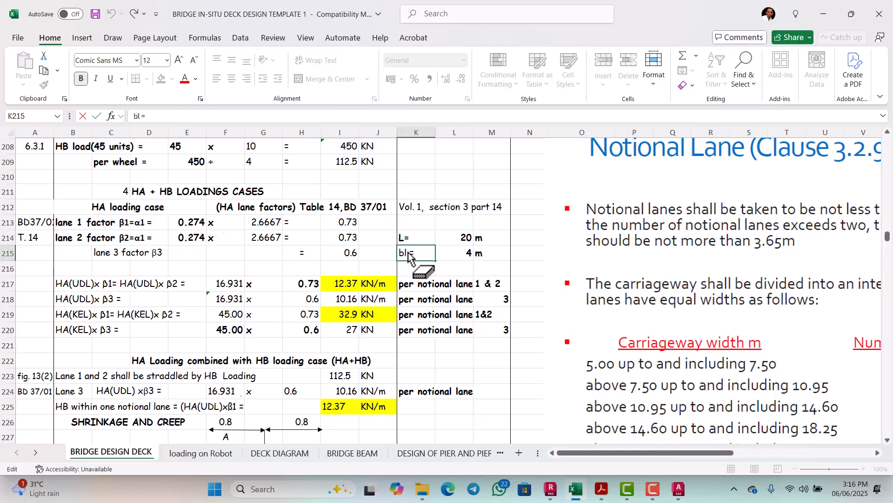
left_click(319, 267)
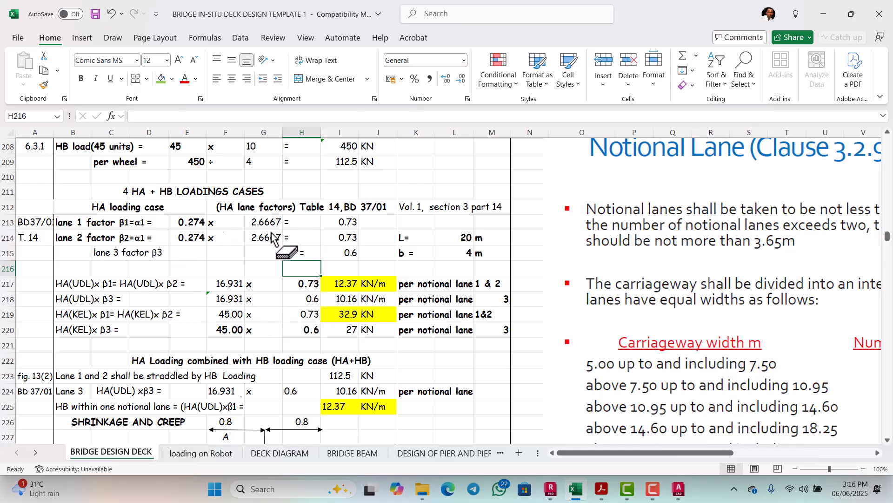
scroll(279, 237, "down", 1)
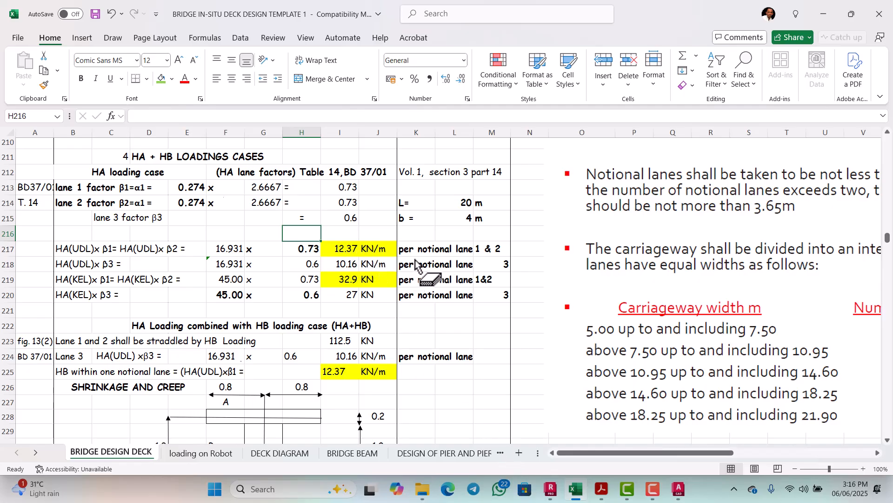
Switch to Robot and define a planar load on contour of -12.37 kPa in Z for the HA (UDL) case
left_click(552, 491)
scroll(401, 178, "down", 2)
scroll(378, 270, "up", 3)
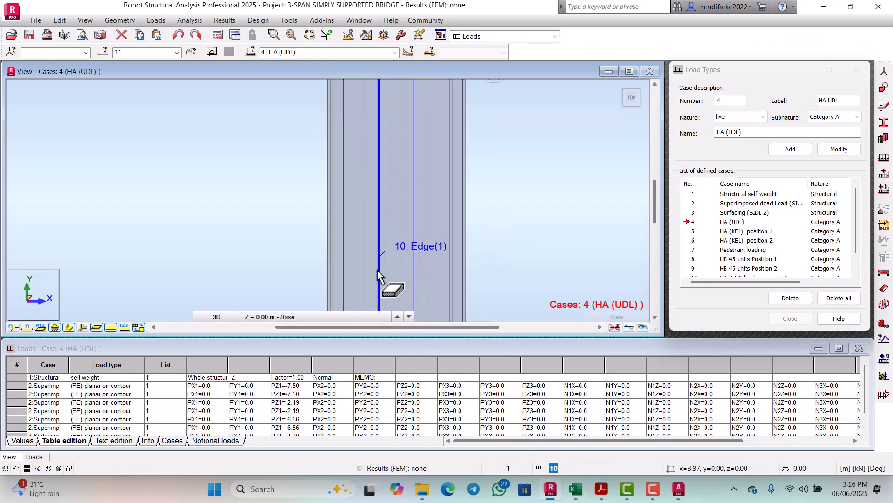
scroll(361, 201, "down", 2)
scroll(357, 261, "up", 3)
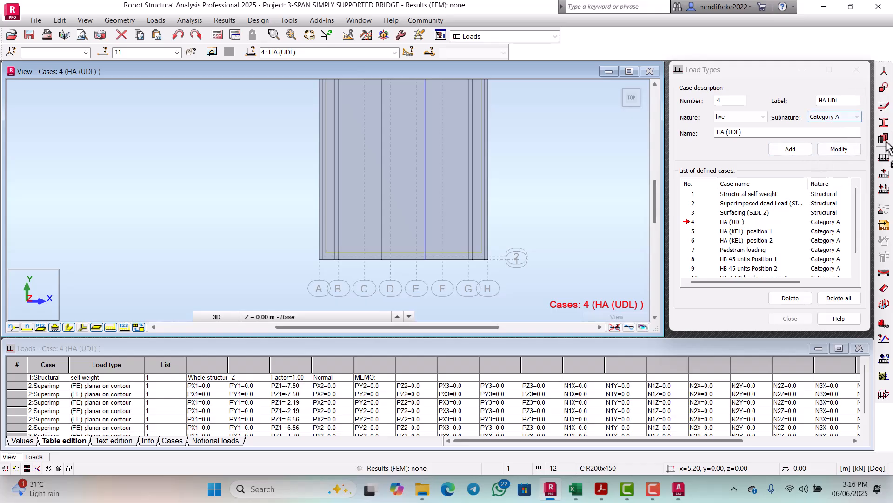
left_click(884, 172)
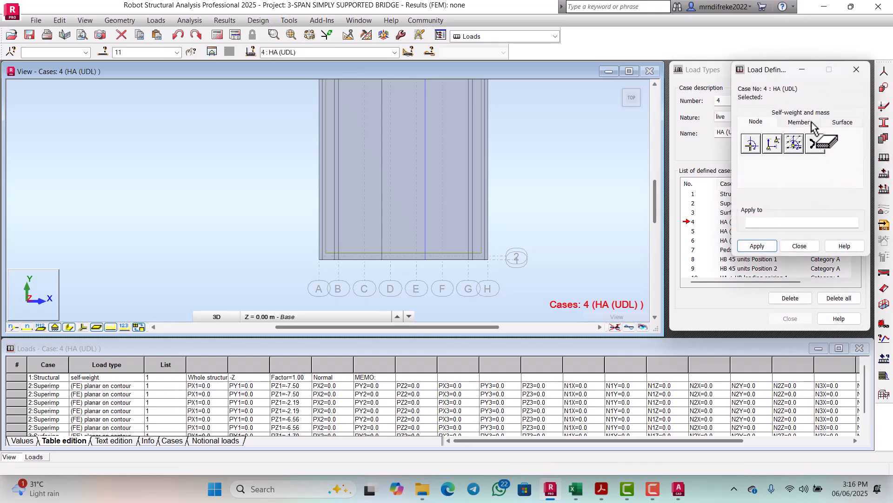
left_click(833, 113)
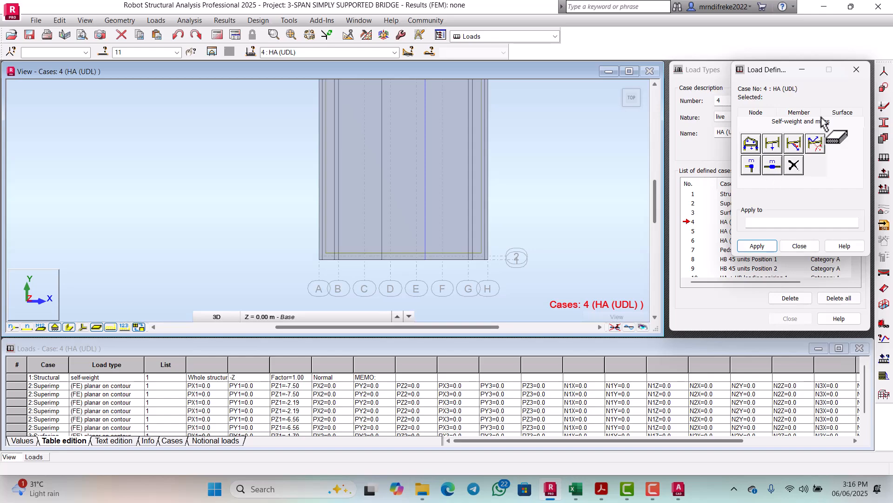
left_click(801, 113)
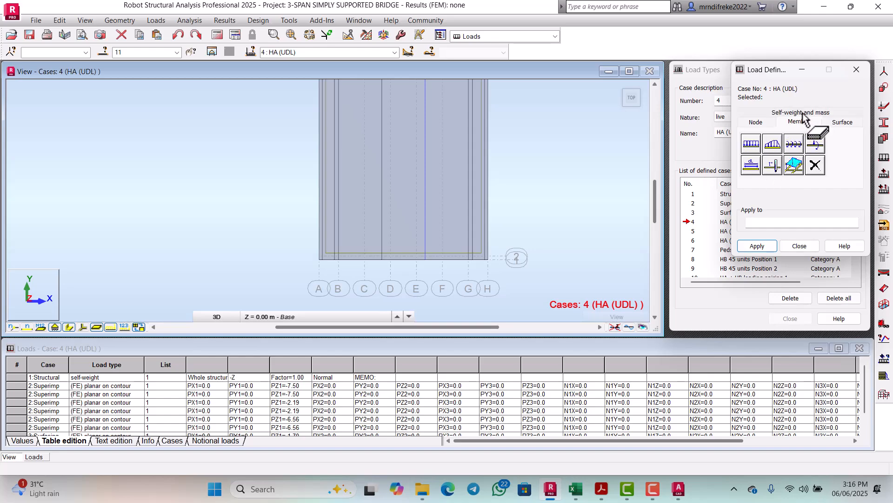
left_click(843, 122)
left_click(751, 166)
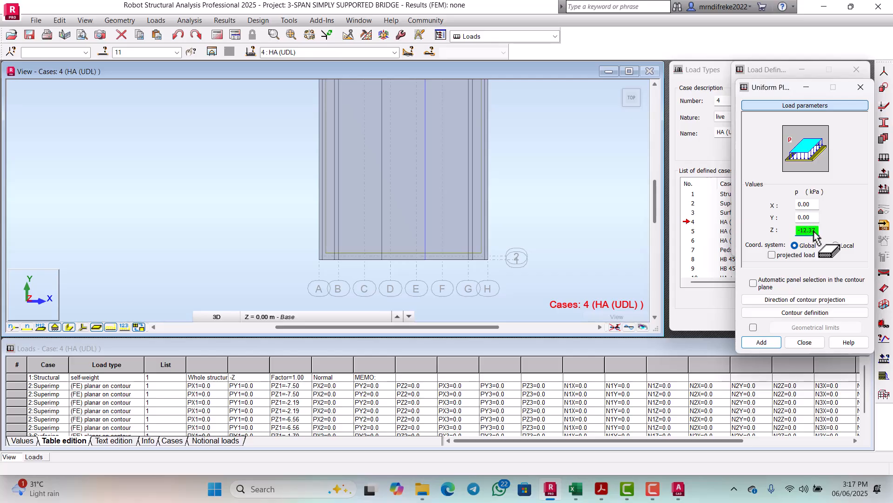
Start the lane 1 load contour with corners at (1.20, 20.00, 0.00) and (3.87, 20.00, 0.00)
left_click(806, 313)
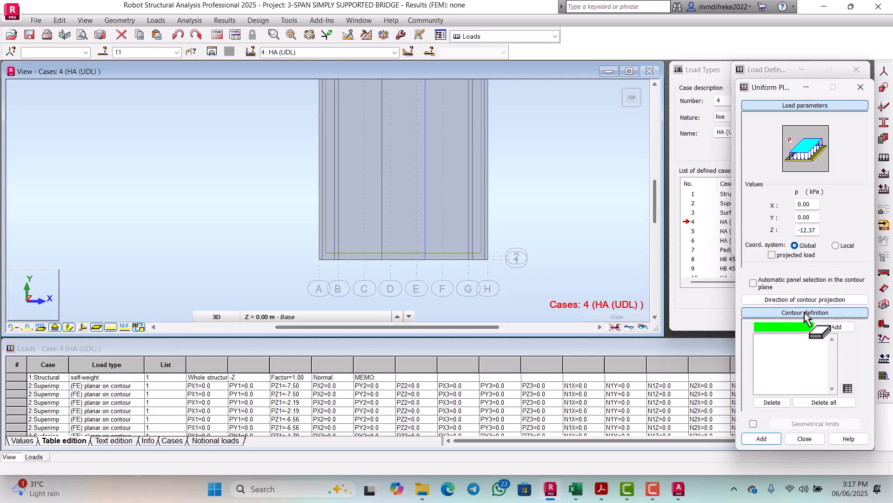
scroll(332, 242, "down", 4)
scroll(332, 100, "up", 5)
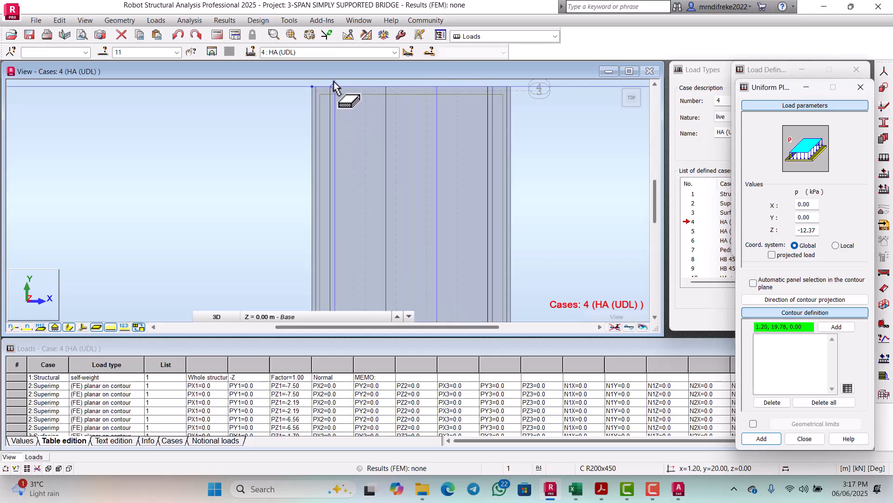
scroll(336, 85, "up", 11)
scroll(327, 187, "down", 6)
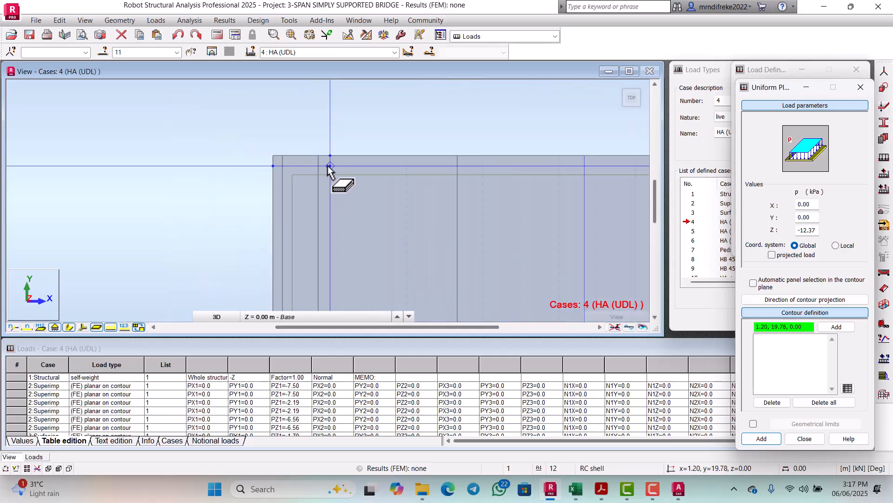
scroll(332, 161, "up", 3)
left_click(334, 147)
scroll(334, 148, "down", 3)
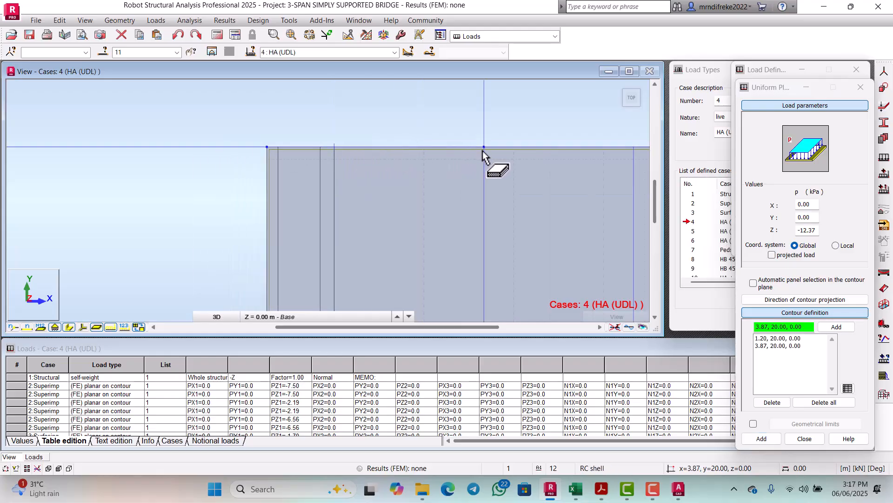
Complete the lane 1 contour through (3.87, 0.00, 0.00) and (1.20, 0.00, 0.00), close it and apply the load to the deck slab
scroll(484, 156, "down", 5)
scroll(492, 282, "up", 3)
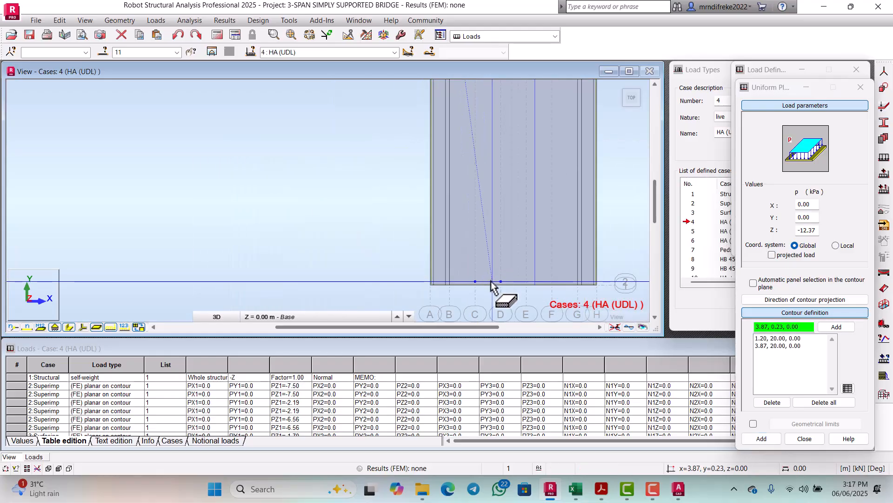
scroll(492, 282, "up", 2)
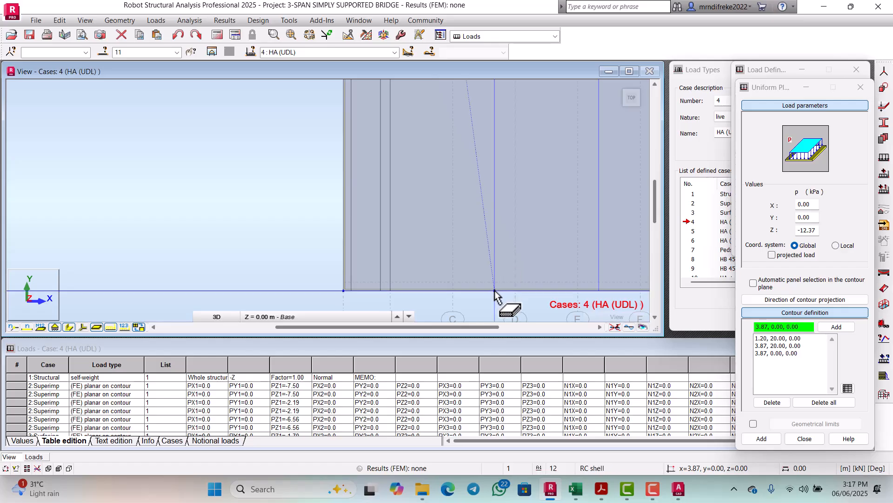
left_click(390, 290)
scroll(399, 299, "down", 3)
scroll(392, 158, "up", 1)
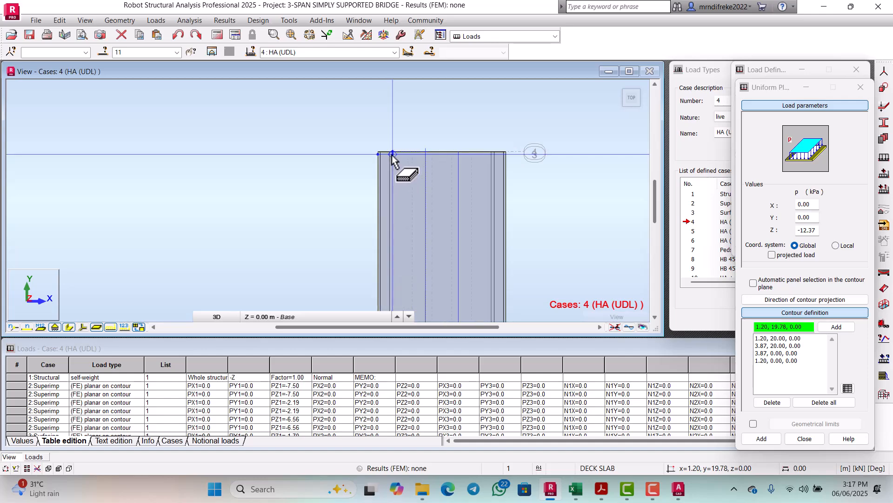
scroll(393, 158, "up", 2)
left_click(393, 146)
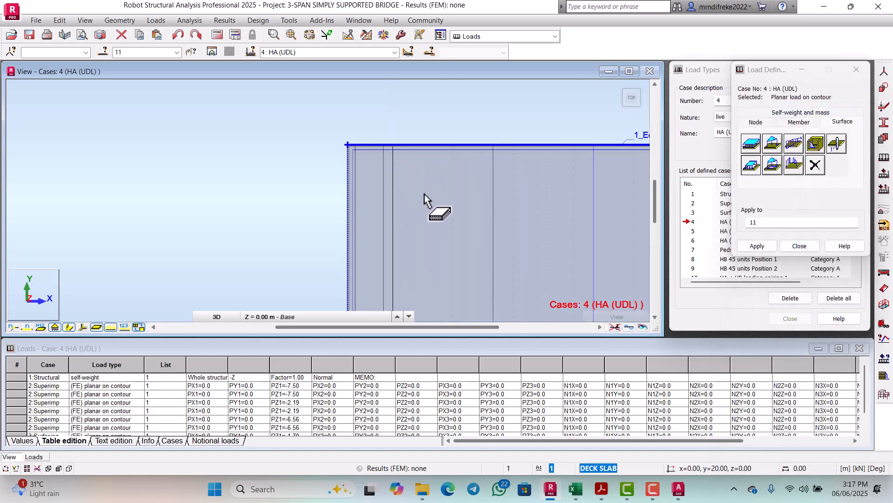
scroll(426, 200, "down", 4)
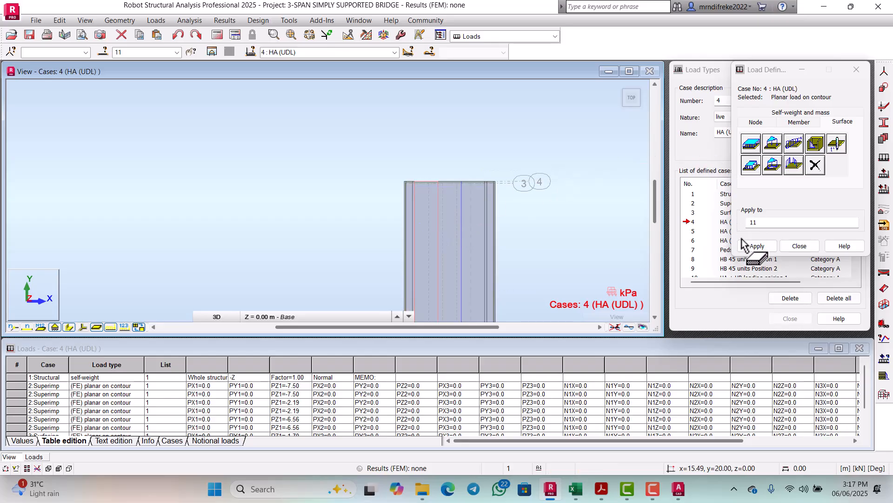
Start another -12.37 kPa contour load for lane 2 with corners at (3.87, 20.00, 0.00) and (6.53, 20.00, 0.00)
left_click(751, 166)
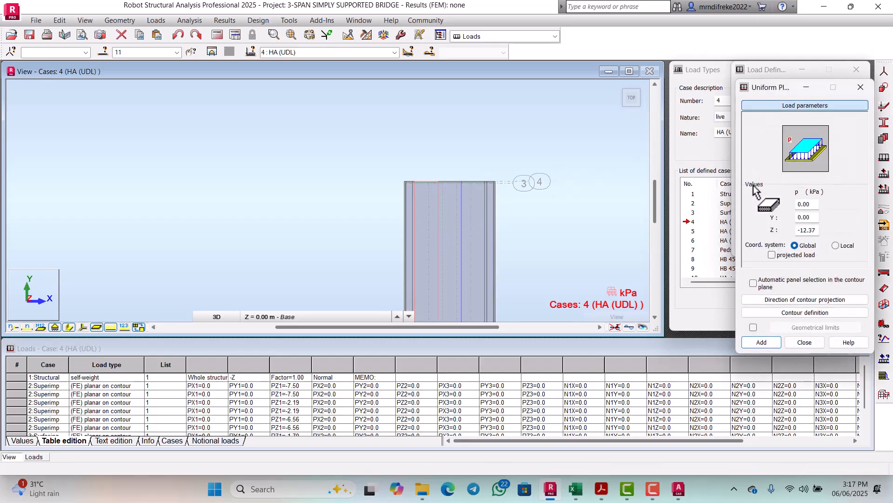
left_click(790, 312)
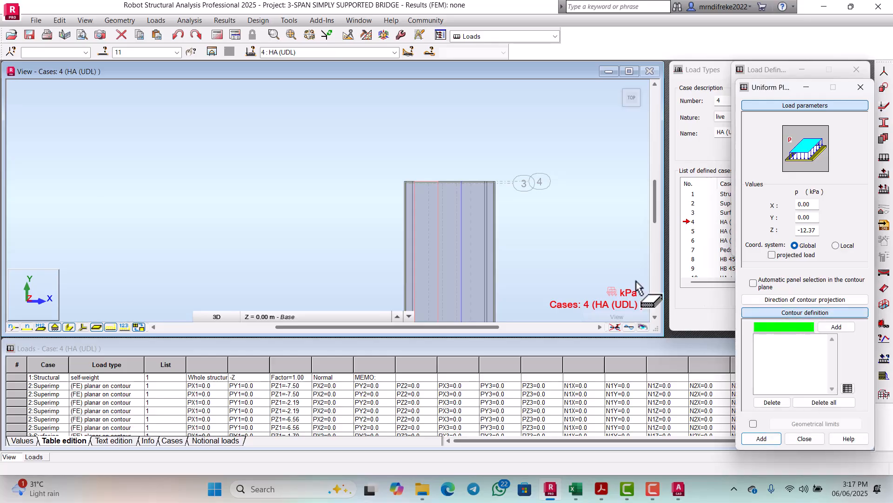
scroll(439, 188, "up", 5)
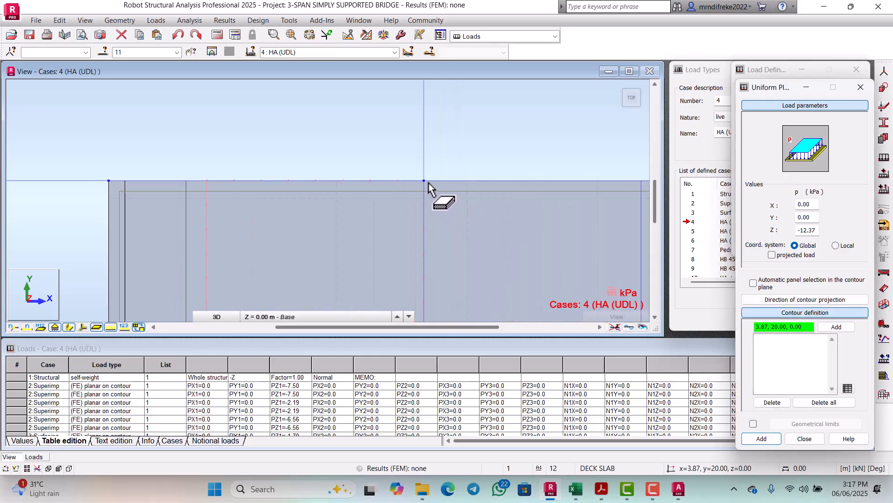
left_click(425, 182)
scroll(425, 184, "down", 3)
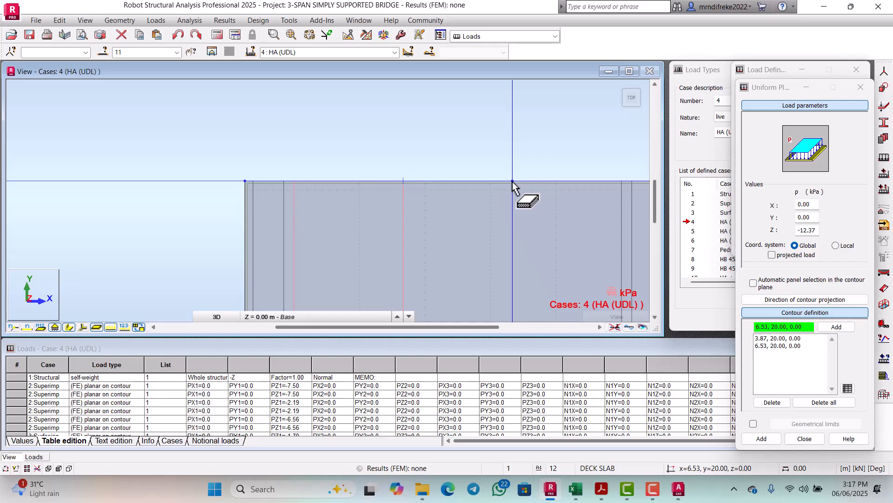
Finish the lane 2 contour through (6.53, 0.00, 0.00) and (3.87, 0.00, 0.00), then apply its load to the deck slab
scroll(516, 188, "down", 4)
scroll(517, 289, "up", 3)
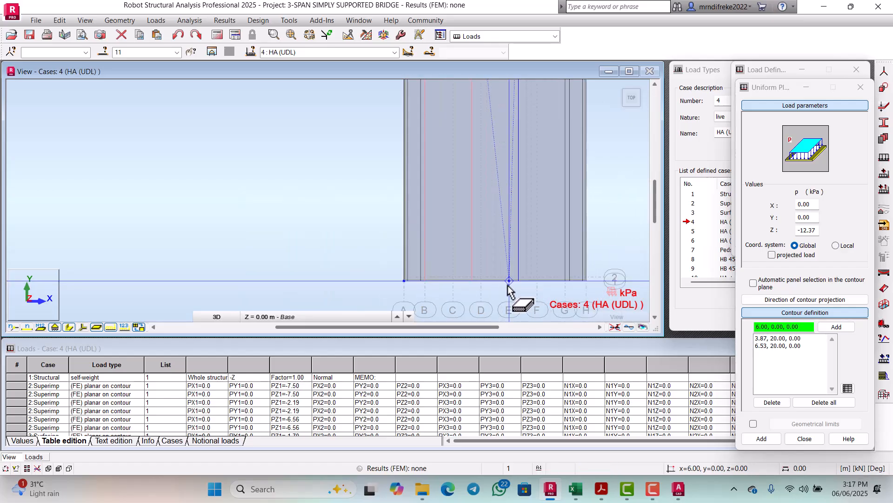
scroll(511, 285, "up", 2)
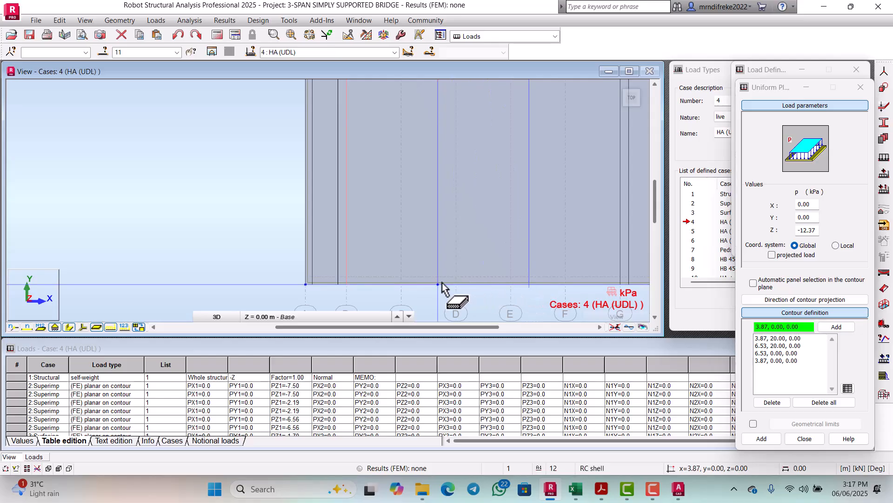
scroll(442, 286, "down", 5)
scroll(446, 182, "up", 2)
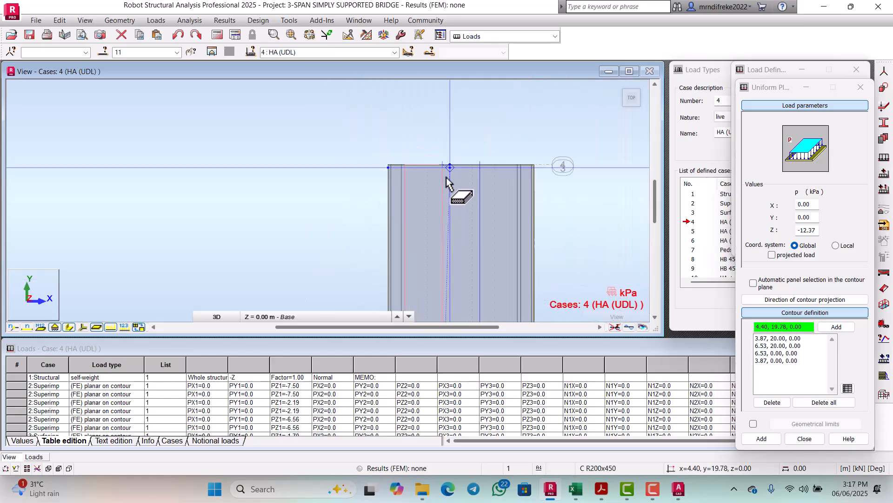
scroll(447, 182, "up", 1)
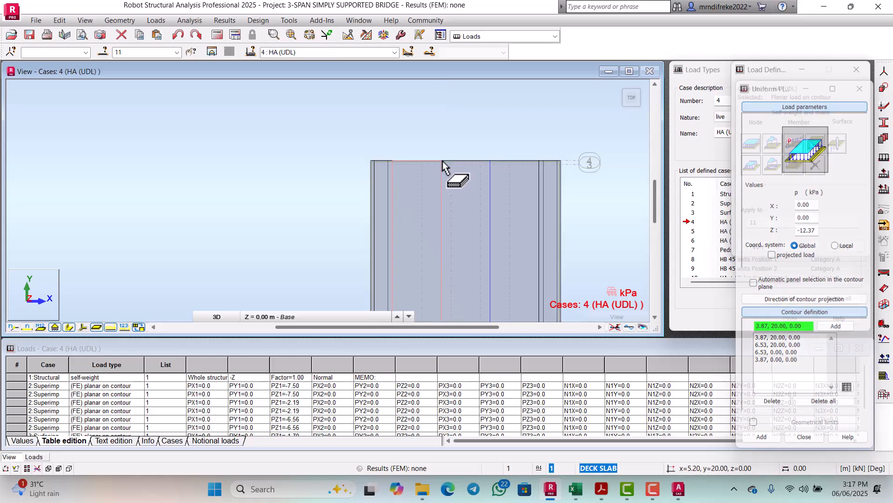
left_click(442, 163)
scroll(462, 190, "down", 2)
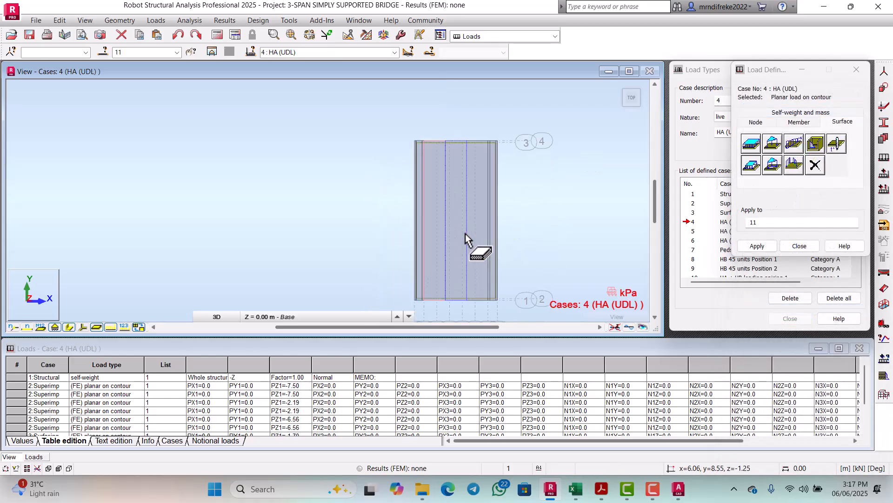
scroll(465, 240, "up", 2)
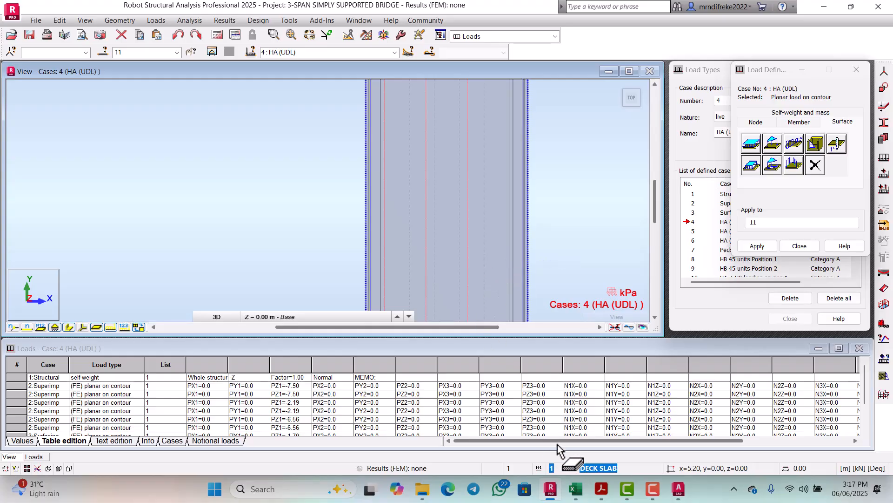
Check the lane 3 HA (UDL) value in Excel, then set a contour load of -10.16 kPa in Z in Robot
left_click(576, 489)
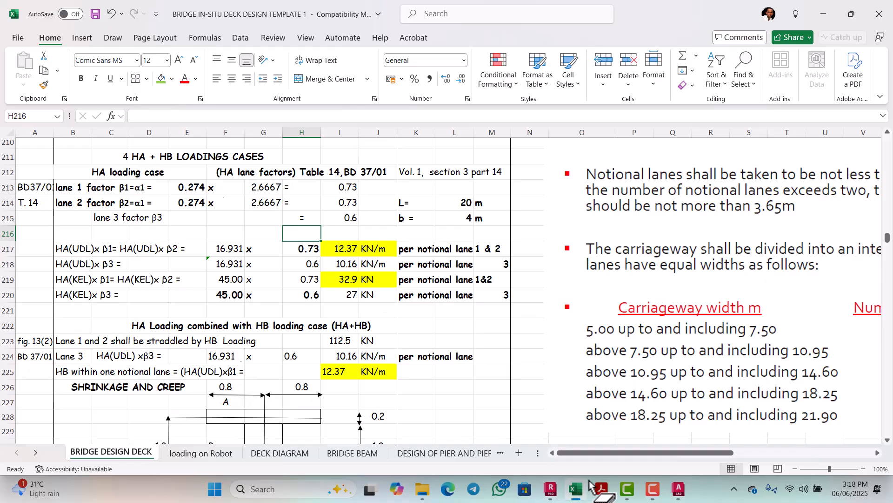
left_click(554, 494)
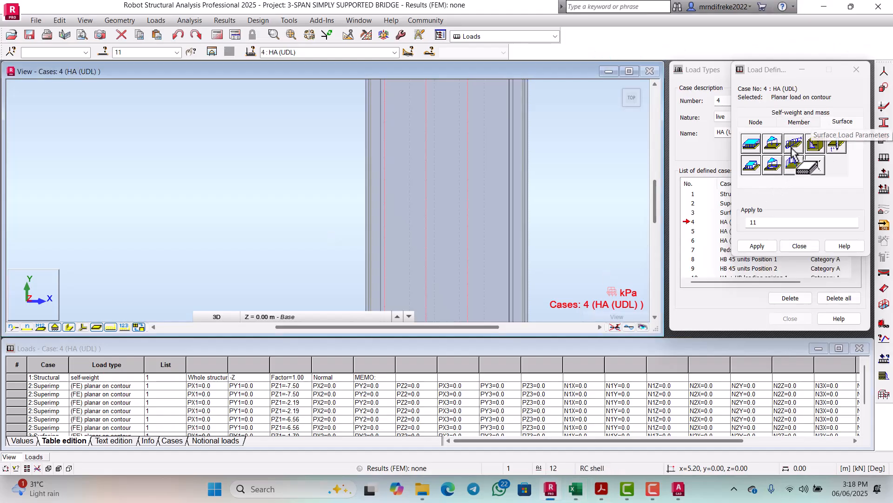
left_click(753, 165)
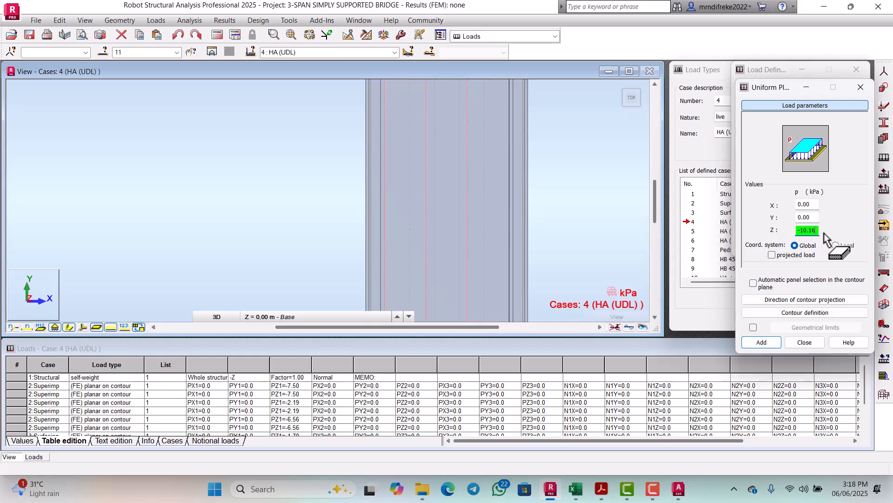
Start the lane 3 load contour with corners at (6.53, 20.00, 0.00) and (9.20, 20.00, 0.00)
left_click(801, 312)
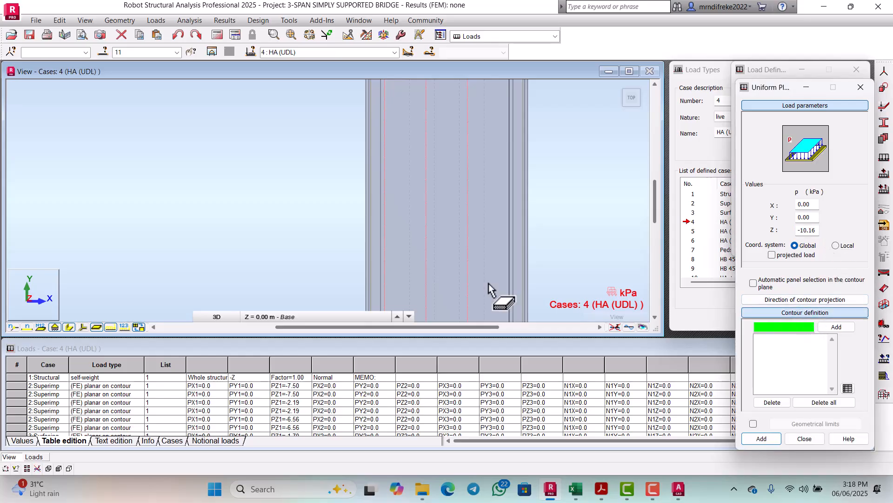
scroll(411, 229, "down", 5)
scroll(436, 154, "up", 11)
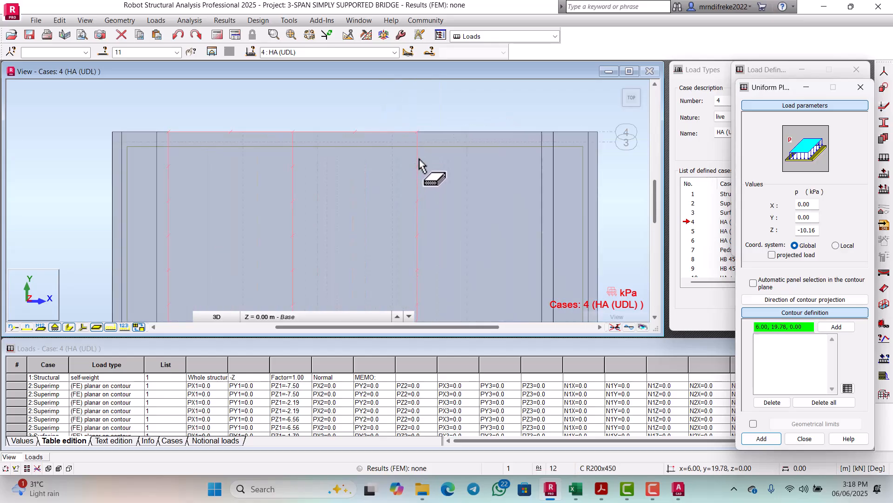
scroll(419, 163, "up", 2)
left_click(417, 121)
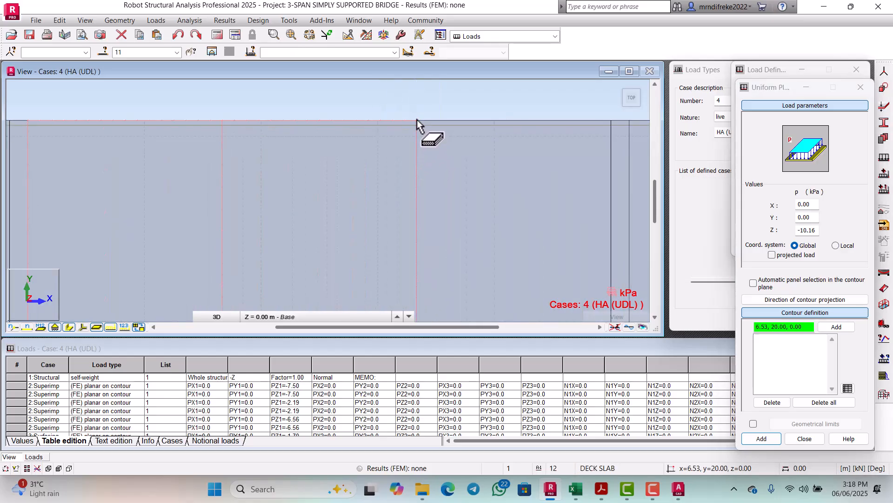
left_click(576, 121)
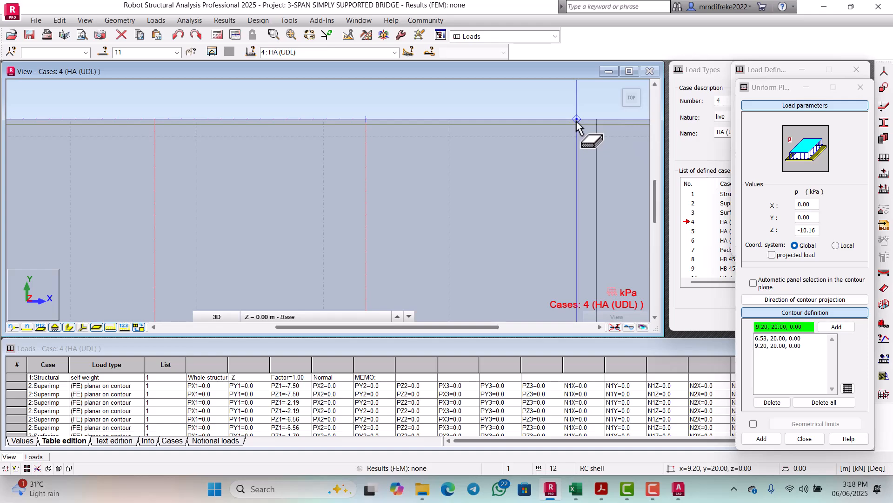
Add the remaining lane 3 load contour corners at (9.20, 0.00, 0.00) and (6.53, 0.00, 0.00)
scroll(582, 133, "down", 4)
scroll(571, 271, "up", 5)
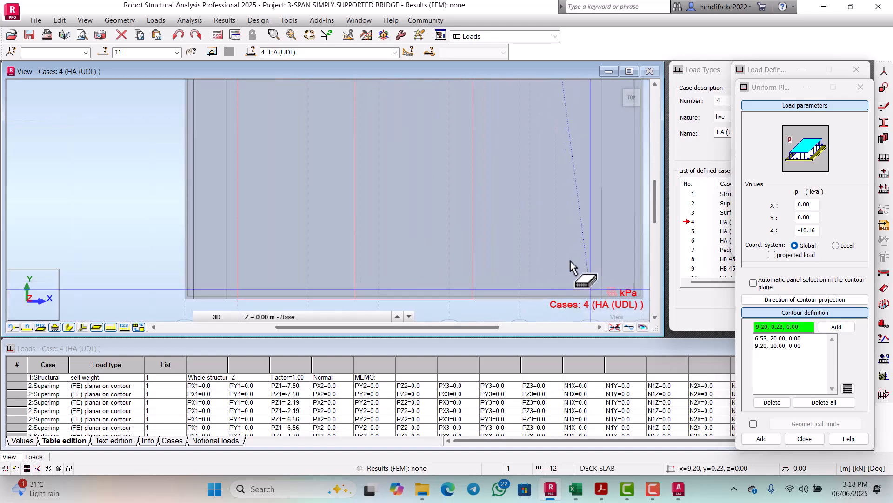
scroll(571, 218, "down", 4)
scroll(580, 252, "up", 6)
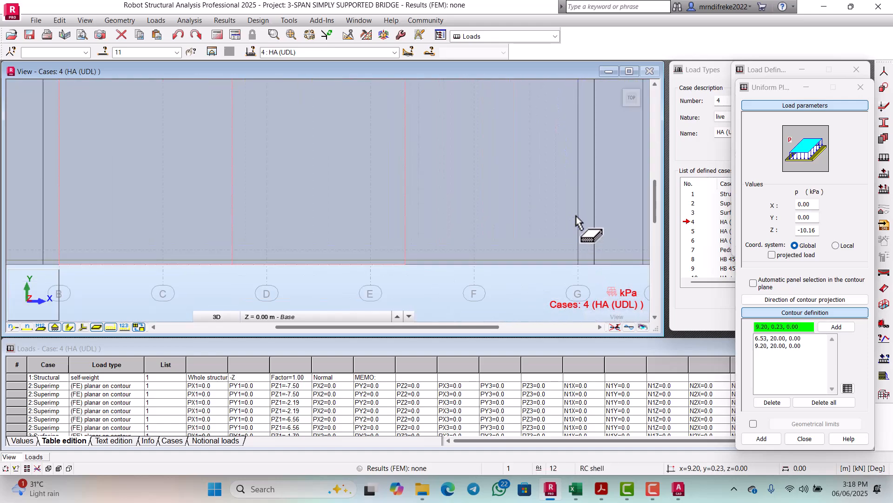
left_click(578, 264)
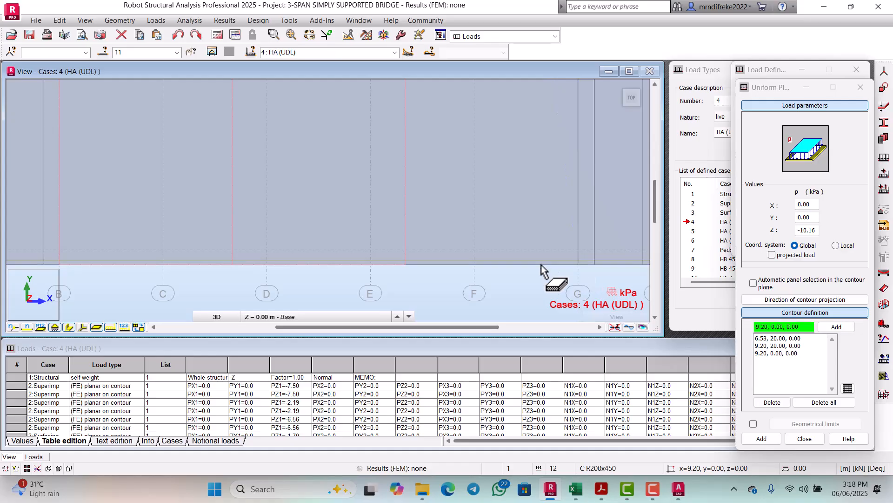
left_click(405, 263)
scroll(407, 268, "down", 5)
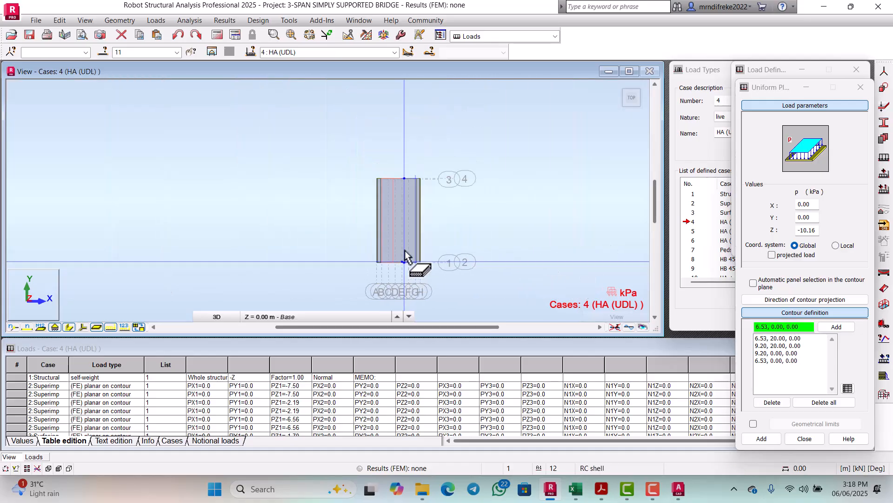
Close the lane 3 contour at (6.53, 20.00, 0.00) to place its load on the deck slab, then leave load definition
scroll(409, 185, "up", 5)
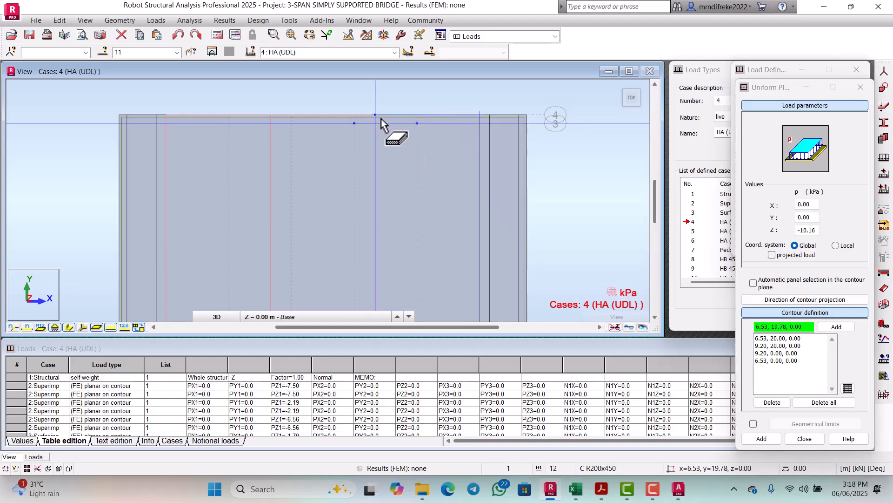
left_click(376, 115)
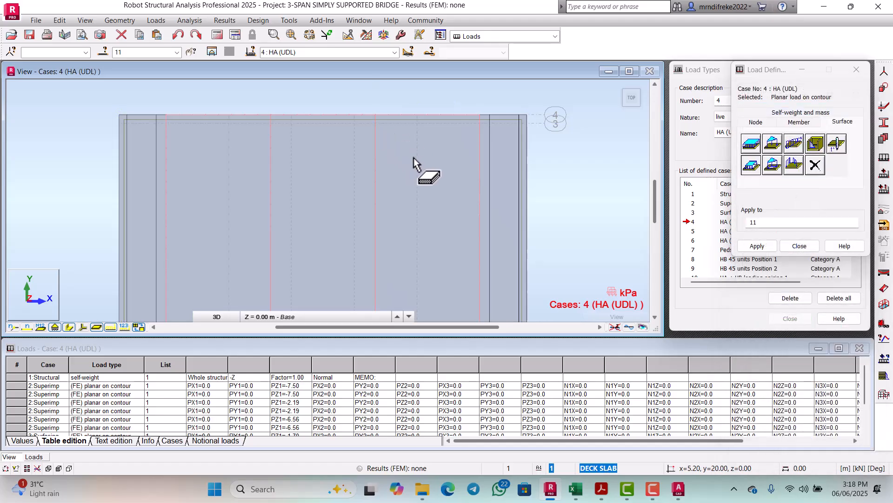
scroll(421, 166, "down", 4)
scroll(415, 168, "down", 4)
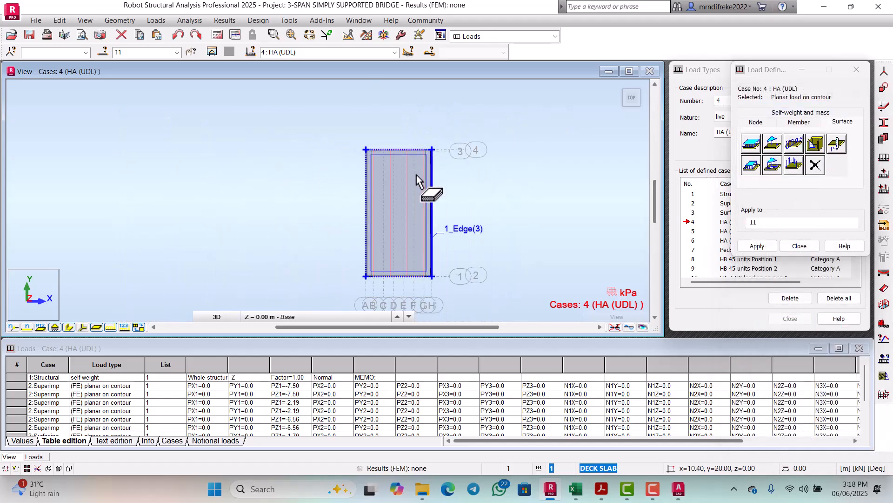
scroll(409, 225, "up", 3)
scroll(409, 220, "down", 3)
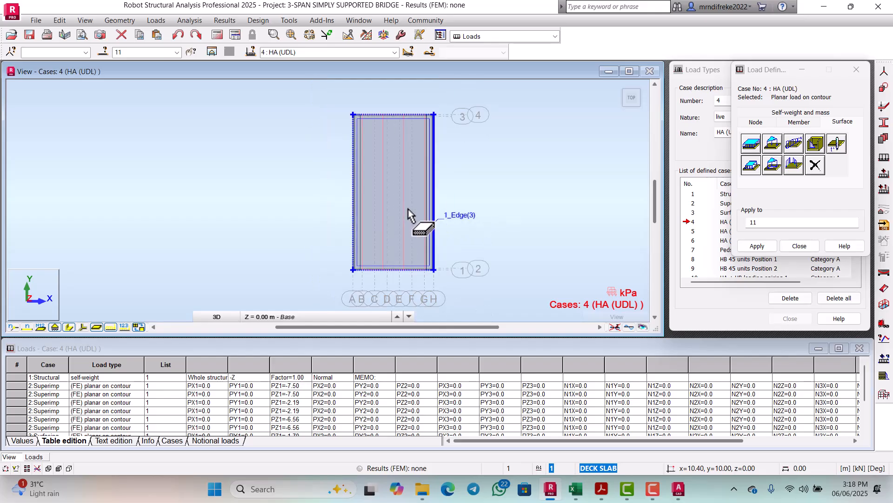
scroll(408, 251, "up", 3)
scroll(404, 242, "down", 2)
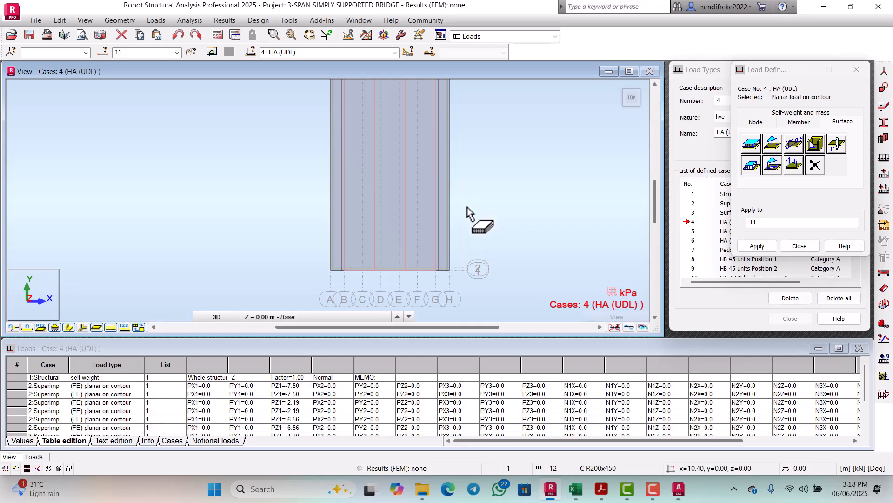
left_click(787, 247)
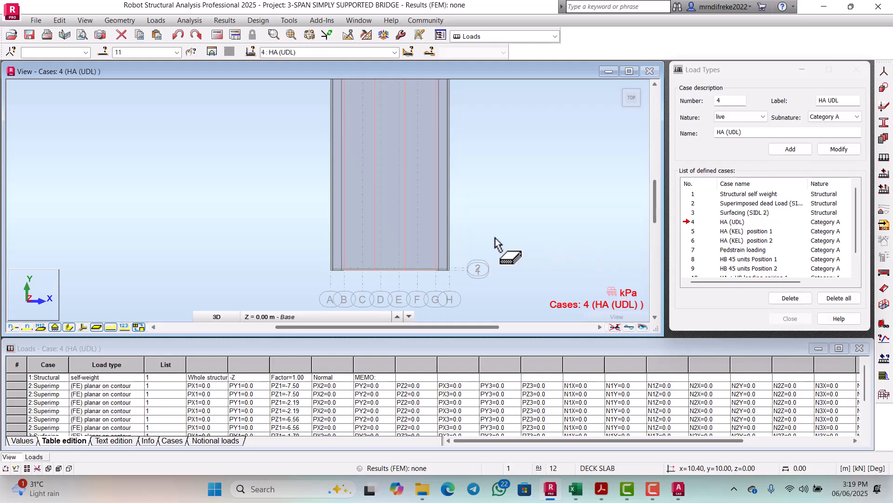
Make HA (KEL) position 1 the active load case
left_click(394, 52)
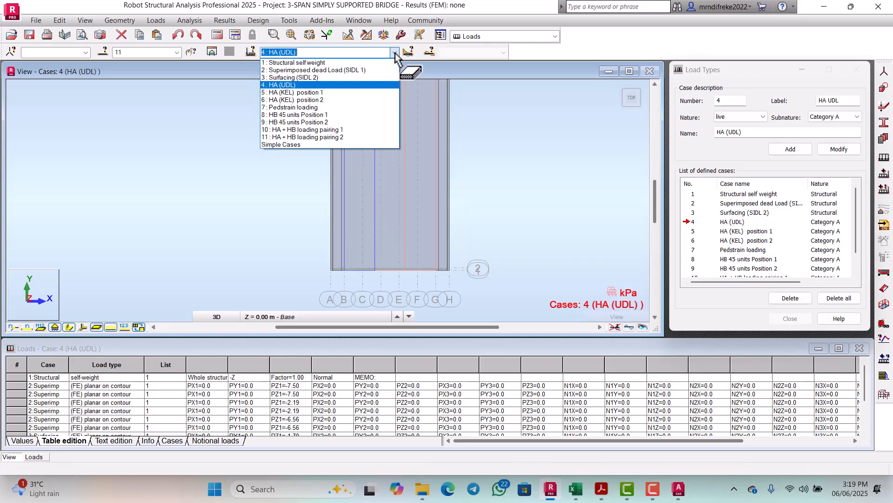
left_click(319, 93)
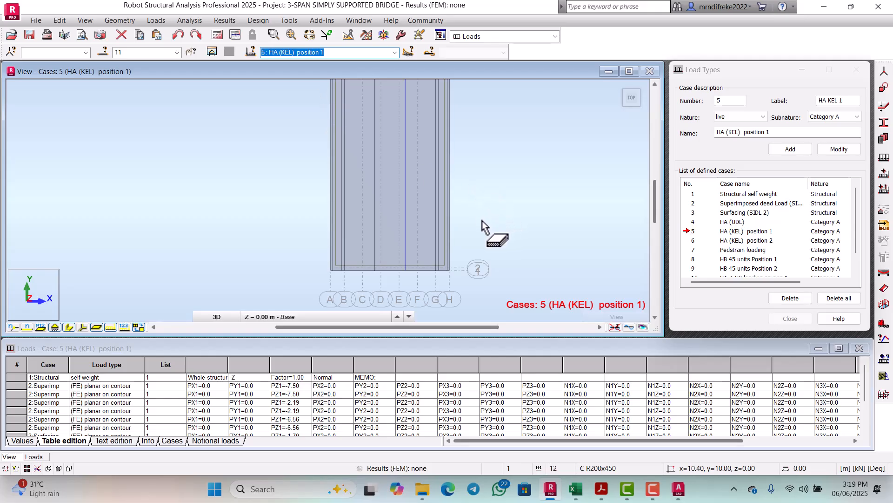
scroll(438, 173, "down", 1)
scroll(438, 168, "up", 2)
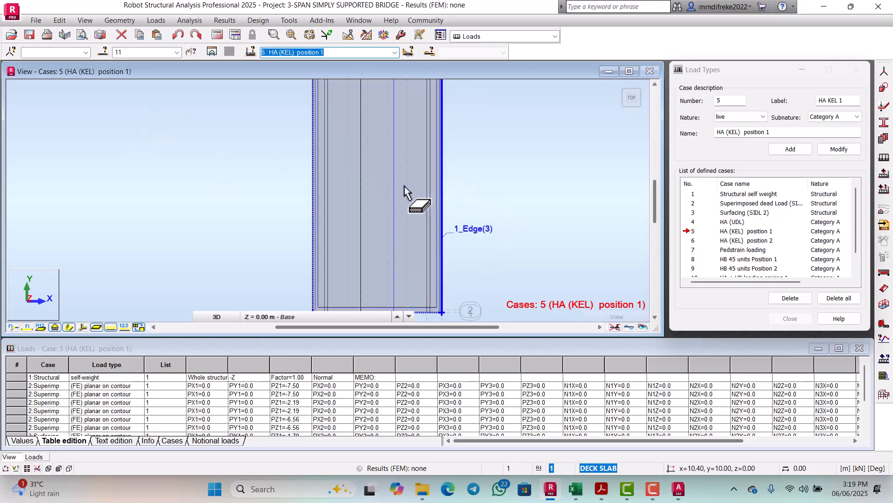
scroll(381, 216, "down", 2)
scroll(383, 200, "up", 1)
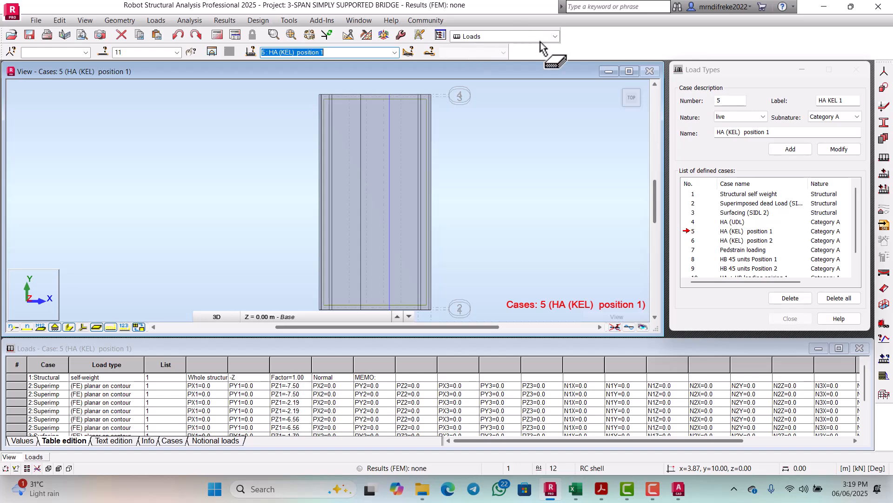
Draw a line object across the three lanes at midspan, from (1.20, 10.00, 0.00) to (9.20, 10.00, 0.00)
left_click(120, 21)
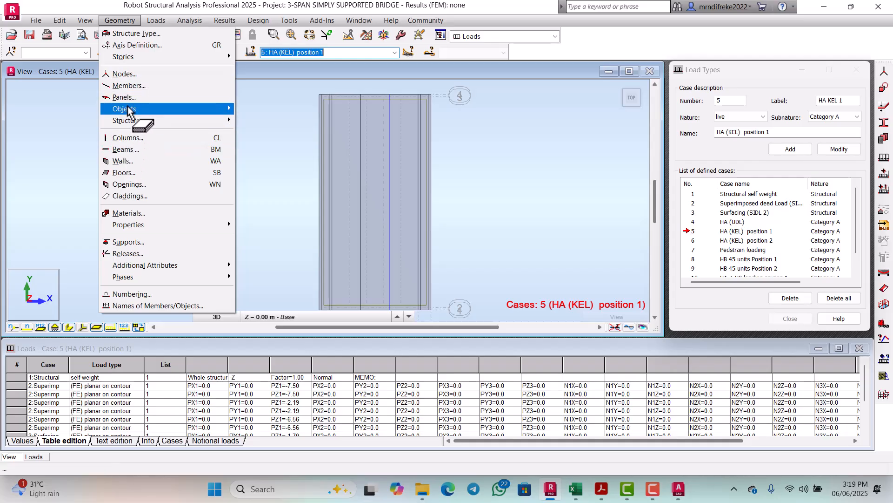
mouse_move(123, 109)
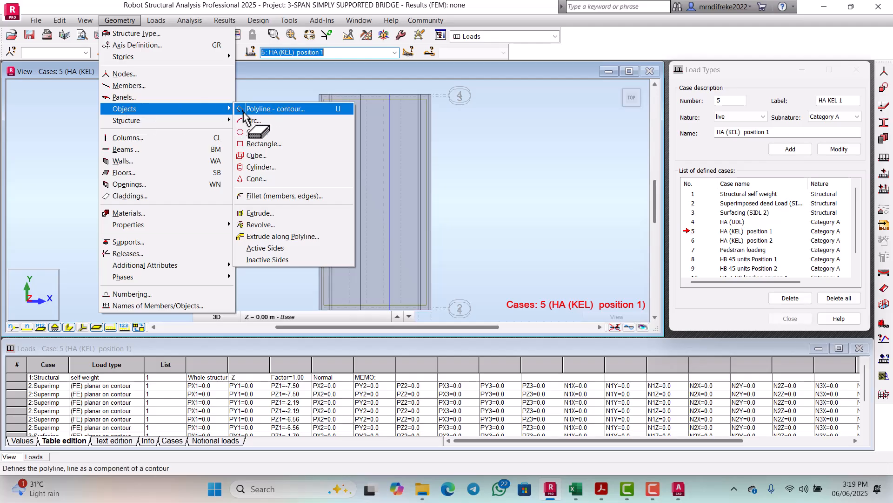
left_click(274, 109)
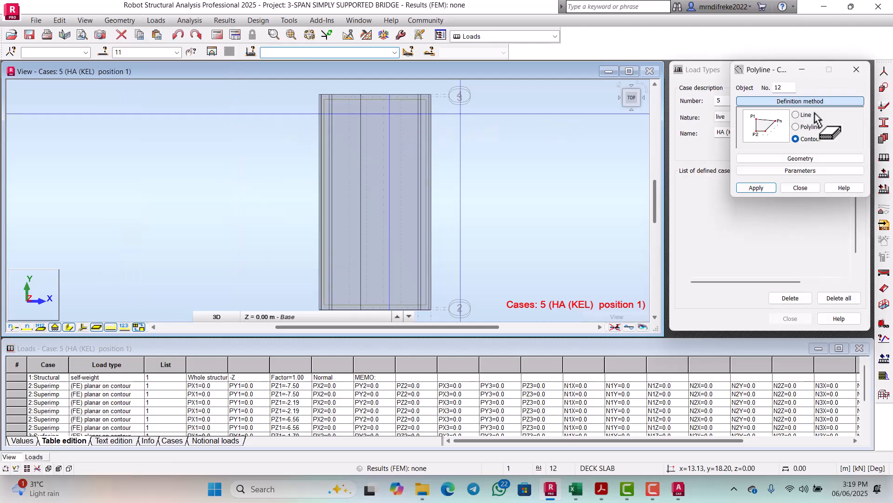
left_click(796, 115)
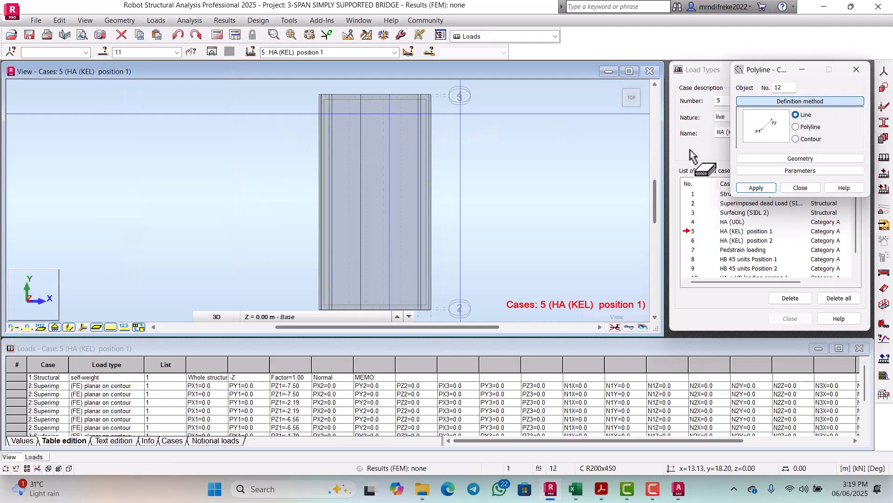
left_click(333, 204)
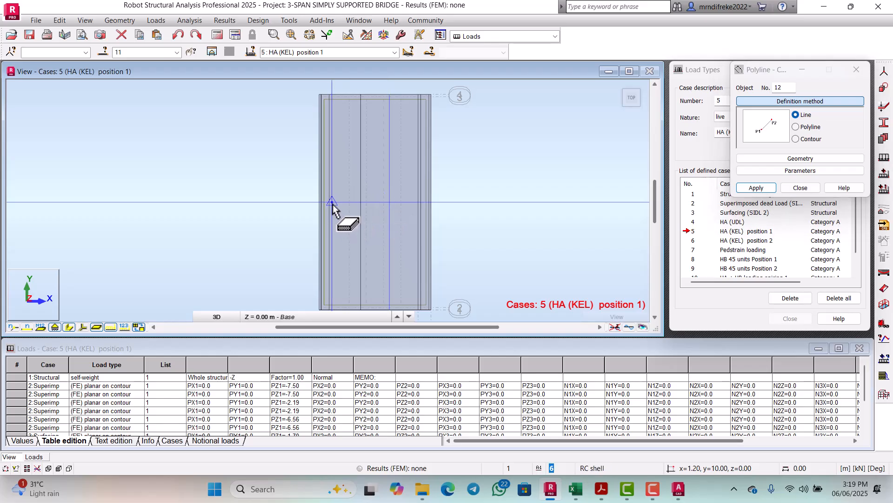
left_click(417, 201)
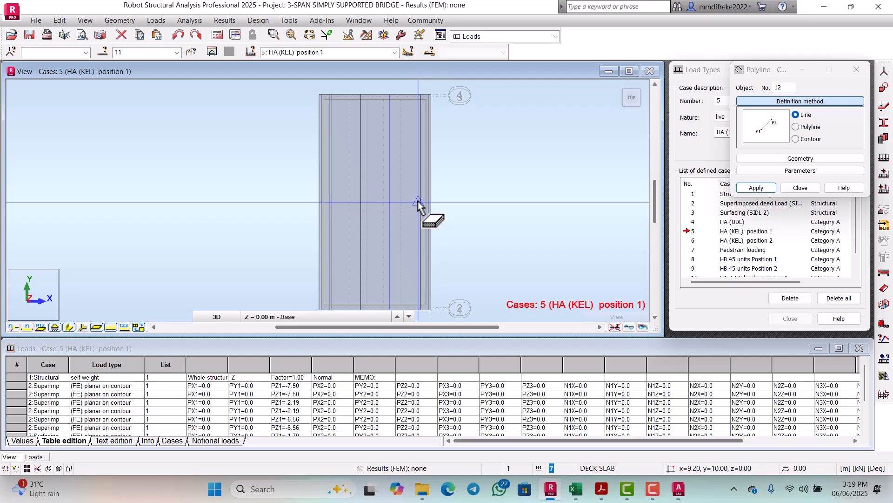
scroll(476, 185, "down", 1)
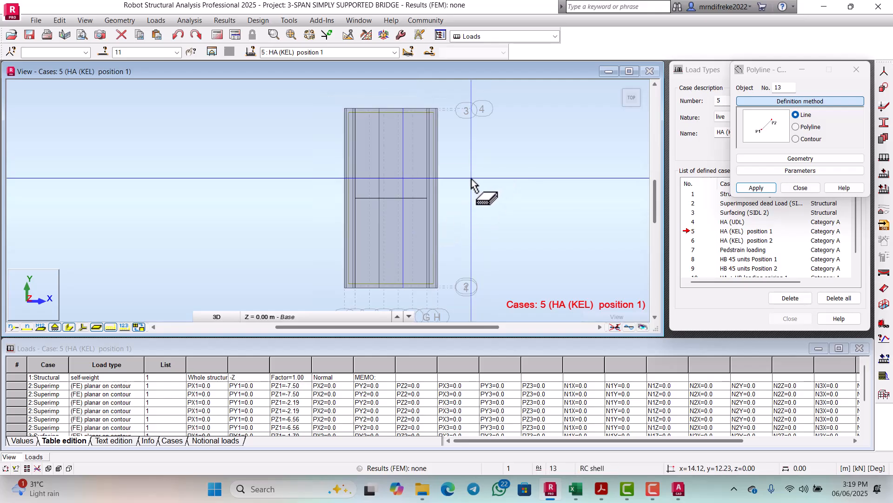
scroll(427, 214, "up", 3)
scroll(427, 214, "up", 1)
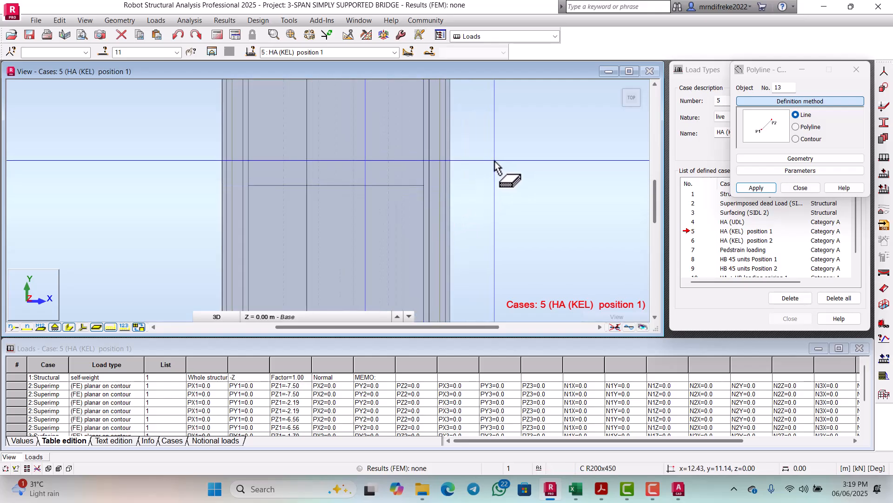
left_click(801, 187)
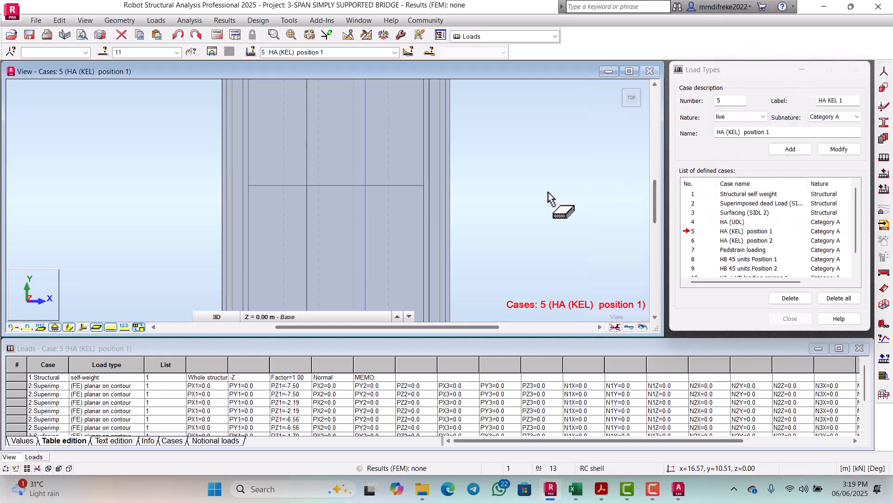
scroll(541, 192, "down", 1)
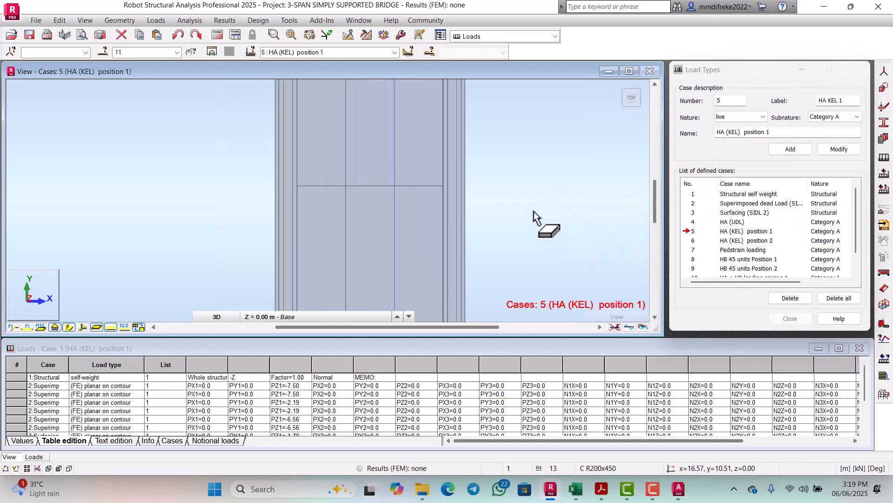
Check the factored HA (KEL) values in Excel, then in Robot define a linear surface load with P1 and P2 of -32.90 kN/m in Z
left_click(575, 489)
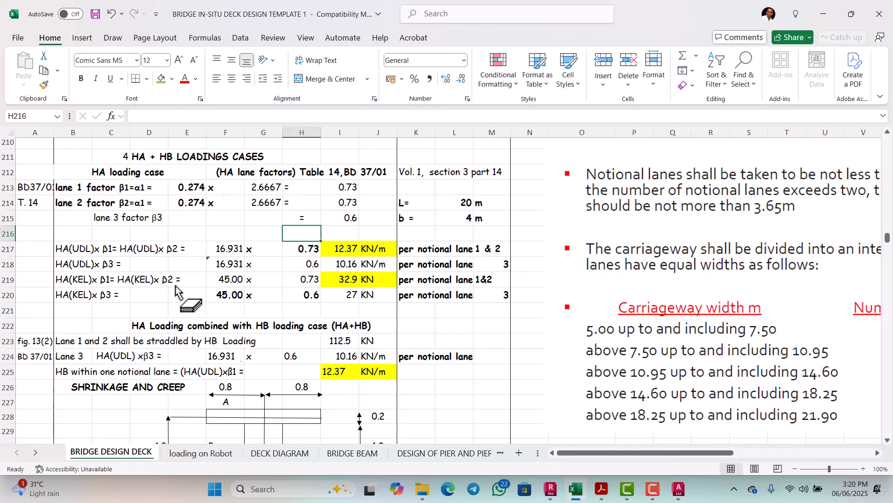
scroll(212, 265, "up", 3)
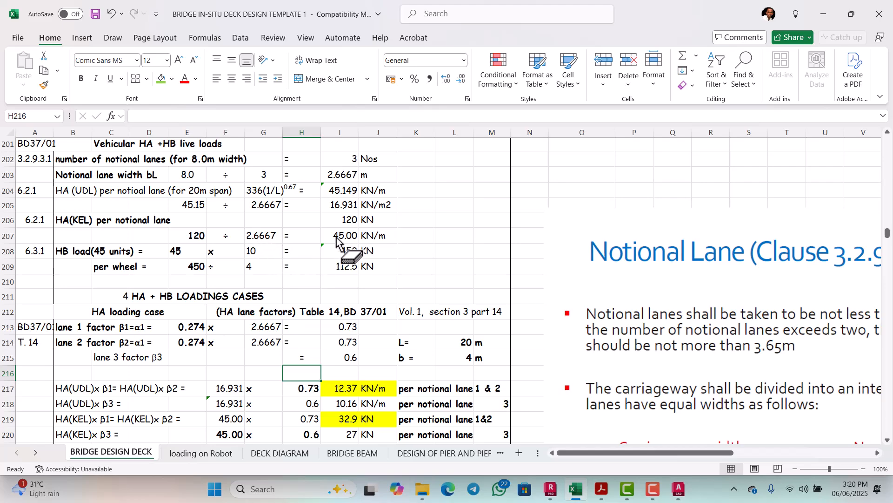
scroll(371, 245, "down", 1)
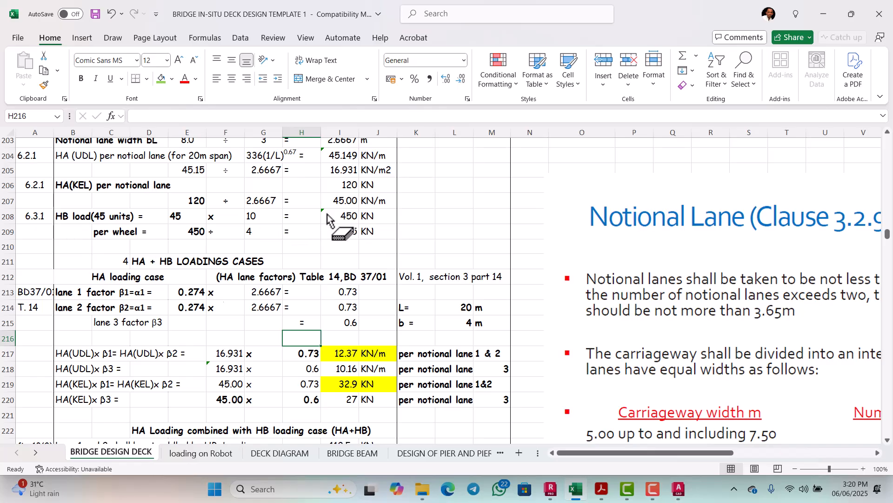
scroll(326, 223, "down", 3)
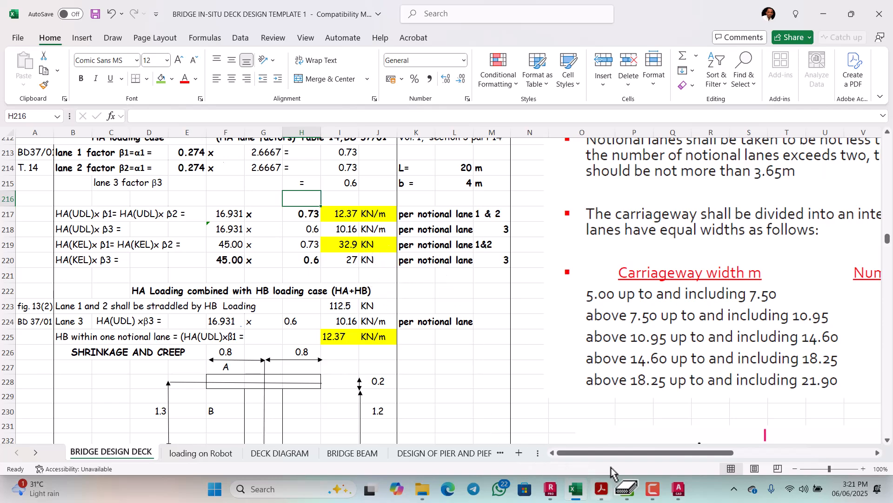
left_click(552, 492)
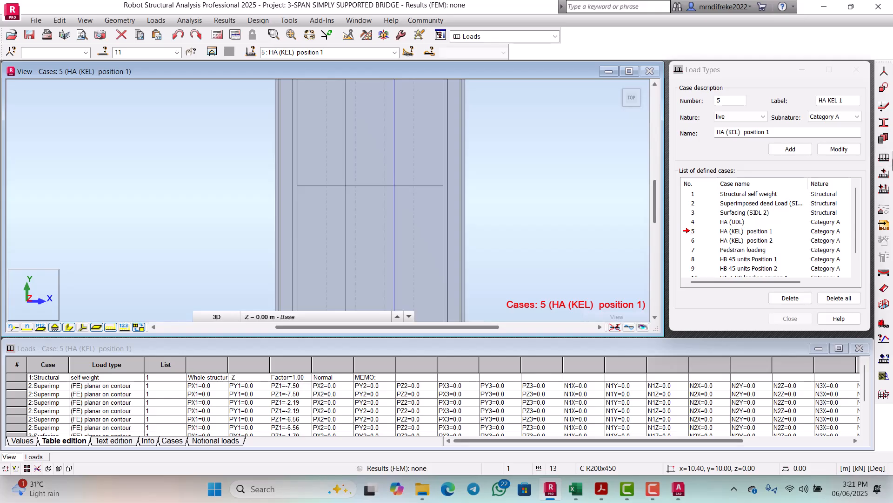
left_click(886, 159)
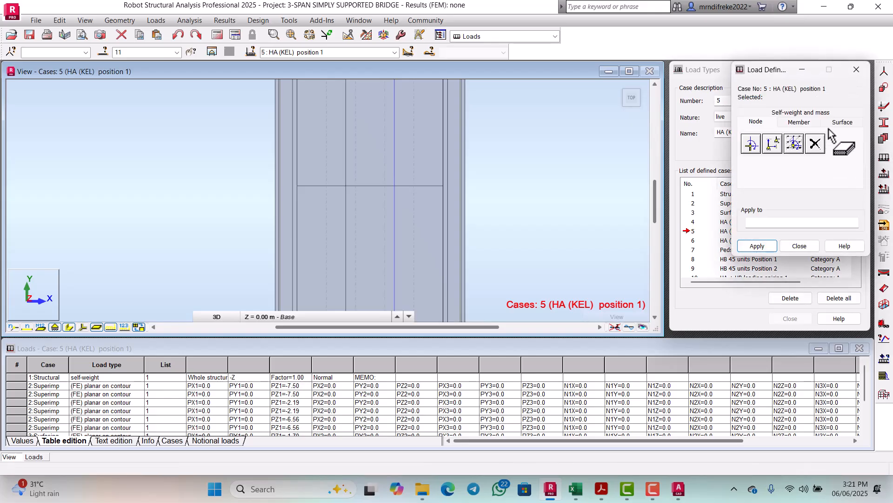
left_click(842, 123)
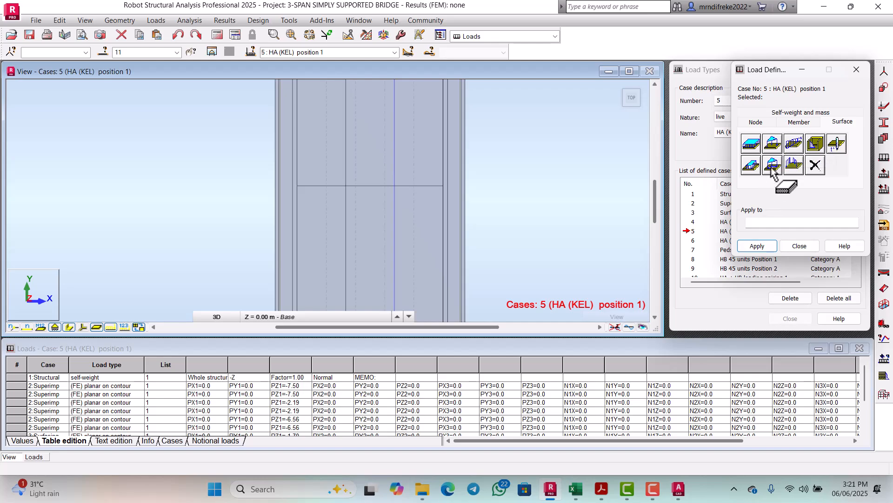
left_click(795, 144)
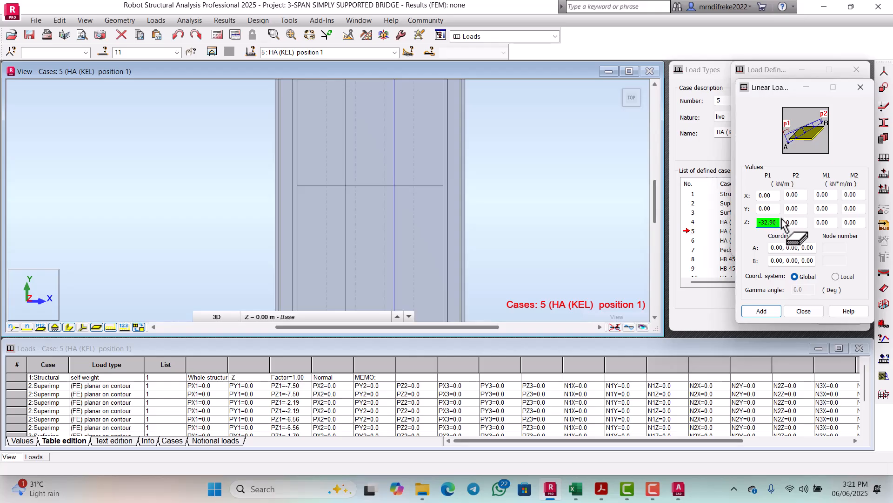
left_click(800, 223)
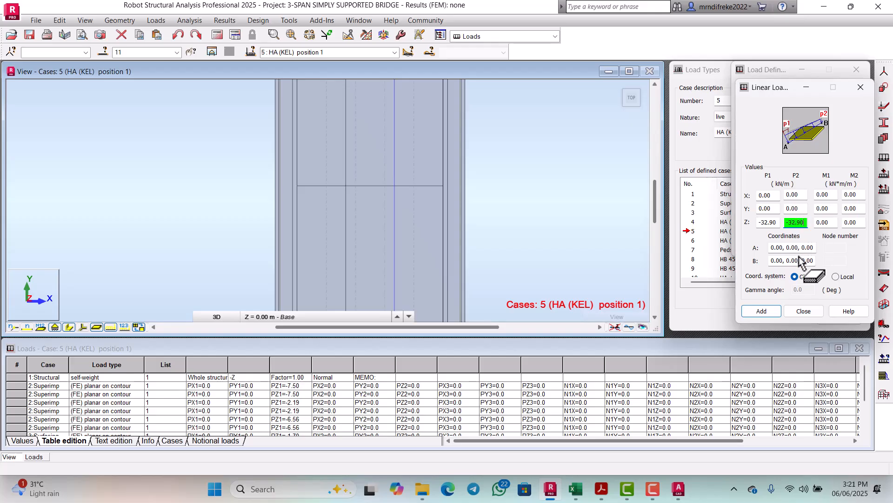
Add the -32.90 kN/m linear load across lane 1 at midspan, from (1.20, 10.00, 0.00) to (3.87, 10.00, 0.00)
scroll(313, 188, "up", 2)
scroll(313, 187, "up", 1)
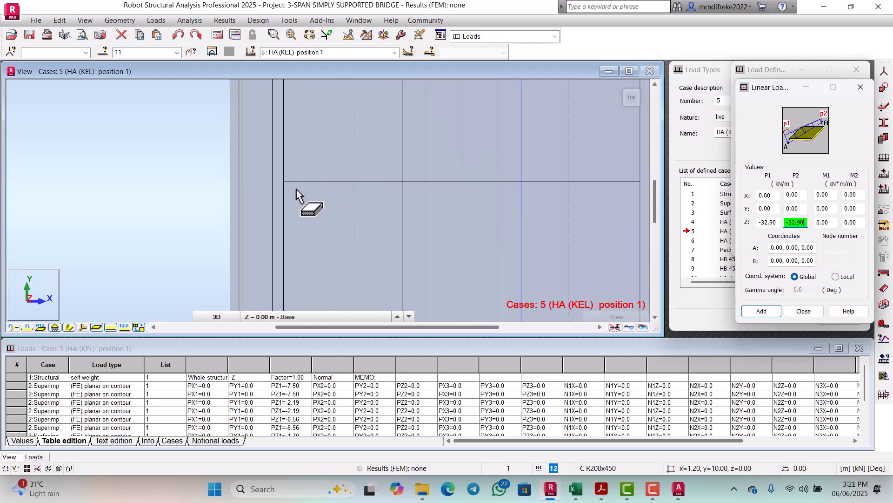
left_click(284, 183)
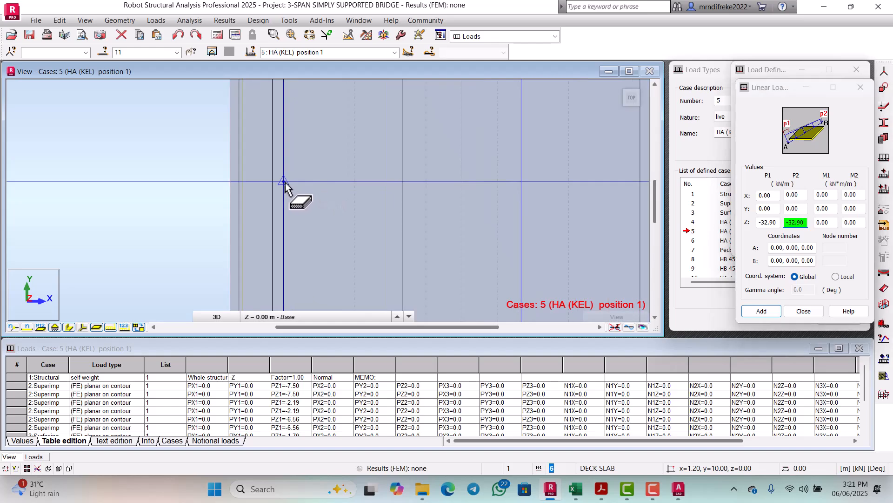
left_click(401, 183)
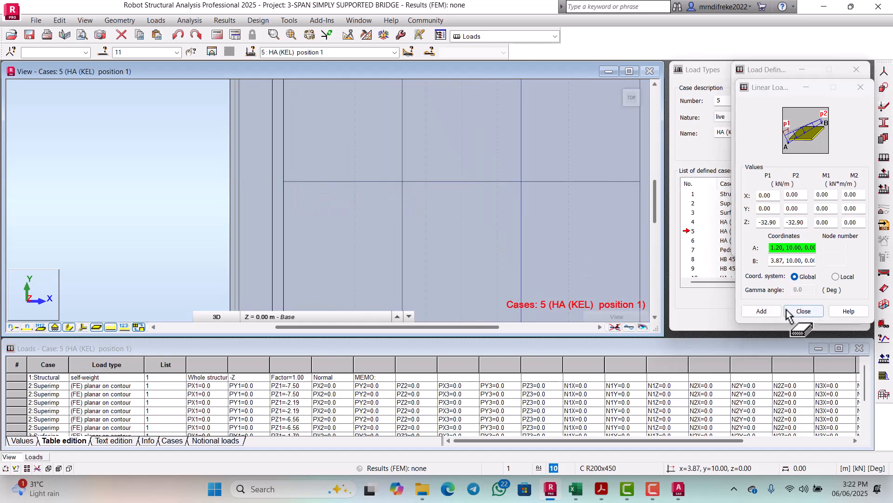
left_click(759, 312)
scroll(339, 190, "down", 2)
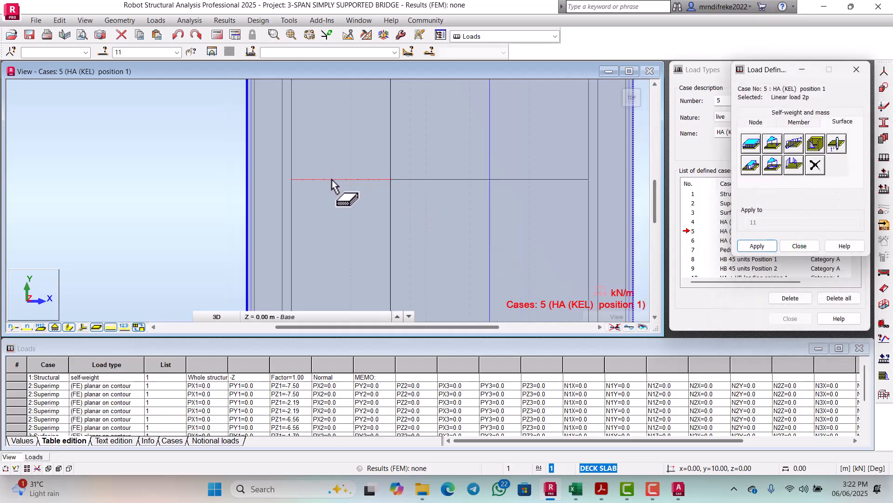
Add a second -32.90 kN/m linear load across lane 2 at midspan, from (3.87, 10.00, 0.00) to (6.53, 10.00, 0.00)
left_click(796, 144)
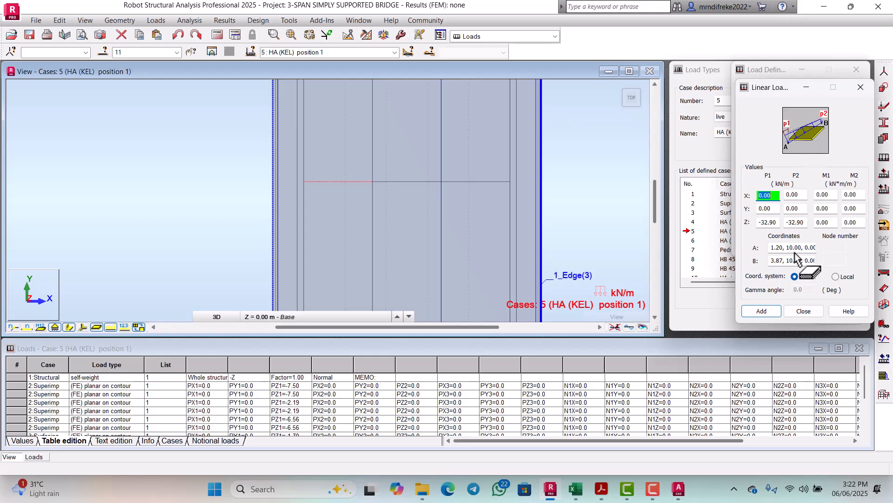
scroll(375, 188, "up", 1)
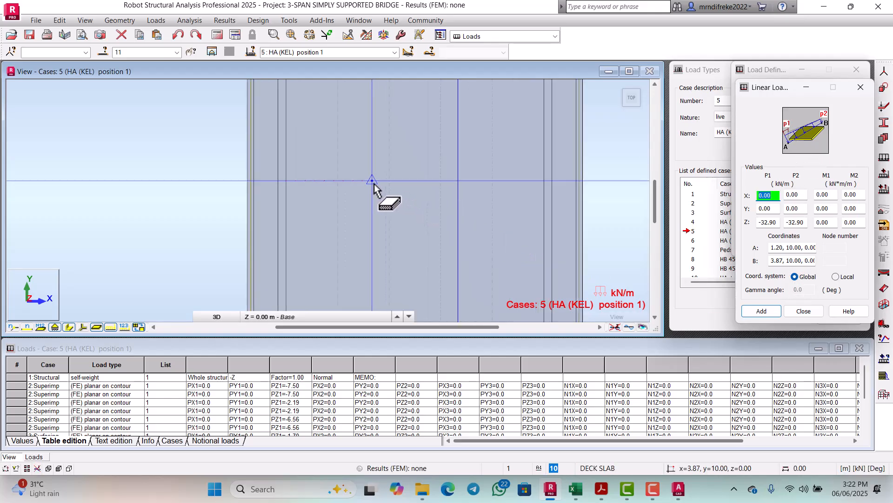
left_click(373, 181)
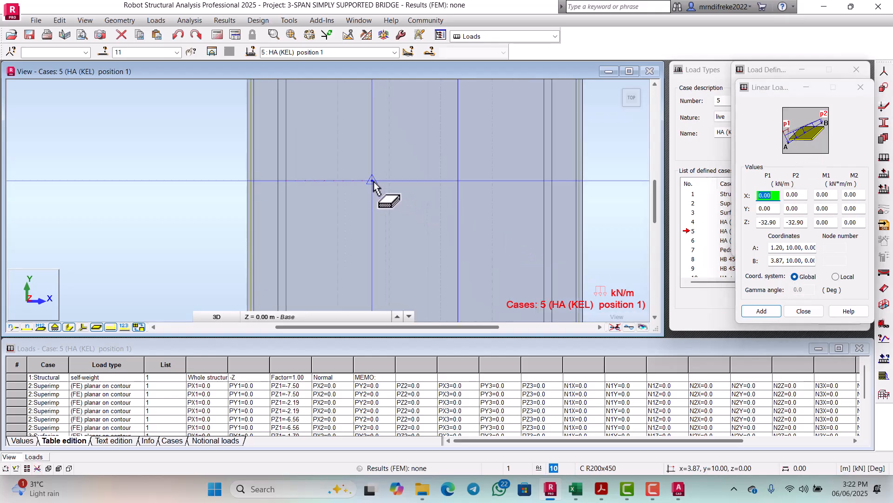
left_click(458, 181)
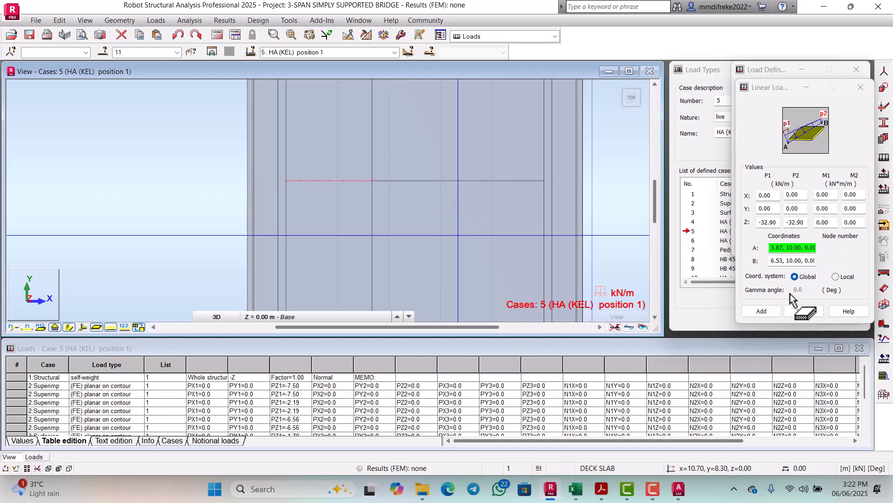
left_click(770, 312)
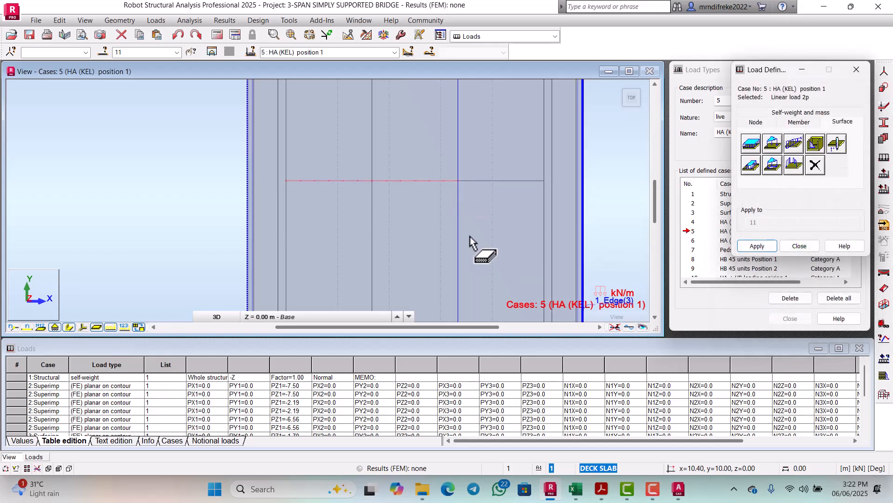
scroll(443, 205, "down", 3)
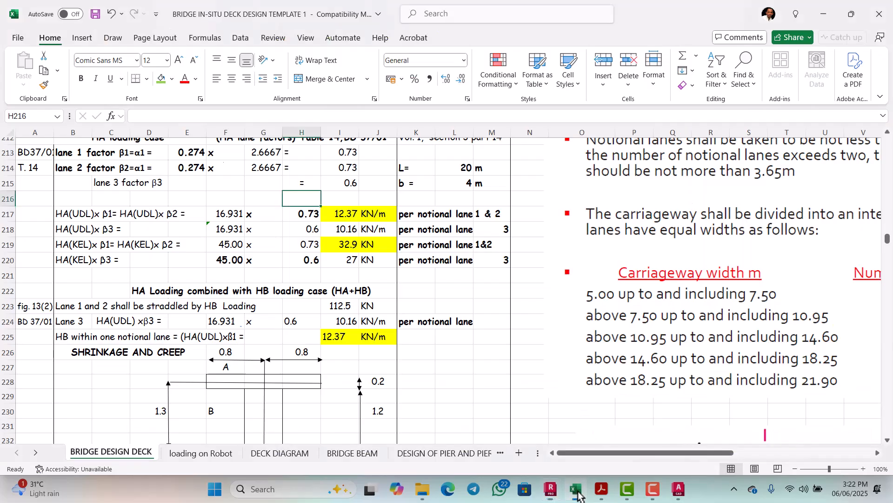
Check the lane 3 KEL value in Excel, then in Robot add a -27 kN/m linear Z load from (6.53, 10.00, 0.00) to (9.20, 10.00, 0.00)
left_click(576, 488)
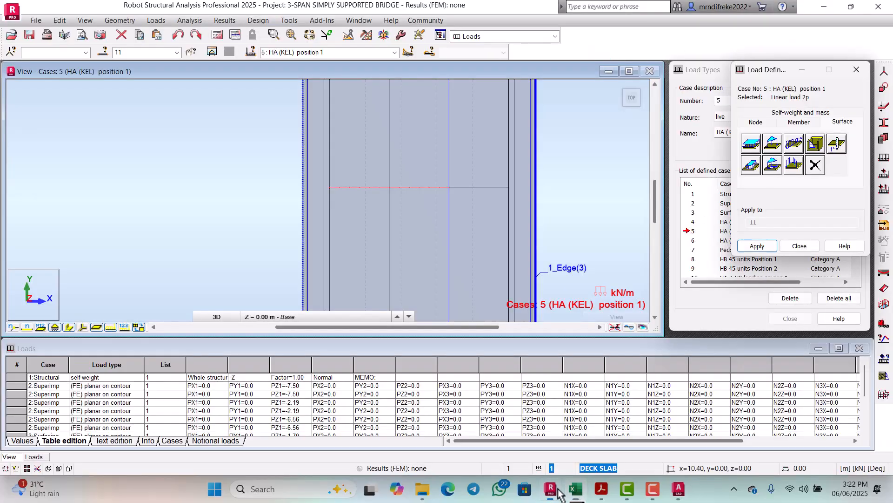
left_click(550, 488)
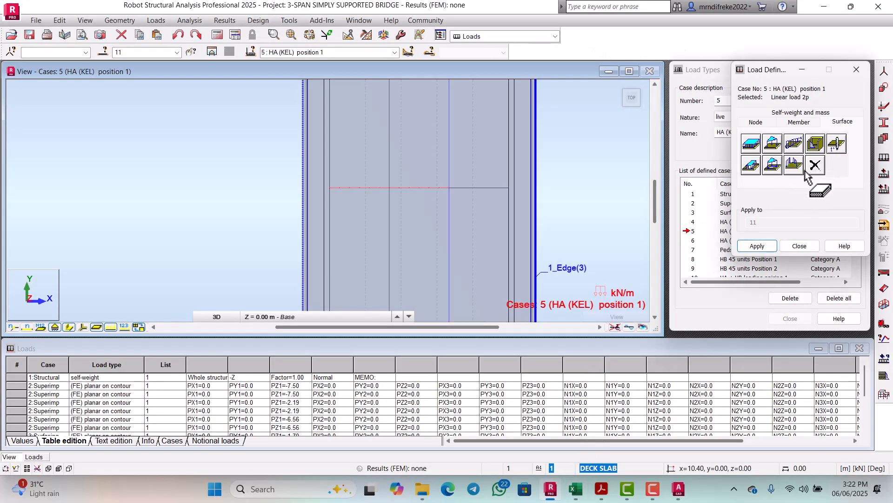
left_click(795, 144)
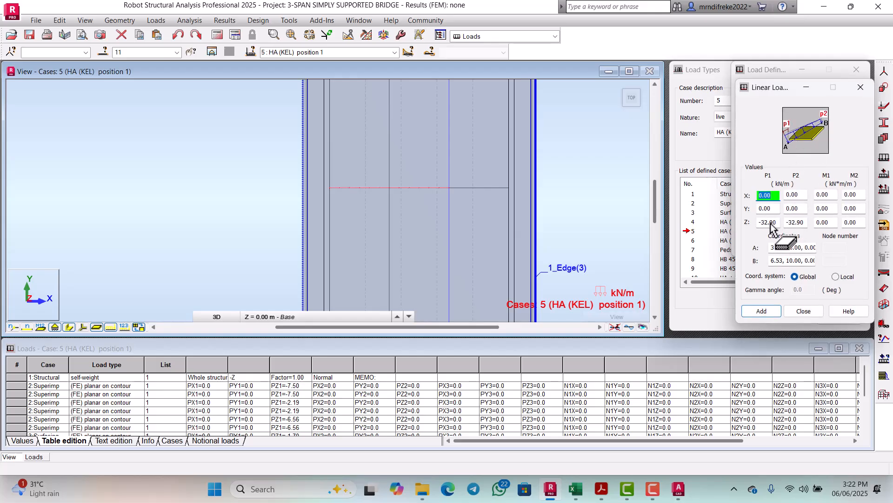
left_click(805, 223)
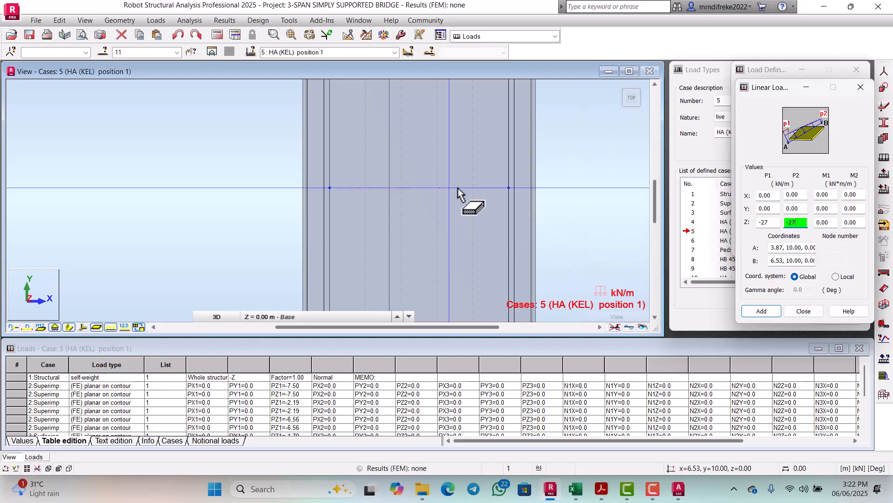
scroll(446, 195, "up", 2)
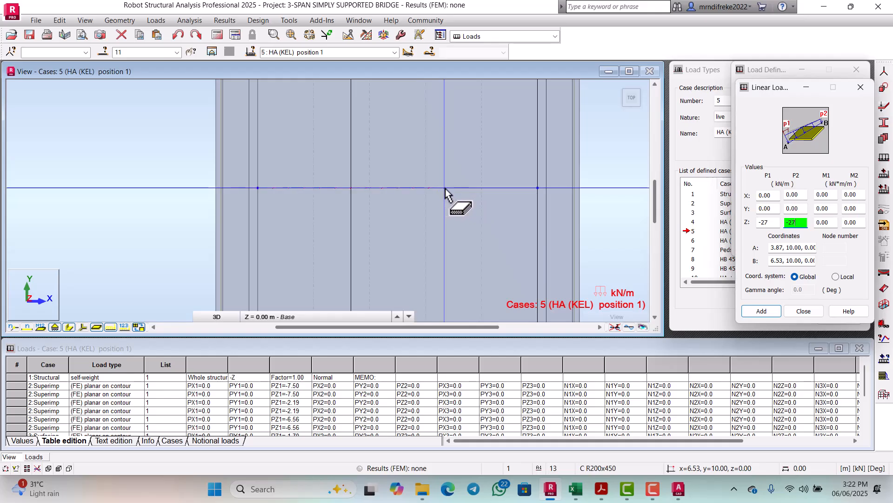
left_click(445, 191)
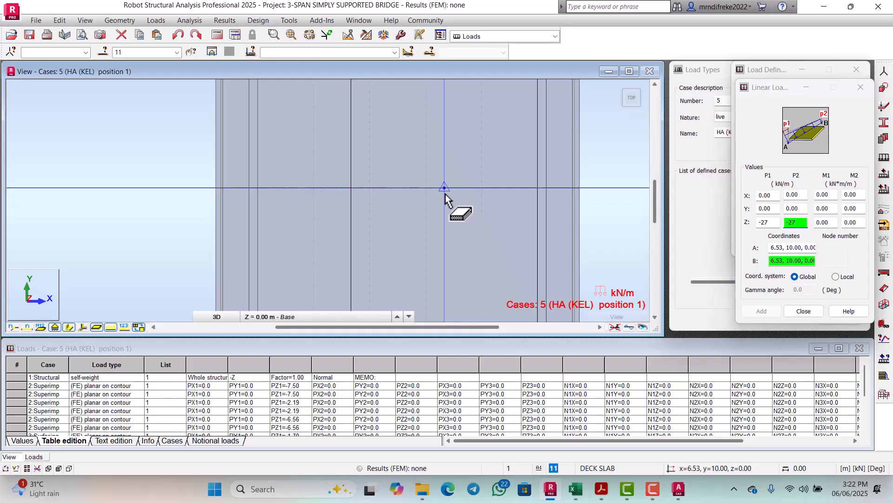
left_click(534, 193)
left_click(763, 311)
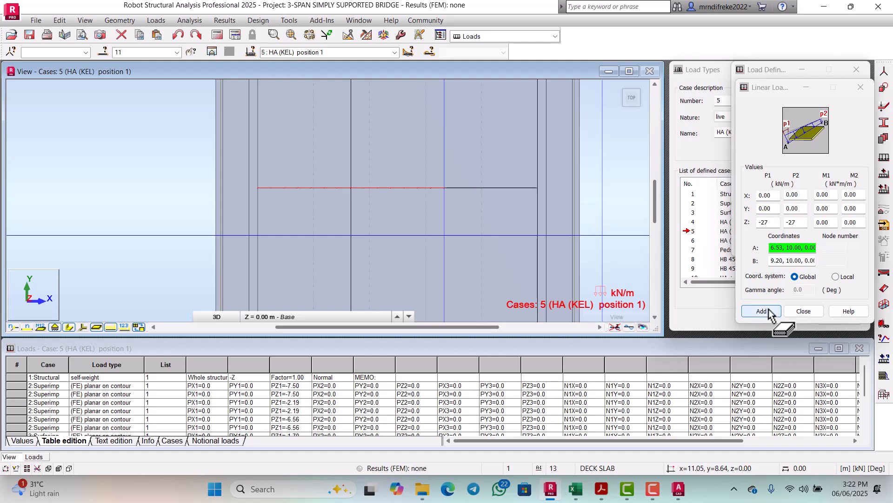
scroll(470, 197, "down", 2)
scroll(470, 198, "down", 1)
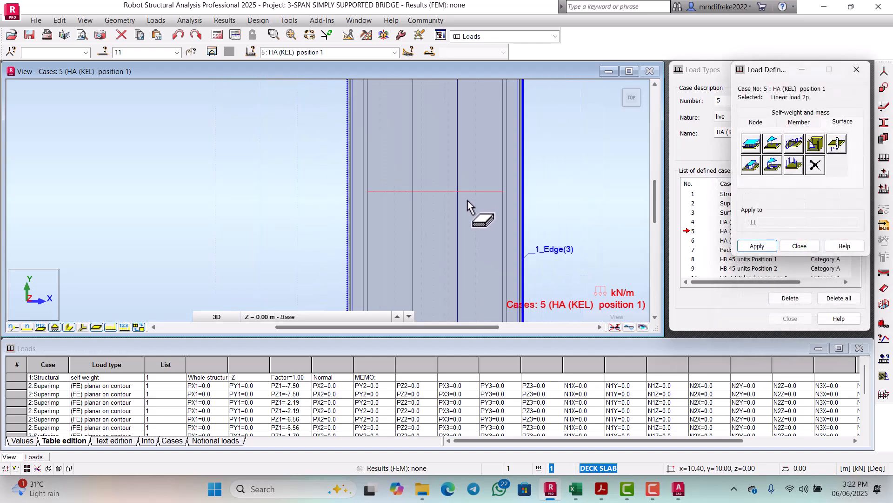
left_click(801, 246)
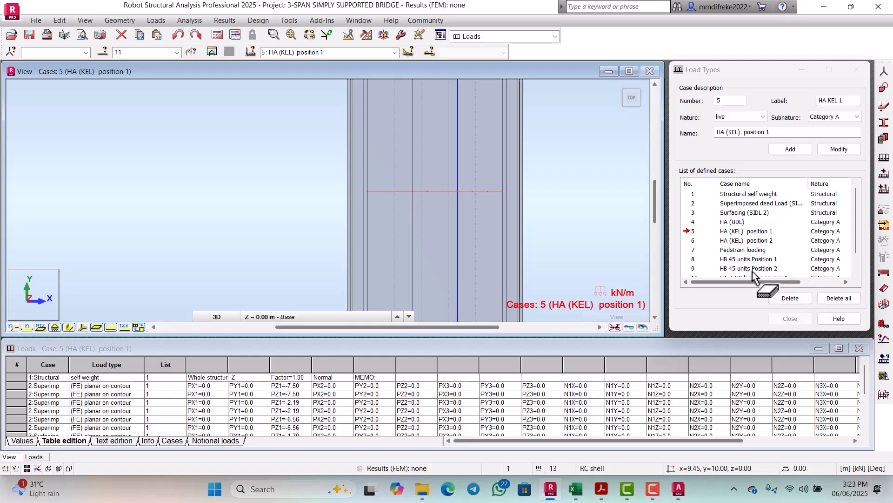
Make HA (KEL) position 2 the active load case, check its placement in Excel's "loading on Robot" sheet, and return to Robot
left_click(395, 53)
left_click(332, 100)
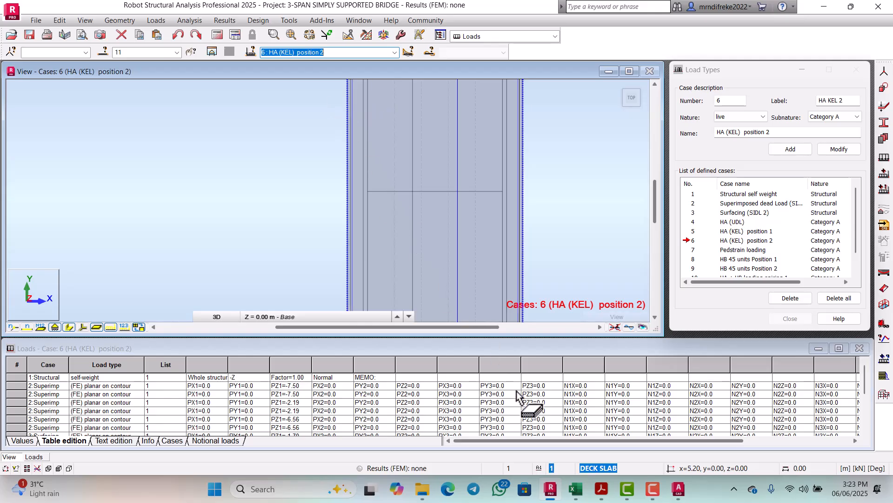
left_click(575, 490)
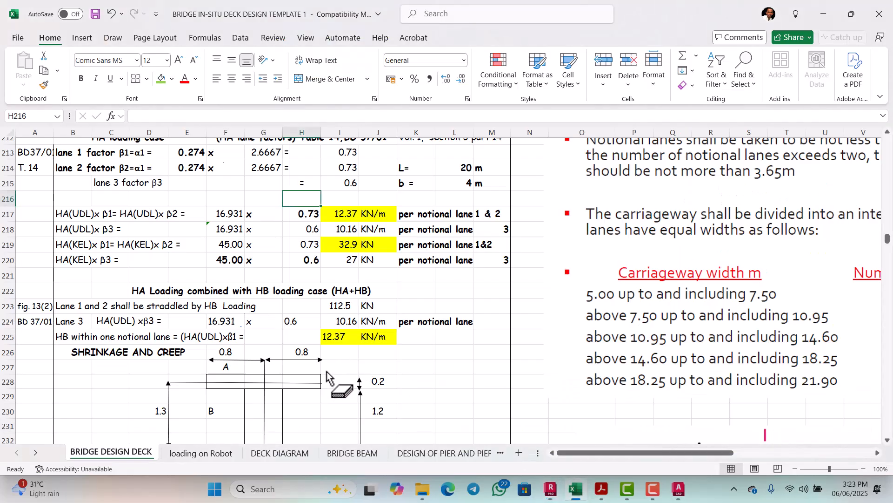
left_click(219, 448)
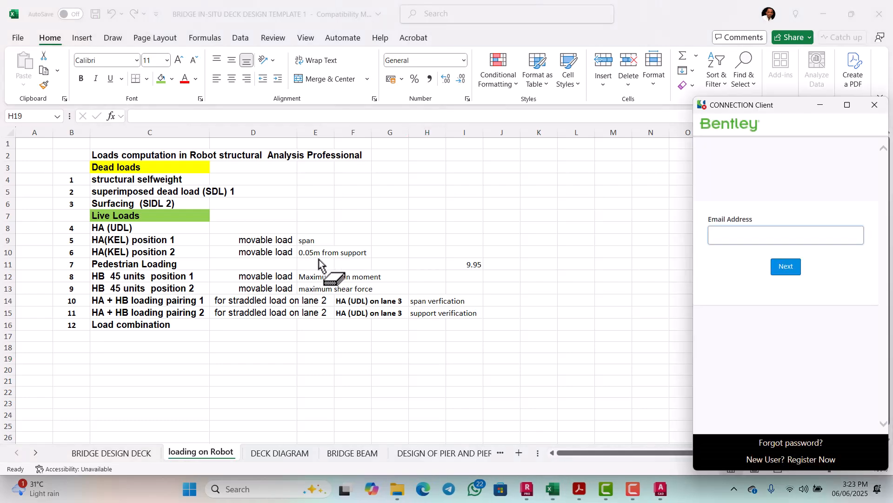
left_click(874, 105)
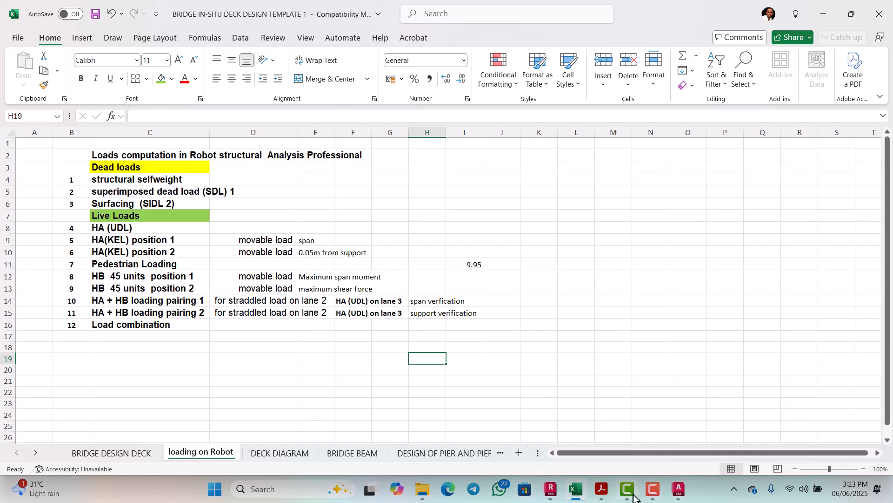
left_click(551, 490)
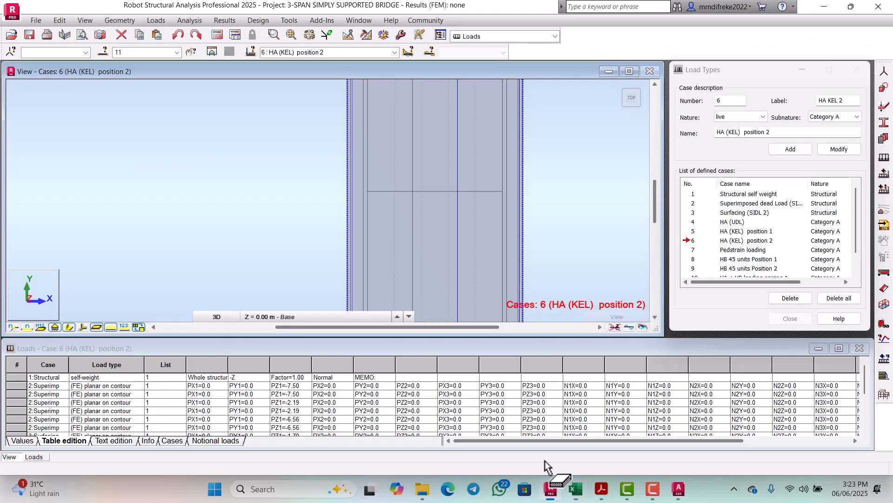
Add a -27.00 kN/m linear surface load in Z across lane 3 at the support edge, from (6.53, 0.00, 0.00) to (9.20, 0.00, 0.00)
scroll(487, 251, "down", 4)
scroll(479, 279, "up", 5)
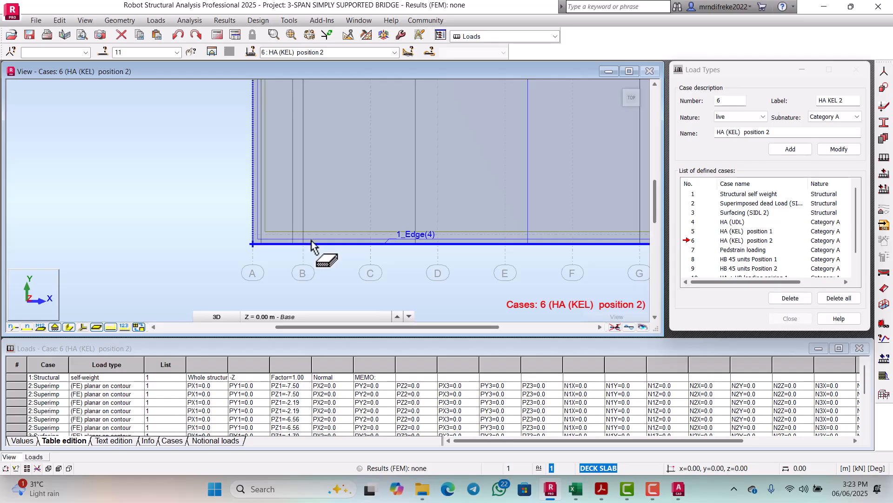
left_click(886, 158)
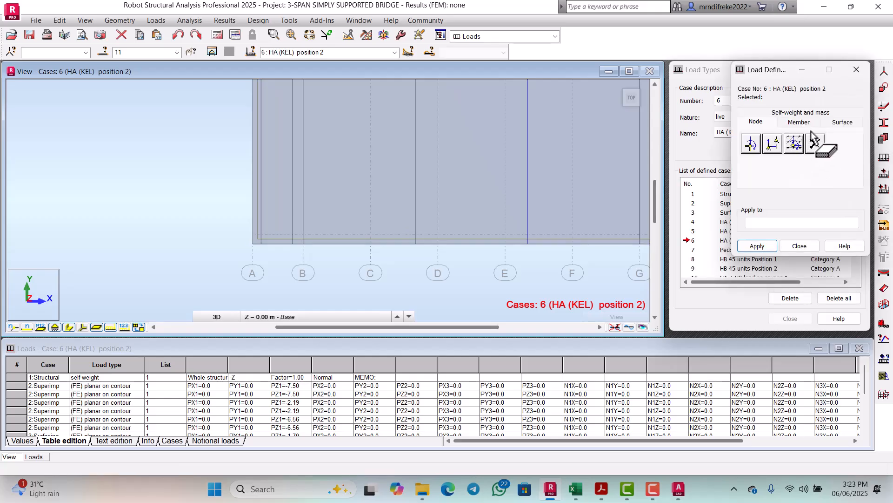
left_click(841, 123)
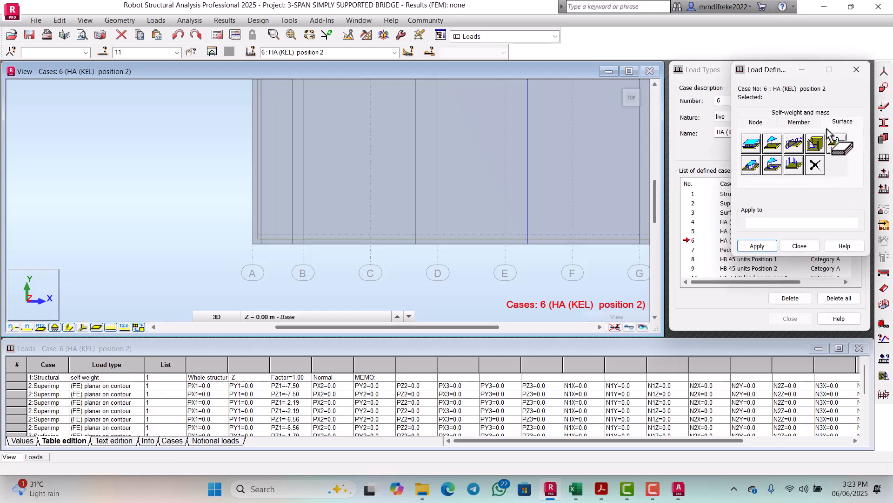
left_click(800, 146)
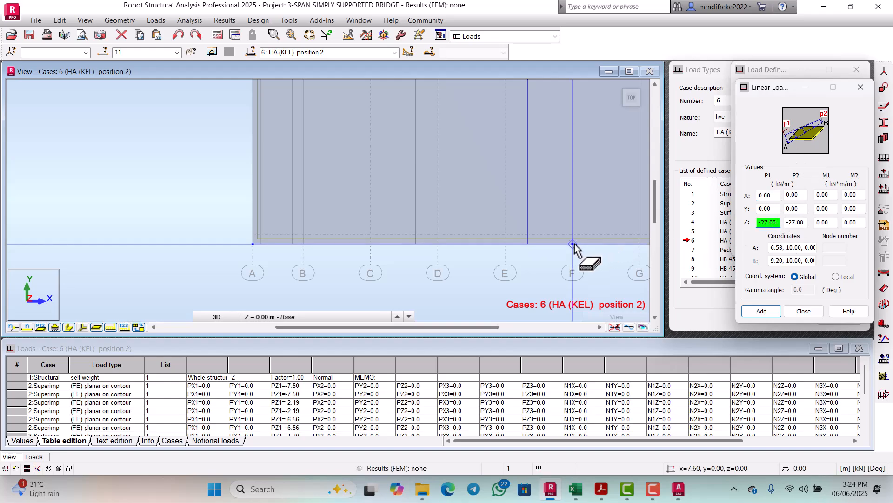
scroll(484, 246, "down", 1)
scroll(484, 246, "up", 2)
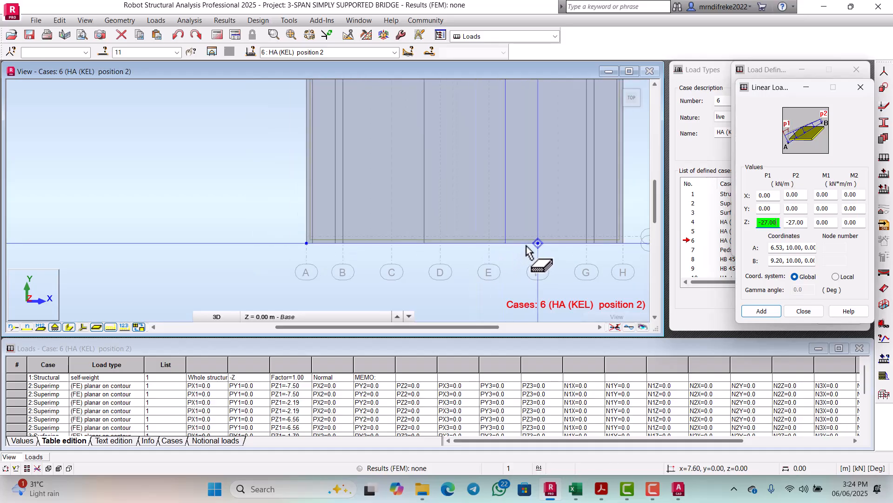
left_click(502, 242)
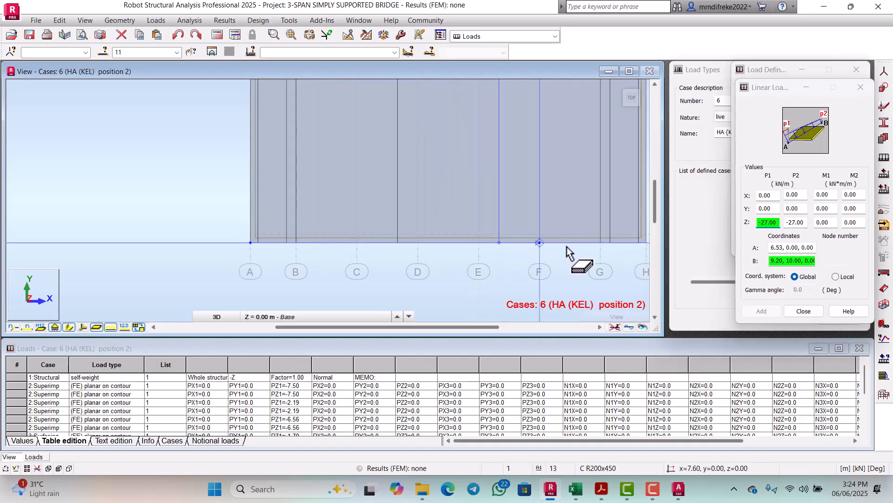
left_click(601, 242)
scroll(547, 245, "up", 6)
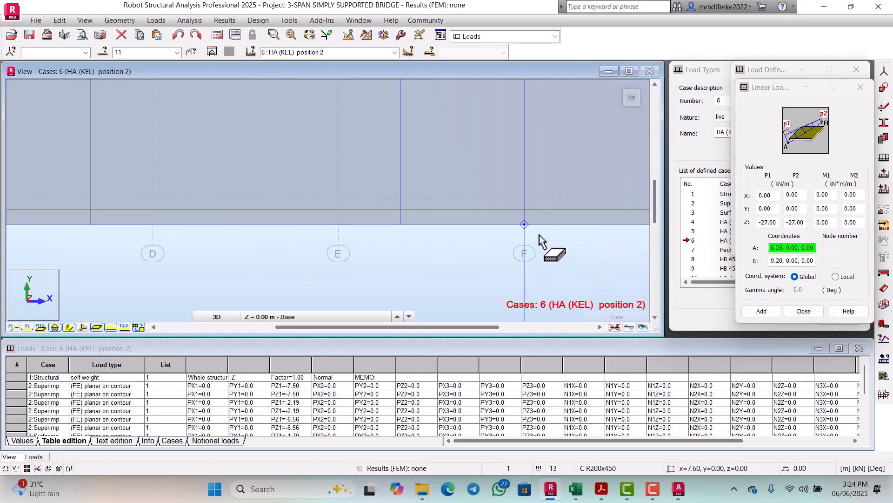
left_click(762, 311)
scroll(523, 214, "down", 3)
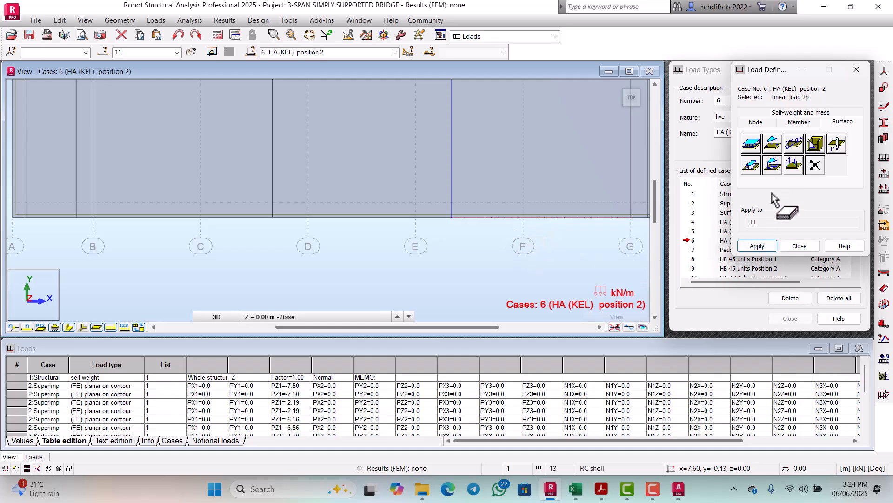
Add a -32.90 kN/m linear surface load in Z across lane 1 at the support edge, from (1.20, 0.00, 0.00) to (3.87, 0.00, 0.00)
left_click(794, 144)
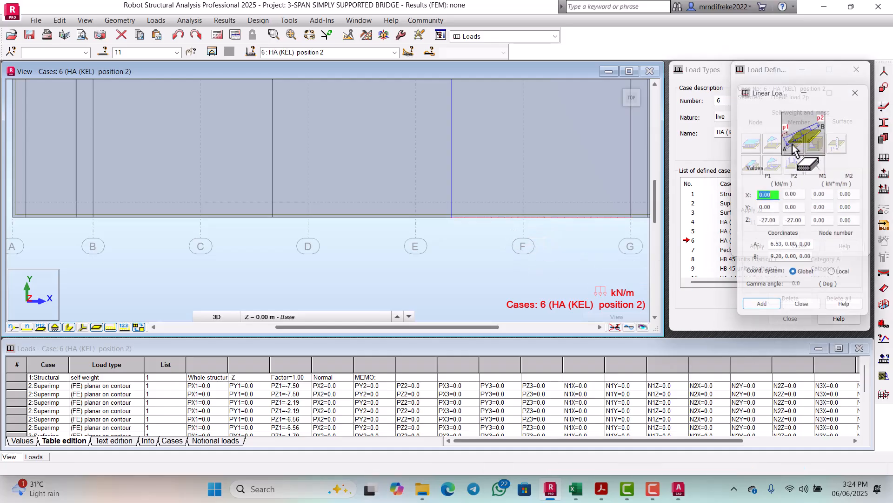
left_click(767, 223)
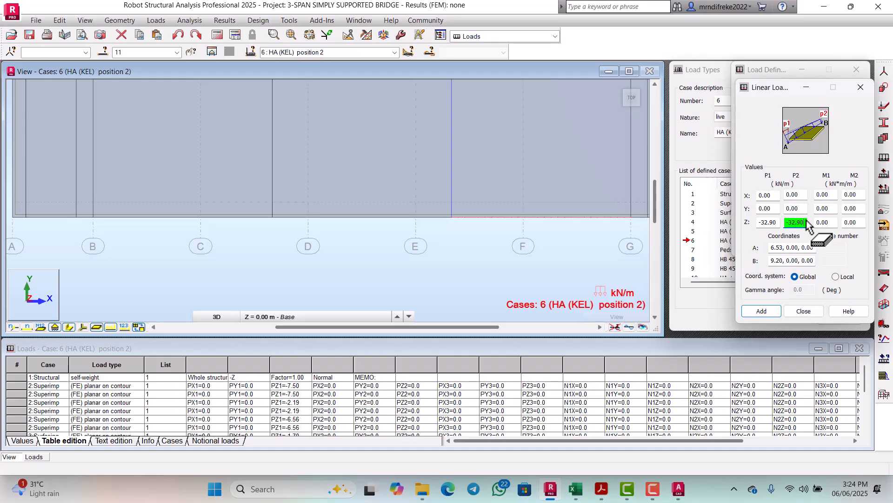
scroll(421, 226, "down", 4)
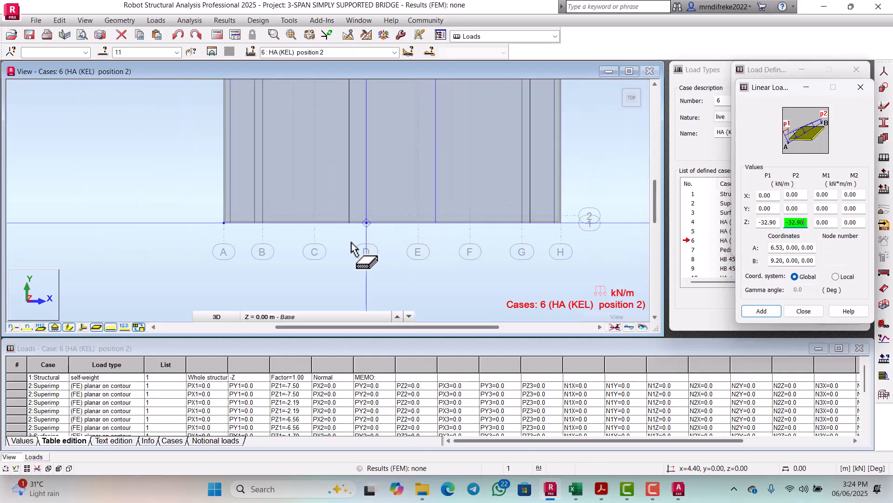
scroll(289, 234, "up", 2)
scroll(255, 228, "up", 2)
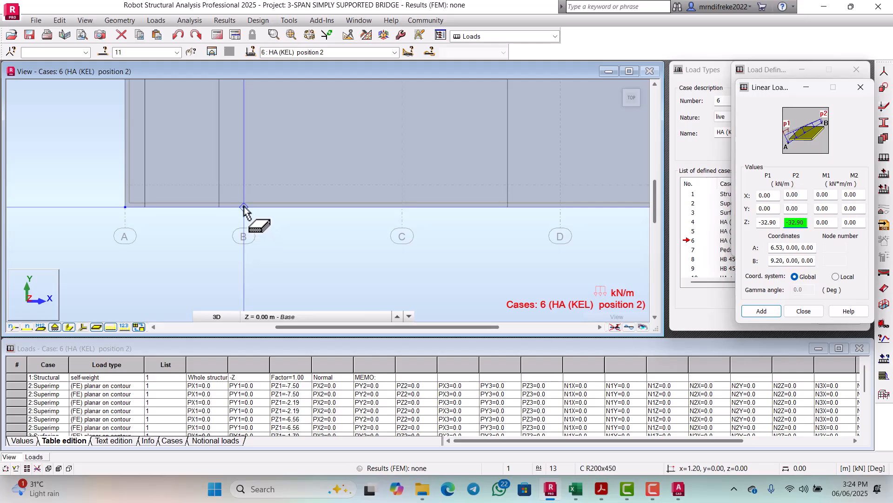
left_click(244, 207)
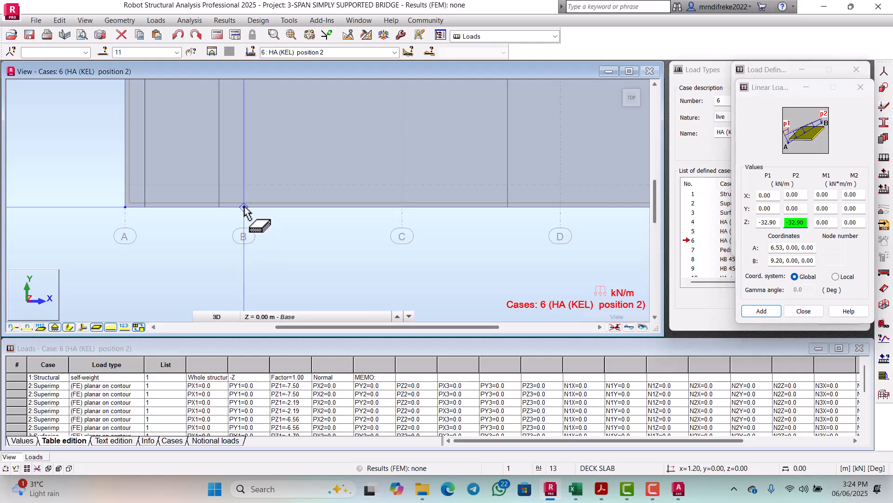
left_click(507, 207)
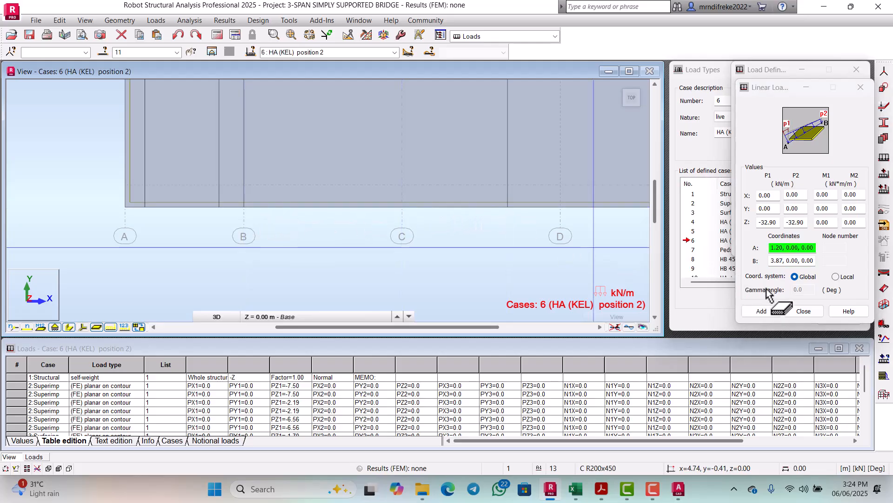
left_click(762, 311)
Add a second -32.90 kN/m linear load across lane 2 at the support edge, from (3.87, 0.00, 0.00) to (6.53, 0.00, 0.00), and finish load definition
scroll(369, 253, "down", 2)
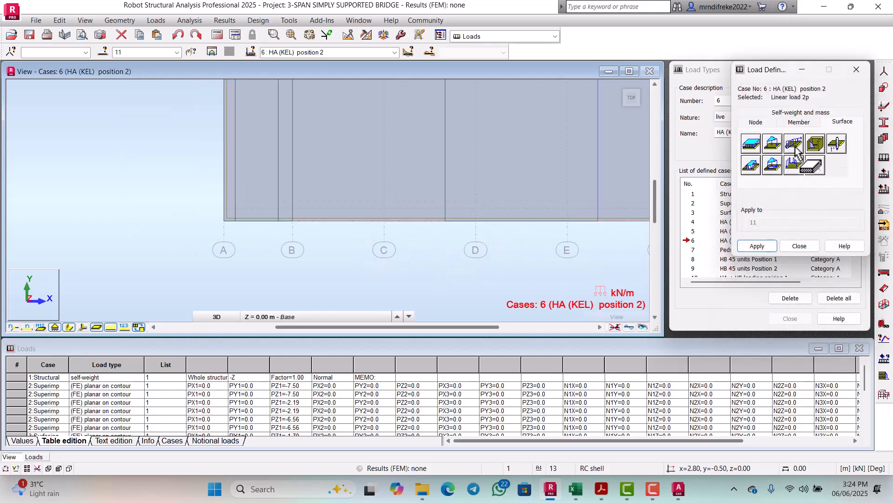
left_click(793, 164)
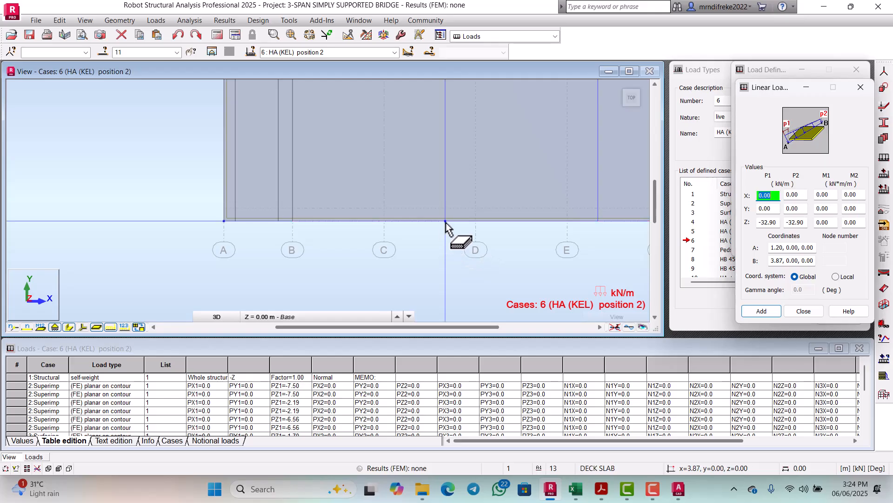
scroll(455, 231, "up", 1)
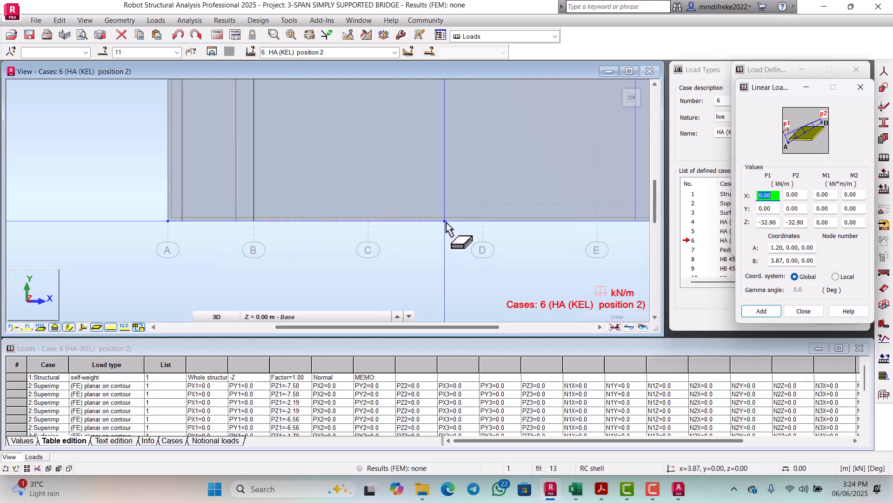
left_click(446, 222)
scroll(445, 223, "down", 1)
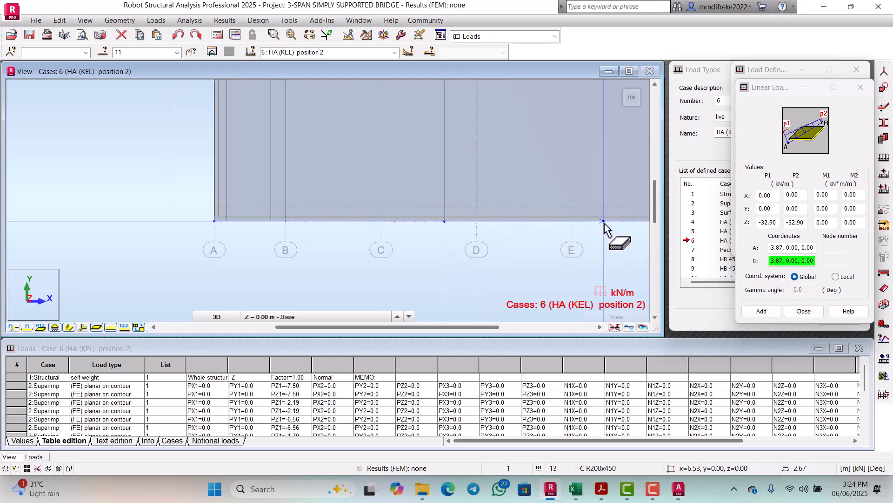
left_click(604, 223)
left_click(755, 312)
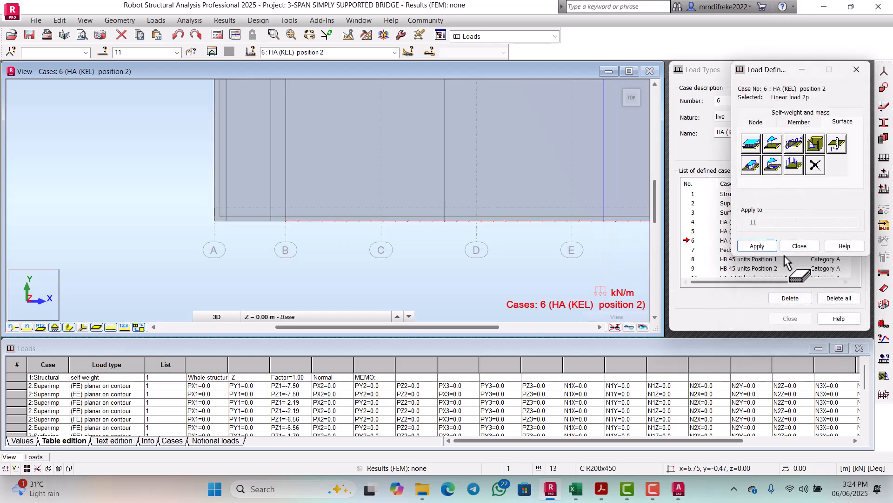
left_click(797, 247)
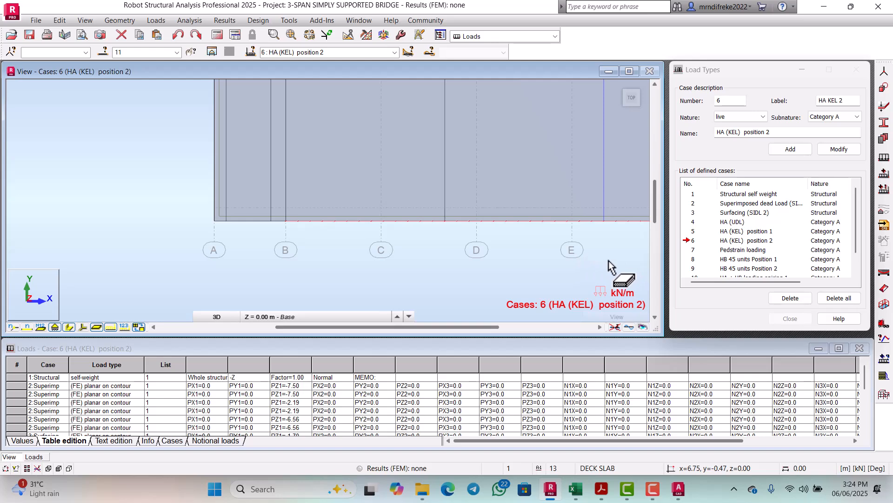
In the load table, set the start-point Y coordinate (N1Y) of the three HA (KEL) position 2 linear loads to 0.05
scroll(403, 223, "down", 3)
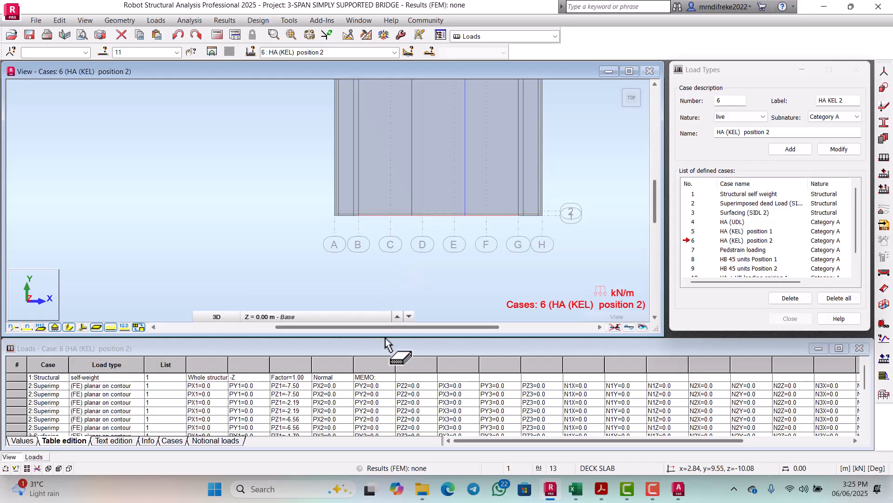
scroll(374, 398, "down", 10)
scroll(372, 399, "down", 2)
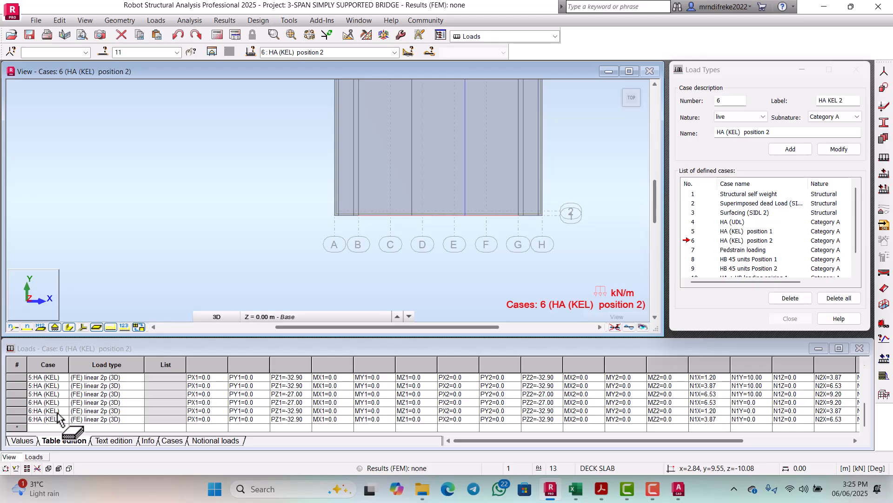
scroll(59, 417, "up", 3)
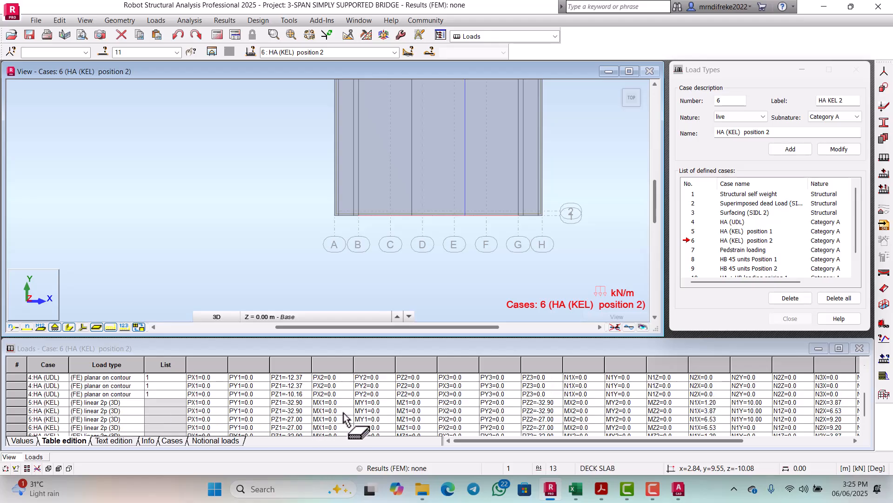
left_click(767, 447)
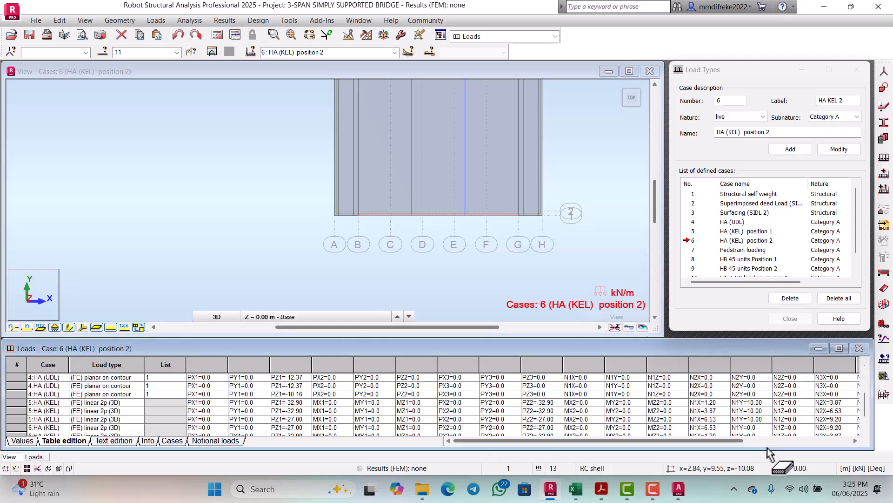
left_click(767, 441)
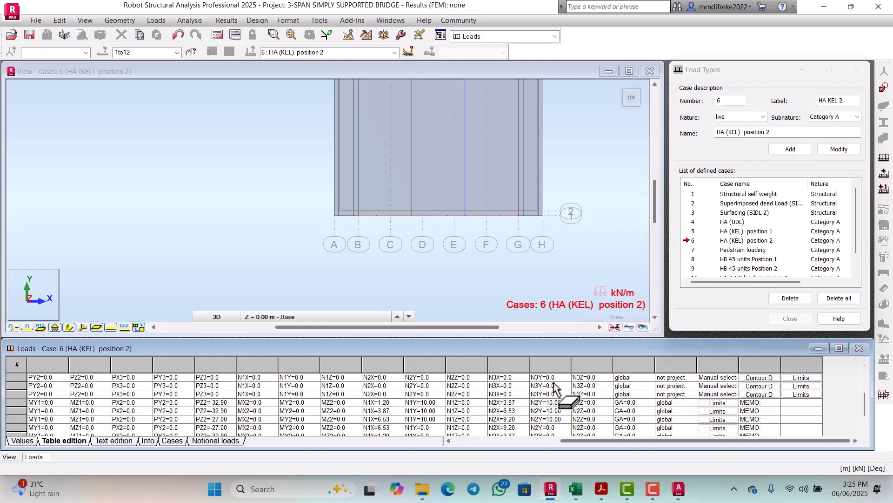
scroll(389, 405, "down", 1)
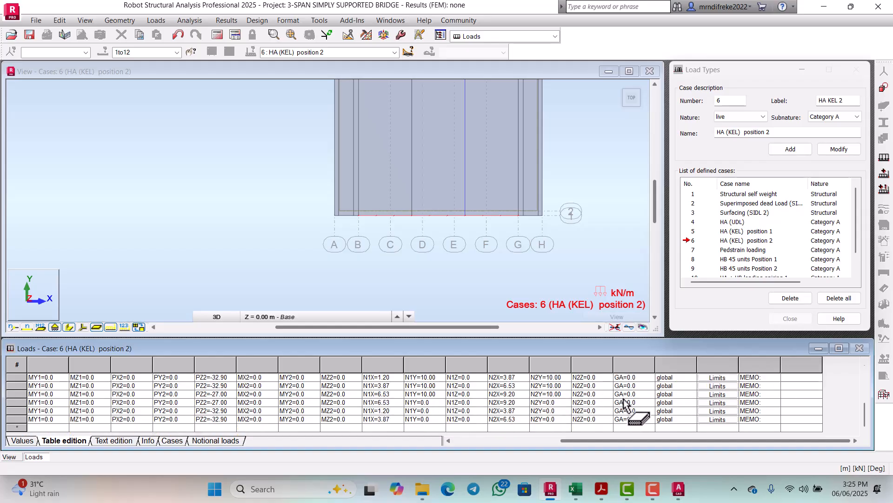
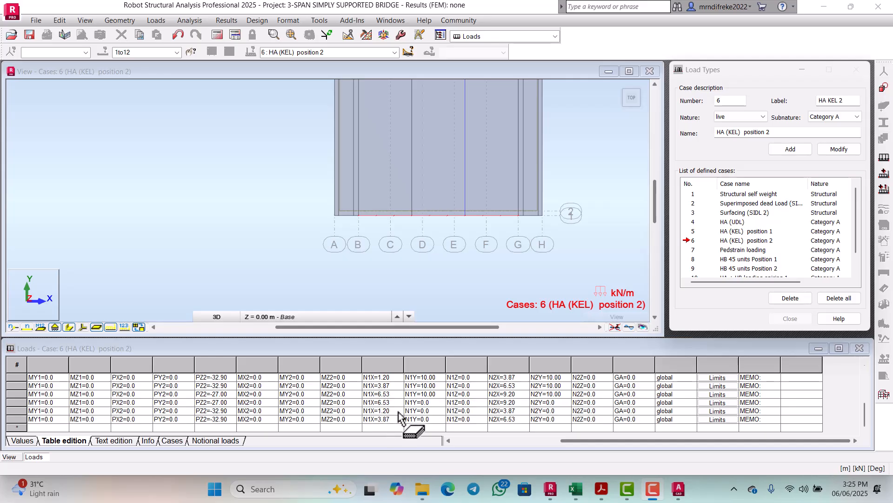
left_click(433, 403)
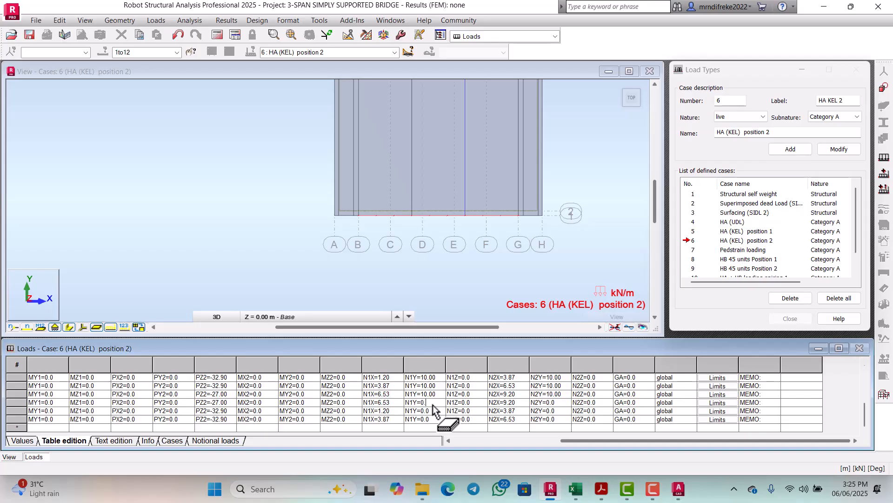
type("5")
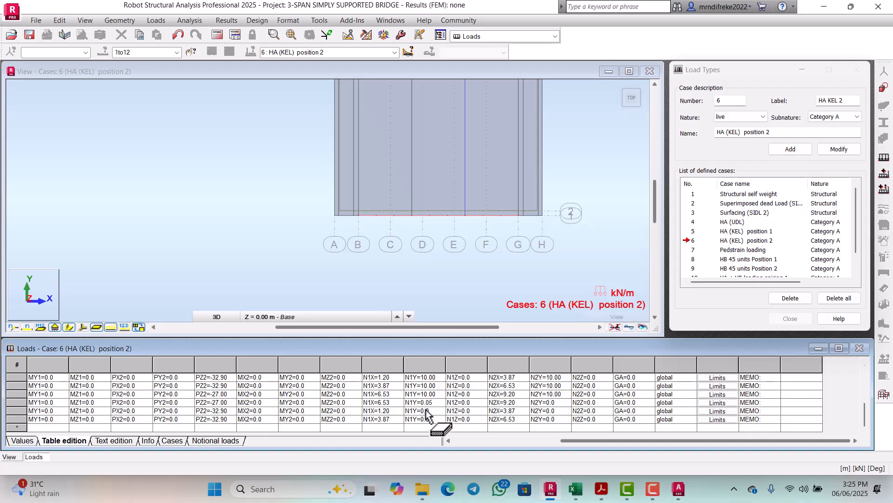
left_click(434, 410)
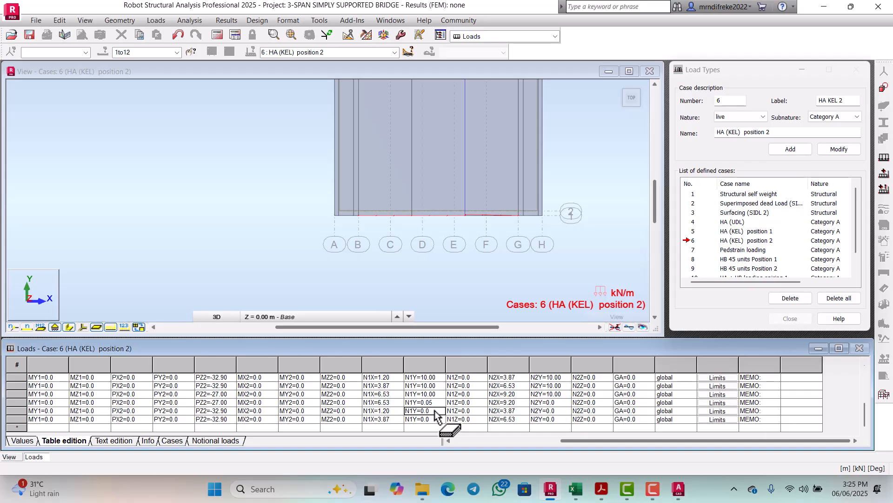
left_click(428, 412)
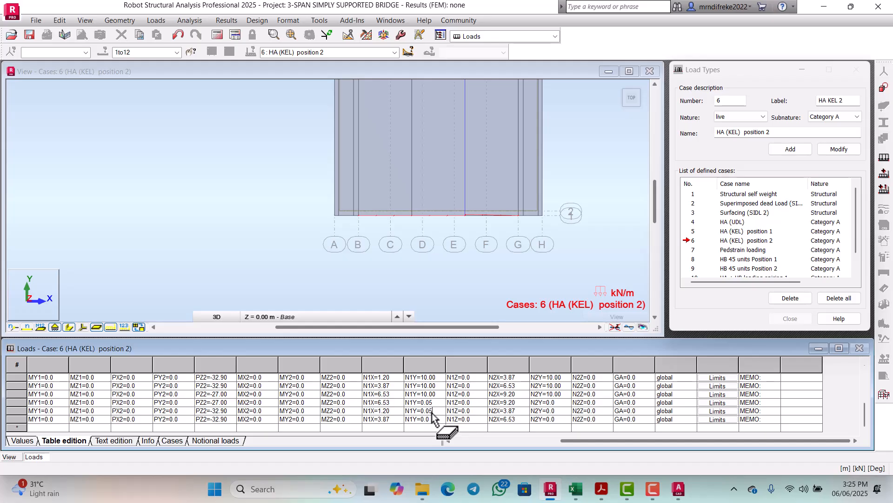
left_click(434, 419)
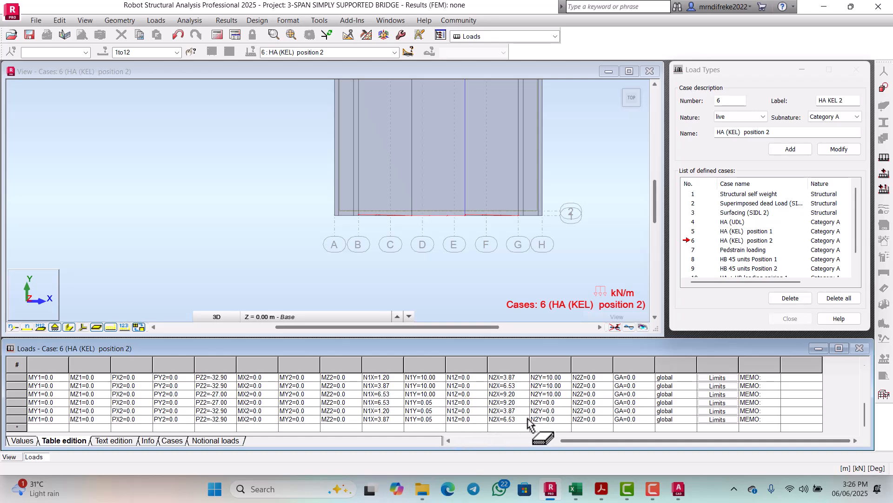
Set the end-point Y coordinate (N2Y) of the same three HA (KEL) position 2 loads to 0.05
left_click(559, 402)
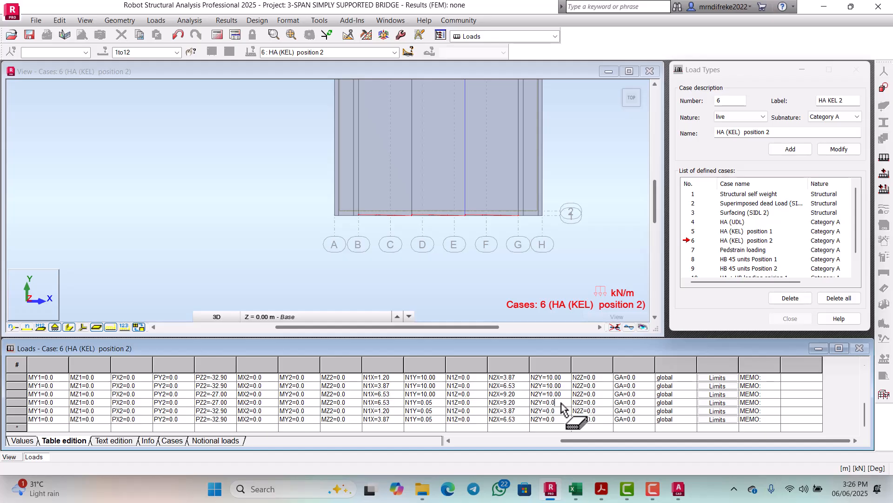
type("5")
left_click(562, 410)
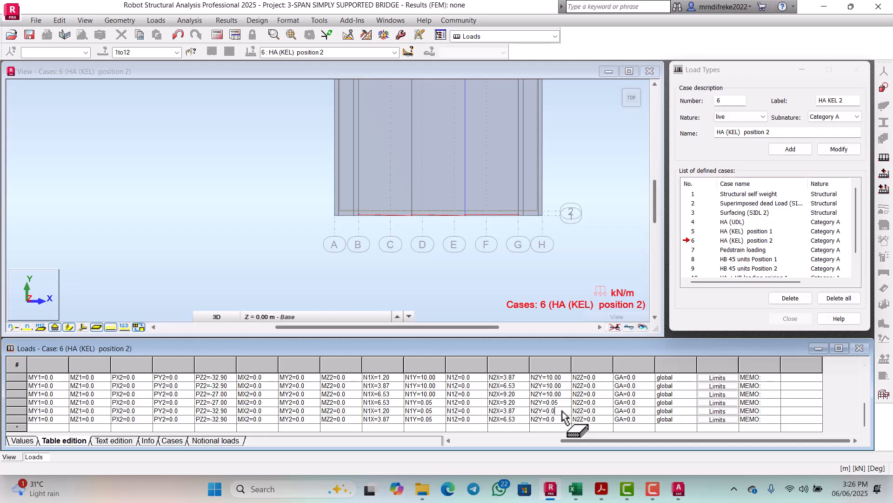
type("5")
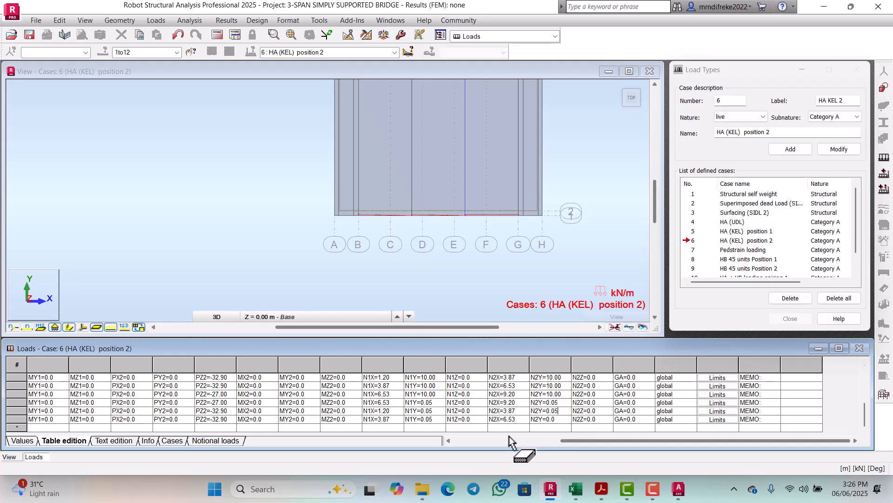
left_click(546, 419)
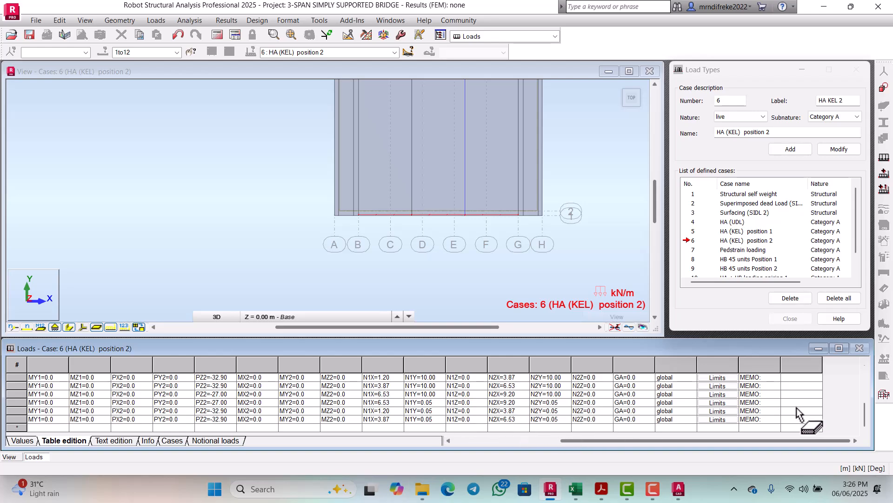
Inspect the placement of the HA (KEL) position 2 line loads along the support edge of the deck slab
left_click(439, 279)
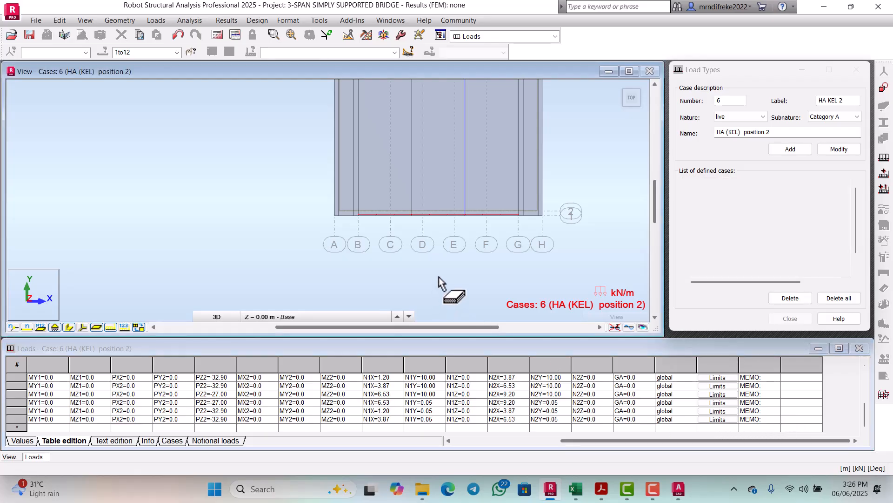
scroll(462, 214, "up", 5)
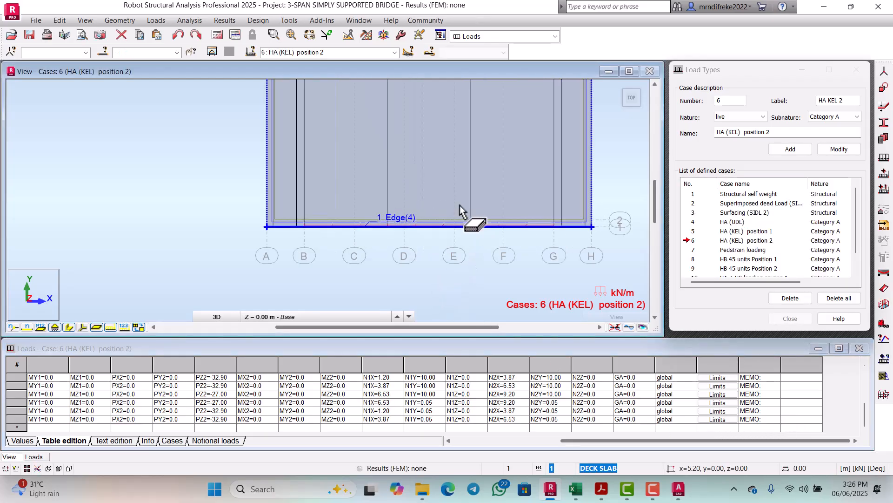
scroll(489, 216, "up", 3)
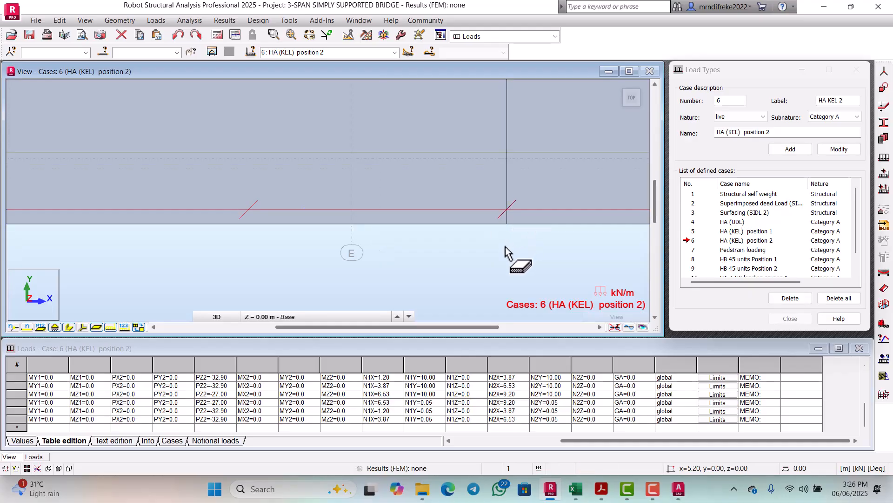
scroll(505, 264, "down", 3)
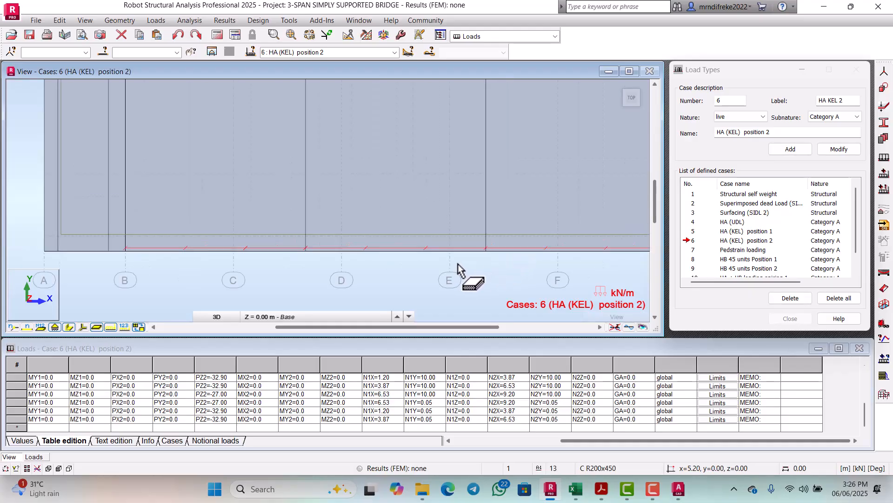
scroll(466, 264, "down", 2)
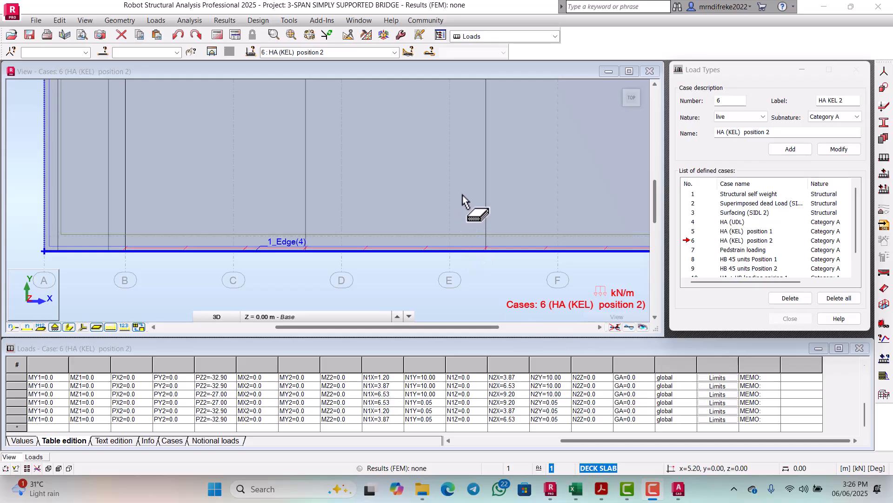
left_click(419, 175)
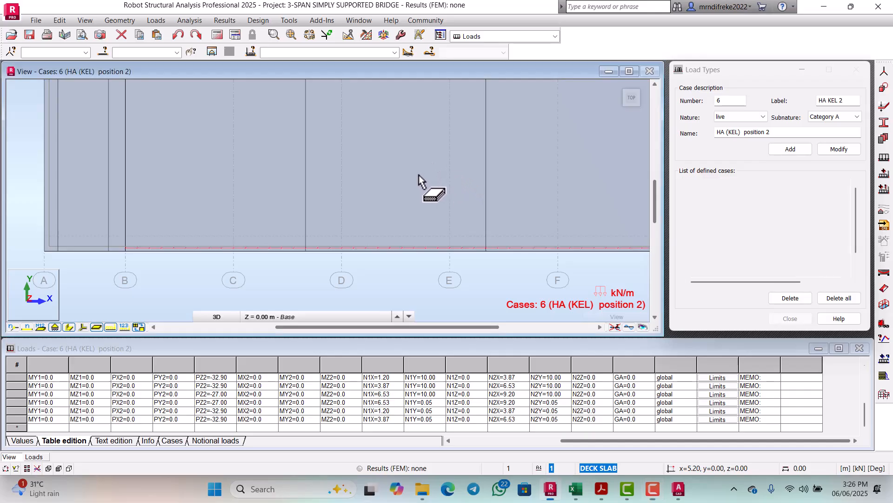
left_click(415, 215)
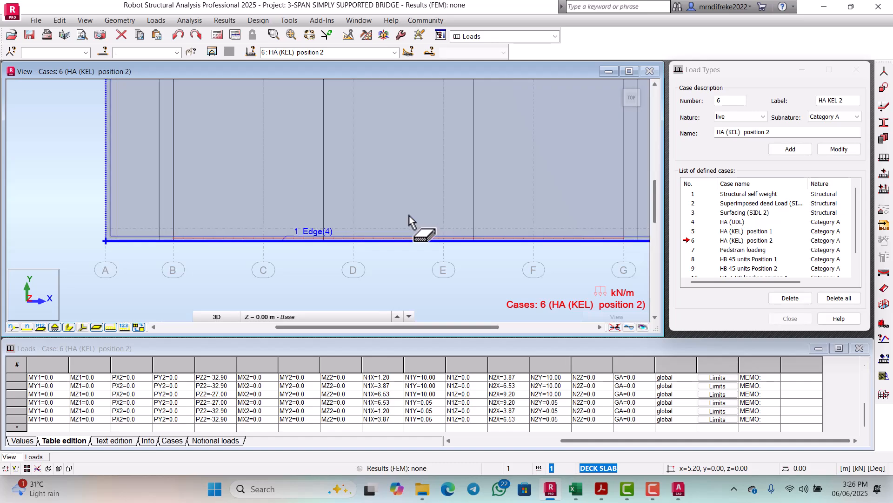
Make load case 7, Pedstrain loading, the active case for the deck
scroll(410, 233, "down", 5)
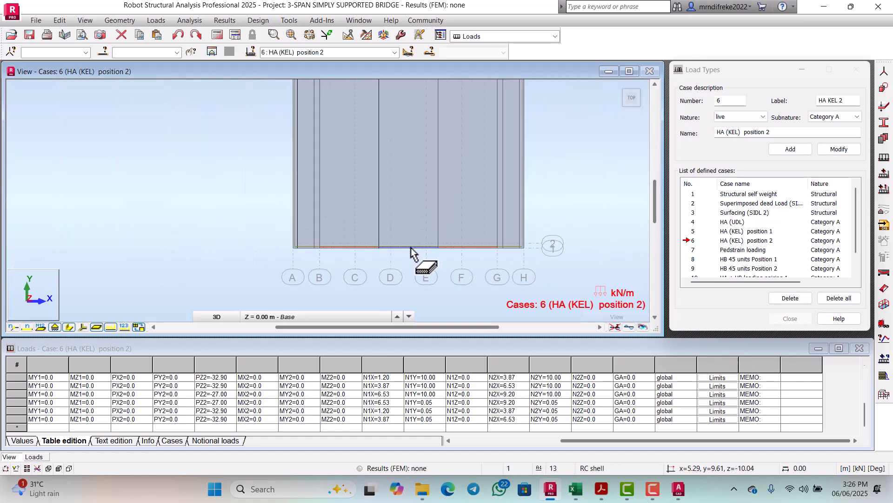
scroll(410, 242, "down", 5)
left_click(407, 200)
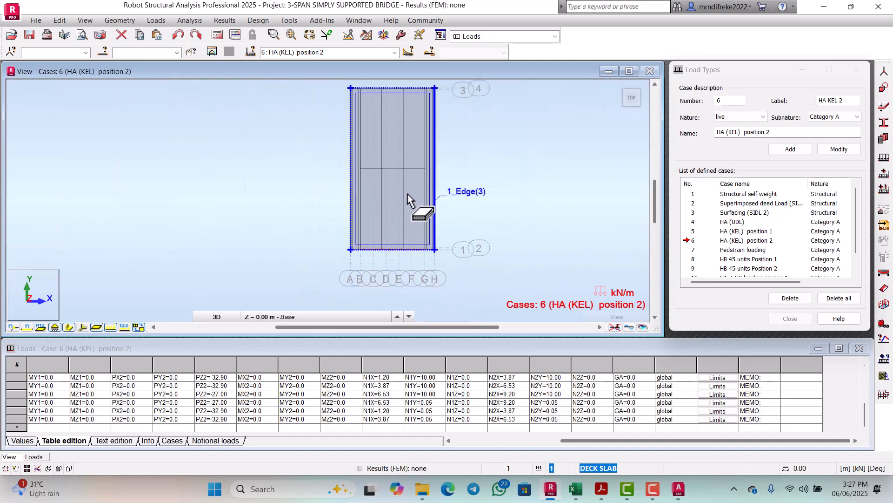
scroll(428, 149, "up", 2)
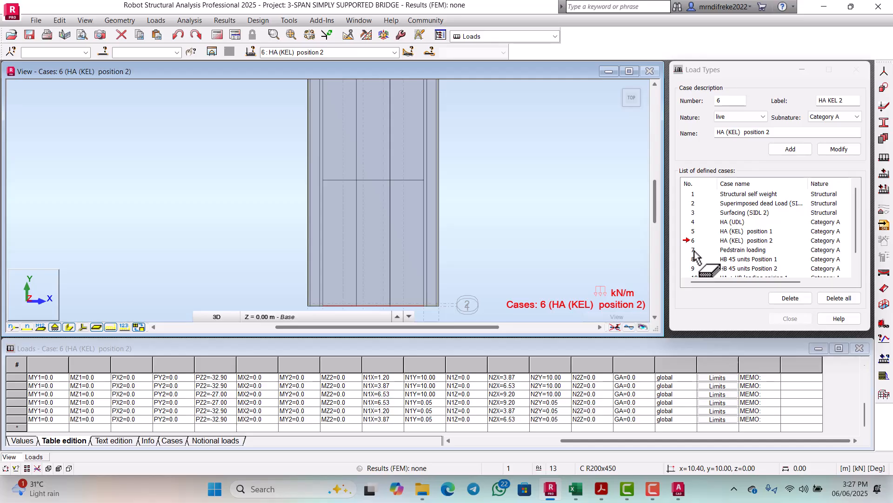
left_click(394, 52)
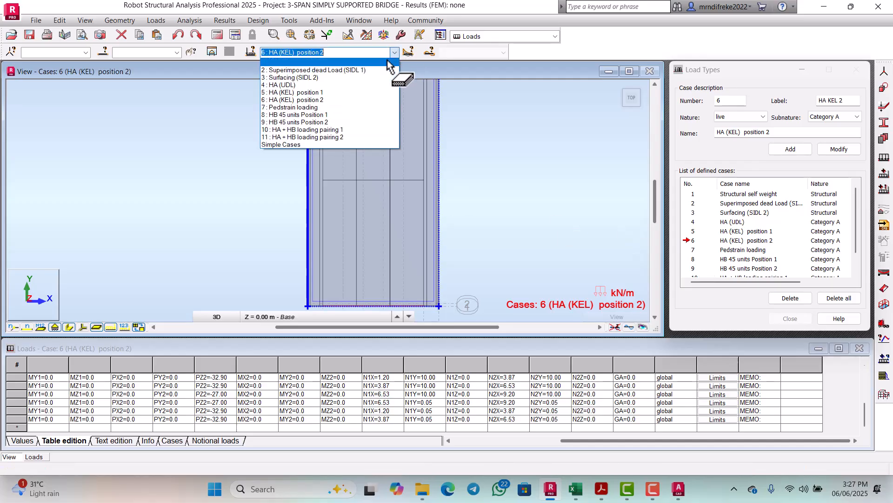
left_click(316, 108)
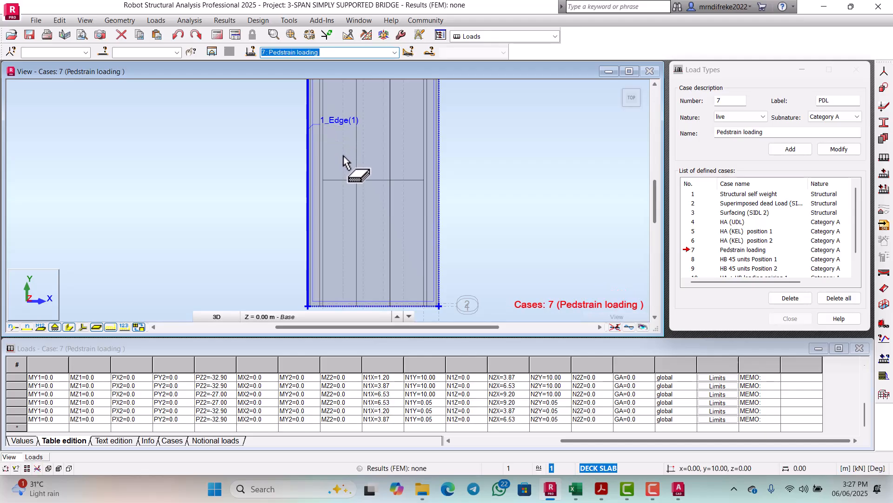
scroll(370, 210, "down", 1)
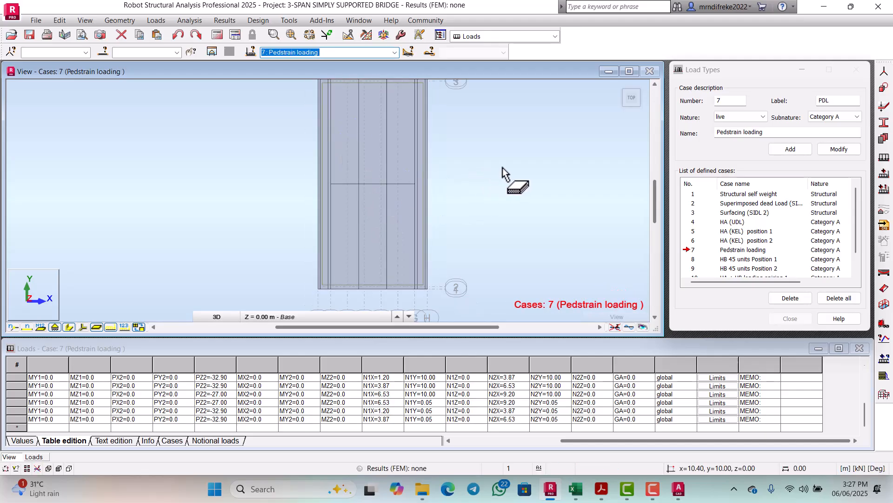
Switch to Excel and look up the pedestrian walkway live load in the BRIDGE DESIGN DECK sheet
left_click(575, 489)
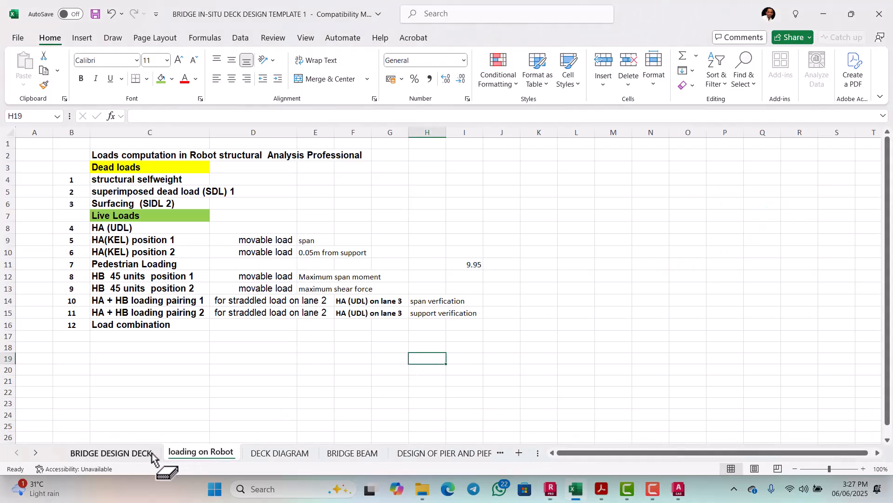
left_click(134, 453)
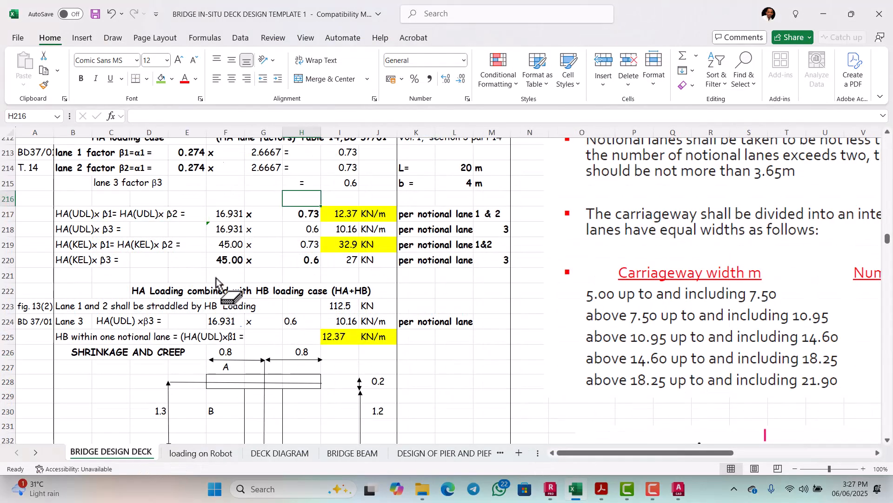
scroll(248, 257, "up", 2)
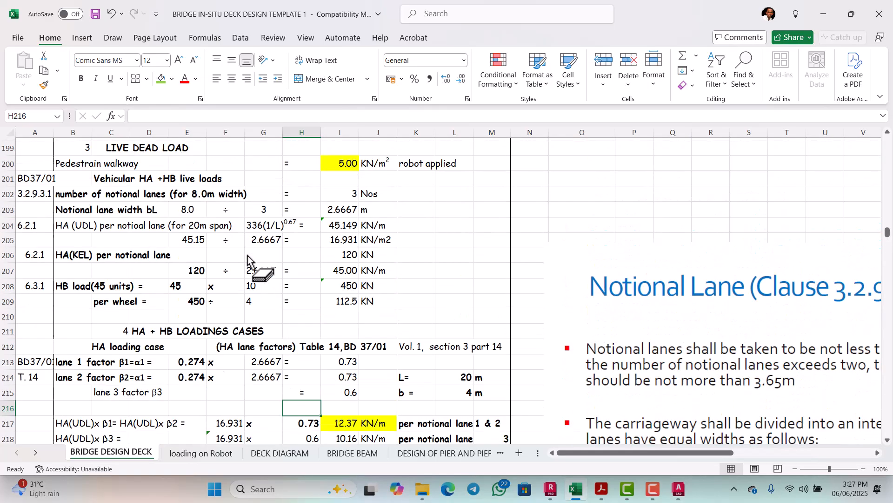
scroll(234, 263, "down", 2)
scroll(231, 267, "down", 5)
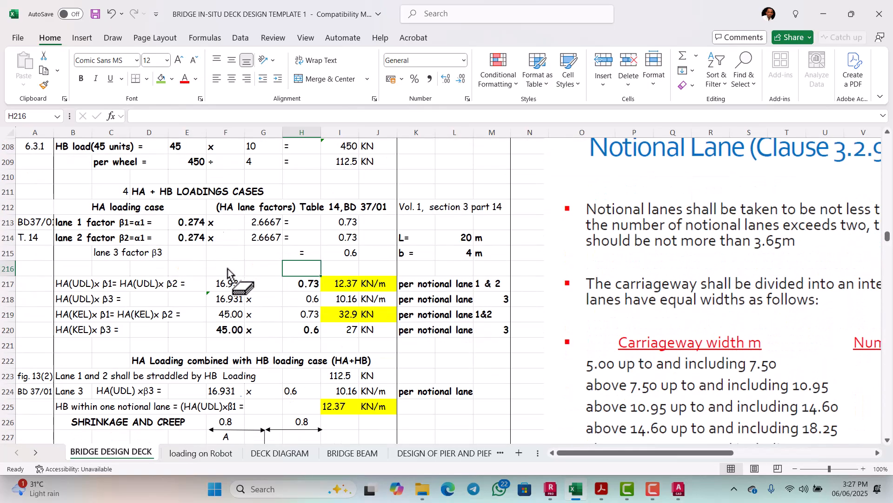
scroll(222, 277, "up", 4)
scroll(222, 278, "up", 9)
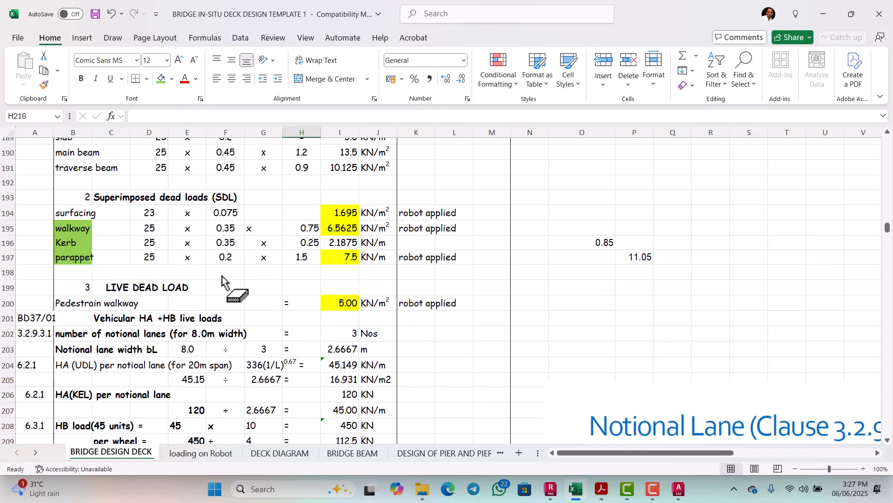
scroll(263, 267, "down", 5)
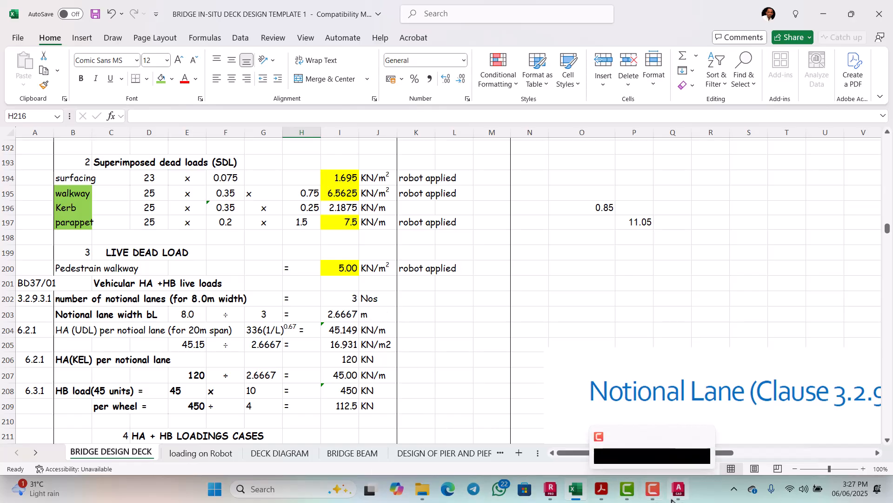
mouse_move(599, 496)
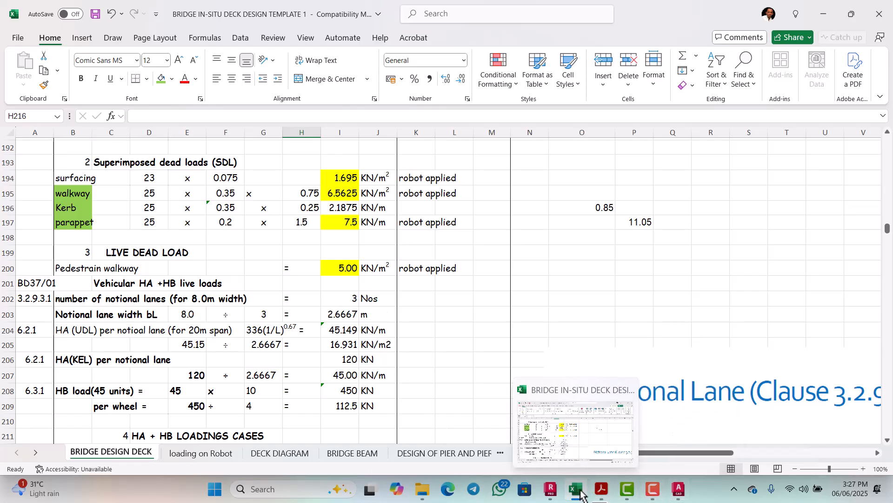
Back in Robot, start a uniform planar load on contour for the pedestrian case with a Z value of -5 kPa
left_click(553, 492)
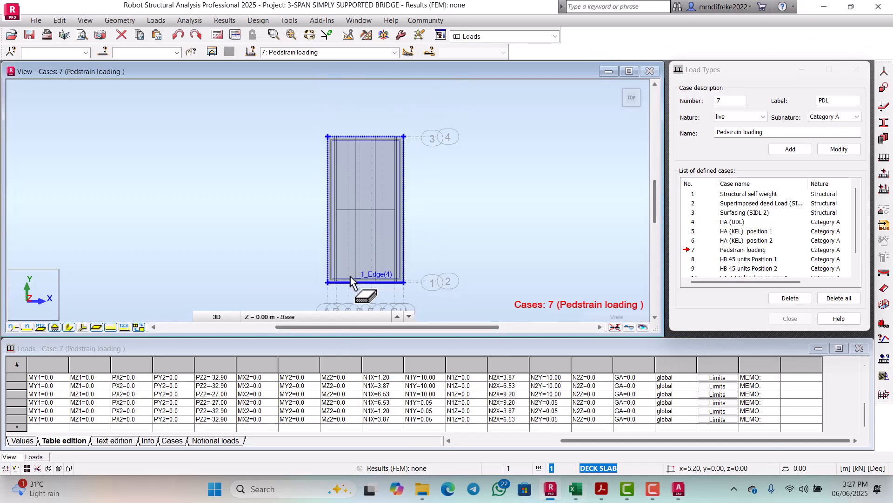
scroll(350, 215, "up", 6)
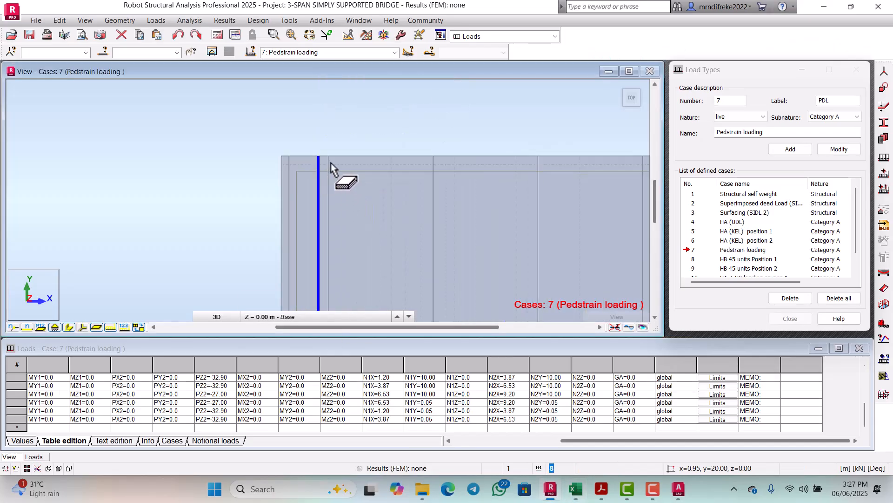
scroll(311, 177, "up", 2)
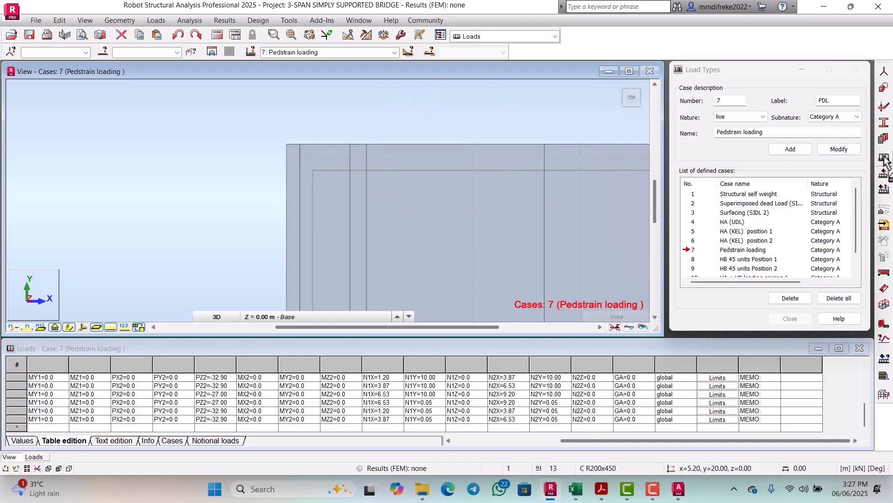
left_click(884, 173)
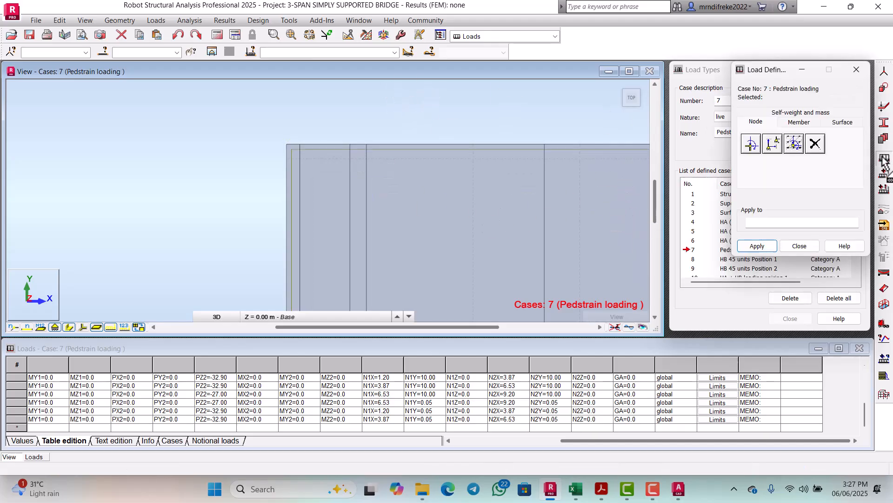
left_click(844, 122)
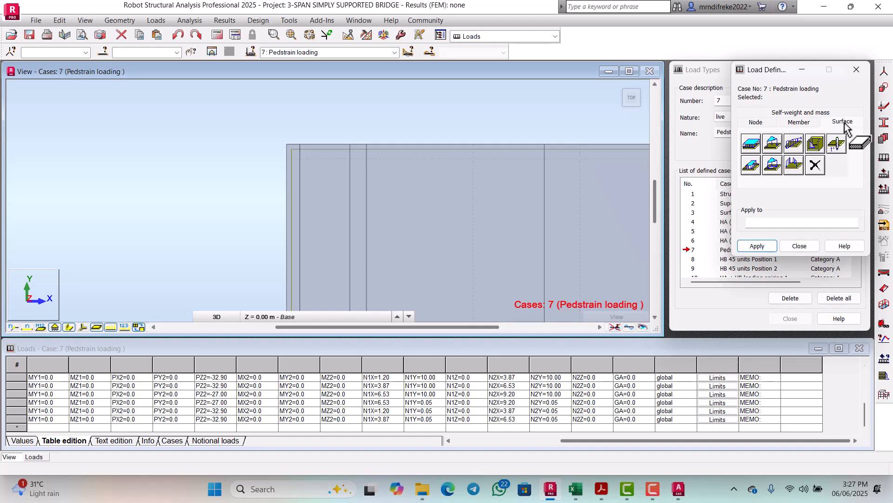
left_click(752, 166)
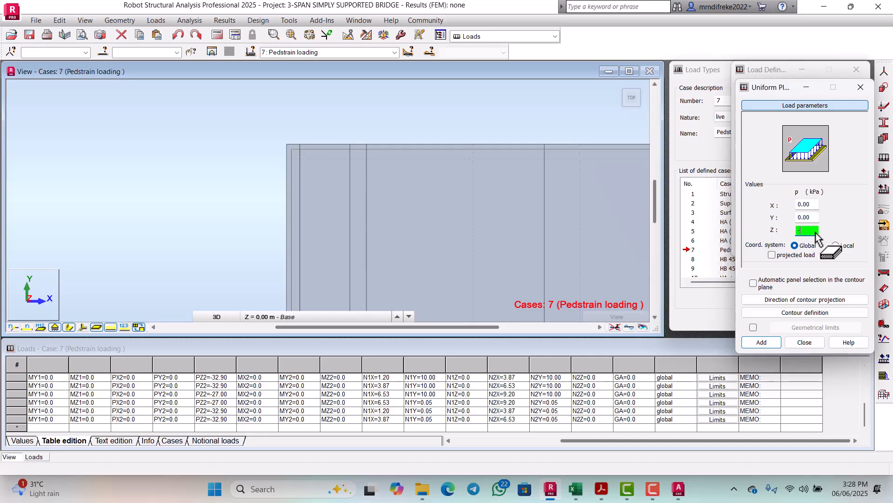
Define the walkway load contour through (0.20, 20.00, 0.00), (1.20, 20.00, 0.00), (1.20, 0.00, 0.00) and (0.20, 0.00, 0.00), and apply it to the deck slab
left_click(805, 312)
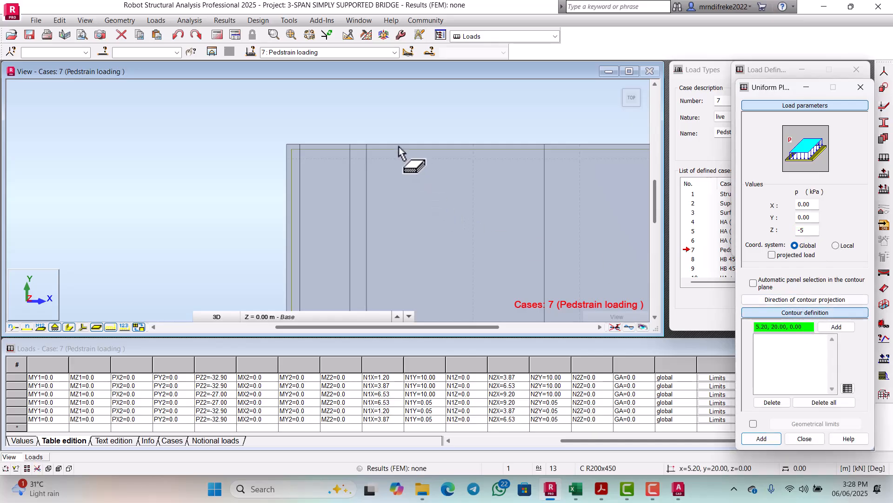
scroll(353, 153, "up", 2)
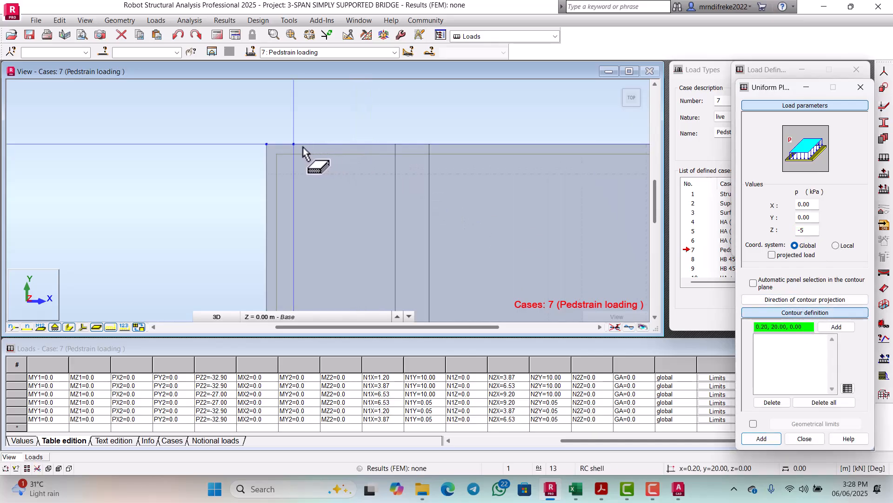
left_click(293, 144)
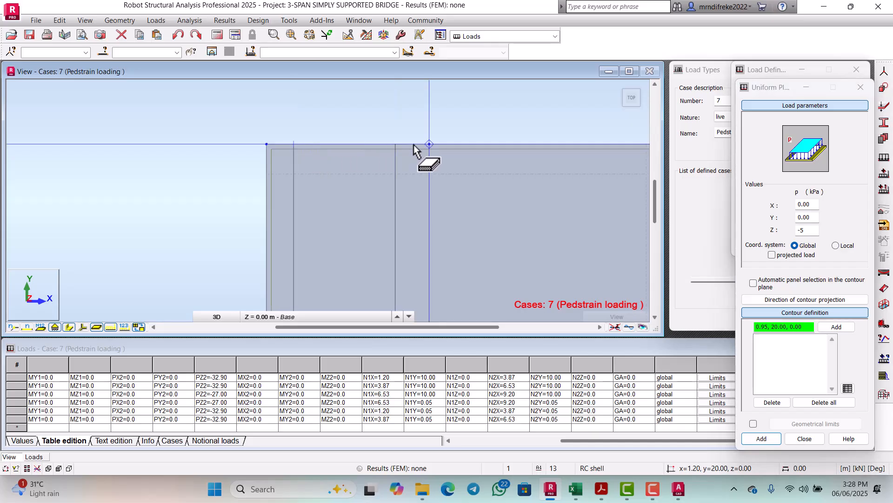
left_click(427, 145)
scroll(427, 153, "down", 3)
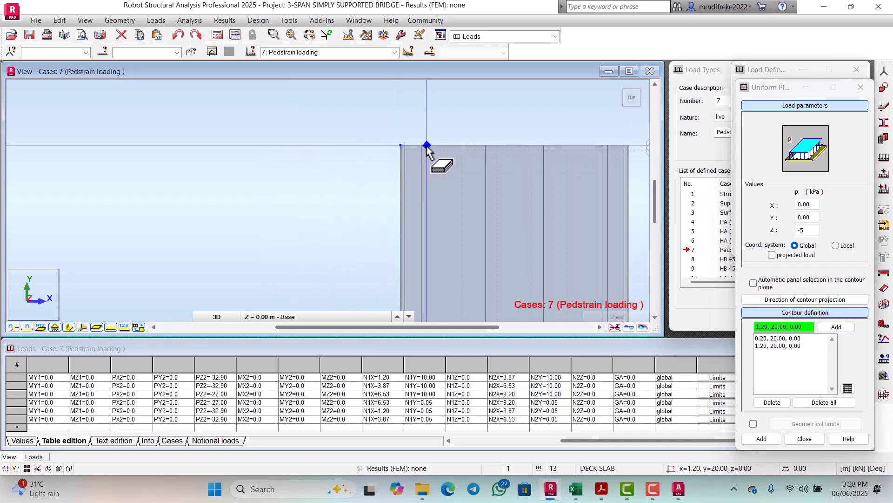
scroll(427, 262, "up", 5)
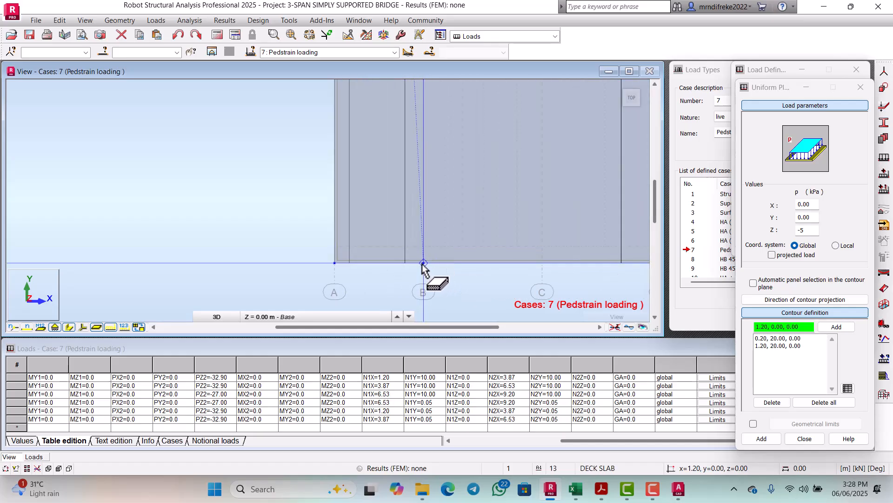
left_click(350, 263)
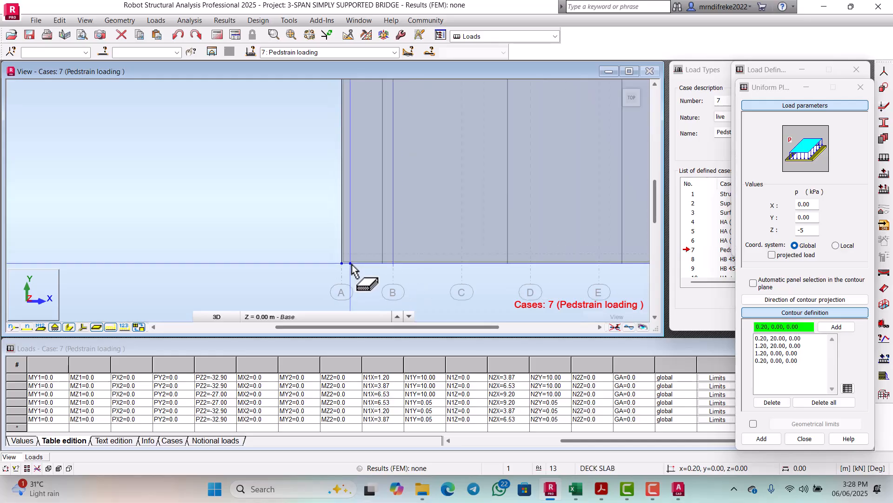
scroll(355, 266, "down", 3)
scroll(360, 137, "up", 3)
scroll(357, 132, "up", 2)
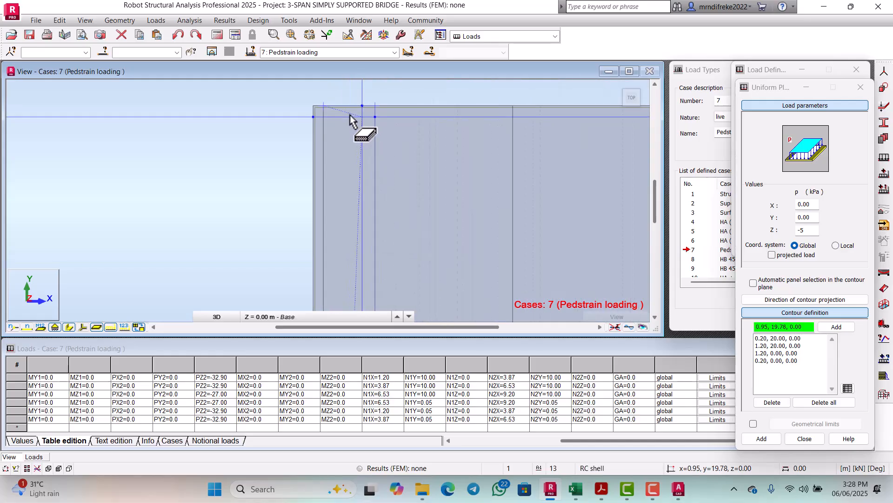
left_click(324, 110)
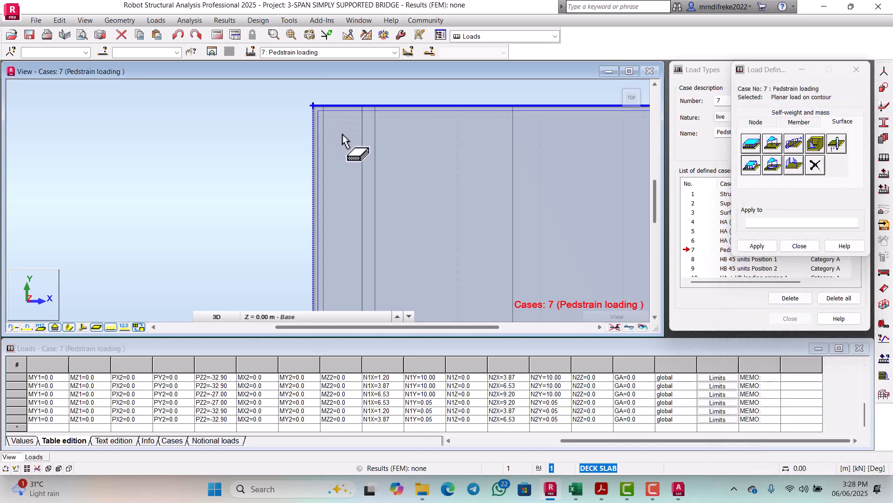
scroll(342, 153, "down", 1)
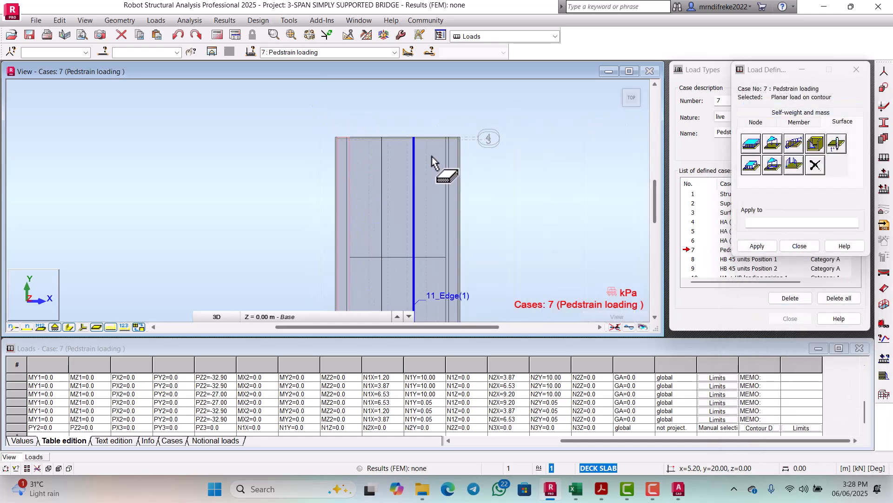
Start the contour of a second -5.00 kPa uniform planar load for the walkway on the opposite side of the deck slab
left_click(751, 165)
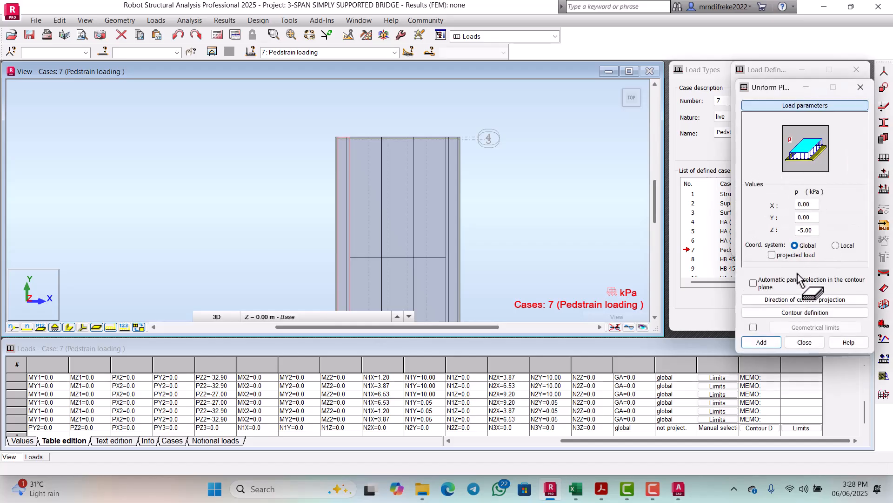
left_click(805, 313)
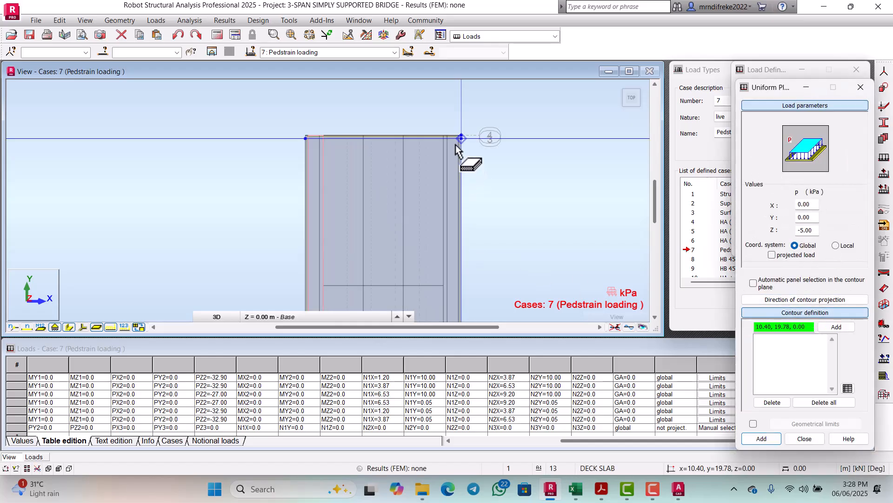
scroll(456, 148, "up", 2)
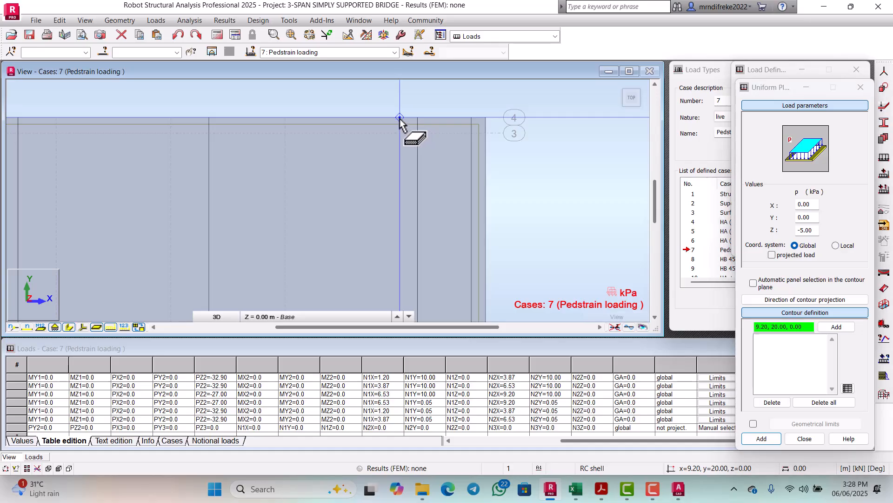
Outline the -5.00 kPa planar pedestrian load contour through (9.20, 20.00), (10.20, 20.00), (10.20, 0.00) and (9.20, 0.00), closing it at its start
left_click(399, 117)
left_click(471, 117)
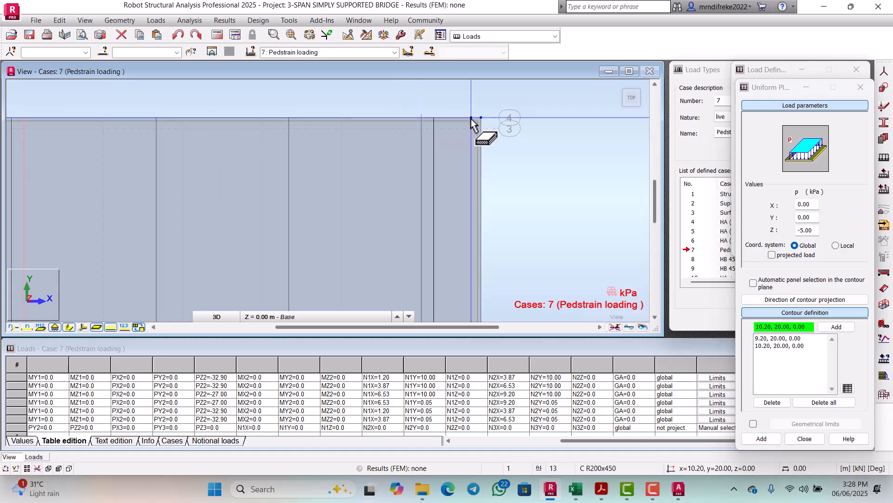
scroll(477, 125, "down", 3)
scroll(467, 265, "up", 2)
scroll(467, 264, "up", 3)
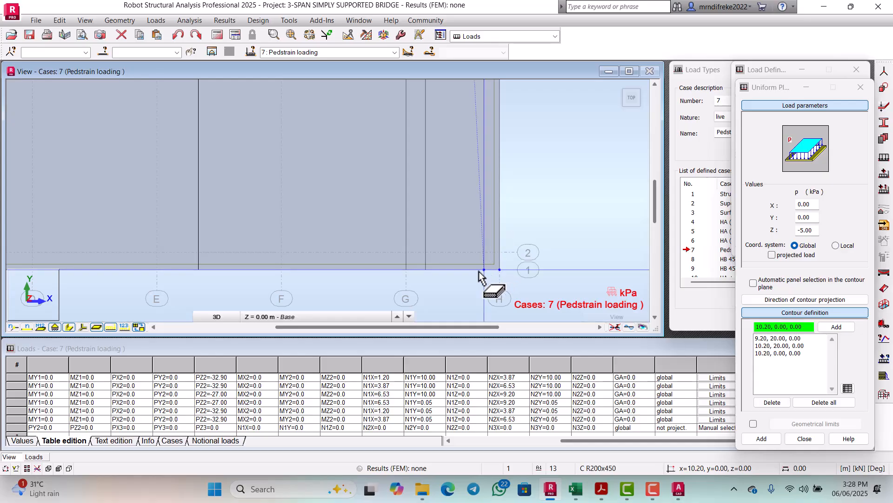
scroll(406, 272, "down", 3)
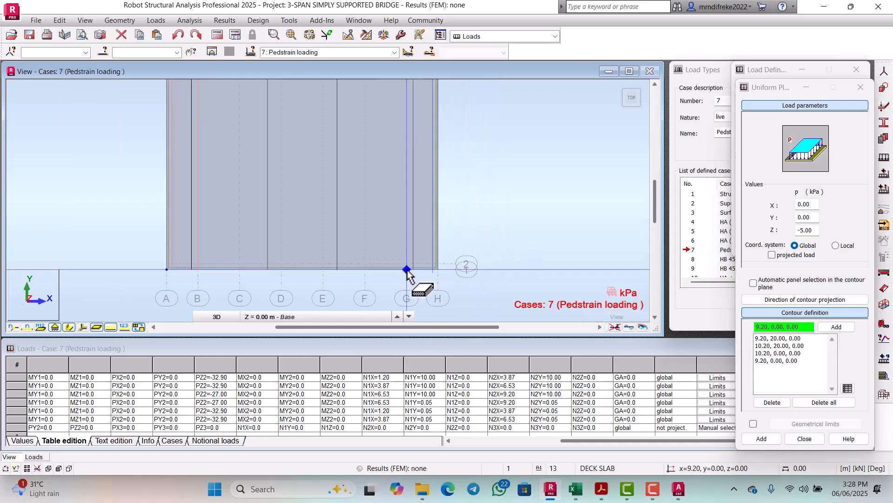
scroll(413, 155, "up", 2)
scroll(415, 153, "up", 3)
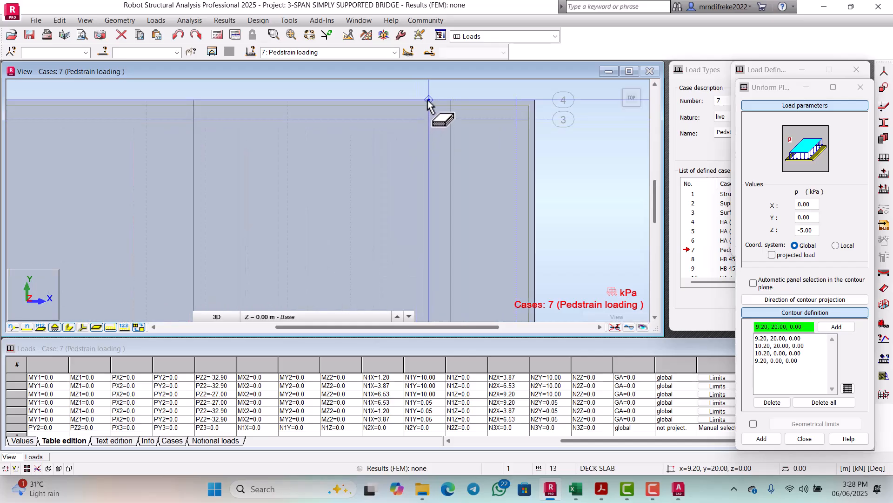
left_click(429, 101)
Close the load definition for the pedestrian case and make load case 8, HB 45 units Position 1, current
scroll(484, 158, "down", 2)
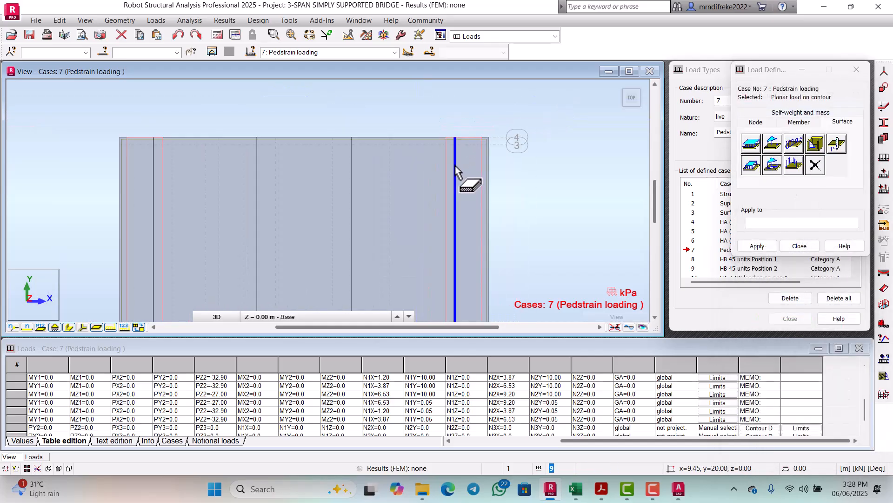
scroll(456, 172, "down", 4)
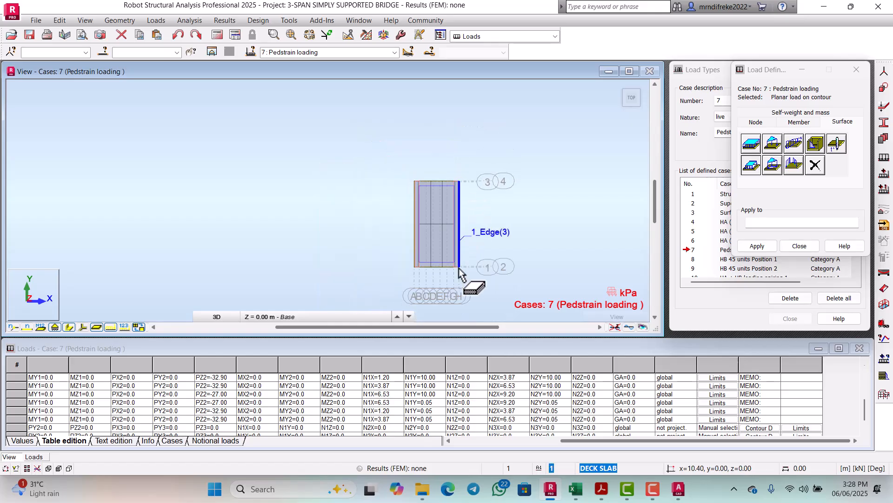
scroll(458, 272, "up", 5)
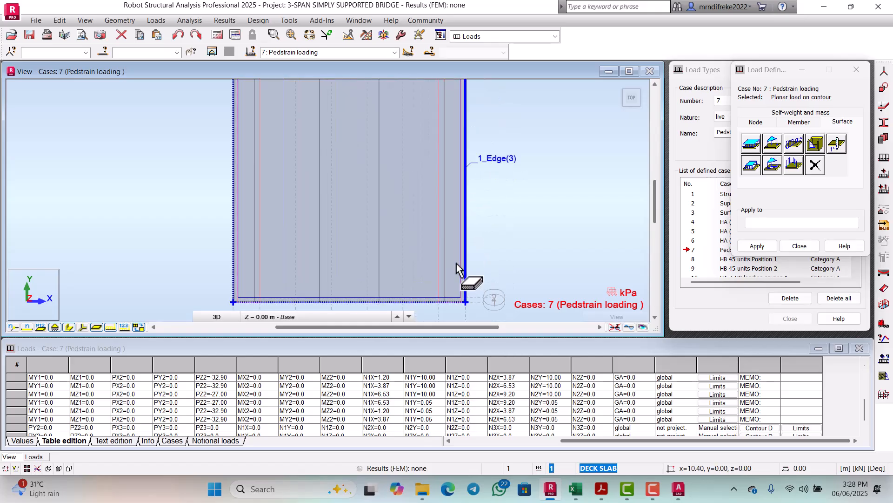
scroll(456, 261, "up", 1)
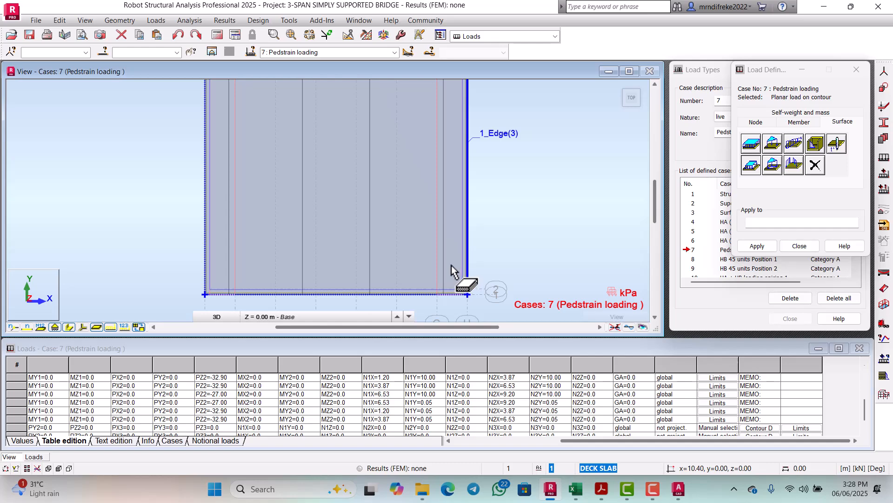
left_click(798, 246)
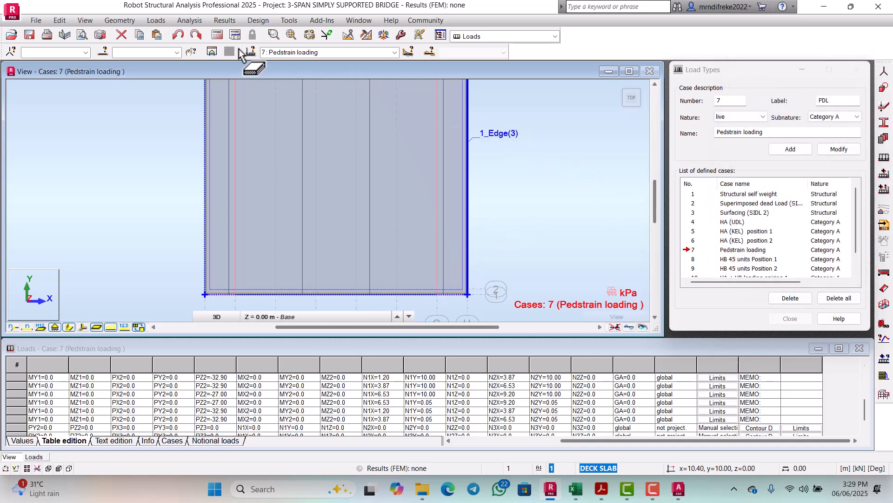
left_click(395, 52)
left_click(306, 113)
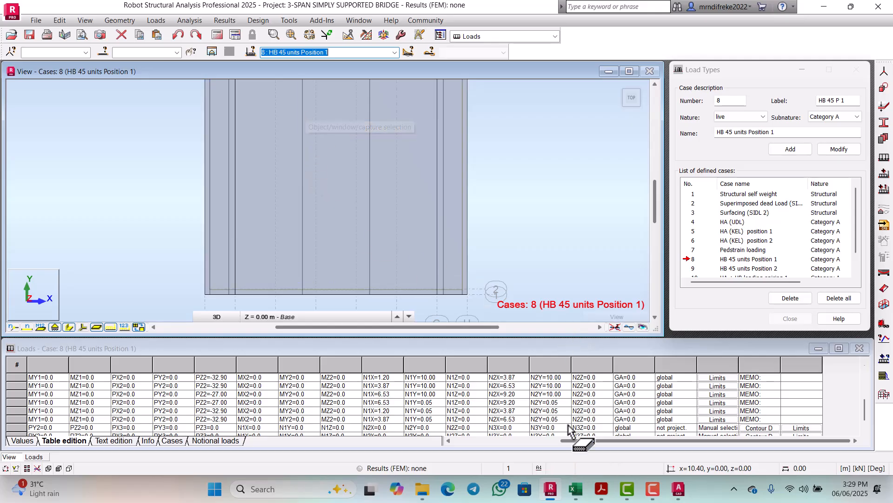
Switch to the Excel deck design sheet and review the vehicular live load calculations, including the 45-unit HB load per wheel
left_click(581, 490)
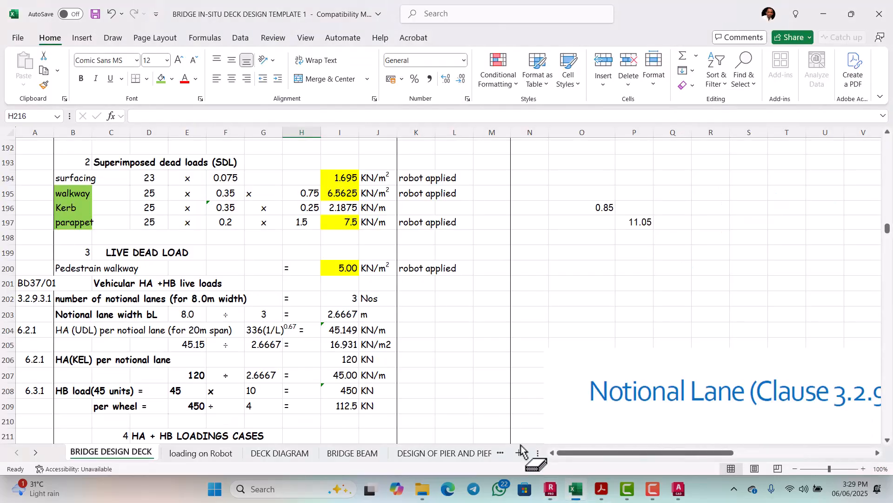
scroll(237, 301, "down", 3)
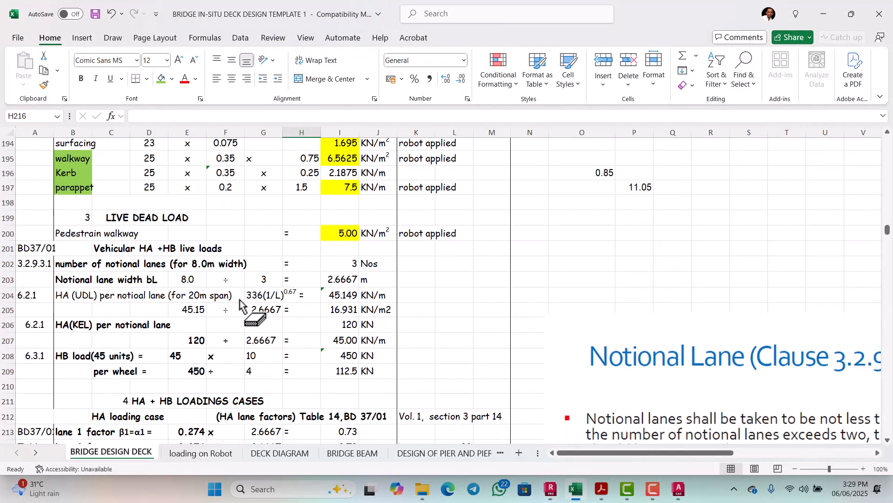
scroll(240, 303, "down", 4)
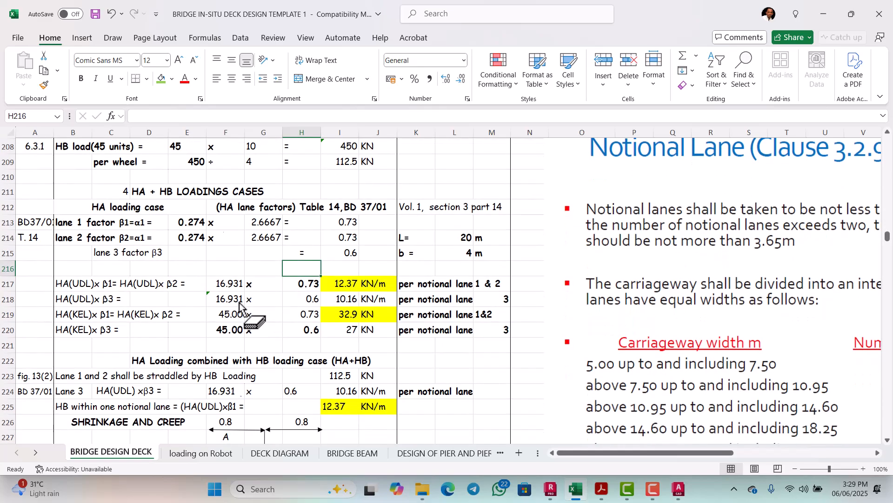
scroll(188, 310, "up", 2)
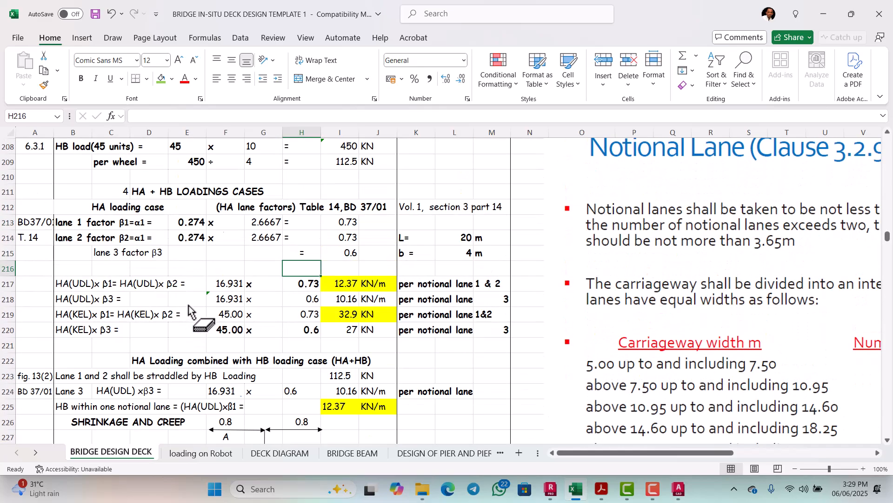
scroll(195, 301, "up", 2)
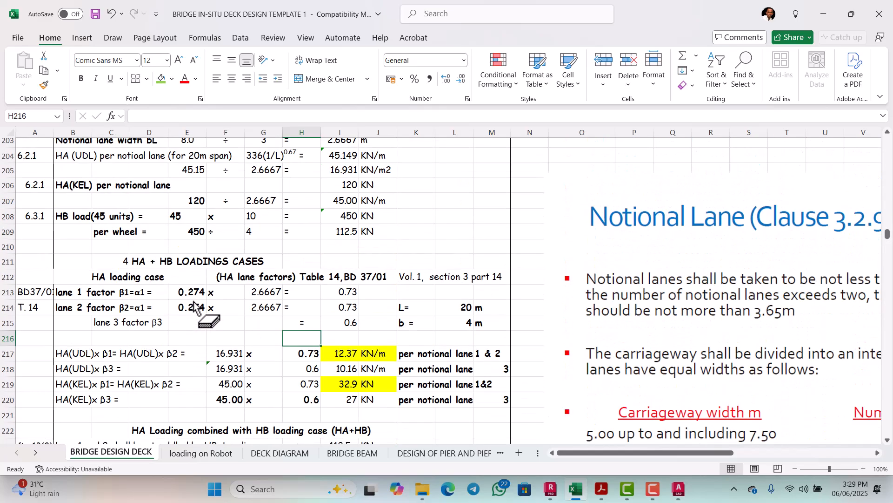
scroll(201, 298, "up", 2)
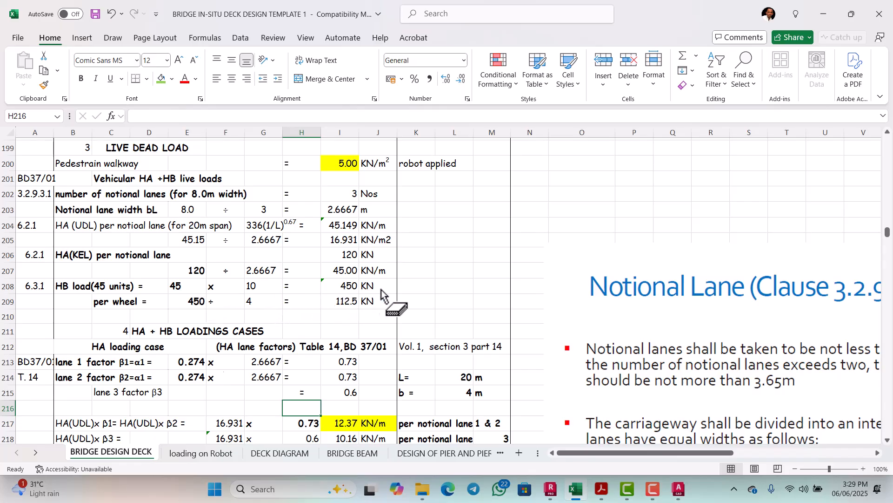
scroll(300, 305, "down", 1)
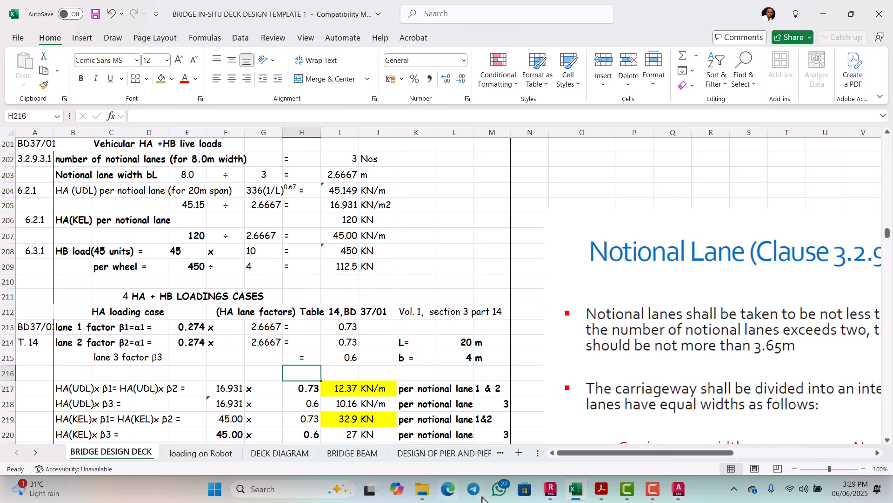
Switch to the BD 37/01 PDF in Acrobat and find Figure 12, Dimensions of HB vehicle, for a close-up look
left_click(601, 496)
scroll(413, 331, "down", 15)
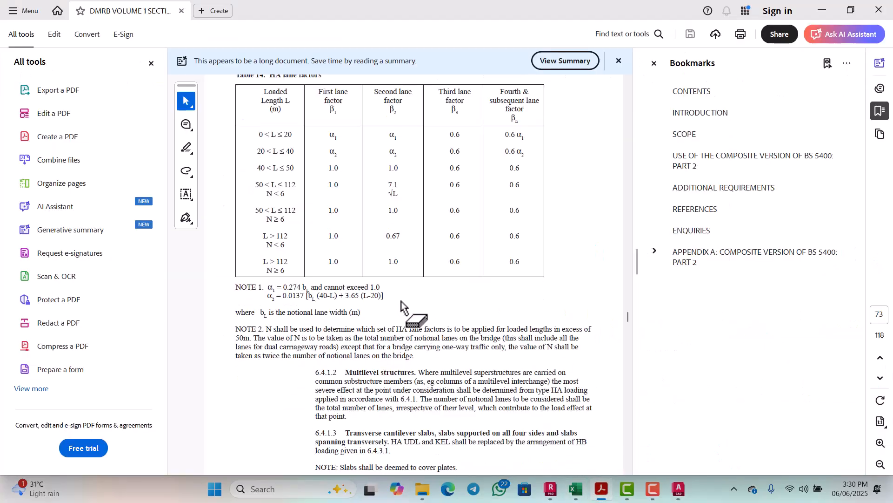
scroll(401, 301, "down", 15)
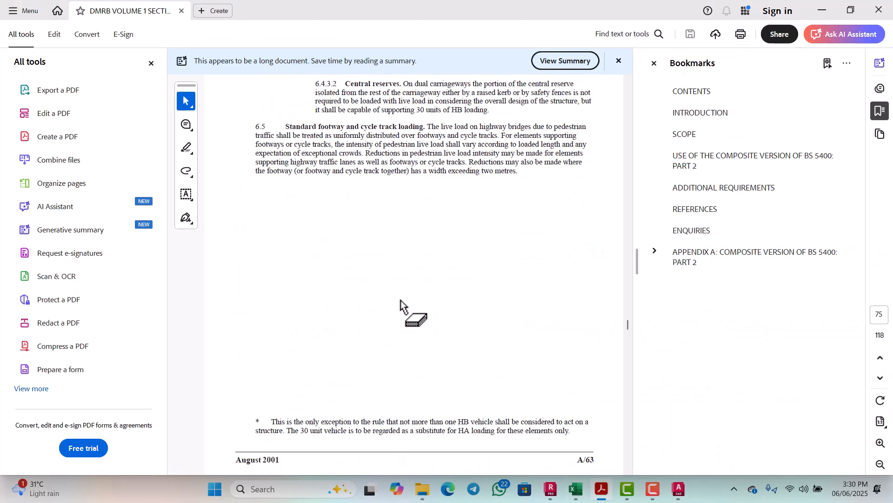
scroll(401, 301, "down", 15)
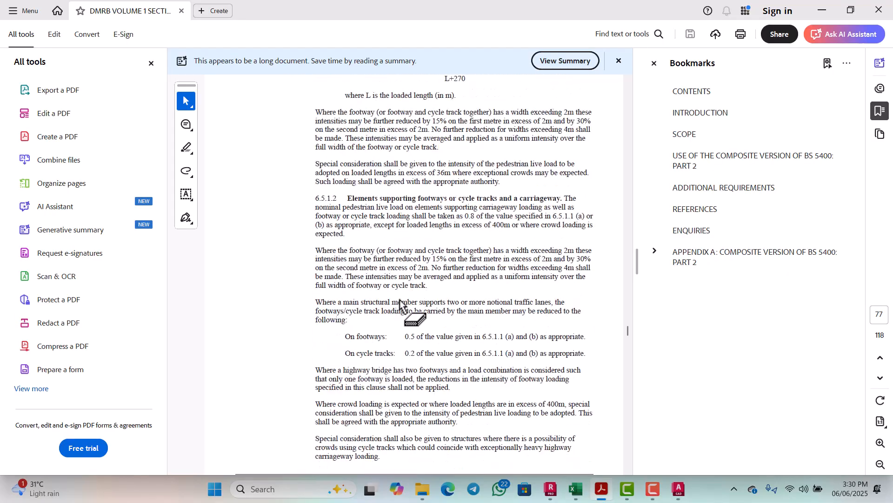
scroll(401, 302, "down", 15)
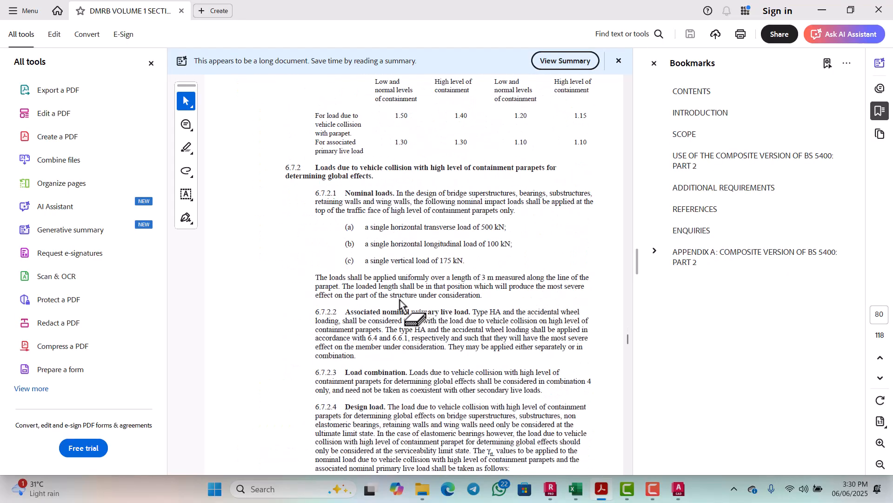
scroll(401, 302, "down", 15)
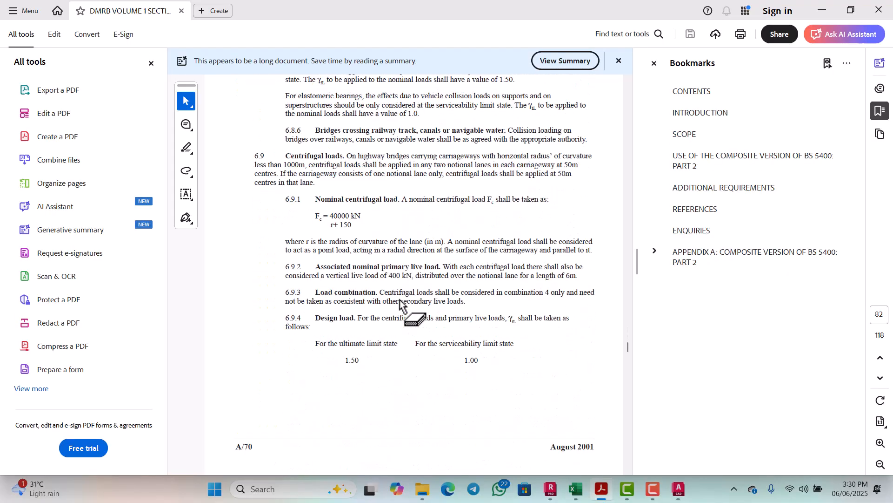
scroll(401, 301, "down", 15)
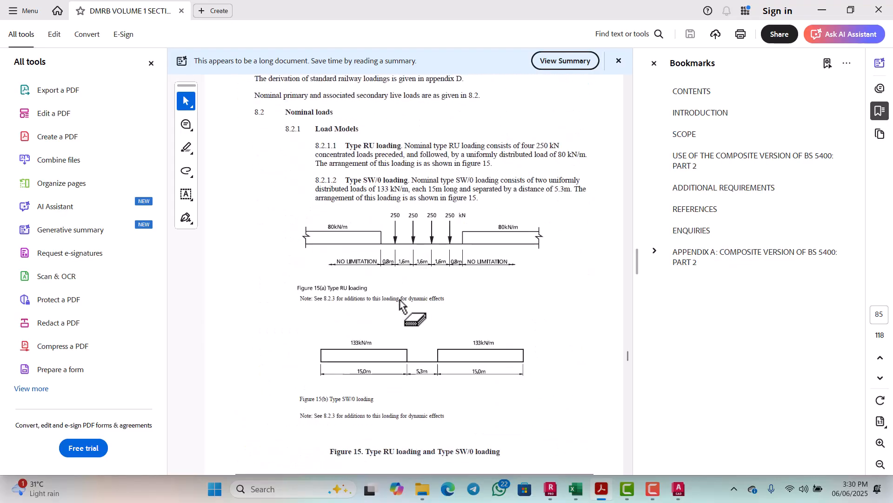
scroll(401, 302, "down", 15)
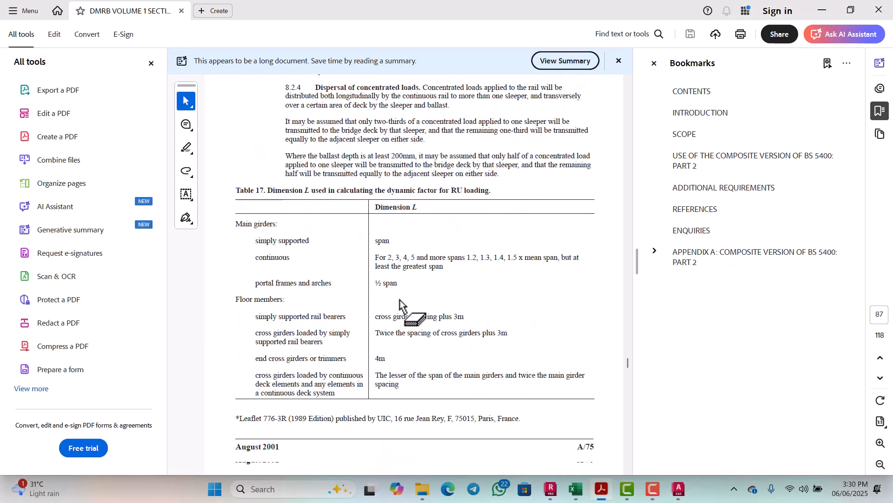
scroll(398, 303, "down", 15)
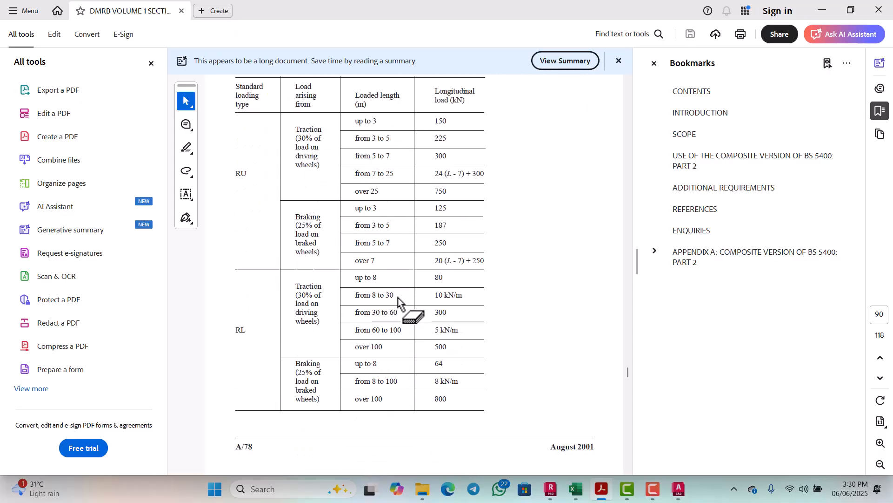
scroll(395, 301, "down", 15)
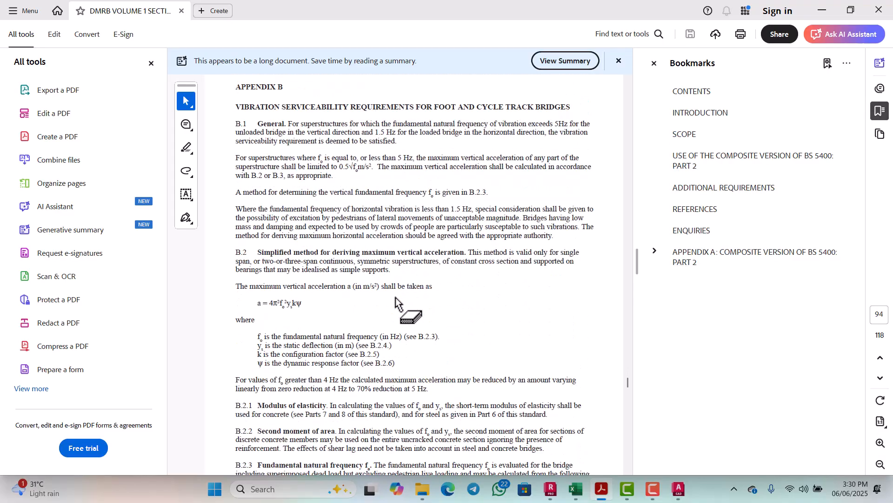
scroll(399, 306, "up", 10)
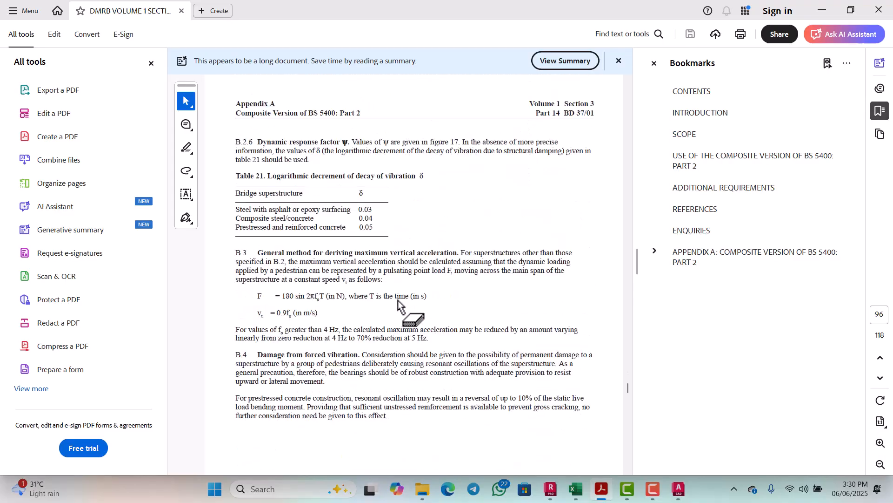
scroll(410, 291, "up", 20)
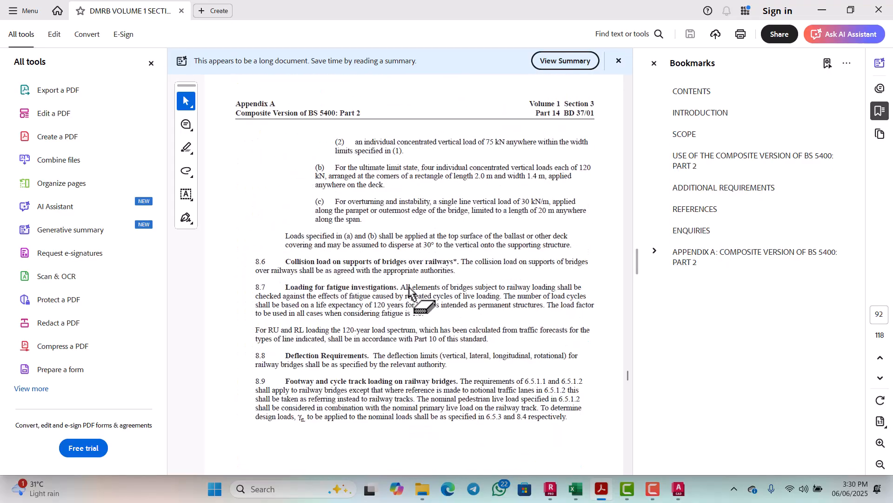
scroll(410, 277, "up", 20)
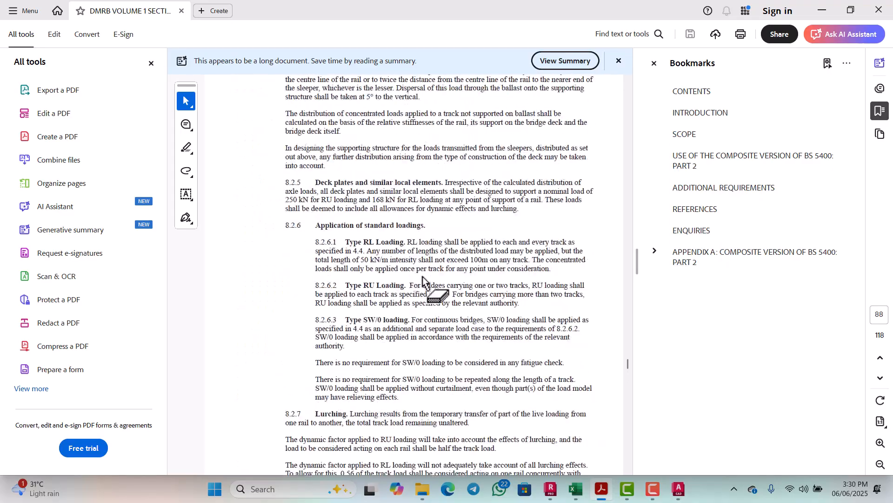
scroll(428, 293, "up", 20)
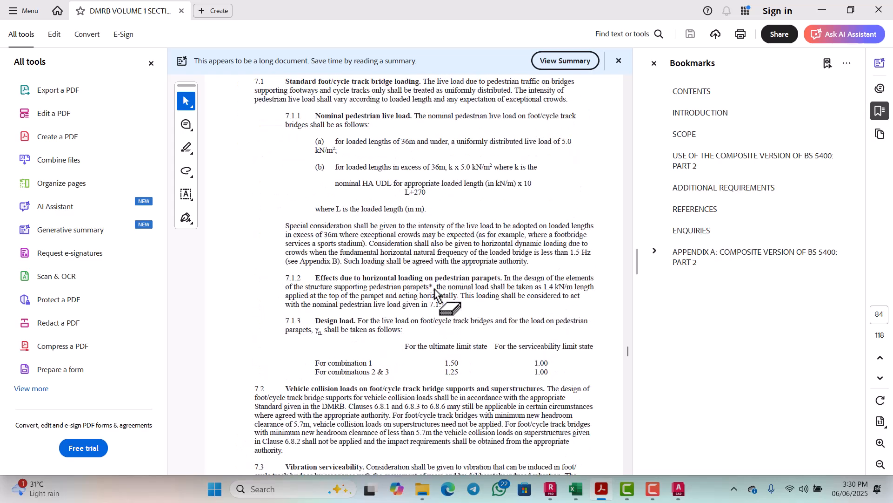
scroll(444, 308, "up", 15)
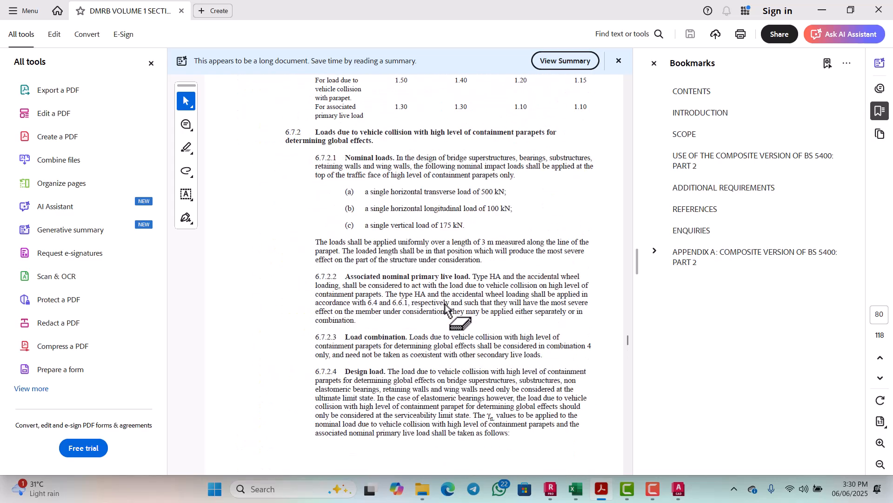
scroll(444, 308, "up", 20)
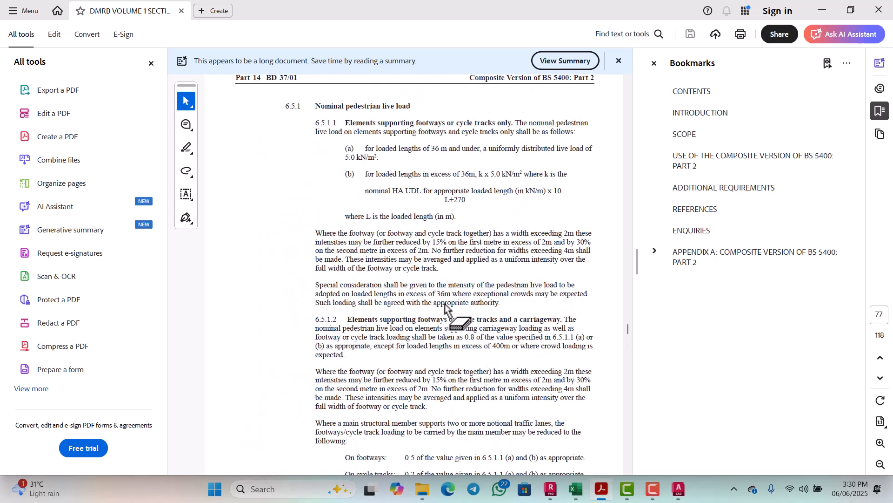
scroll(447, 302, "up", 15)
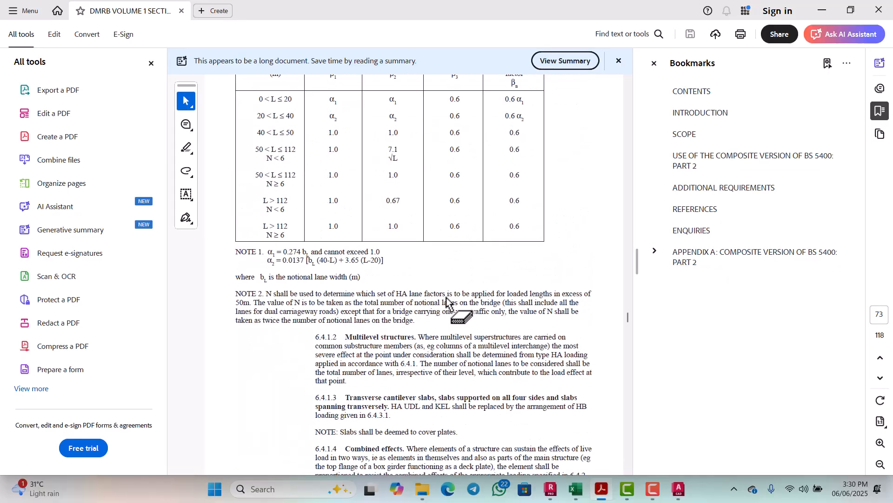
scroll(444, 293, "down", 5)
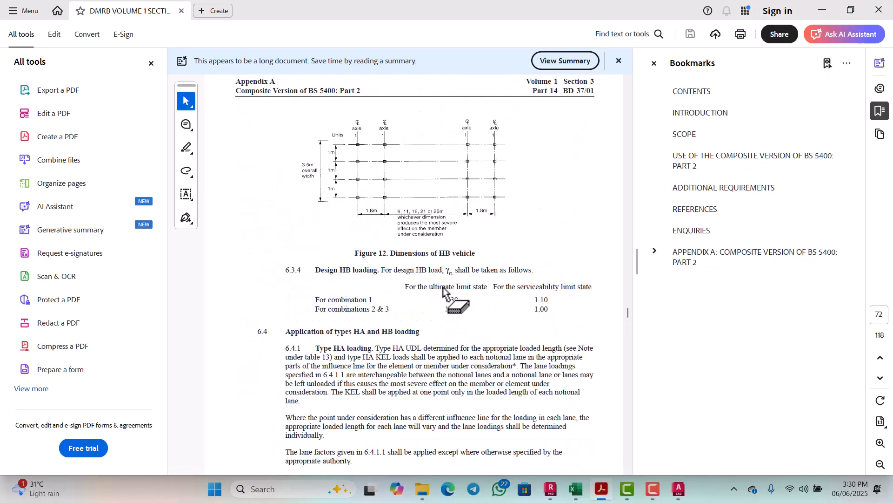
scroll(444, 292, "up", 4, "ctrl")
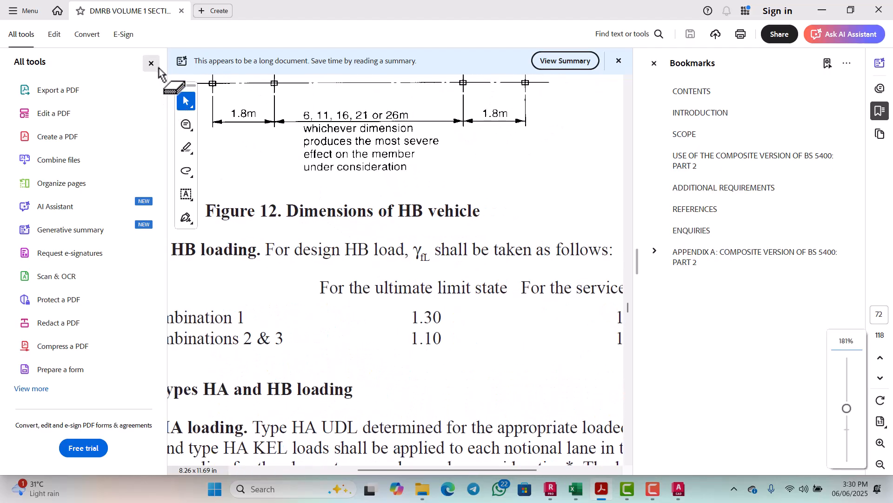
Clear the side panels of the PDF and examine the axle and wheel spacings in Figure 12, Dimensions of HB vehicle
left_click(151, 63)
scroll(311, 210, "up", 3)
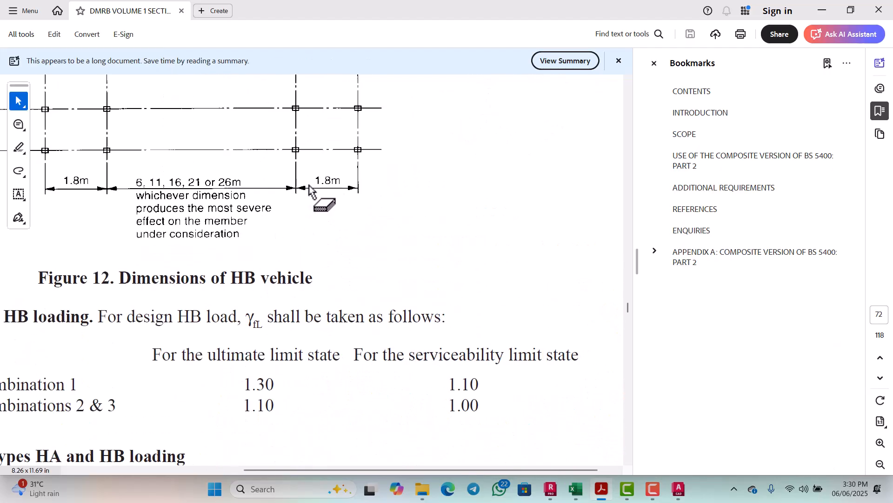
left_click(233, 470)
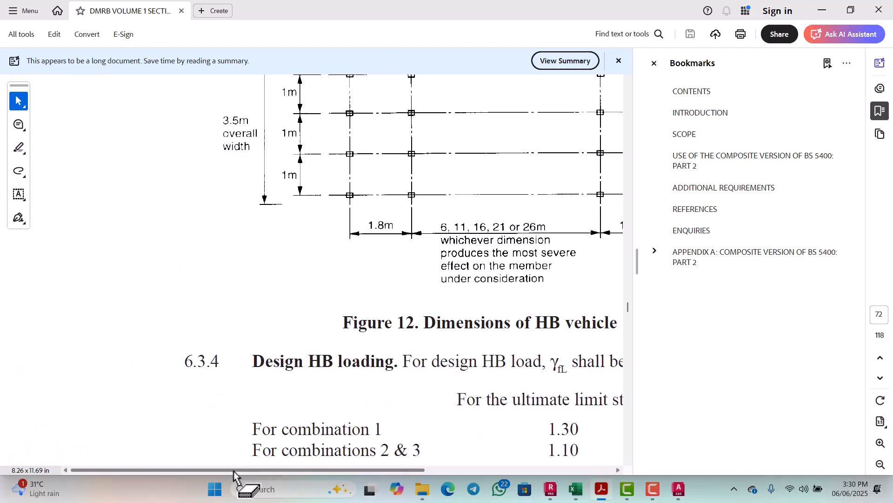
scroll(368, 293, "up", 2)
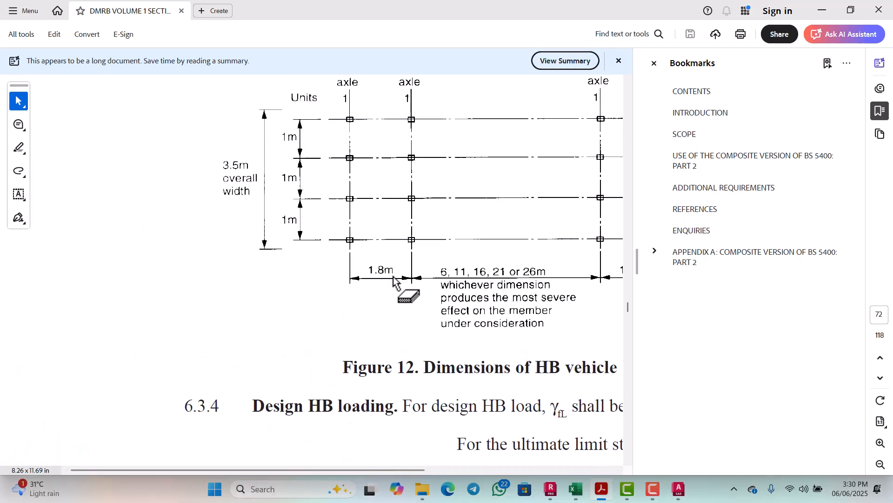
left_click(654, 65)
scroll(538, 195, "up", 1)
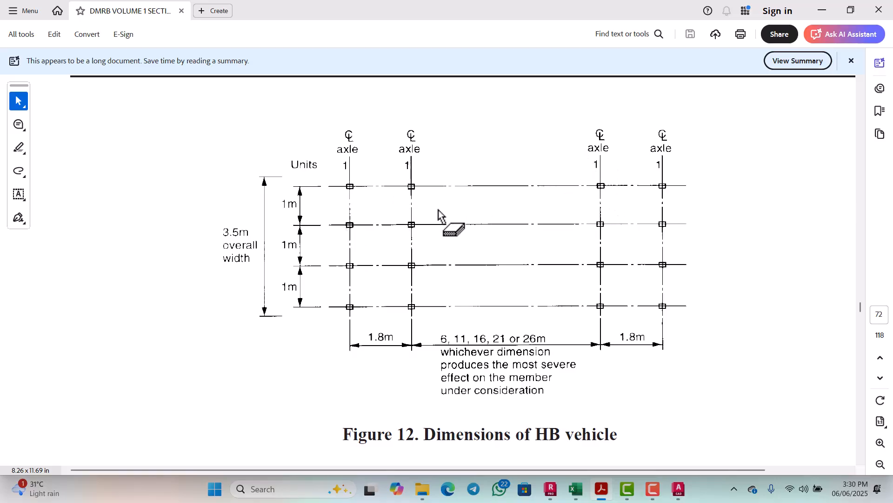
scroll(431, 218, "down", 1)
scroll(431, 230, "down", 1)
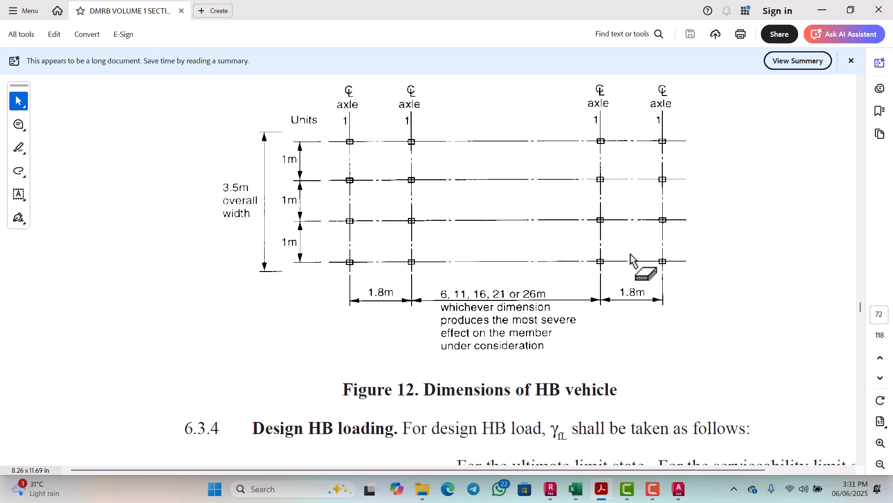
scroll(463, 256, "down", 1)
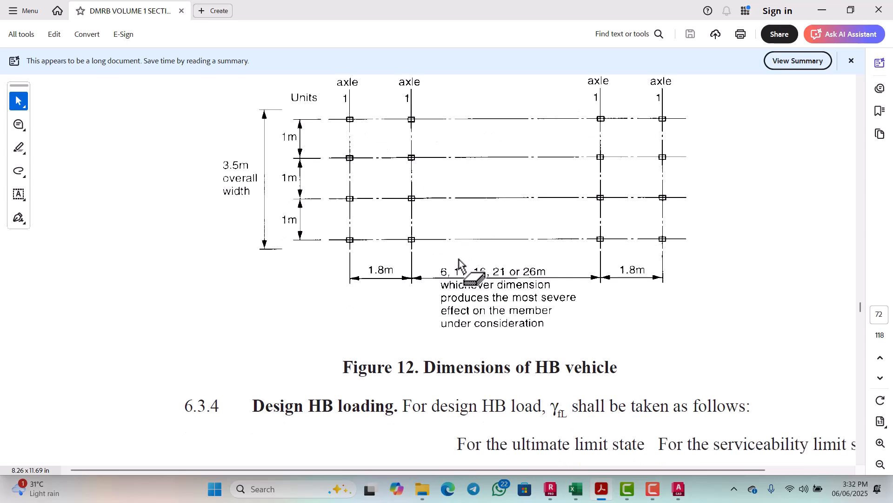
scroll(459, 259, "up", 1)
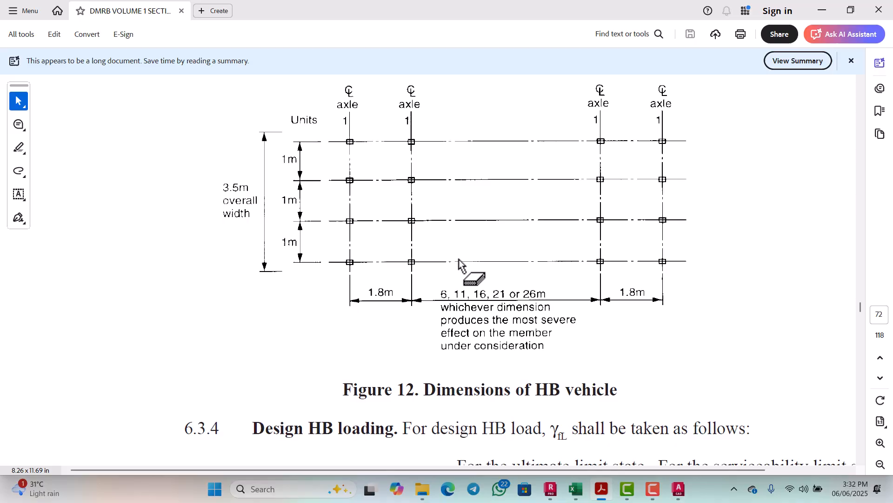
Switch to Robot Structural Analysis and rotate the deck model from the top view into a tilted 3D view
left_click(560, 493)
scroll(383, 274, "down", 2)
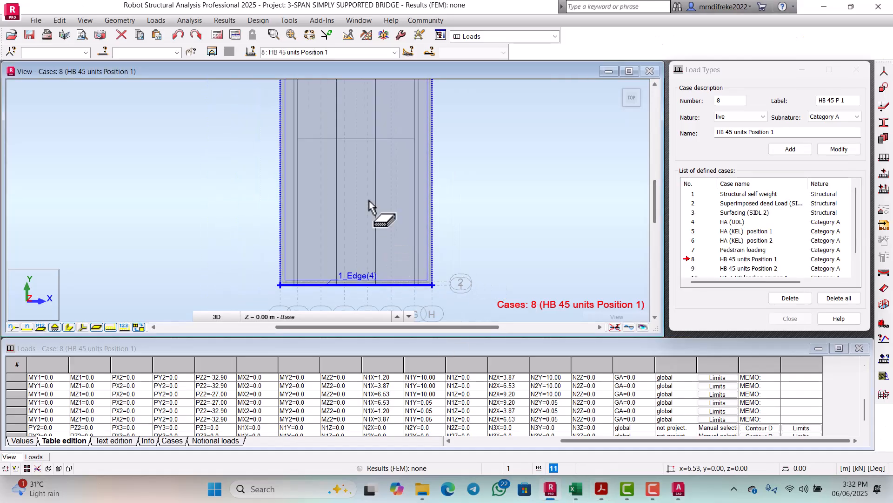
scroll(352, 163, "up", 3)
scroll(355, 277, "down", 3)
scroll(327, 181, "up", 3)
scroll(331, 186, "down", 3)
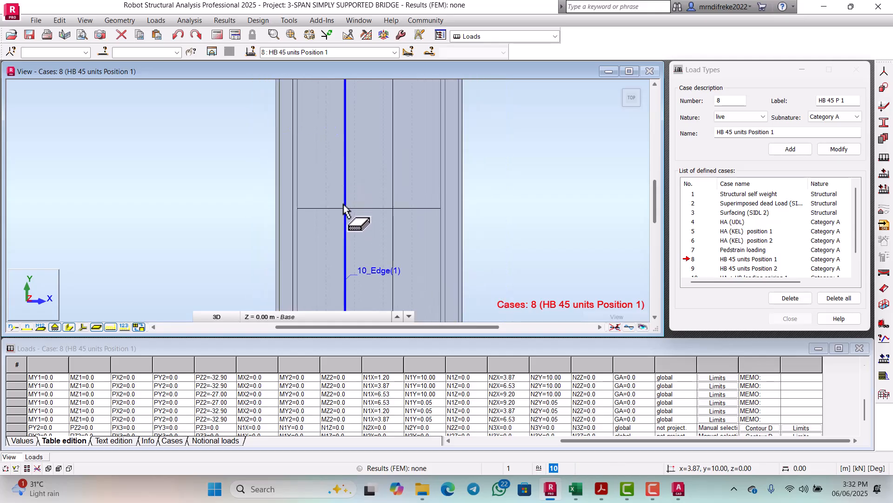
scroll(347, 211, "down", 3)
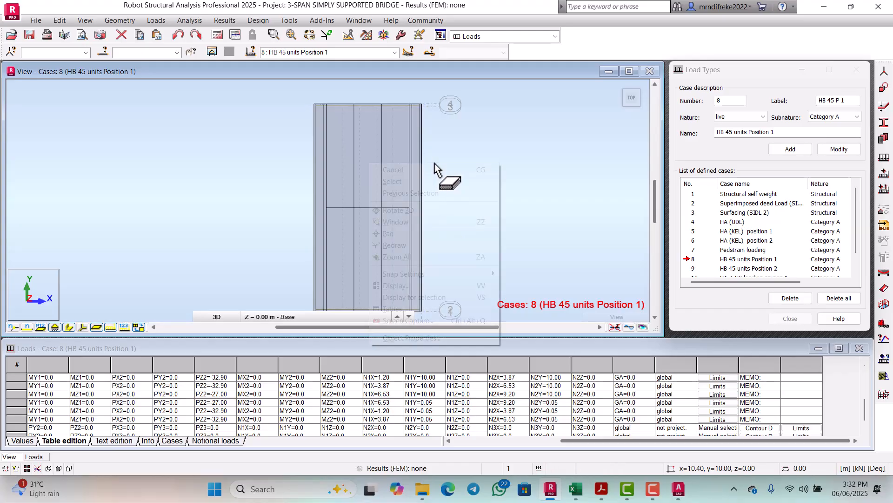
right_click(434, 168)
left_click(412, 210)
left_click_drag(419, 224, 413, 204)
left_click_drag(419, 235, 418, 216)
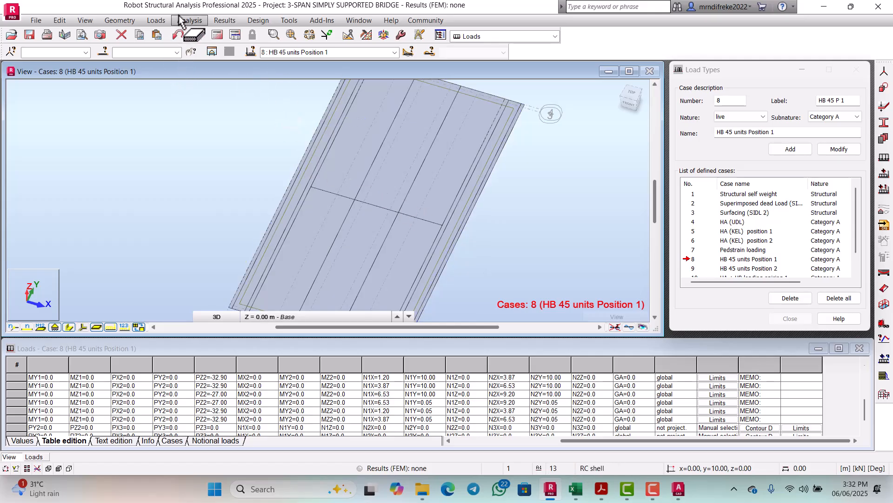
Create a node at (1.20, 10.00, 0.00), where the transverse midspan line starts, and finish node definition
left_click(127, 21)
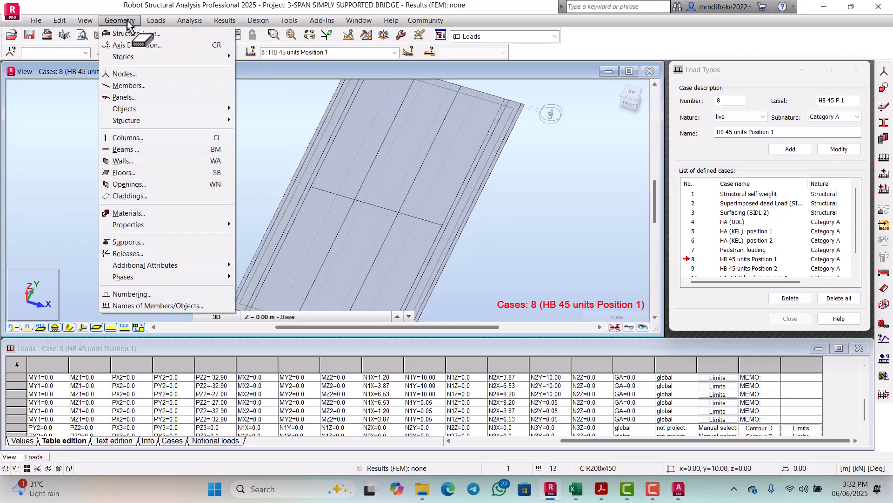
left_click(126, 73)
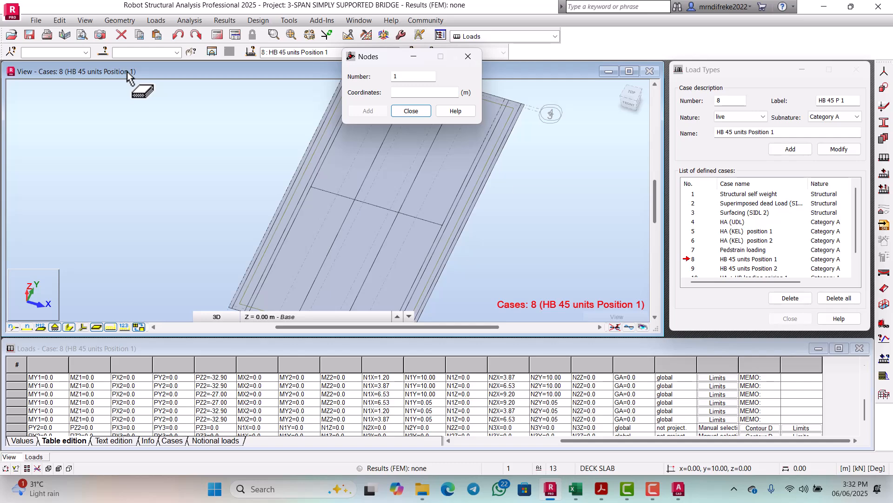
scroll(313, 190, "up", 3)
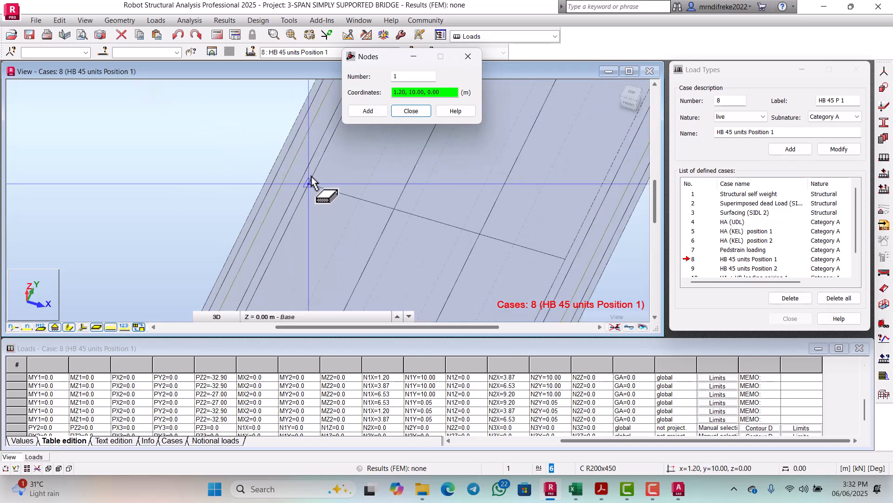
left_click(310, 183)
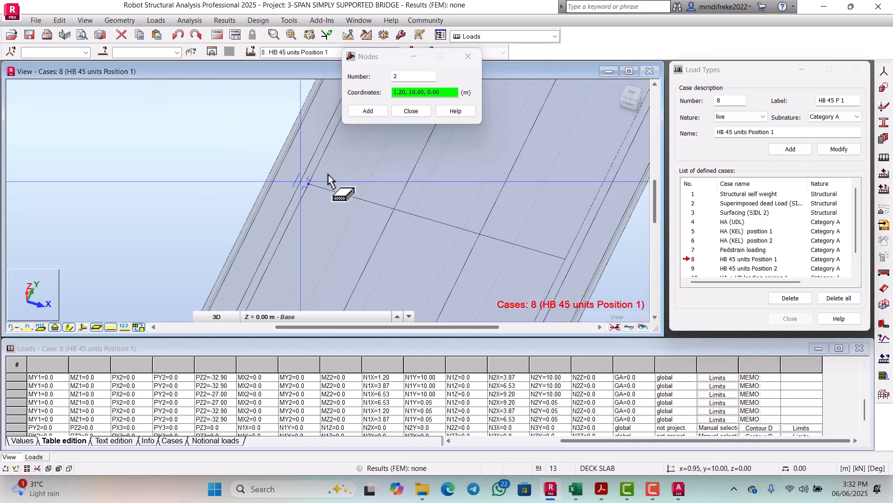
left_click(411, 111)
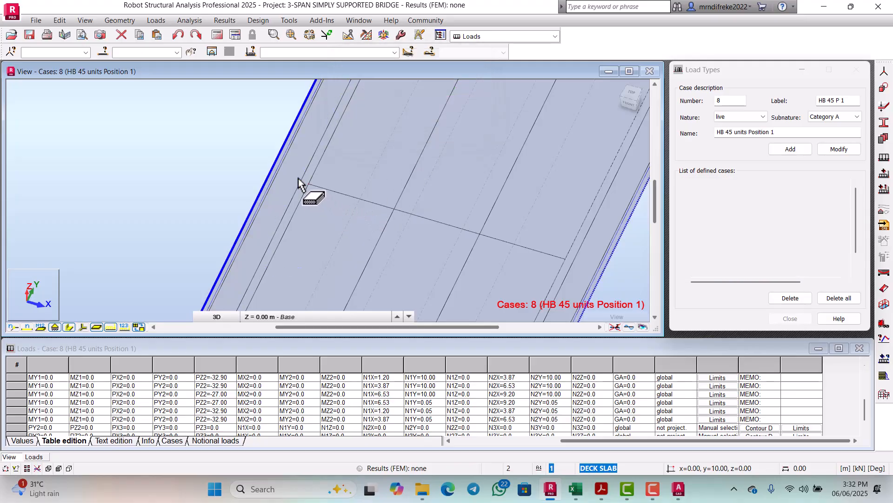
Apply a vertical nodal force of FZ = -112.5 kN to the new node in load case 8 and display load values
left_click_drag(307, 183, 328, 205)
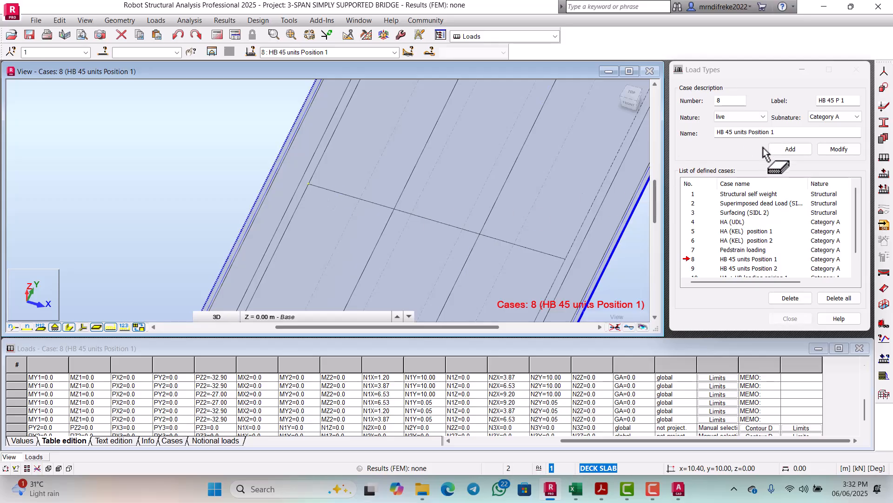
left_click(885, 157)
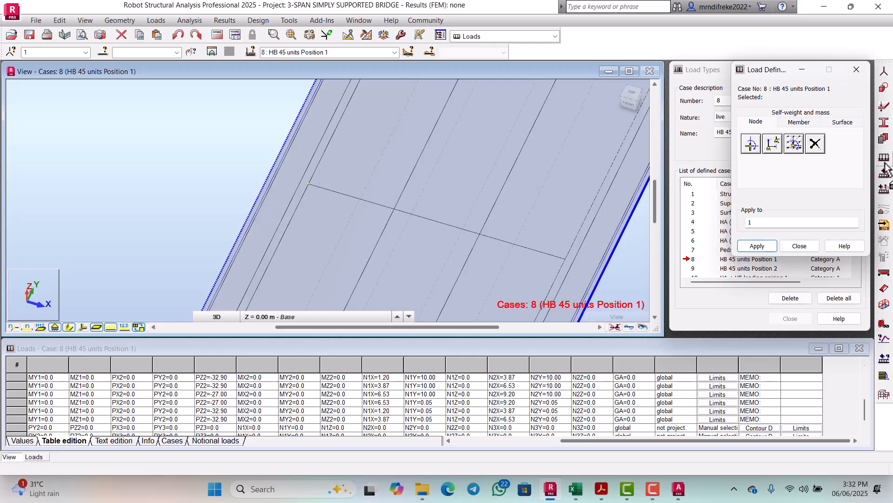
left_click(750, 144)
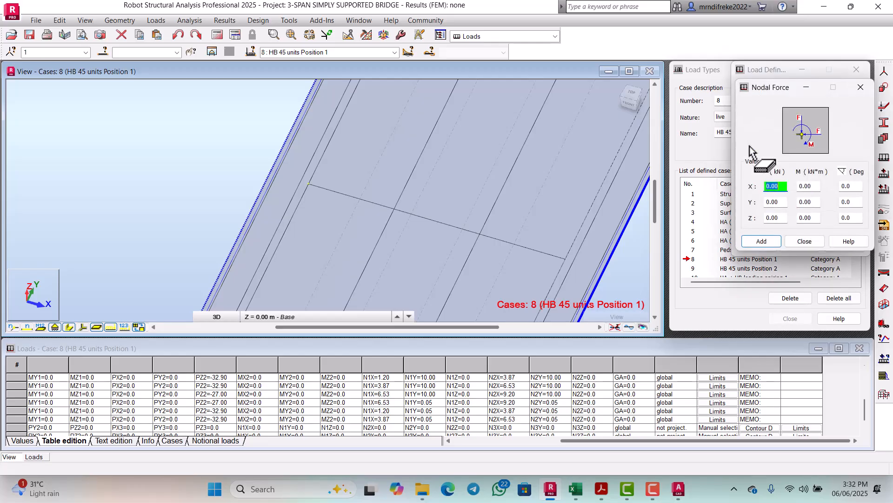
left_click(780, 222)
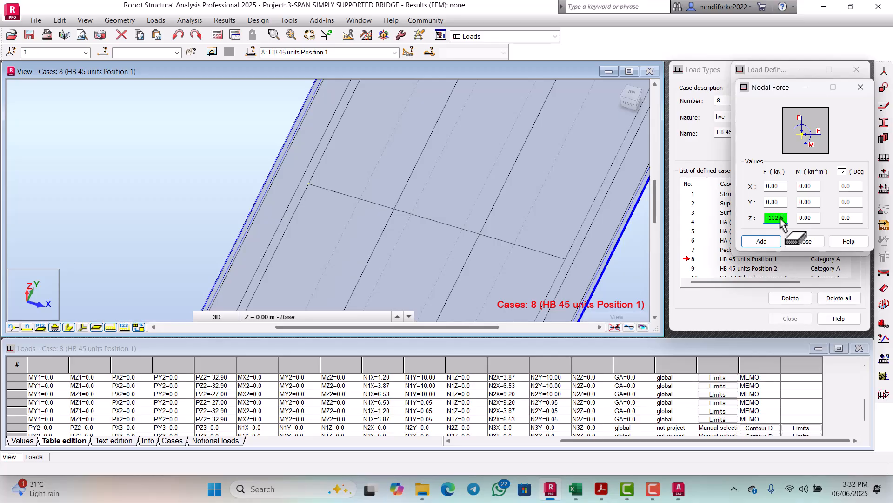
left_click(762, 241)
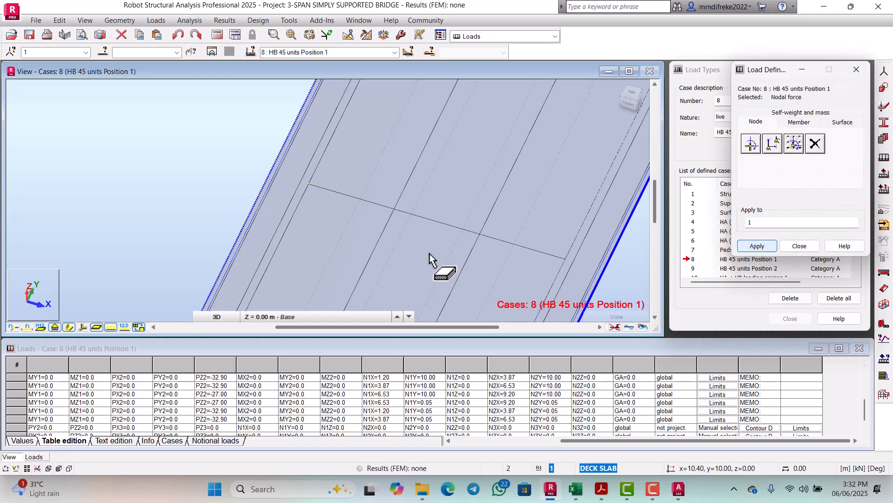
left_click(310, 185)
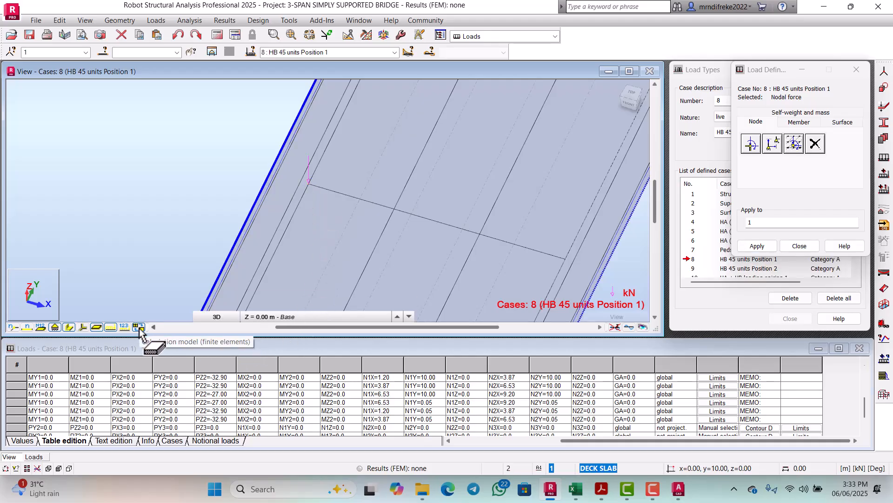
left_click(124, 329)
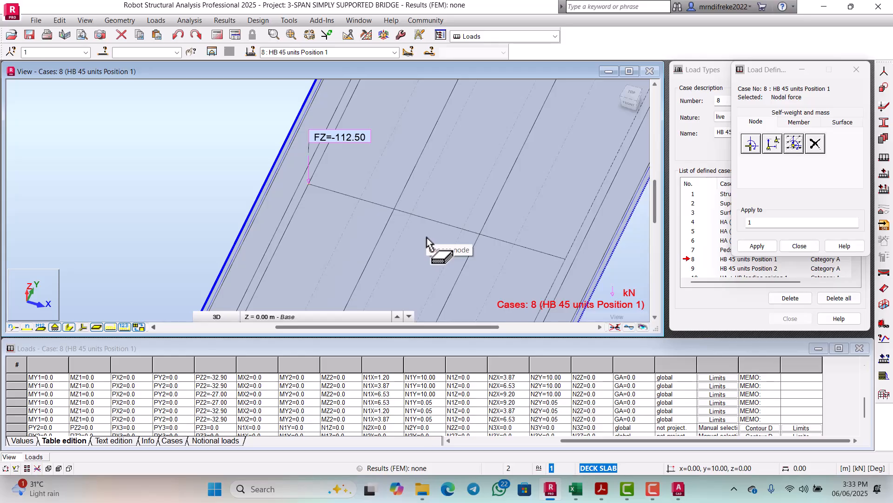
scroll(378, 201, "up", 1)
scroll(337, 184, "down", 1)
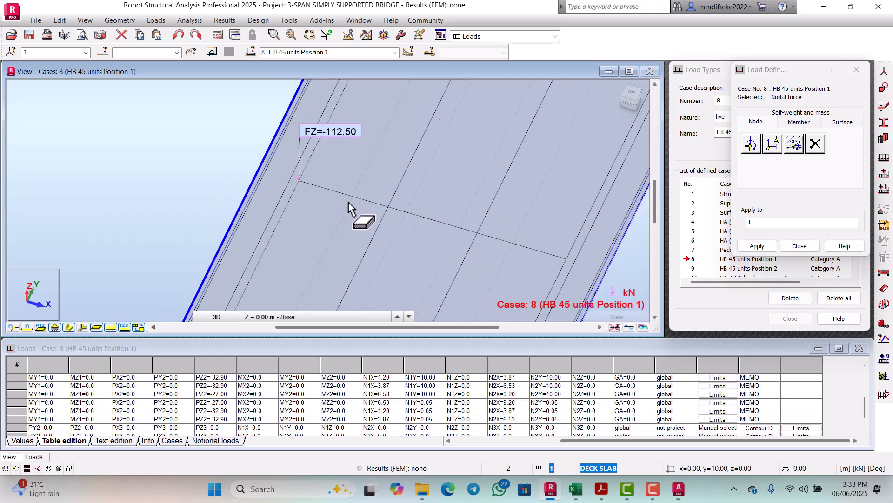
left_click(370, 204)
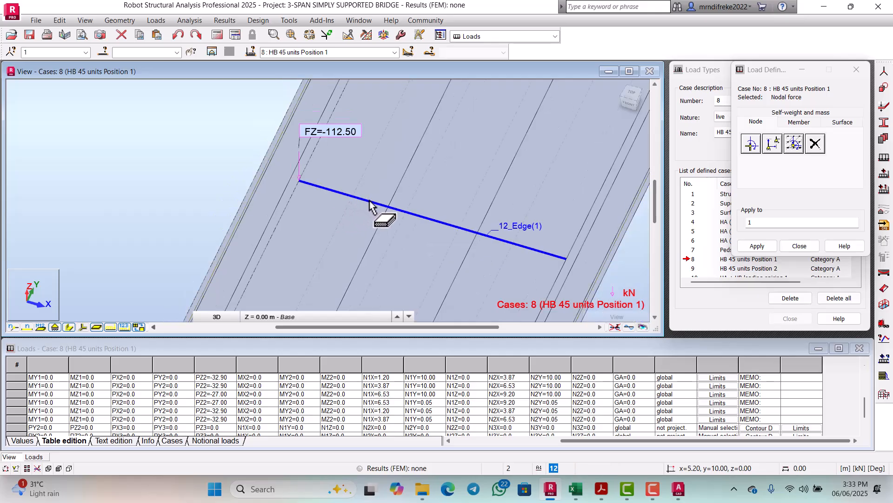
scroll(371, 205, "down", 1)
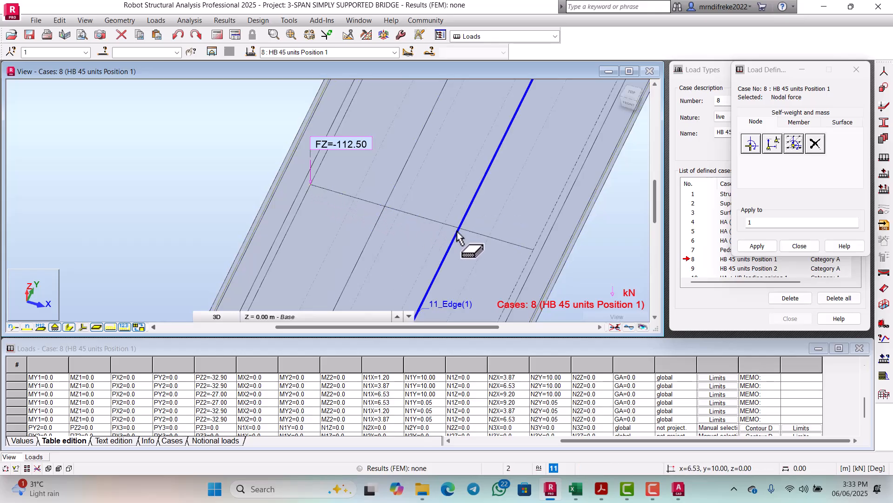
scroll(391, 222, "down", 1)
scroll(343, 196, "up", 1)
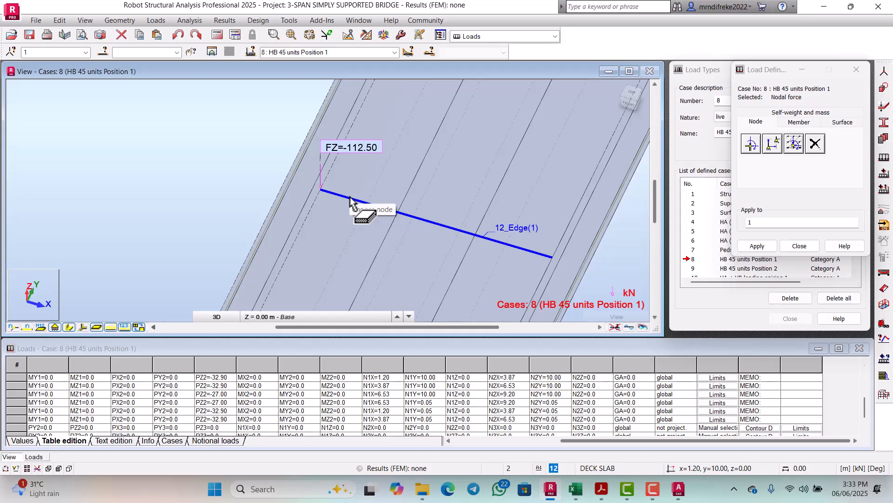
left_click(556, 36)
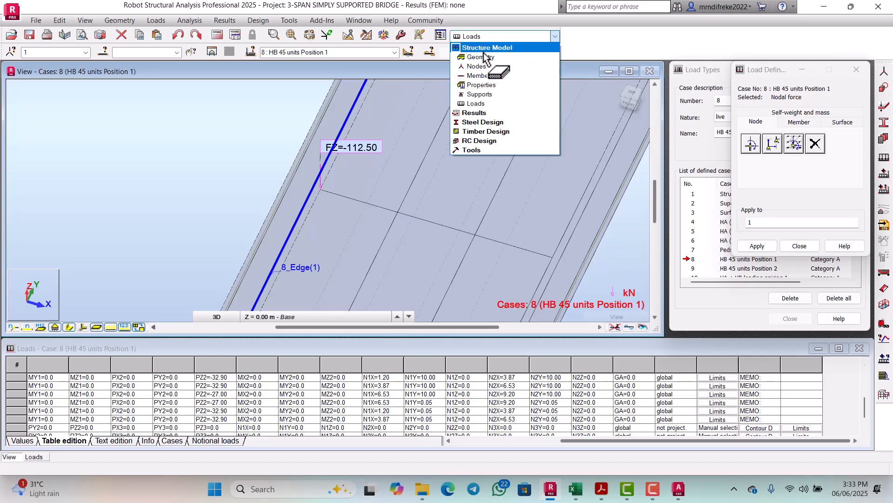
left_click(592, 48)
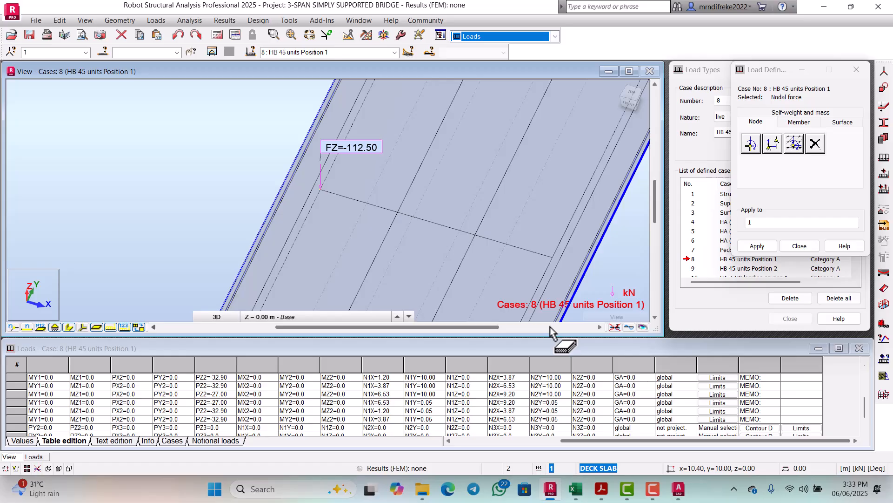
Switch to the Excel deck design sheet, examine the HB vehicle placement diagram with its axle and wheel spacings, and return to Robot
left_click(576, 491)
scroll(421, 308, "down", 6)
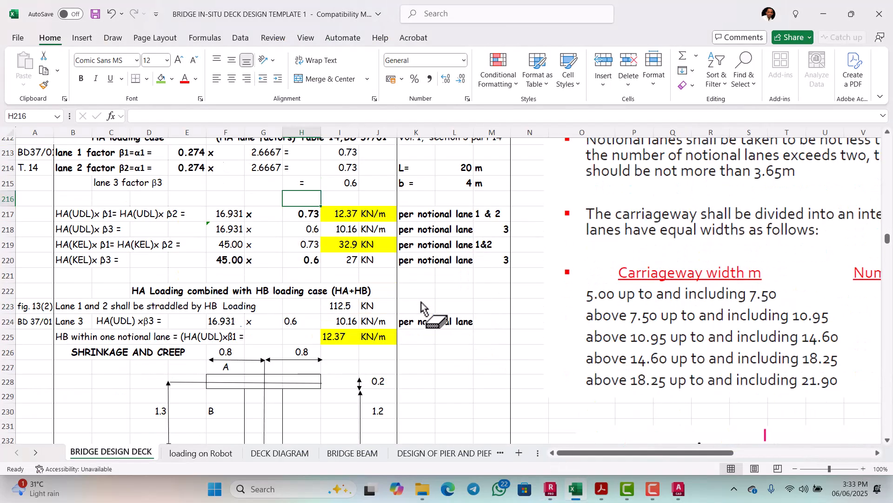
scroll(421, 307, "down", 8)
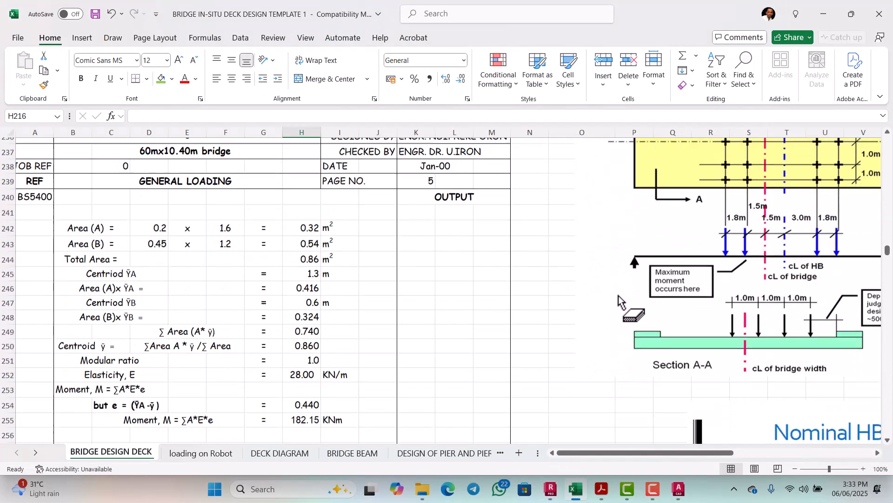
scroll(666, 288, "right", 3)
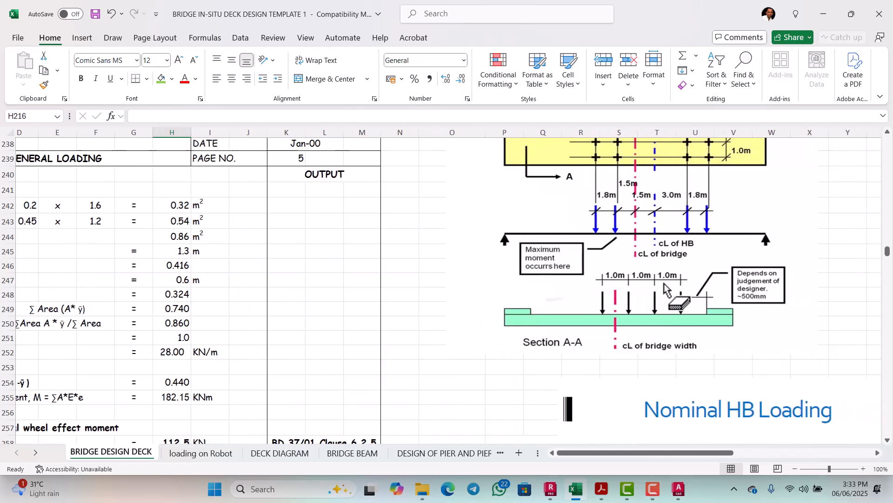
scroll(665, 288, "right", 1)
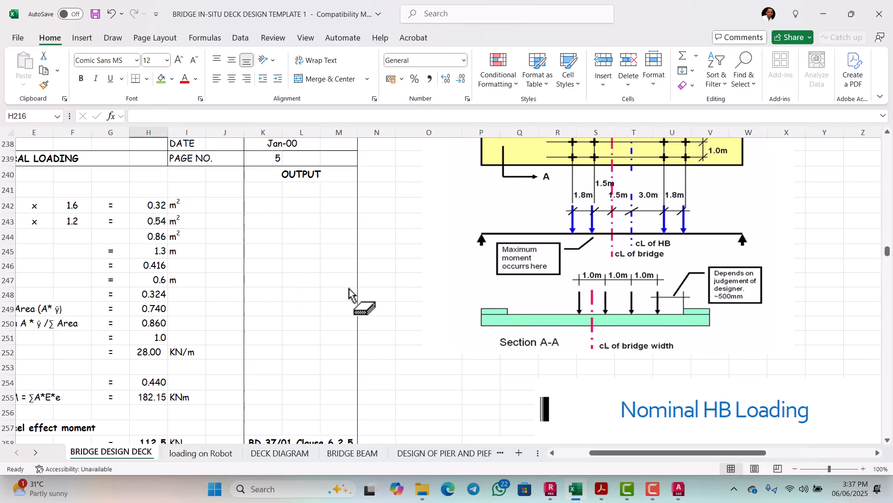
scroll(349, 294, "left", 4)
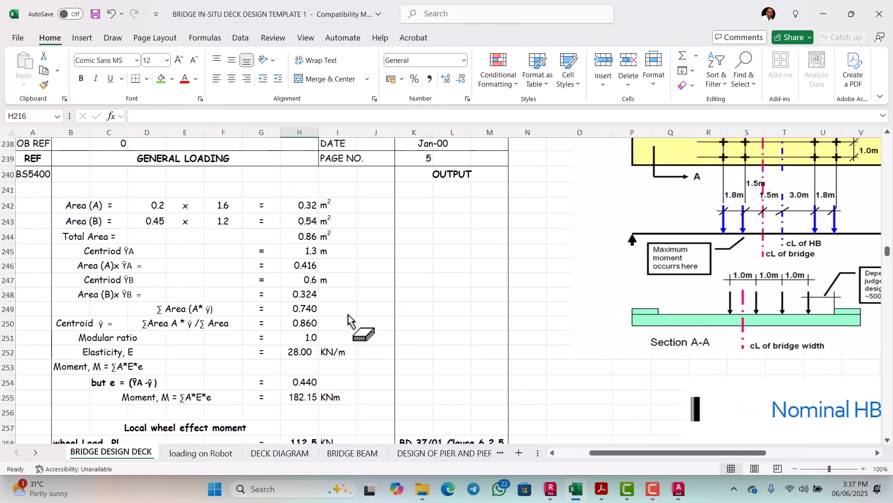
mouse_move(551, 489)
left_click(499, 432)
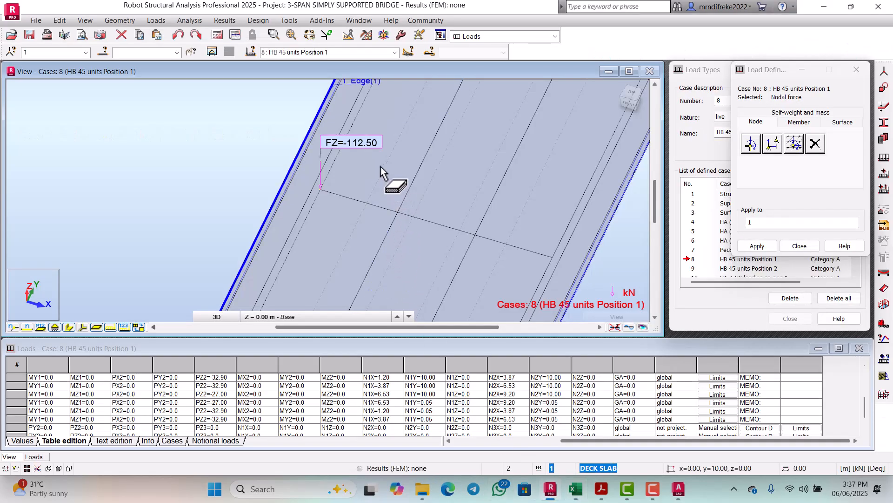
Finish load definition, return to the Geometry layout, and display only load case 8, HB 45 units Position 1
left_click(799, 246)
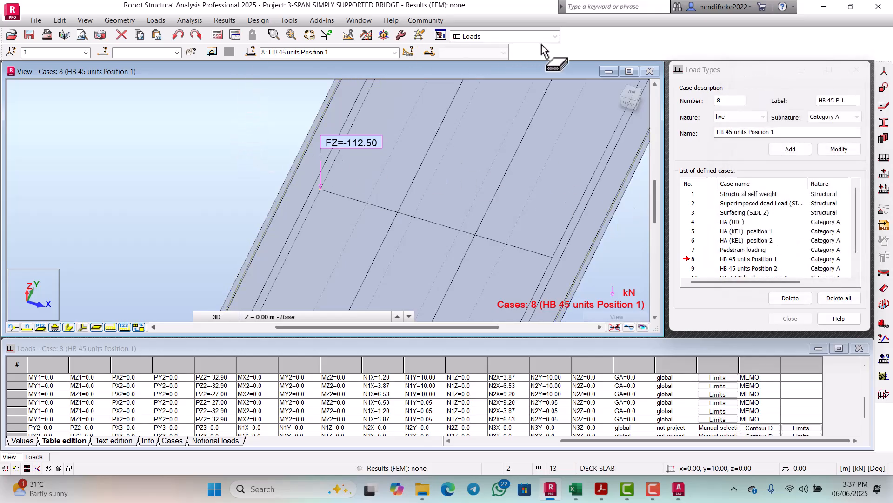
left_click(554, 36)
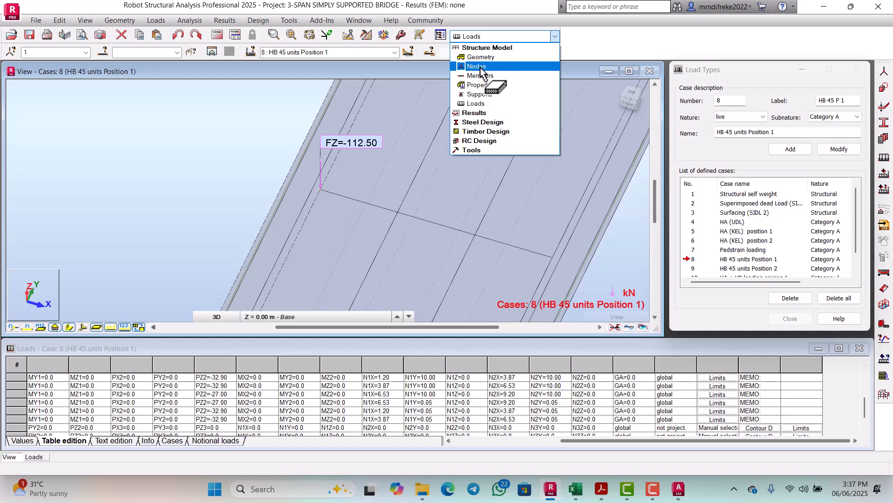
left_click(481, 58)
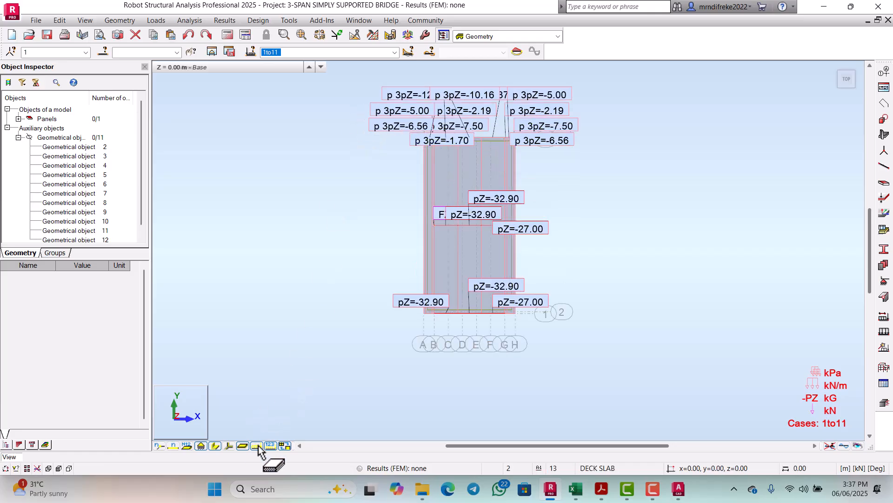
left_click(394, 52)
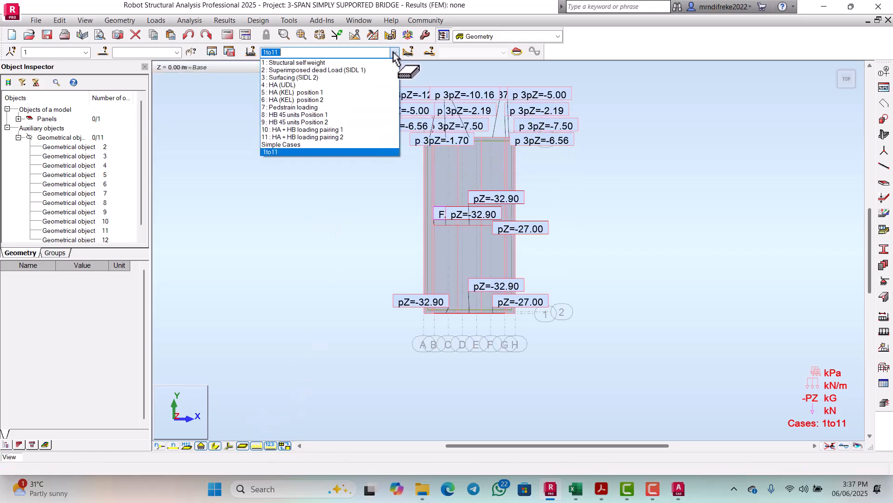
left_click(292, 115)
Rotate the deck model from the top view into a tilted 3D view that shows the nodal force on the midspan line
scroll(447, 215, "up", 2)
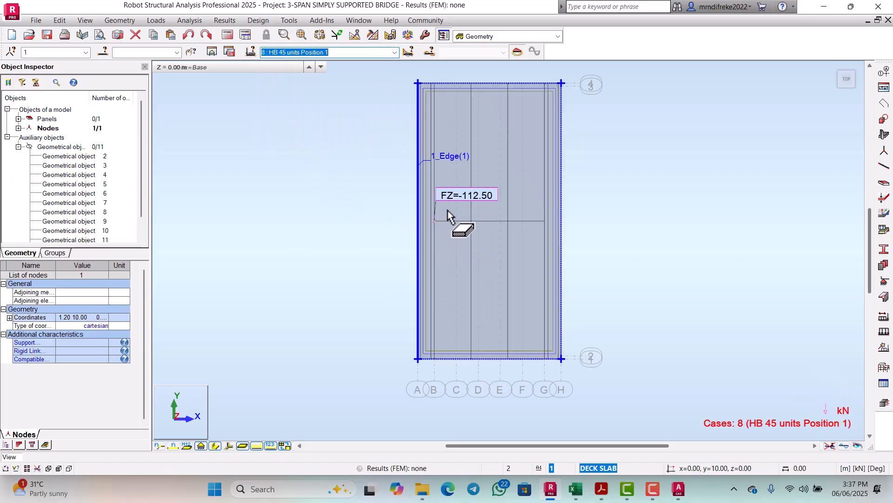
scroll(447, 215, "up", 4)
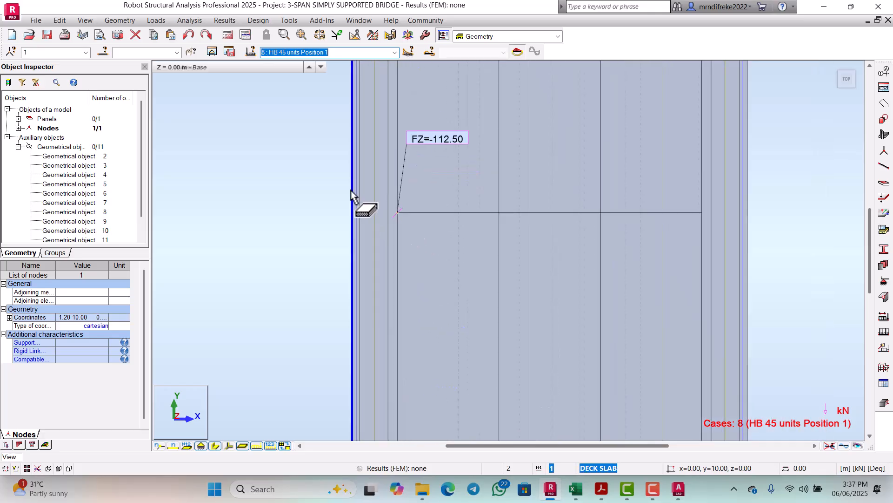
scroll(352, 196, "down", 2)
right_click(321, 207)
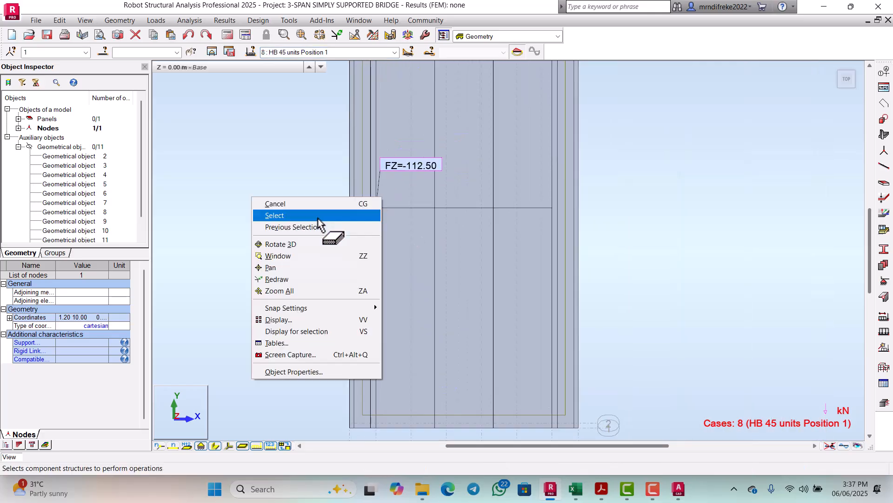
left_click(279, 245)
mouse_move(328, 246)
middle_mouse_down("shift")
mouse_move(321, 220)
mouse_move(343, 238)
middle_mouse_up("shift")
scroll(321, 221, "down", 2)
scroll(343, 241, "up", 2)
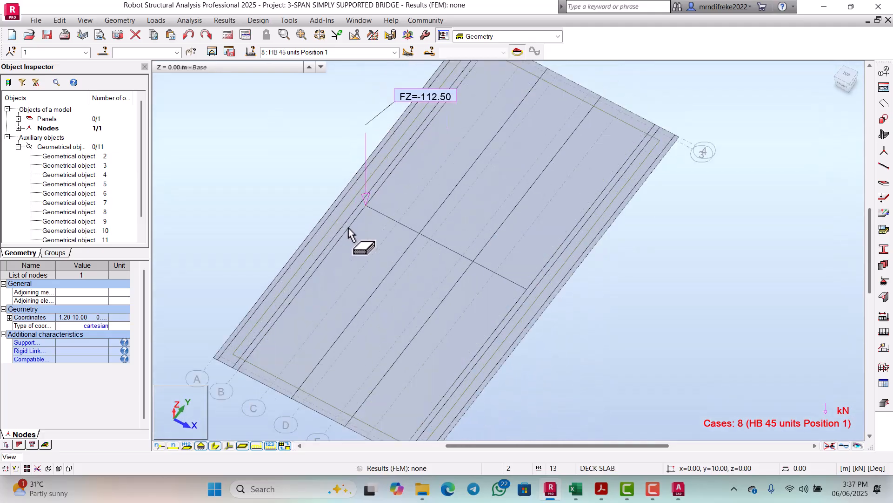
Move node 1 with its force by the translation vector 0.5,0,0 m across the deck
mouse_move(188, 109)
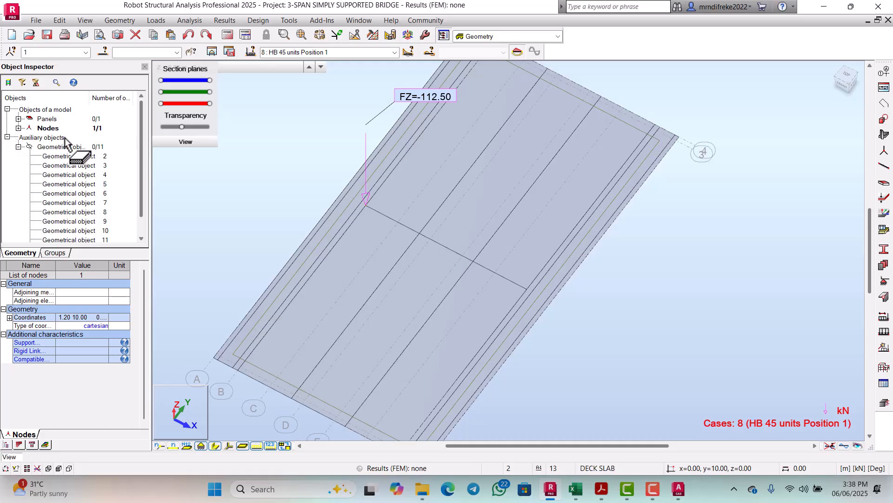
left_click(18, 128)
left_click_drag(57, 145, 71, 69)
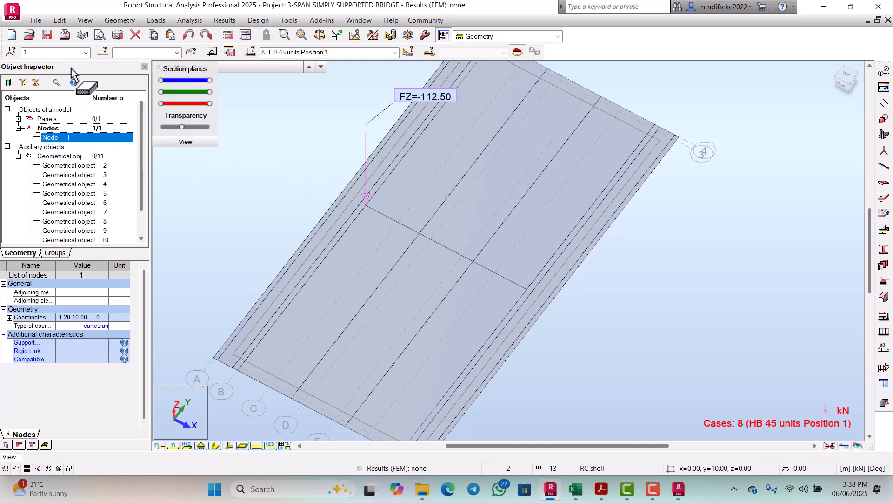
left_click(63, 23)
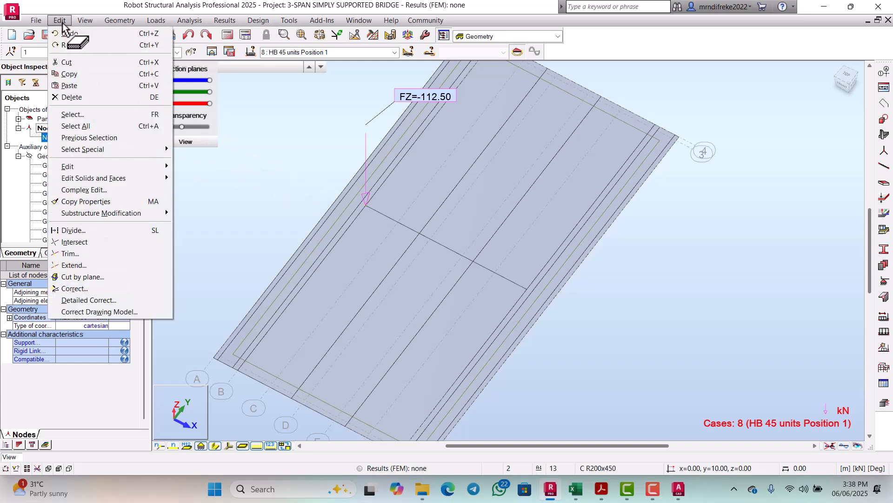
mouse_move(73, 169)
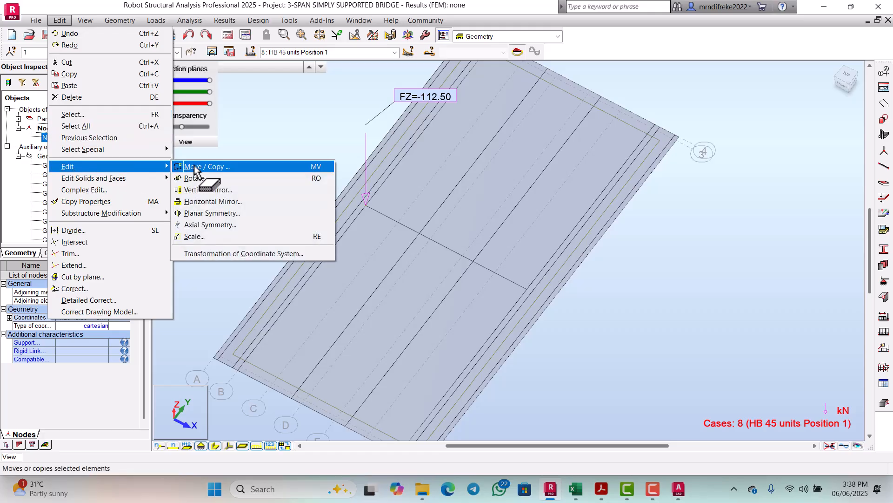
left_click(249, 167)
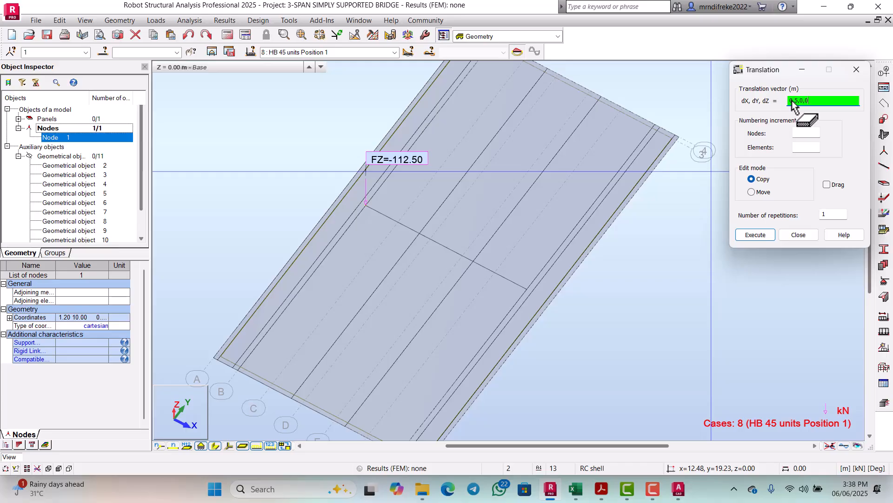
left_click(754, 193)
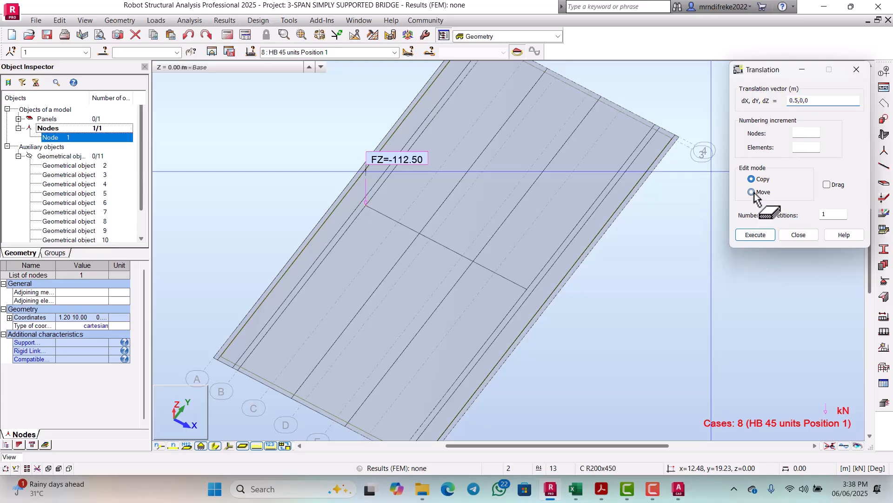
left_click(756, 235)
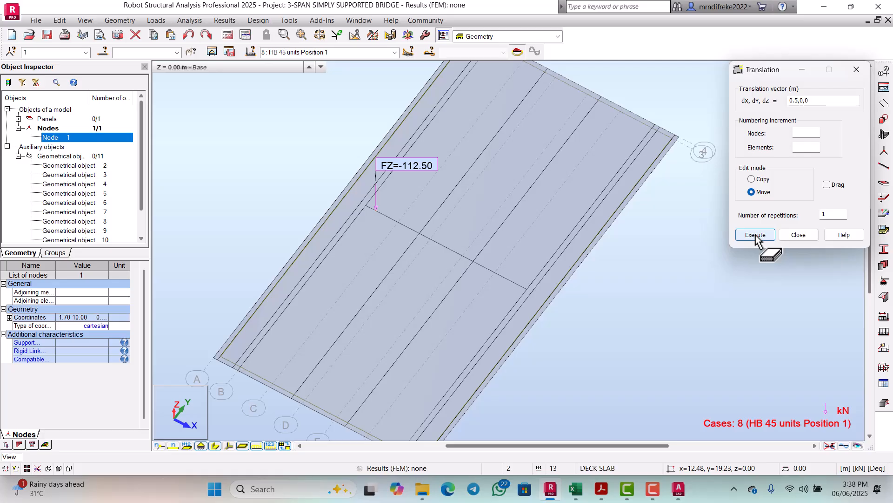
Check the wheel spacing in Figure 12 of the DMRB PDF and copy node 1 in Robot by 1.0,0,0 m with 3 repetitions
left_click(810, 101)
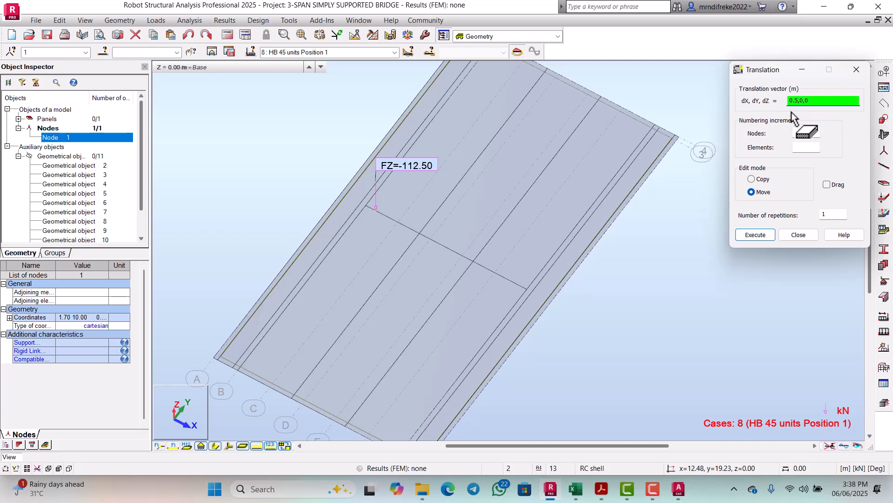
left_click(798, 102)
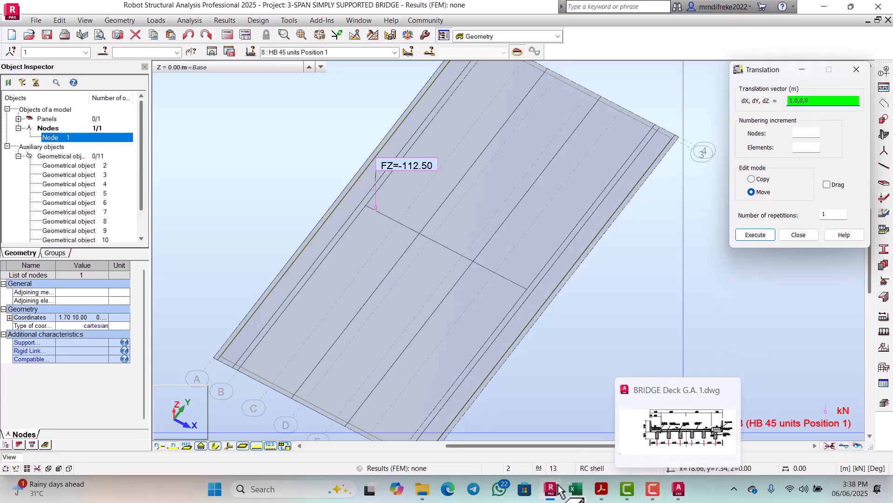
left_click(601, 488)
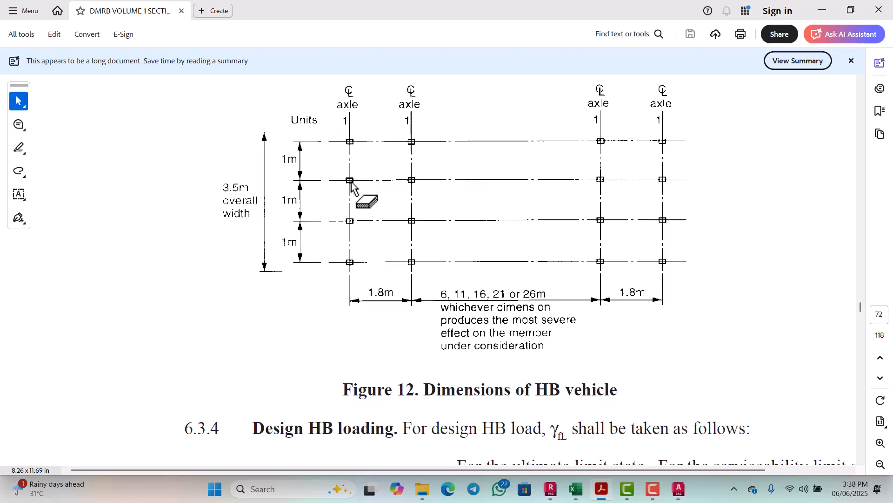
mouse_move(578, 492)
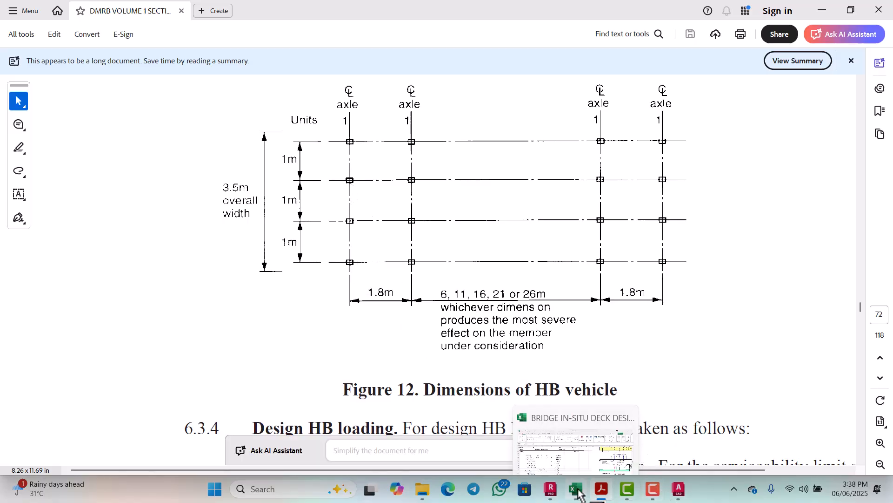
left_click(551, 488)
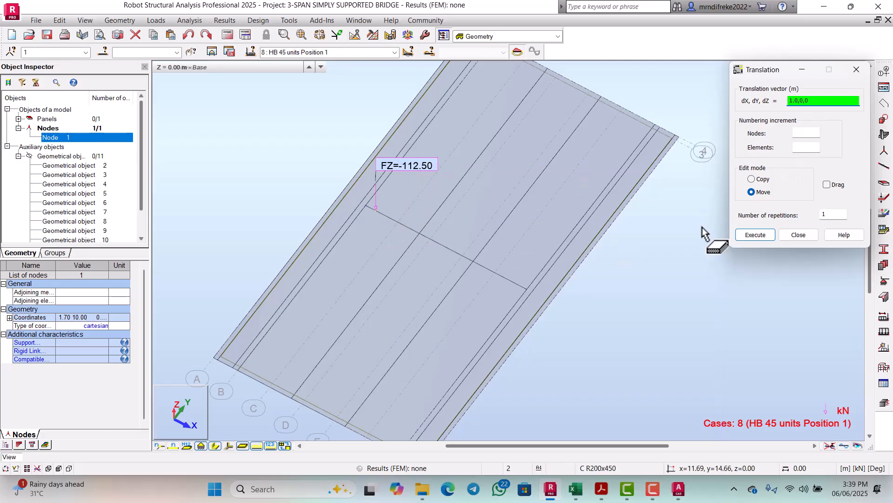
left_click(834, 215)
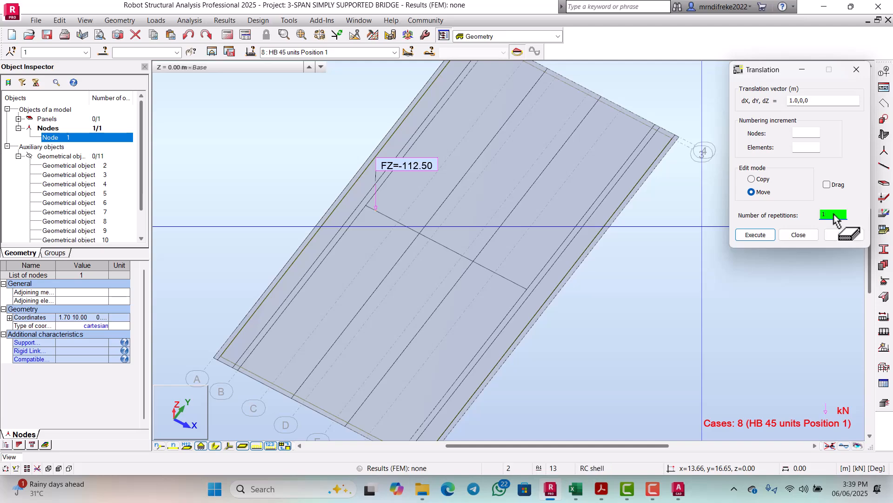
type("3")
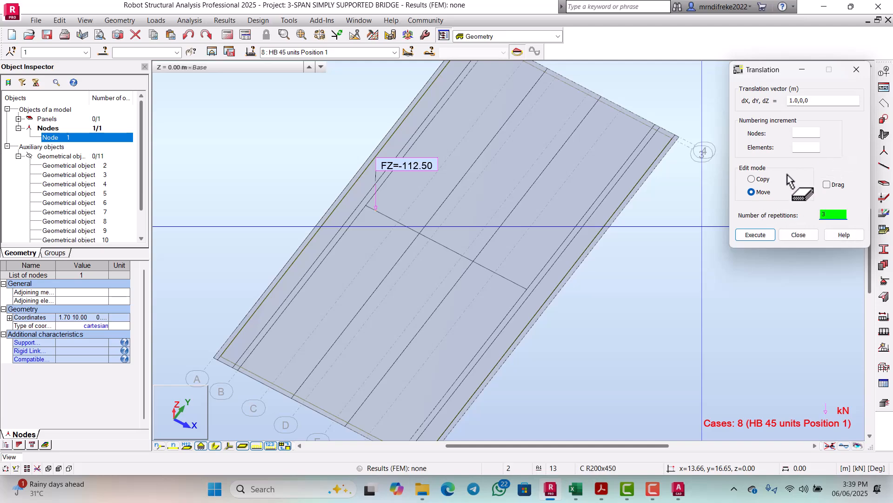
left_click(753, 179)
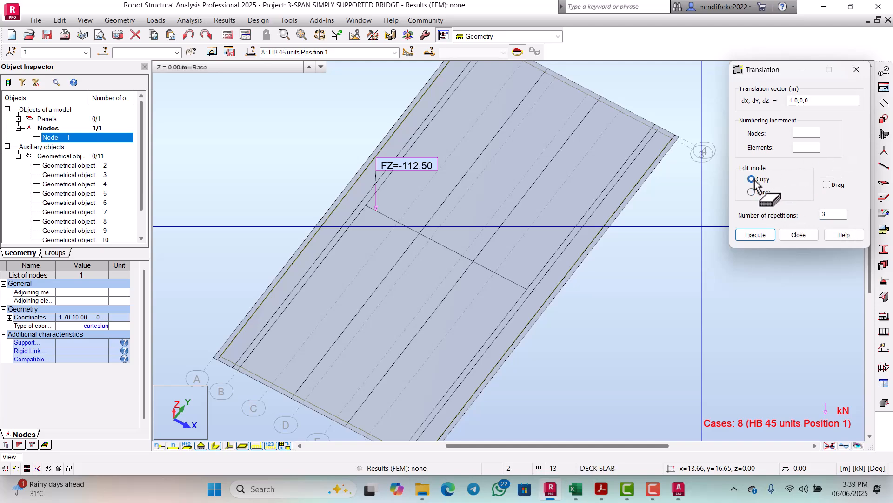
left_click(760, 235)
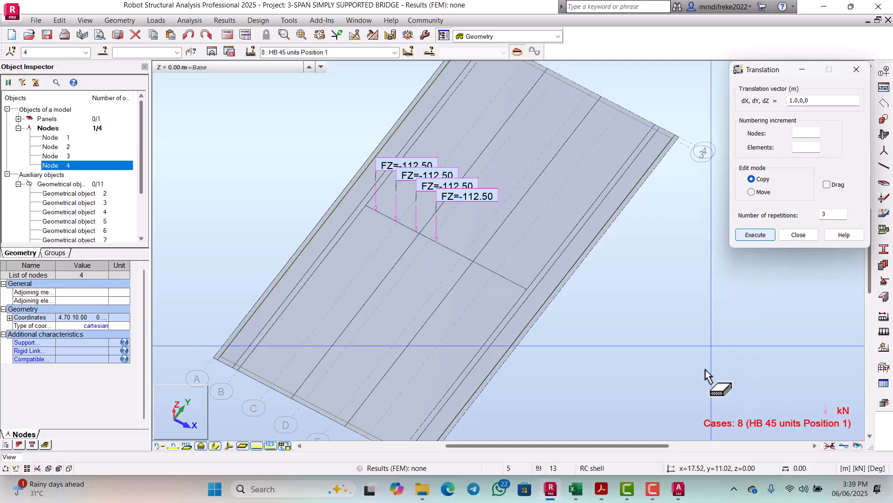
Switch to the DMRB PDF, examine the axle spacings in the HB vehicle dimensions figure, and return to Robot
mouse_move(572, 496)
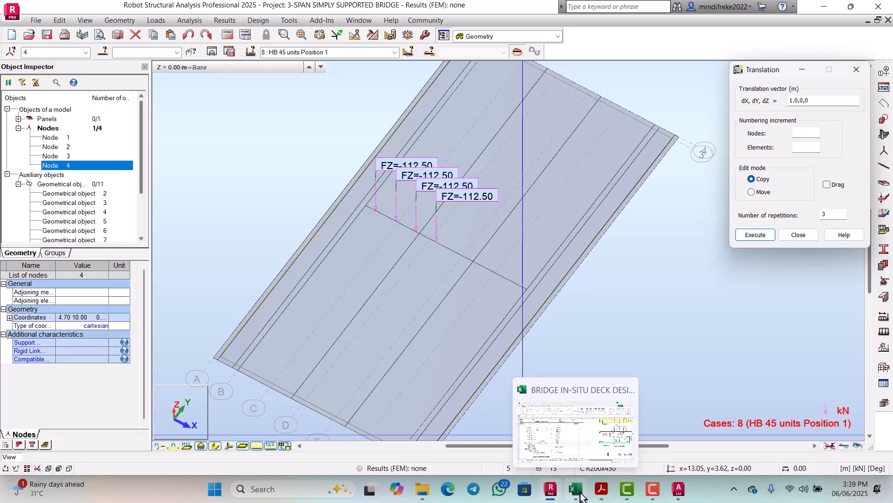
left_click(600, 494)
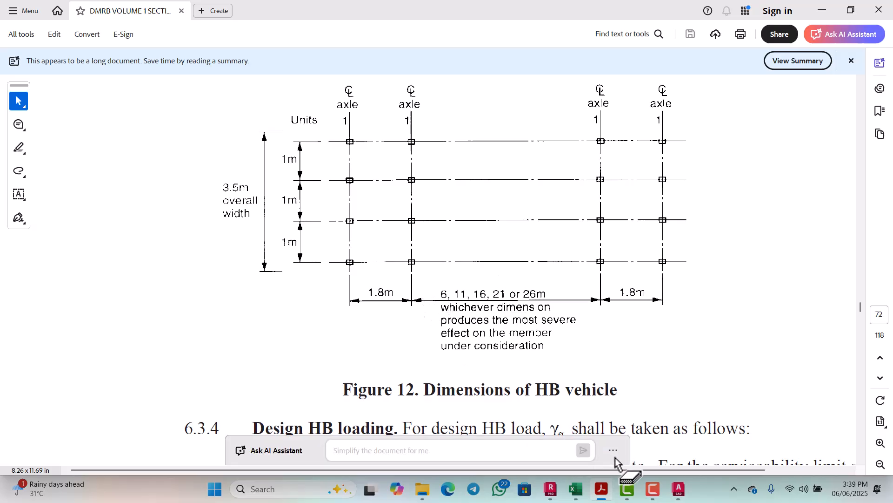
mouse_move(552, 491)
left_click(549, 442)
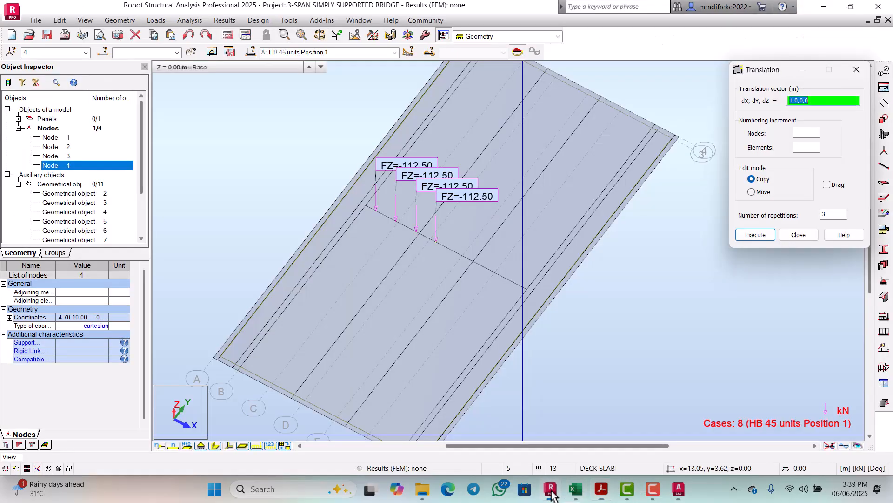
Move nodes 1 to 4 with their forces by the translation vector 0,-3,0 m, using 1 repetition
left_click(61, 138)
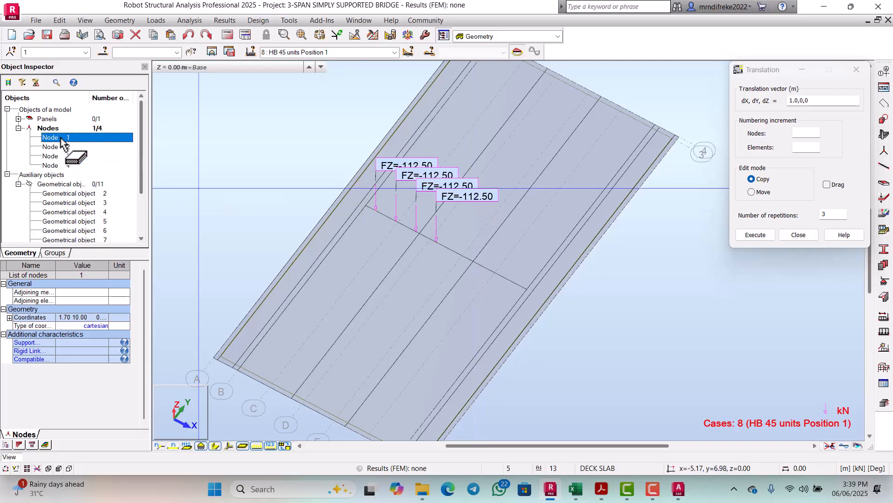
left_click_drag(62, 140, 60, 26)
left_click(60, 21)
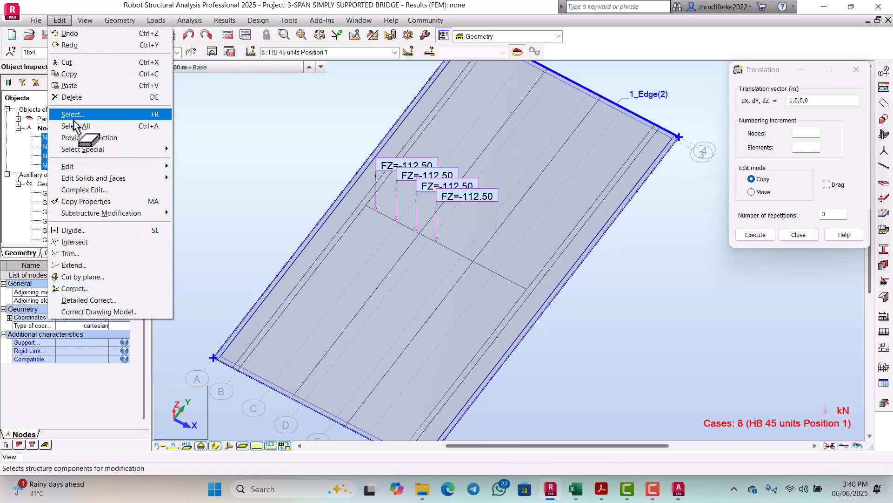
mouse_move(79, 166)
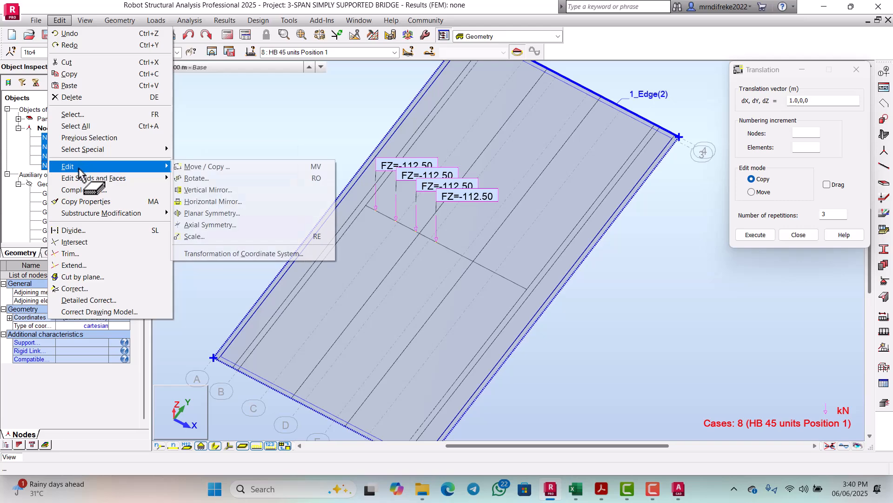
left_click(204, 167)
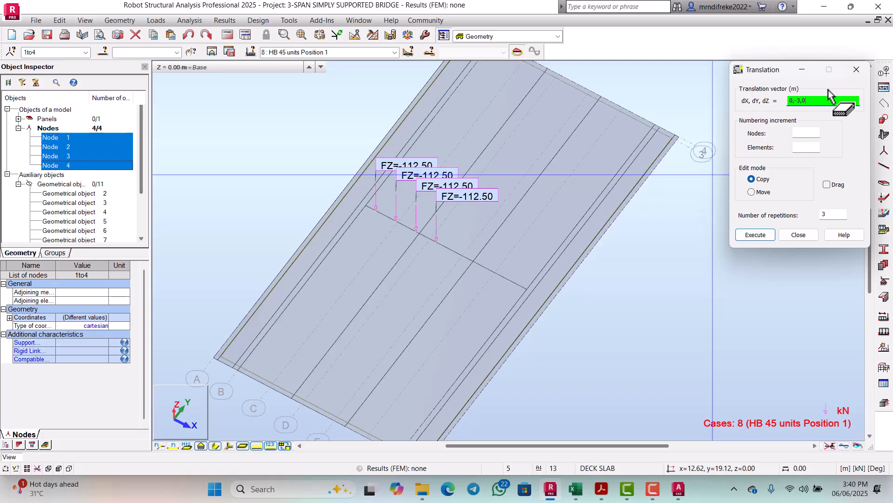
left_click(751, 191)
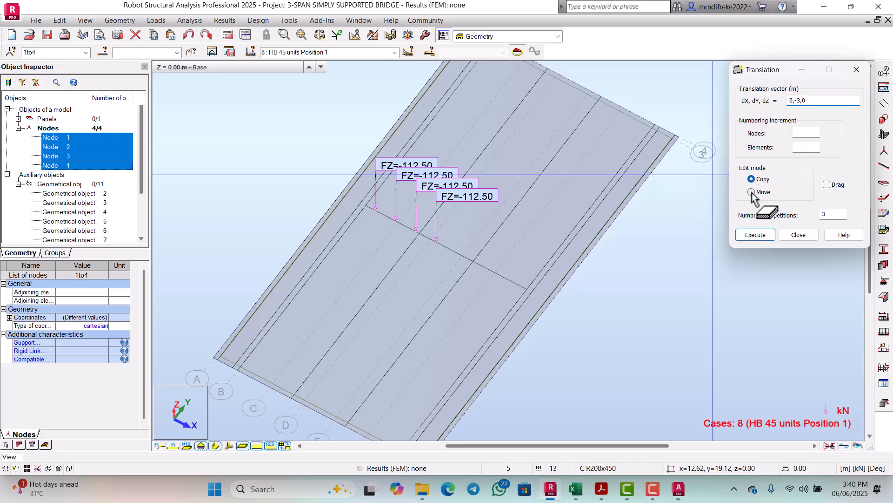
left_click(835, 215)
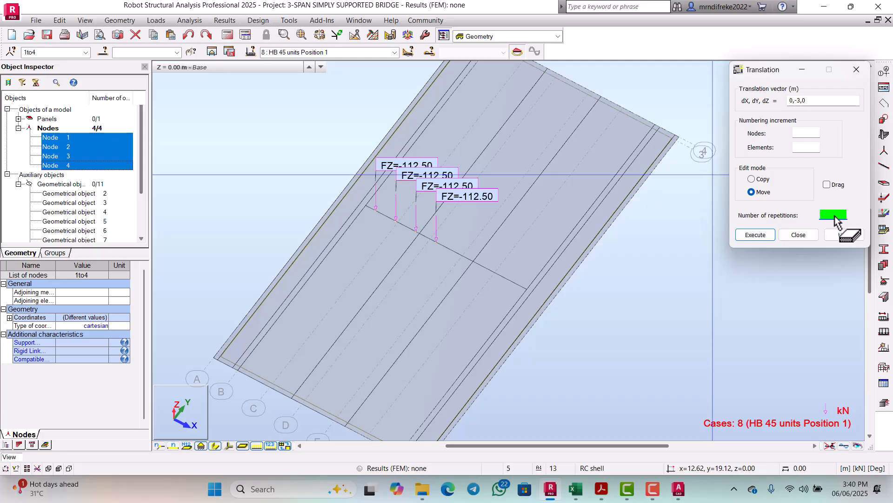
left_click(754, 236)
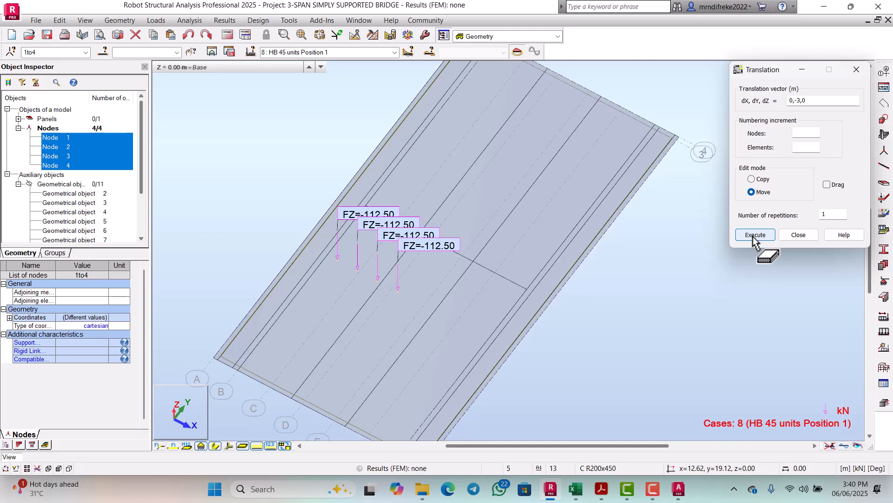
Check the axle spacing in Figure 12 of the DMRB PDF and copy nodes 1 to 4 in Robot by 0,-1.8,0 m
left_click(601, 489)
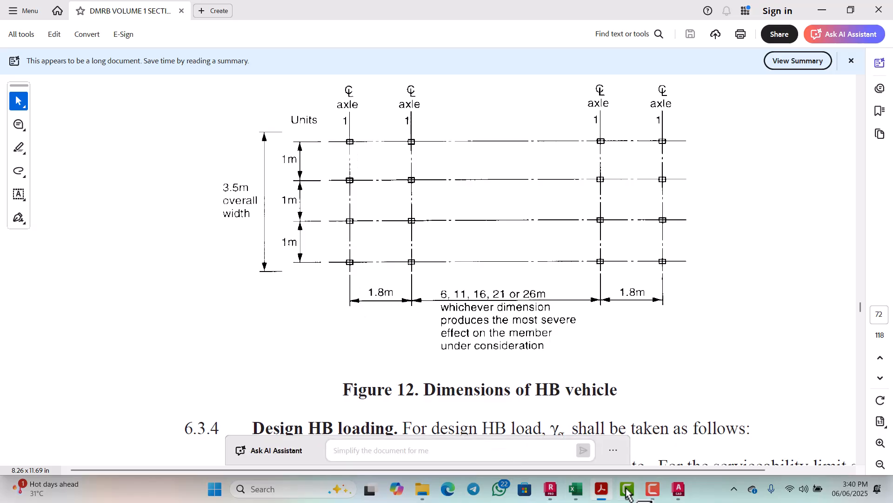
left_click(551, 488)
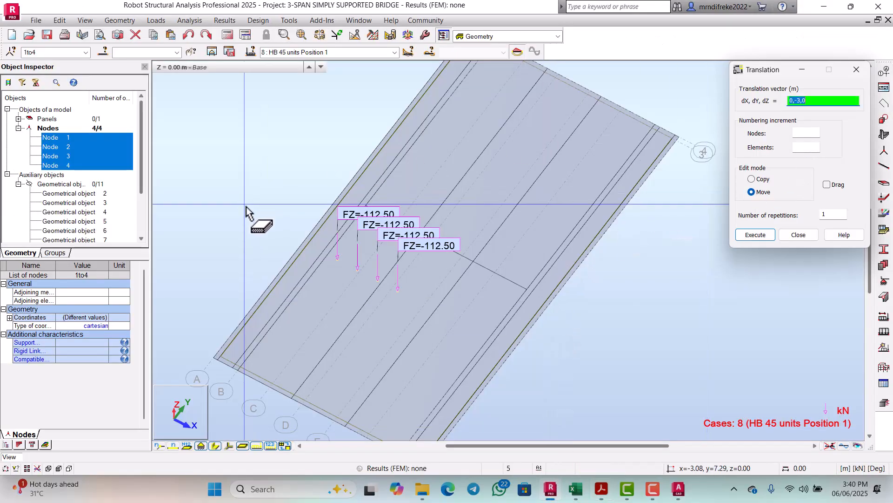
left_click(812, 103)
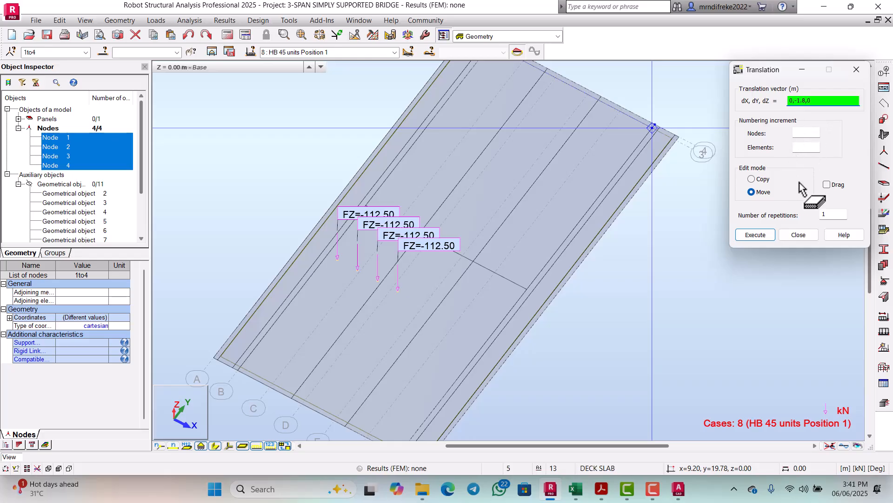
left_click(754, 180)
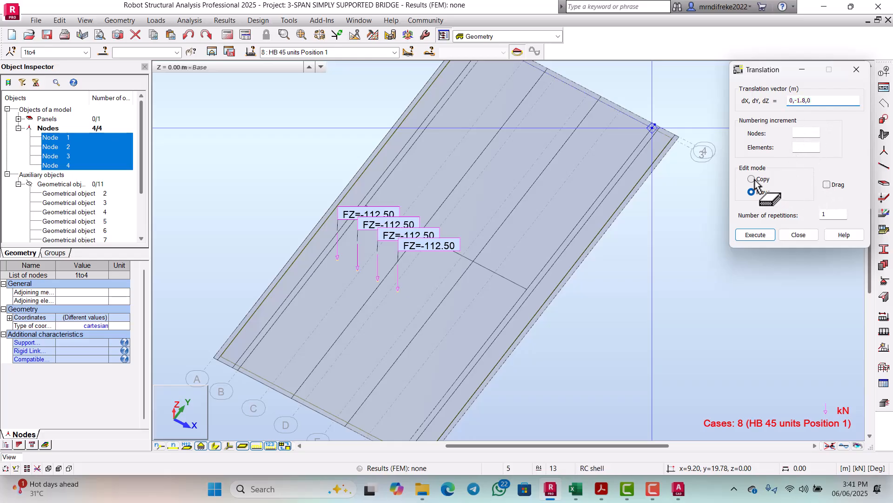
left_click(755, 235)
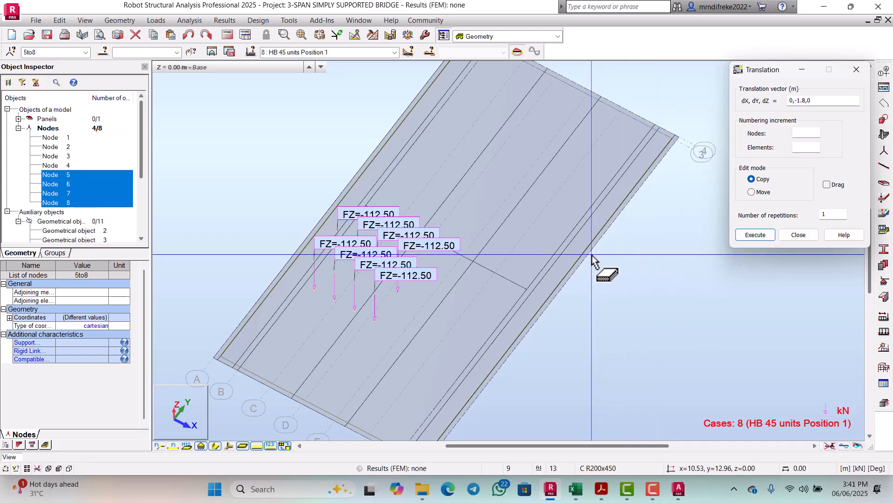
Try copying nodes 1 to 4 with their forces by the translation vector 0,3,0 m and undo the copy
left_click(54, 137)
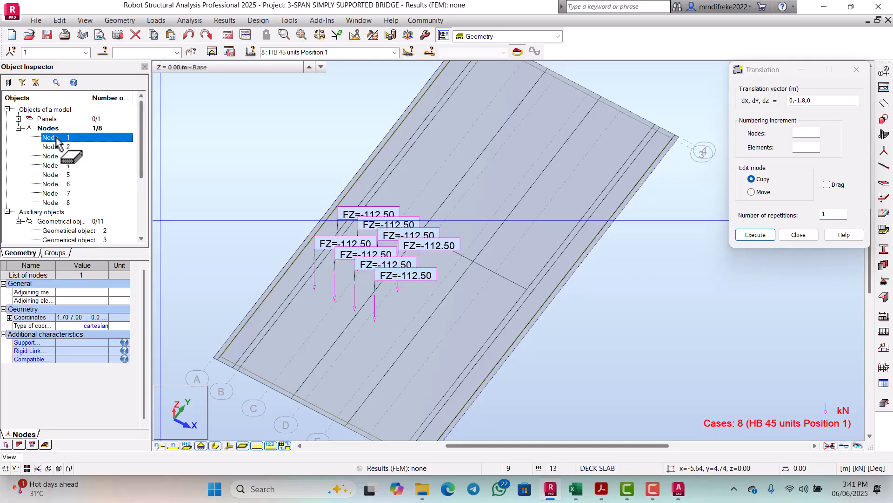
left_click_drag(56, 148, 814, 111)
left_click(815, 101)
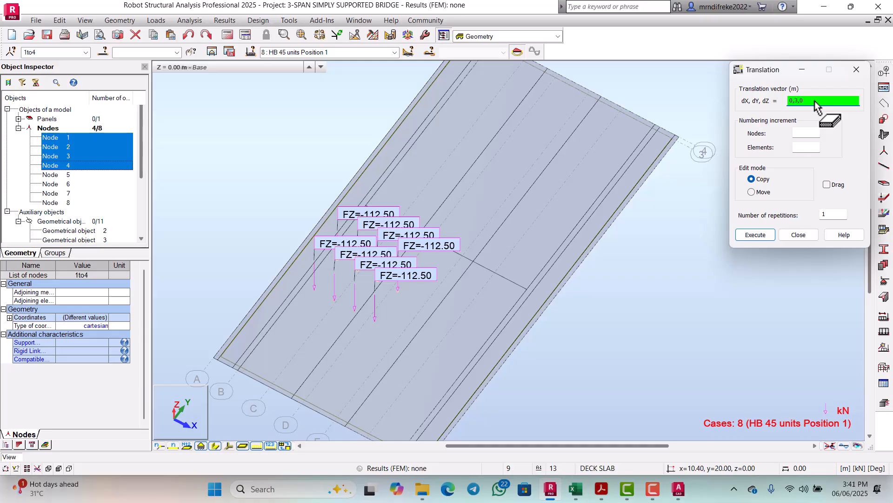
left_click(769, 236)
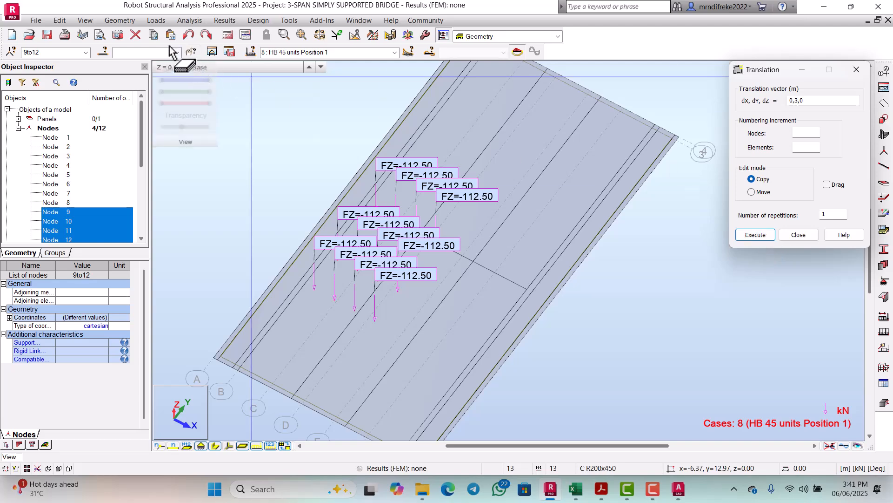
left_click(188, 36)
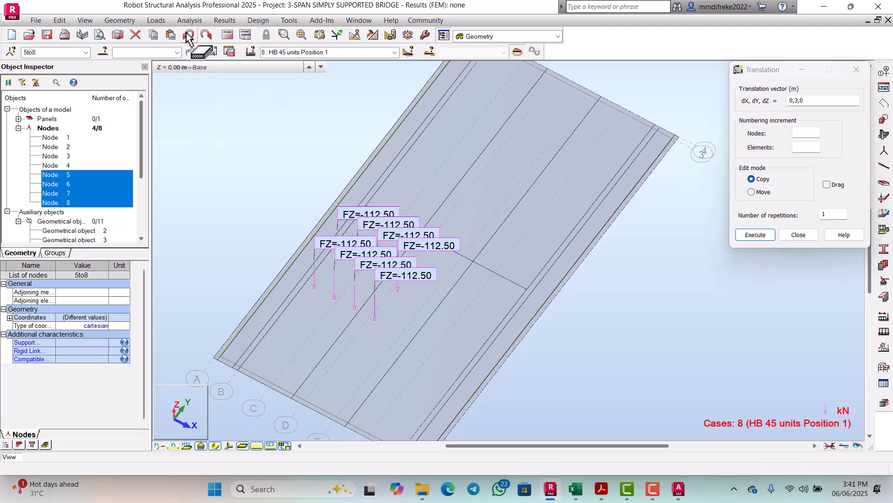
Copy nodes 1 to 4 with their forces by the translation vector 0,6,0 m, using 1 repetition
left_click(70, 138)
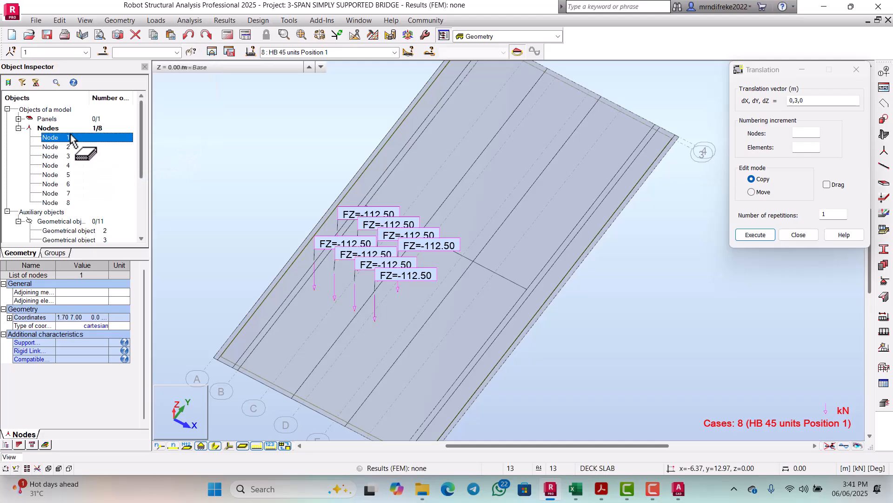
left_click_drag(70, 136, 70, 166)
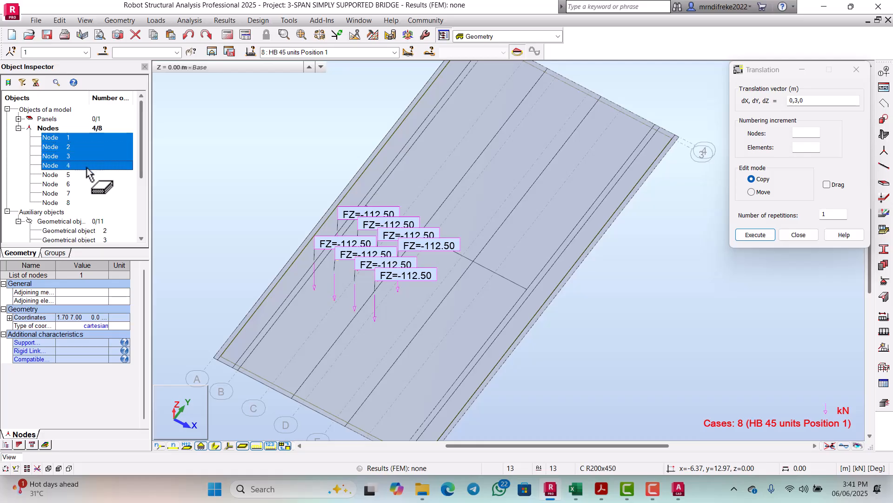
left_click(813, 101)
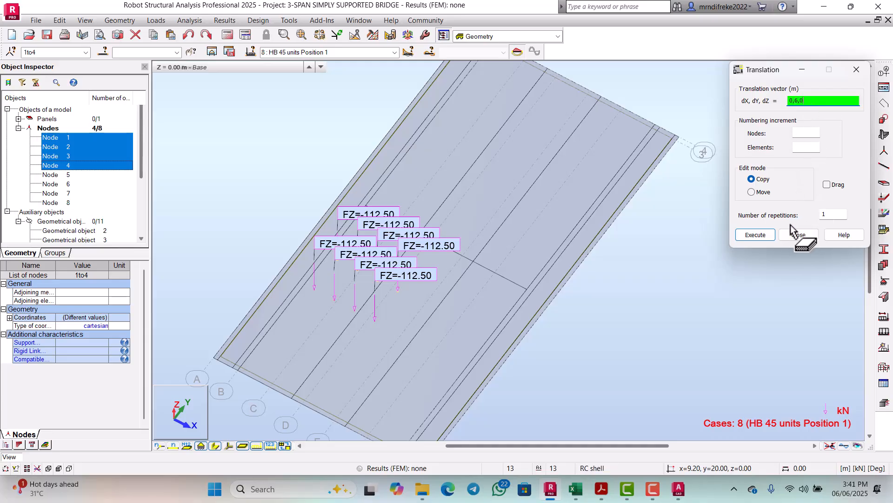
left_click(757, 236)
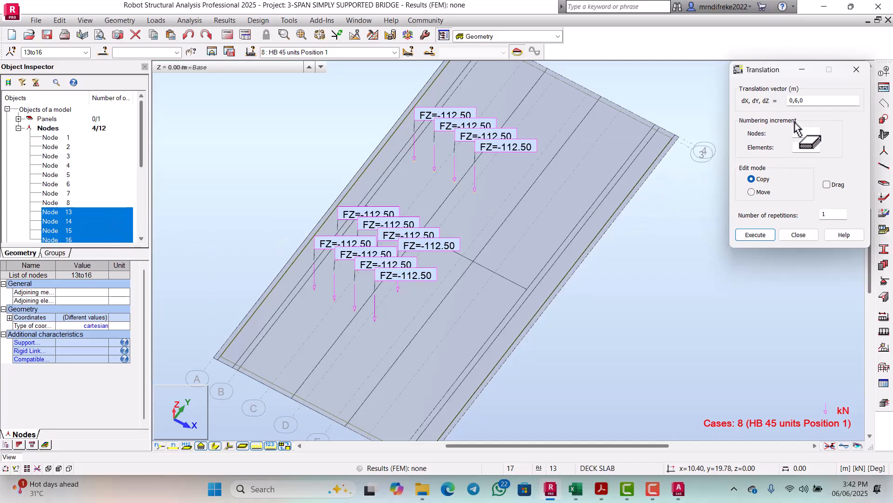
Copy nodes 13 to 16 with their forces by the translation vector 0,1.8,0 m and finish the translation
left_click(808, 100)
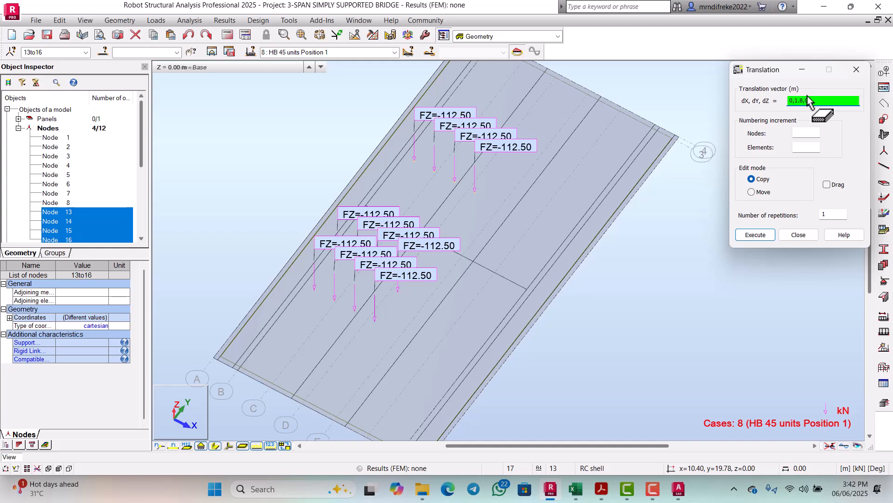
left_click(755, 234)
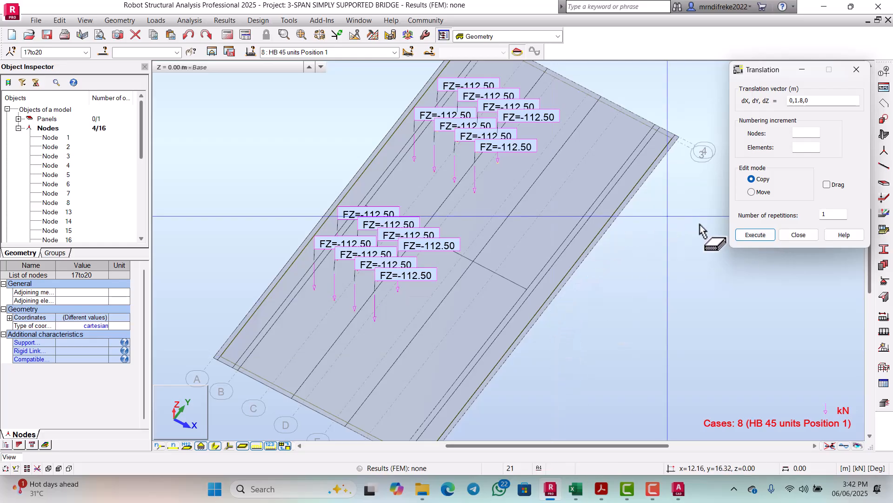
left_click(799, 235)
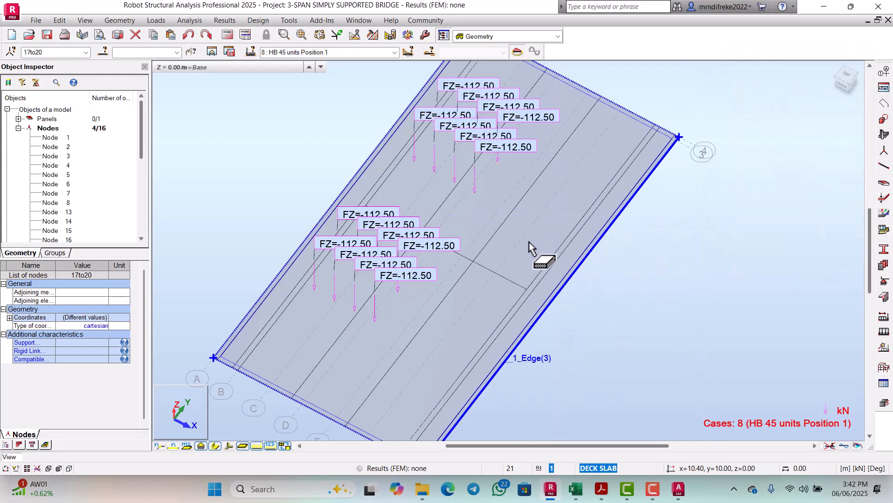
Rotate the deck in 3D to examine the wheel load layout and compare it with Figure 12 of the DMRB PDF
scroll(530, 247, "down", 2)
right_click(537, 218)
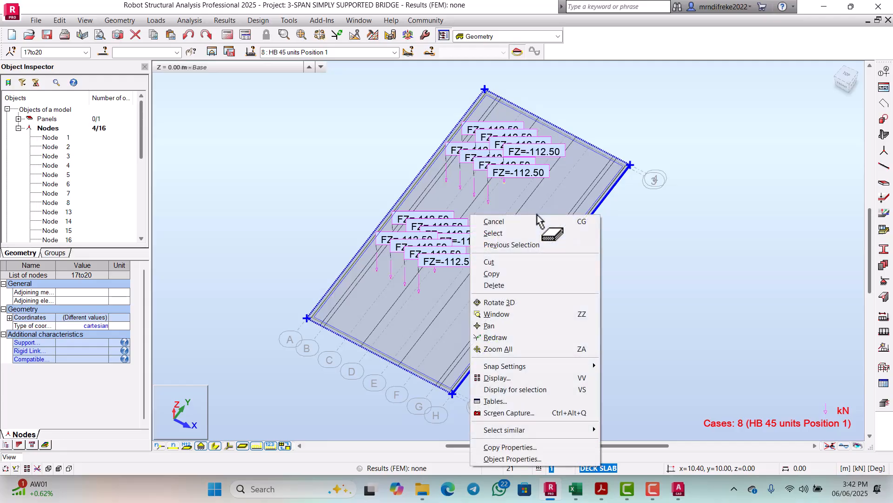
left_click(507, 302)
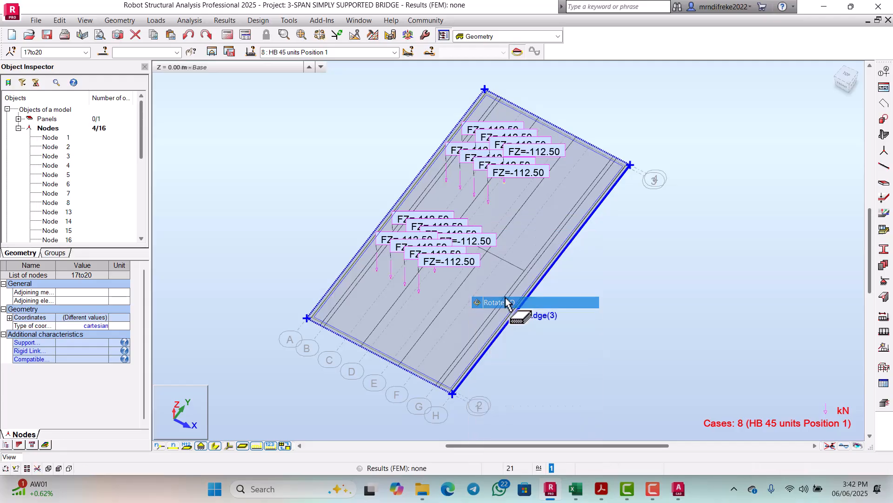
left_click_drag(507, 302, 498, 275)
scroll(467, 255, "up", 2)
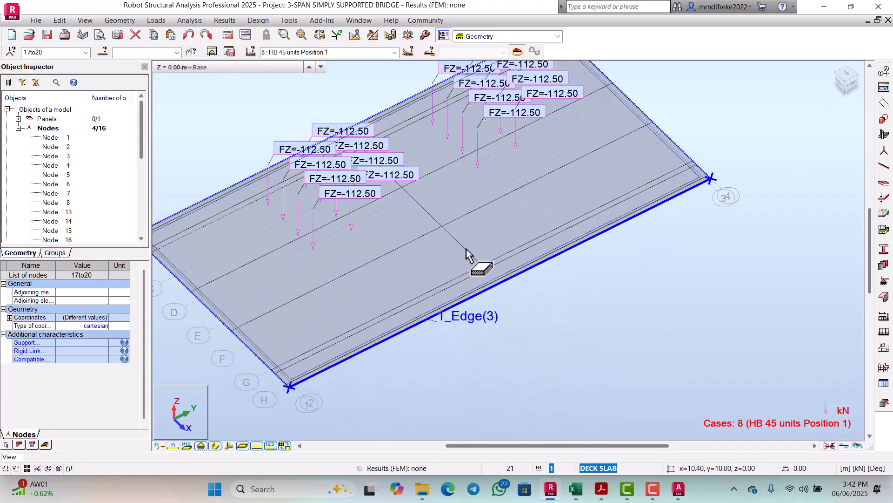
left_click(601, 493)
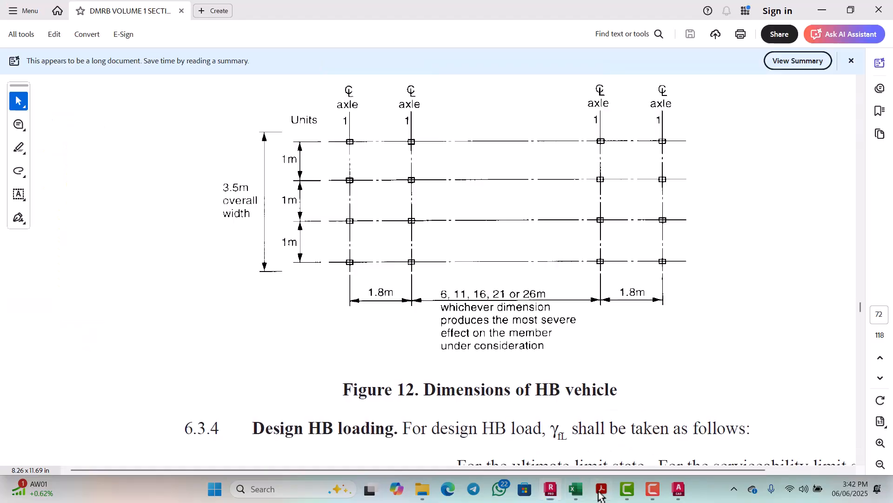
scroll(493, 212, "down", 2)
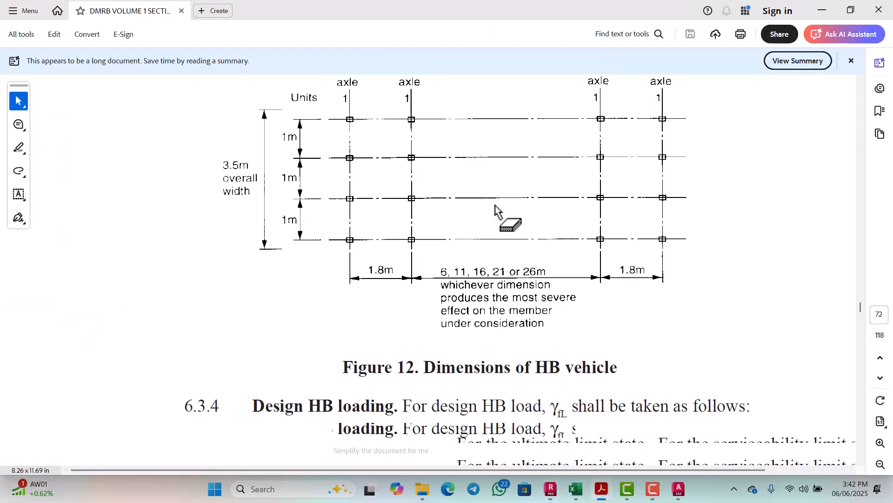
scroll(494, 209, "up", 2)
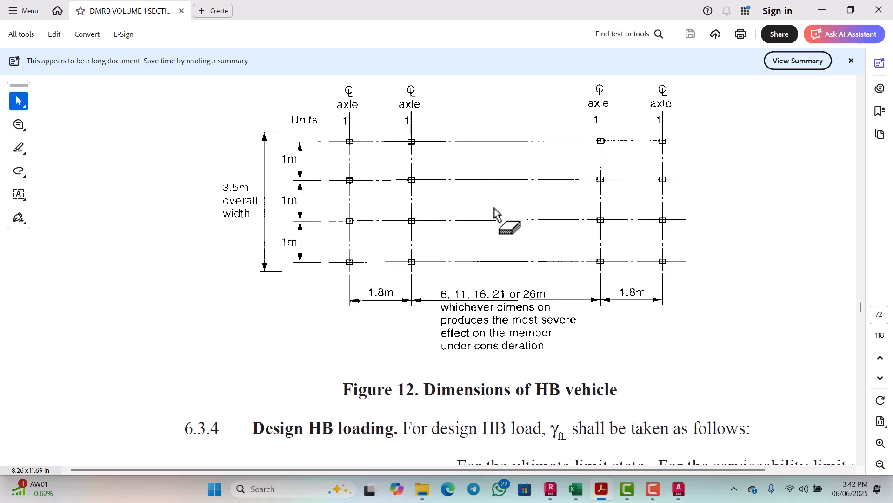
scroll(494, 214, "down", 1)
scroll(494, 219, "down", 1)
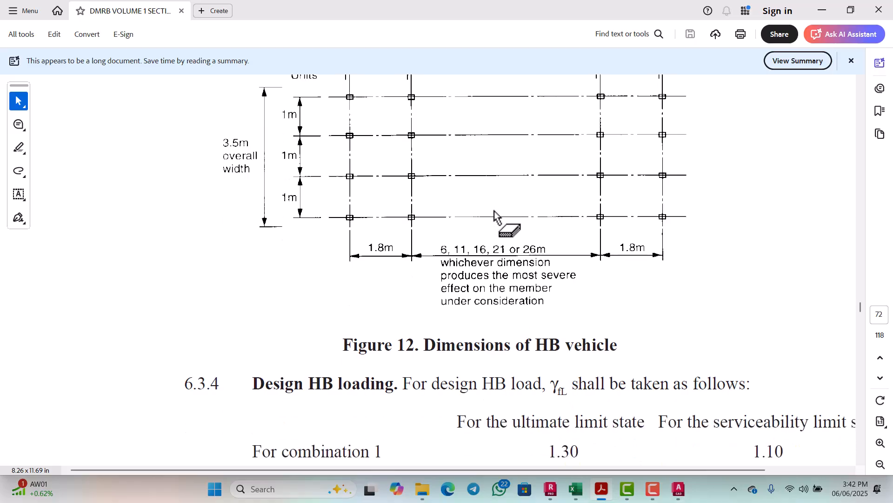
scroll(494, 222, "up", 1)
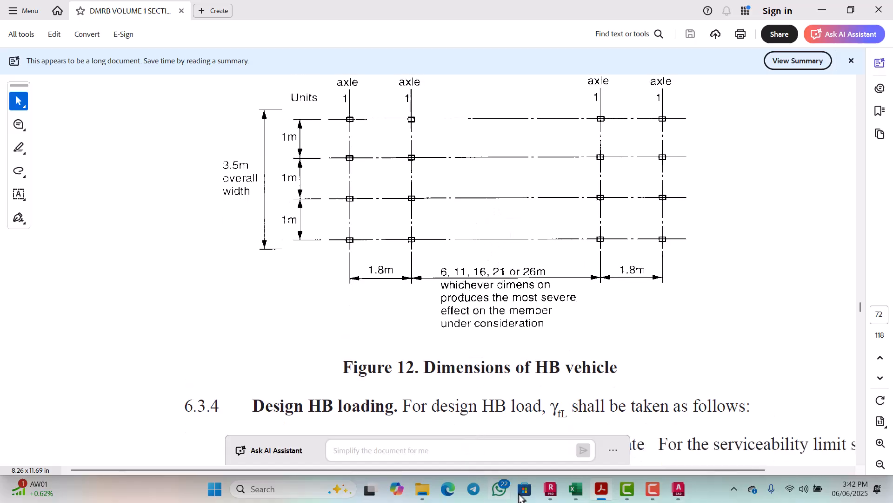
Switch to the Excel bridge deck design template and examine the diagram placing the HB vehicle relative to the bridge centre line for maximum moment
left_click(576, 489)
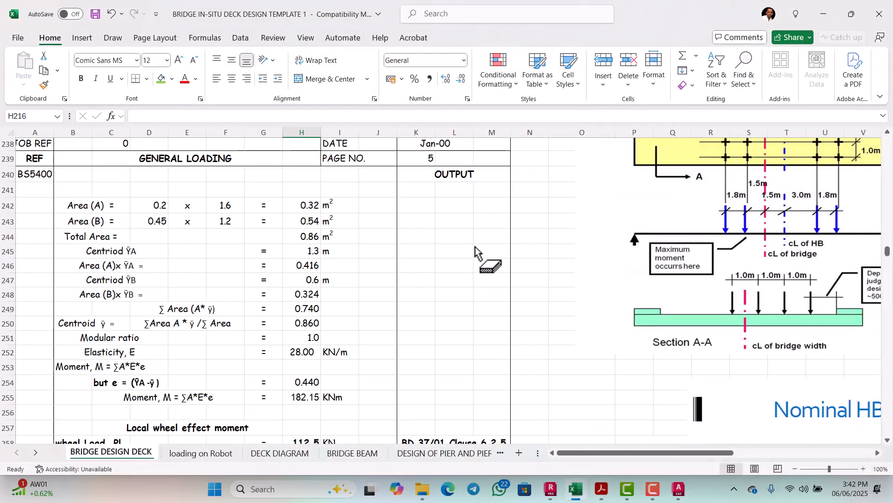
scroll(737, 283, "right", 4)
scroll(738, 283, "up", 2)
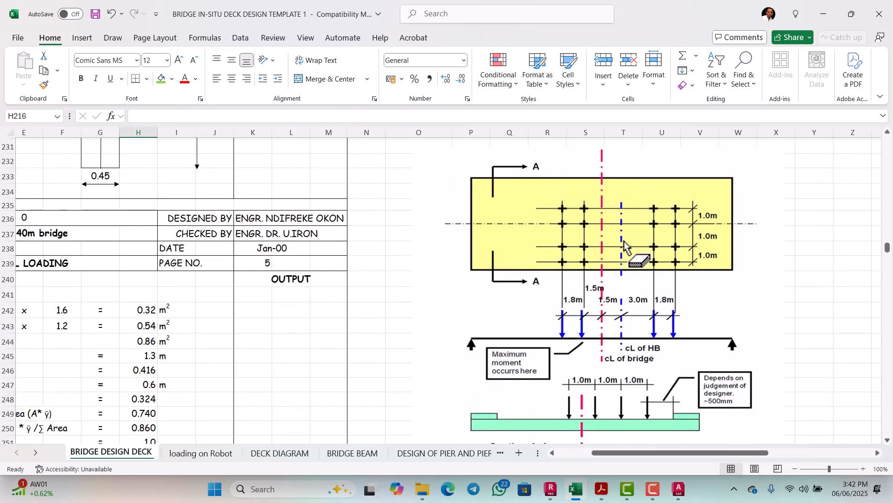
scroll(625, 249, "down", 1)
scroll(625, 251, "down", 1)
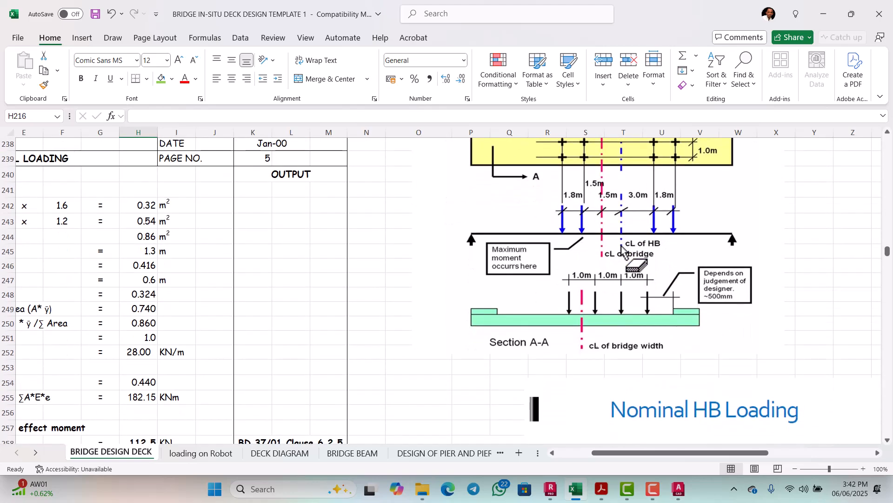
scroll(624, 251, "up", 1)
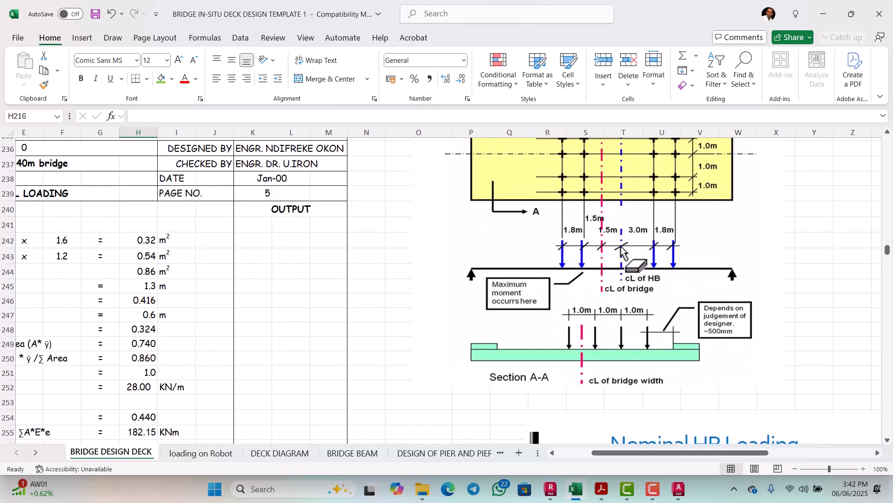
scroll(623, 253, "up", 2)
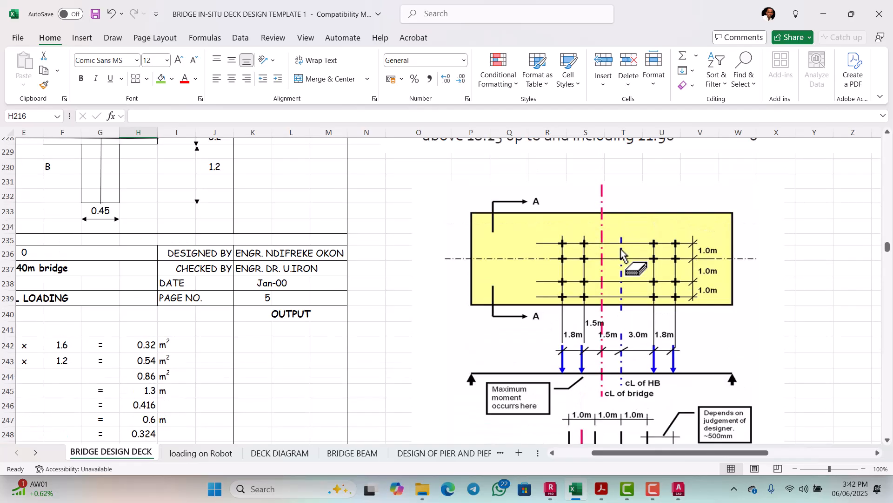
scroll(623, 253, "down", 2)
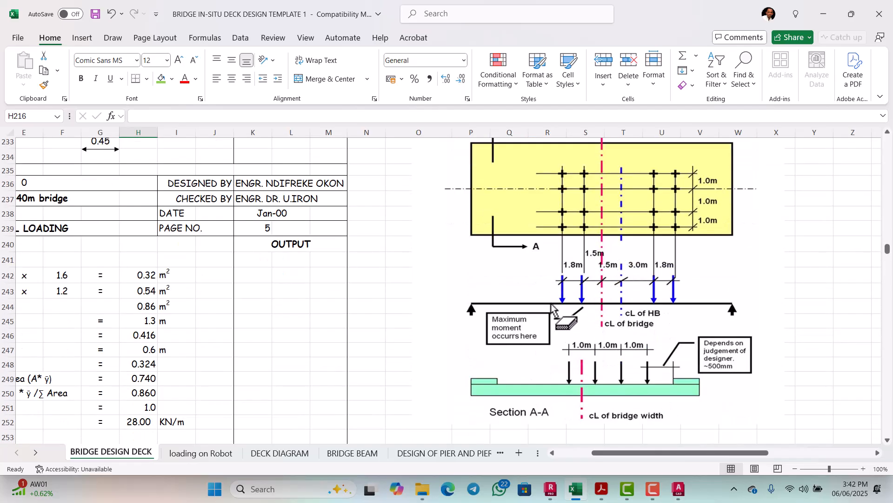
scroll(582, 290, "down", 1)
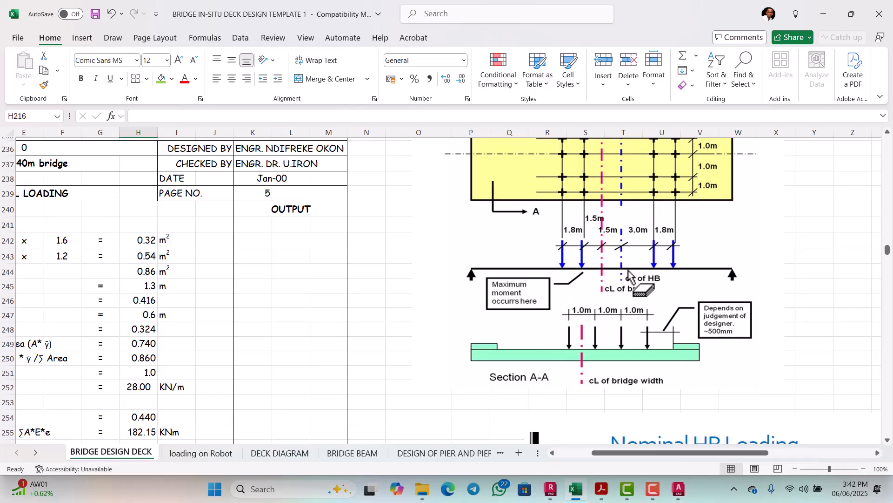
scroll(630, 279, "up", 1)
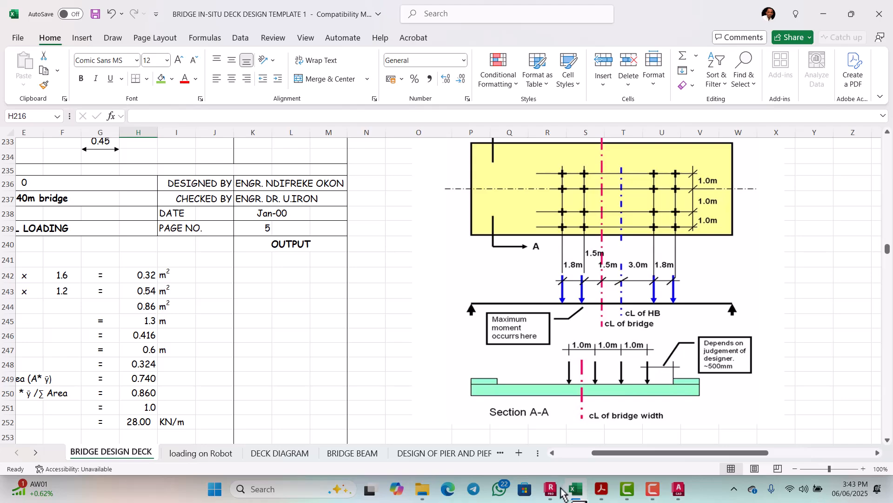
Switch to Robot Structural Analysis, clear the node selection and copy the deck's transverse centre line by the vector 0,-1.5,0 m with 1 repetition
left_click(535, 421)
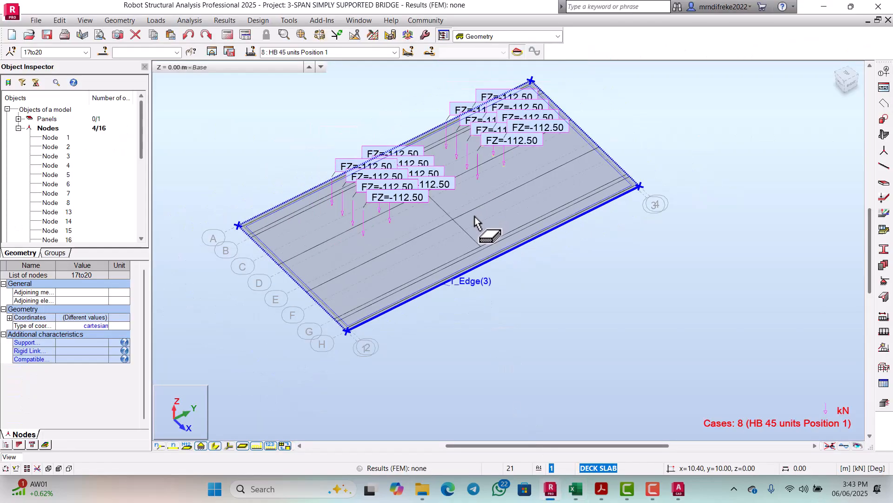
scroll(417, 232, "up", 1)
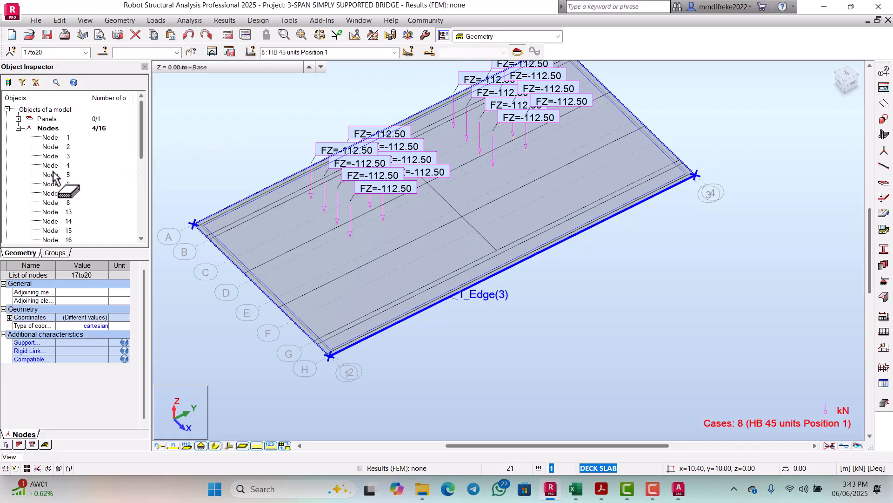
scroll(65, 191, "down", 3)
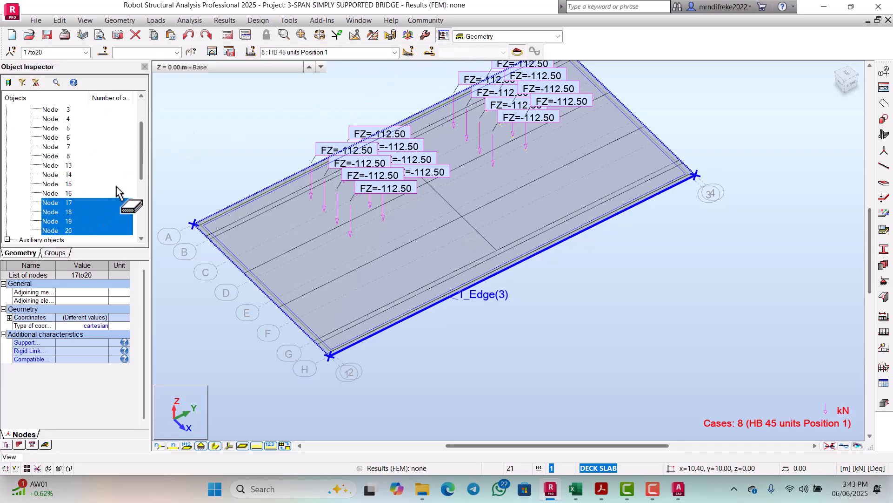
key("Escape")
scroll(116, 199, "up", 3)
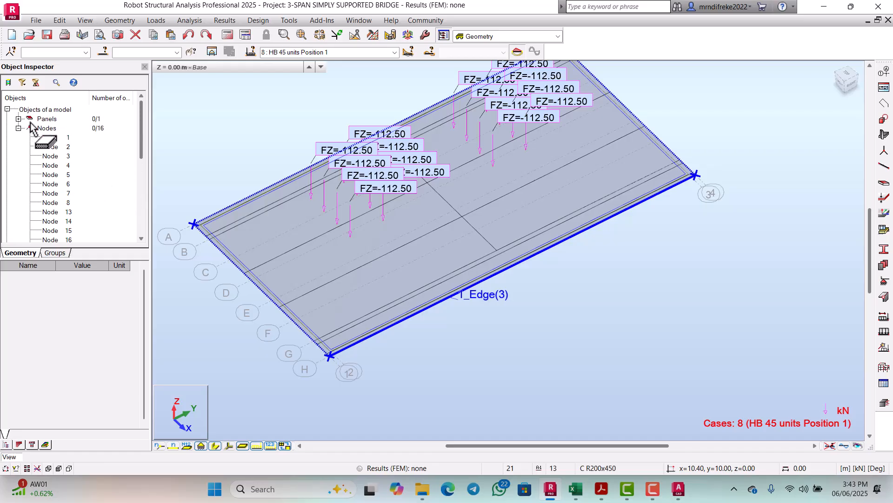
scroll(24, 119, "down", 1)
scroll(24, 114, "up", 1)
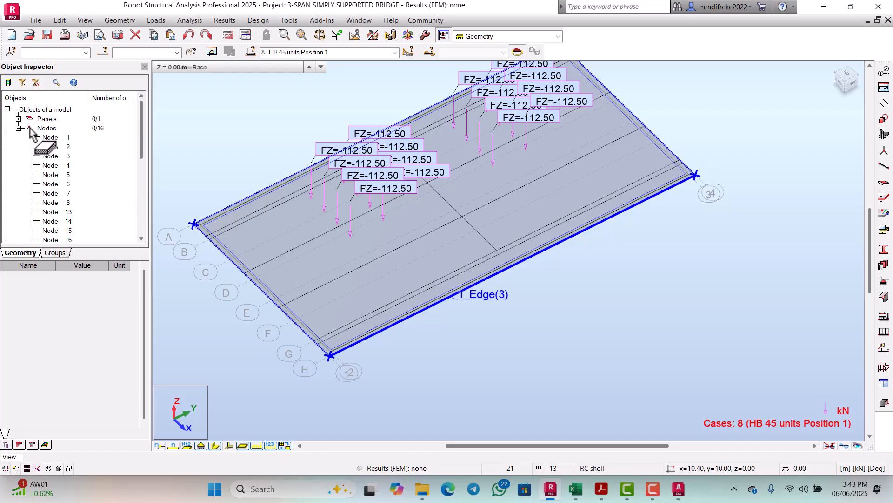
left_click_drag(27, 126, 418, 223)
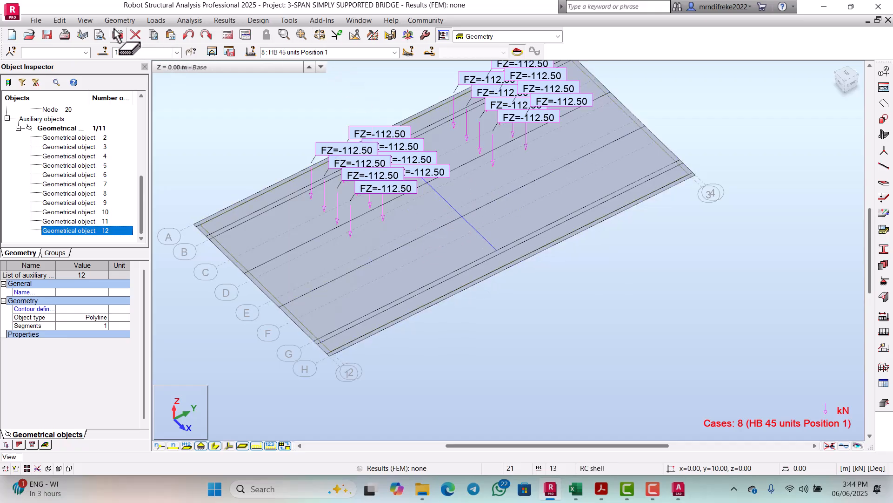
left_click(61, 20)
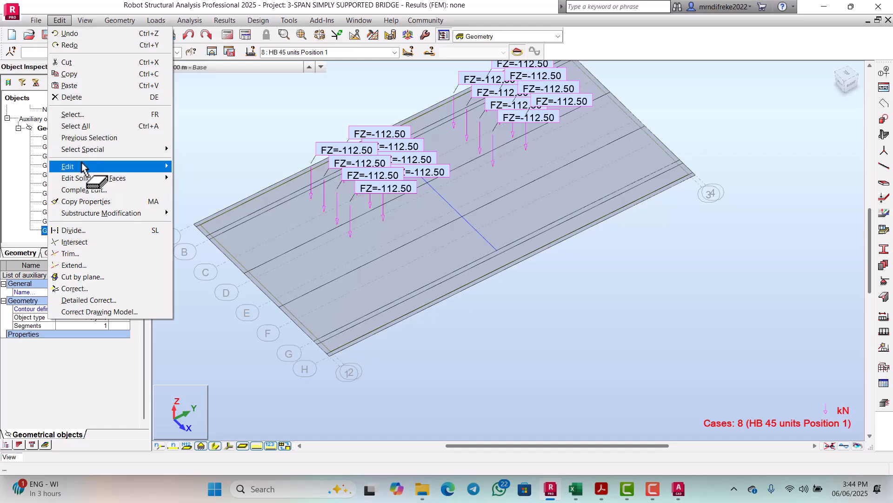
mouse_move(88, 167)
left_click(203, 167)
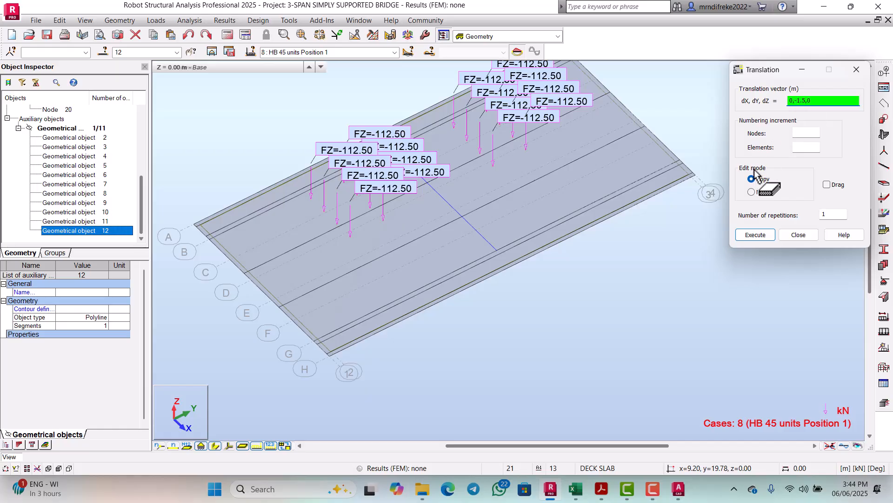
left_click(765, 235)
left_click(765, 236)
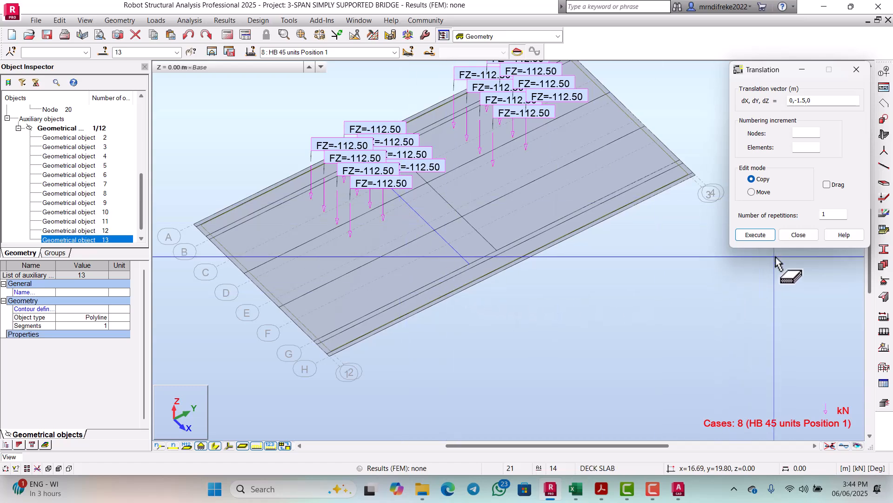
left_click(798, 235)
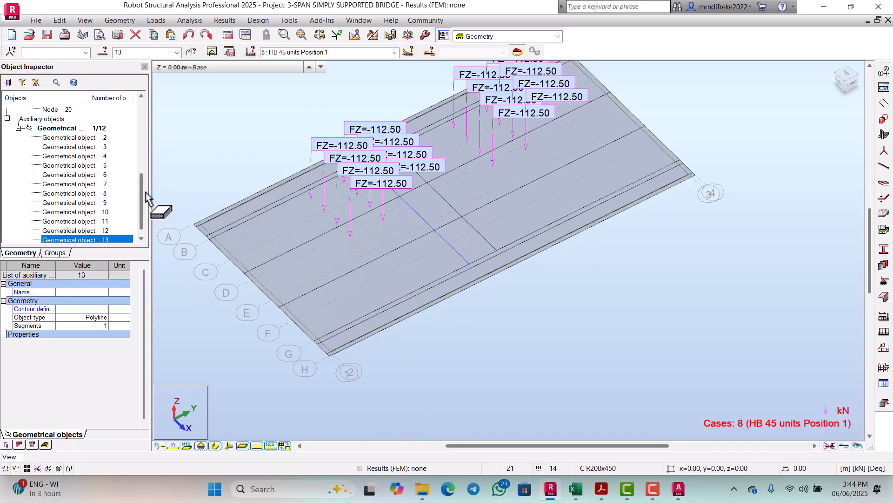
Move all the wheel load nodes, 1 to 8 and 13 to 20, by the translation vector 0,1.5,0 m
scroll(93, 146, "up", 3)
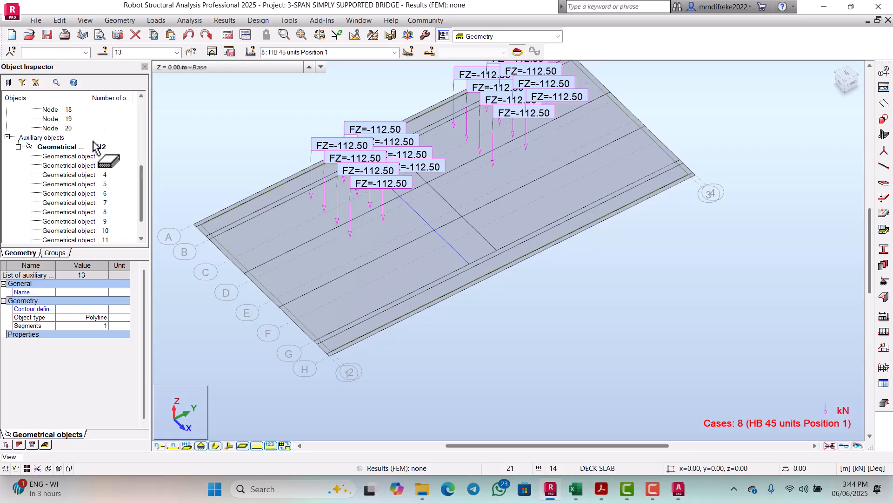
scroll(53, 148, "up", 3)
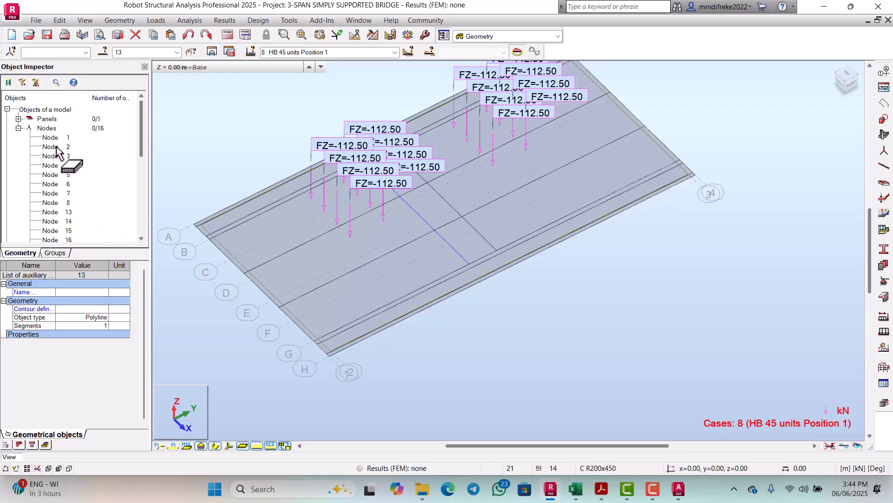
left_click(52, 137)
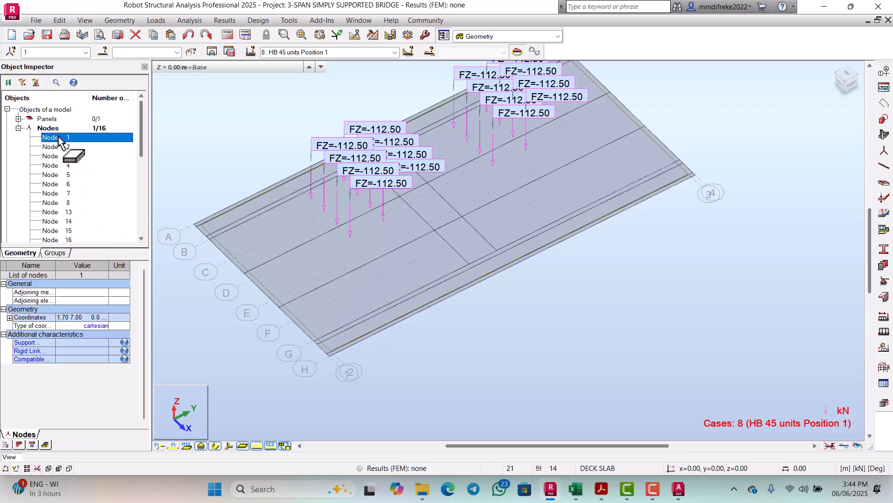
left_click(61, 147, "ctrl")
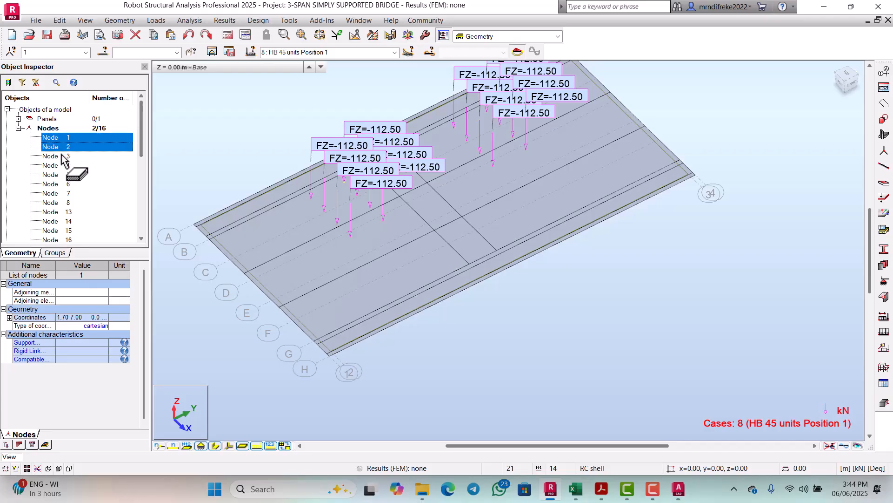
left_click(62, 156, "ctrl")
left_click(61, 166, "ctrl")
left_click(59, 175, "ctrl")
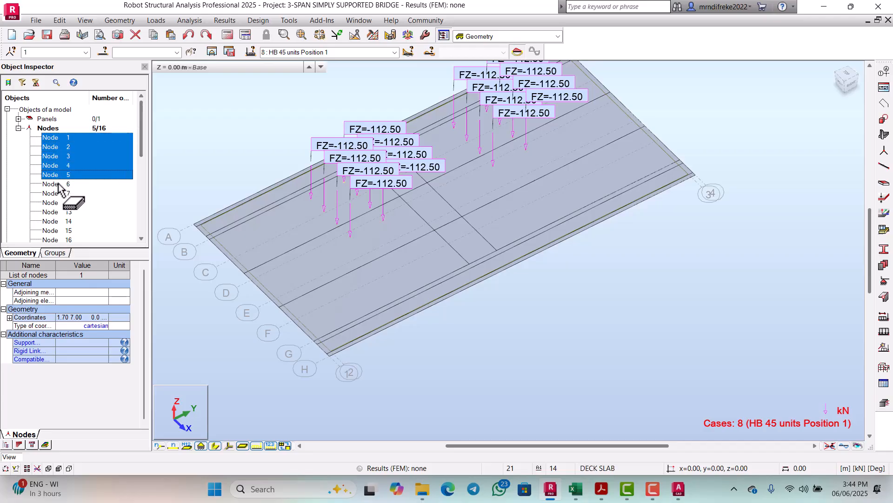
left_click(57, 185, "ctrl")
left_click(57, 194, "ctrl")
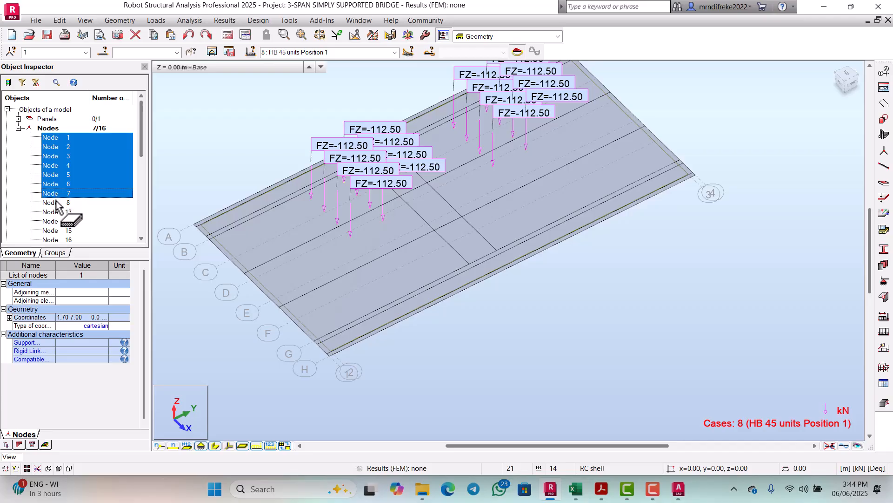
left_click(56, 203, "ctrl")
left_click(59, 212, "ctrl")
left_click(61, 221, "ctrl")
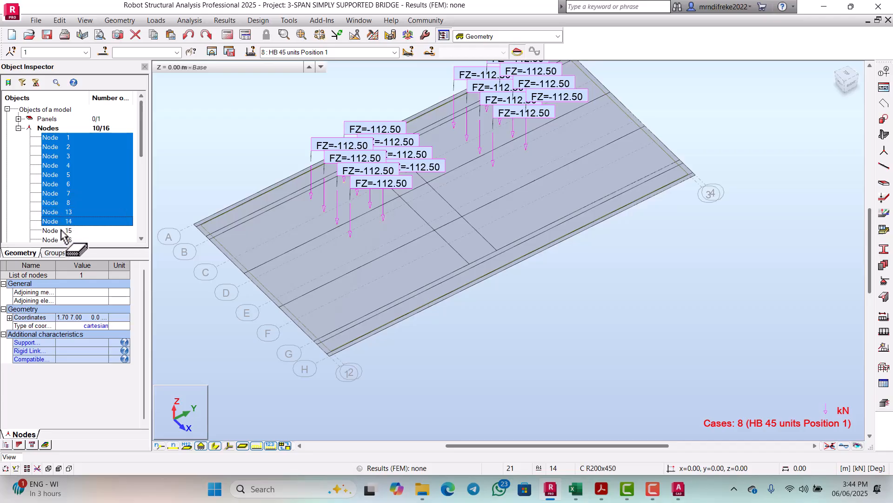
left_click(62, 222, "ctrl")
left_click(60, 222, "ctrl")
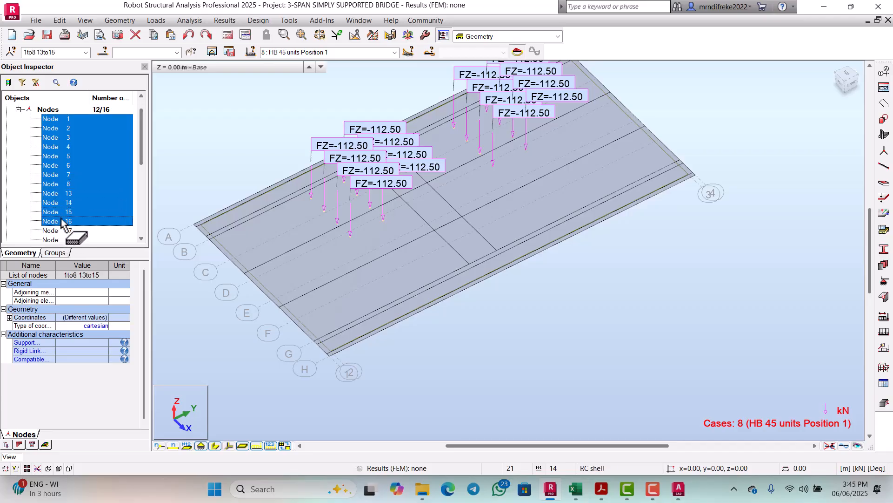
left_click(59, 213, "ctrl")
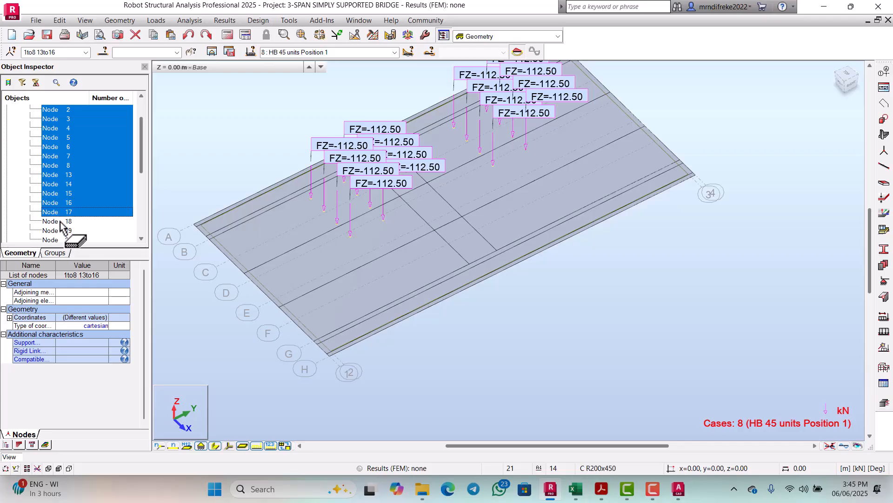
left_click(61, 222, "ctrl")
left_click(65, 213, "ctrl")
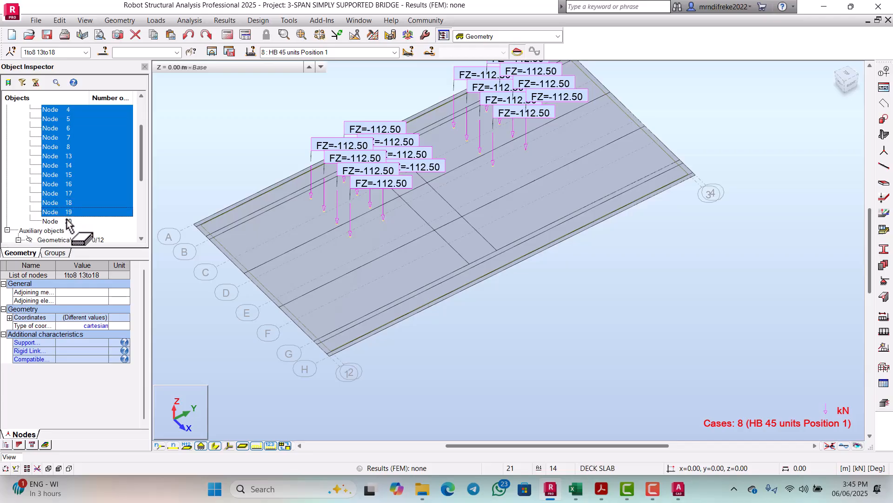
left_click(68, 222, "ctrl")
scroll(81, 209, "down", 1)
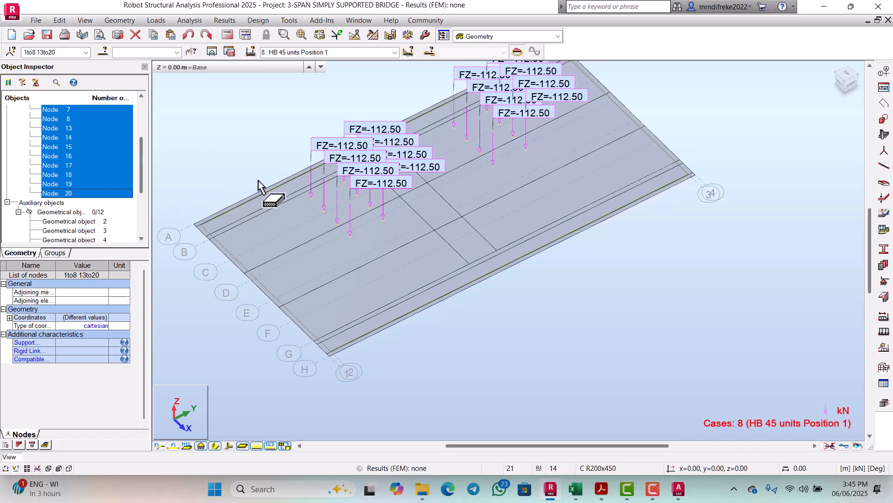
left_click(60, 20)
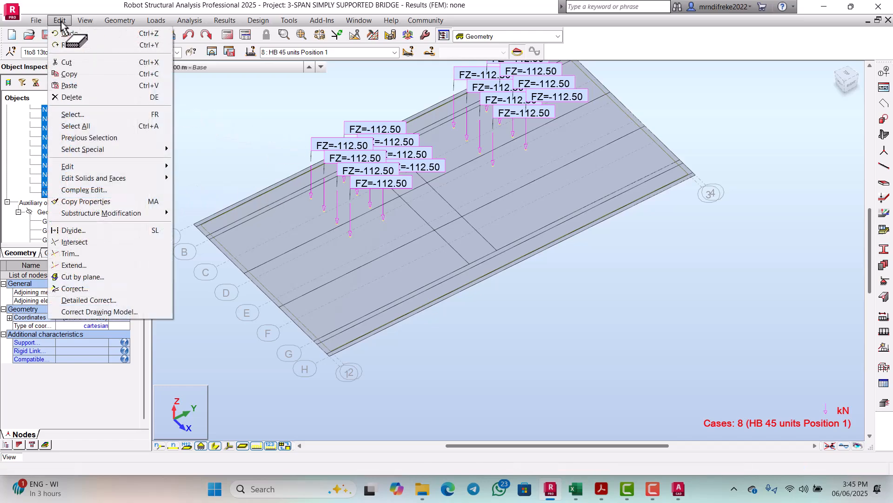
mouse_move(118, 169)
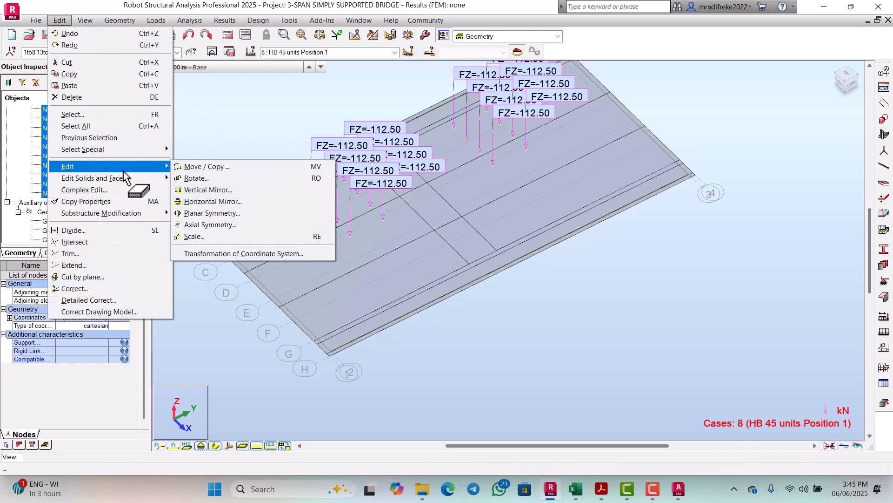
left_click(205, 168)
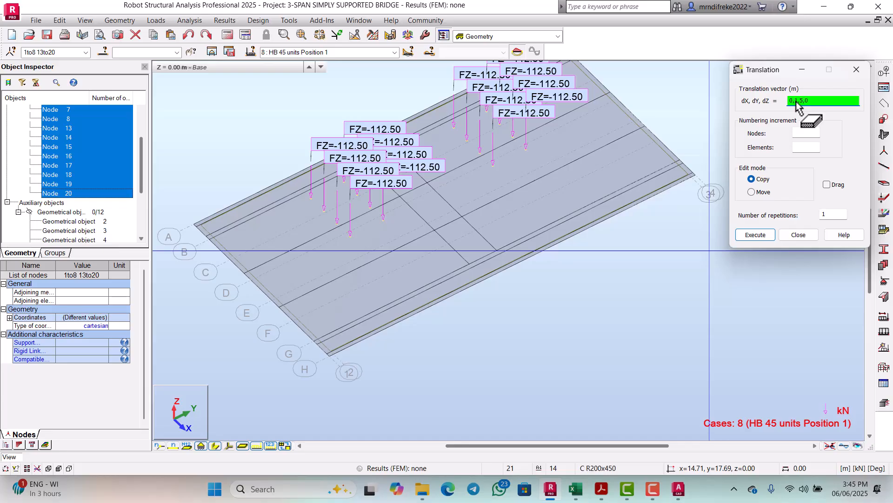
left_click(752, 191)
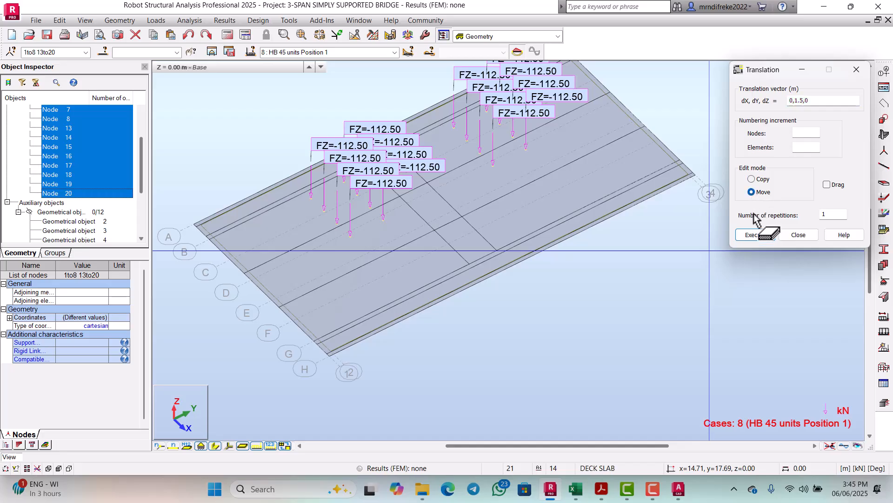
left_click(756, 236)
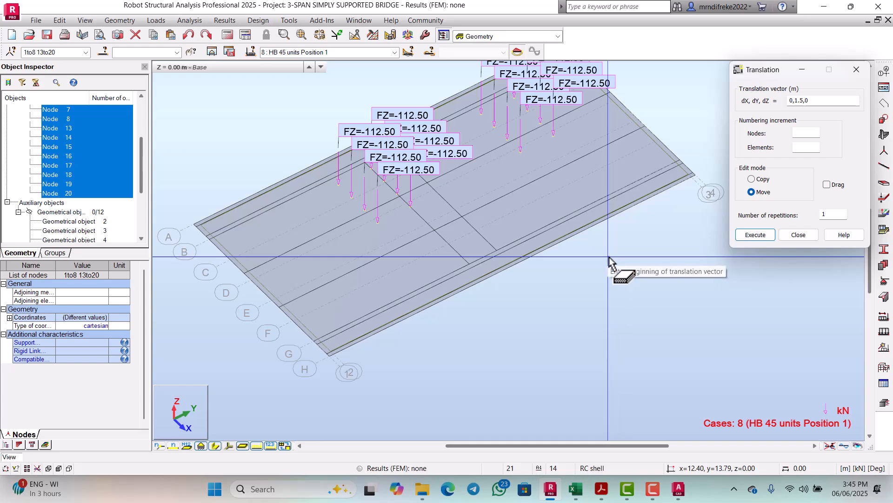
left_click(798, 234)
scroll(512, 253, "down", 3)
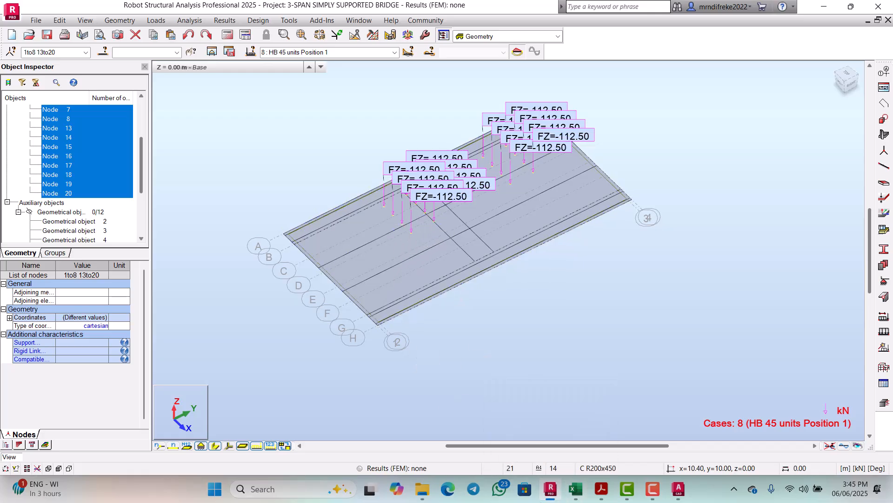
Review the HB vehicle placement diagram and its section A-A in the Excel template, and return to the Robot deck model
left_click(583, 497)
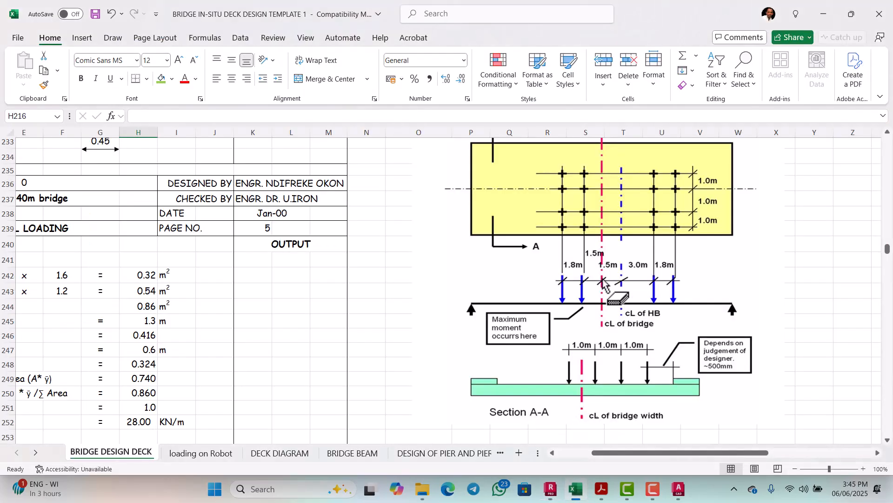
scroll(617, 280, "down", 2)
scroll(622, 260, "up", 3)
scroll(624, 251, "down", 3)
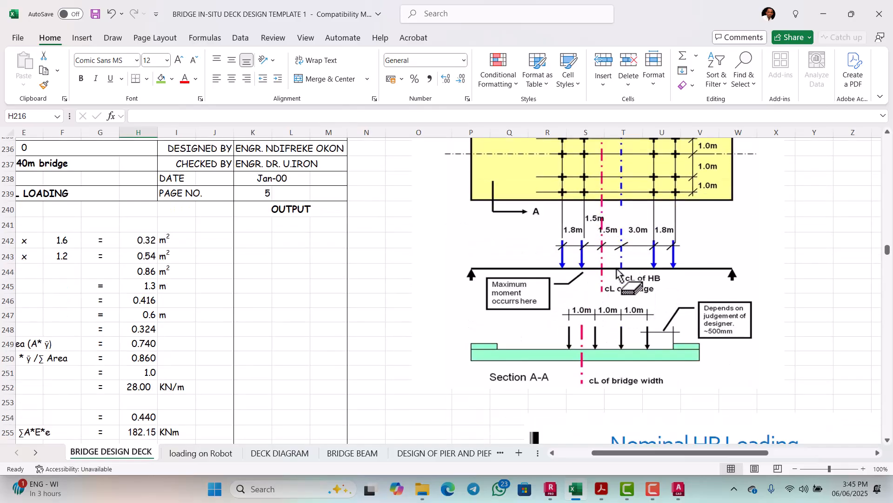
scroll(610, 263, "up", 3)
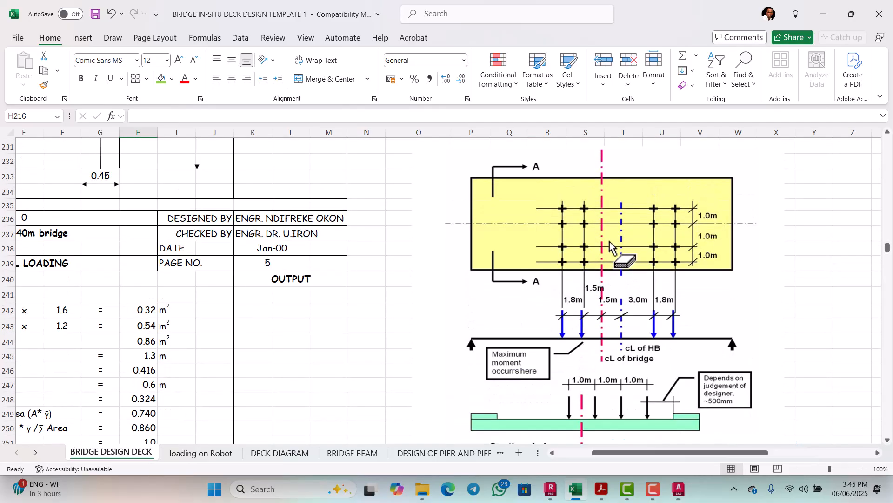
scroll(610, 256, "down", 1)
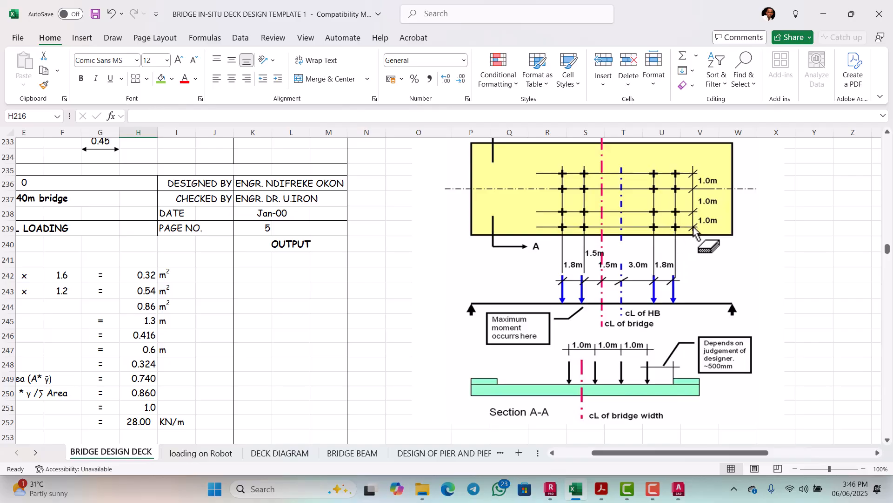
scroll(618, 288, "down", 2)
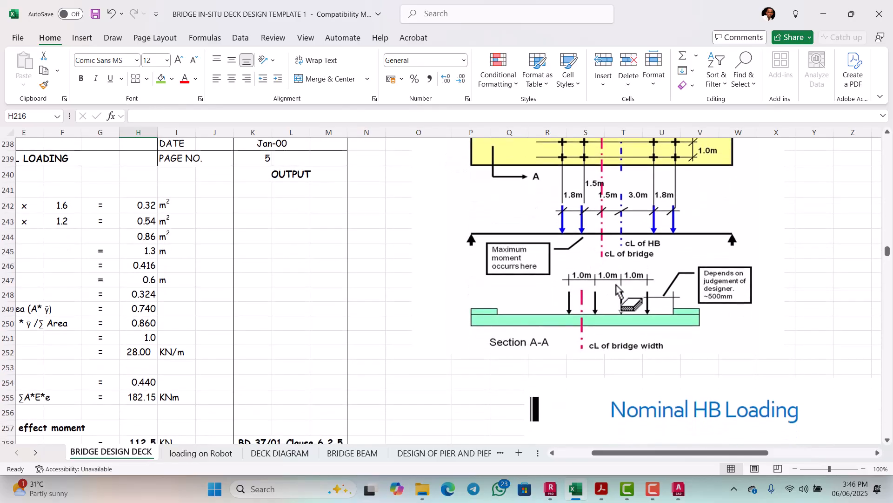
scroll(618, 288, "down", 2)
scroll(618, 288, "up", 2)
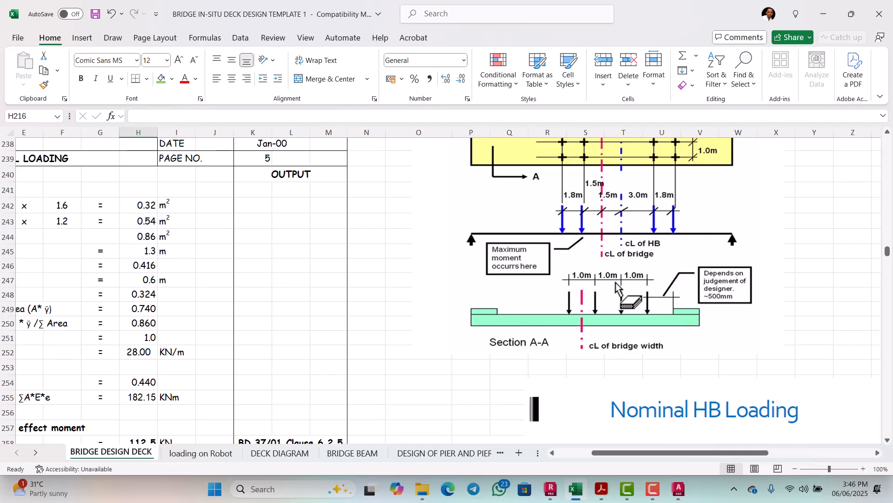
scroll(618, 288, "up", 2)
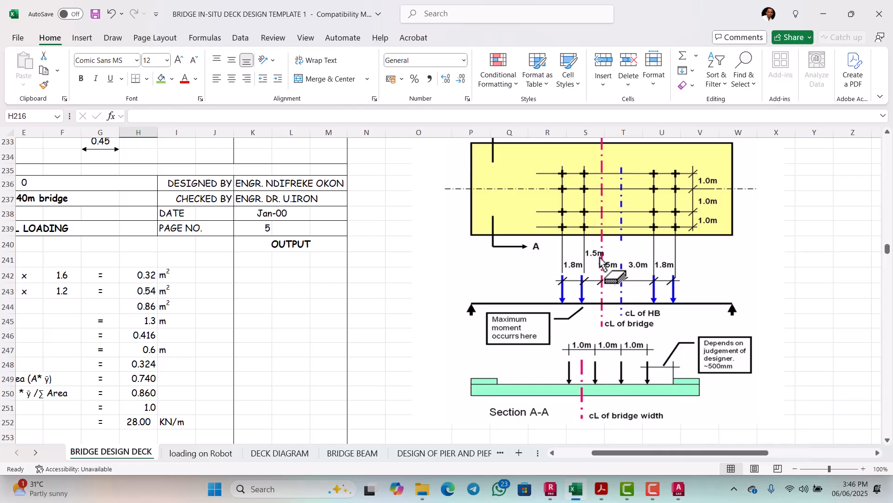
left_click(551, 489)
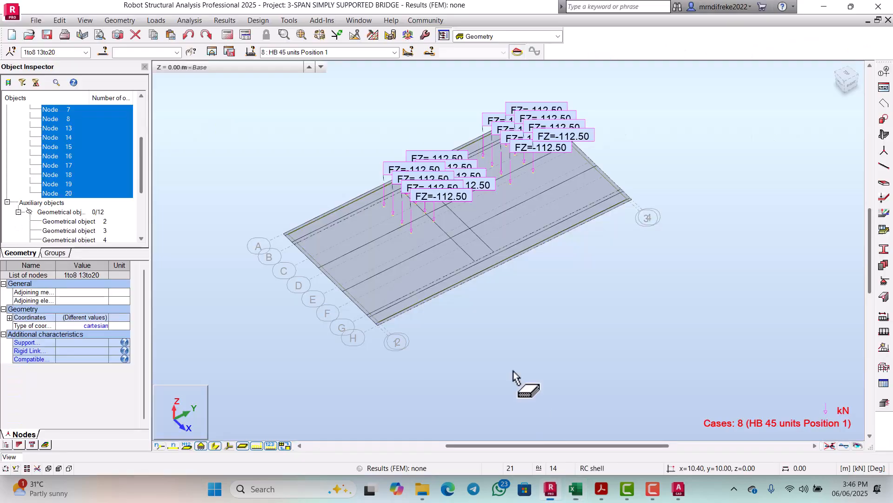
Examine the HB 45 units Position 1 wheel loads on the bridge deck relative to its centre lines
scroll(468, 245, "up", 2)
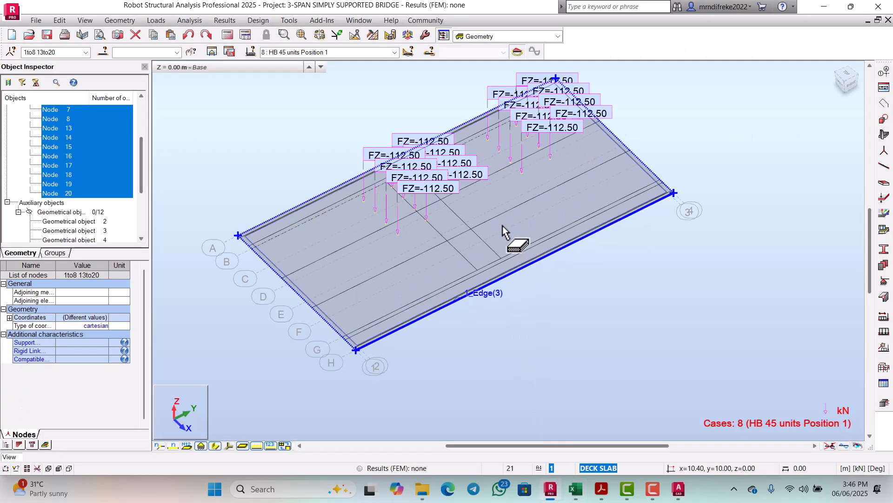
scroll(462, 201, "up", 3)
scroll(489, 243, "down", 3)
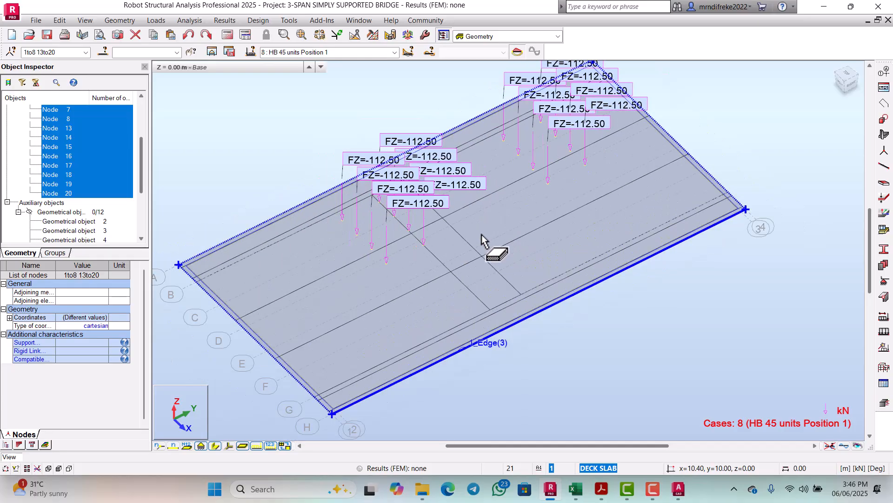
scroll(480, 233, "up", 2)
scroll(486, 228, "down", 2)
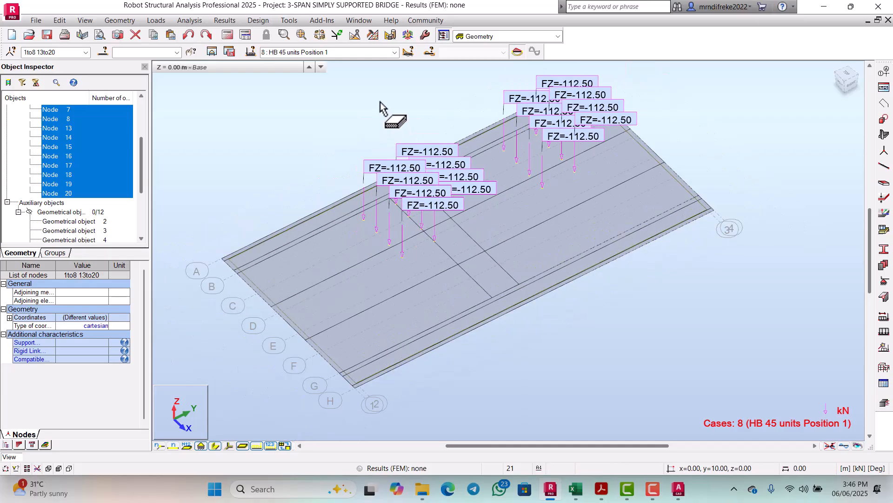
scroll(442, 216, "down", 1)
scroll(407, 237, "up", 1)
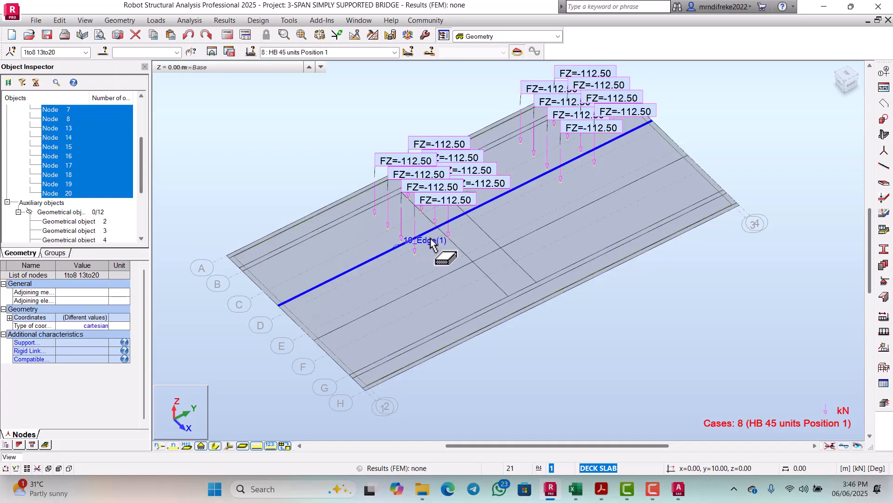
scroll(433, 237, "down", 1)
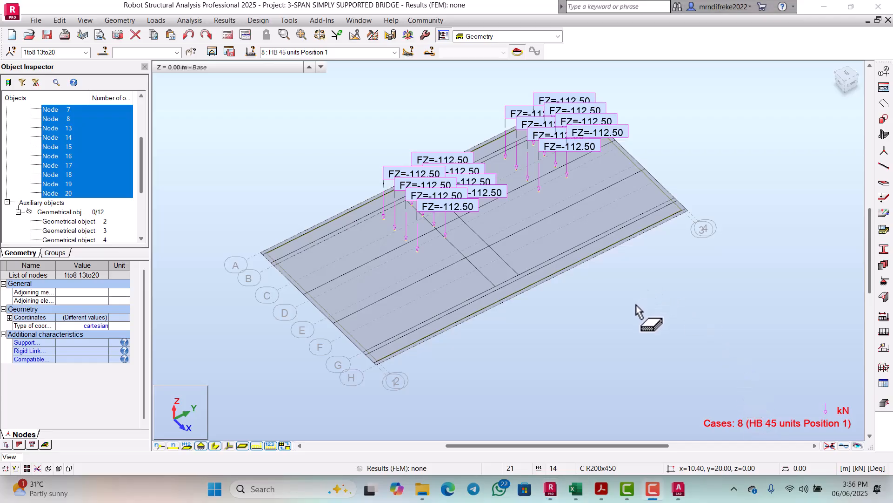
Clear the node selection and make load case 9, HB 45 units Position 2, the current case for the deck
left_click(633, 310)
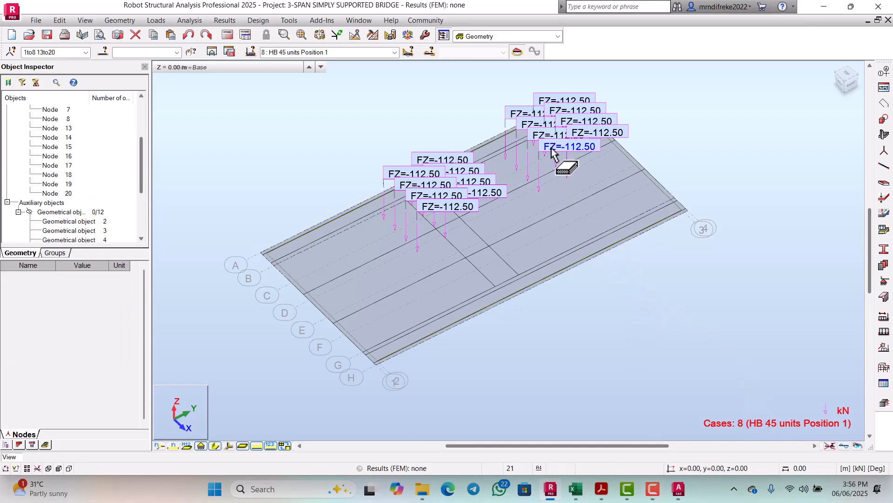
scroll(412, 202, "down", 1)
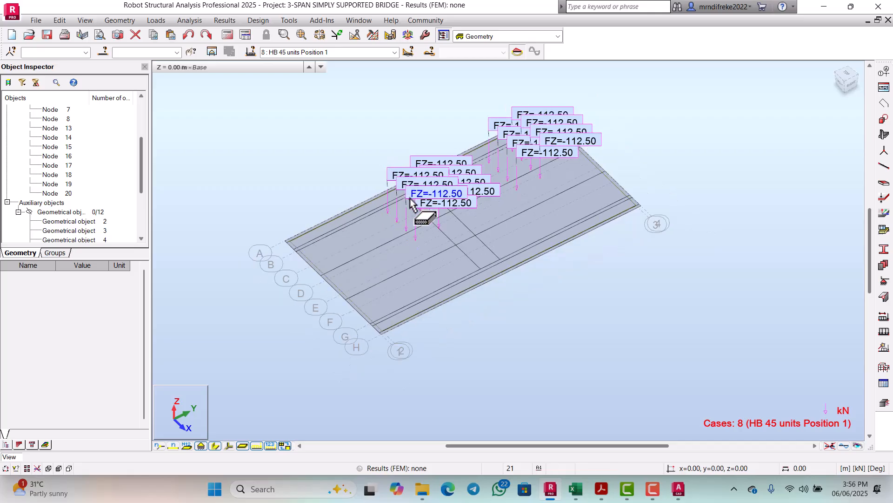
scroll(407, 203, "up", 1)
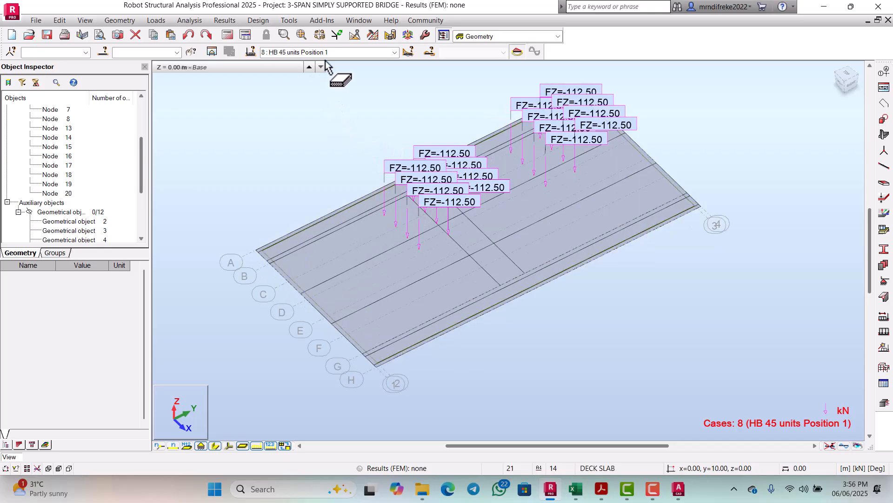
left_click(395, 52)
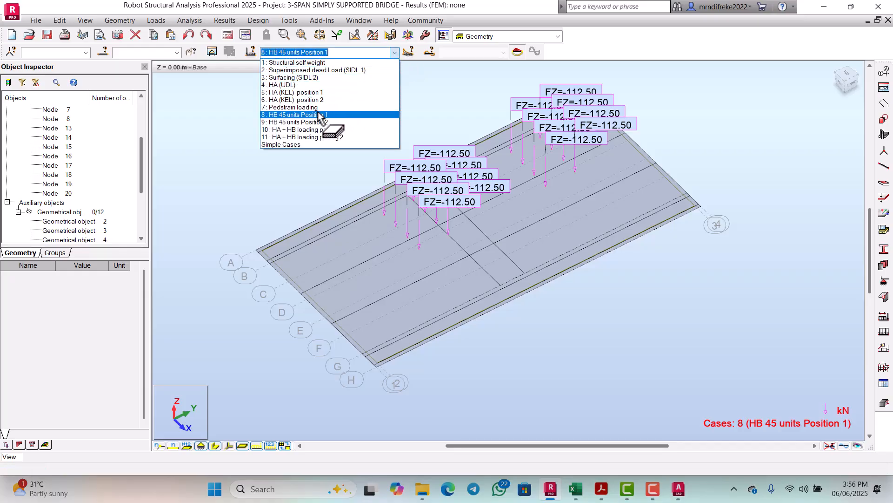
left_click(313, 122)
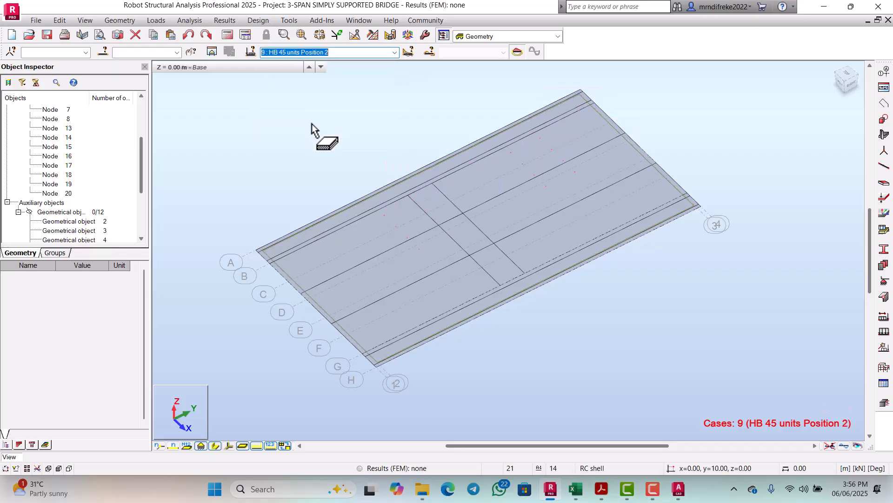
scroll(331, 185, "down", 2)
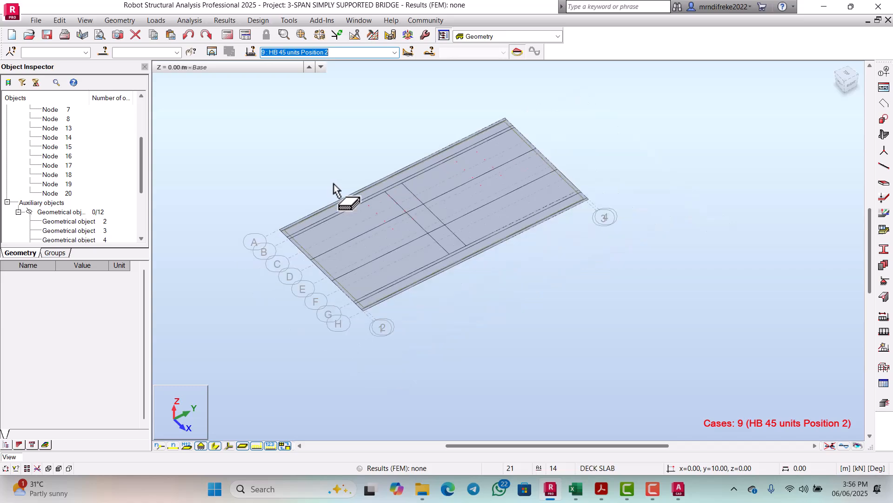
scroll(303, 248, "up", 2)
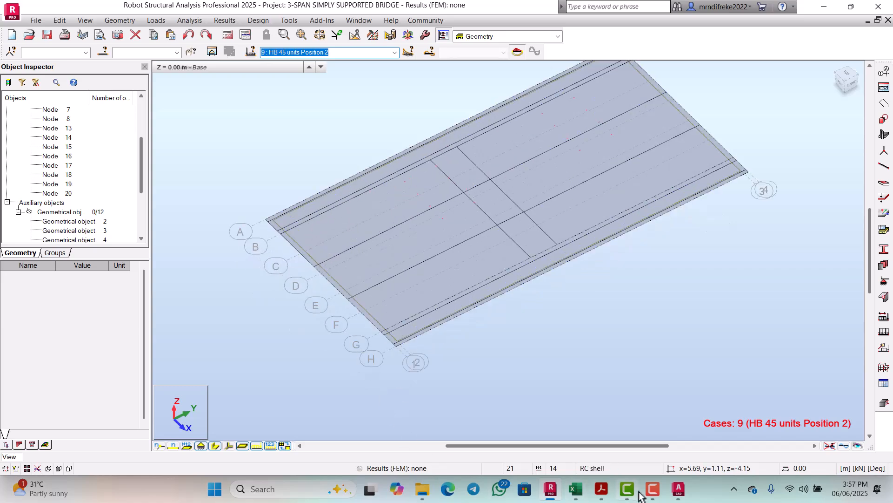
Check the HB 45 units position 2 entry in the Excel "loading on Robot" sheet and return to Robot Structural Analysis
left_click(574, 490)
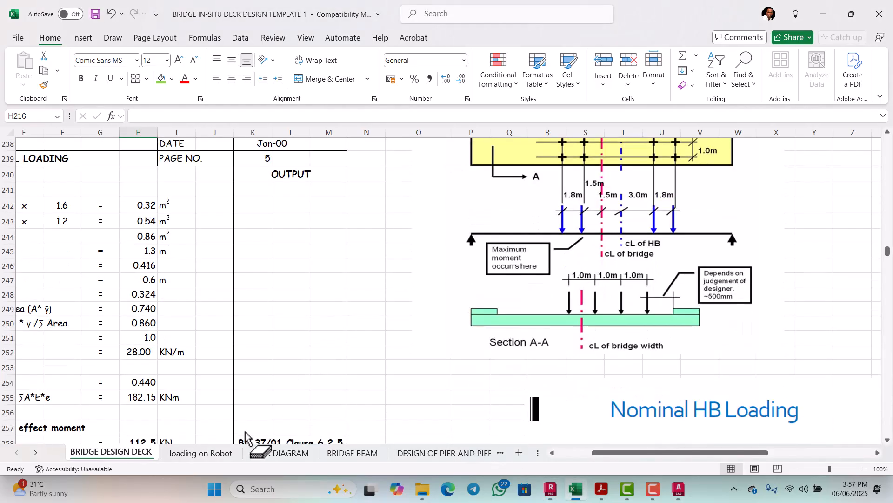
left_click(200, 452)
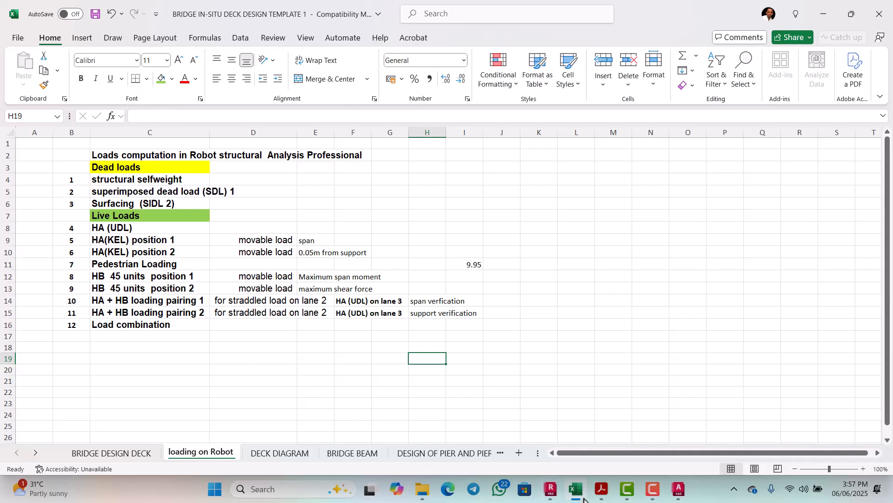
mouse_move(576, 498)
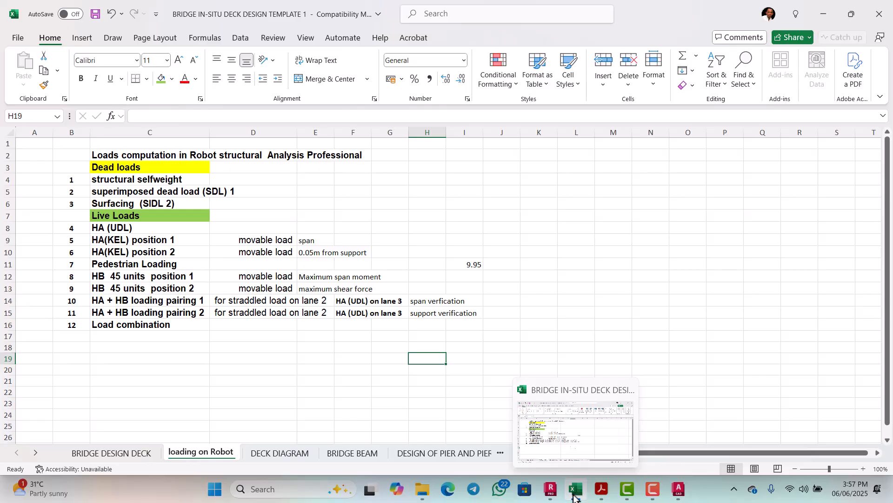
left_click(557, 496)
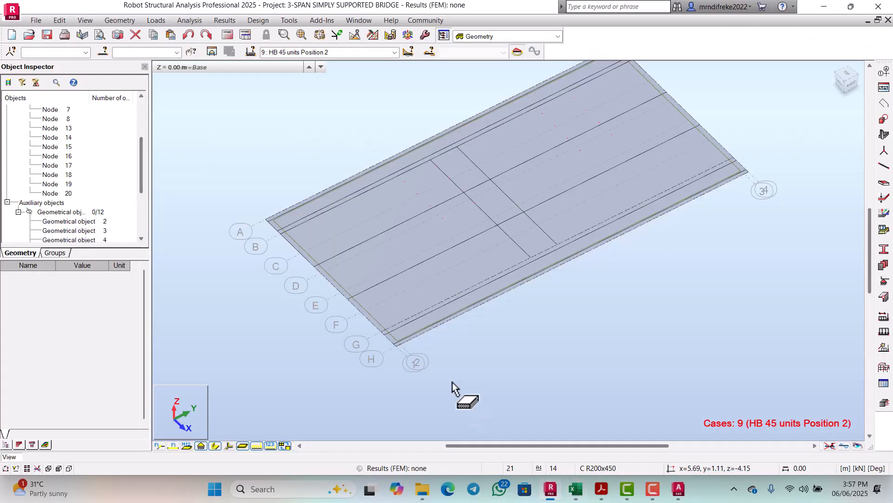
Add a node at coordinates 1.20, 0.00, 0.00 m on the deck's end edge near grid line B
scroll(358, 269, "up", 4)
scroll(273, 223, "up", 5)
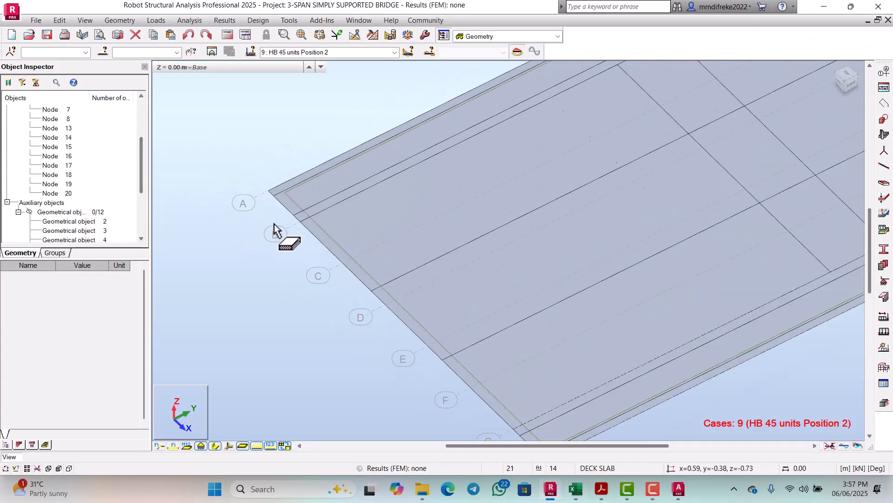
scroll(347, 221, "down", 2)
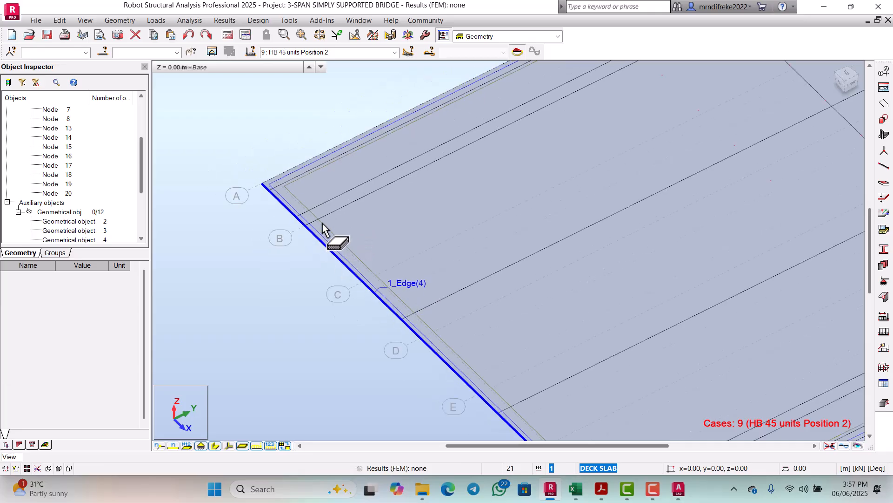
scroll(321, 231, "up", 2)
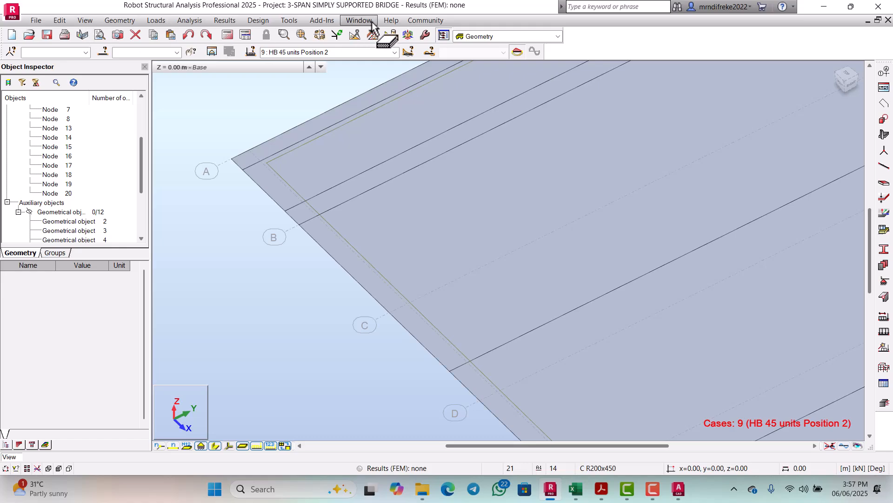
left_click(156, 21)
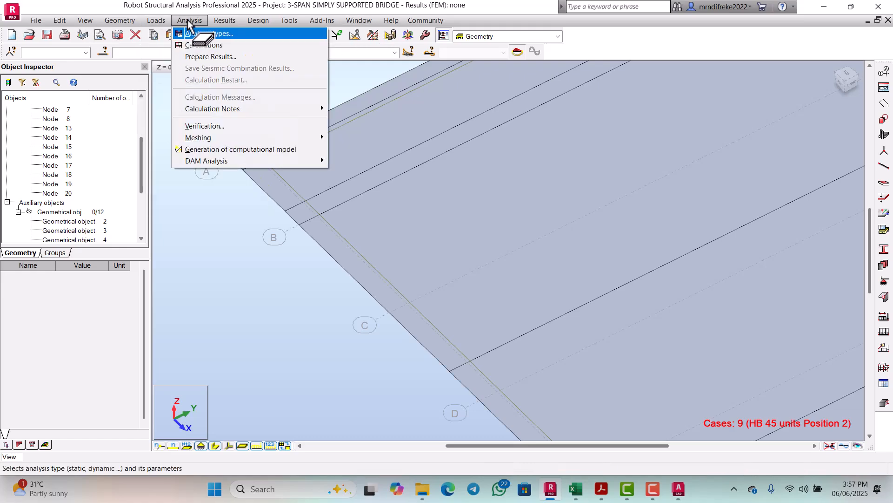
mouse_move(125, 18)
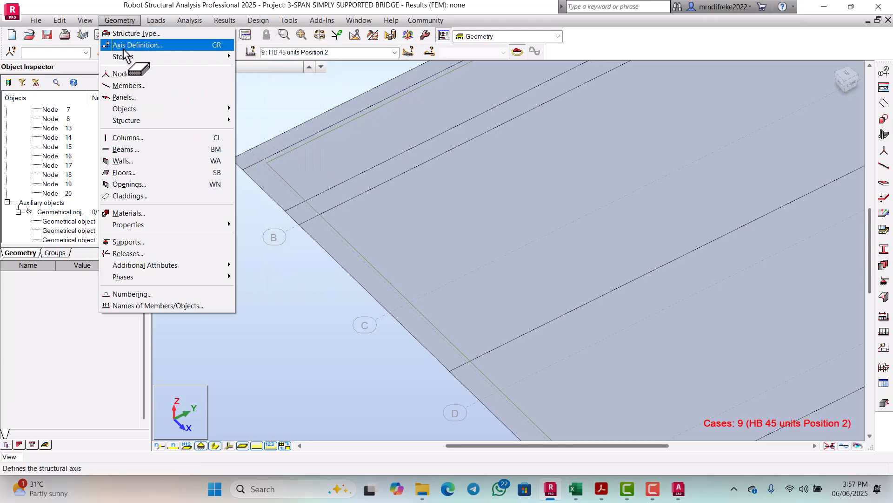
left_click(123, 73)
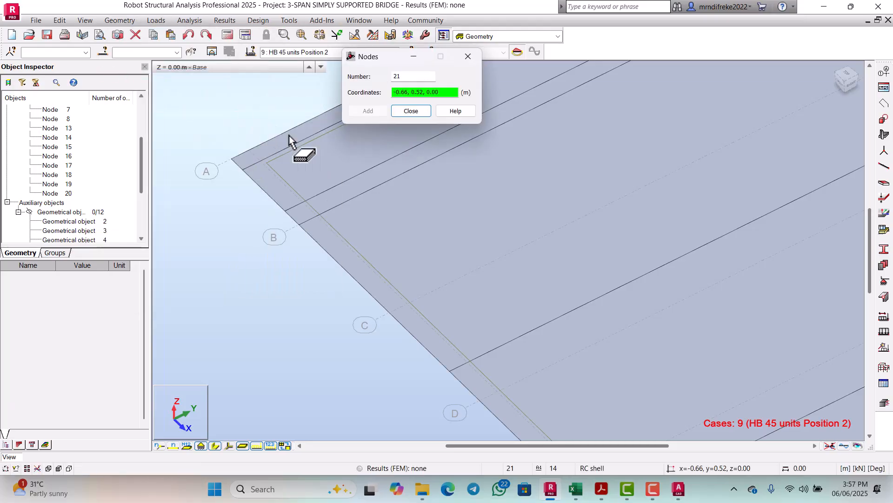
scroll(318, 218, "up", 2)
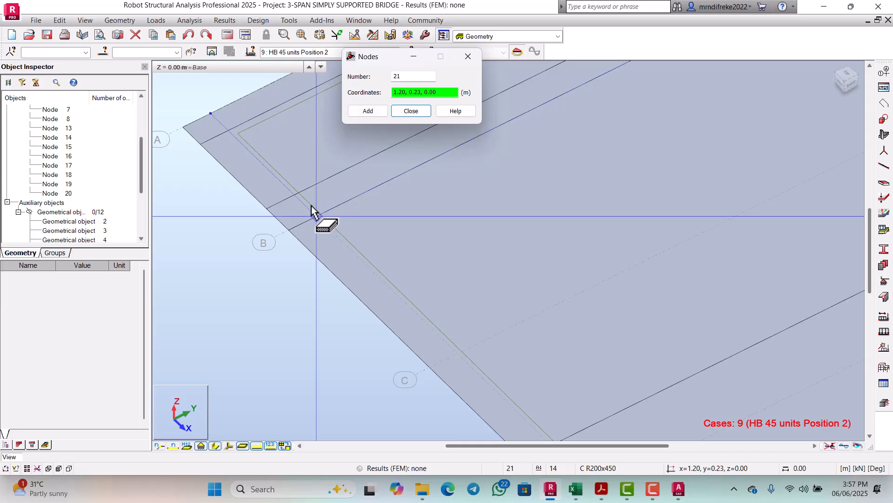
left_click(289, 231)
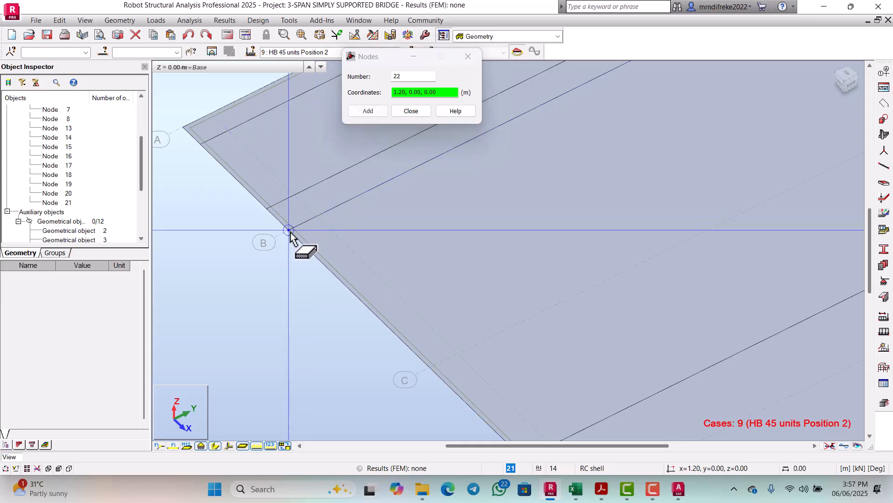
left_click(411, 112)
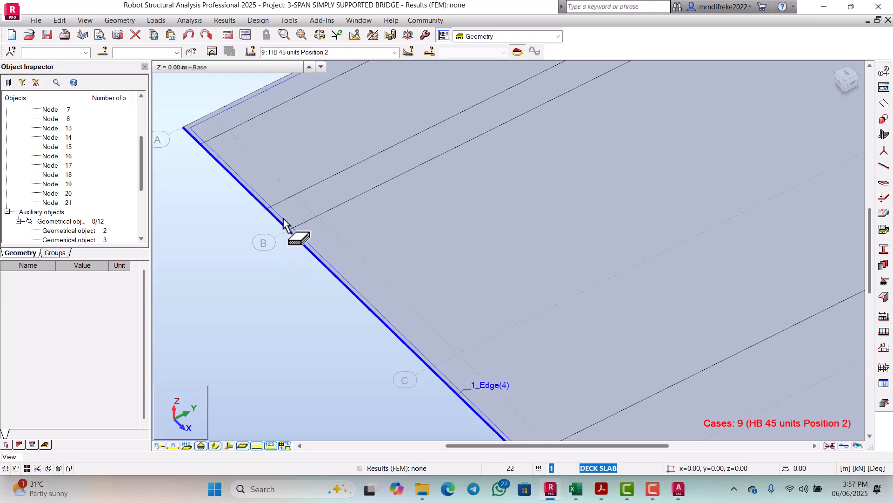
Select the new node at the deck edge, switch to the Loads layout and set HB 45 units Position 2 as the current case
left_click_drag(284, 216, 317, 258)
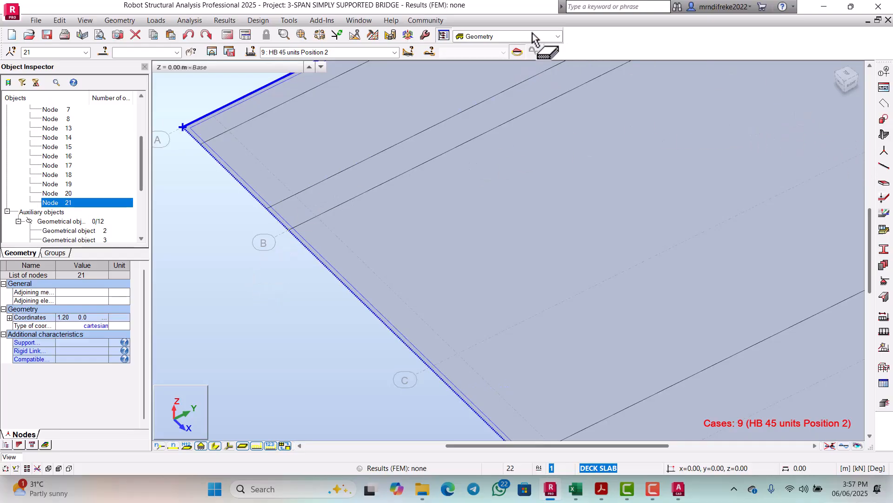
left_click(557, 37)
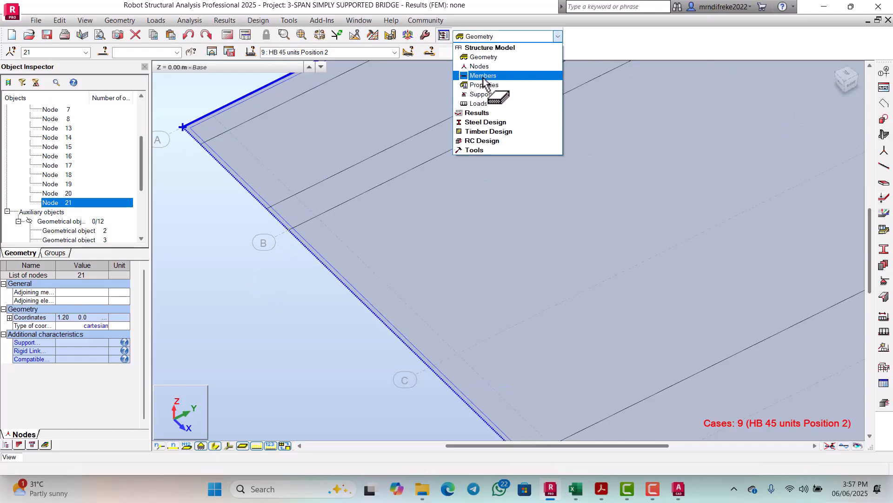
left_click(477, 111)
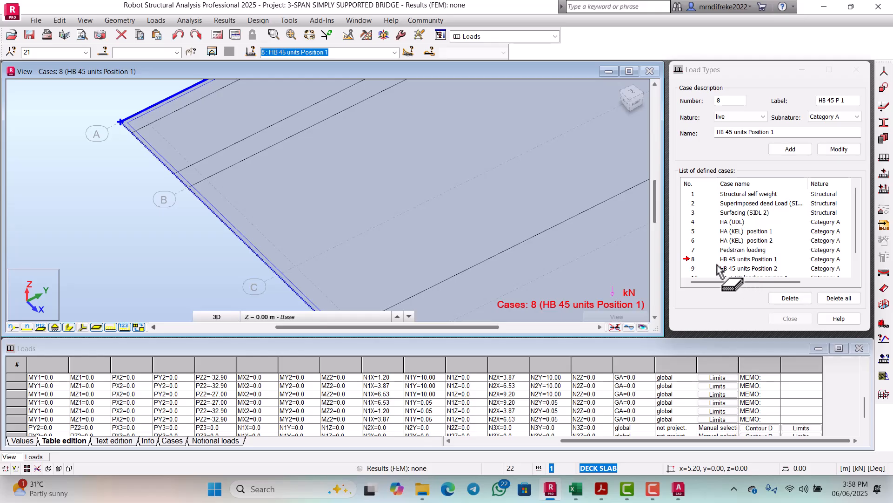
left_click(395, 53)
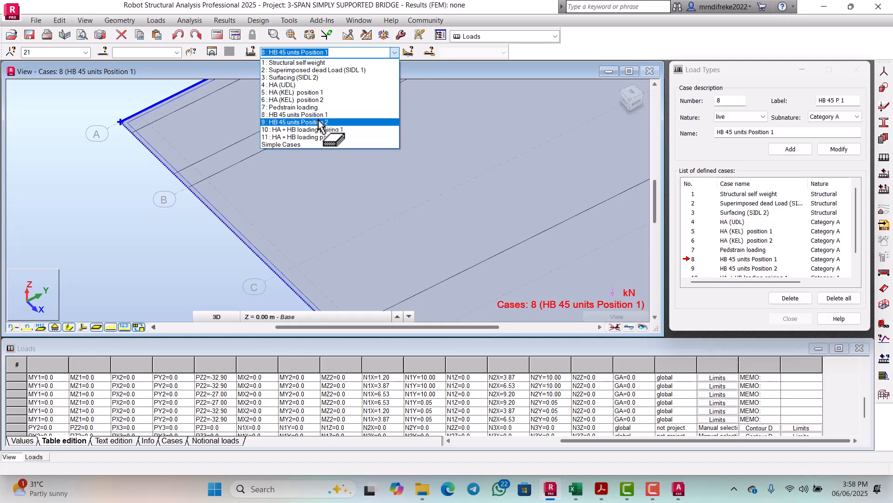
left_click(320, 123)
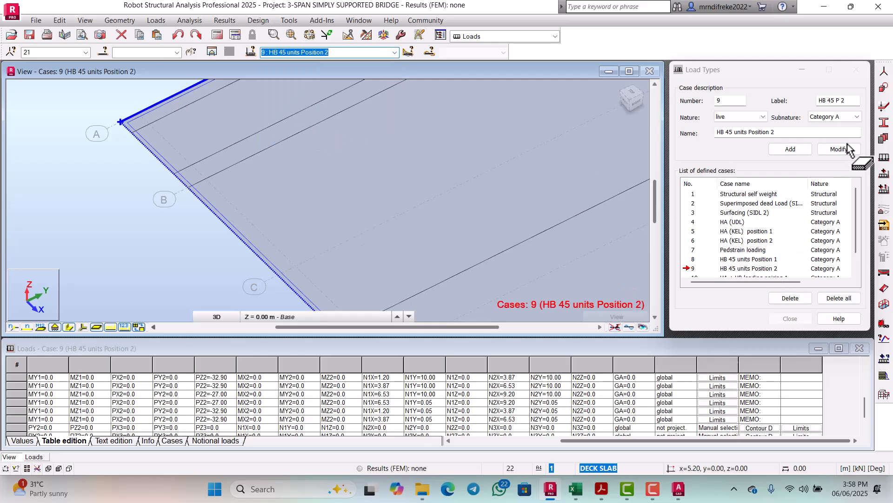
Apply a nodal force of -112.50 kN in Z to node 21 at the deck edge in load case 9
left_click(883, 158)
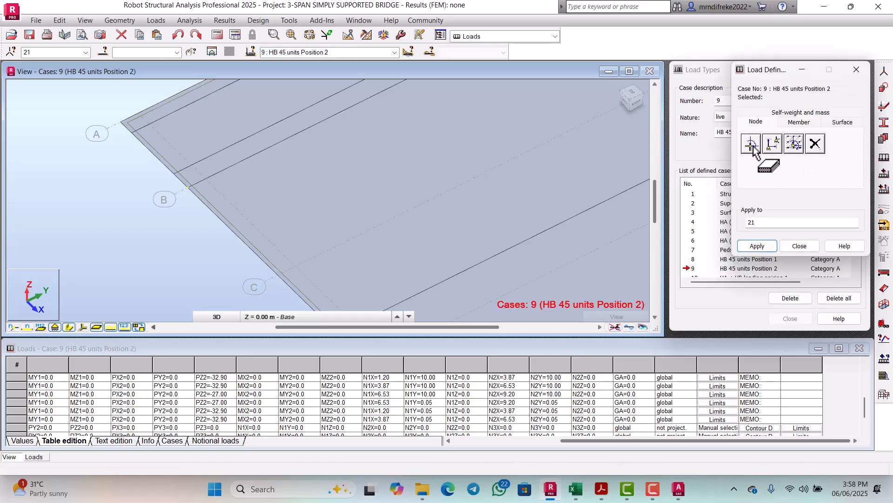
left_click(751, 144)
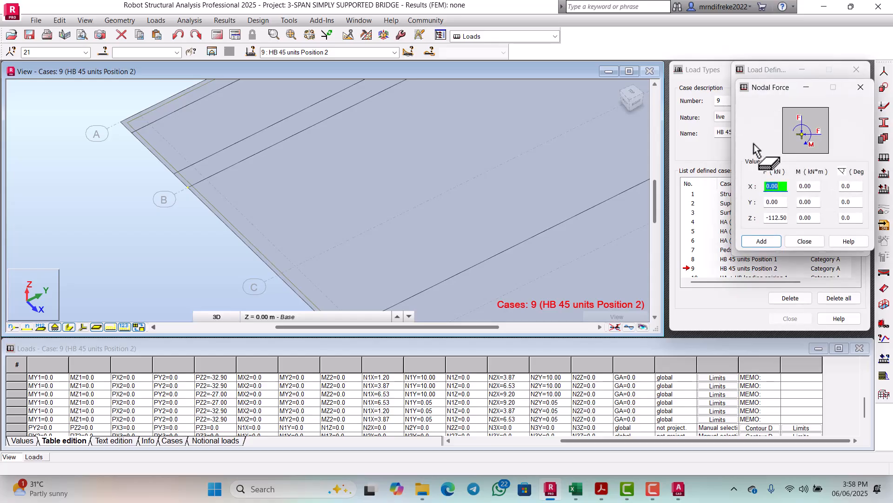
left_click(759, 240)
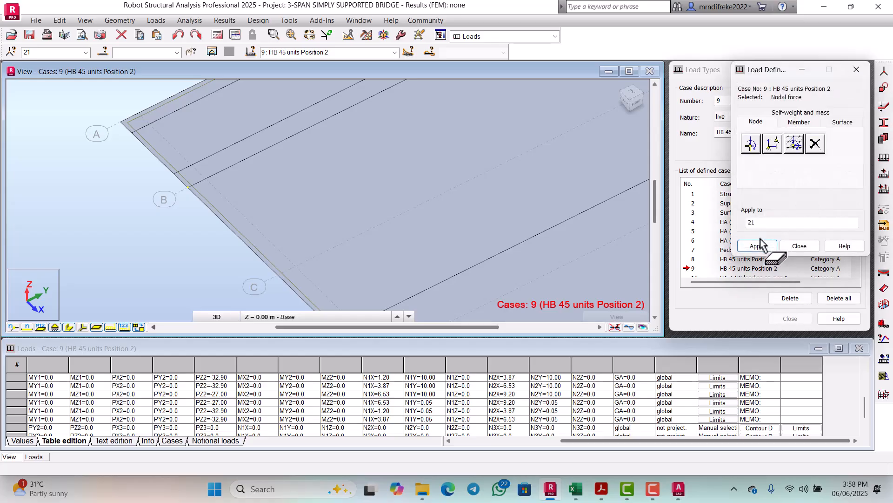
left_click(191, 190)
scroll(291, 190, "down", 1)
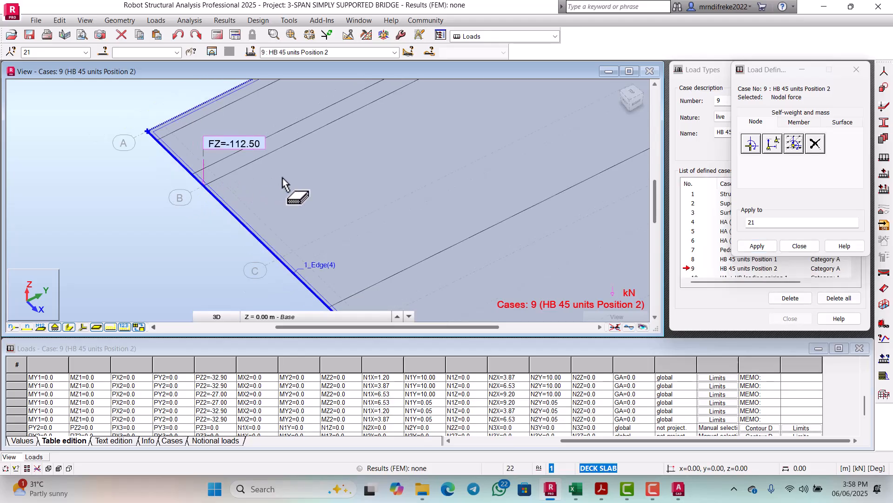
left_click(800, 246)
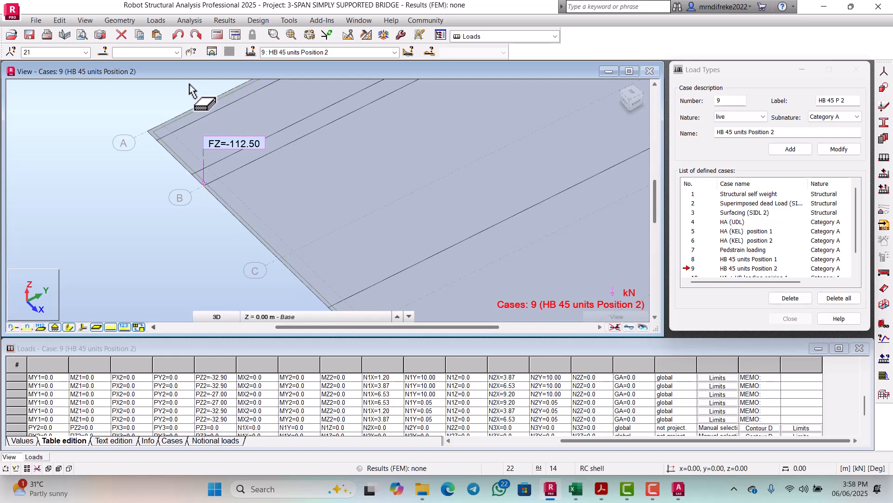
Move node 21 with its nodal force along the deck's end edge by the translation vector 0.5,0,0 m
left_click(61, 22)
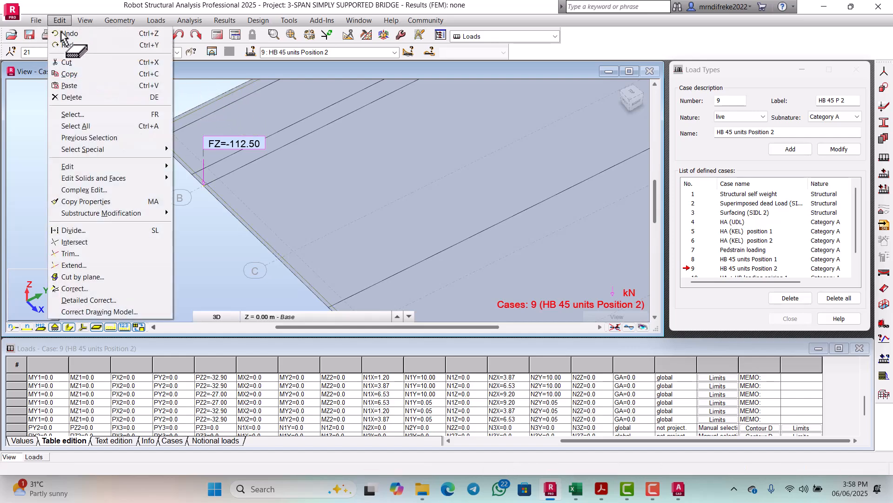
mouse_move(79, 171)
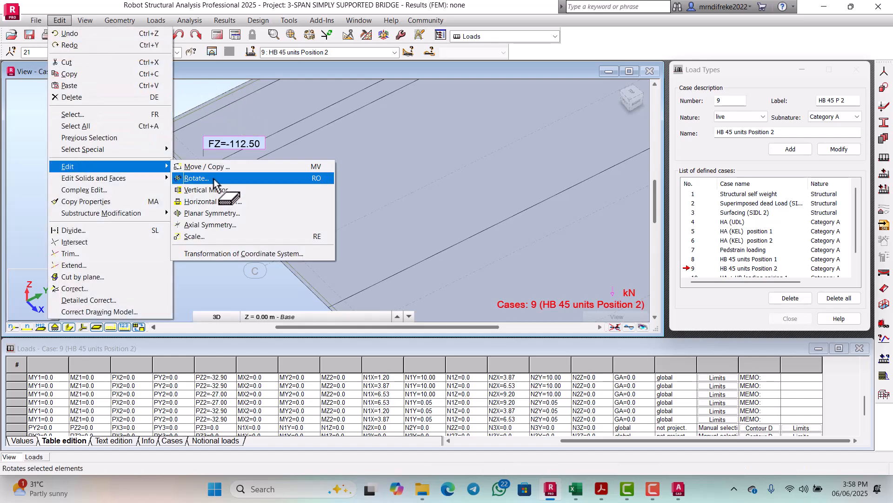
left_click(207, 166)
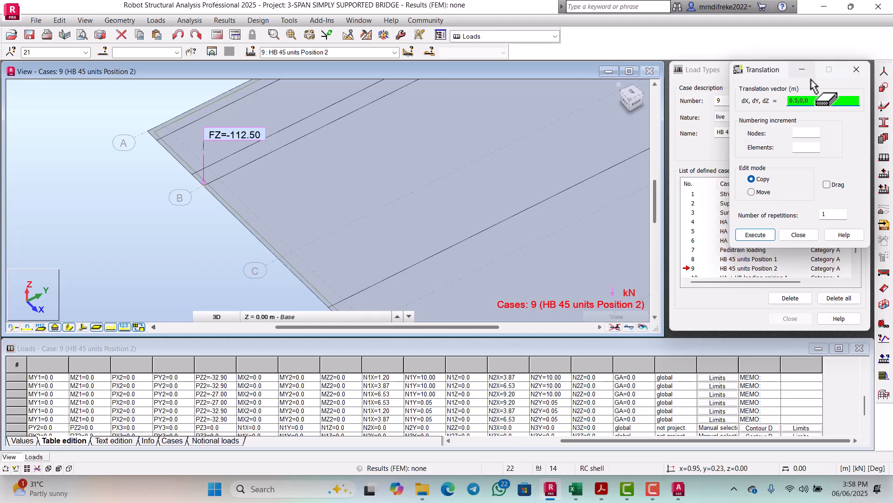
left_click(752, 192)
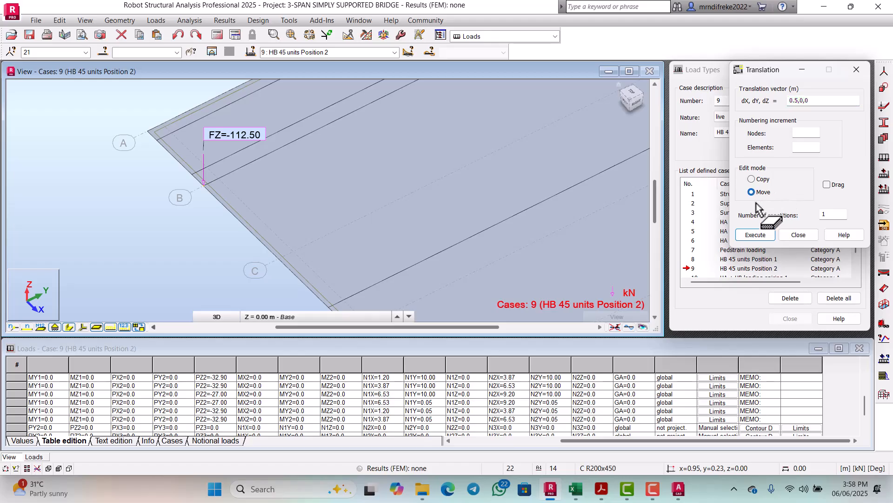
left_click(755, 235)
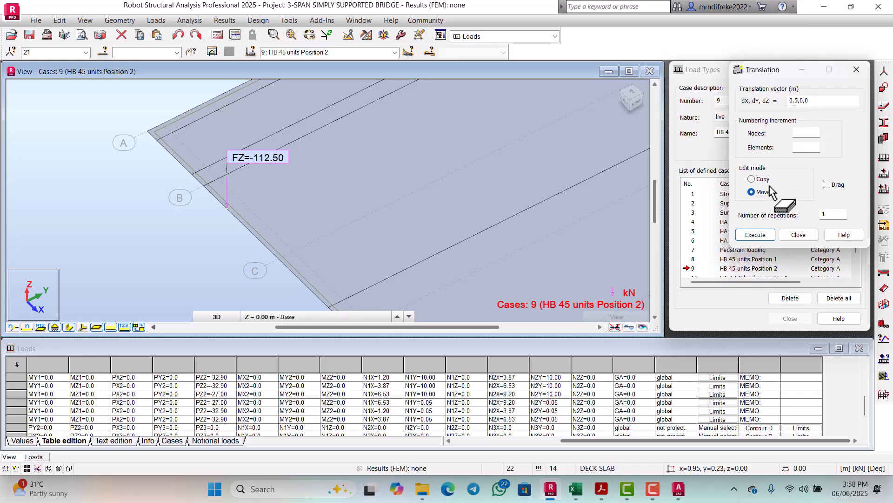
Copy the loaded node along the deck's end edge with translation vector 1,0,0 m and 3 repetitions
left_click(752, 179)
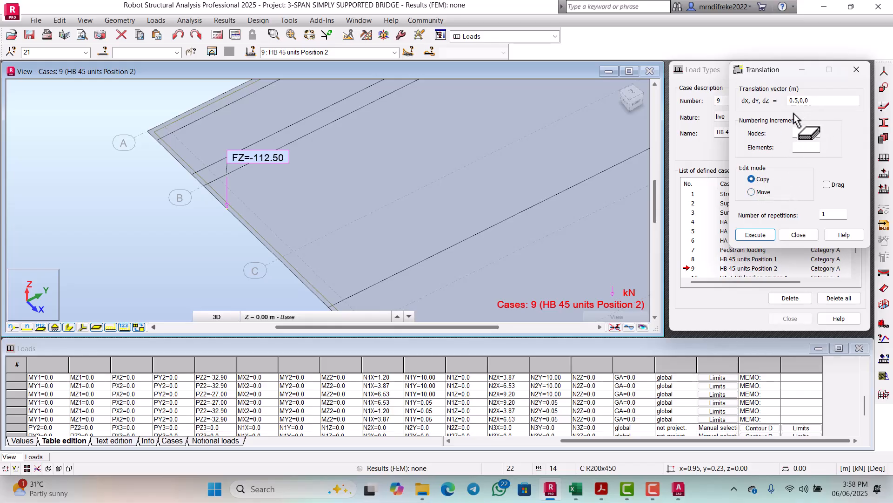
left_click(812, 102)
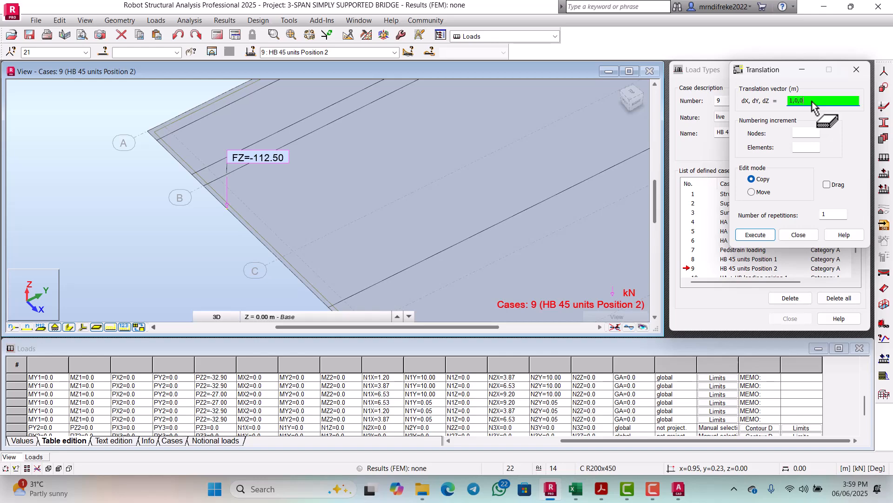
left_click(830, 214)
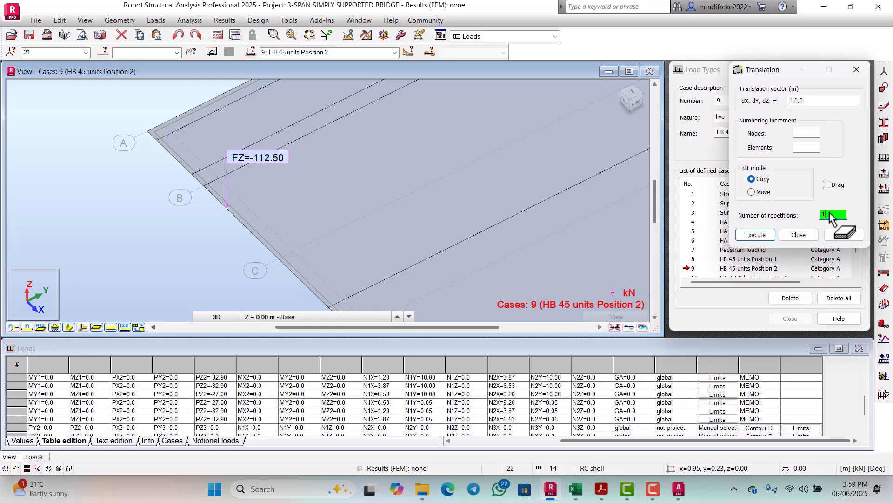
left_click(763, 236)
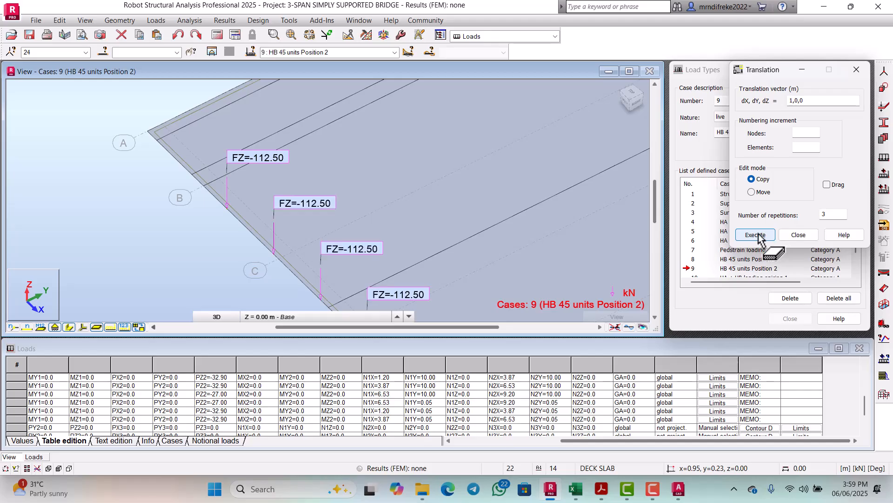
left_click(799, 234)
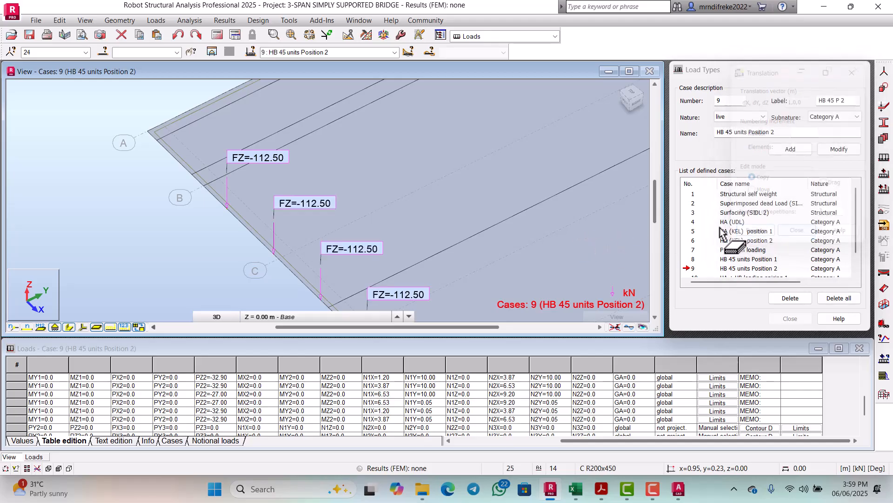
Switch to the Geometry layout and select nodes 21 to 24, the first row of wheel loads
scroll(418, 191, "down", 3)
scroll(435, 185, "up", 3)
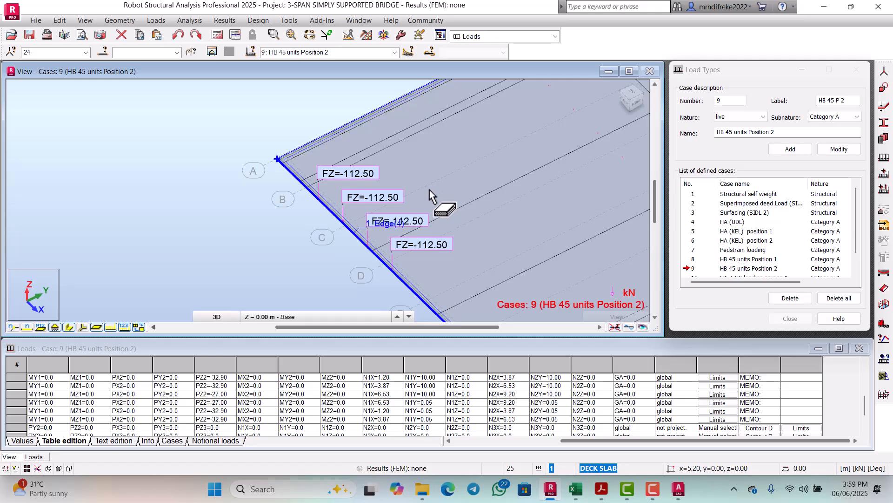
left_click(555, 37)
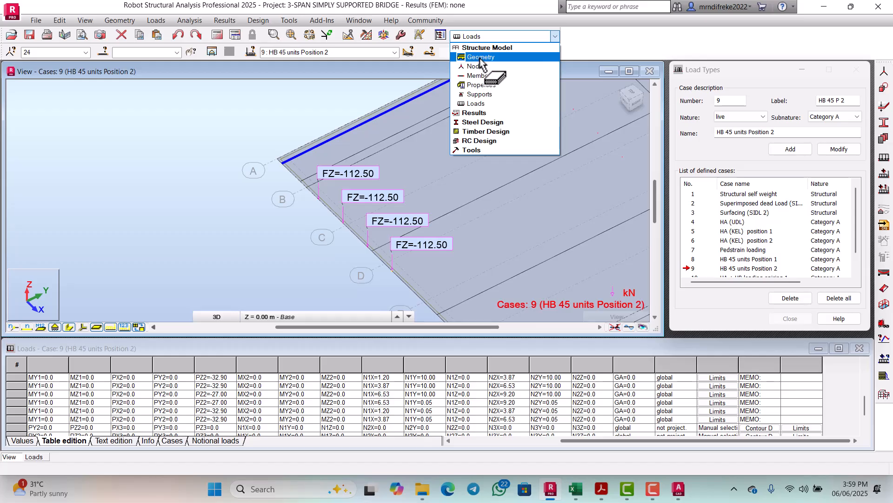
left_click(481, 57)
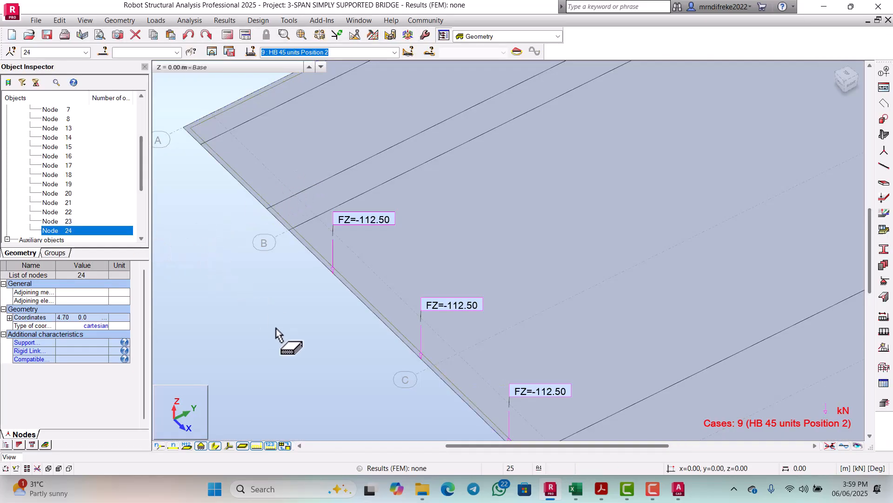
scroll(234, 299, "down", 4)
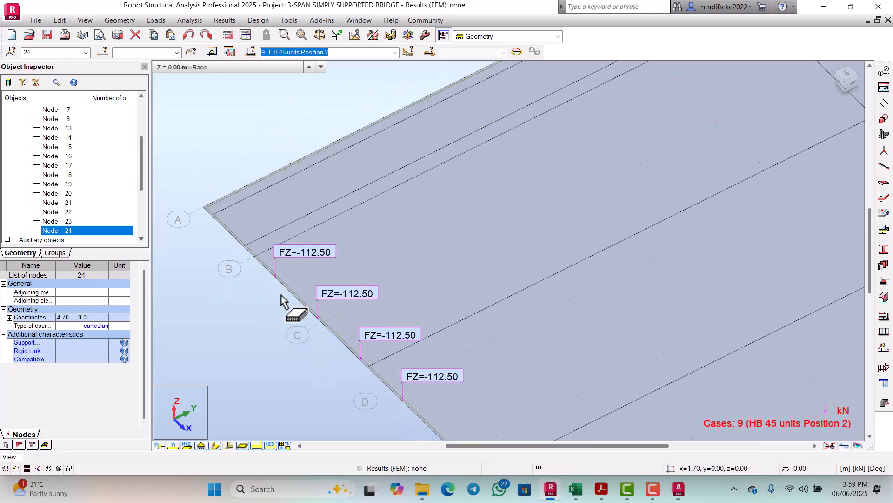
left_click(68, 203)
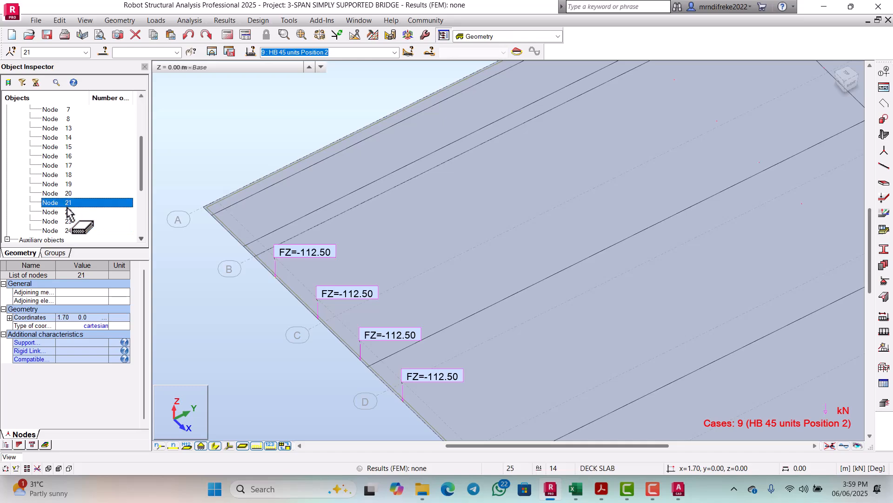
left_click(68, 209, "ctrl")
left_click_drag(69, 224, 230, 306)
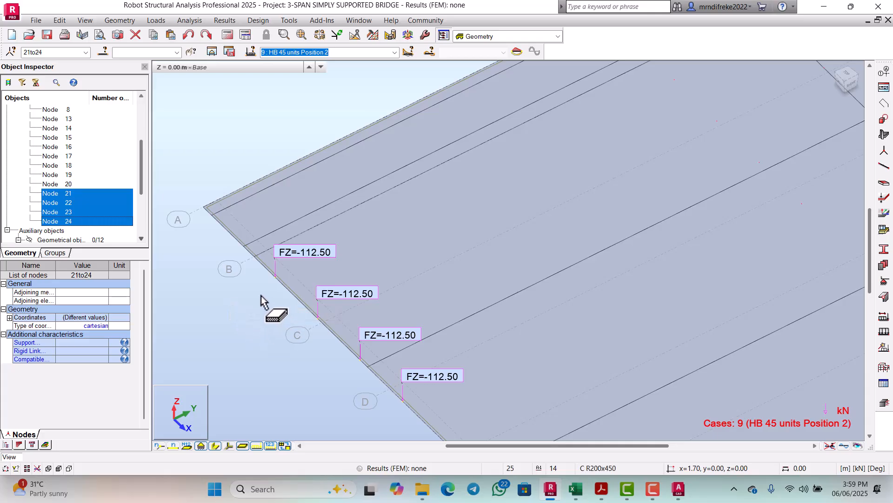
Copy the four selected loaded nodes once along the deck with translation vector 0,1.8,0 m
scroll(258, 303, "down", 2)
scroll(253, 298, "down", 1)
scroll(284, 337, "up", 1)
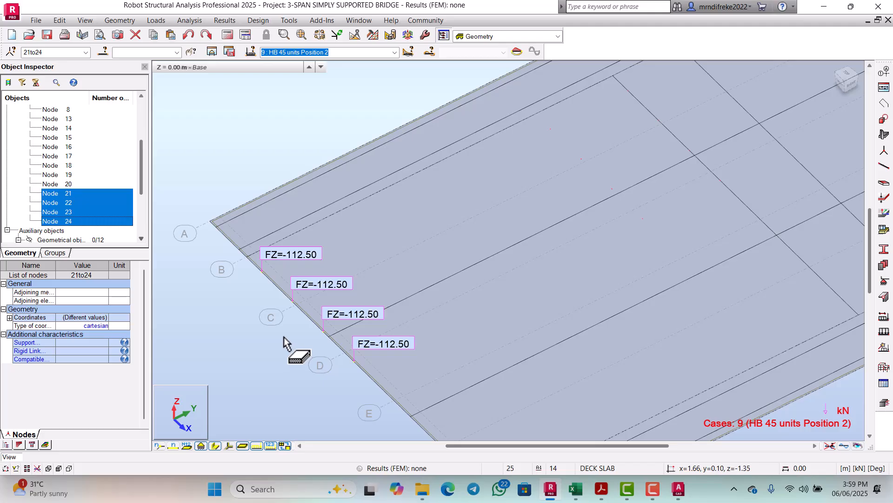
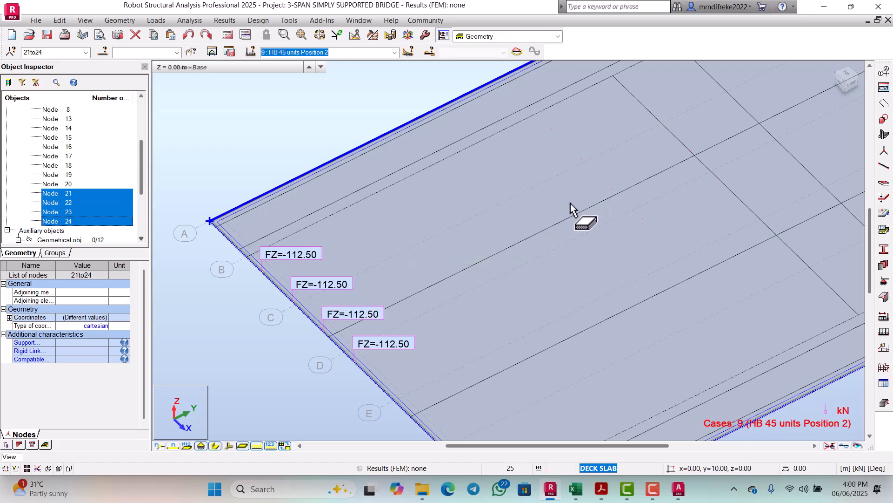
scroll(572, 210, "down", 1)
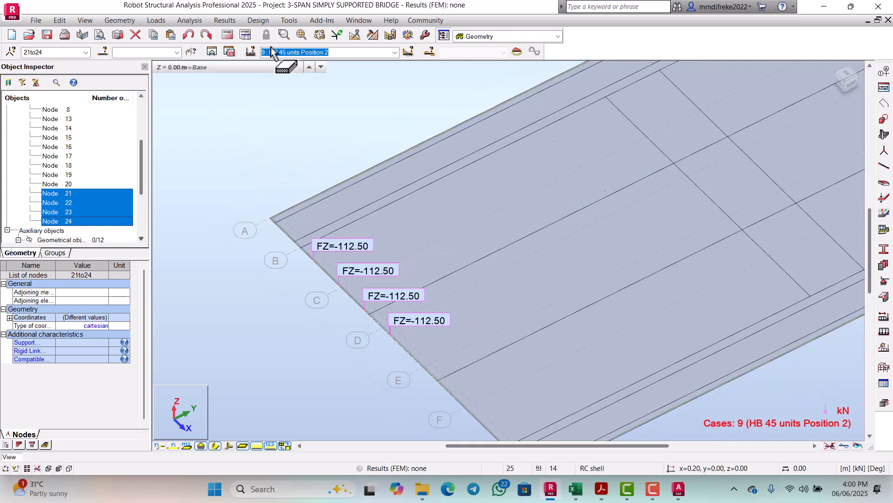
left_click(59, 21)
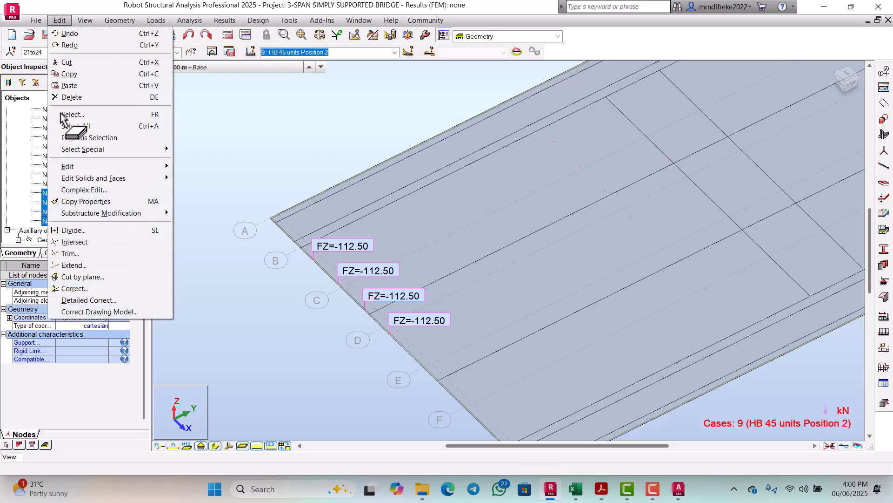
mouse_move(70, 166)
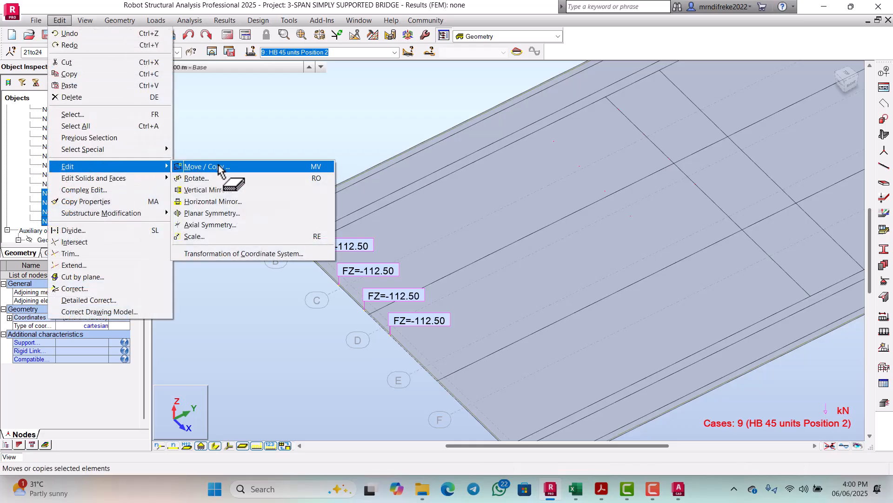
left_click(218, 167)
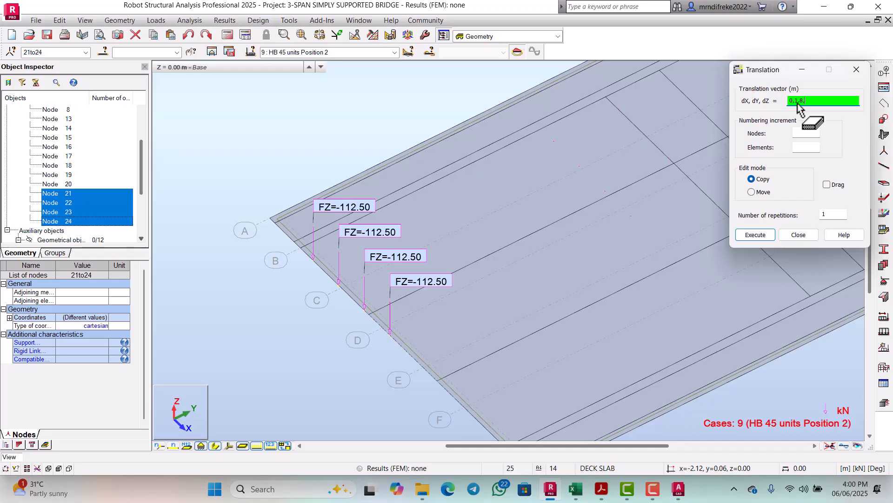
left_click(763, 235)
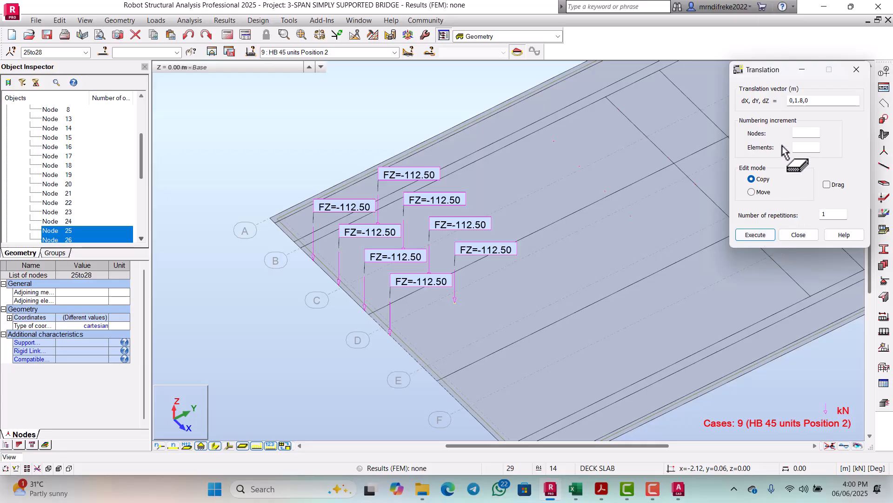
Copy the second wheel row by 0,6,0 m and the row made from it by 0,1.8,0 m, completing the four axles
left_click(810, 101)
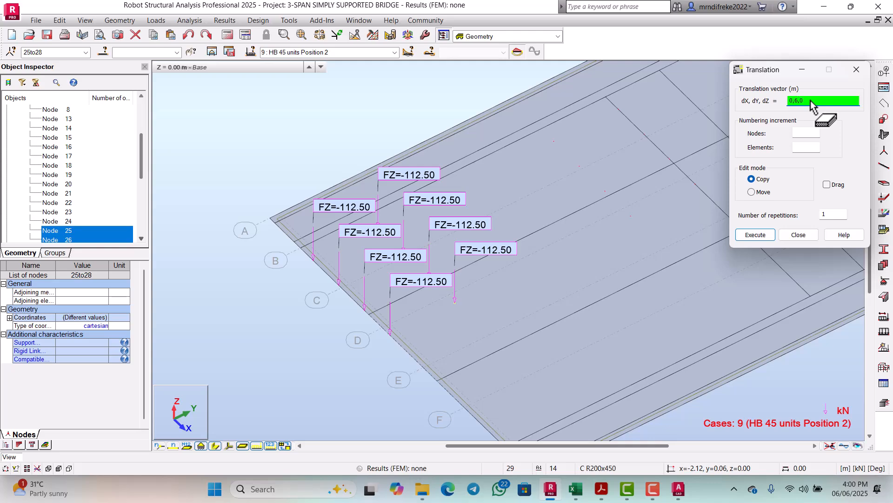
left_click(768, 235)
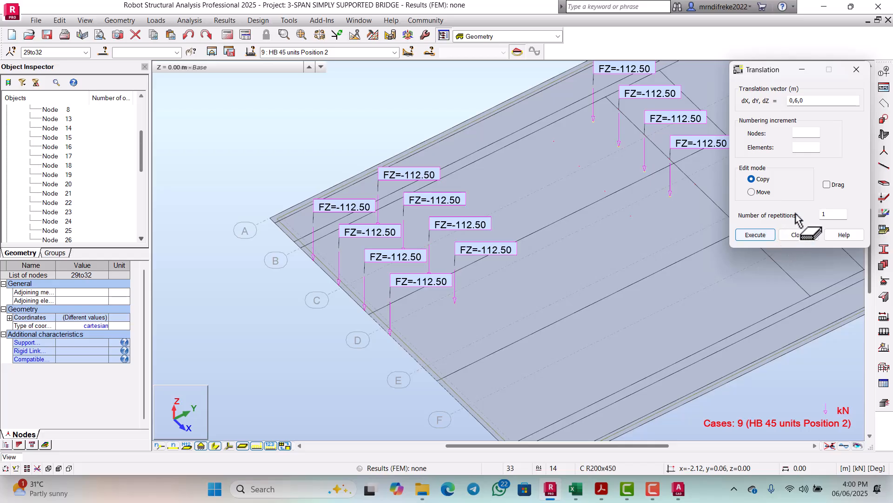
left_click(812, 103)
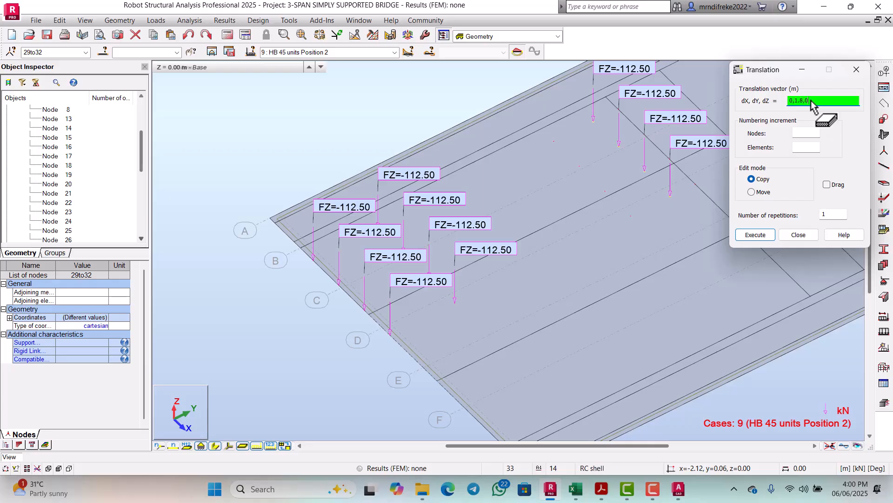
left_click(760, 235)
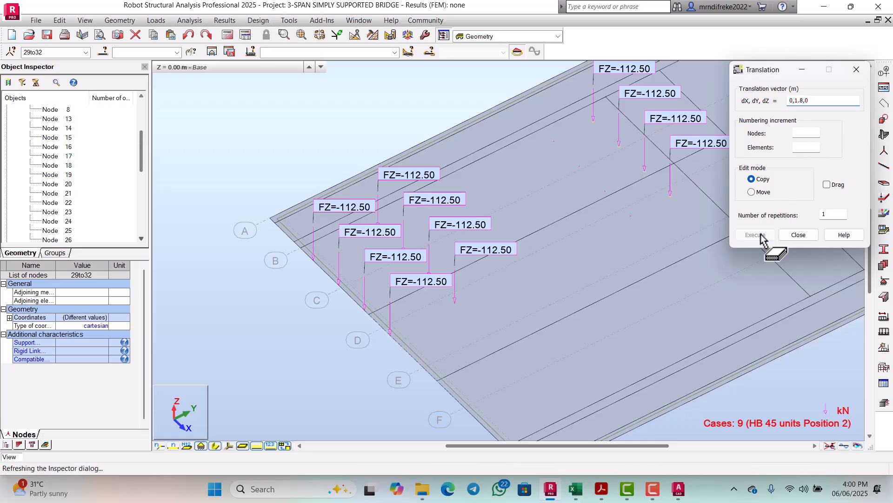
left_click(799, 235)
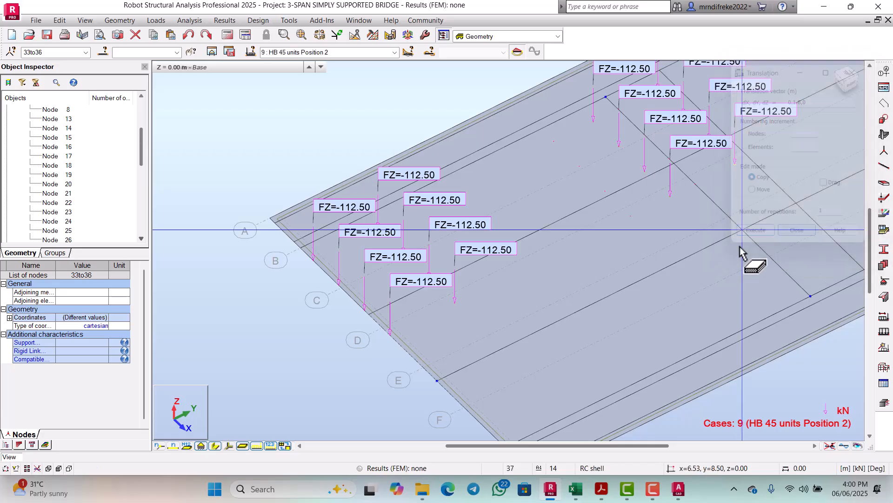
Examine the arrangement of the HB 45 units Position 2 wheel loads over the whole deck
scroll(595, 239, "down", 4)
scroll(651, 233, "up", 2)
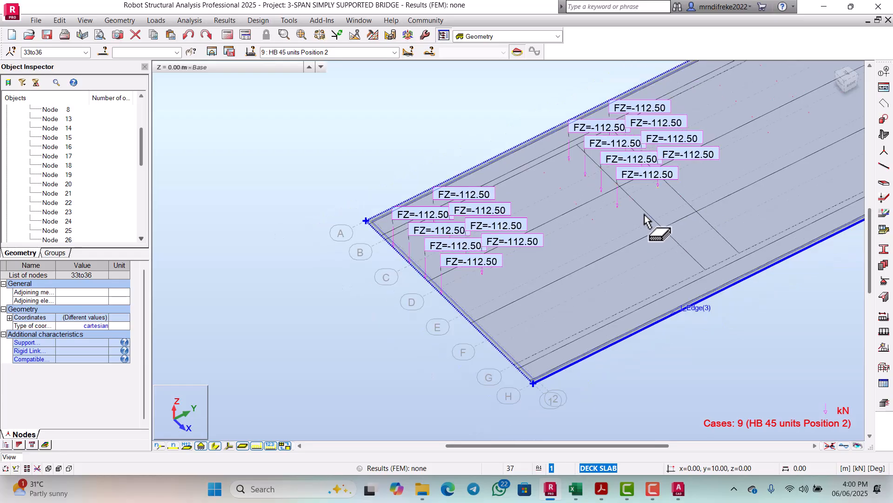
scroll(647, 221, "down", 3)
scroll(605, 225, "up", 2)
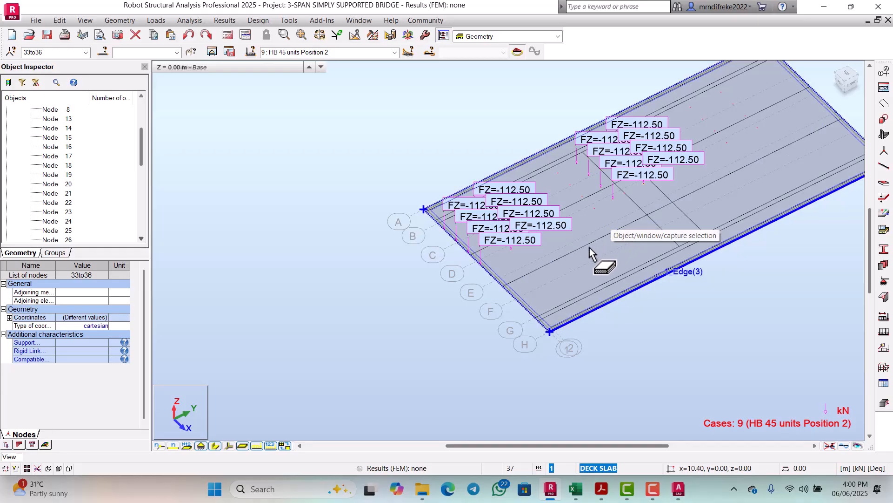
scroll(605, 254, "down", 2)
scroll(631, 219, "up", 3)
scroll(584, 232, "down", 2)
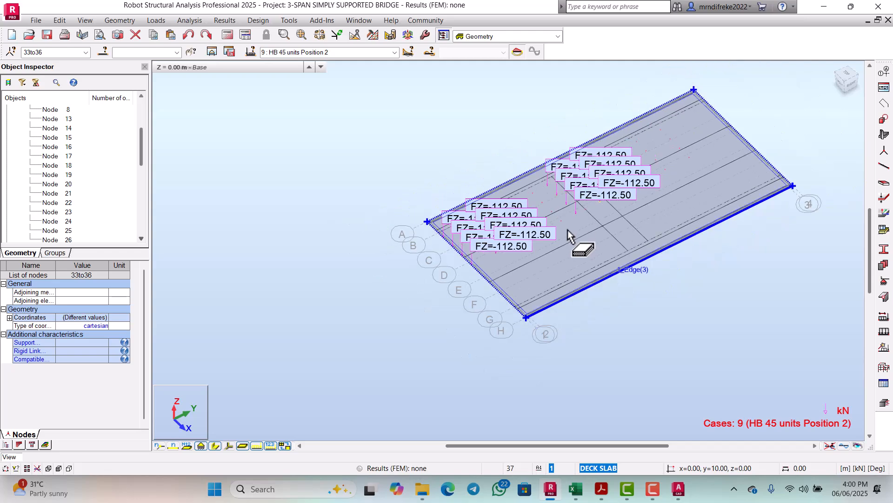
scroll(597, 226, "up", 1)
scroll(571, 235, "down", 1)
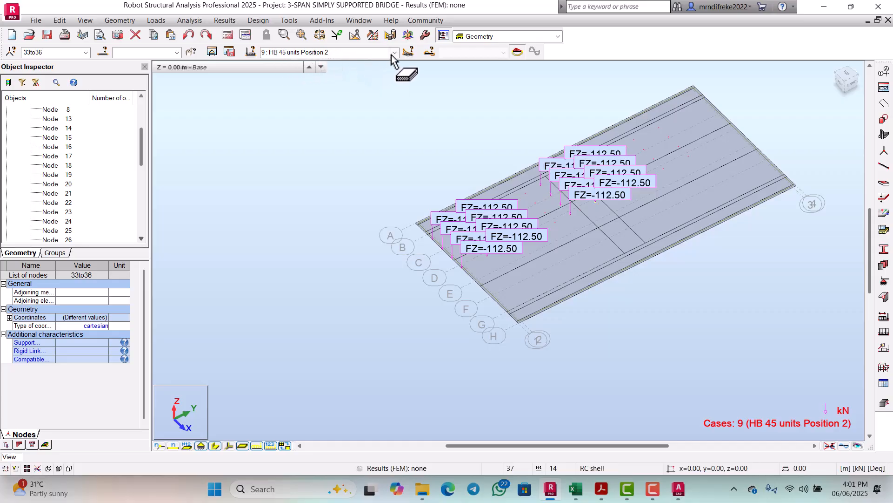
Switch to the Loads layout and make case 10, HA + HB loading pairing 1, the active load case
left_click(558, 37)
left_click(479, 103)
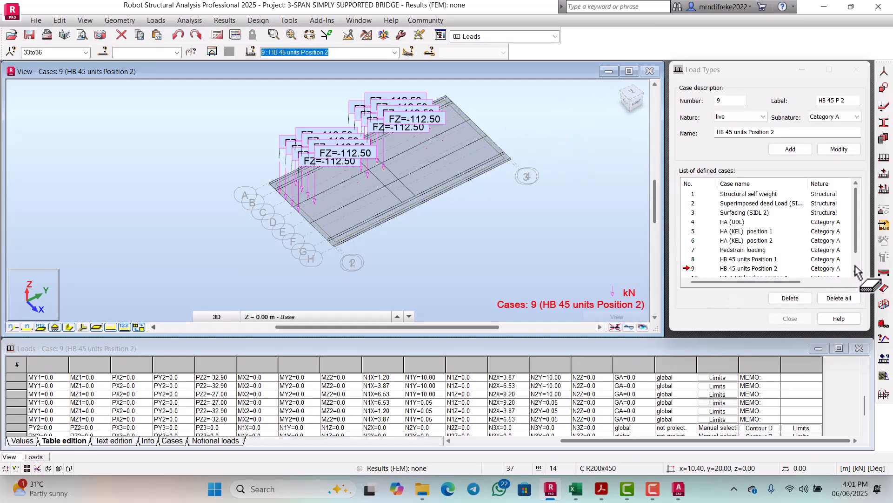
left_click(856, 265)
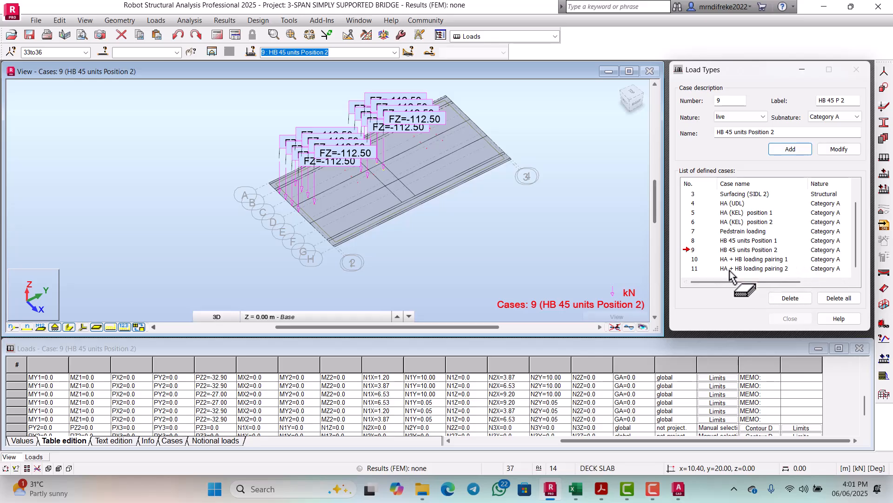
left_click(394, 52)
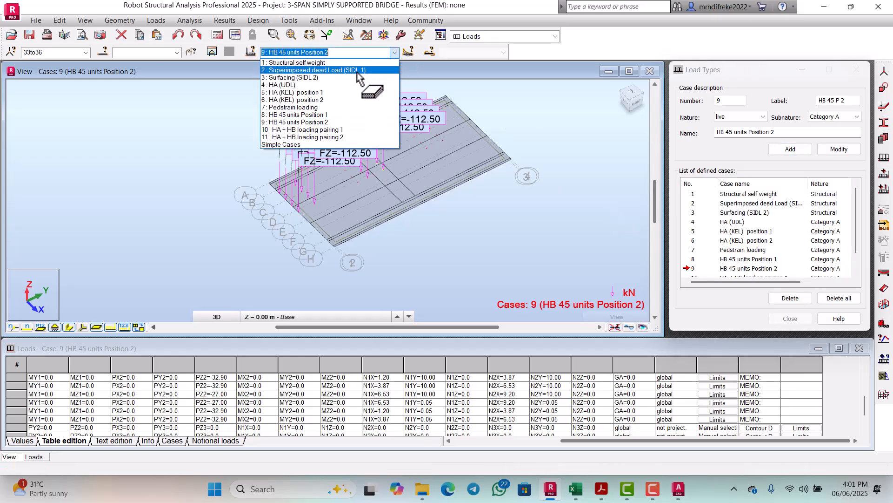
left_click(294, 130)
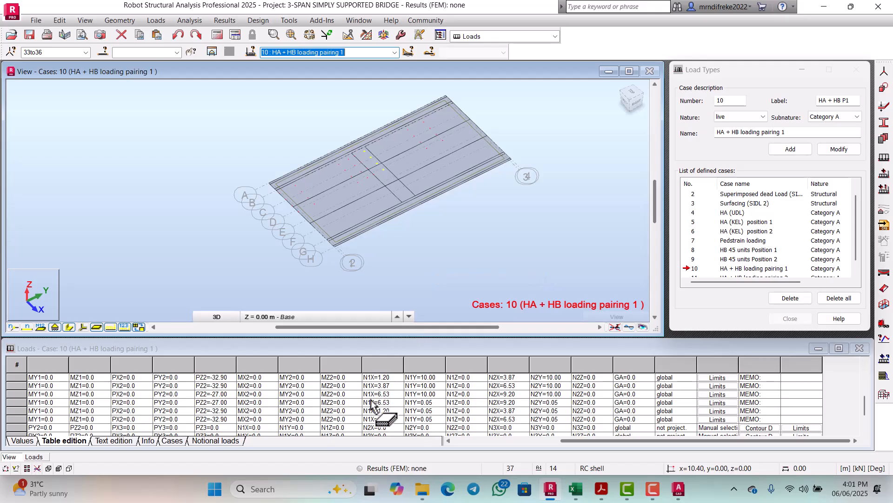
Examine the load table to locate the nodal force records of HB 45 units Position 1 and Position 2
scroll(374, 403, "down", 3)
scroll(275, 432, "up", 3)
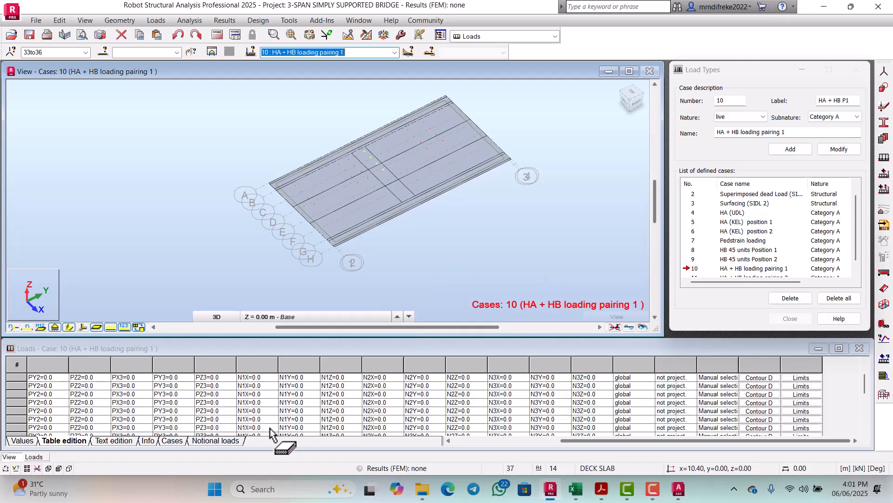
scroll(274, 428, "down", 1)
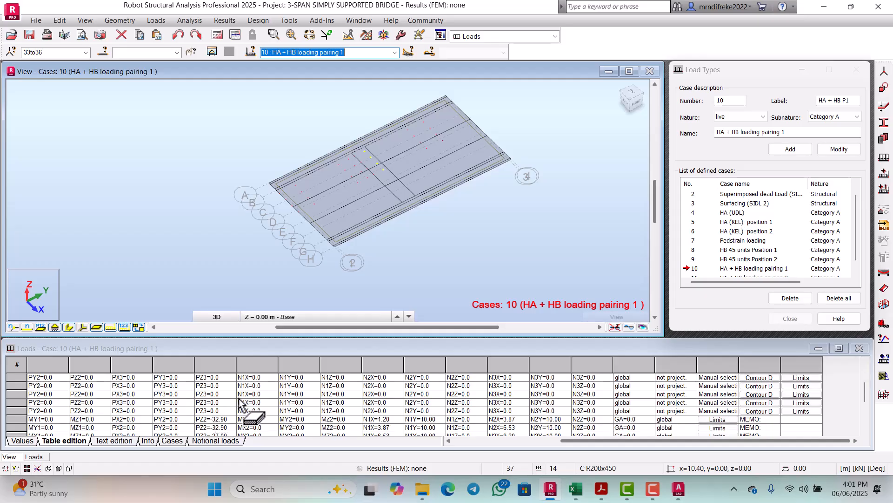
left_click(394, 52)
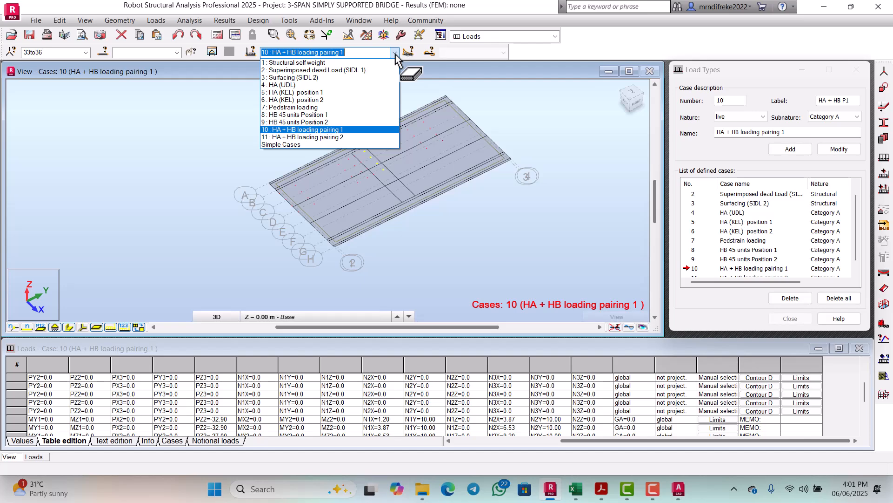
left_click(396, 53)
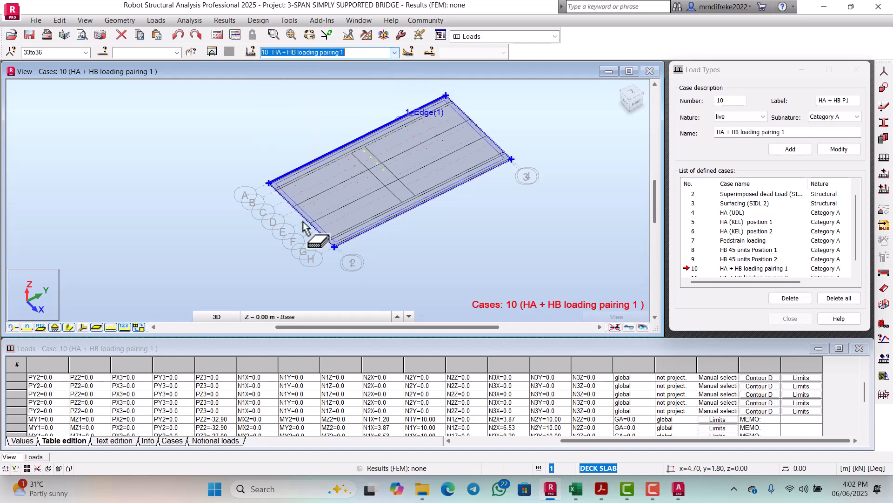
scroll(186, 398, "down", 1)
scroll(186, 398, "down", 2)
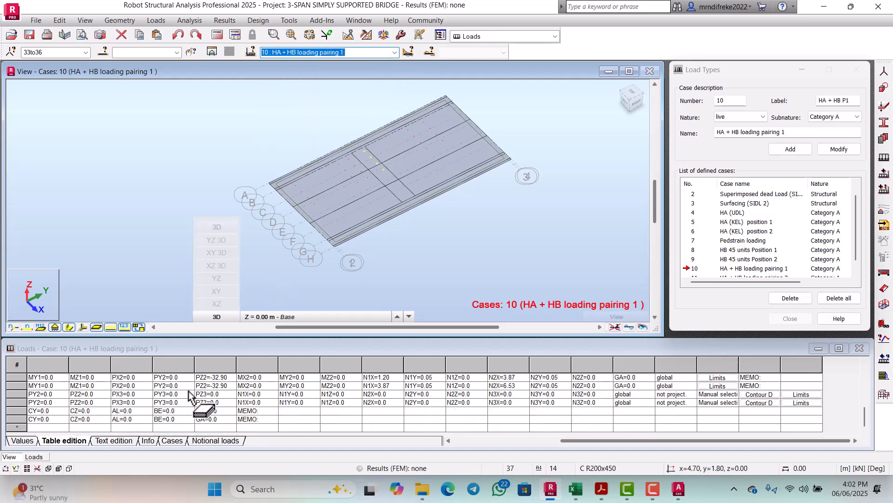
left_click(395, 53)
left_click(395, 53)
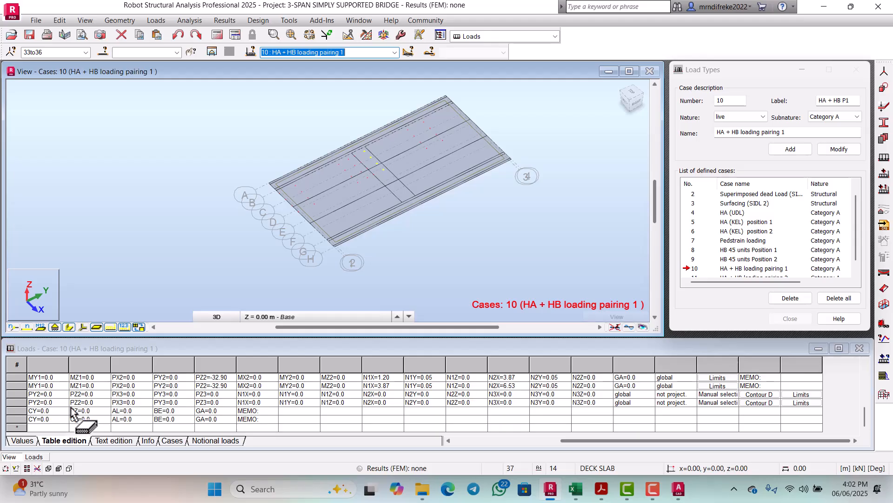
scroll(103, 414, "up", 2)
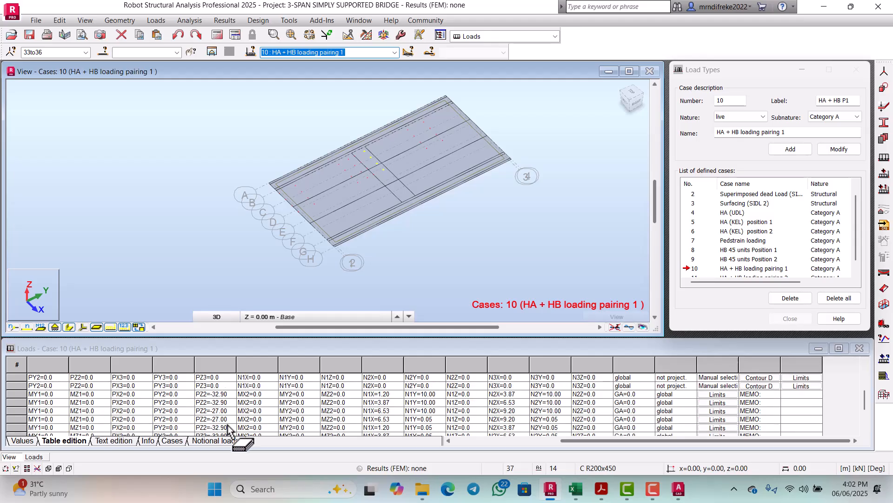
left_click(557, 442)
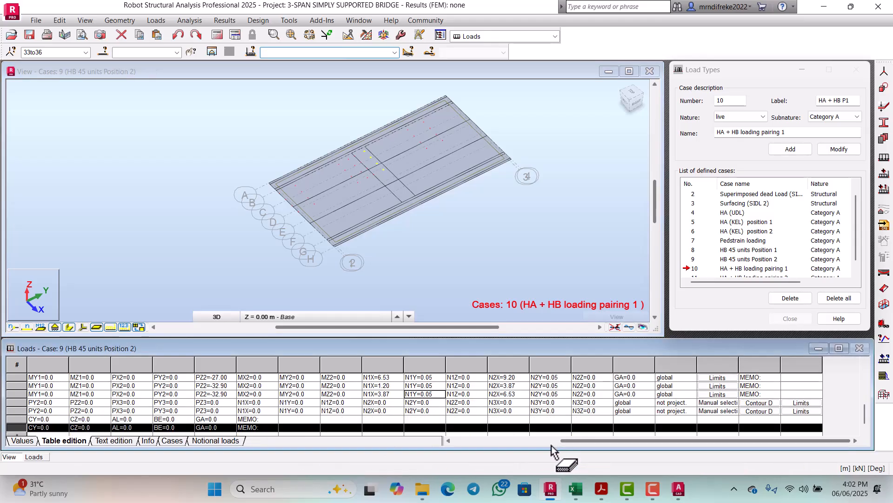
scroll(163, 400, "up", 2)
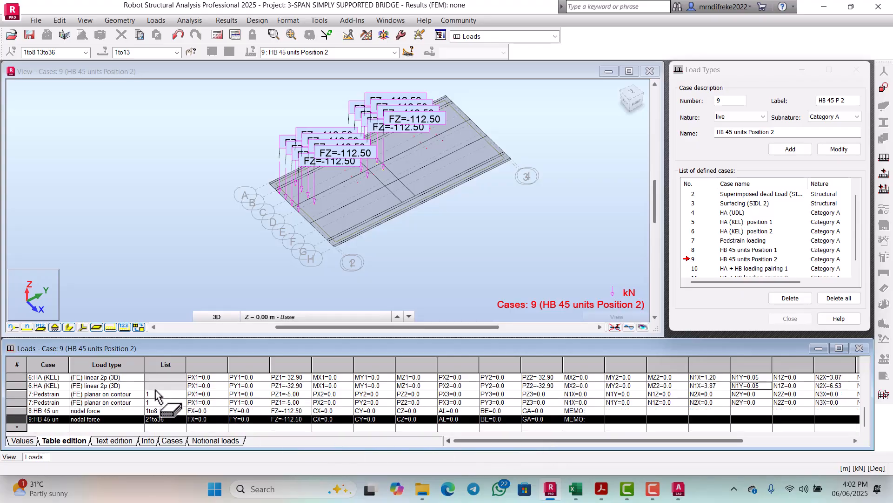
scroll(95, 402, "down", 2)
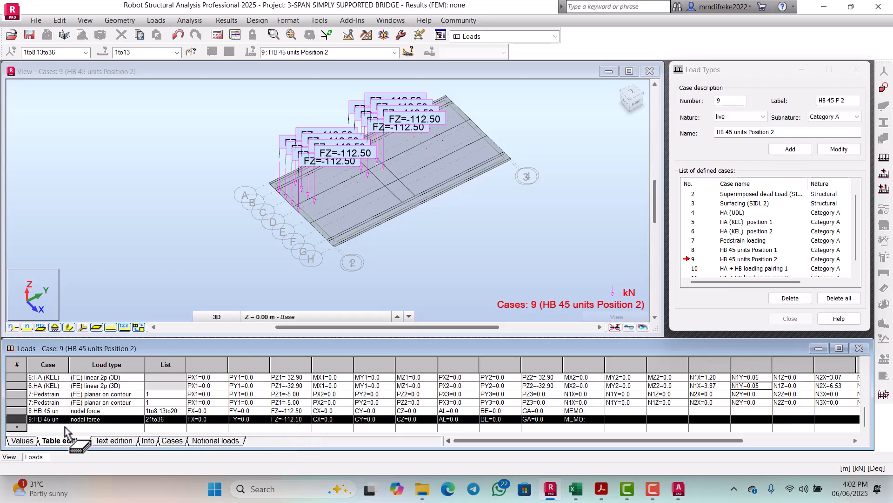
left_click(43, 411)
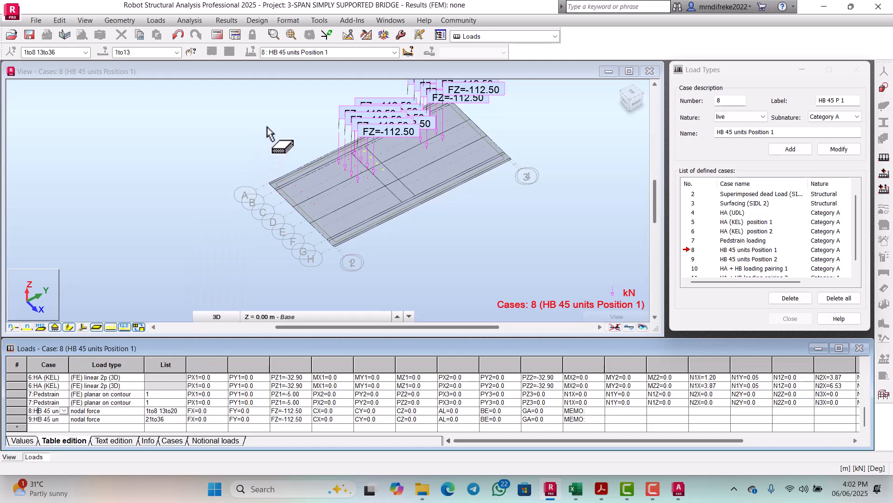
Copy the whole nodal force record of HB 45 units Position 1, nodes 1to8 13to20, from the load table
left_click(394, 53)
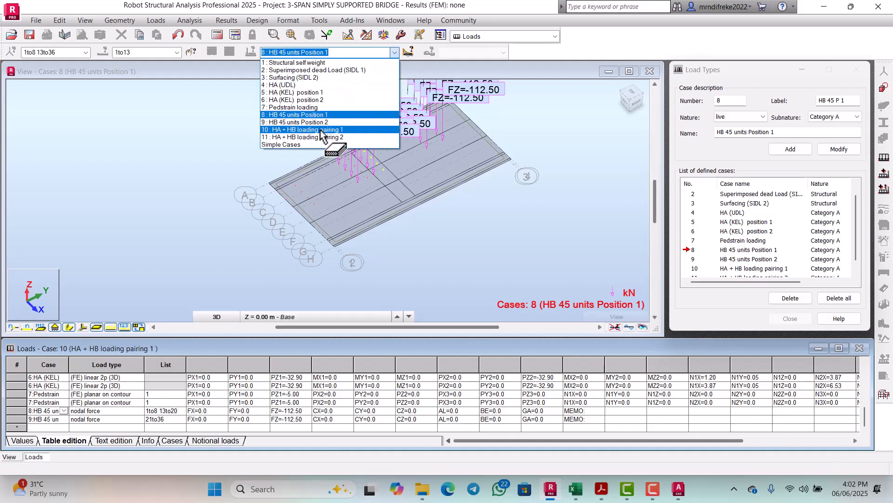
left_click(326, 129)
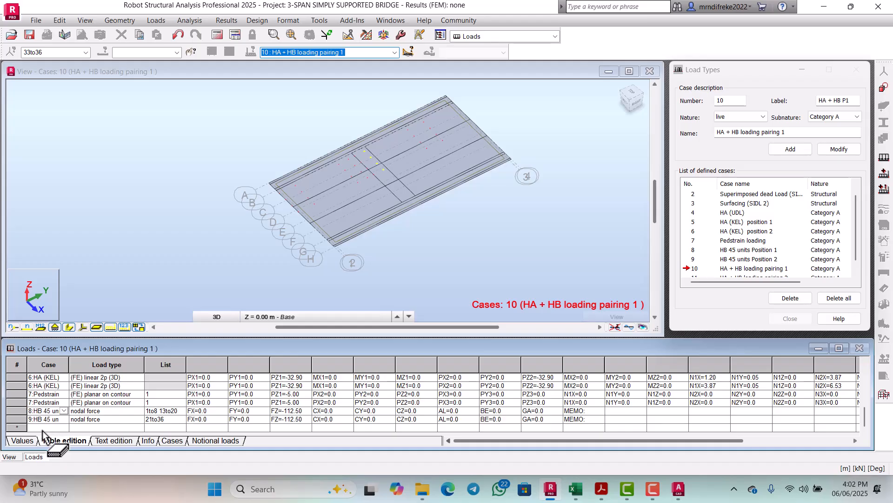
left_click(17, 411)
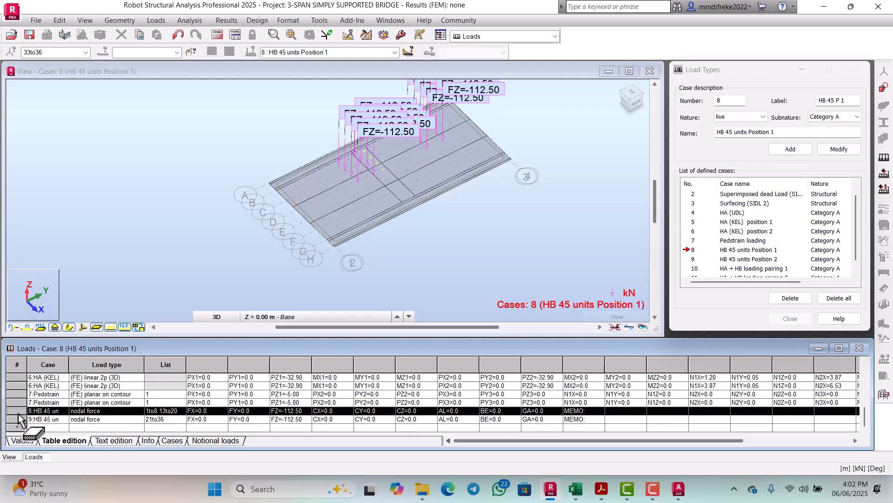
right_click(18, 413)
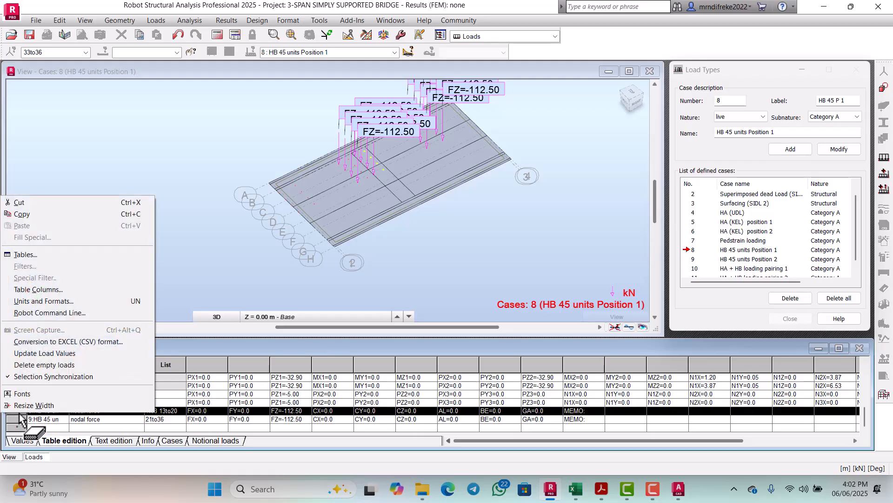
left_click(22, 214)
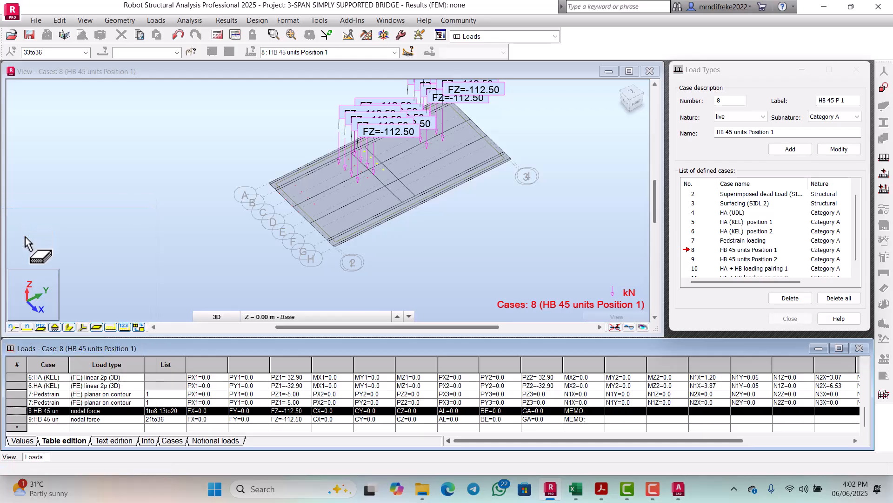
With HA + HB loading pairing 1 active, paste the copied nodal force record into the empty last row of the load table
left_click(395, 53)
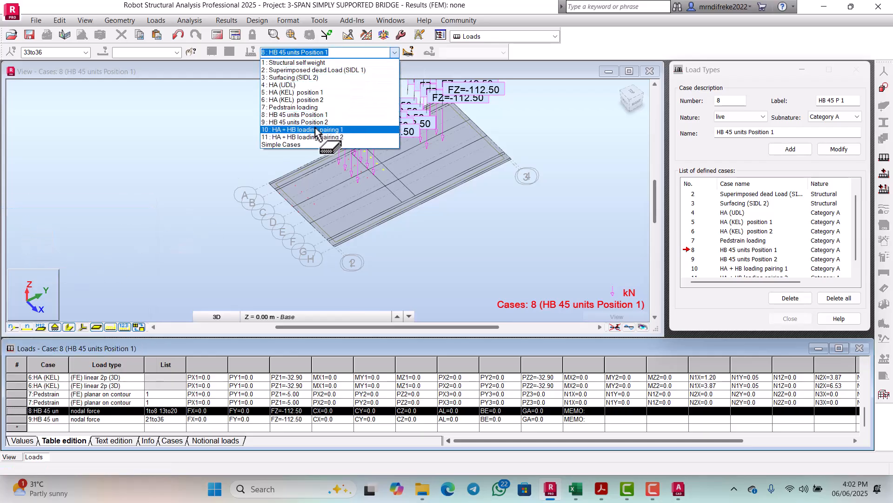
left_click(316, 131)
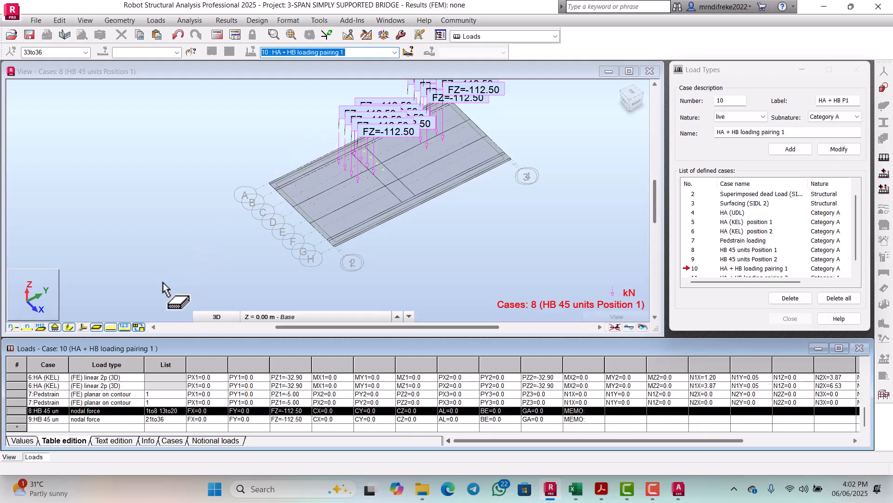
left_click(394, 52)
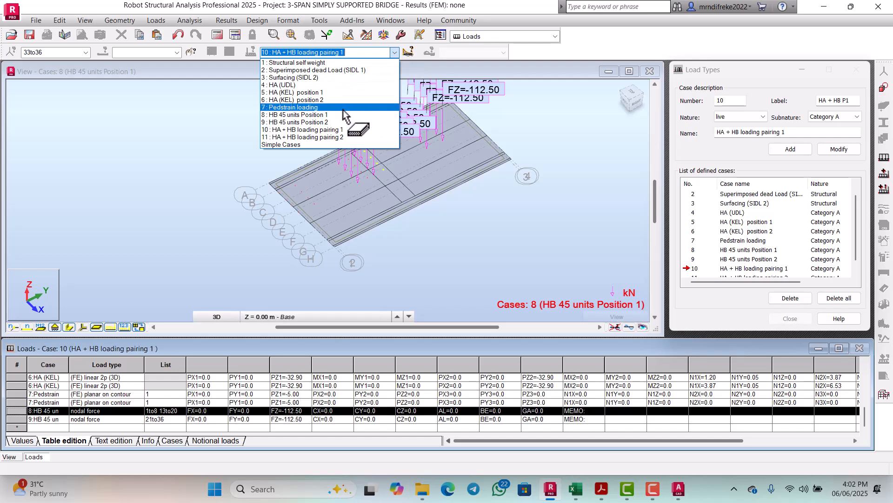
left_click(325, 130)
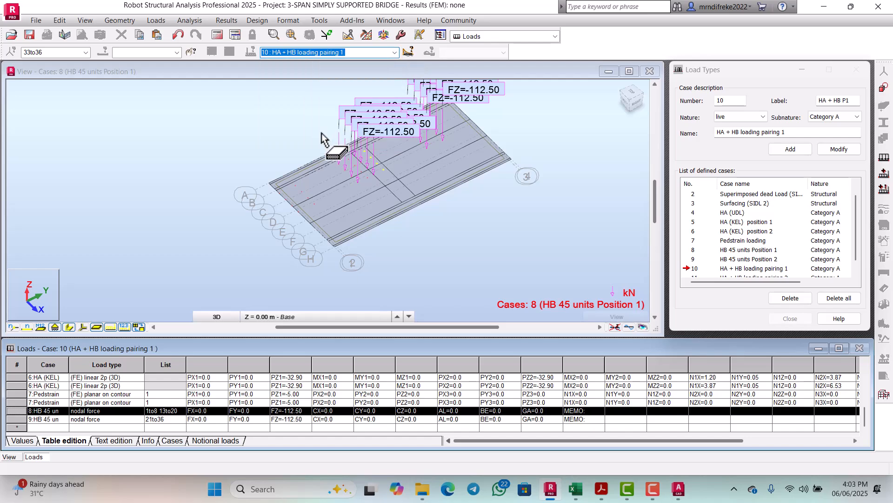
left_click(19, 428)
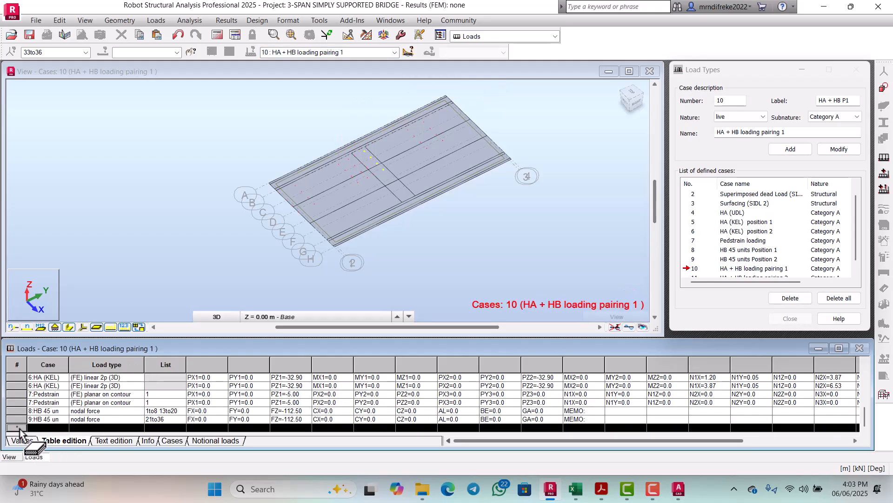
right_click(19, 428)
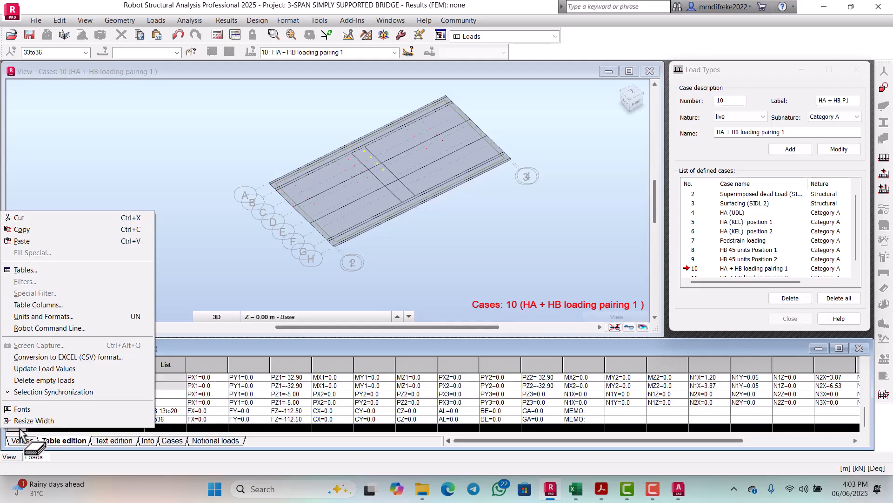
left_click(22, 241)
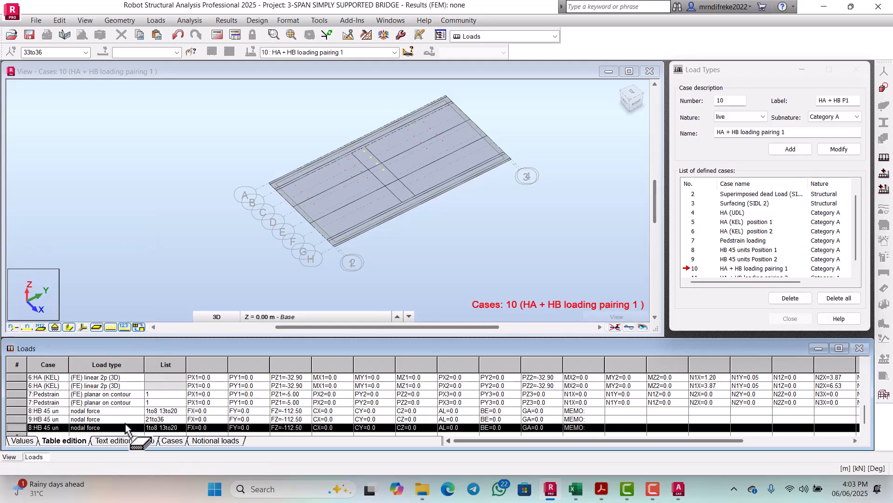
Assign the pasted nodal force record to case 10, HA + HB loading pairing 1, and inspect its wheel loads on the deck
scroll(262, 413, "down", 1)
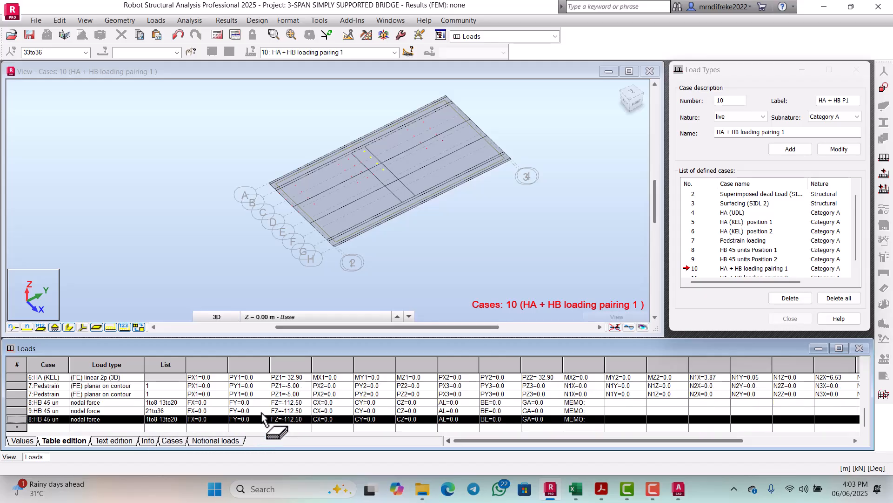
left_click(62, 419)
left_click(64, 419)
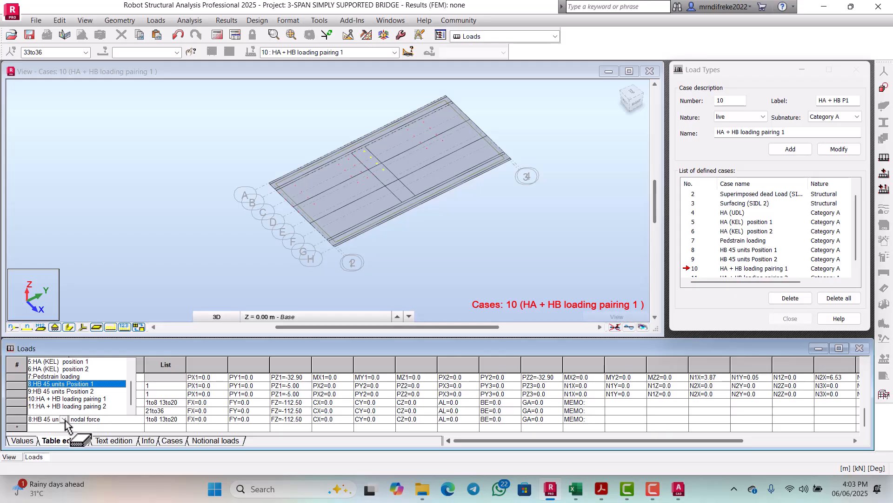
left_click(72, 399)
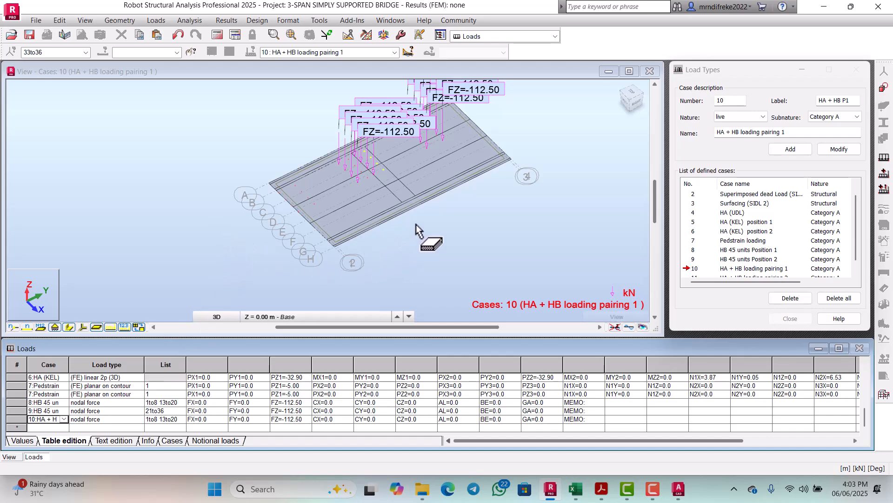
left_click(424, 257)
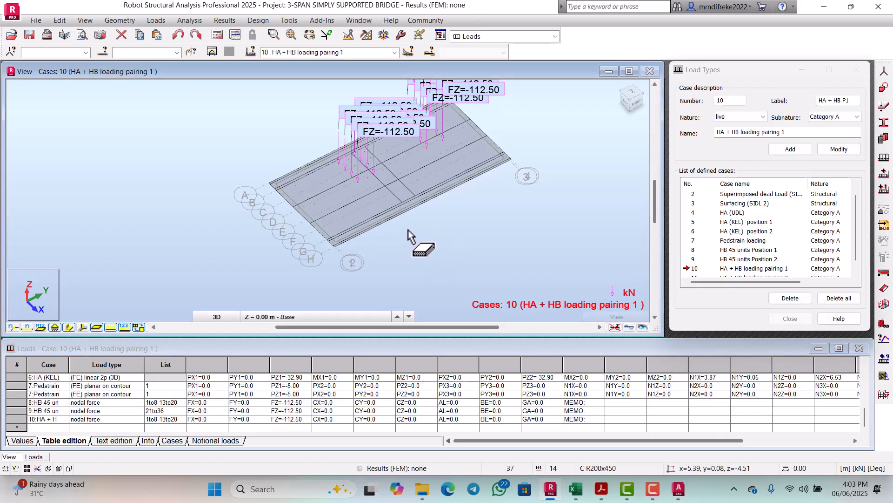
scroll(409, 235, "up", 5)
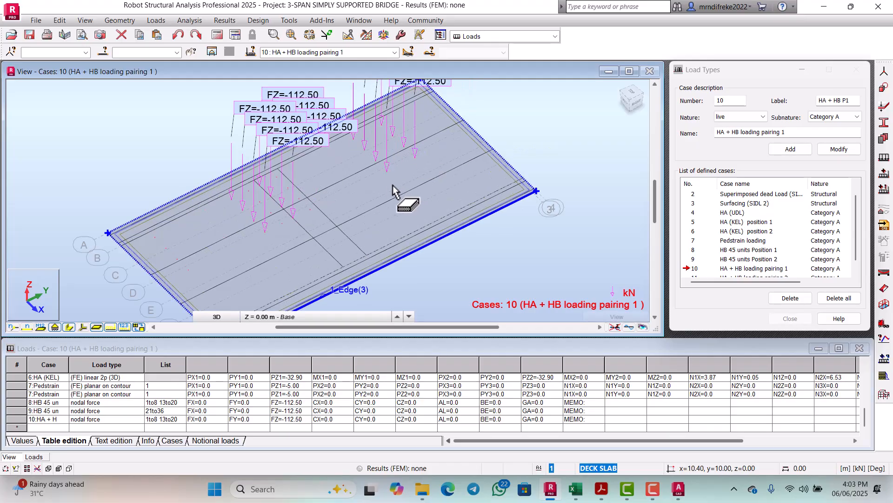
scroll(389, 188, "down", 4)
scroll(332, 214, "up", 5)
scroll(344, 208, "down", 4)
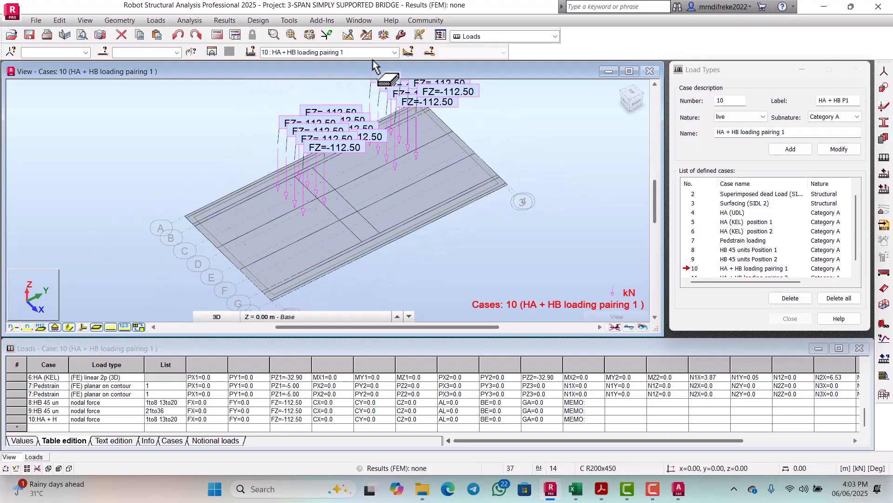
Compare the deck loads of HA + HB loading pairing 2 with pairing 1, leaving case 10 active
left_click(395, 53)
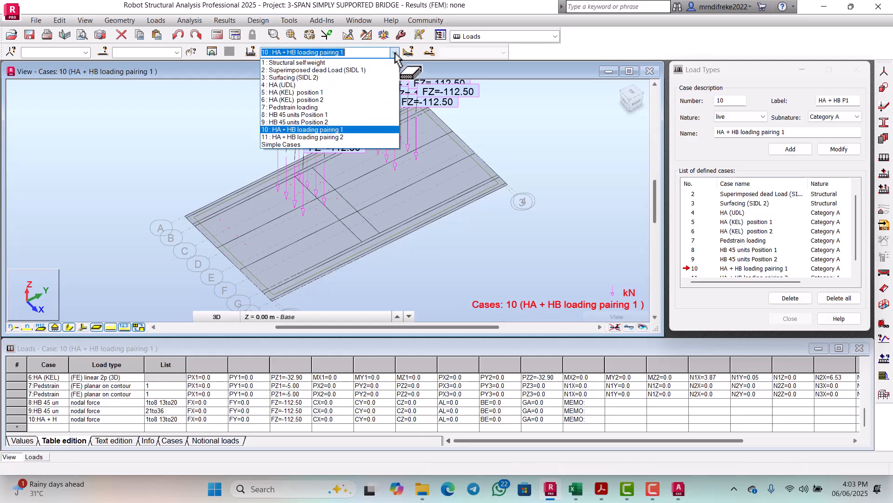
left_click(326, 137)
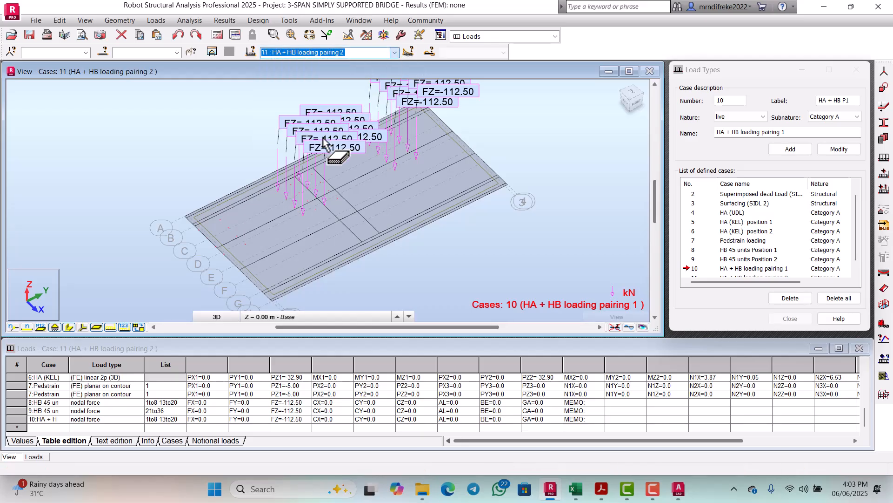
left_click(392, 53)
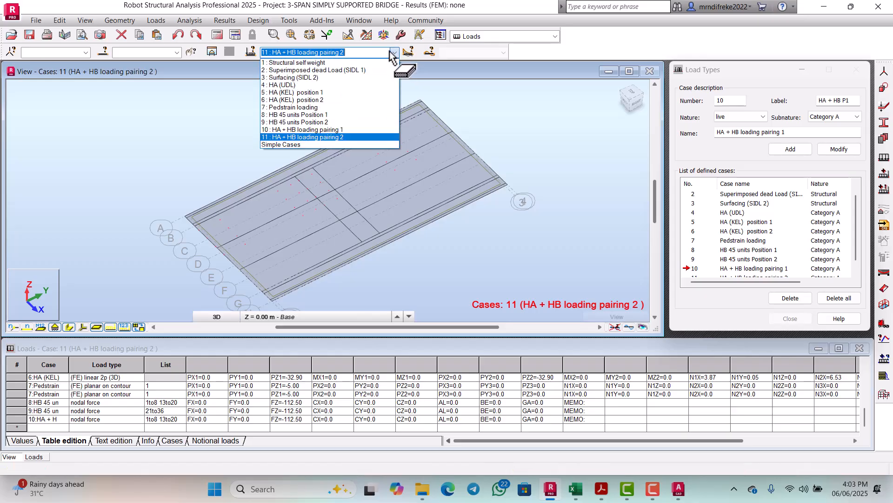
left_click(317, 131)
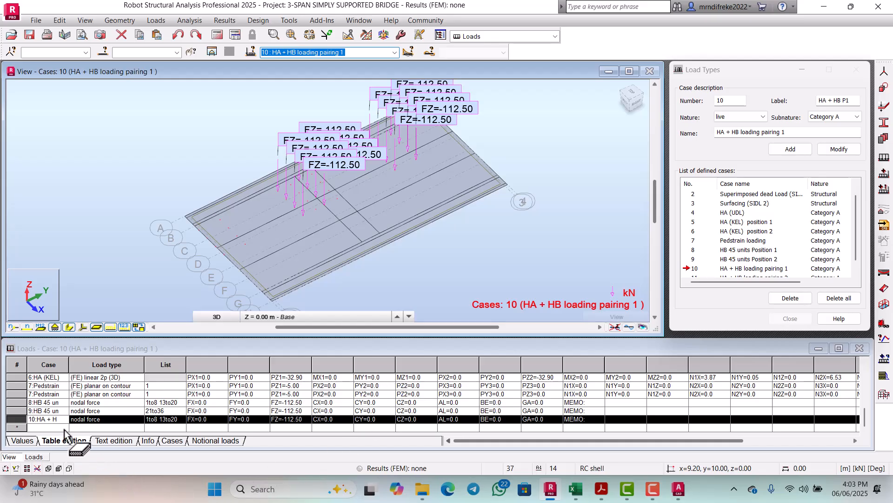
scroll(524, 198, "down", 2)
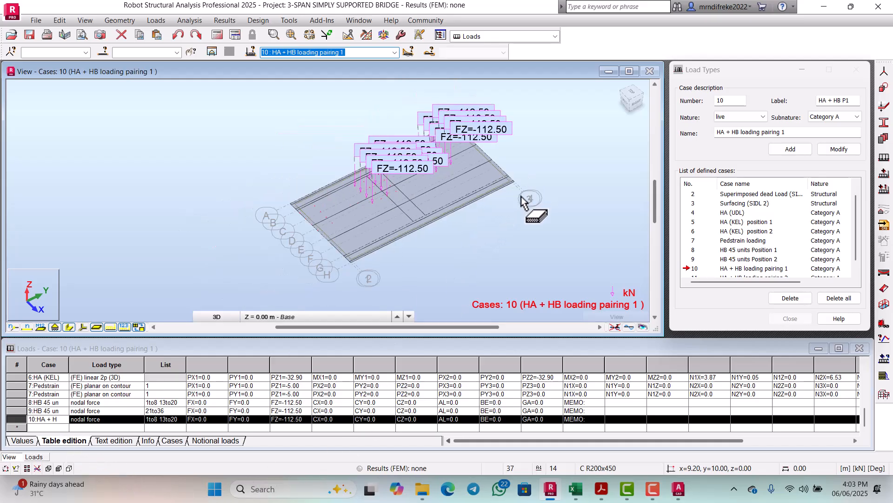
scroll(461, 225, "up", 2)
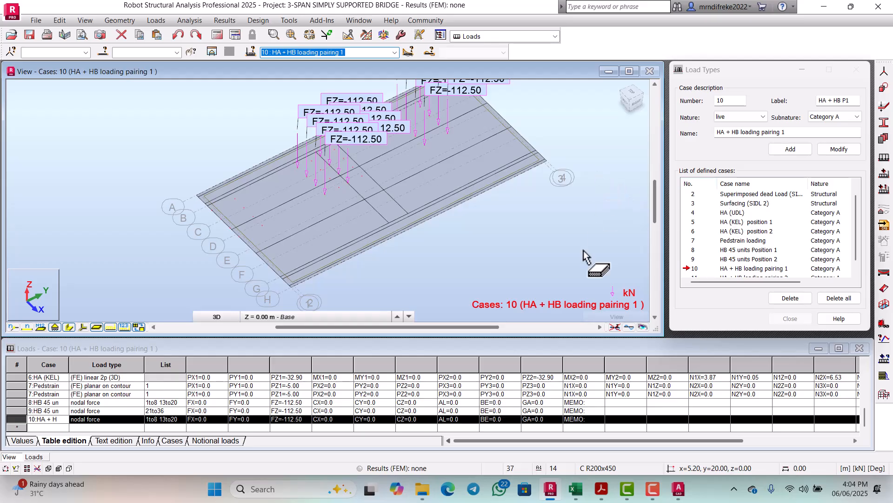
Switch to the Excel workbook and examine the HA loading combined with HB loading section on the BRIDGE DESIGN DECK sheet
left_click(580, 496)
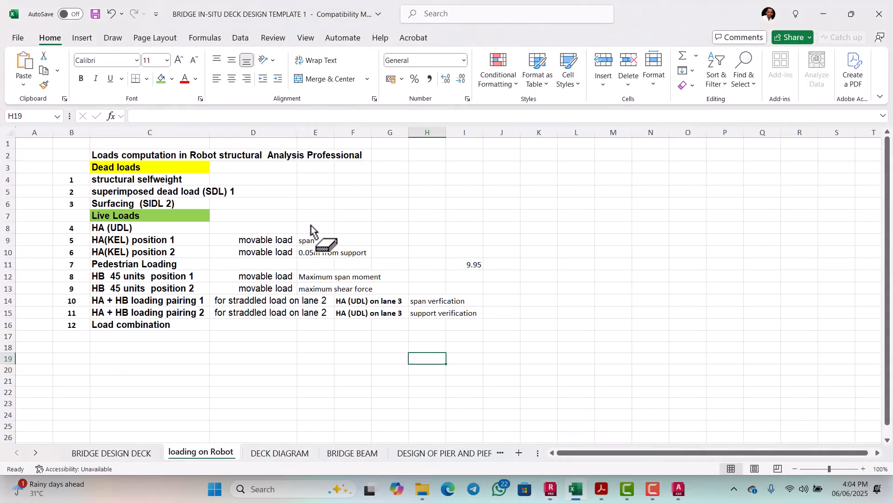
left_click(131, 454)
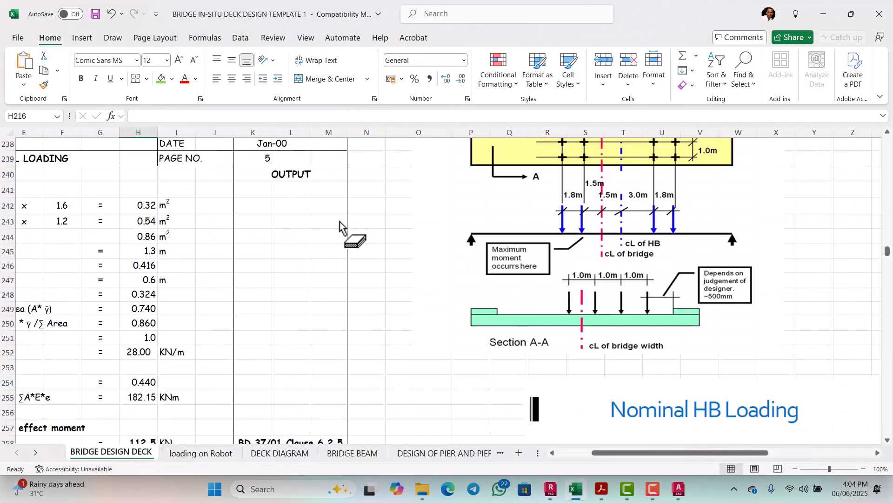
scroll(364, 247, "down", 1)
scroll(359, 244, "up", 2)
scroll(358, 247, "down", 13)
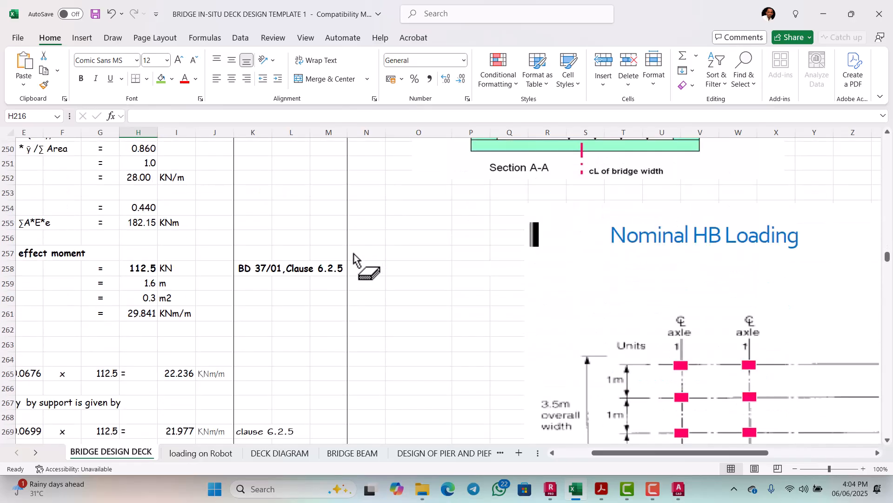
scroll(352, 261, "down", 1)
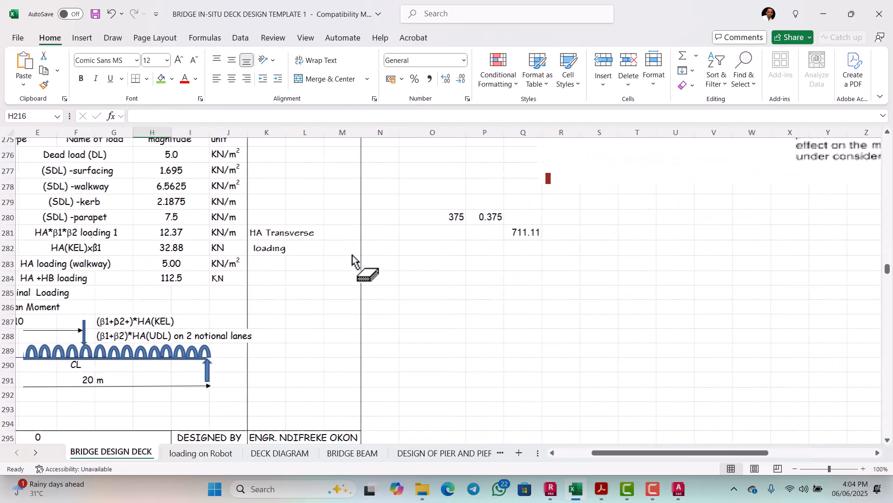
scroll(352, 261, "left", 3)
scroll(353, 261, "up", 20)
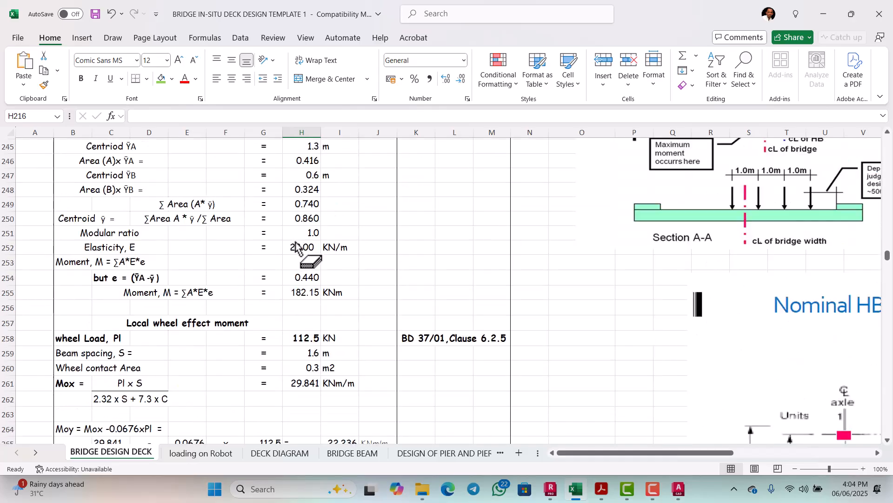
scroll(311, 252, "up", 8)
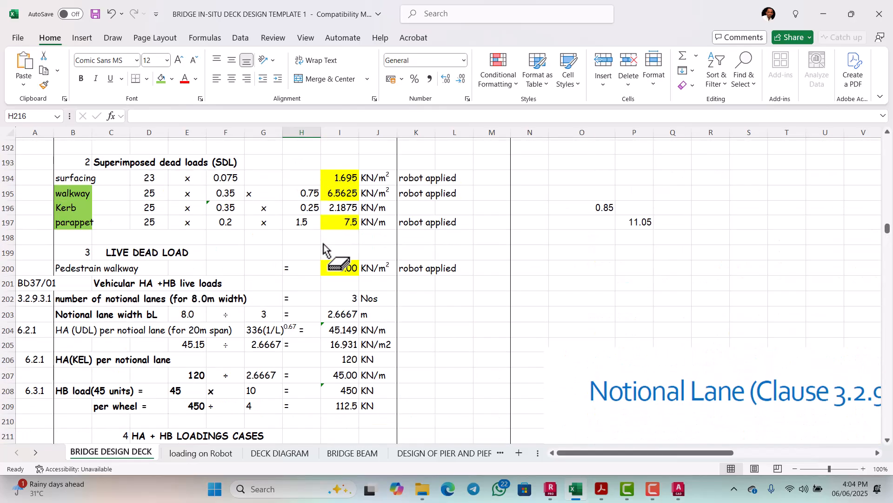
scroll(278, 266, "down", 2)
scroll(282, 275, "down", 2)
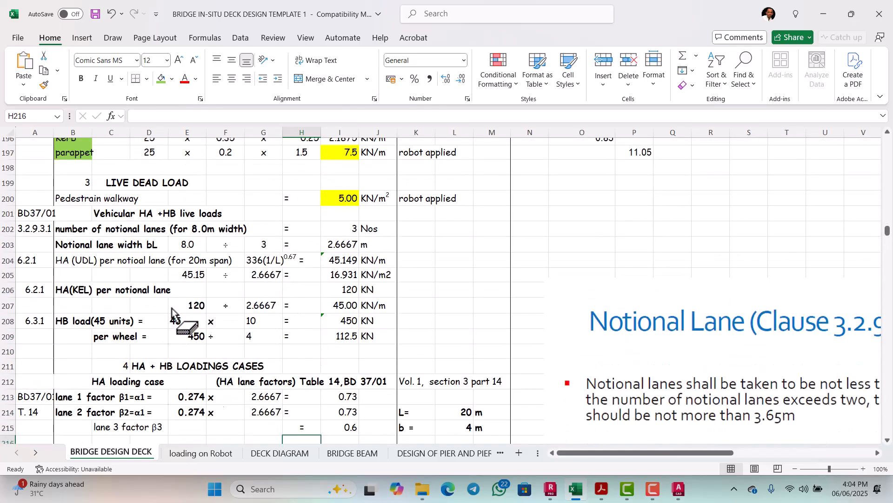
scroll(172, 310, "down", 5)
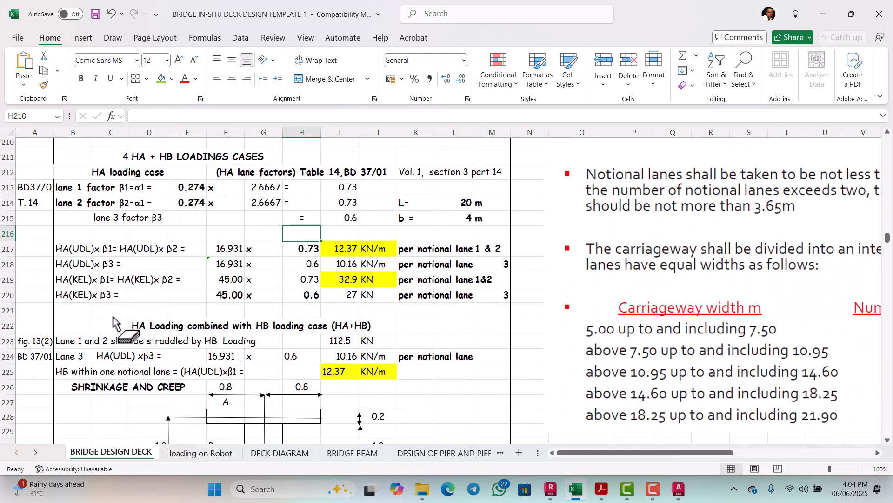
scroll(115, 323, "down", 2)
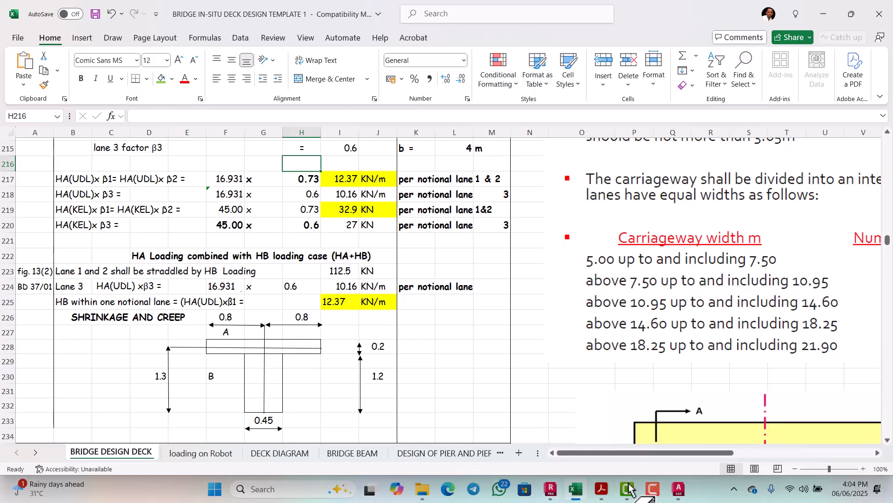
Back in Robot Structural Analysis, compare the HB wheel positions on the deck lanes with the spreadsheet's HA + HB lane rules
left_click(558, 494)
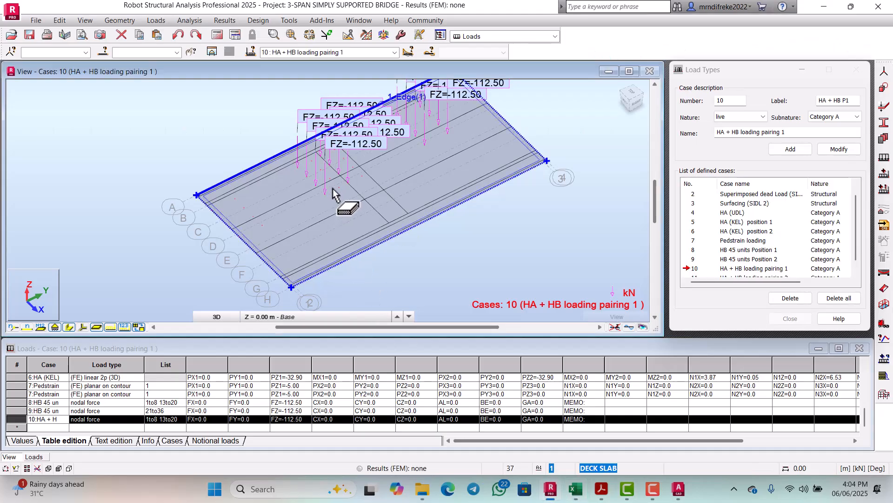
scroll(310, 177, "up", 3)
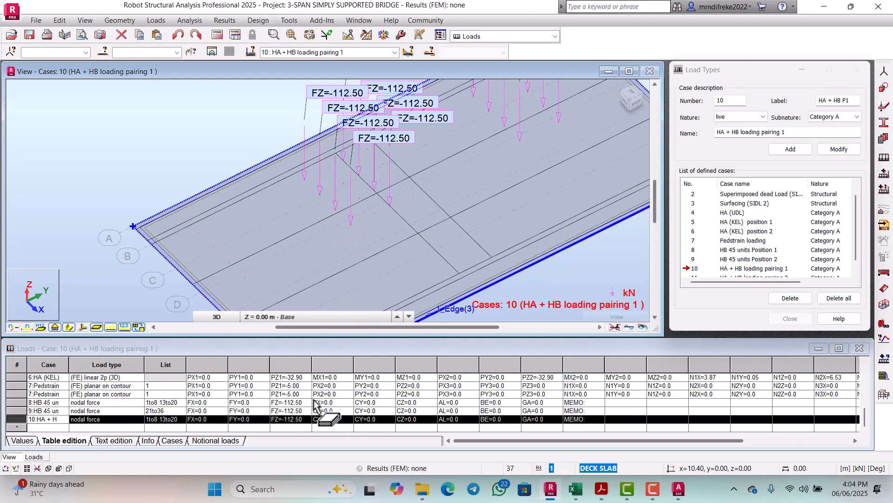
left_click(575, 490)
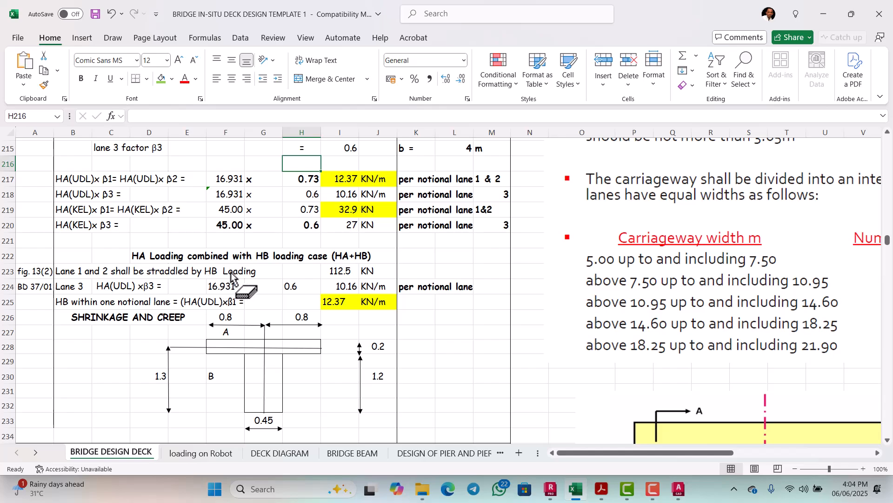
left_click(551, 490)
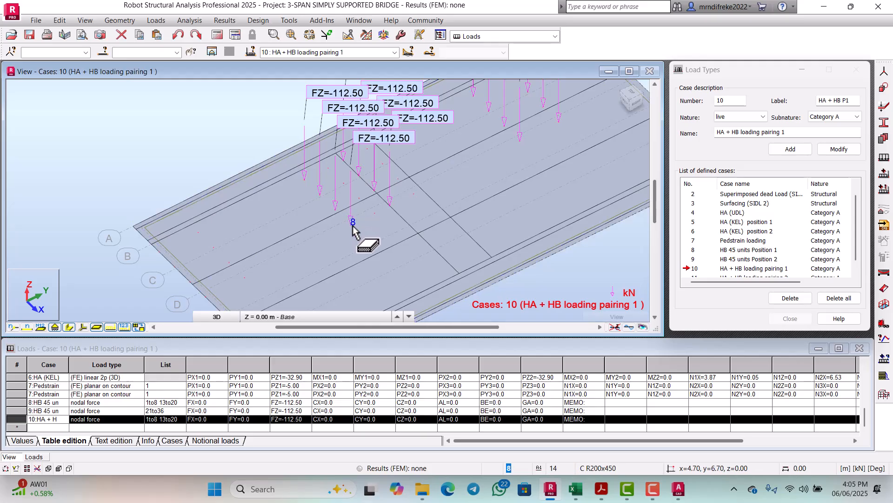
scroll(375, 231, "down", 3)
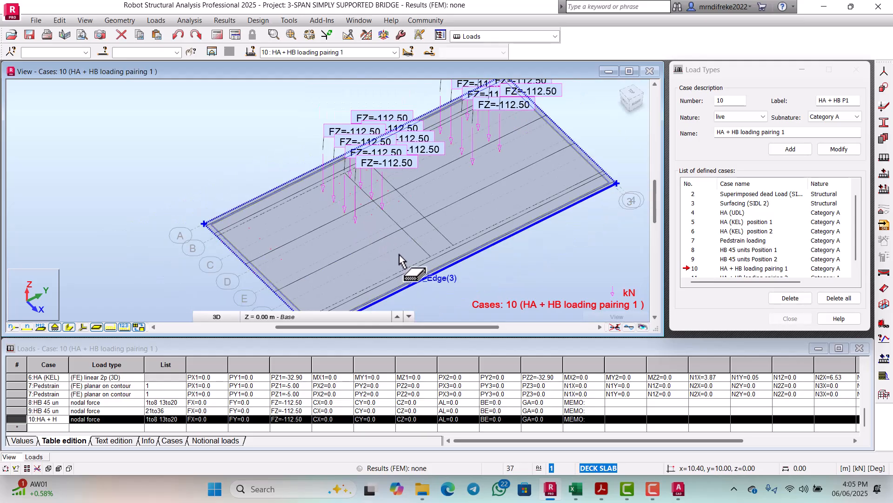
left_click(575, 489)
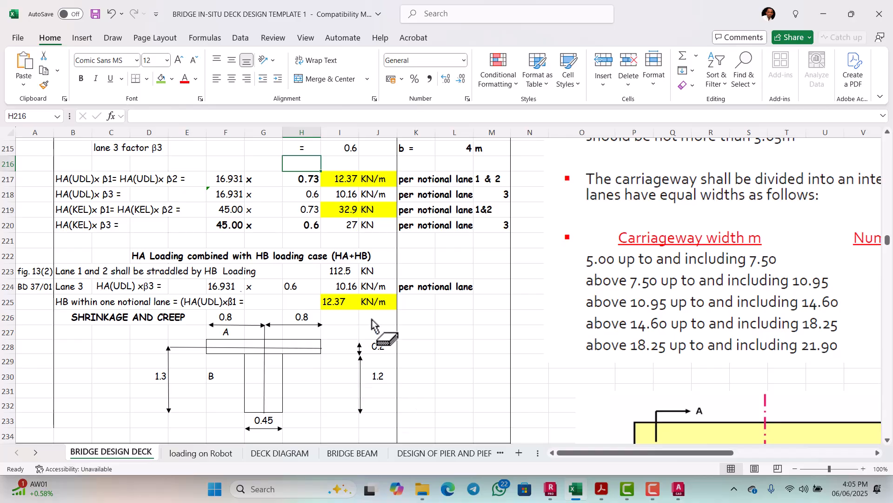
left_click(549, 496)
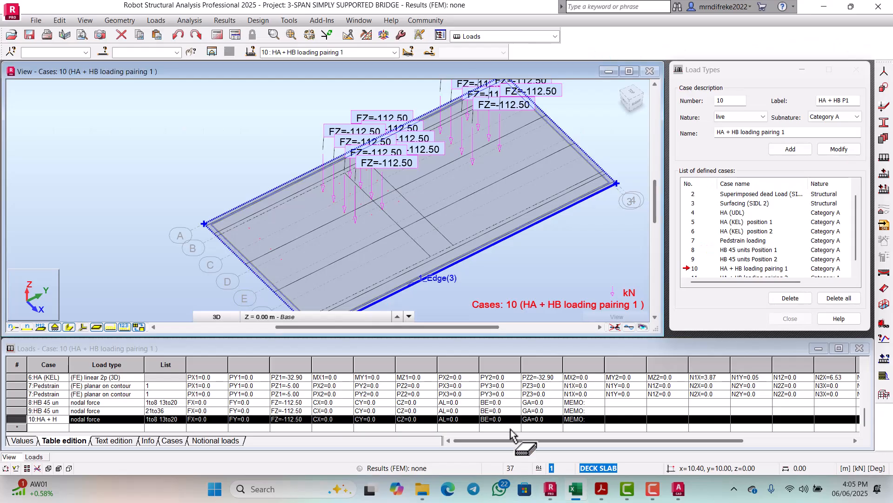
scroll(443, 240, "up", 1)
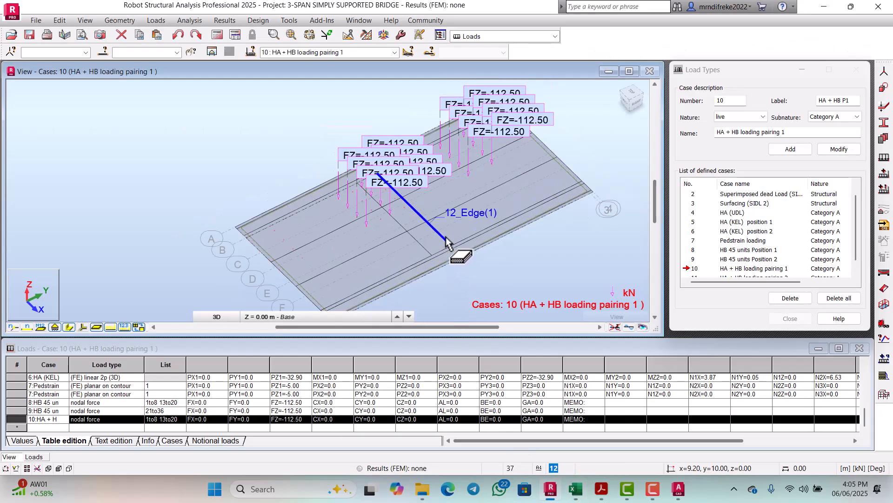
scroll(450, 213, "down", 1)
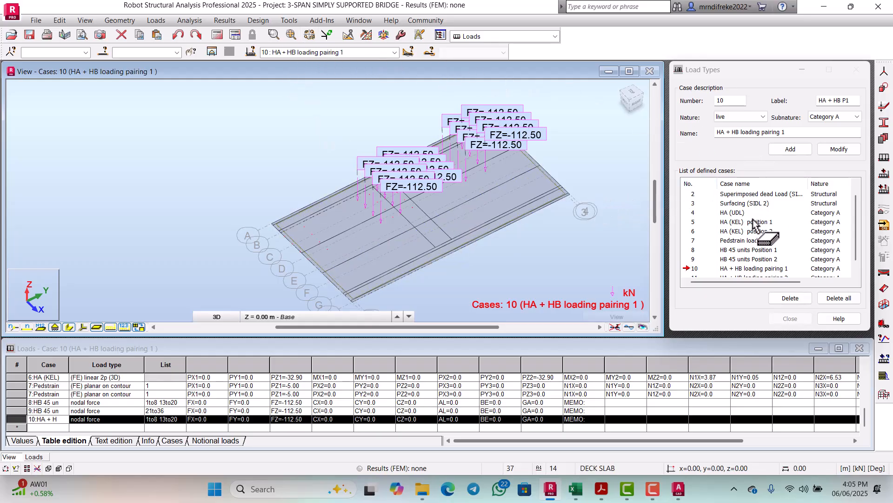
Set up a uniform planar load on contour for case 10 with Z = -10.16 kPa, checking the lane 3 HA (UDL) value in the spreadsheet
left_click(856, 273)
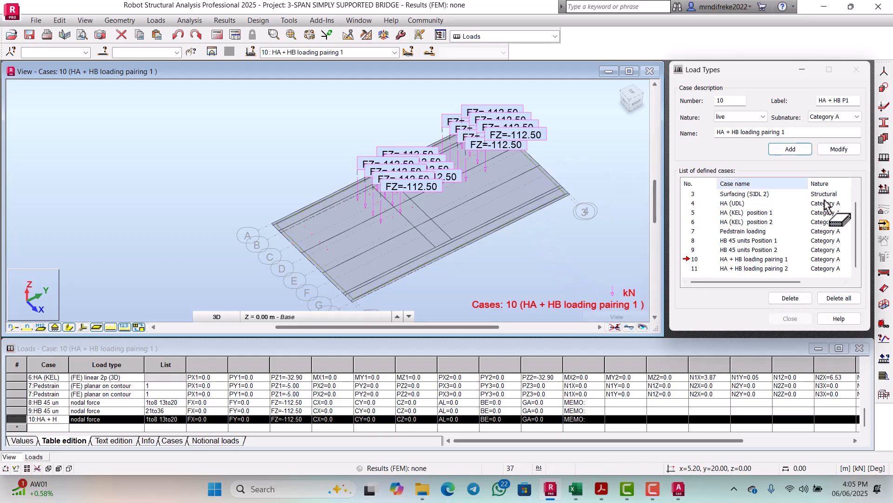
left_click(884, 173)
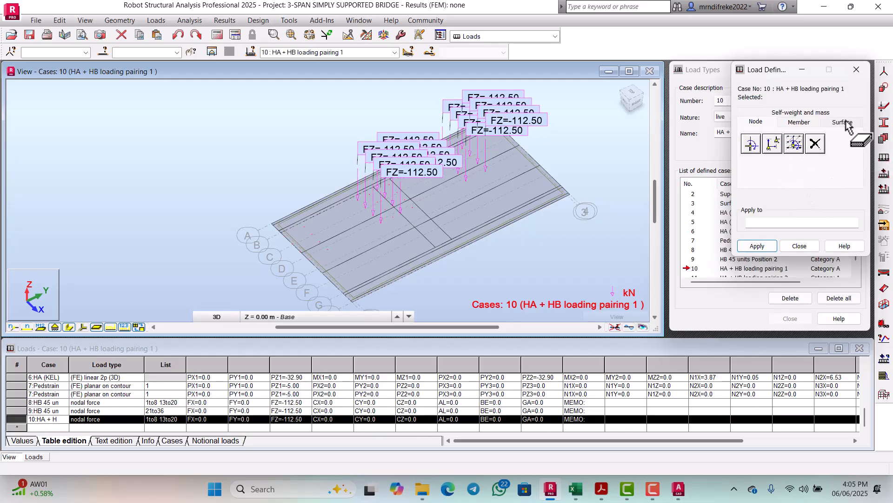
left_click(843, 122)
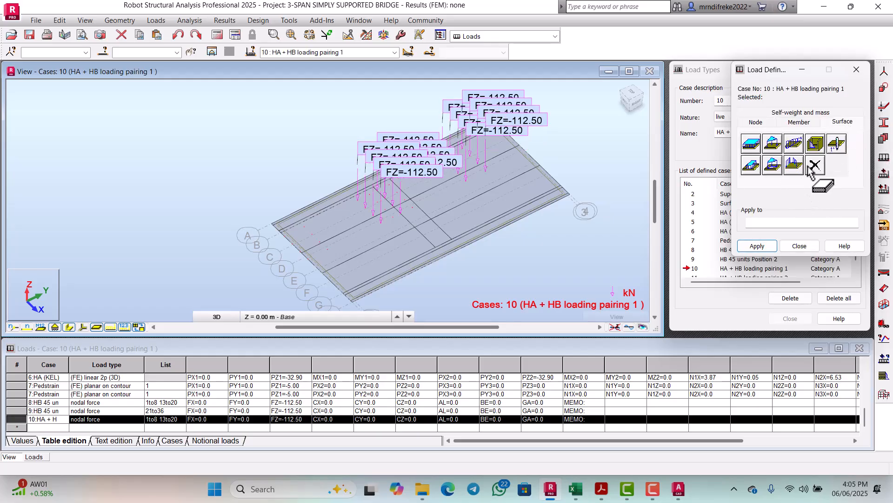
left_click(753, 165)
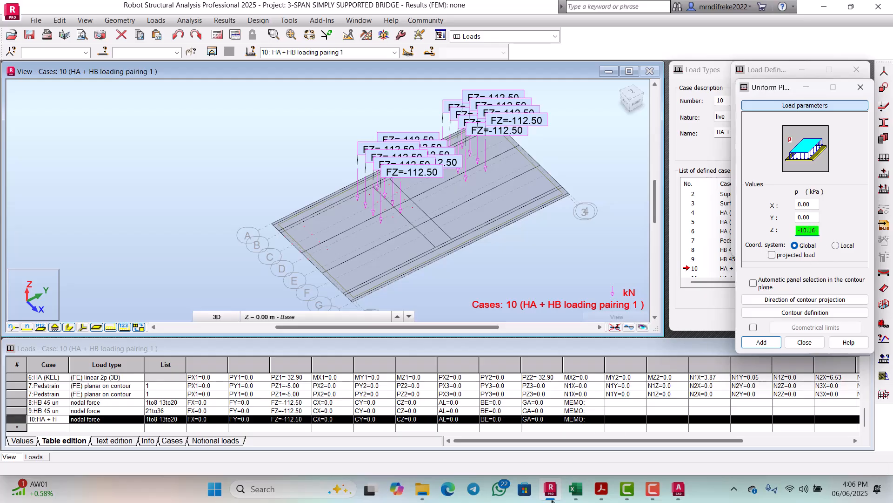
left_click(575, 488)
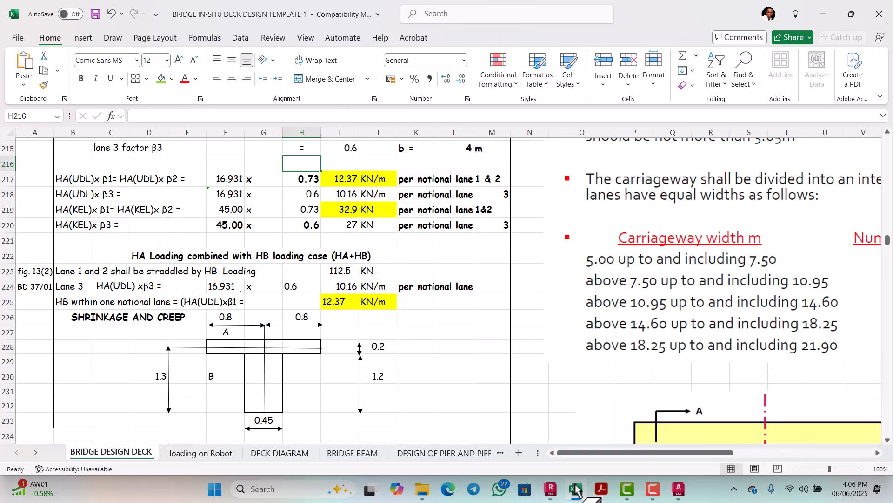
left_click(575, 488)
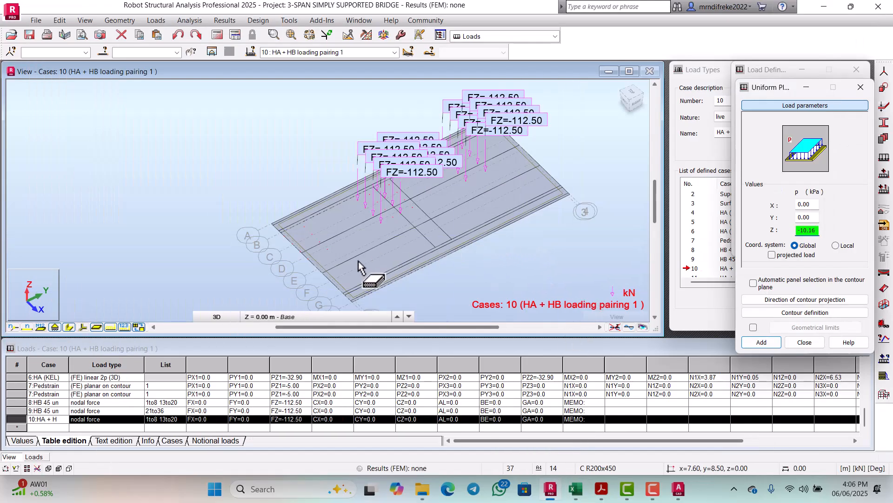
Start the case 10 load contour along the inner edge of lane 3, from 6.53, 0.00, 0.00 to 6.53, 20.00, 0.00
scroll(326, 283, "up", 3)
scroll(326, 282, "up", 5)
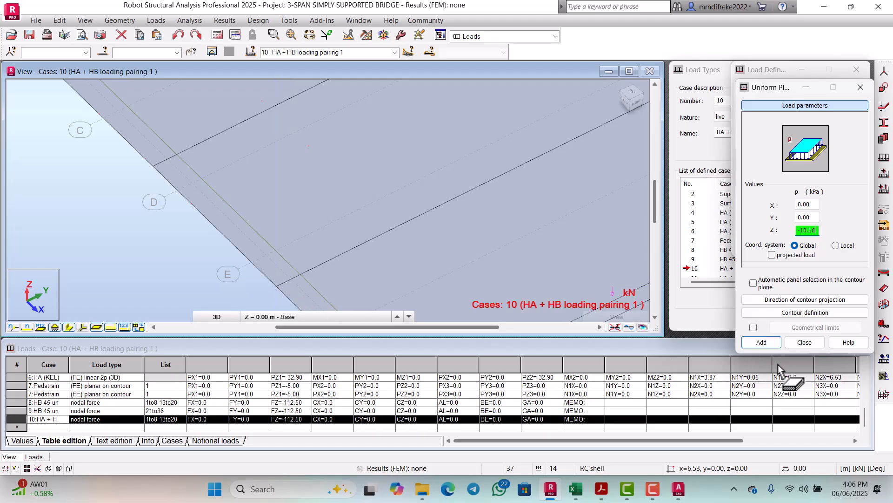
left_click(797, 313)
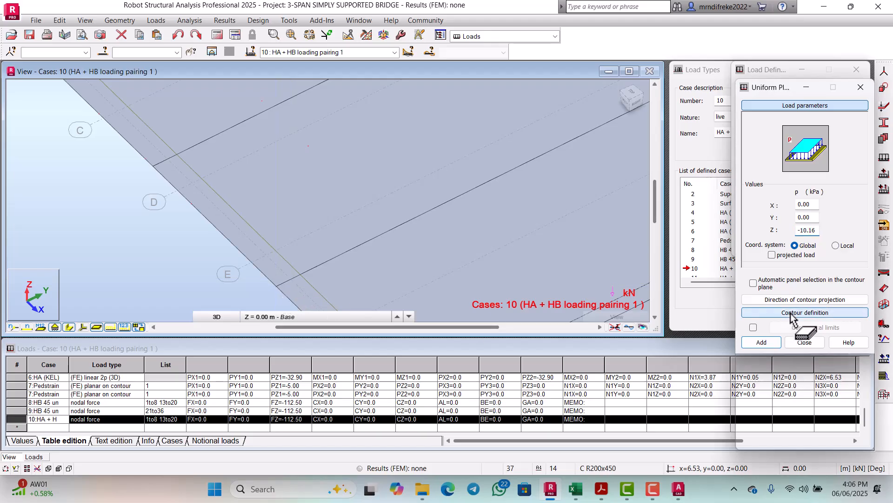
left_click(277, 287)
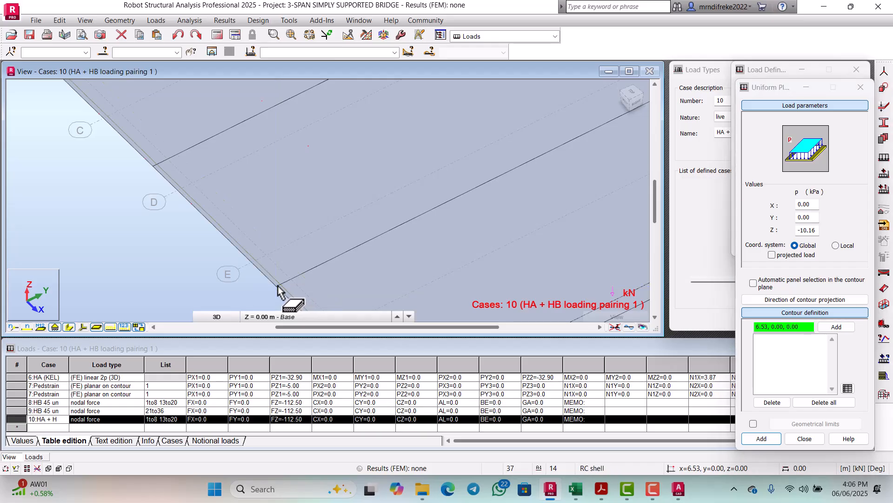
scroll(279, 285, "down", 5)
scroll(487, 177, "up", 2)
scroll(487, 177, "up", 3)
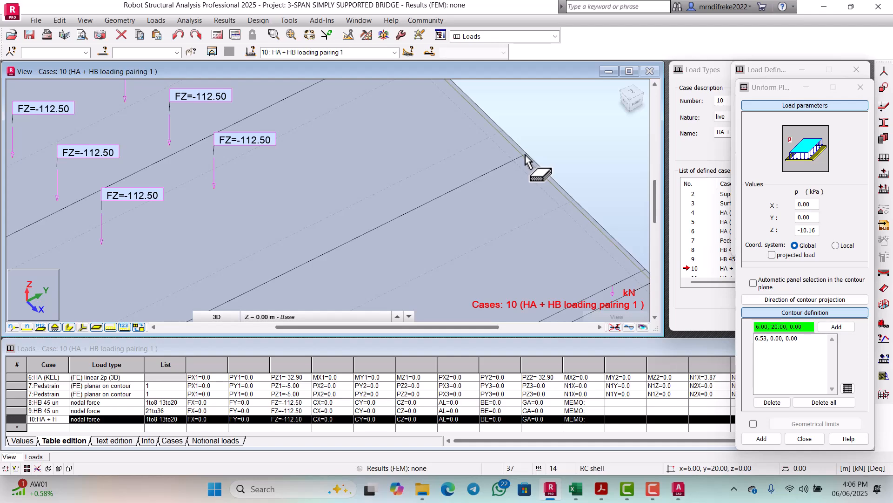
scroll(505, 174, "down", 1)
left_click(521, 158)
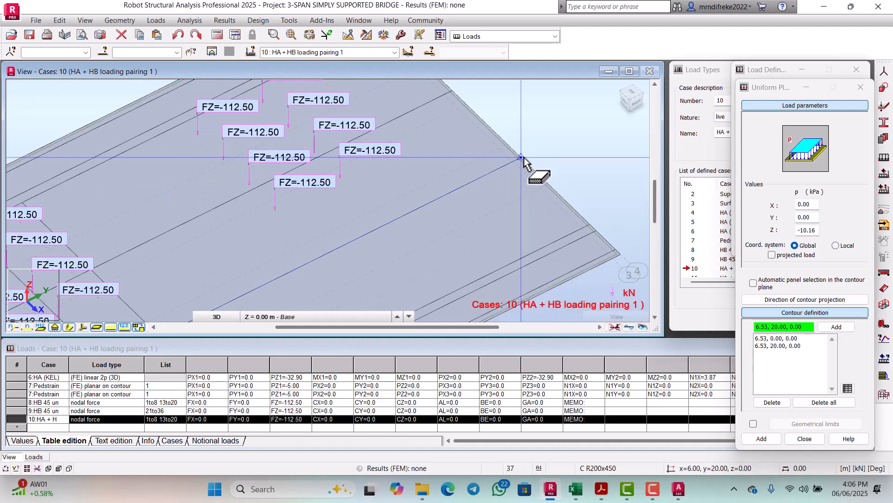
Complete the lane 3 contour through 9.20, 20.00, 0.00 and 9.20, 0.00, 0.00, closing it to place the -10.16 kPa load on the deck slab
scroll(552, 189, "down", 2)
scroll(570, 200, "up", 2)
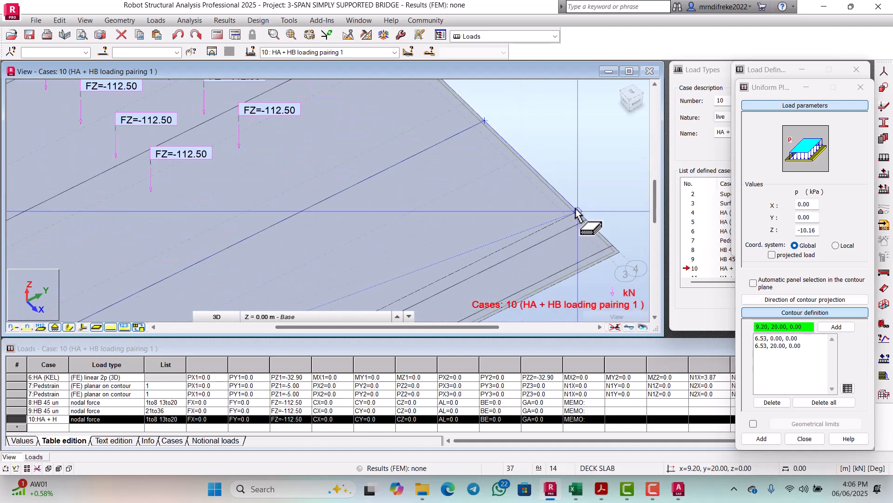
left_click(577, 211)
scroll(577, 214, "down", 3)
scroll(400, 297, "up", 3)
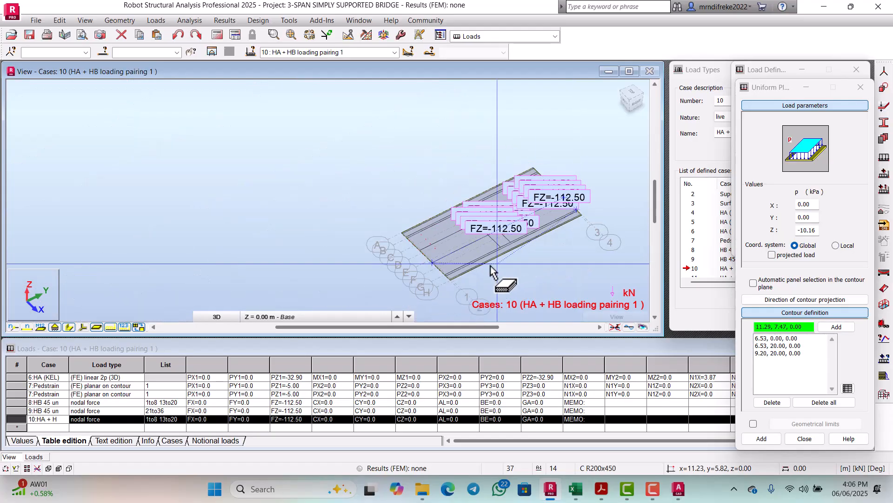
scroll(400, 298, "up", 3)
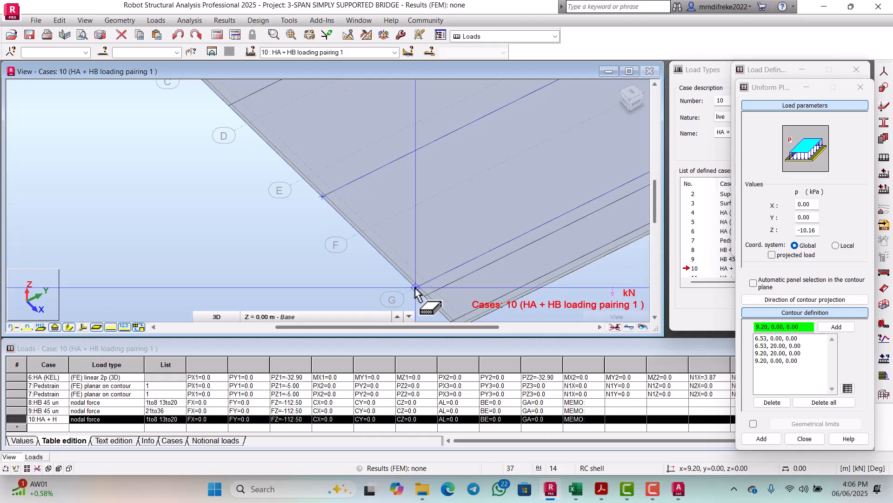
left_click(322, 197)
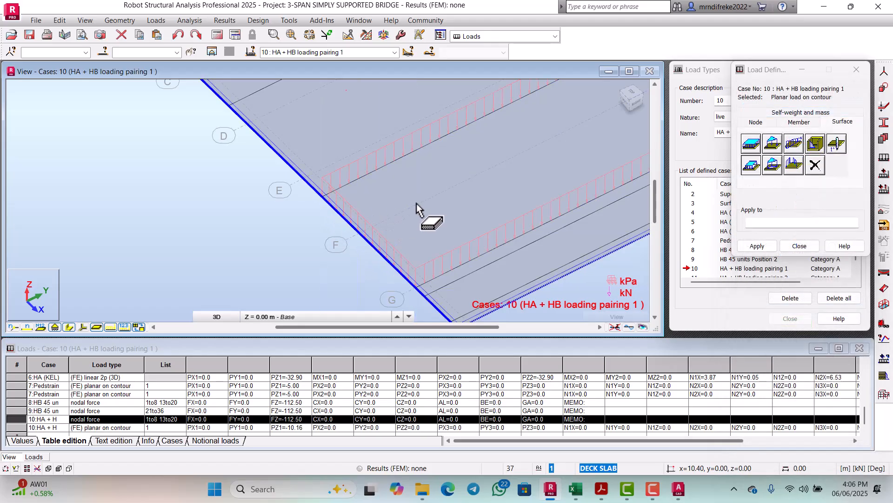
Examine the lane 3 HA (UDL) load alongside the HB wheel loads on the deck in HA + HB loading pairing 1
scroll(417, 208, "down", 4)
scroll(526, 159, "up", 2)
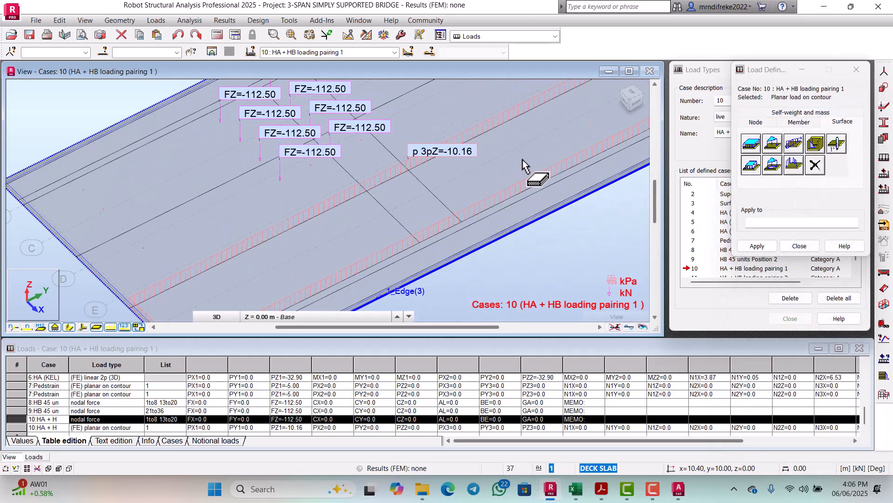
scroll(531, 174, "down", 3)
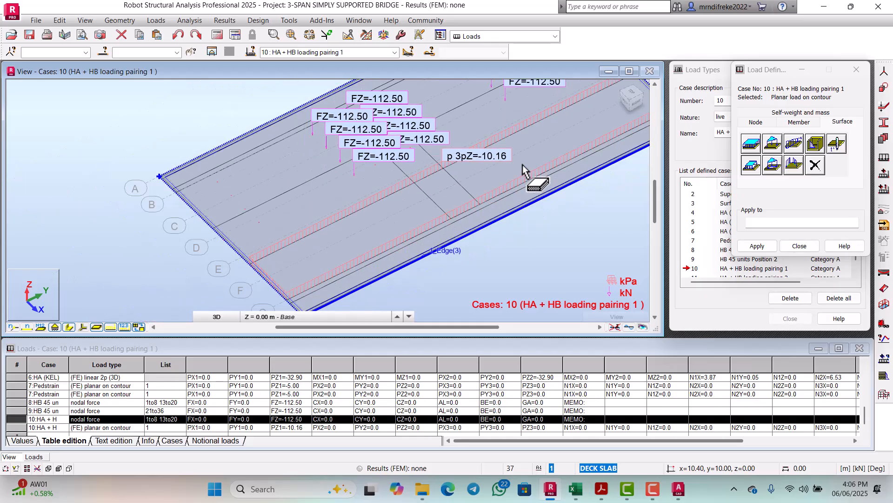
scroll(515, 175, "up", 1)
scroll(496, 174, "down", 2)
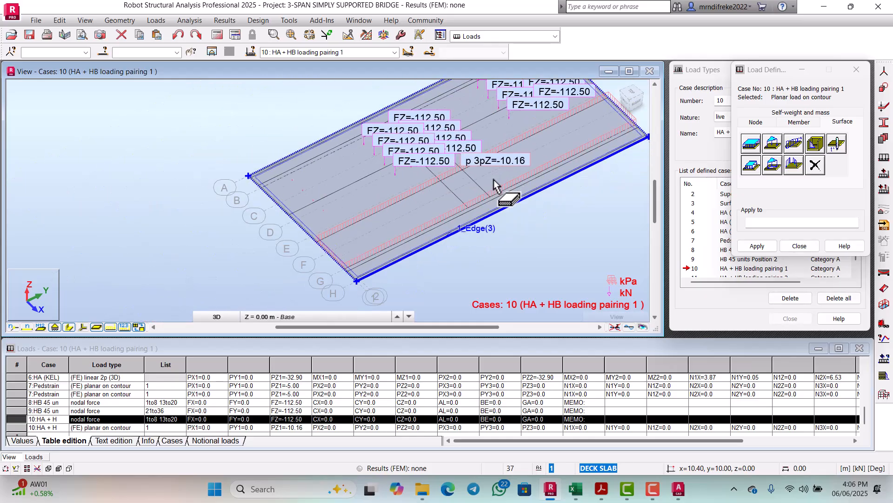
scroll(451, 172, "up", 3)
scroll(437, 177, "down", 1)
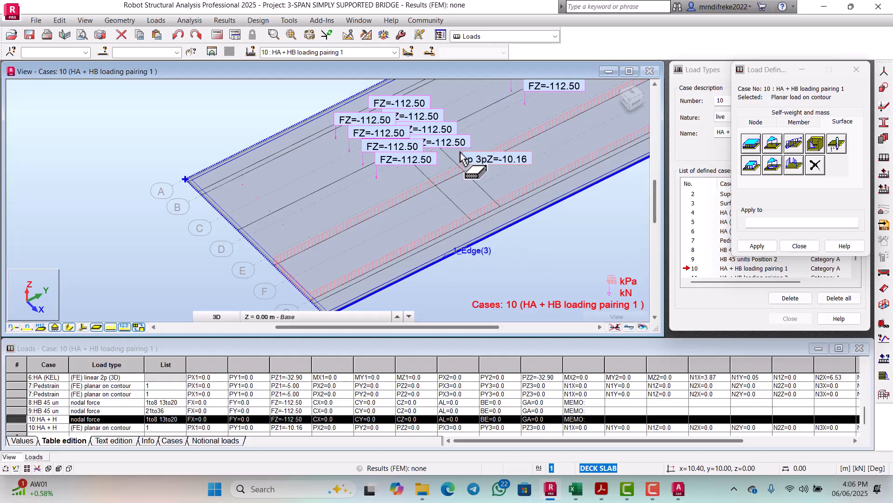
scroll(415, 200, "down", 1)
scroll(442, 175, "up", 1)
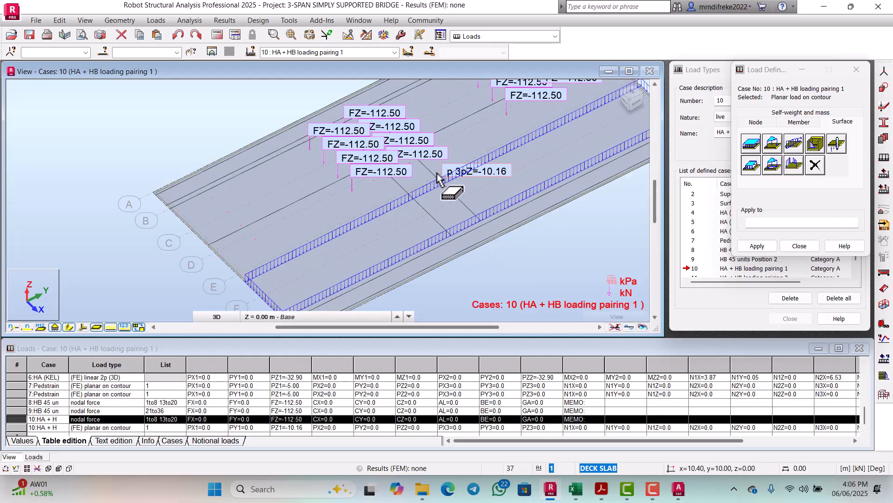
scroll(451, 165, "down", 2)
scroll(451, 164, "up", 2)
scroll(363, 177, "up", 3)
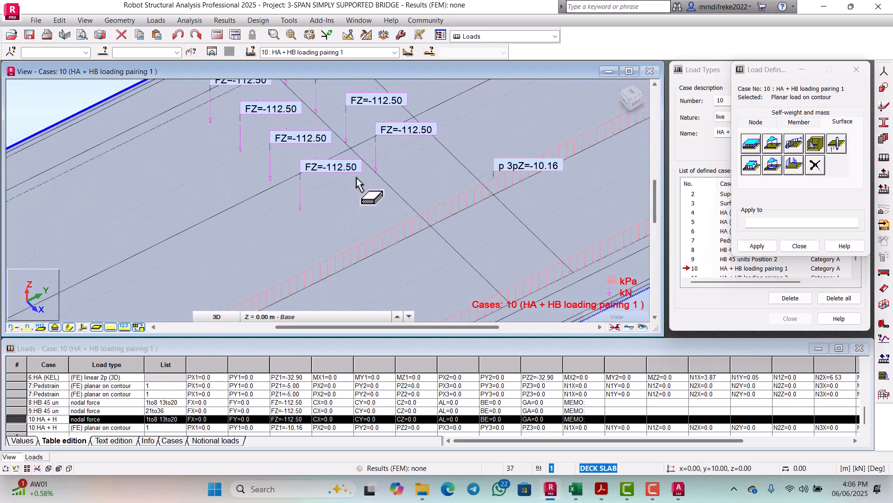
scroll(355, 206, "down", 3)
scroll(363, 209, "down", 1)
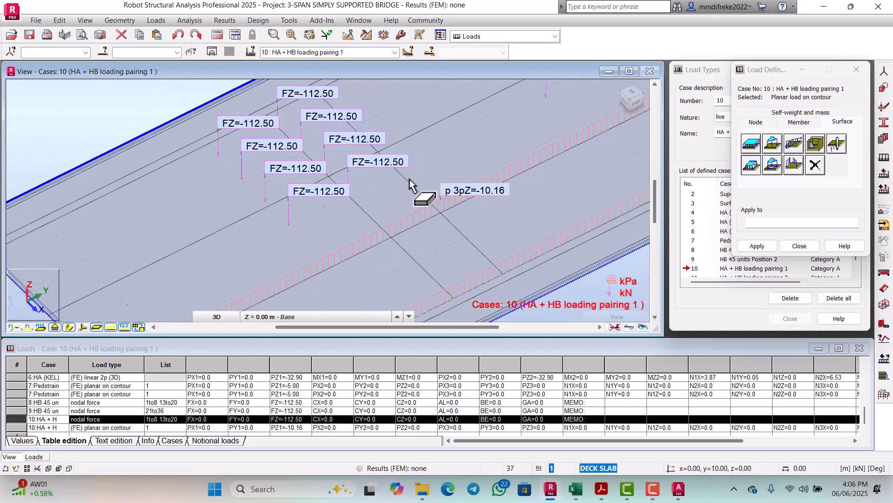
scroll(410, 185, "up", 2)
scroll(386, 205, "down", 1)
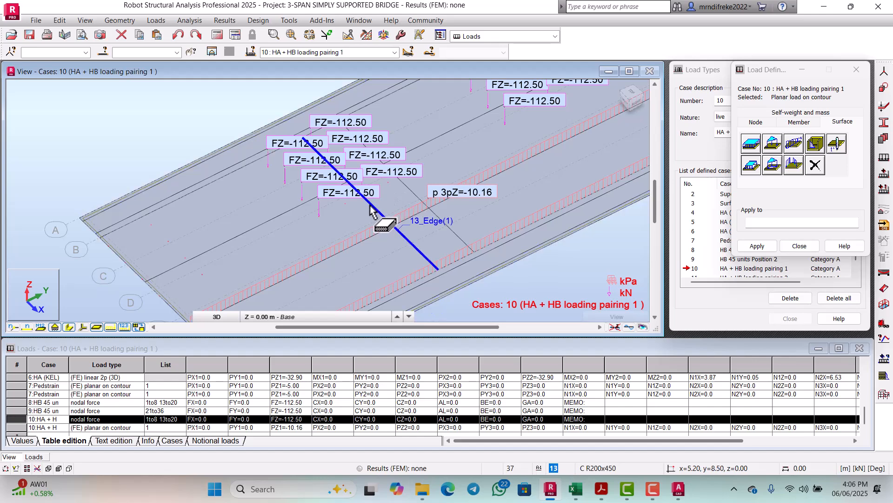
scroll(408, 199, "down", 1)
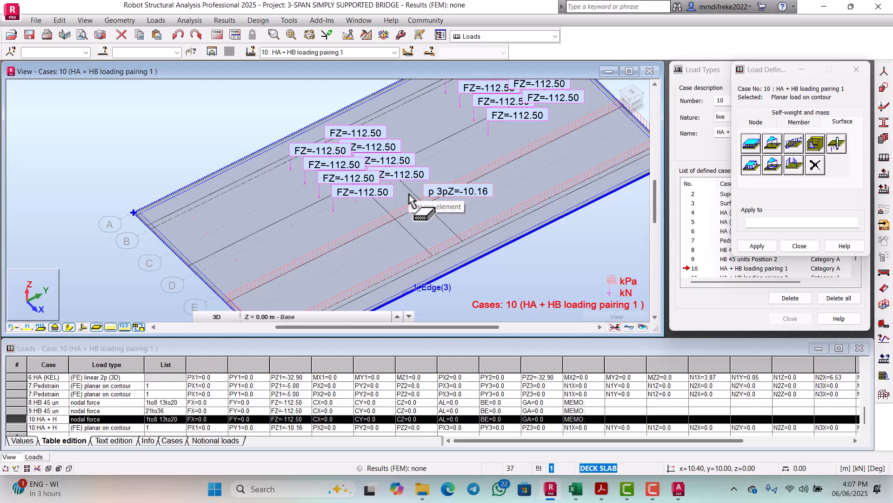
scroll(412, 205, "down", 2)
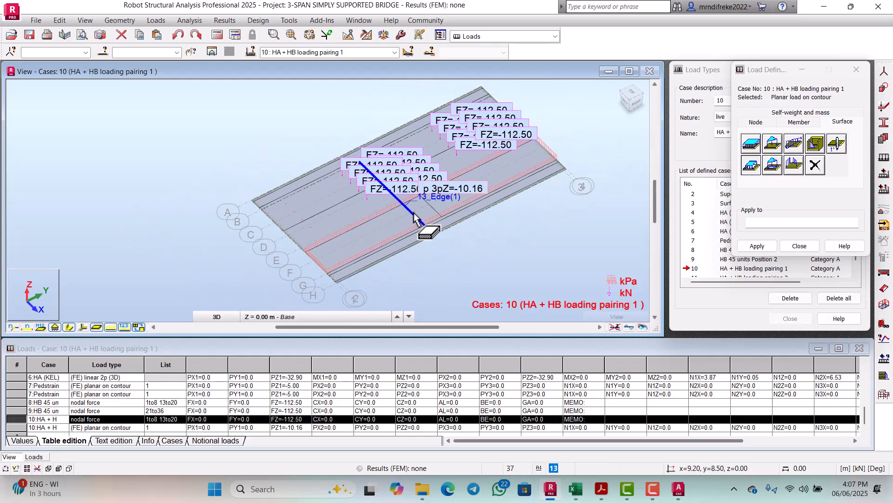
Make case 11, HA + HB loading pairing 2, the active load case and close the load definition dialog
left_click(394, 53)
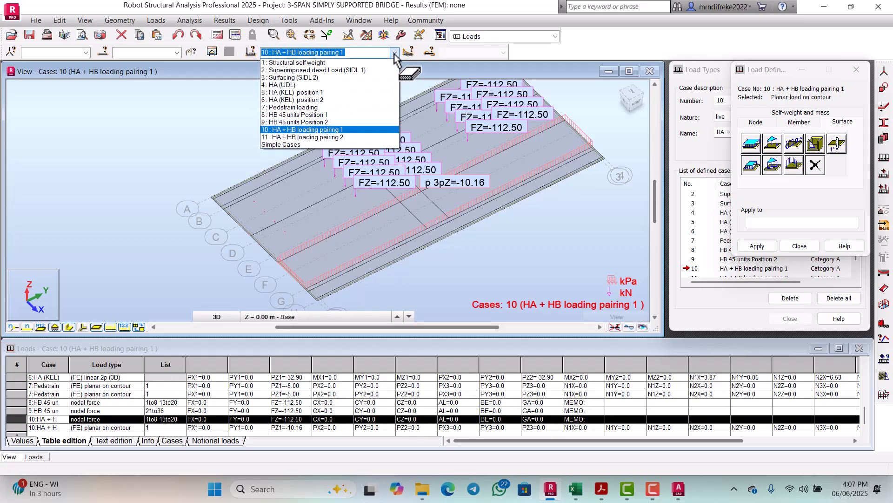
left_click(330, 138)
scroll(366, 133, "down", 2)
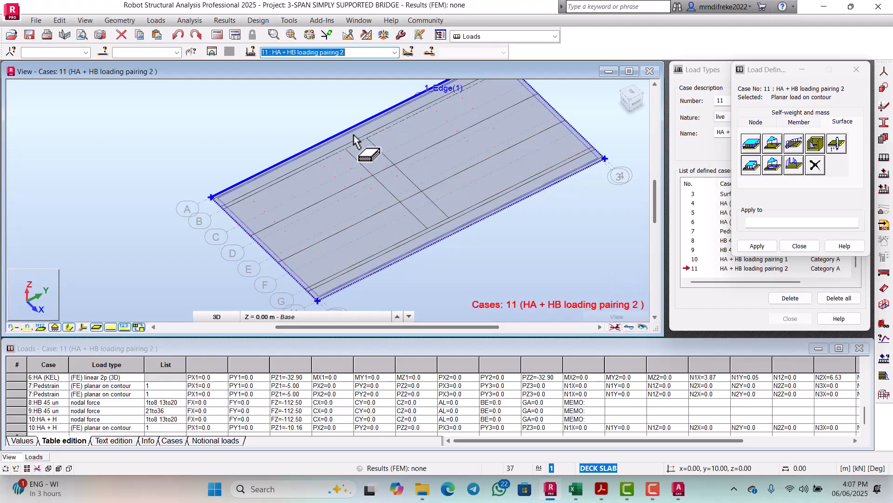
left_click(800, 245)
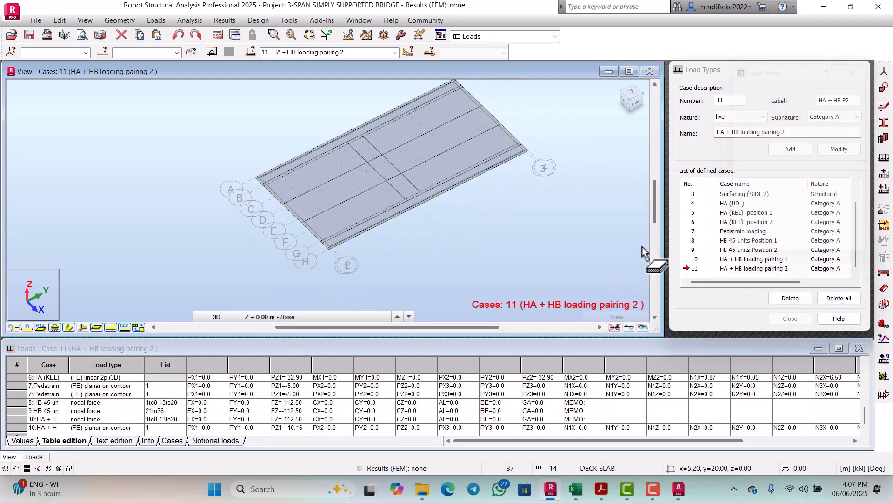
left_click(395, 52)
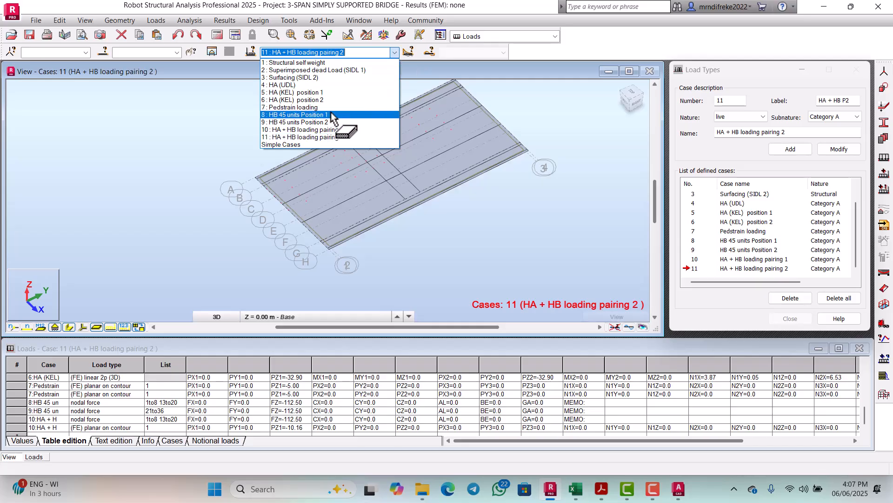
left_click(395, 53)
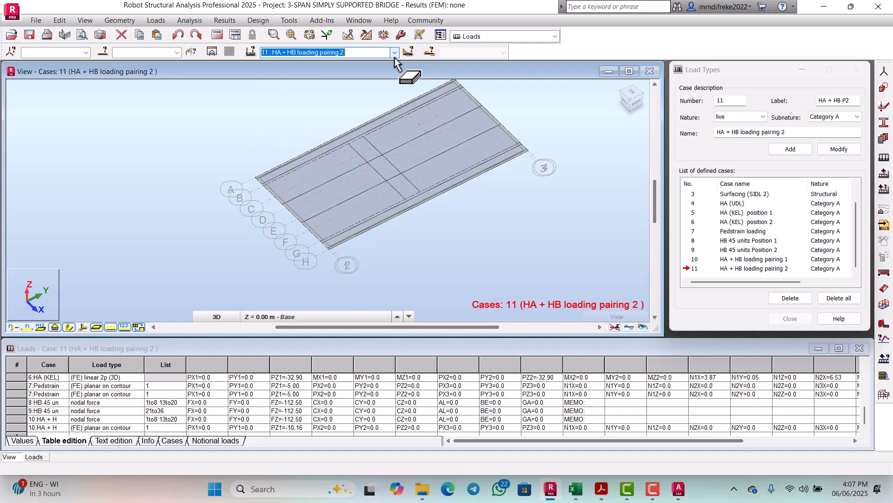
Copy the HB 45 units Position 2 nodal force row for nodes 21to36 in the loads table
scroll(167, 393, "down", 1)
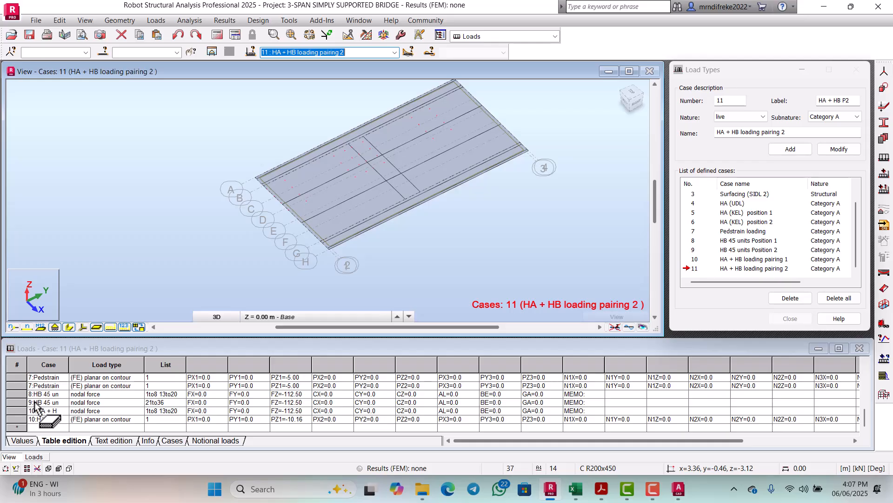
left_click(18, 403)
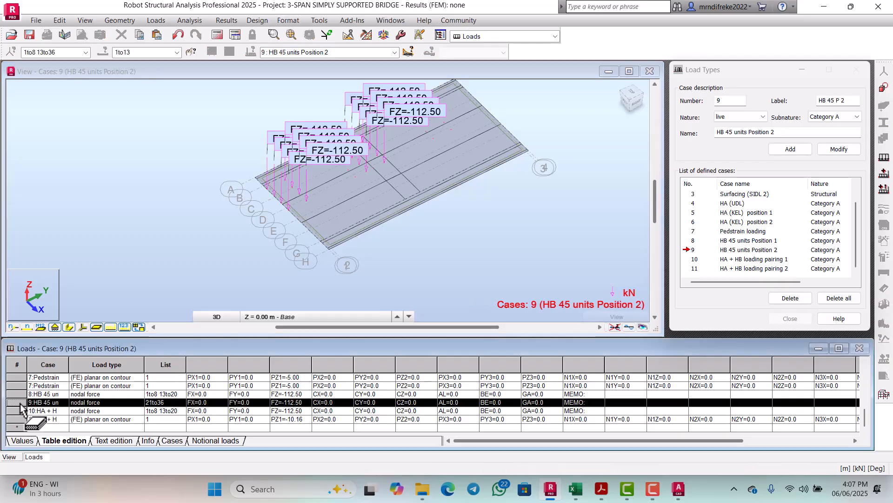
right_click(21, 407)
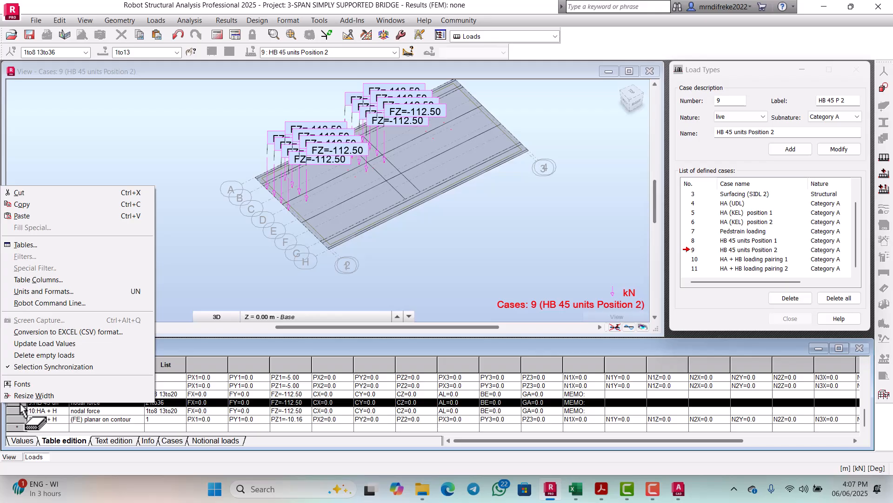
left_click(24, 207)
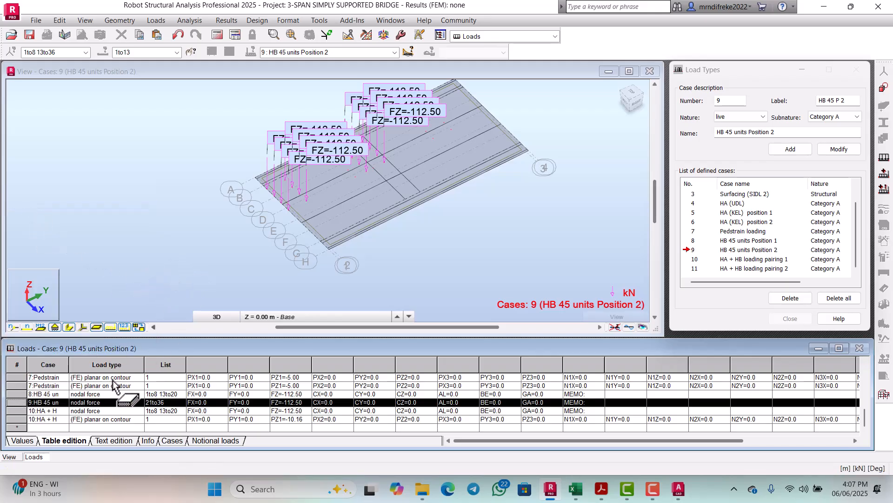
left_click_drag(116, 391, 293, 74)
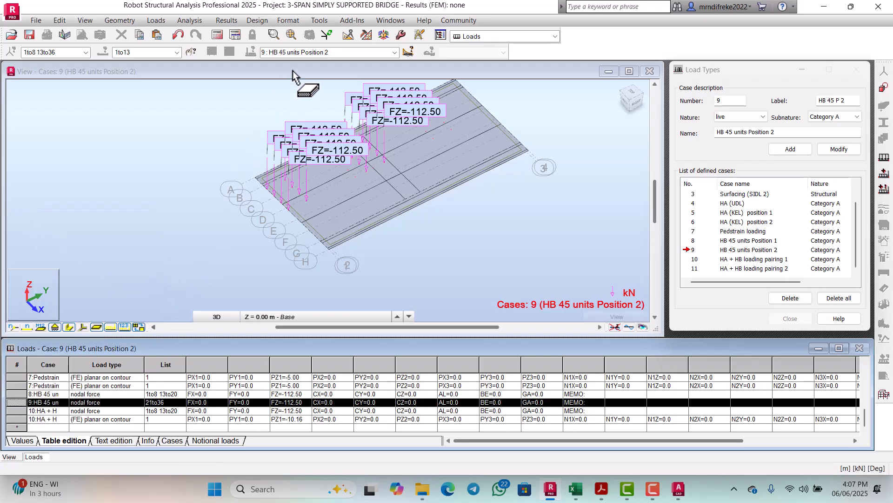
Activate HA + HB loading pairing 2 and paste the copied nodal force row into the empty last row of the loads table
left_click(395, 53)
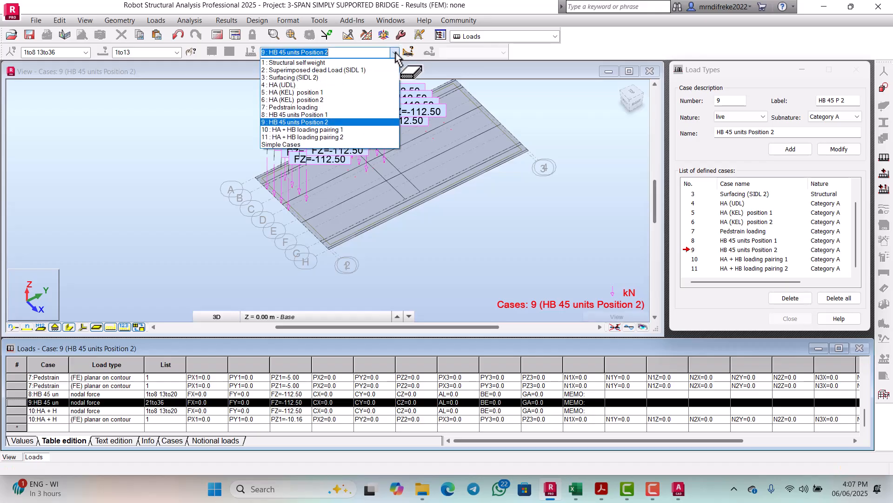
left_click(321, 137)
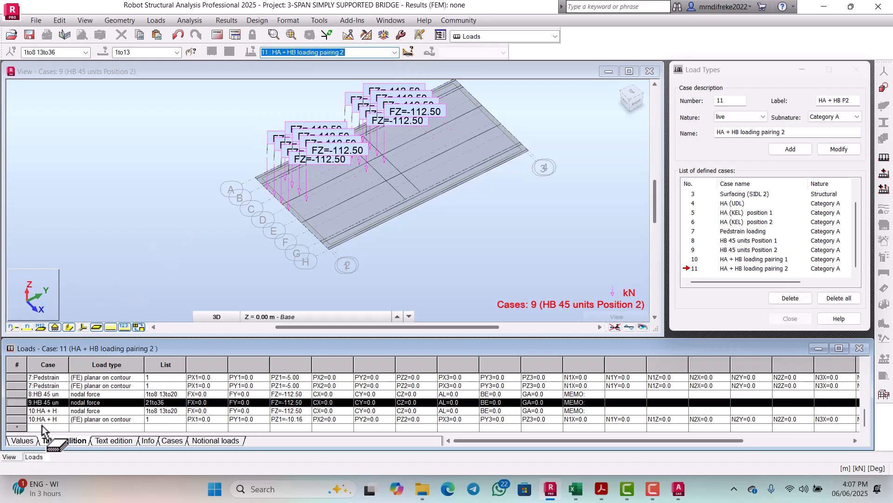
left_click(17, 429)
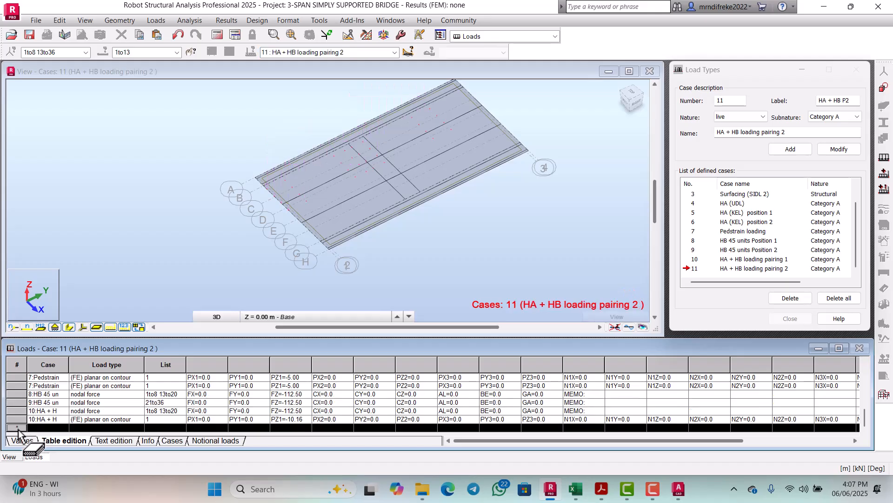
right_click(18, 428)
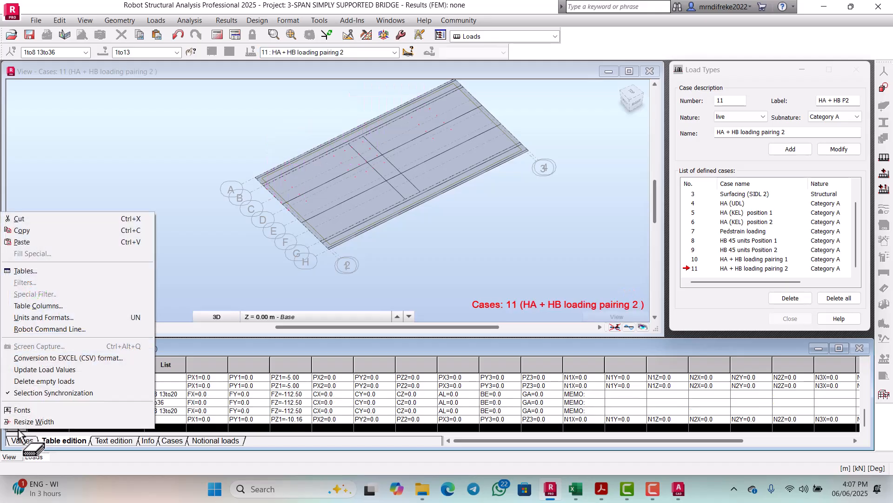
left_click(17, 242)
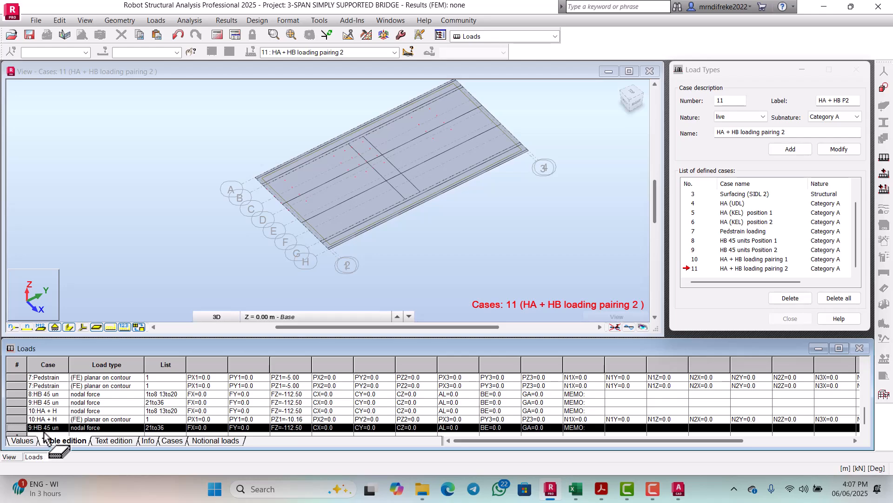
Reassign the pasted nodal force row for nodes 21to36 from HB 45 units Position 2 to case 11, HA + HB loading pairing 2
left_click(63, 429)
left_click(64, 428)
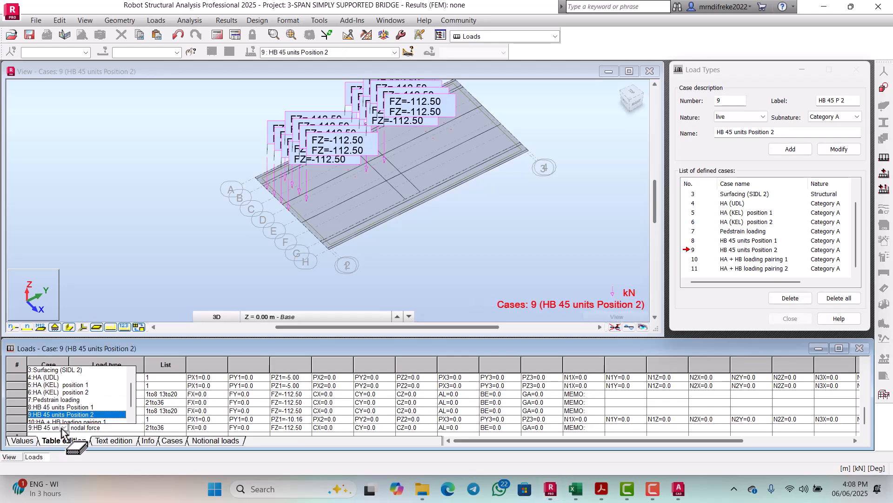
scroll(86, 424, "down", 2)
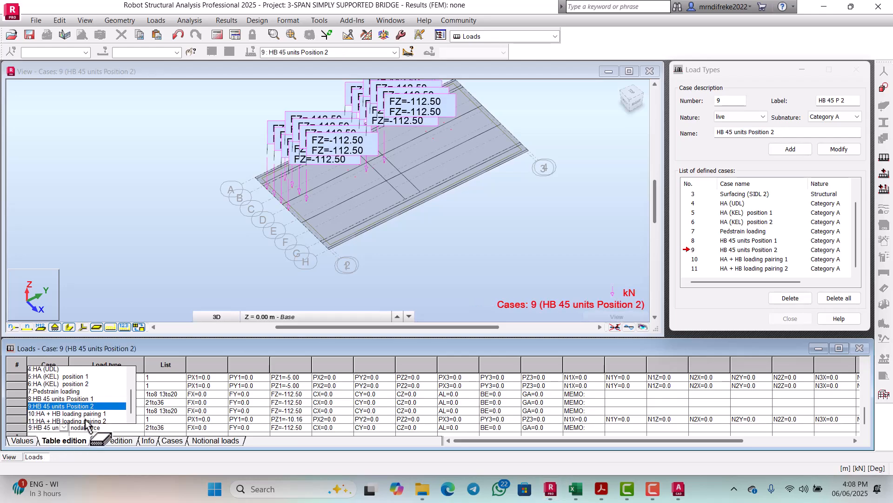
left_click(88, 415)
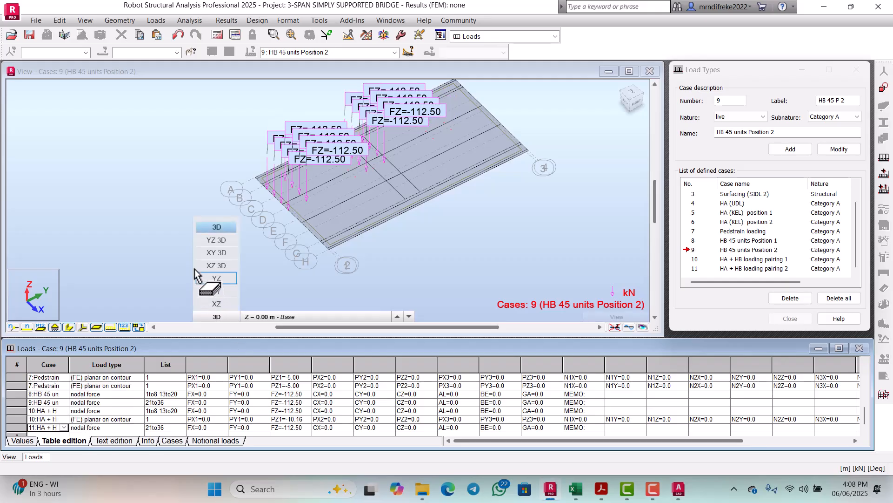
left_click(153, 225)
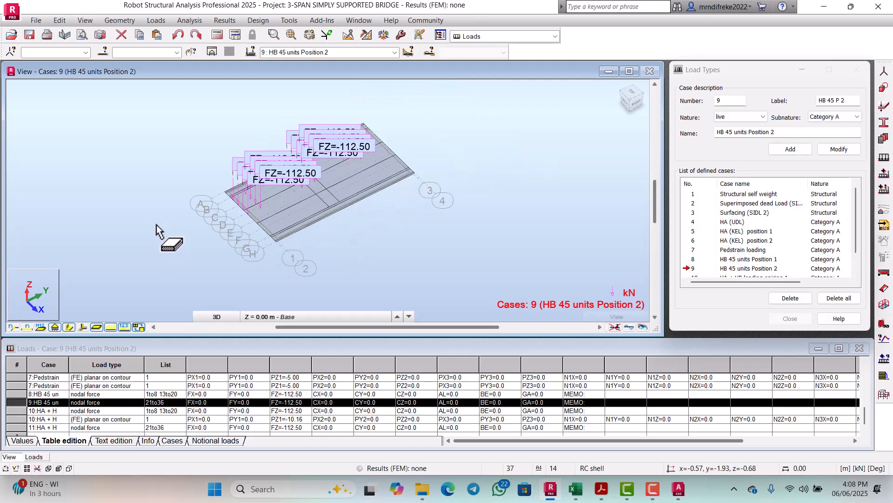
Review the deck loads case by case, from HA (KEL) position 1 through HB 45 units Positions 1 and 2 to HA + HB loading pairings 1 and 2
scroll(186, 223, "up", 2)
scroll(270, 191, "down", 1)
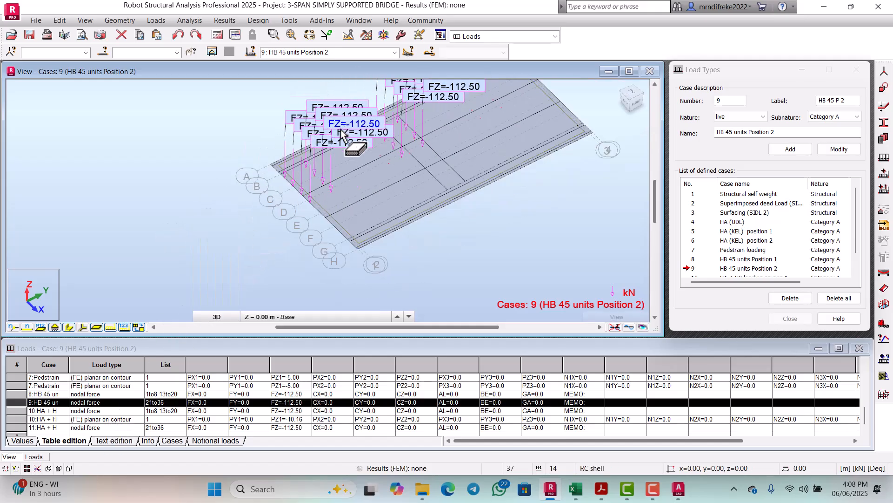
left_click(393, 52)
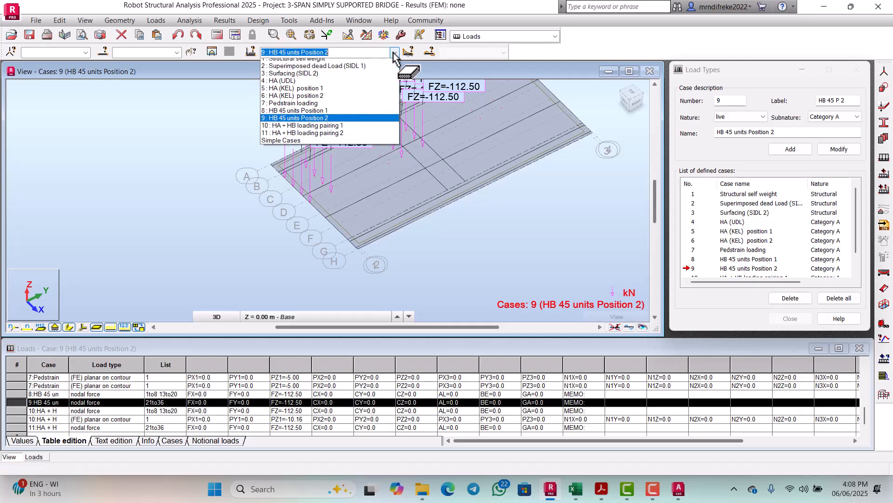
left_click(316, 93)
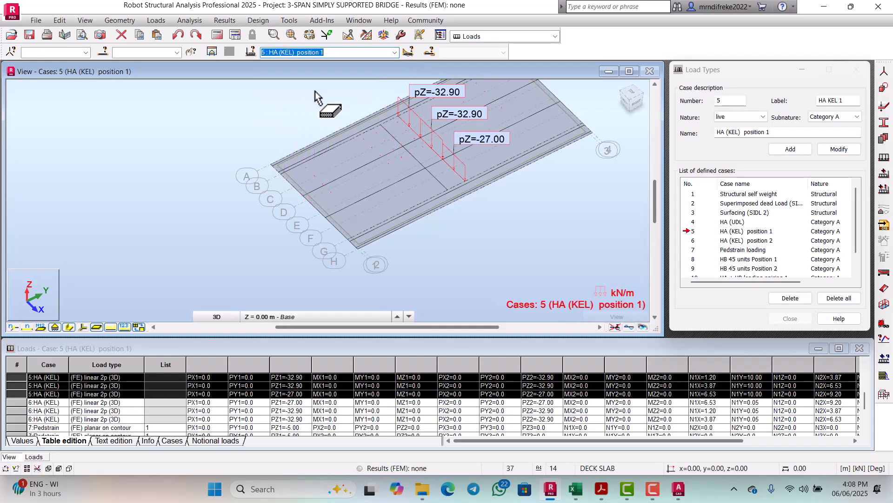
left_click(394, 52)
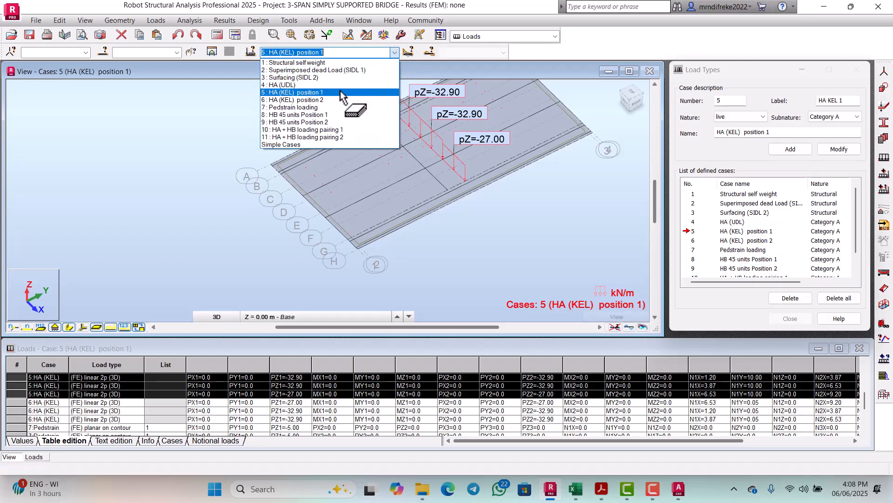
left_click(336, 115)
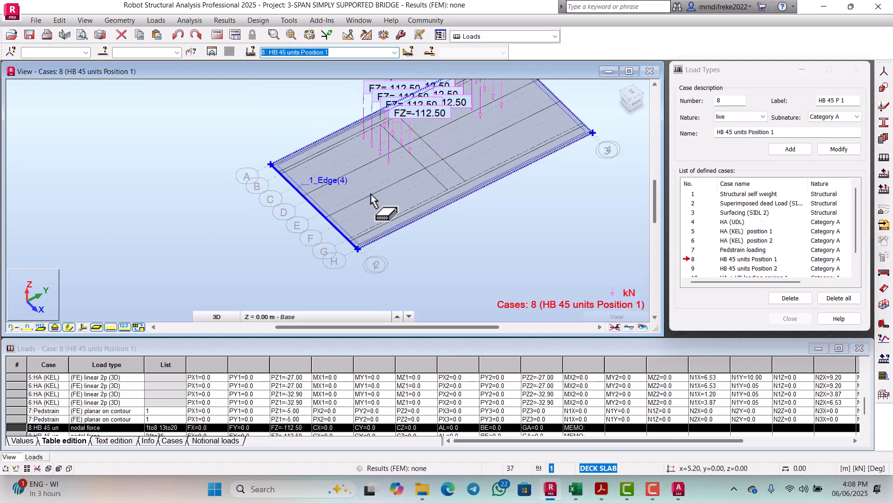
left_click(394, 52)
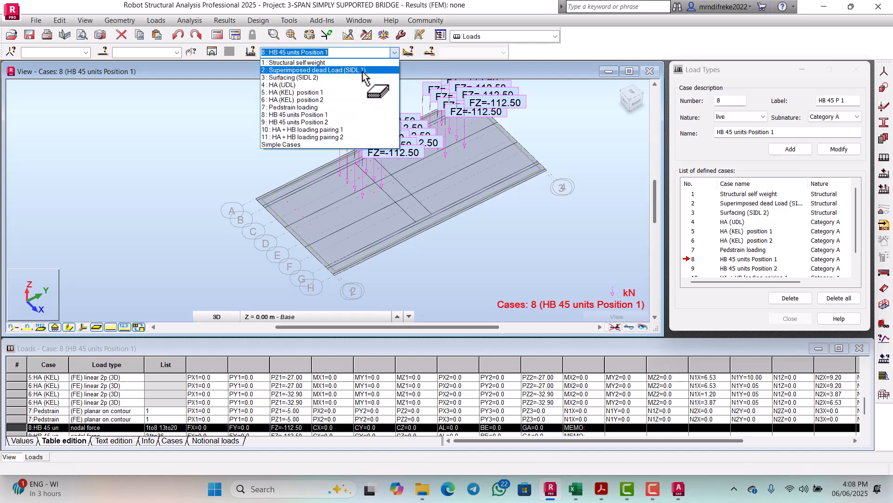
left_click(326, 122)
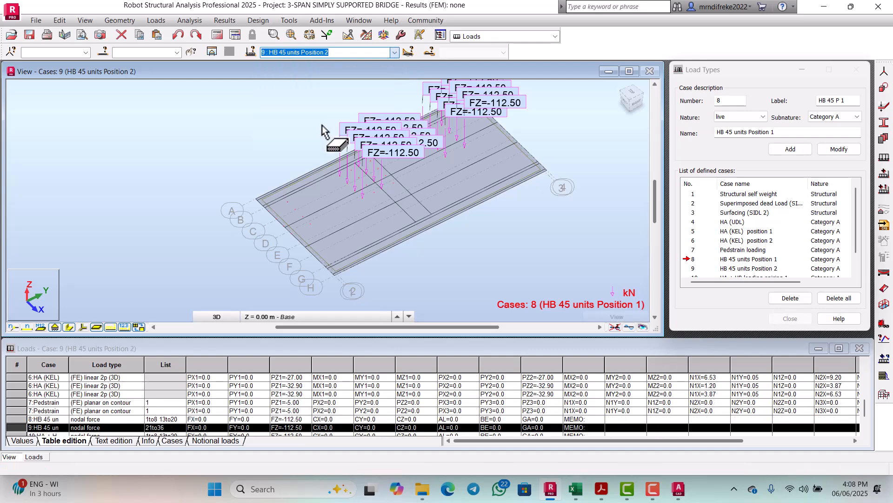
left_click(395, 52)
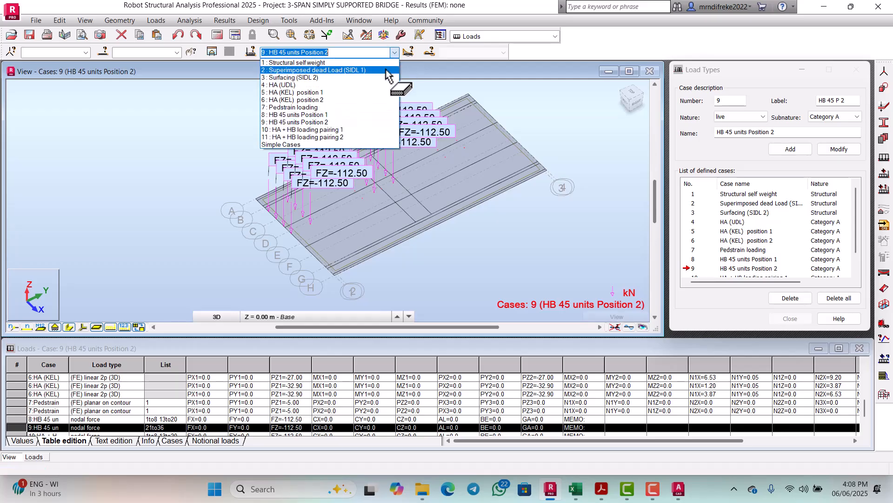
left_click(333, 132)
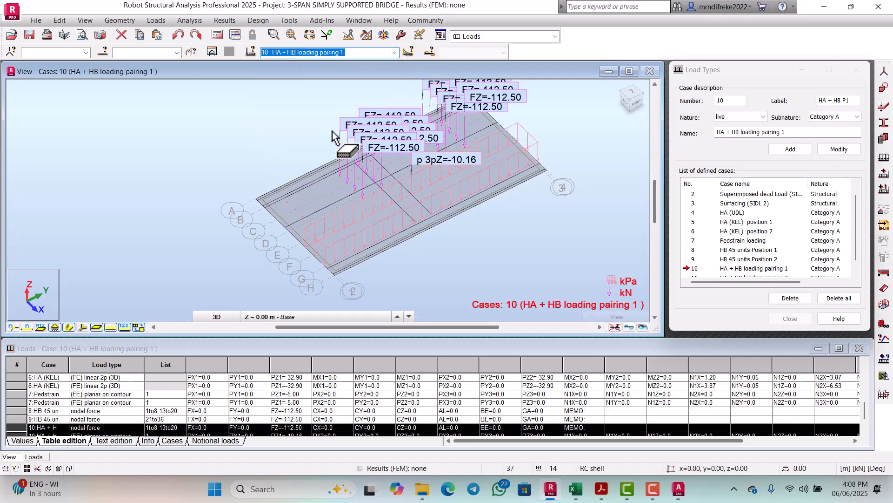
left_click(394, 53)
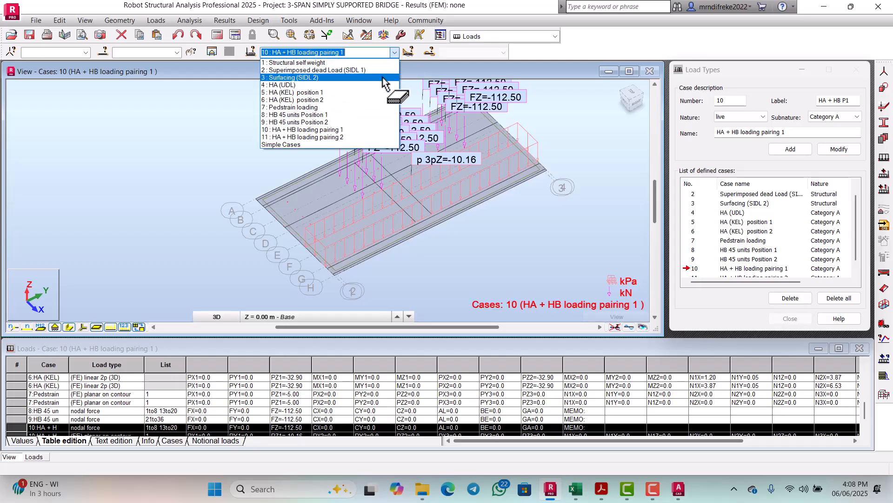
left_click(325, 136)
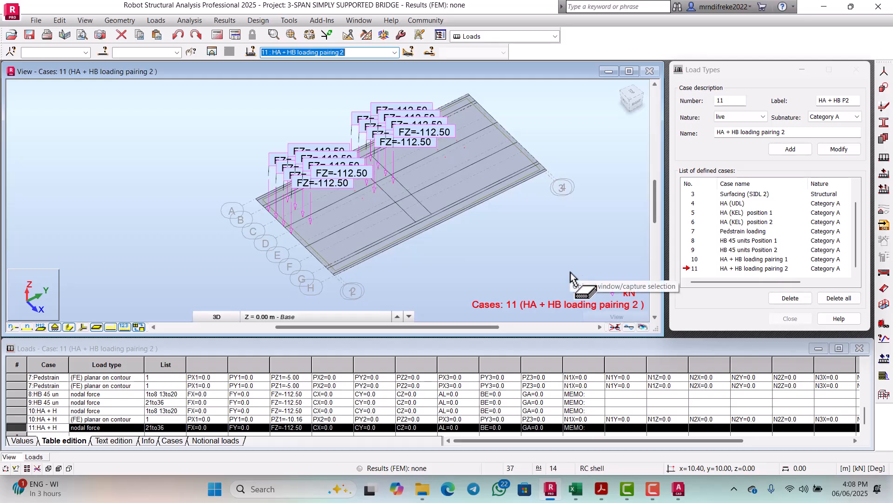
scroll(355, 271, "up", 2)
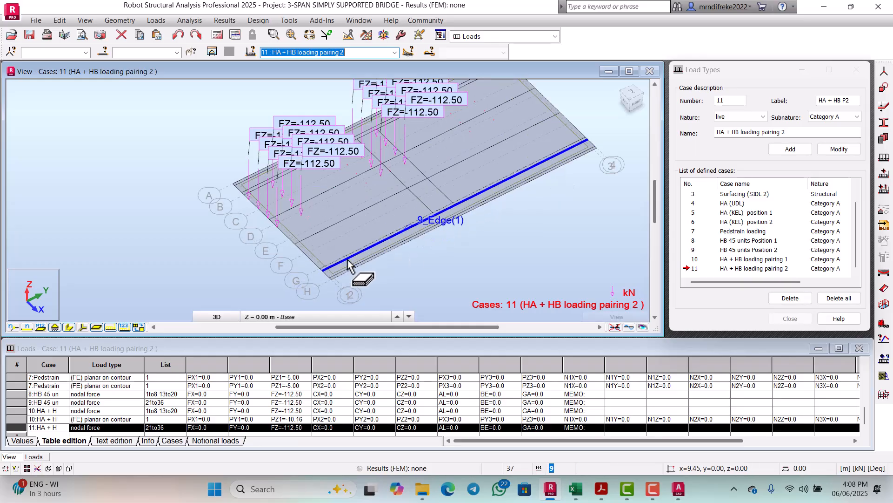
scroll(338, 203, "down", 2)
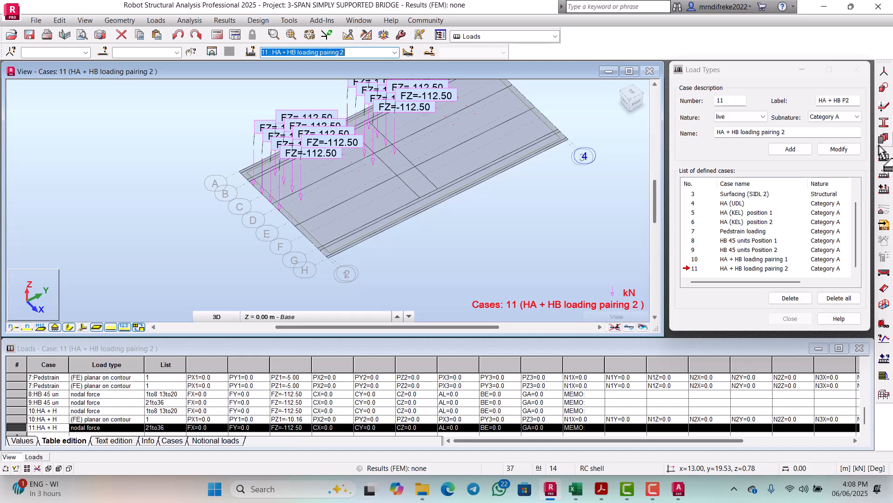
Add a -10.16 kPa Z planar load on lane 3 in case 11, with contour points (6.53, 0), (6.53, 19.78), (9.20, 20) and (9.20, 0)
left_click(884, 161)
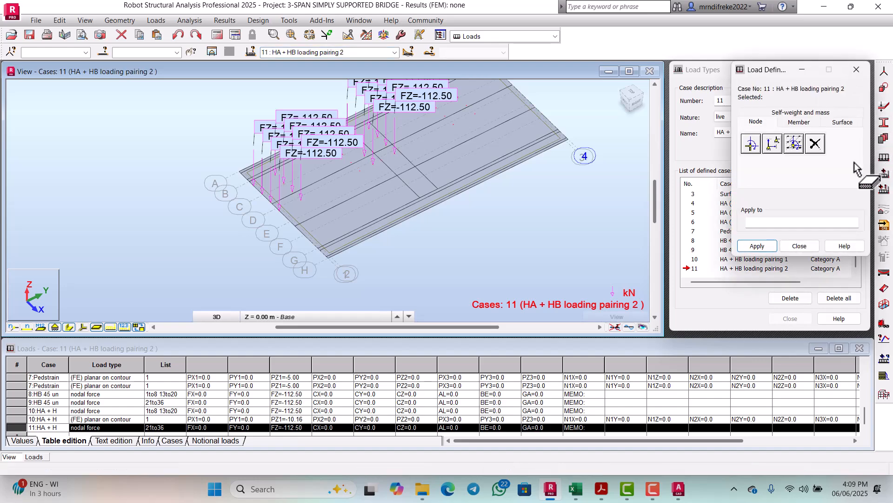
left_click(844, 122)
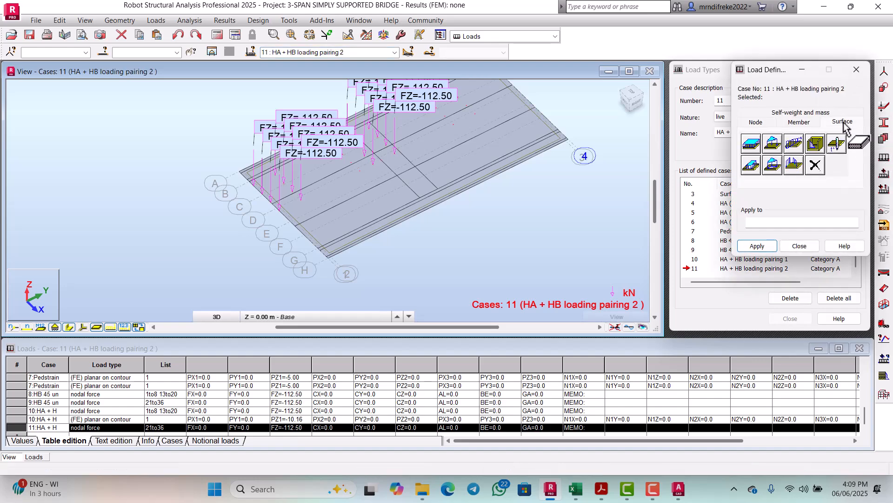
left_click(754, 166)
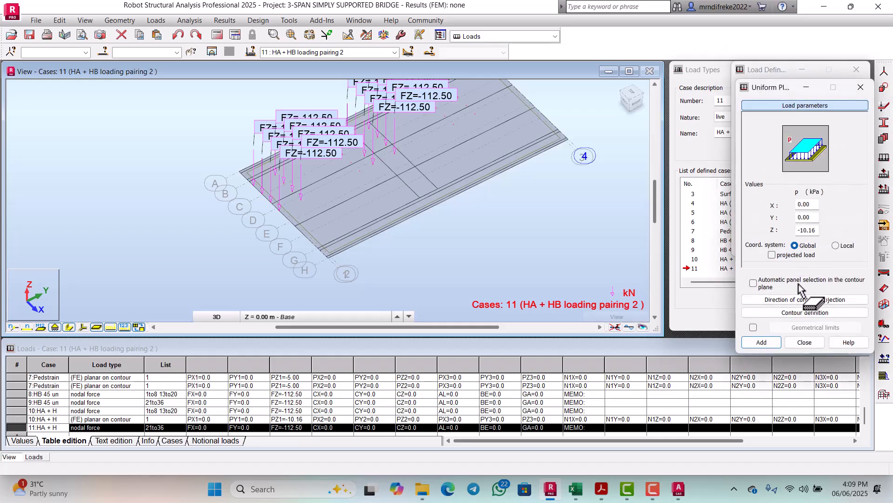
left_click(803, 312)
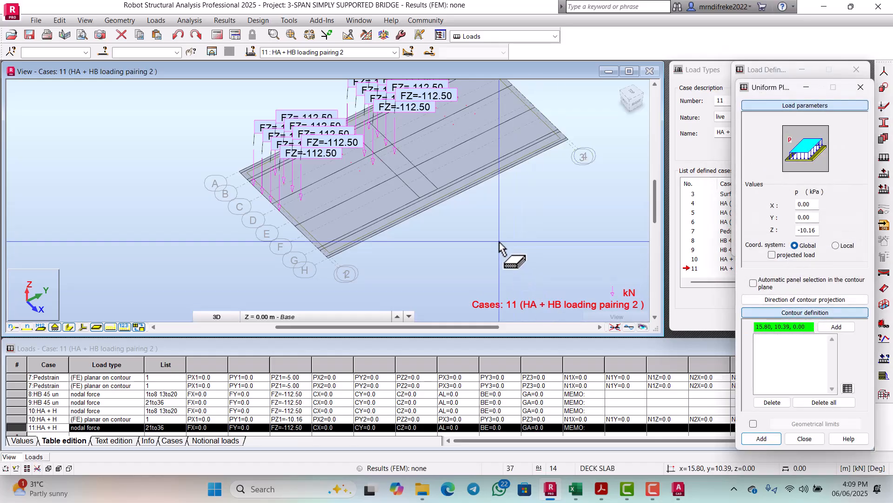
scroll(326, 233, "up", 5)
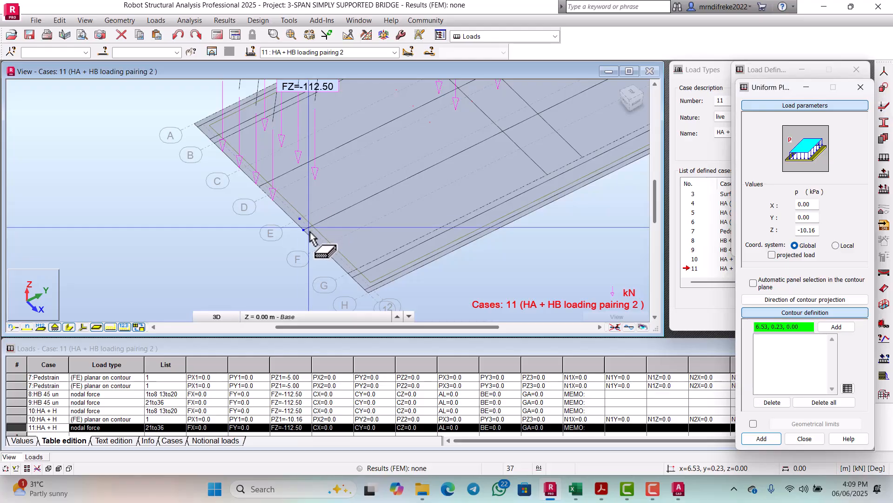
left_click(310, 231)
scroll(310, 231, "down", 5)
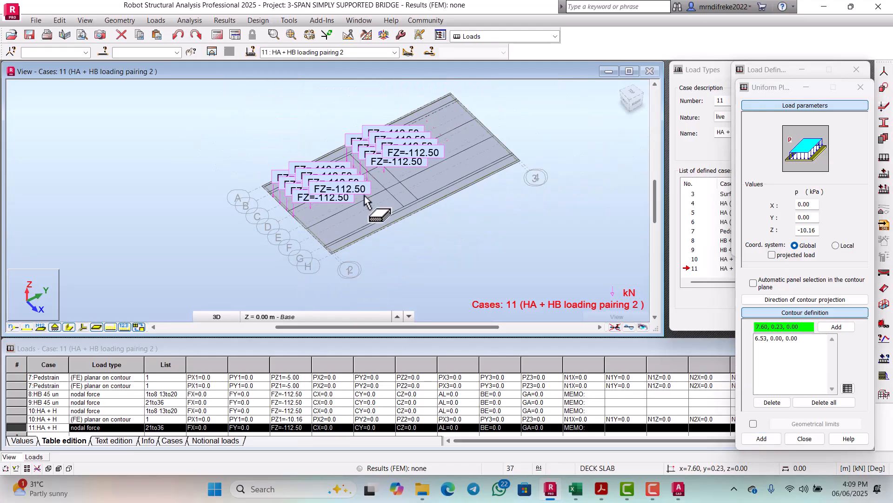
scroll(512, 140, "up", 5)
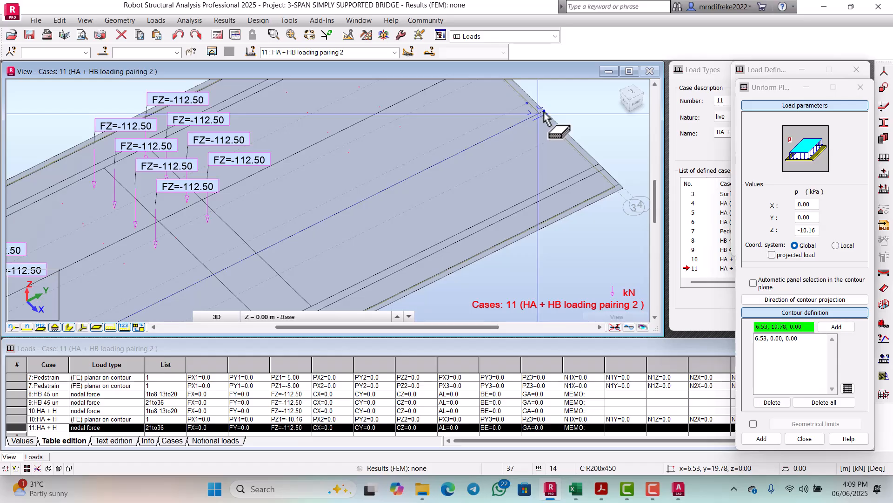
left_click(544, 114)
scroll(546, 111, "up", 4)
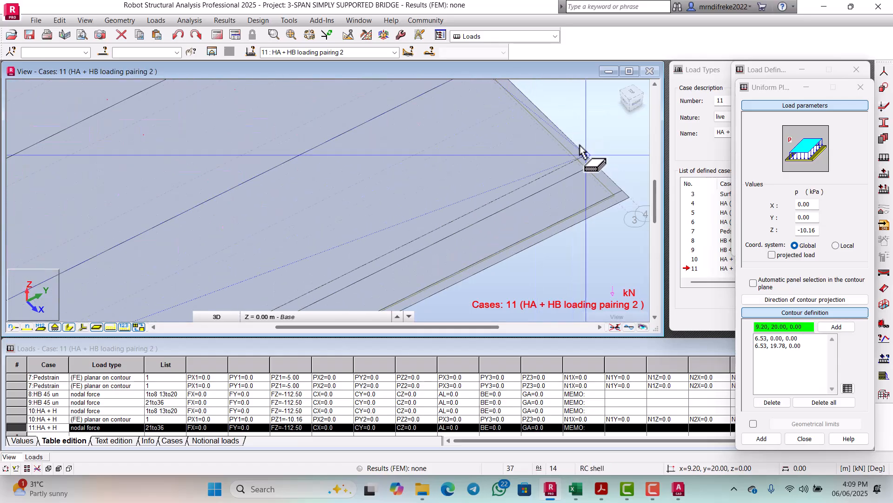
scroll(585, 158, "down", 4)
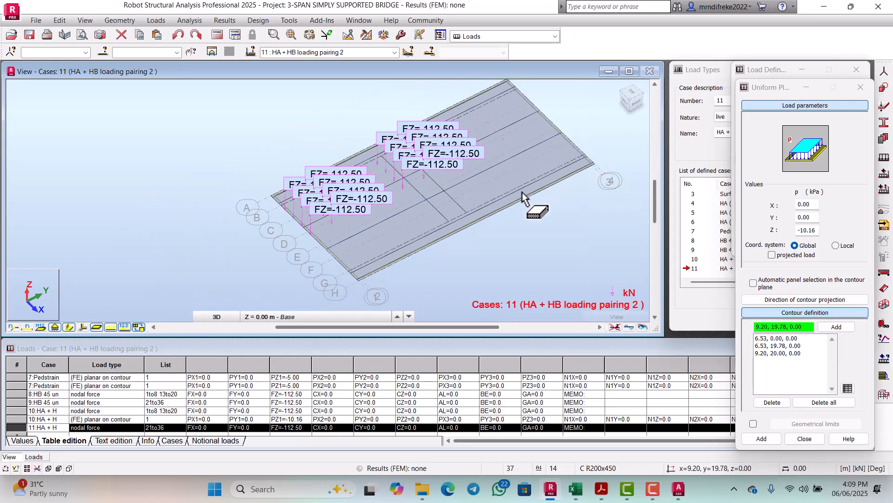
scroll(391, 275, "up", 5)
scroll(343, 279, "up", 2)
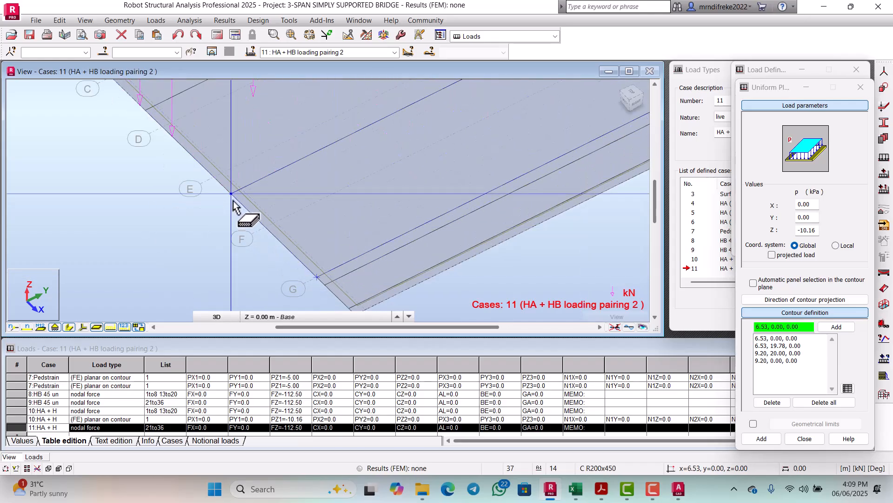
left_click(231, 194)
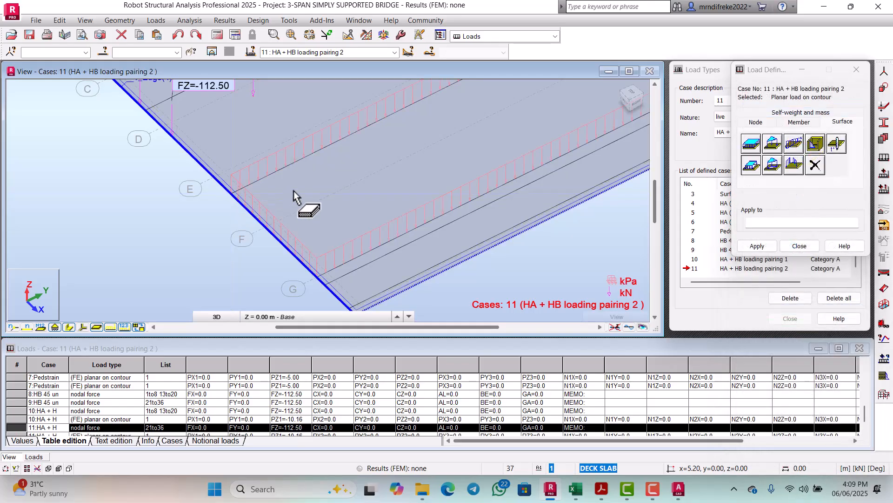
Inspect the lane 3 load beside the HB wheel loads on the deck and close the load definition dialog
scroll(299, 200, "down", 2)
scroll(300, 217, "down", 3)
scroll(409, 148, "up", 2)
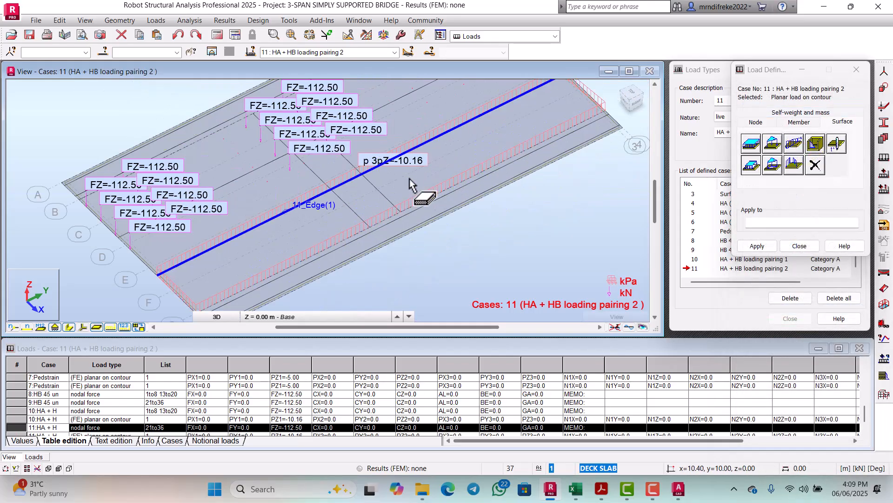
scroll(407, 187, "down", 1)
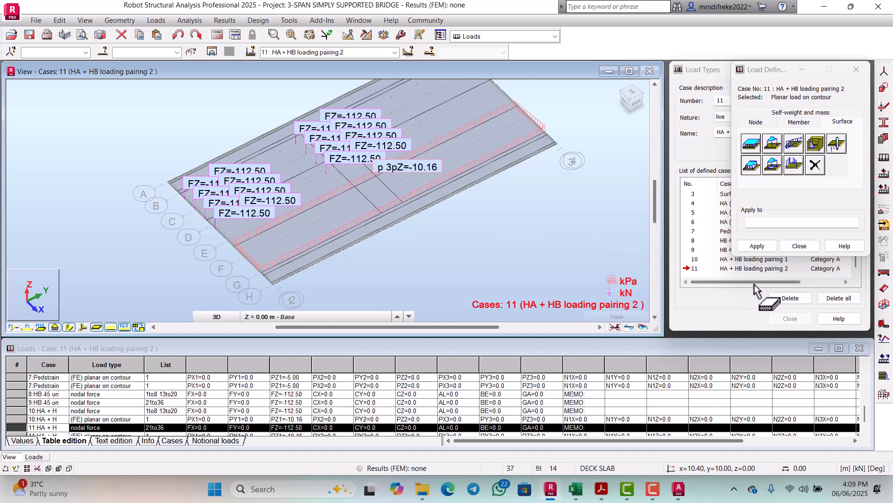
left_click(800, 245)
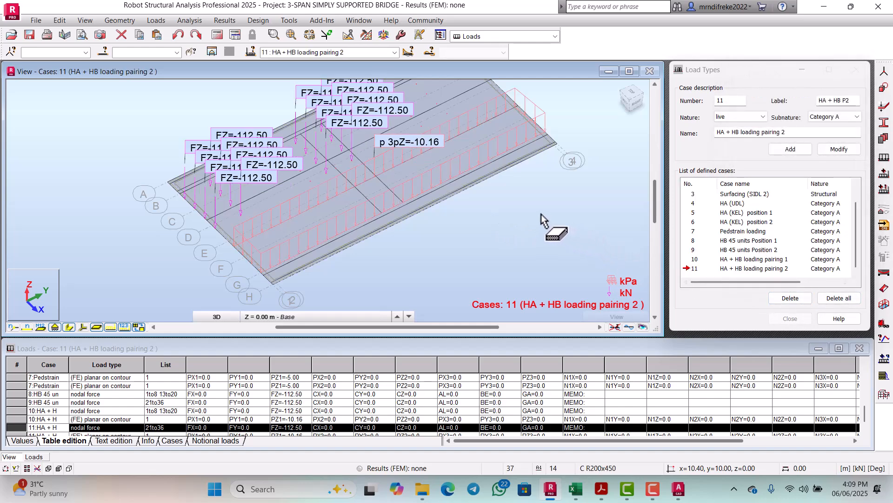
scroll(526, 230, "down", 2)
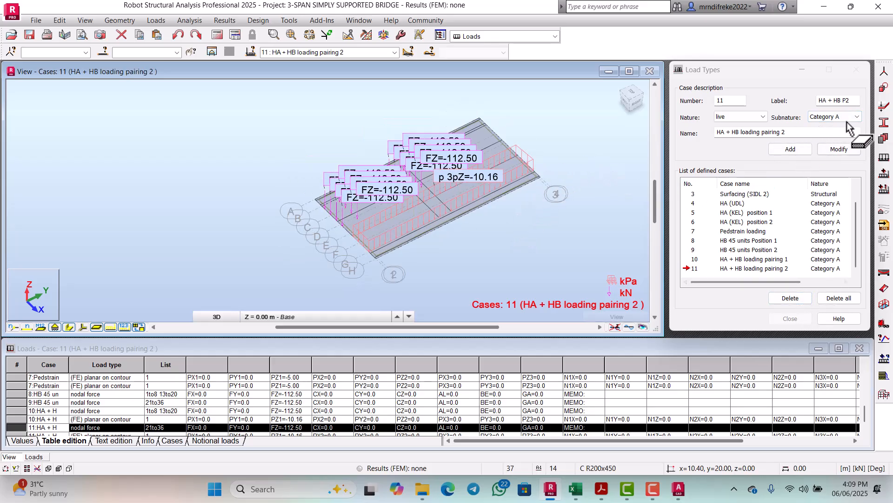
Switch to the Geometry layout and display the permanent load cases one by one: structural self weight, superimposed dead load (SIDL 1) and surfacing (SIDL 2)
left_click(554, 36)
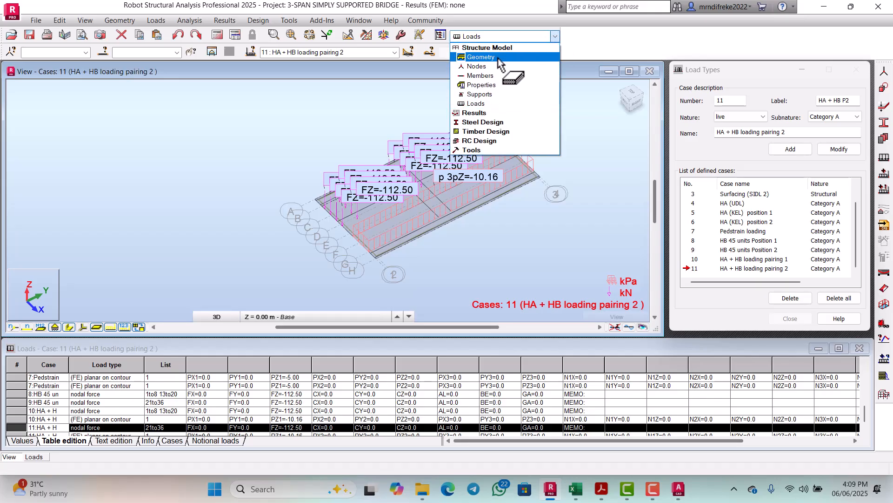
left_click(498, 58)
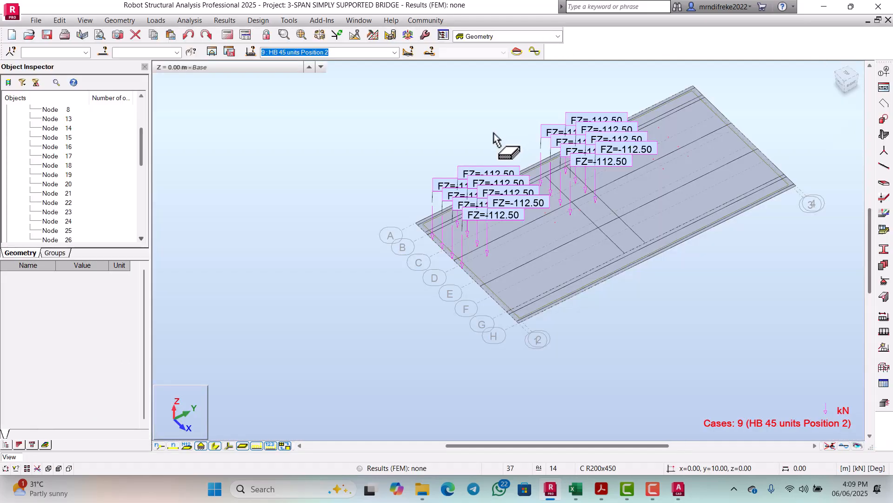
left_click(395, 53)
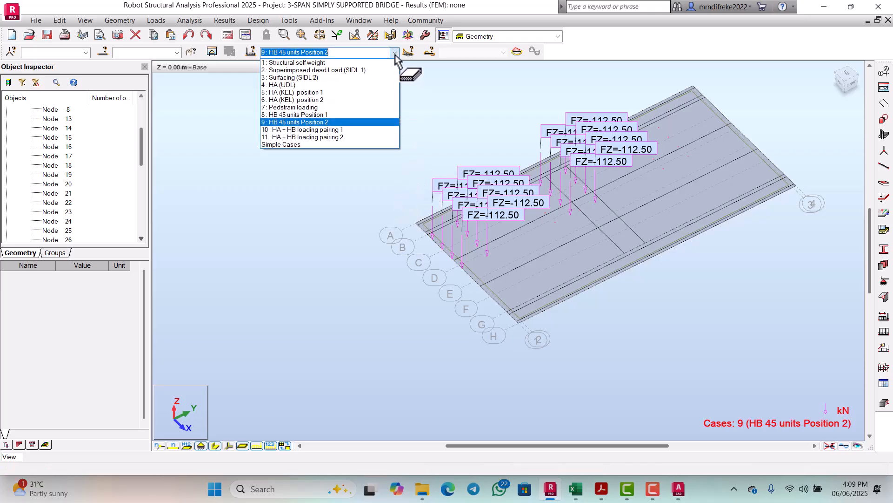
left_click(322, 63)
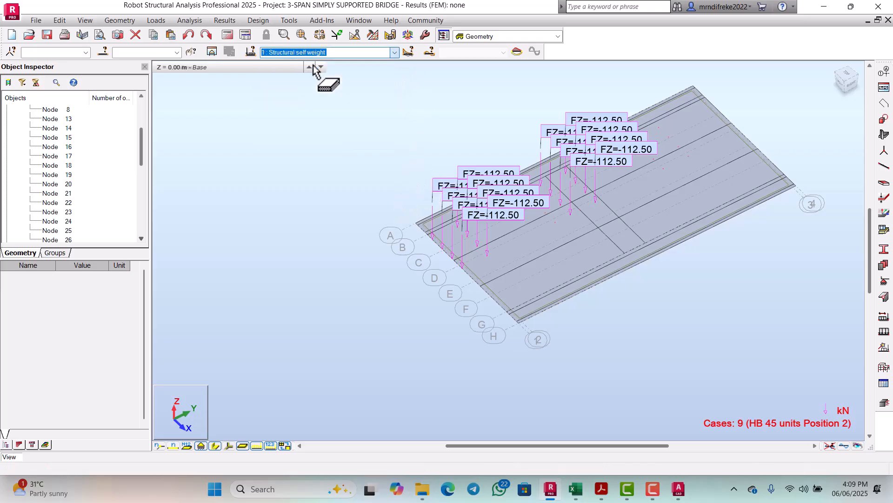
left_click(394, 52)
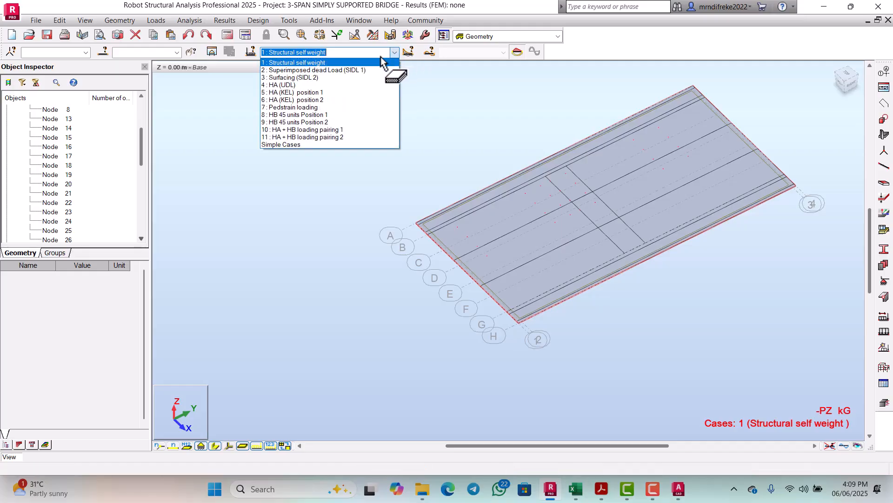
left_click(334, 70)
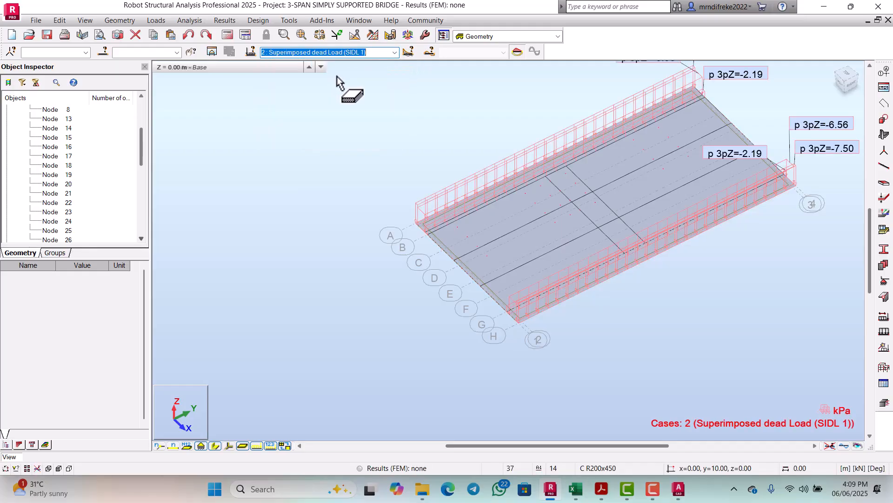
left_click(394, 52)
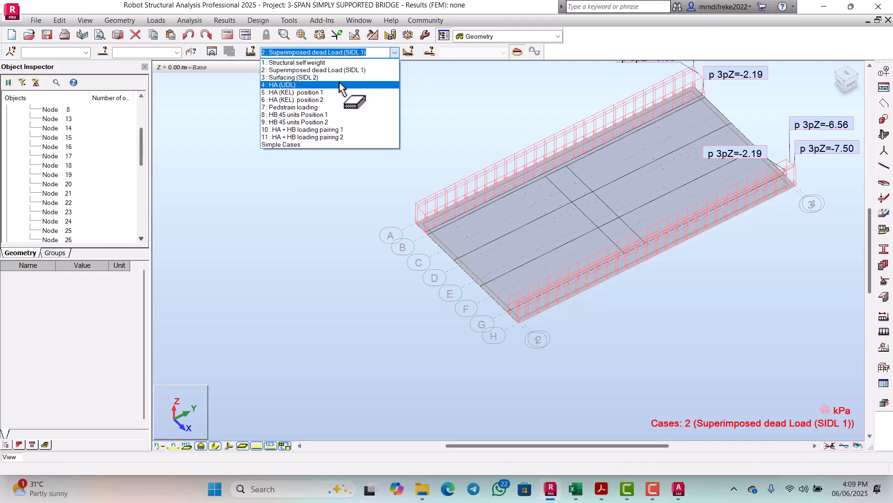
left_click(326, 78)
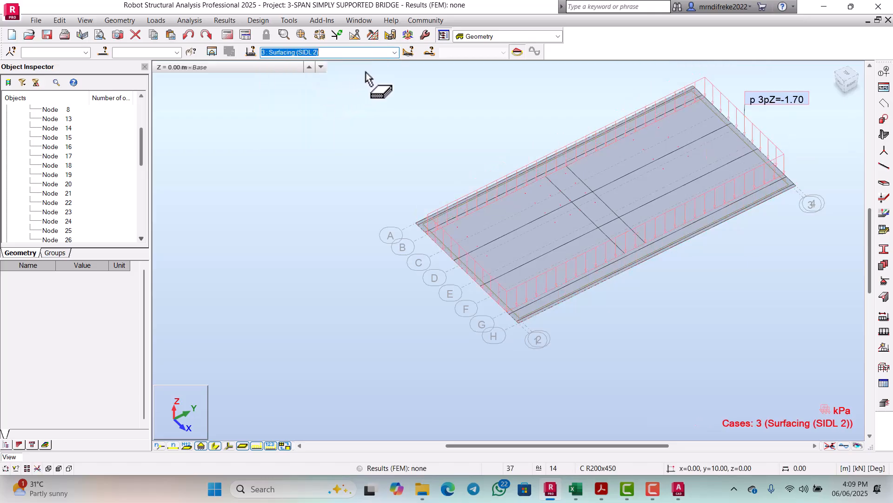
Review the deck loads of cases 4 to 7 one by one: HA (UDL), HA (KEL) positions 1 and 2, and pedestrian loading
left_click(394, 53)
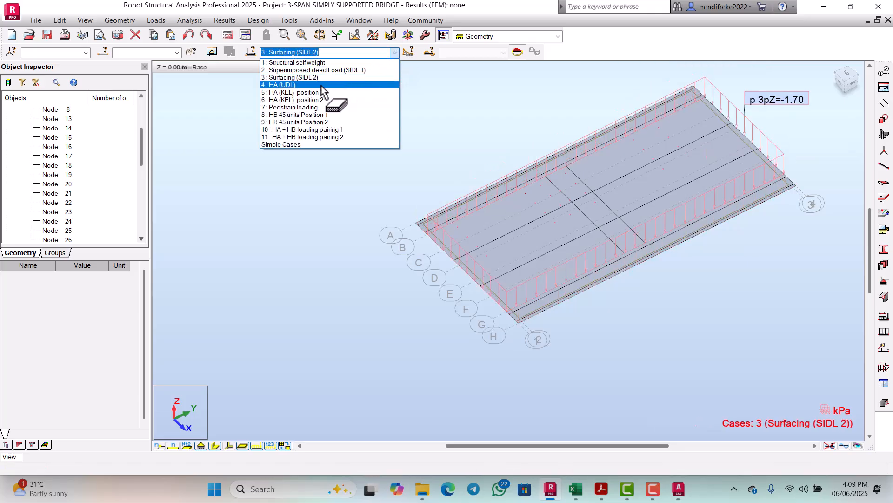
left_click(304, 86)
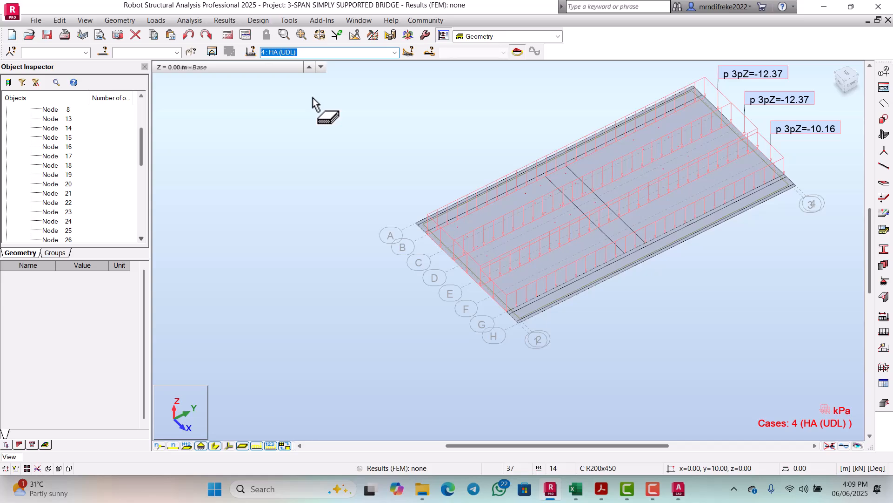
left_click(395, 52)
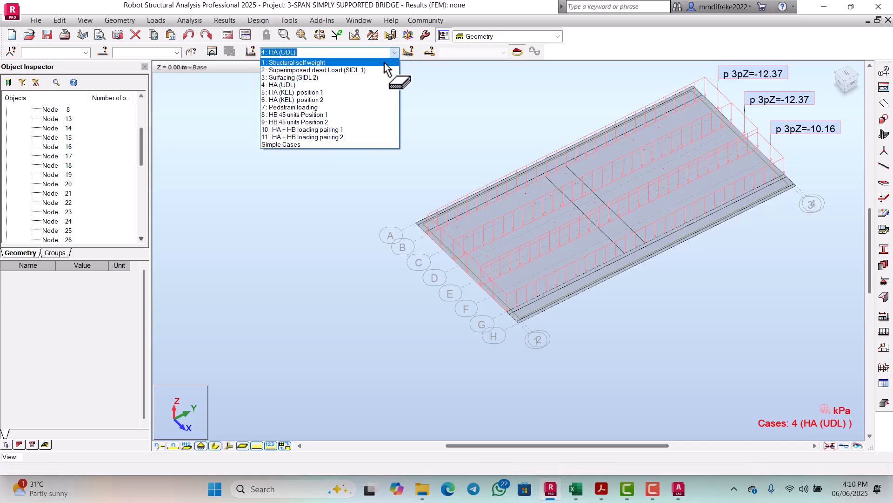
left_click(308, 93)
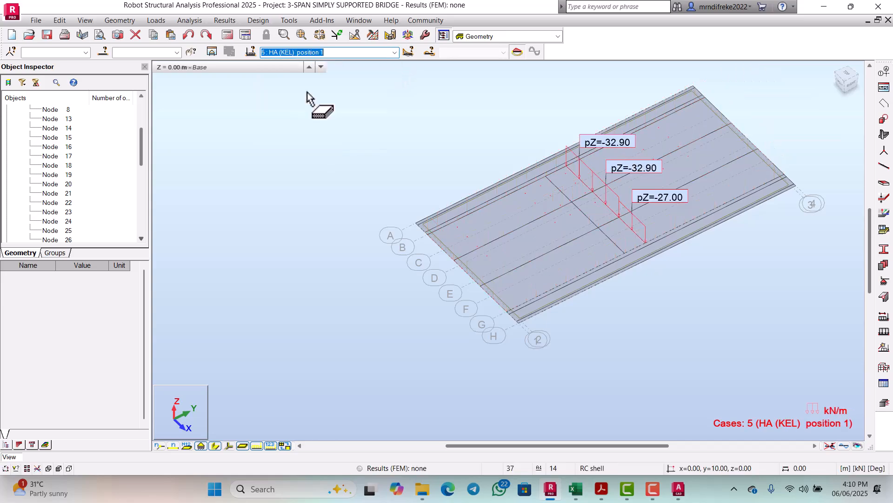
left_click(394, 53)
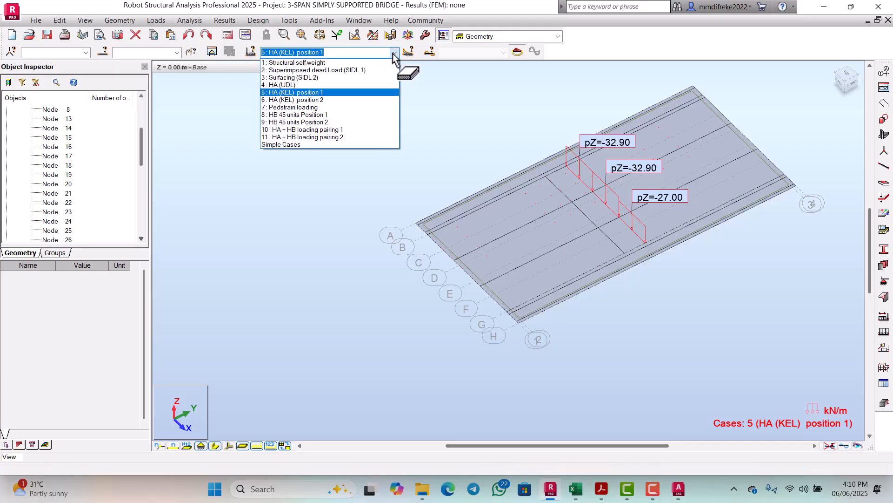
left_click(321, 100)
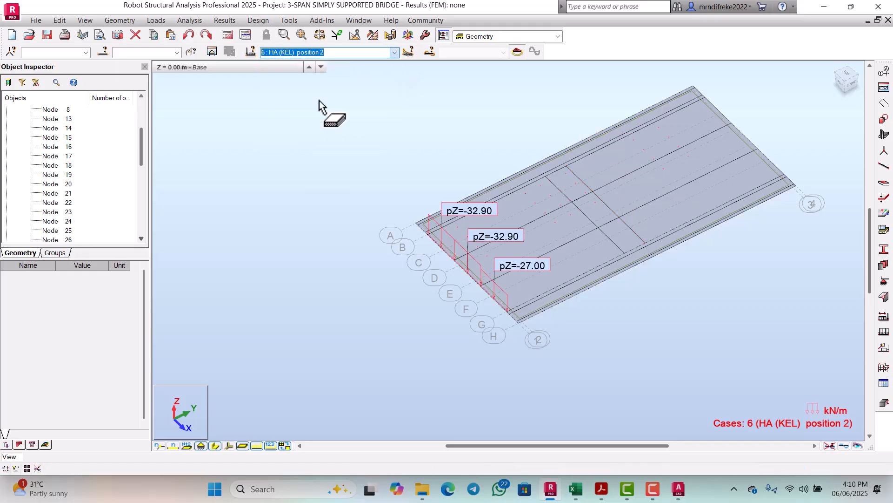
left_click(395, 53)
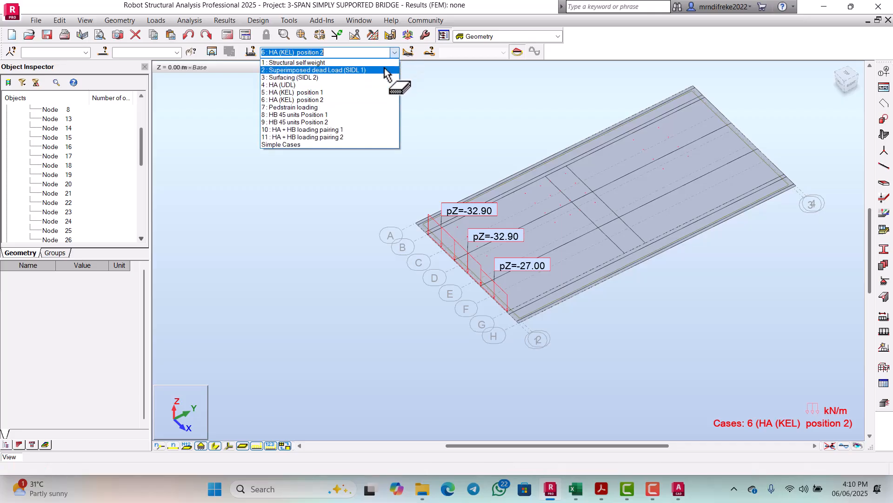
left_click(318, 108)
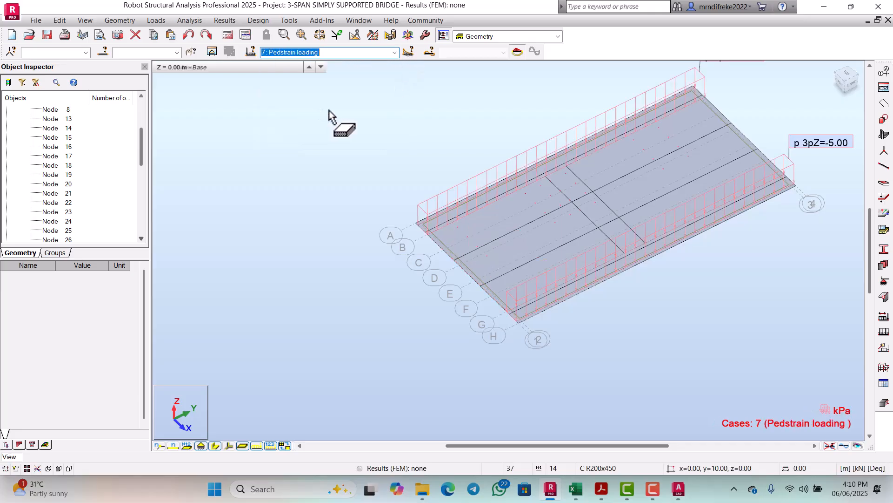
Review the deck loads of cases 8 to 11 one by one: HB 45 units Positions 1 and 2, and HA + HB loading pairings 1 and 2
left_click(394, 53)
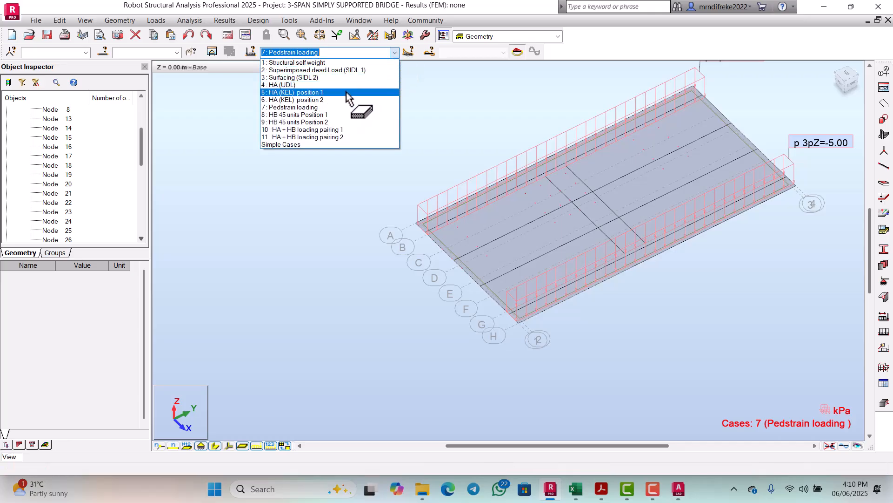
left_click(321, 115)
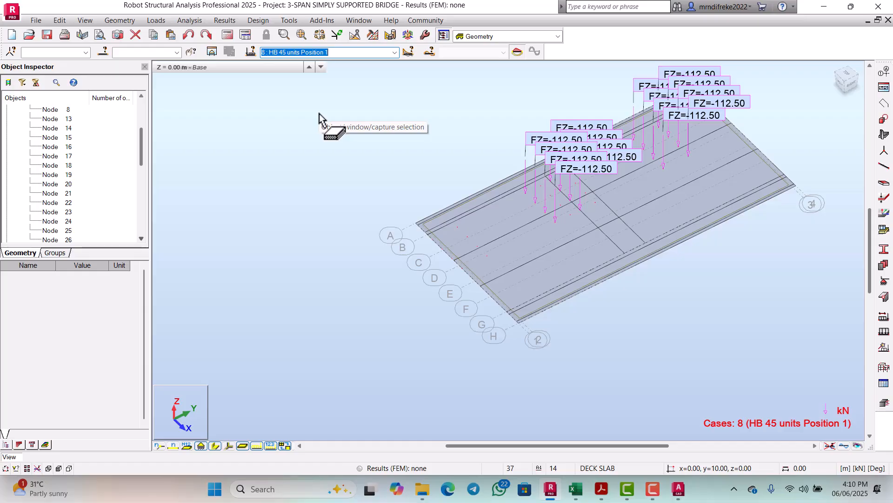
left_click(394, 52)
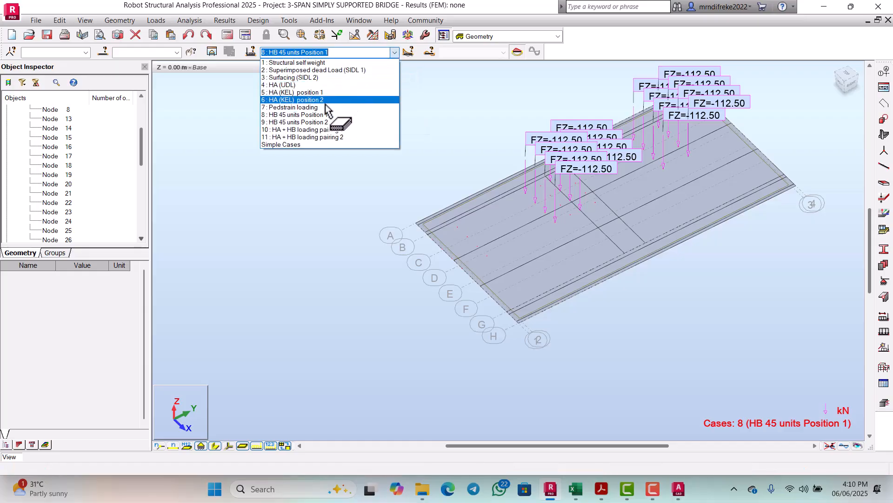
left_click(325, 123)
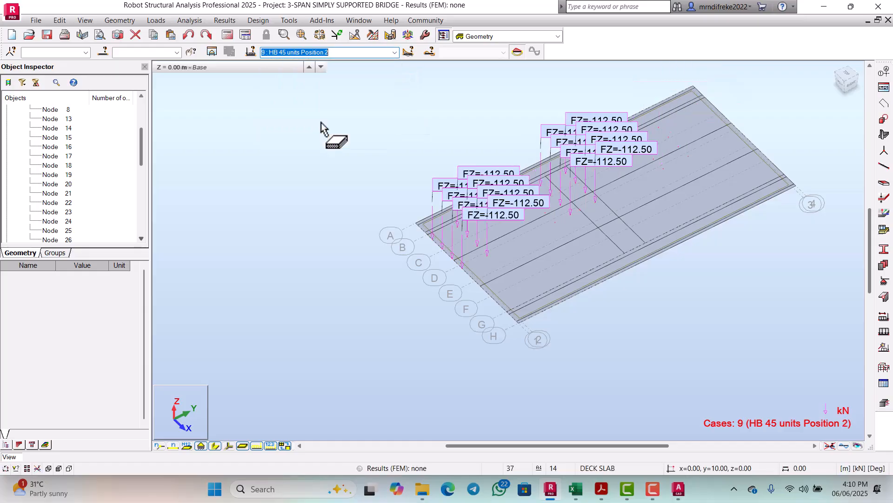
left_click(394, 53)
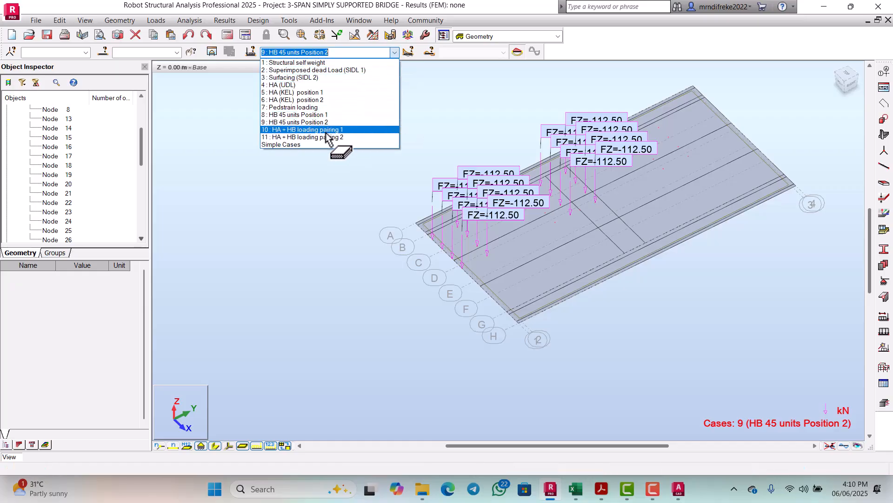
left_click(326, 130)
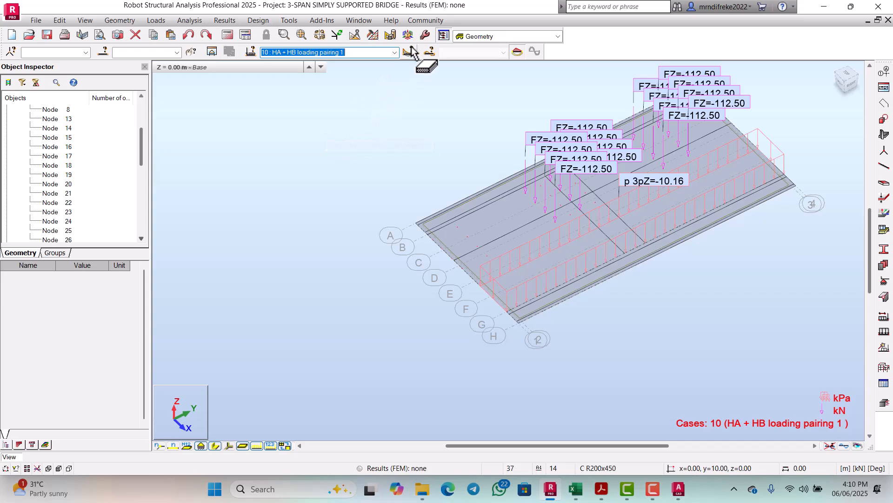
left_click(395, 52)
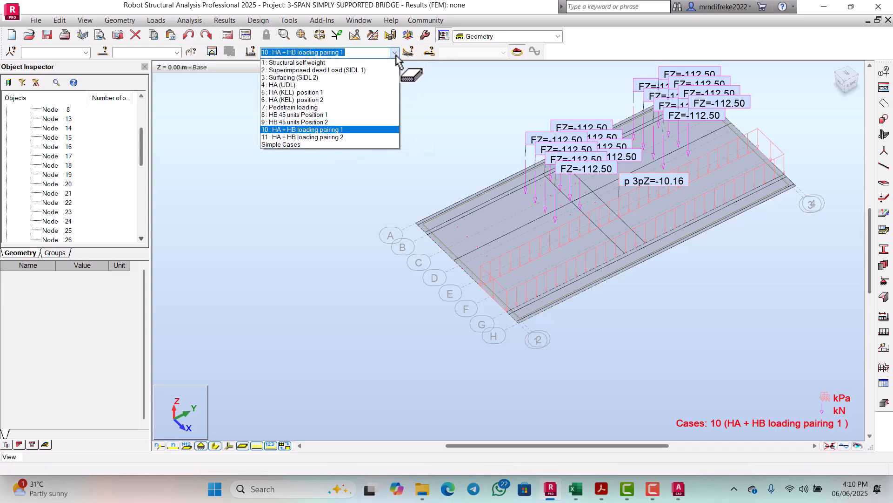
left_click(298, 136)
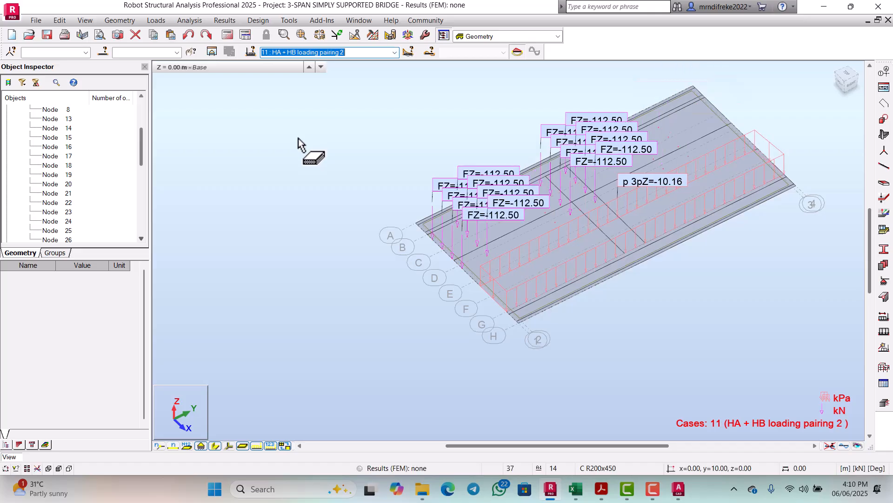
Examine the HB wheel loads and the lane 3 planar load of HA + HB loading pairing 2 on the deck
scroll(315, 174, "down", 2)
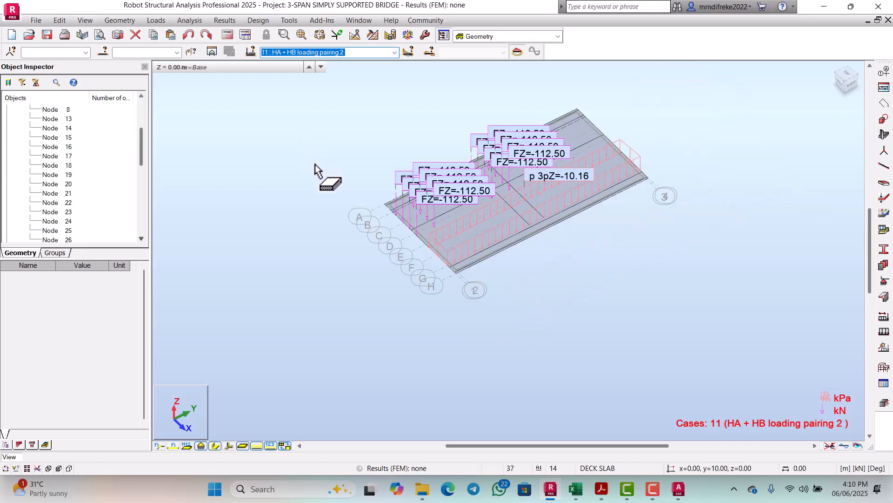
scroll(448, 150, "up", 4)
scroll(489, 159, "down", 1)
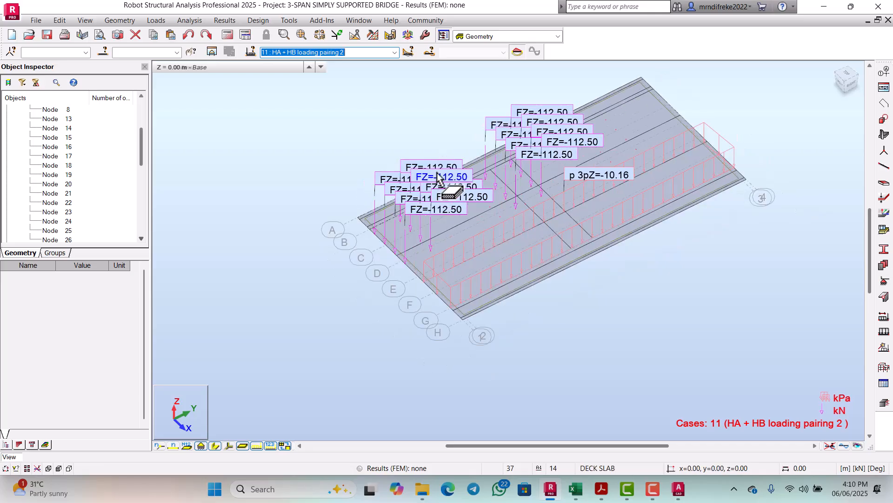
scroll(404, 178, "down", 1)
scroll(404, 179, "up", 3)
scroll(419, 155, "down", 2)
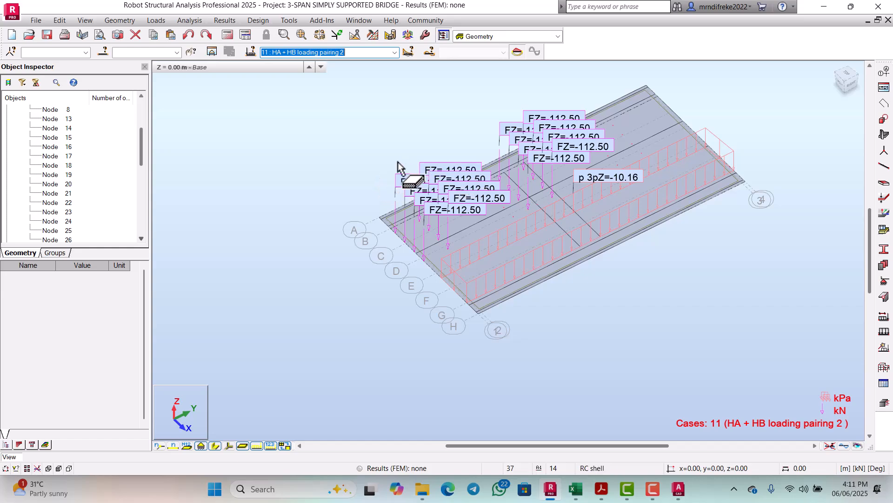
scroll(363, 161, "down", 1)
scroll(439, 168, "up", 1)
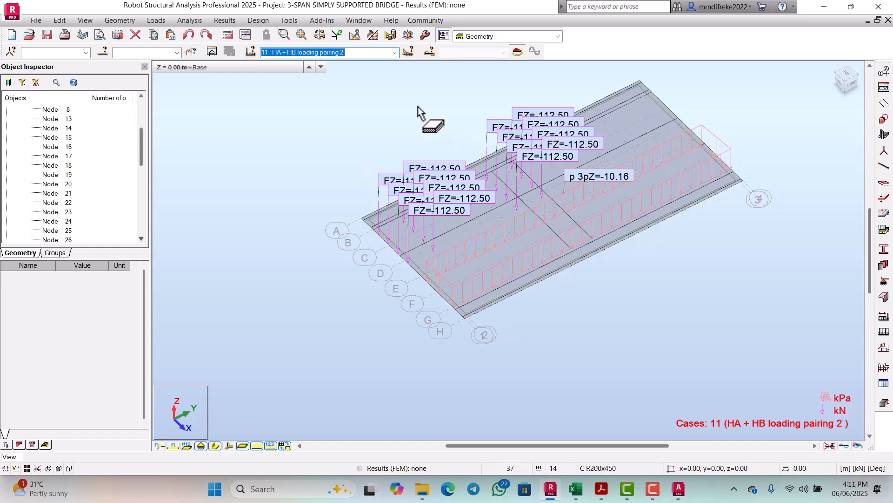